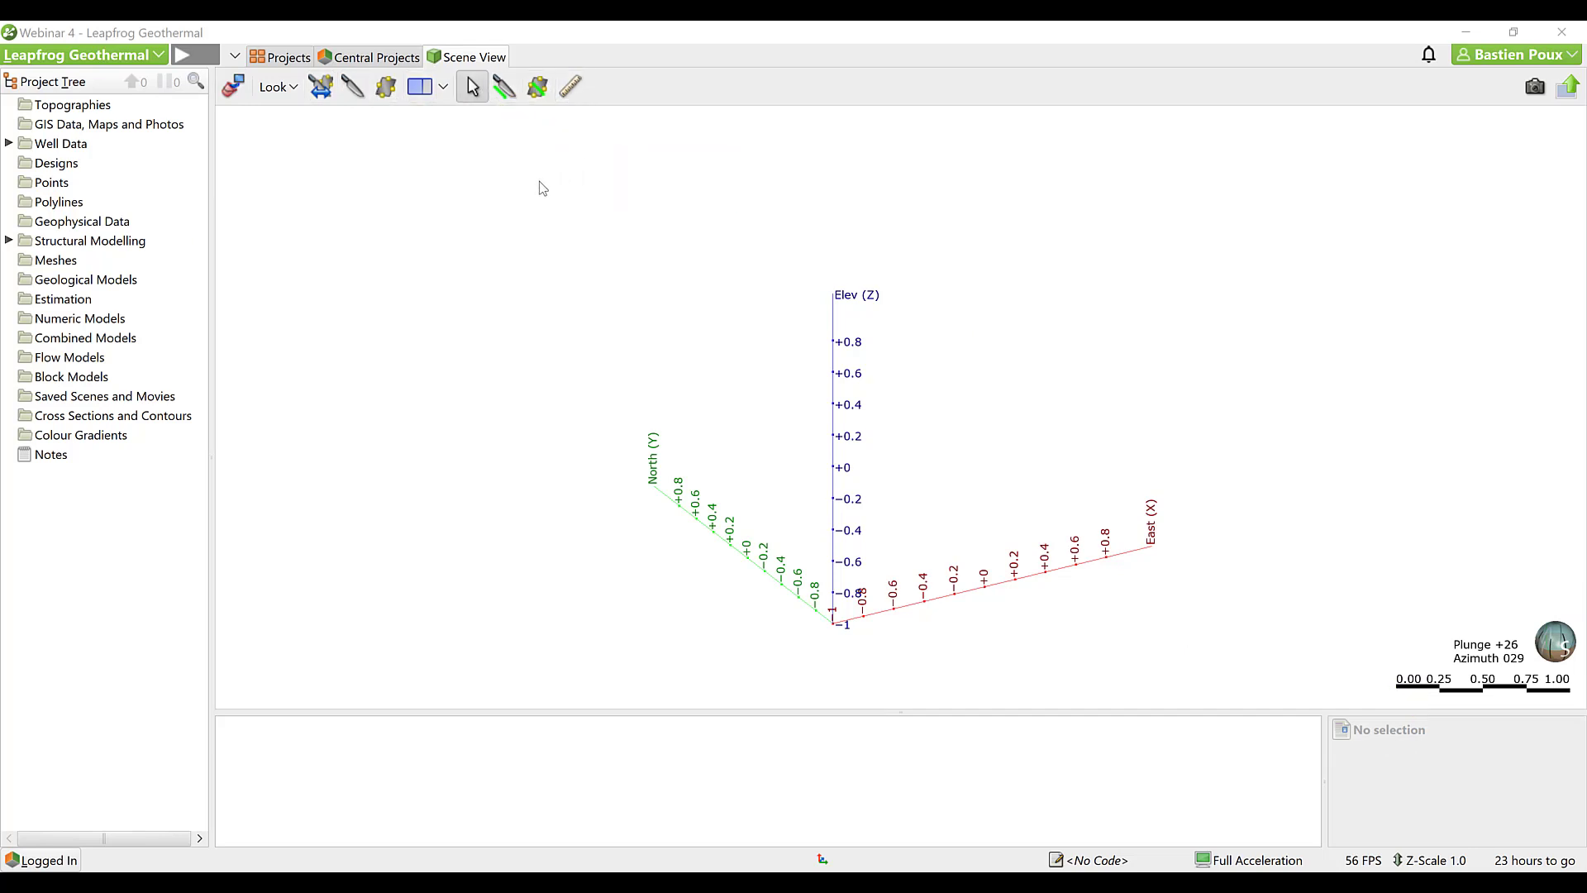
Import the DEM.asc elevation grid as a new topography named Topography, with surface resolution 10, and display it in the scene.
right_click(103, 111)
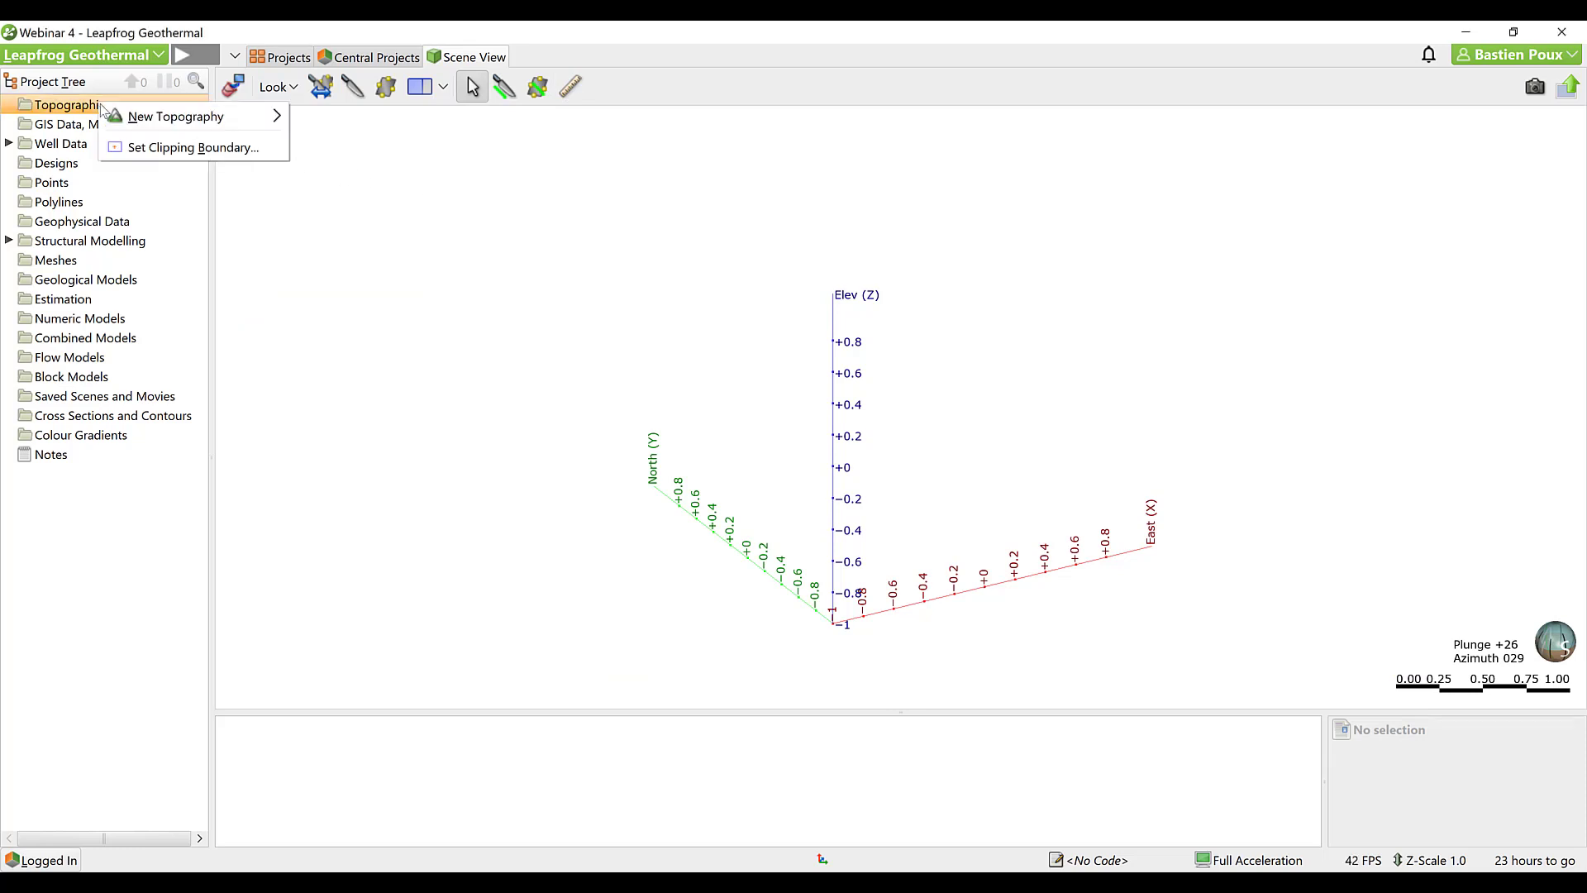
mouse_move(133, 116)
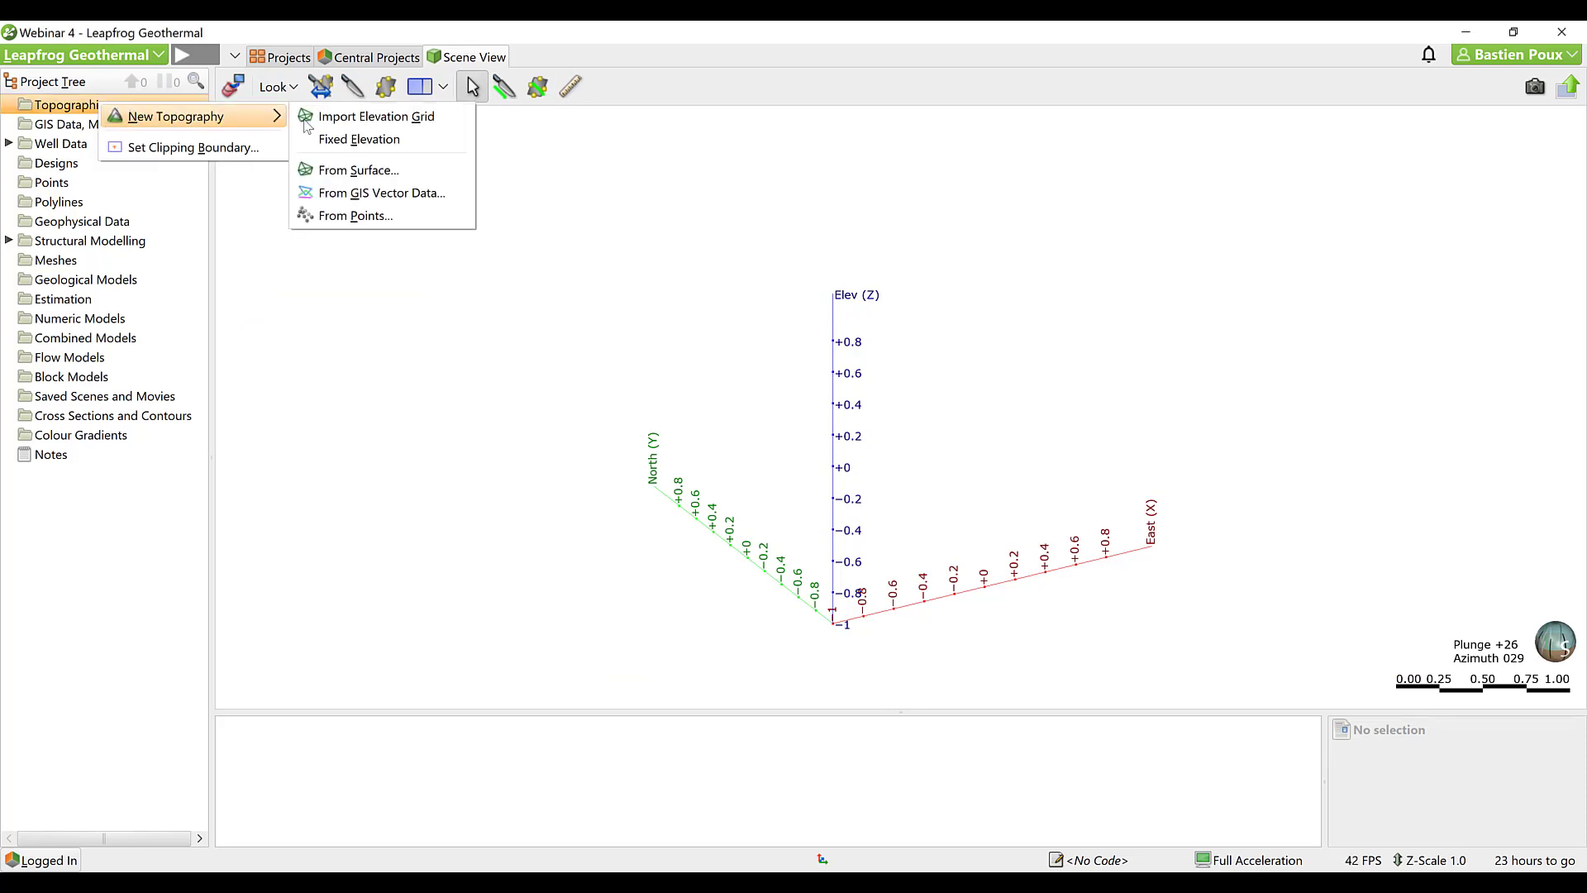
click(346, 116)
click(266, 265)
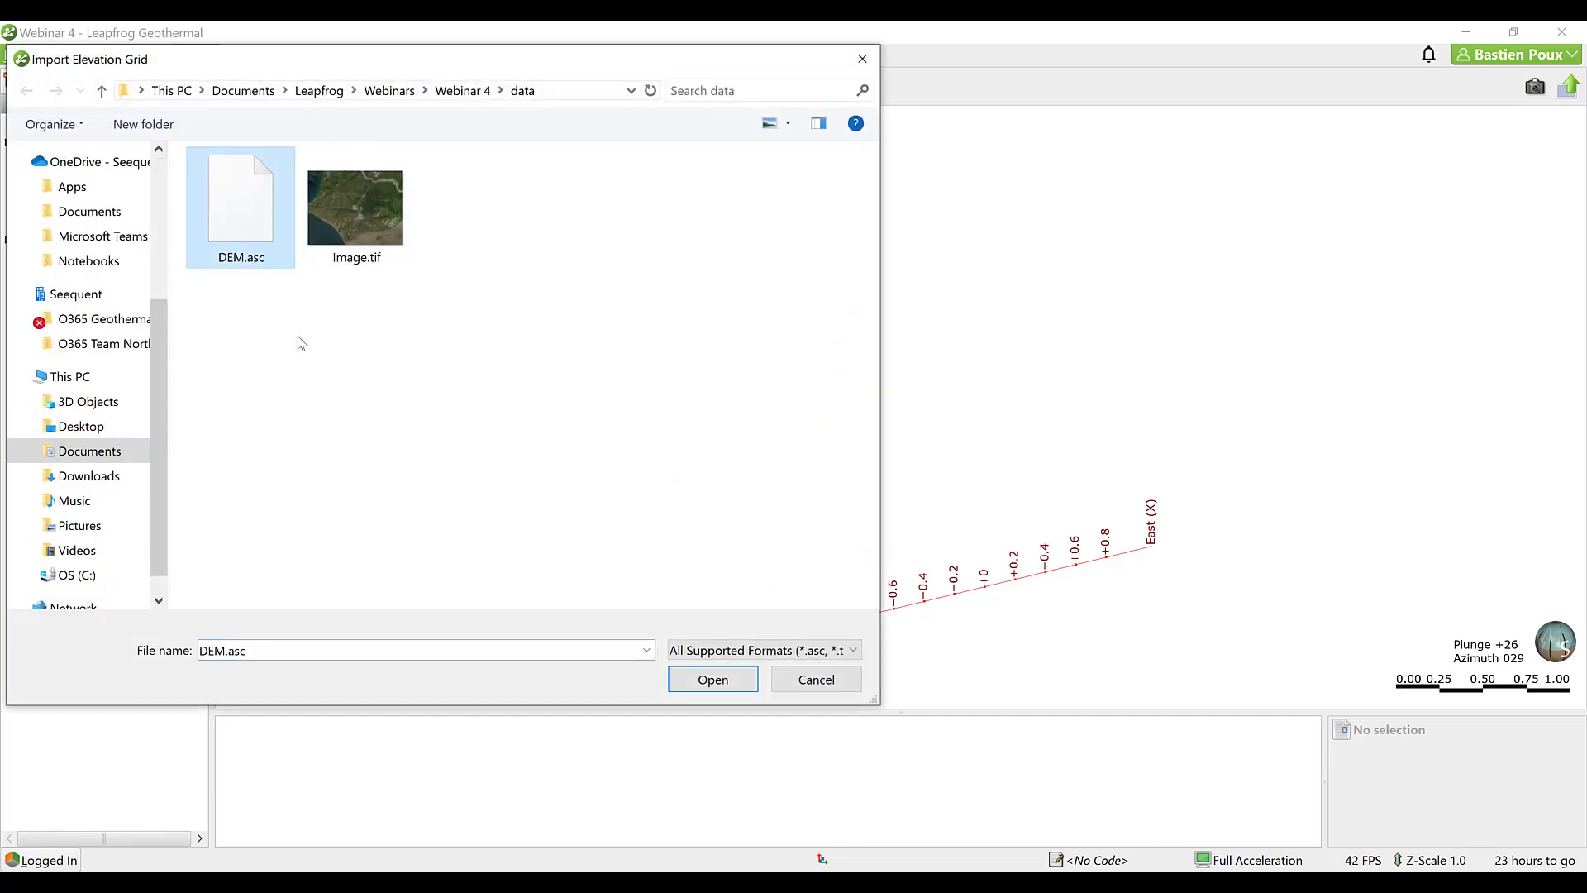
click(688, 685)
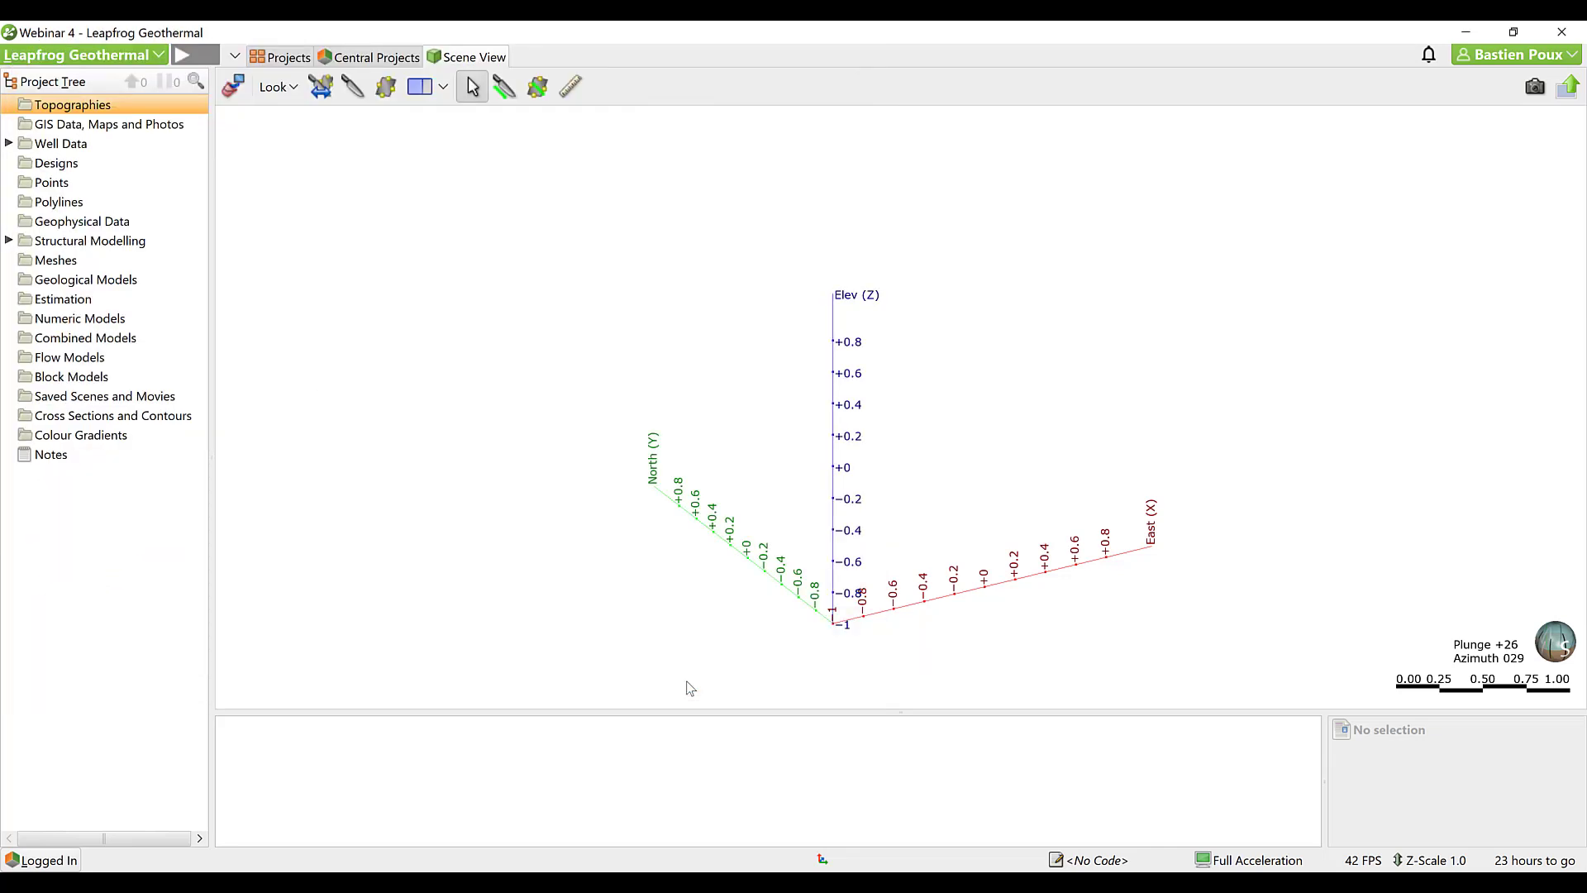
click(838, 352)
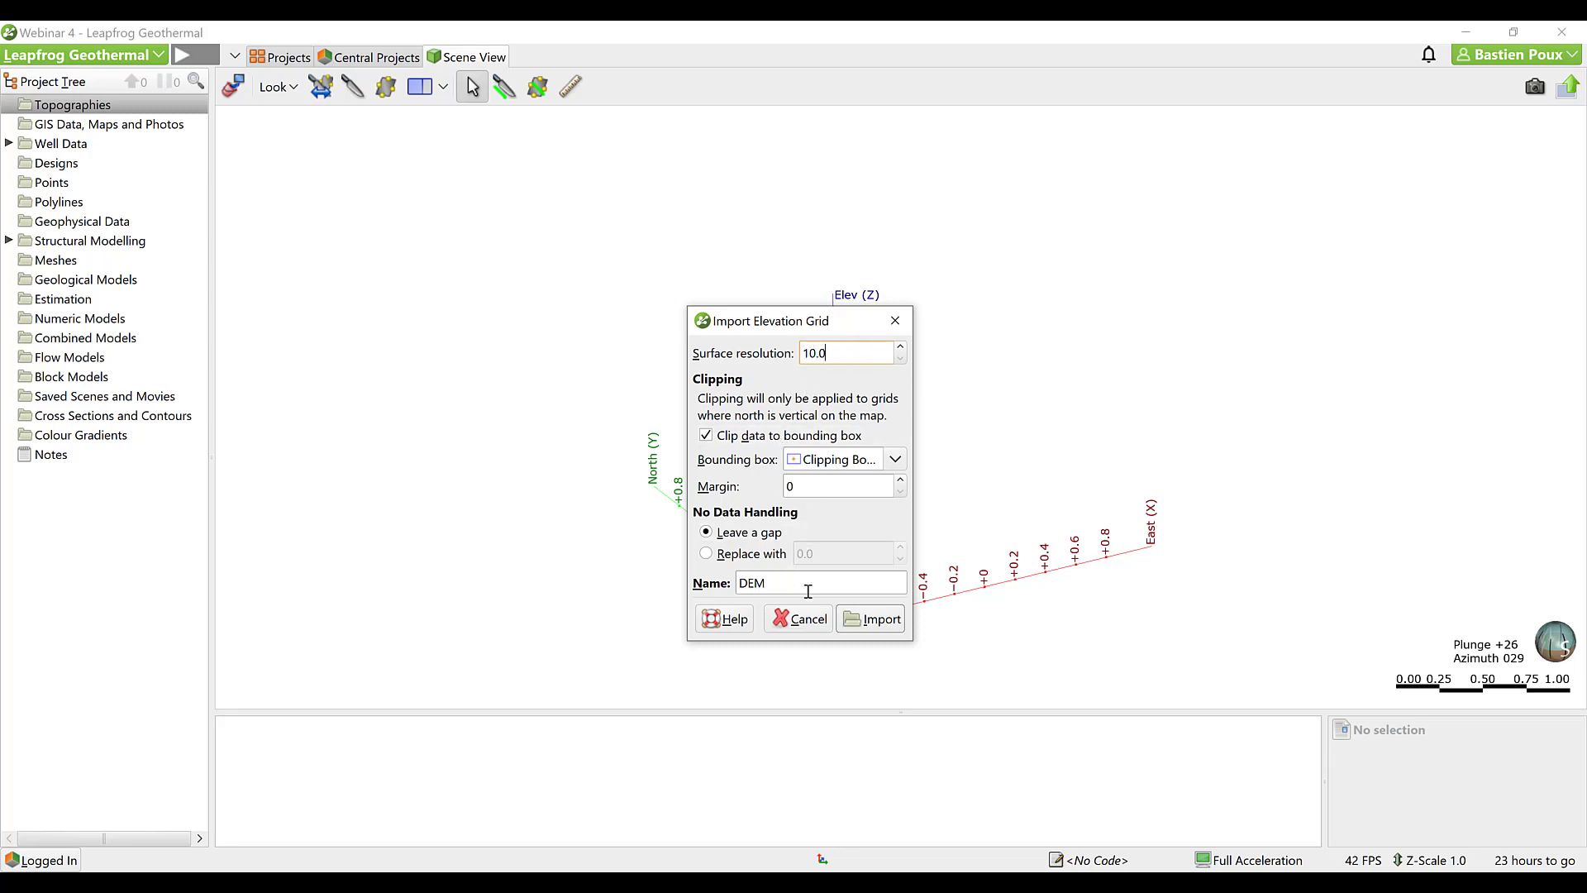
click(881, 622)
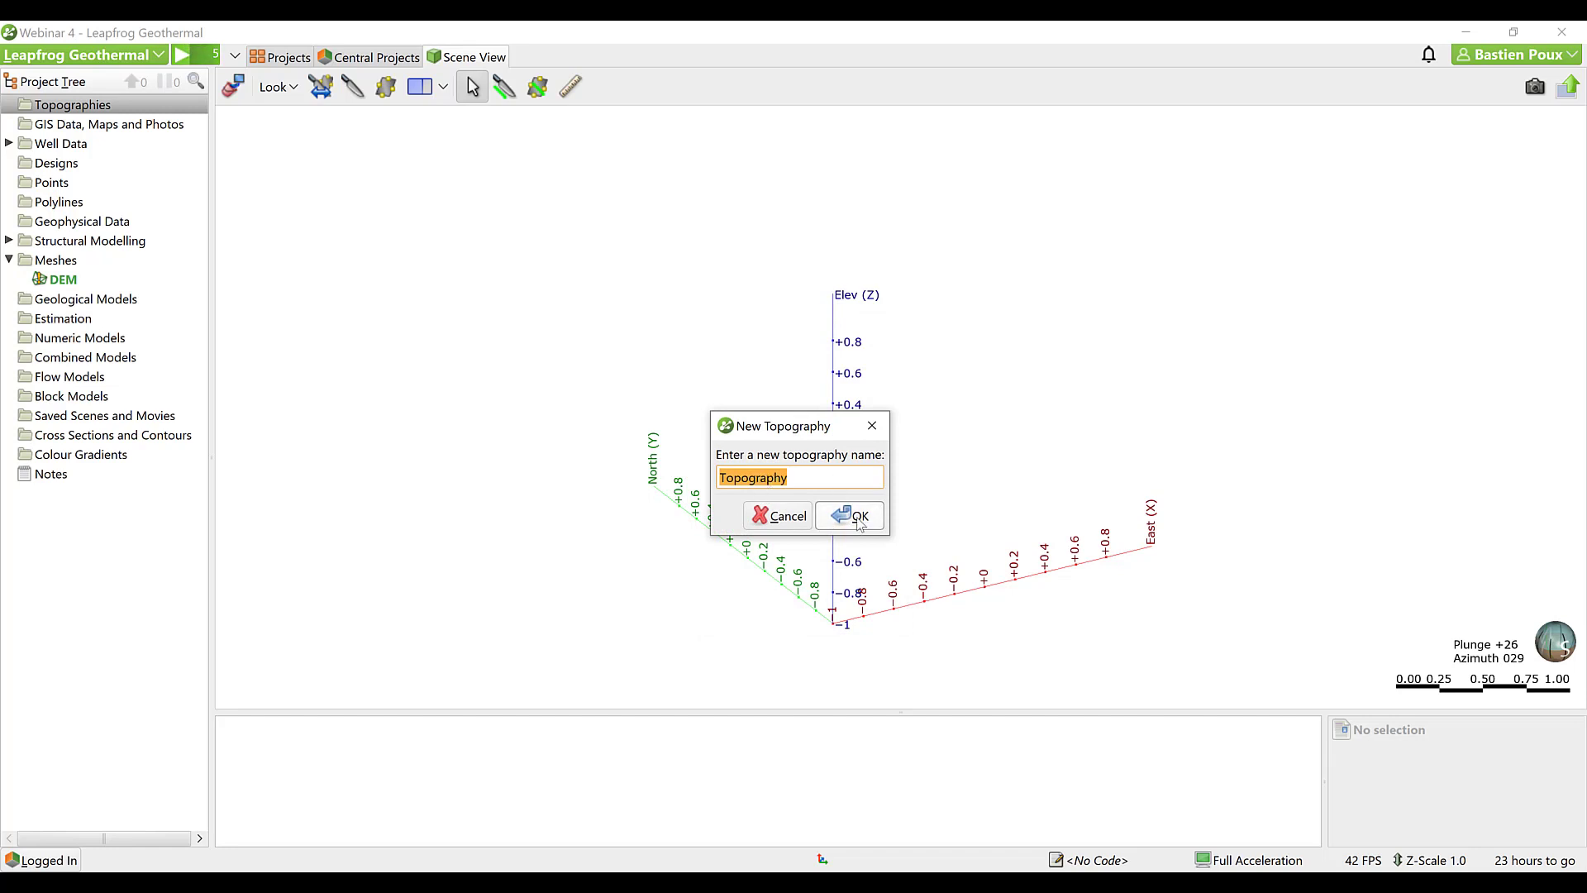
click(852, 518)
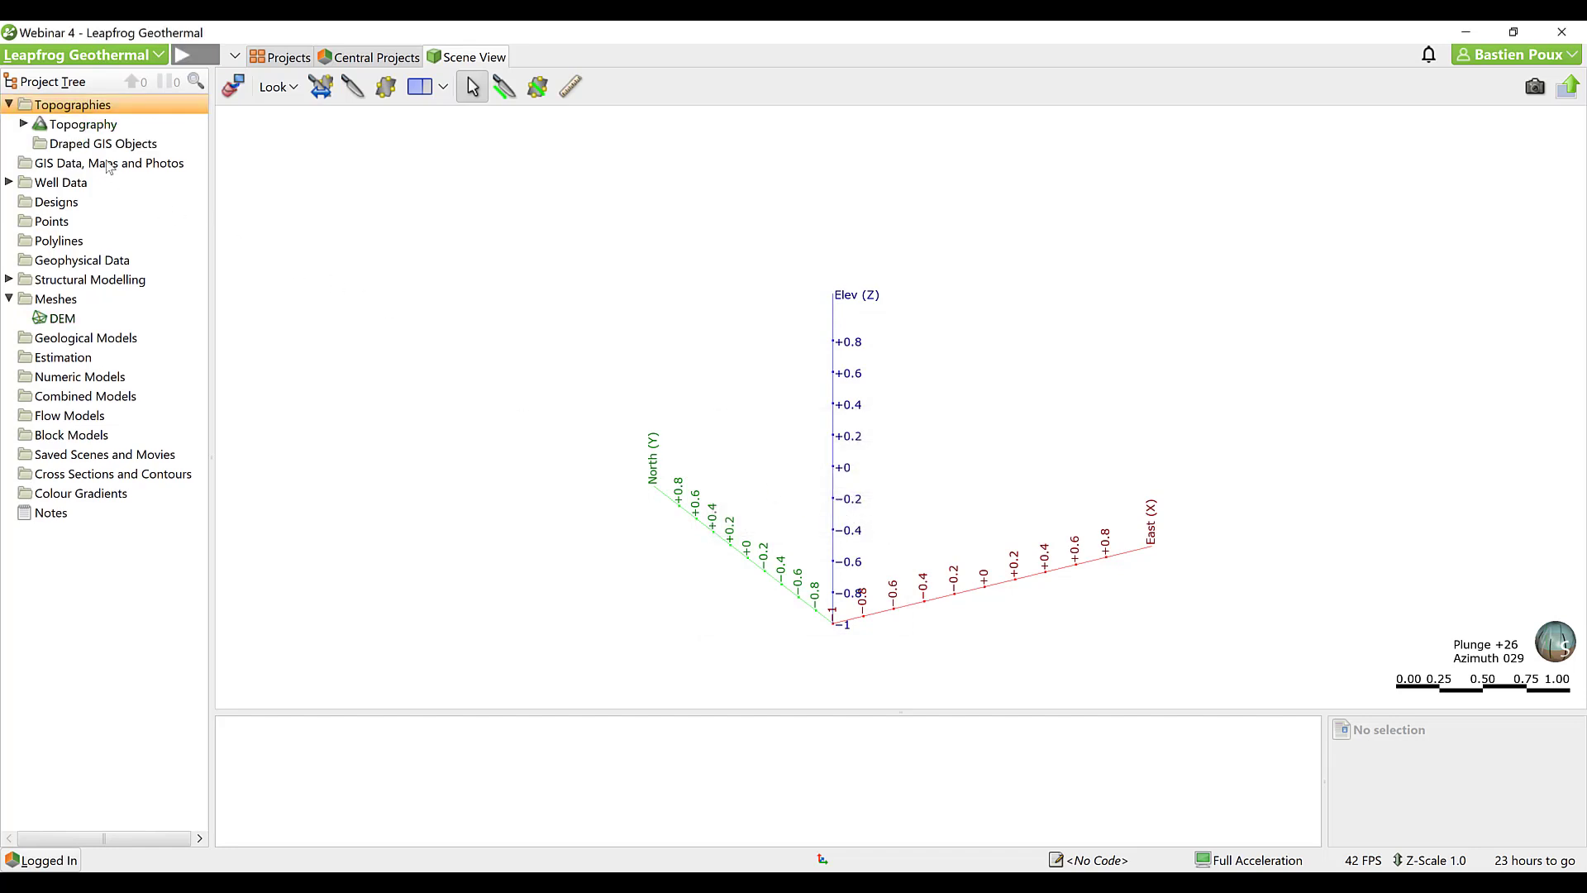
drag(86, 126, 686, 277)
drag(812, 428, 911, 429)
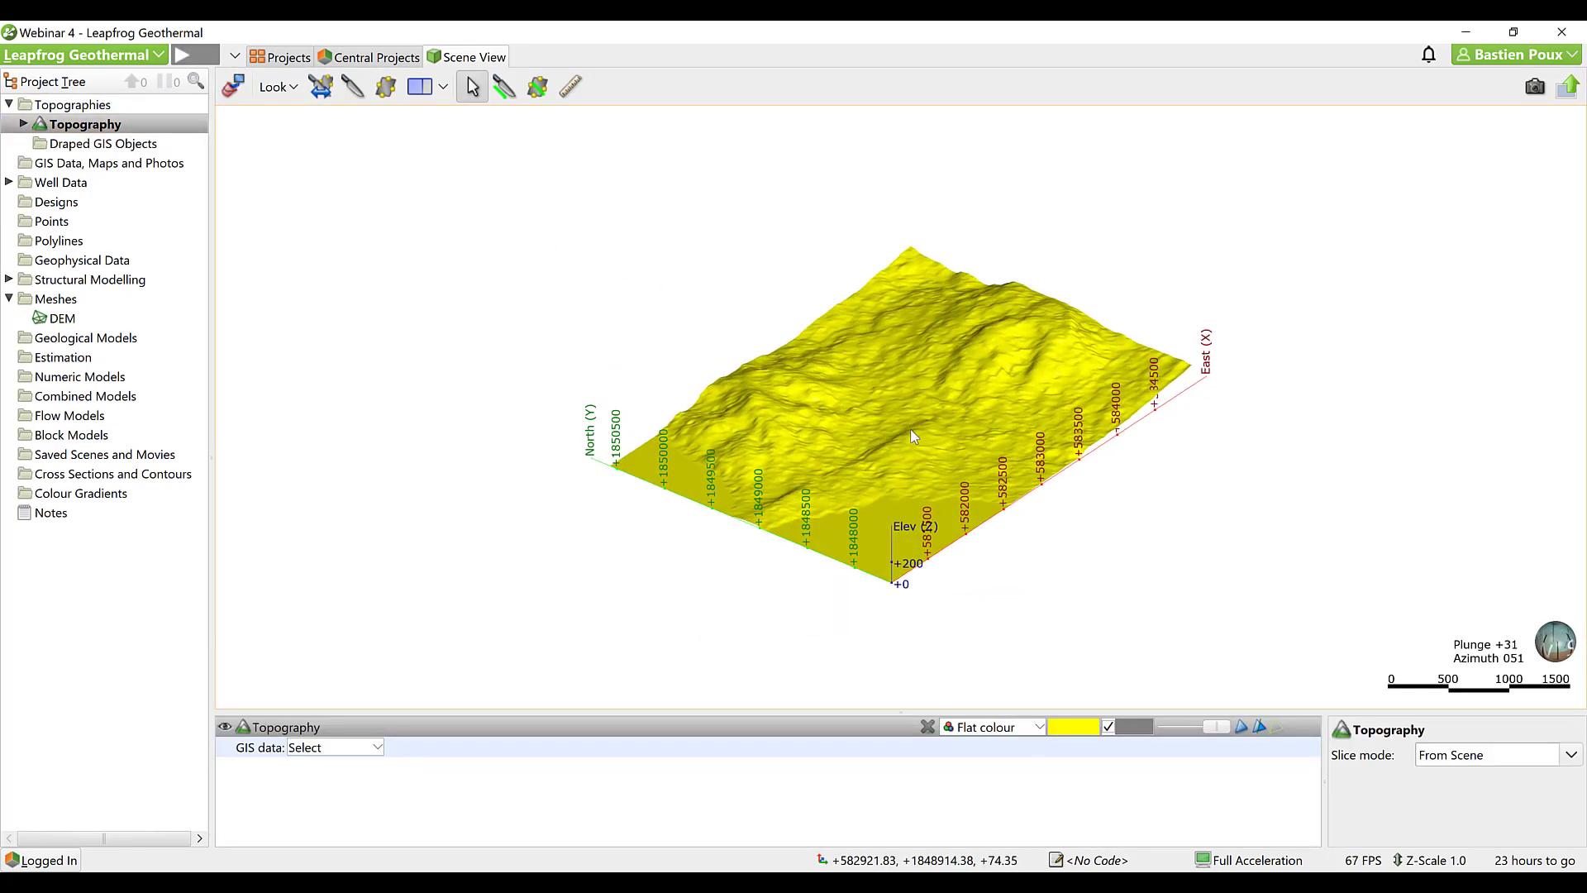
Import the georeferenced map Image.tif into the GIS data, maps and photos.
right_click(92, 163)
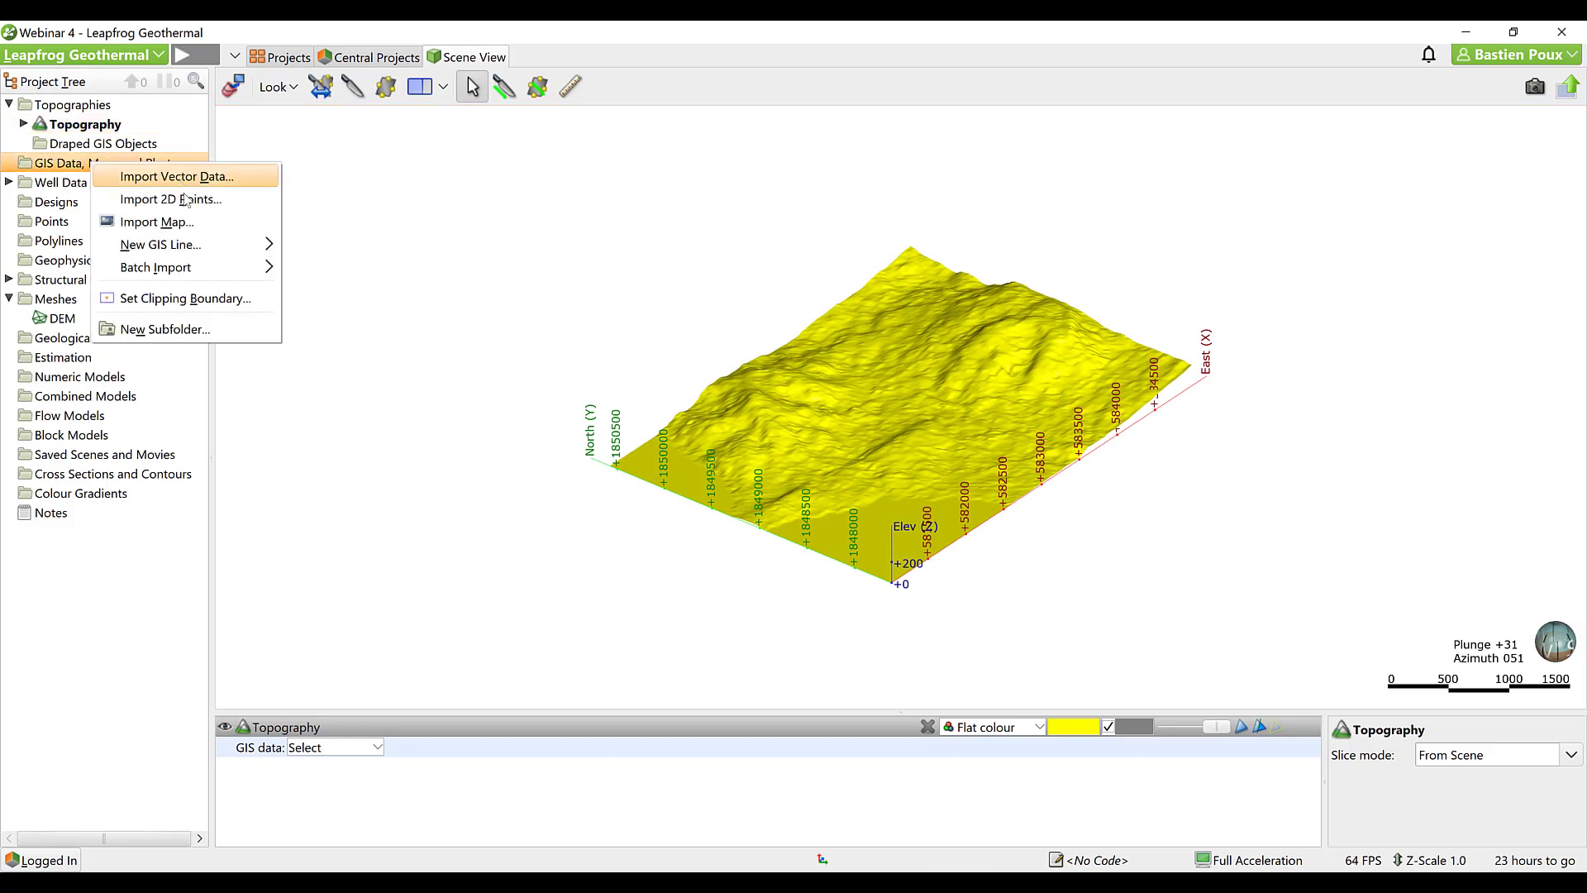
click(191, 224)
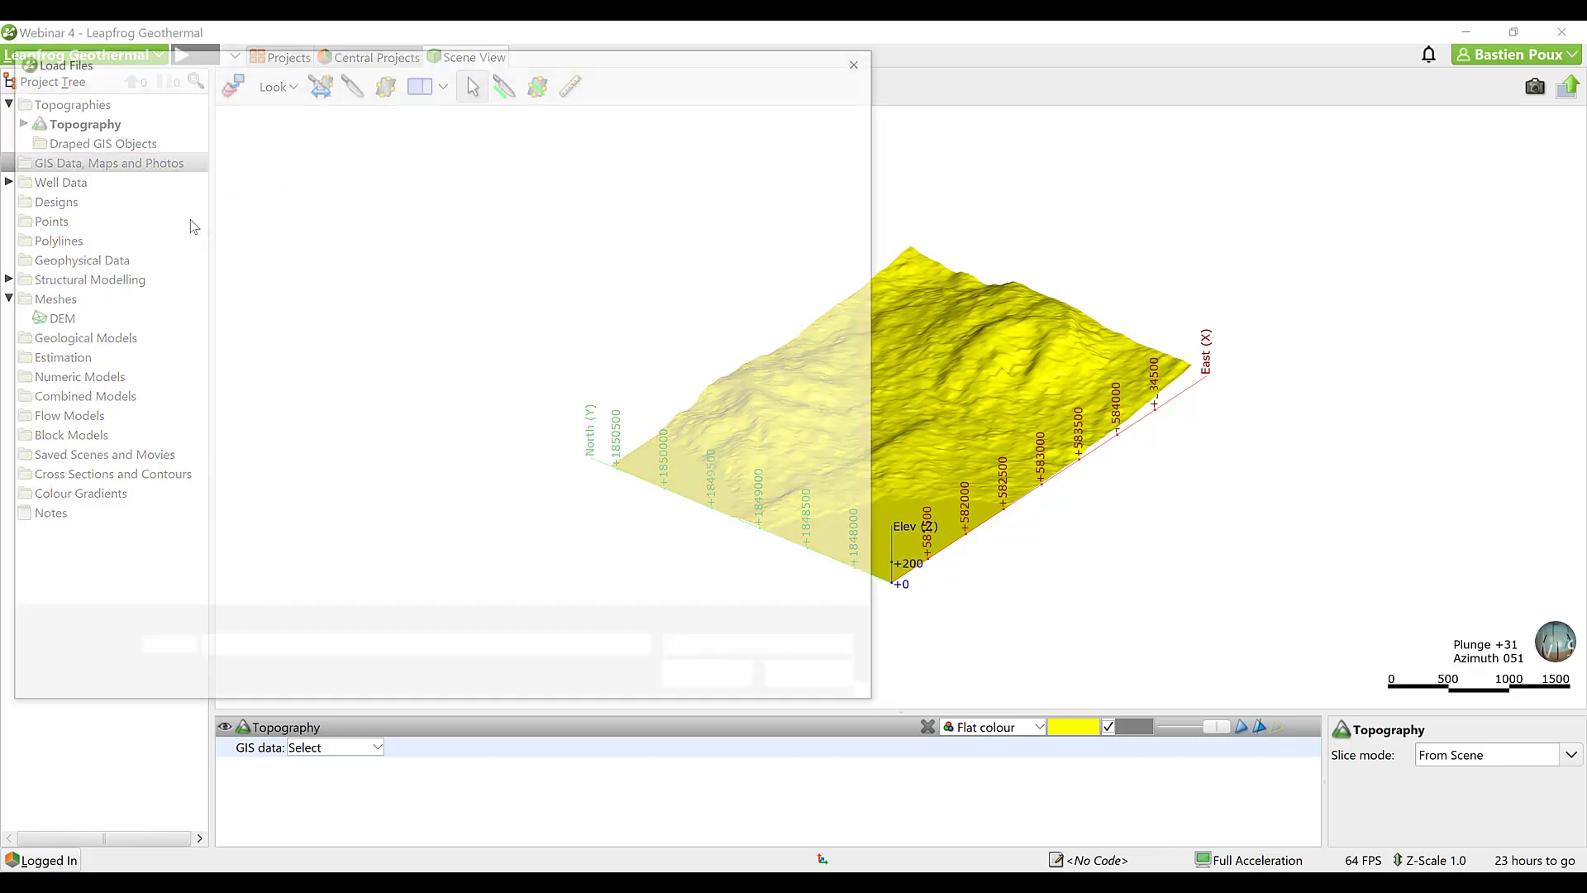
click(240, 207)
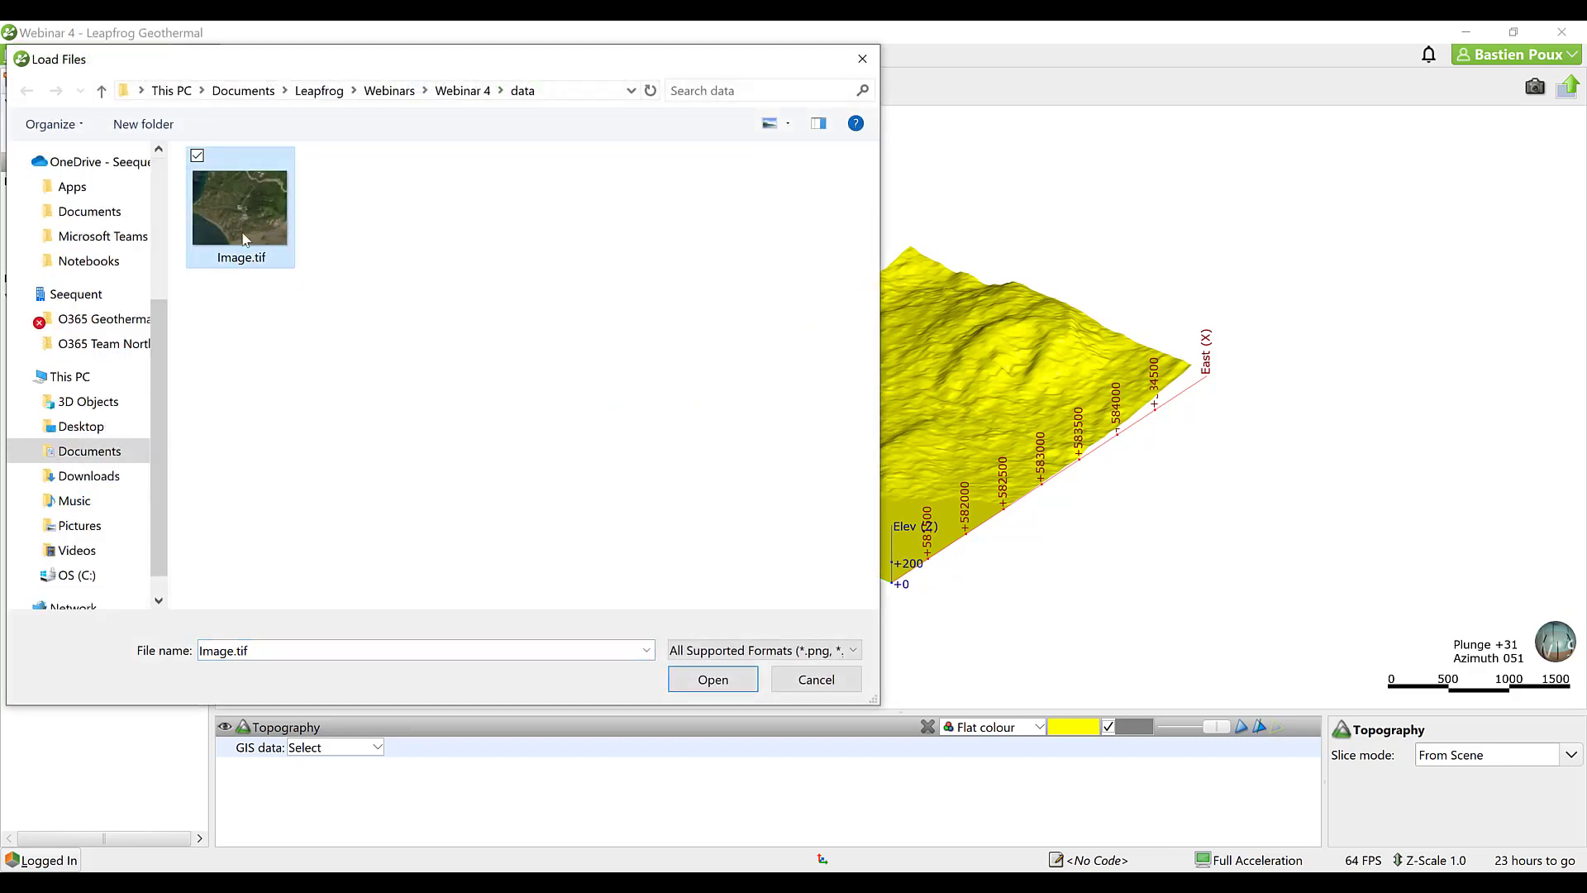
click(713, 679)
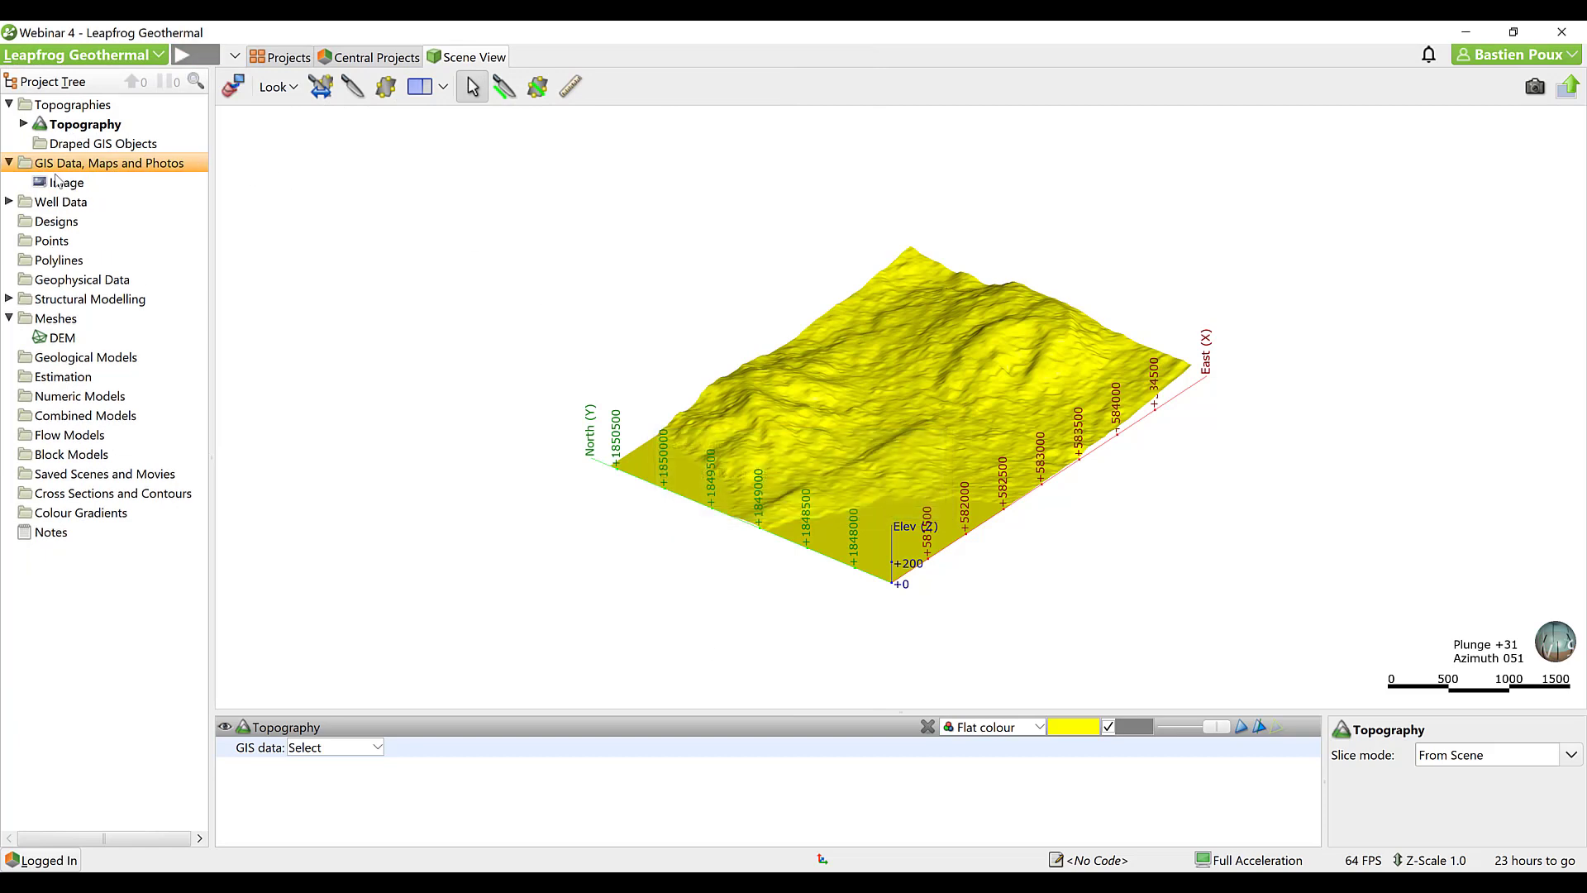
Drape the imported Image map over the topography in the scene.
click(66, 183)
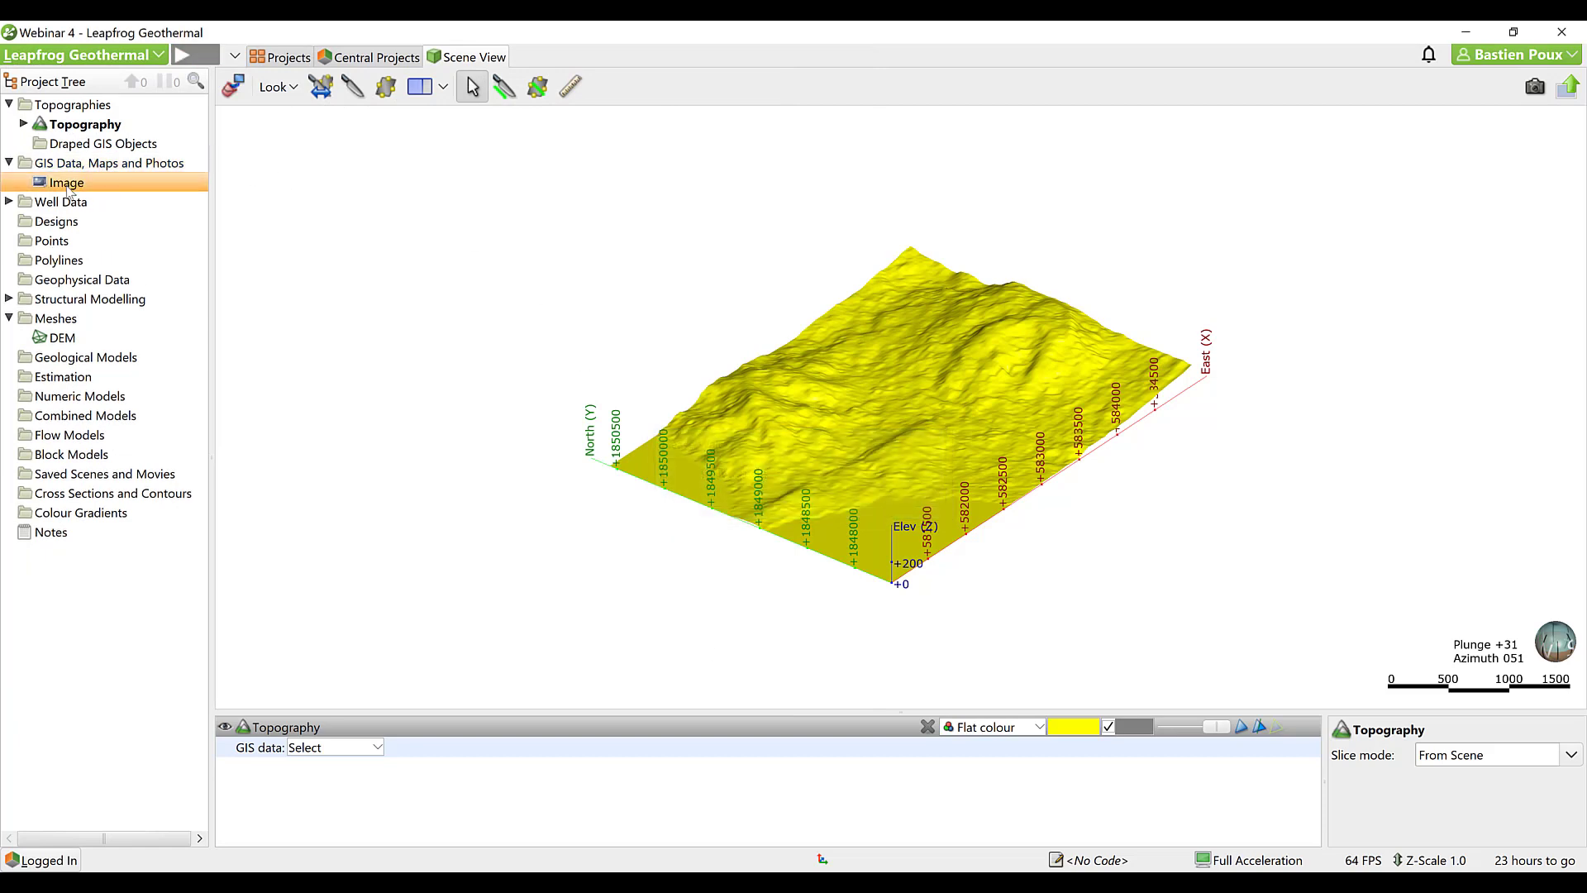
click(326, 749)
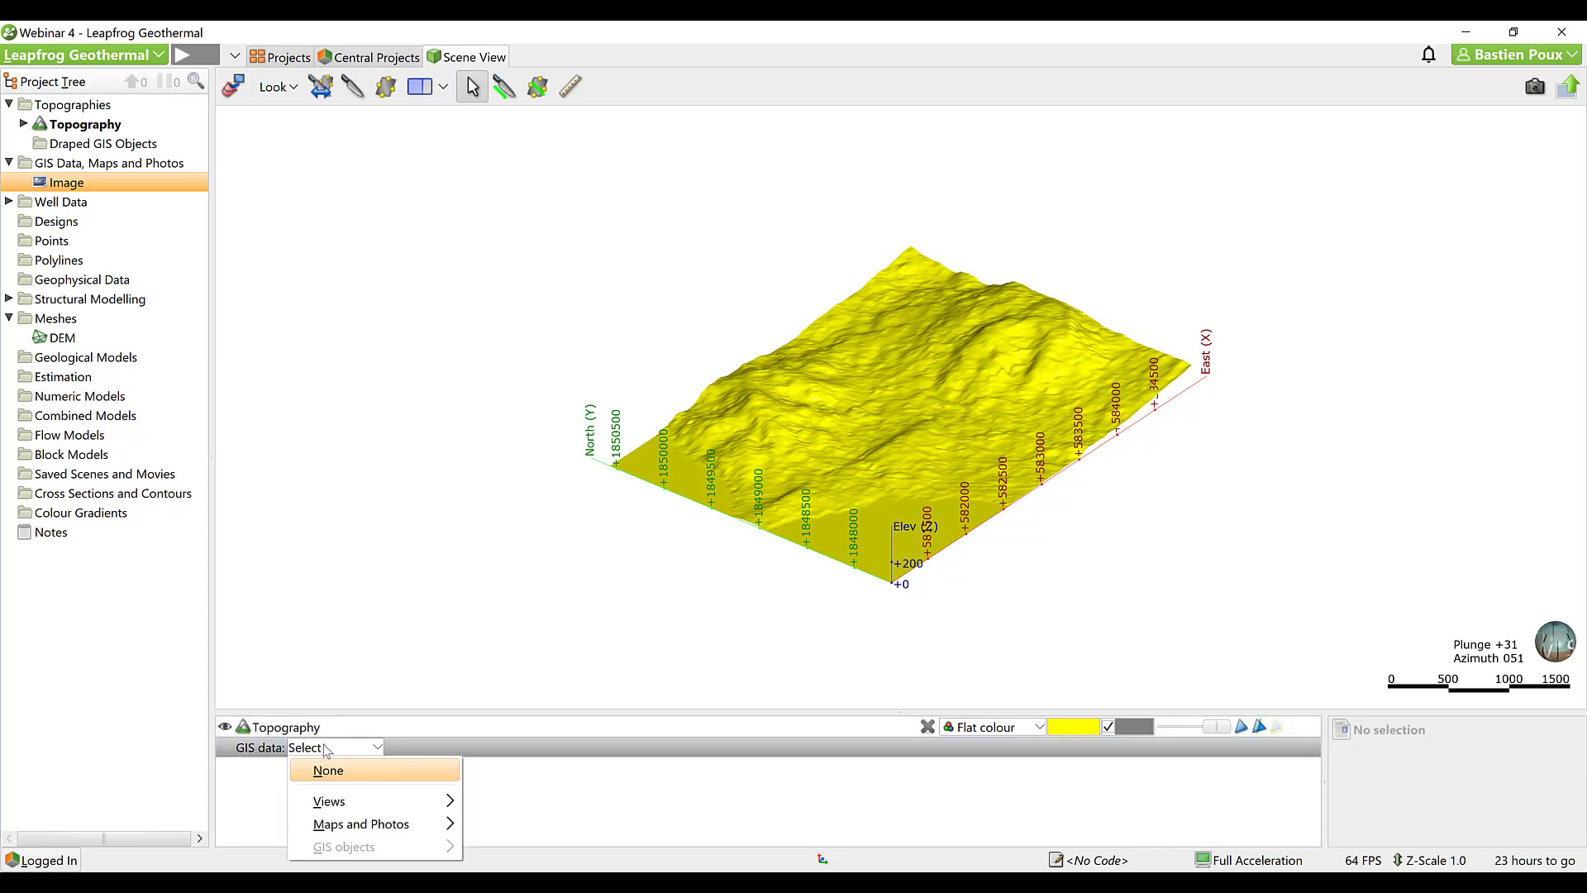
mouse_move(364, 824)
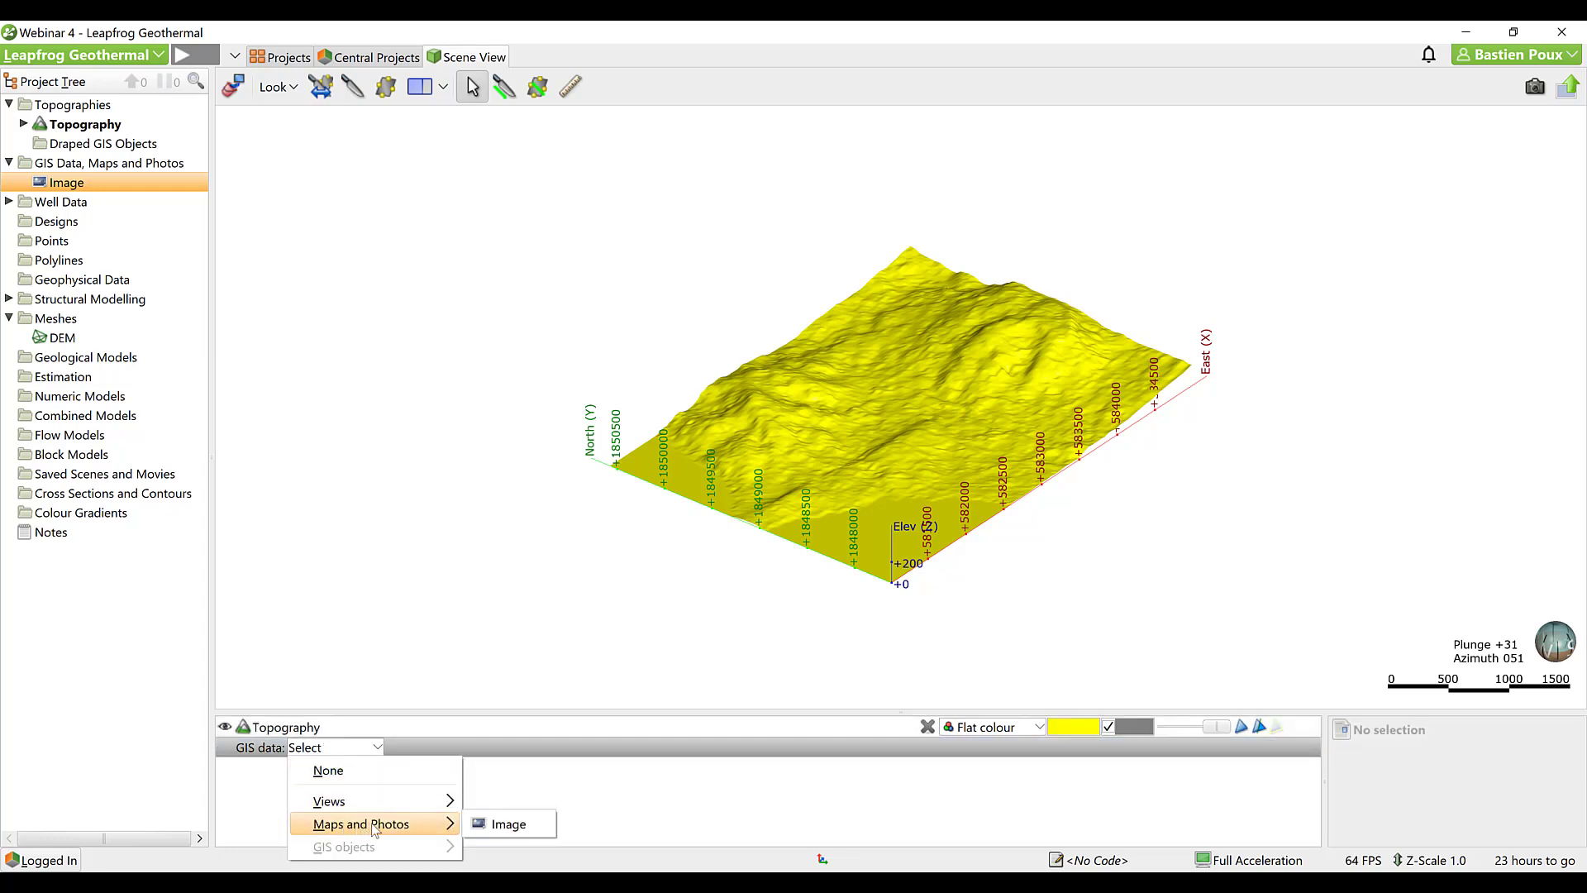
click(529, 825)
drag(911, 494, 940, 429)
scroll(941, 429, up, 5)
drag(775, 492, 893, 480)
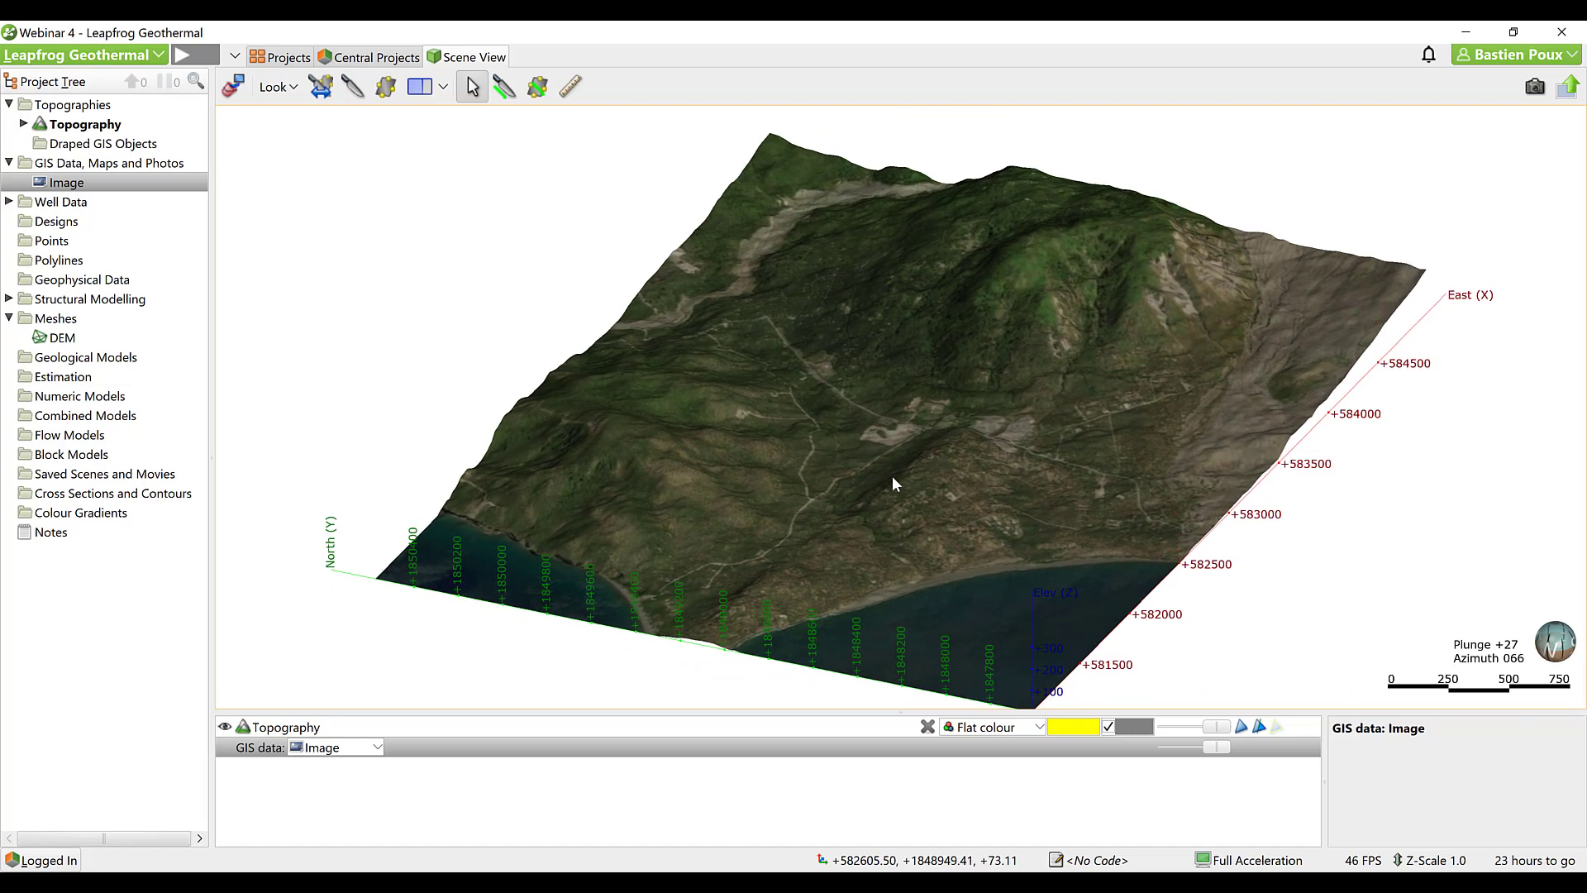
Start a well data import using location.csv for collars, survey.csv for the survey and Lithology.csv for intervals.
right_click(49, 203)
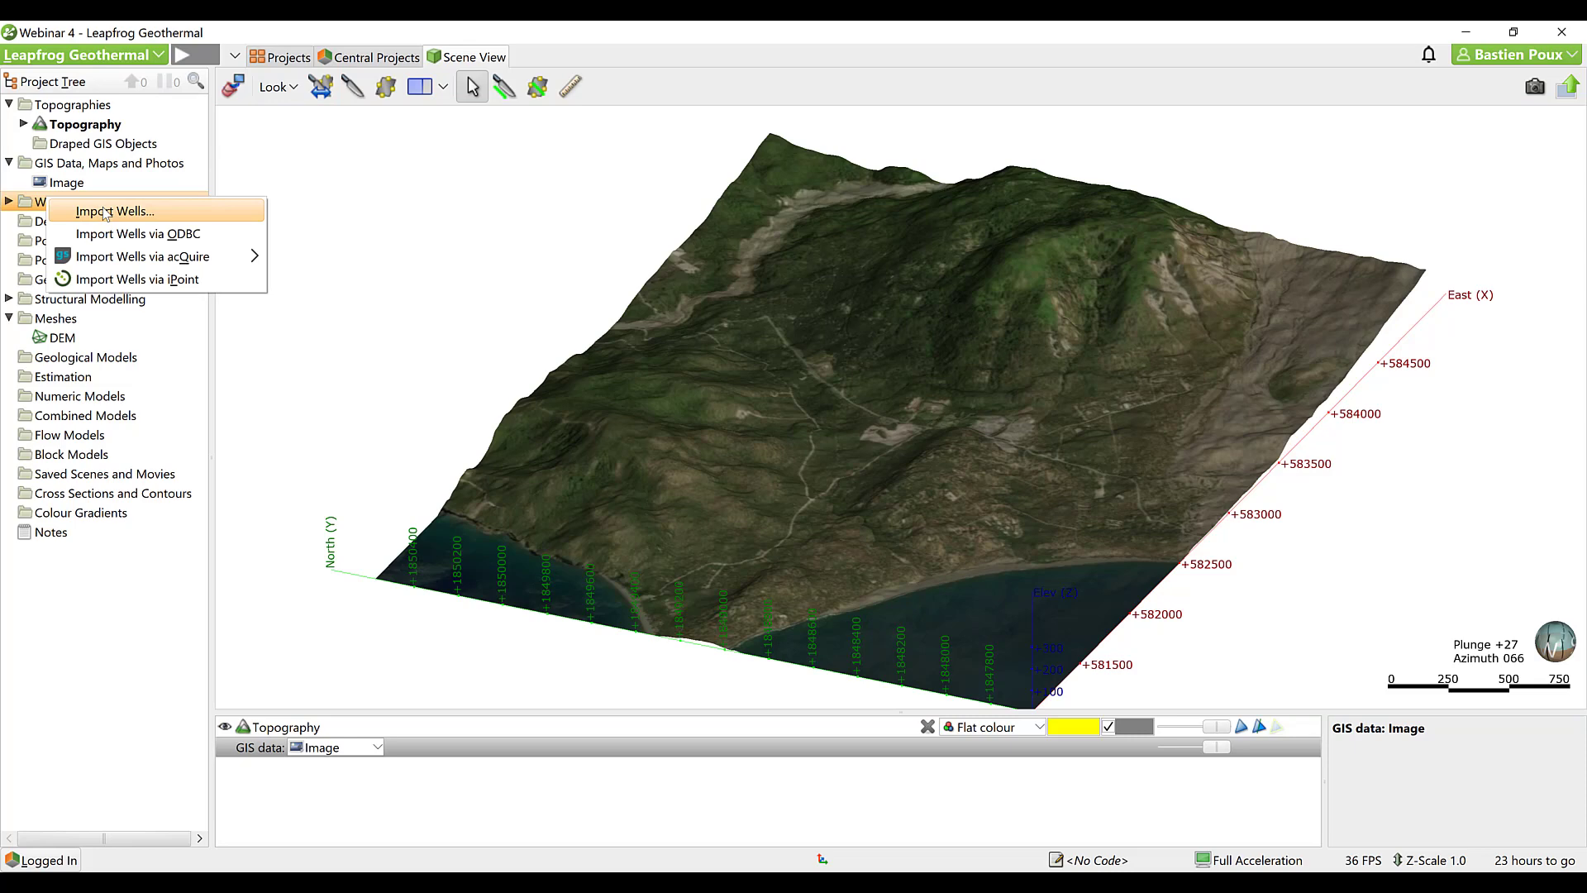
click(105, 213)
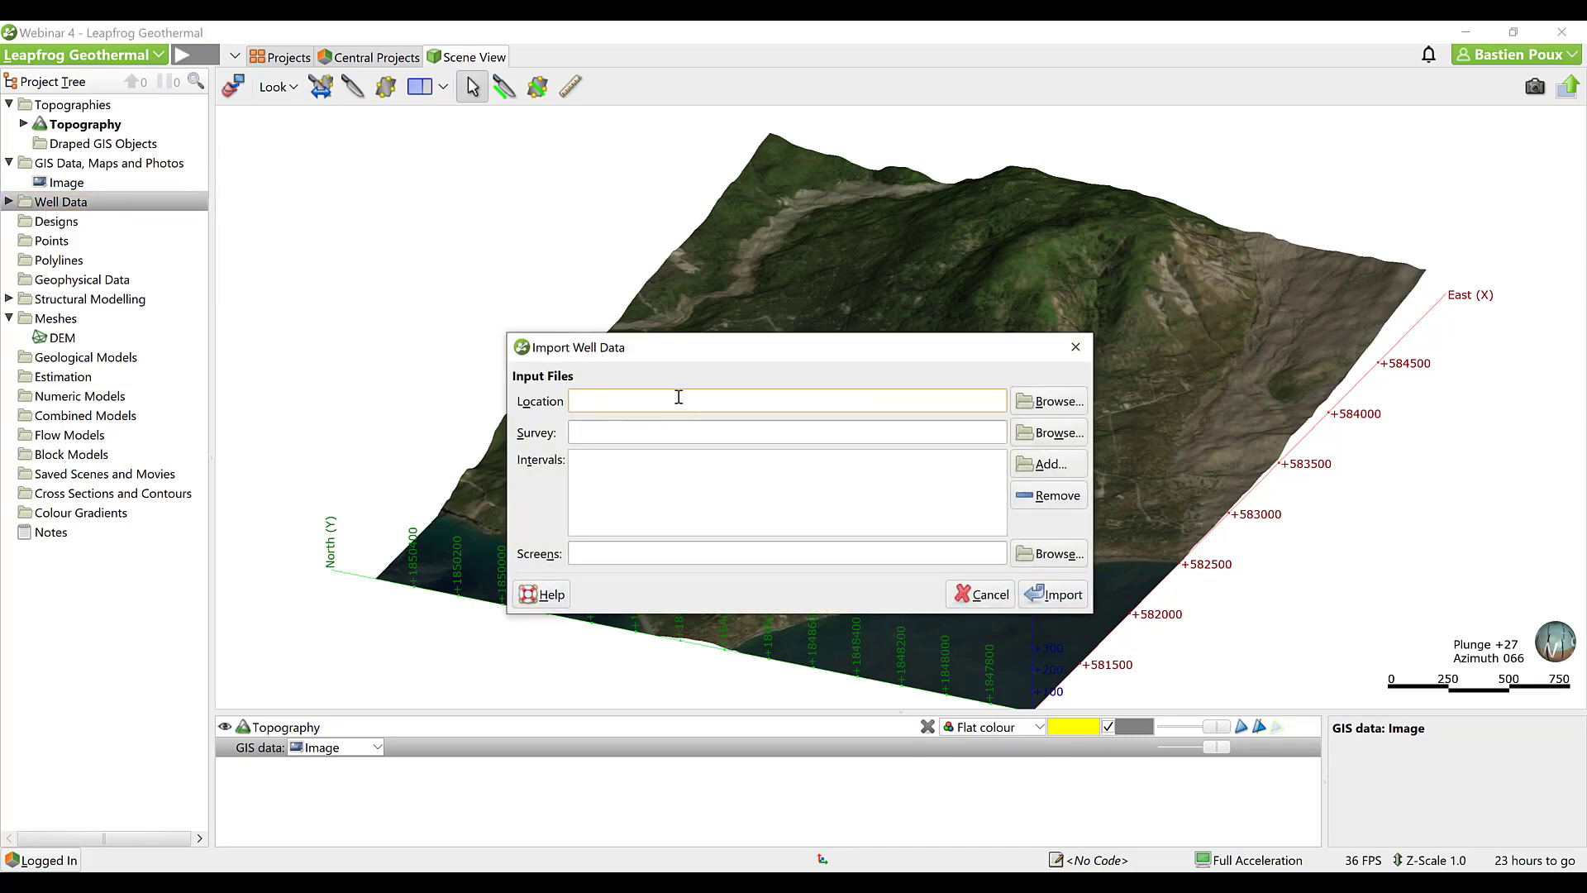
click(1048, 402)
click(982, 384)
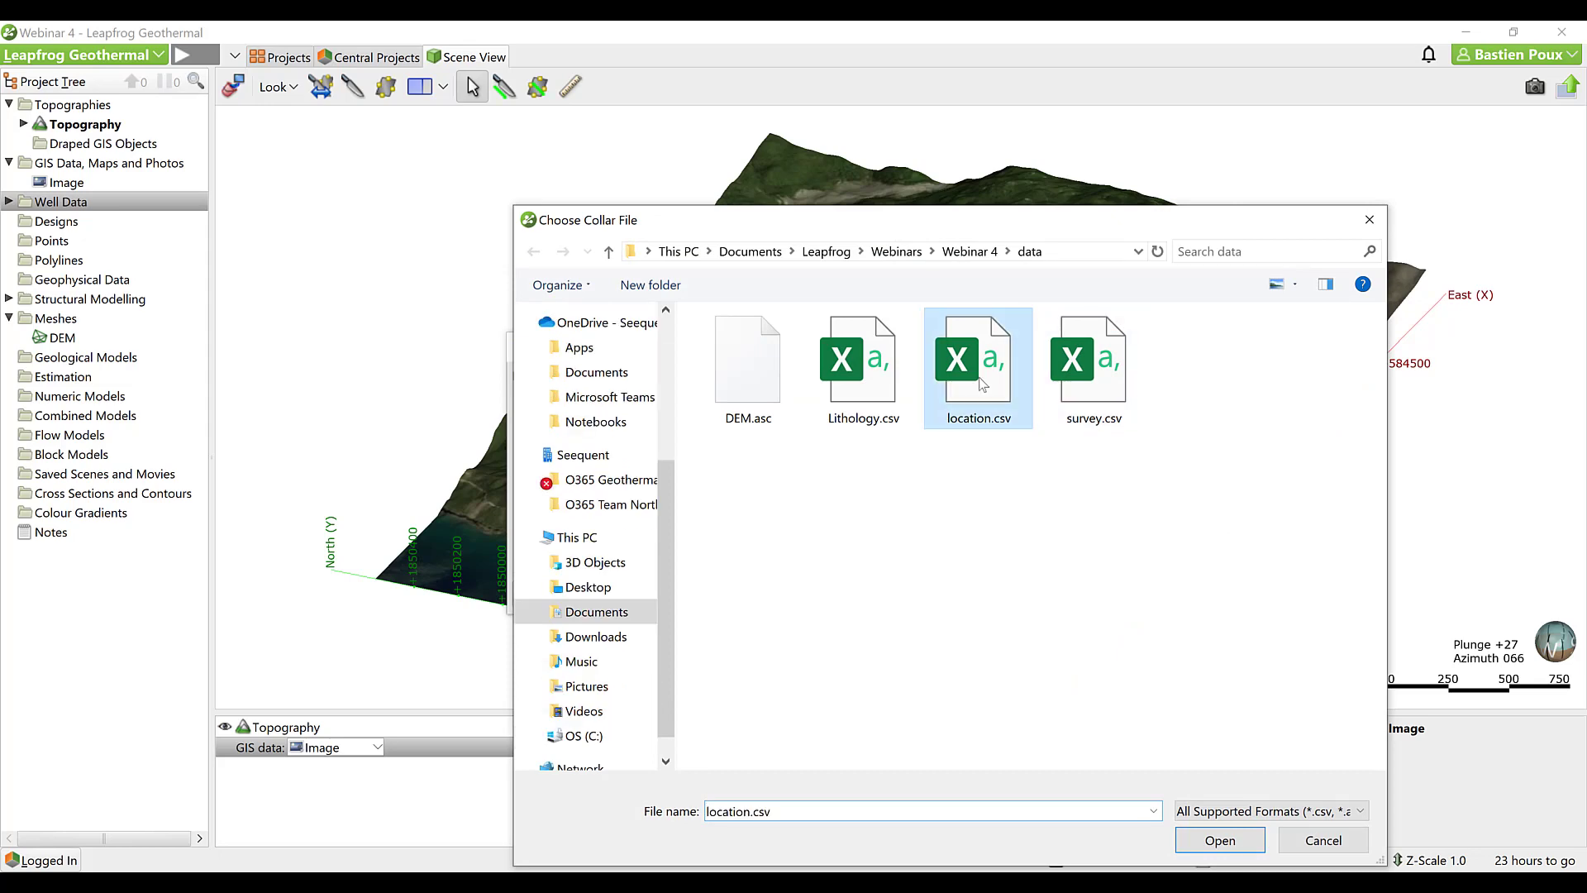
click(1235, 847)
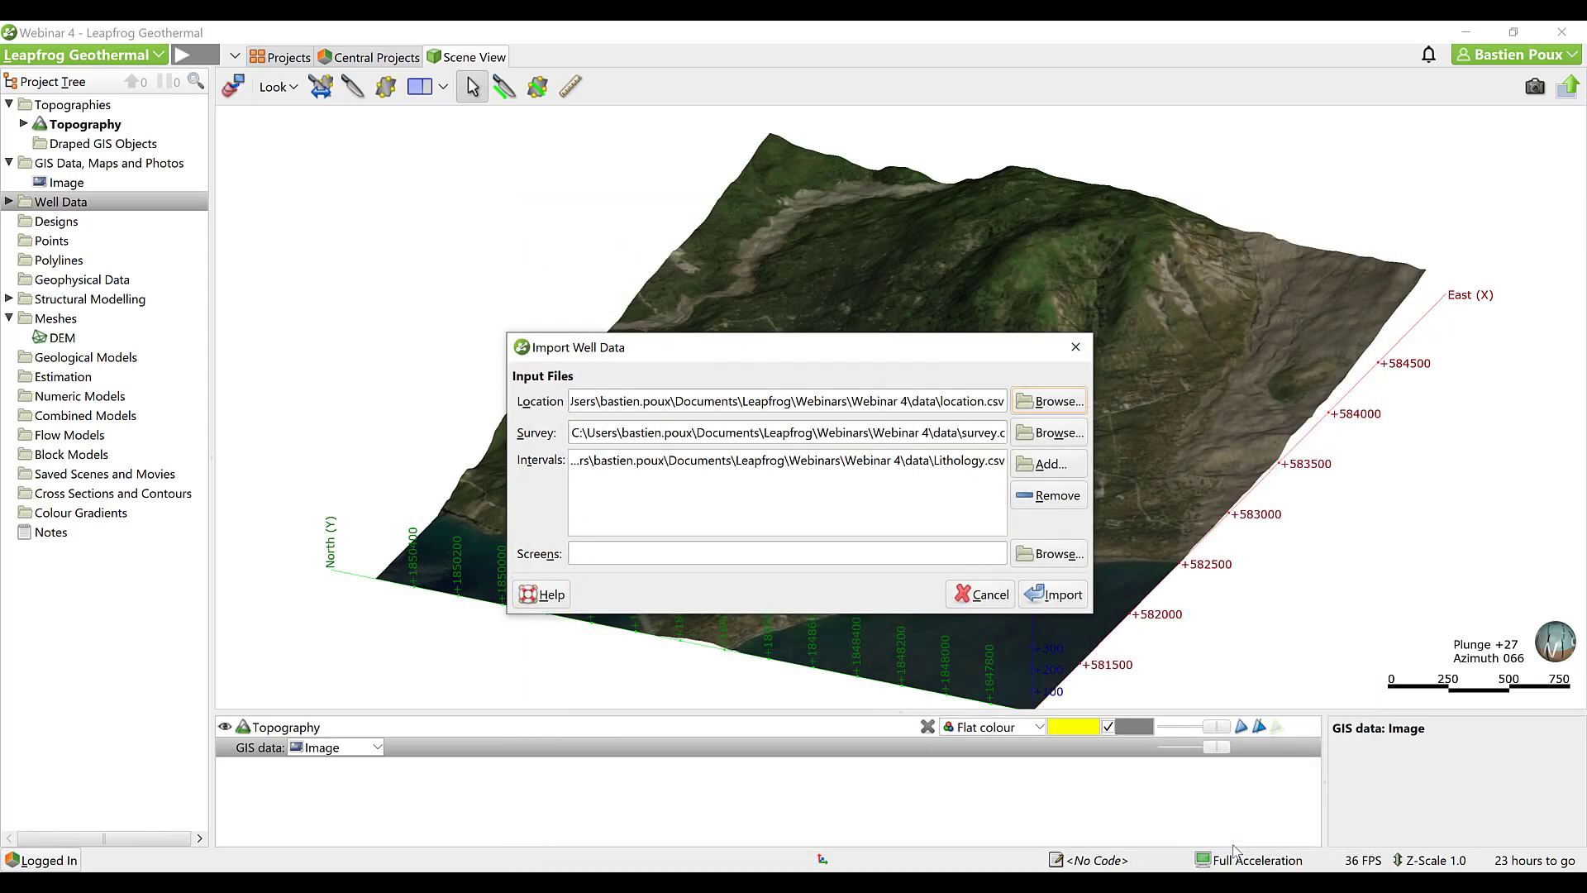
drag(913, 429, 1049, 428)
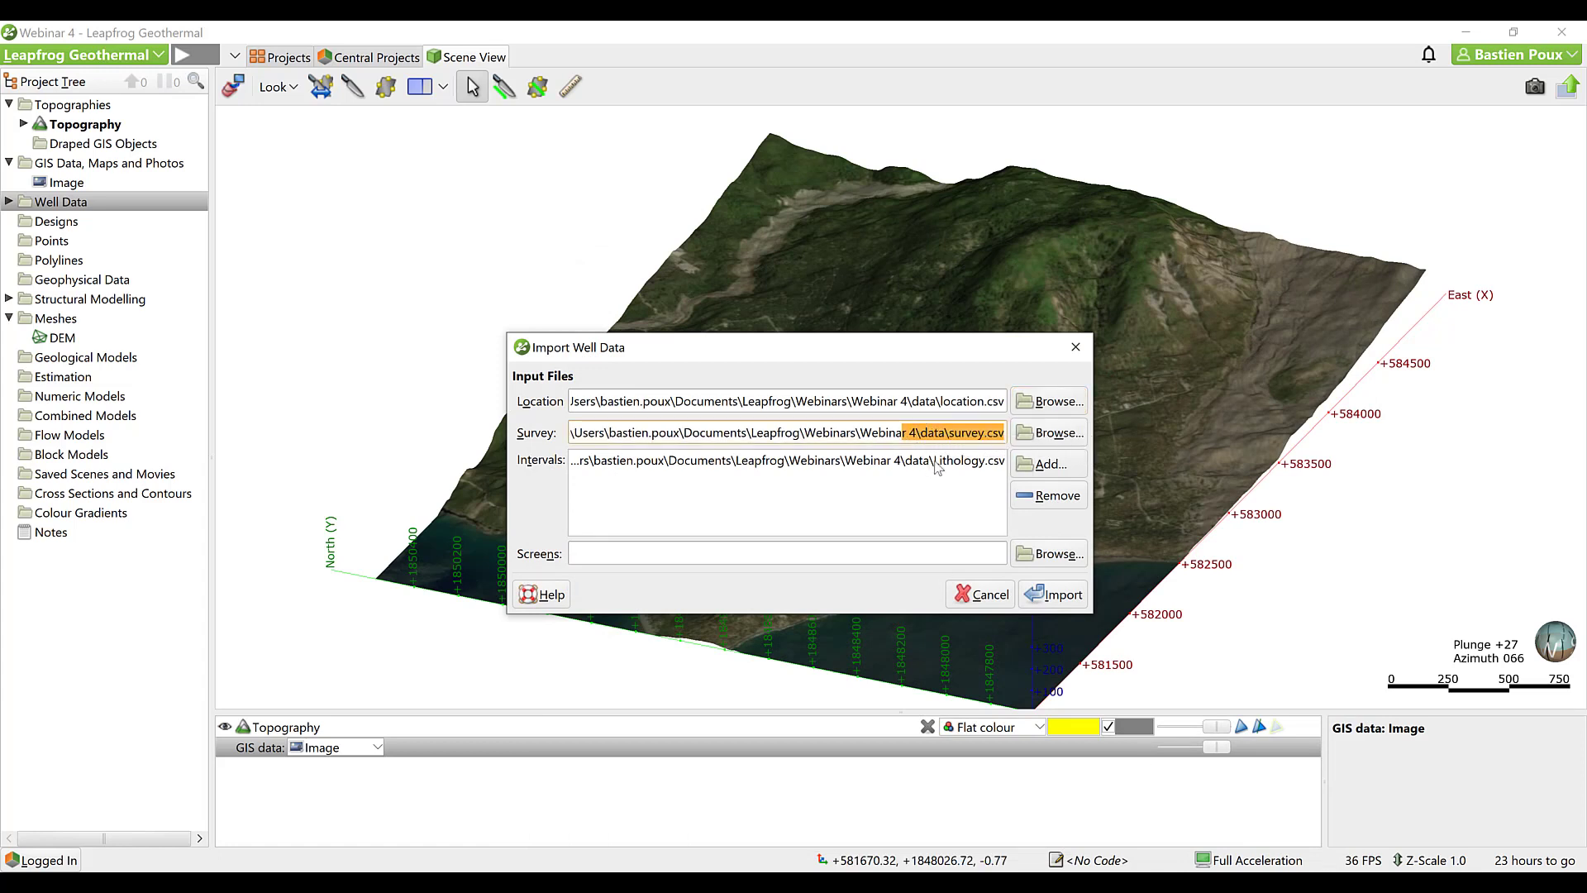
click(984, 467)
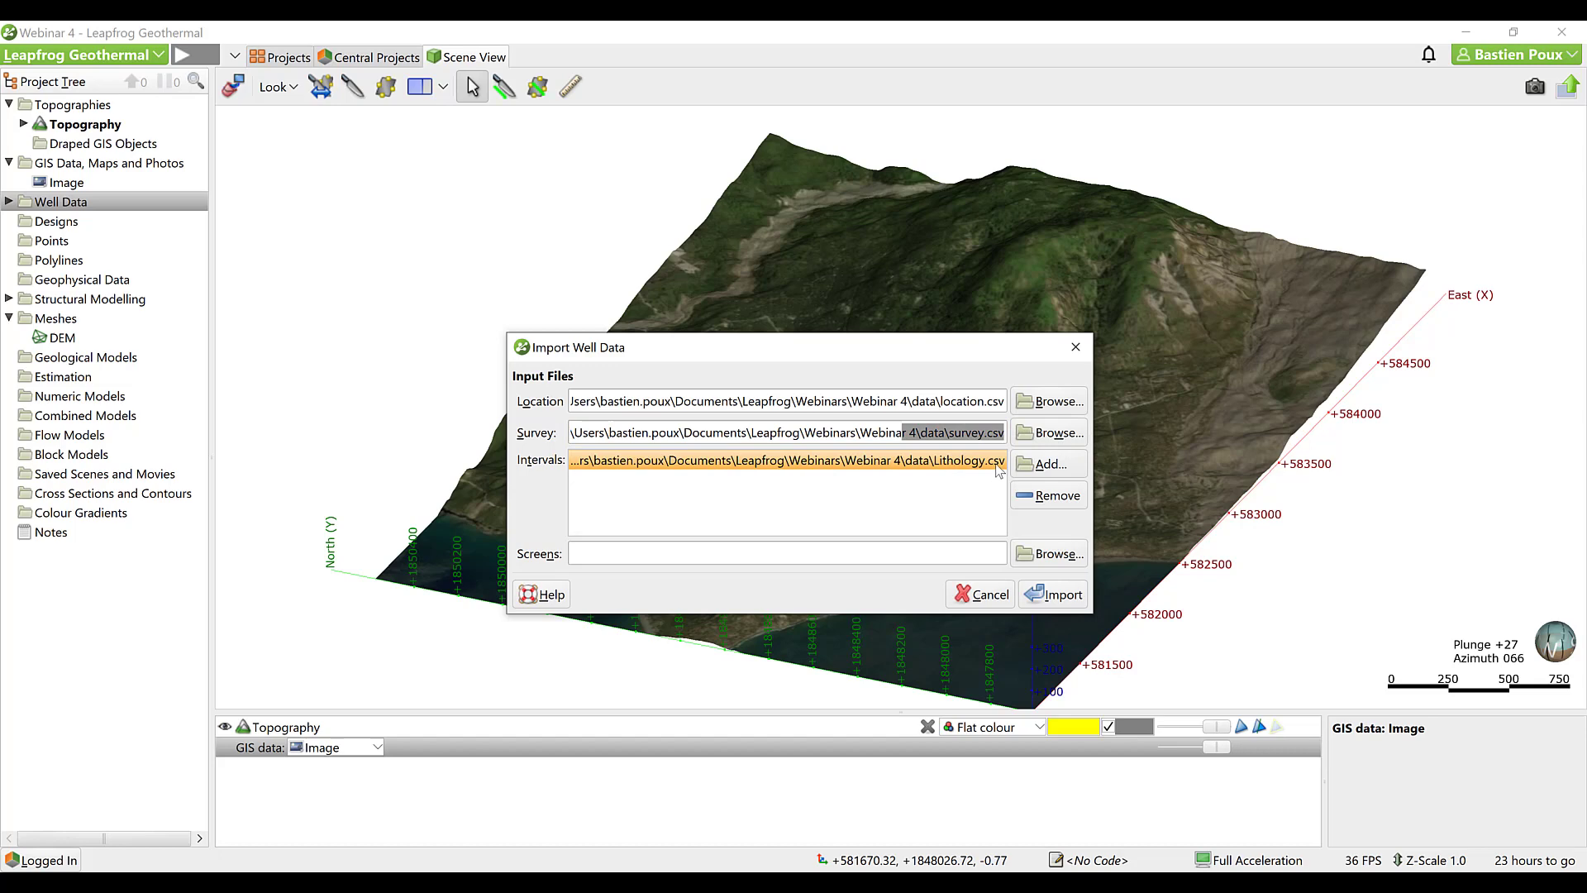
click(1060, 596)
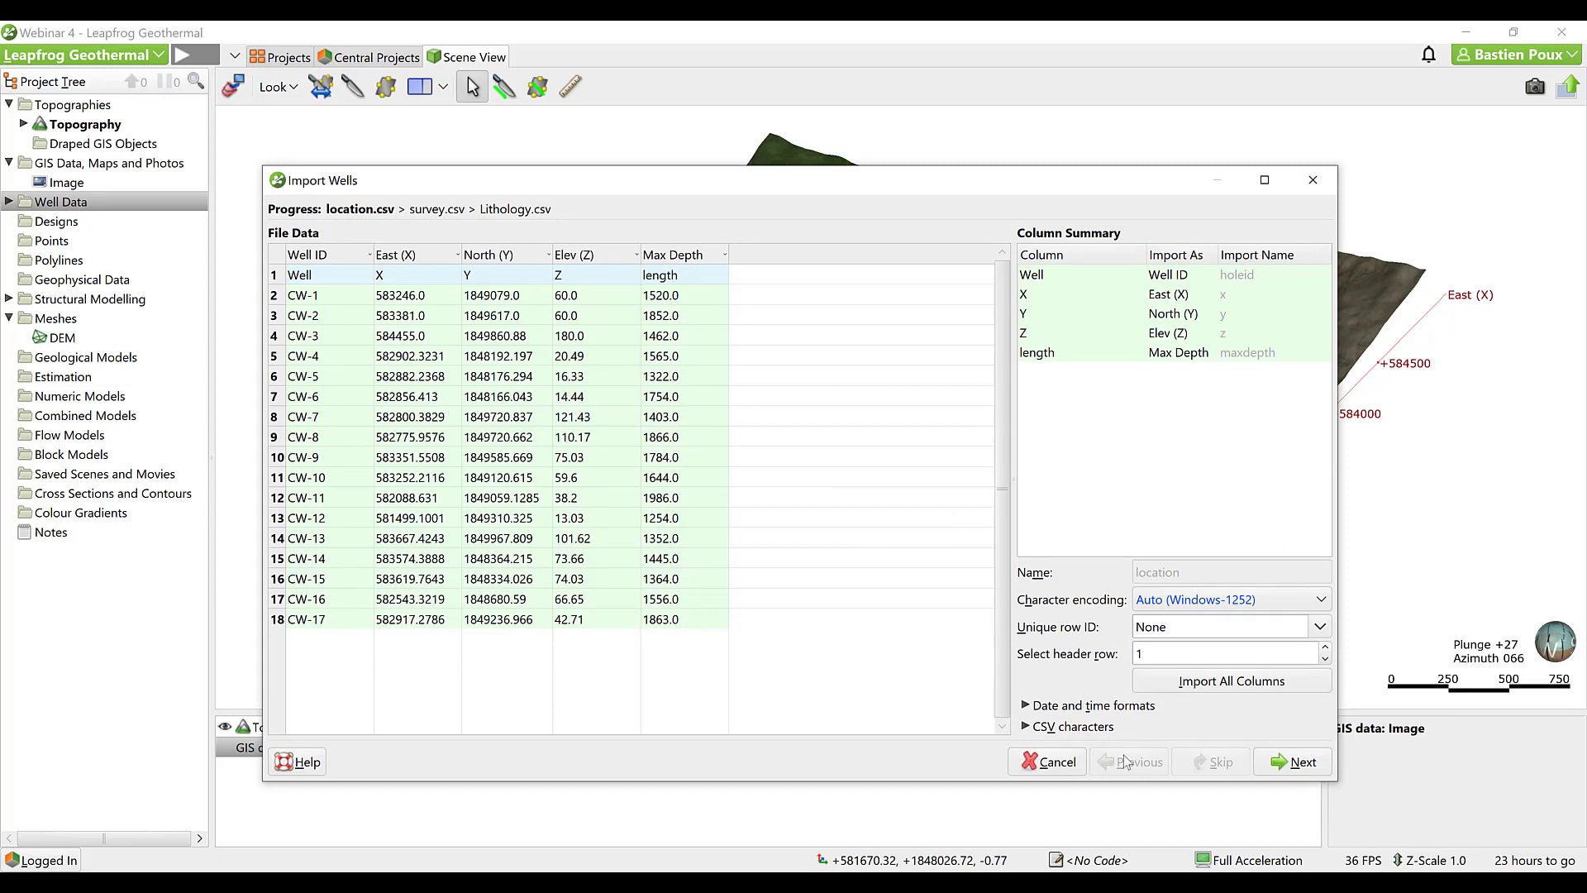
Accept the column mappings of the location, survey and lithology tables and finish importing the wells.
click(1315, 764)
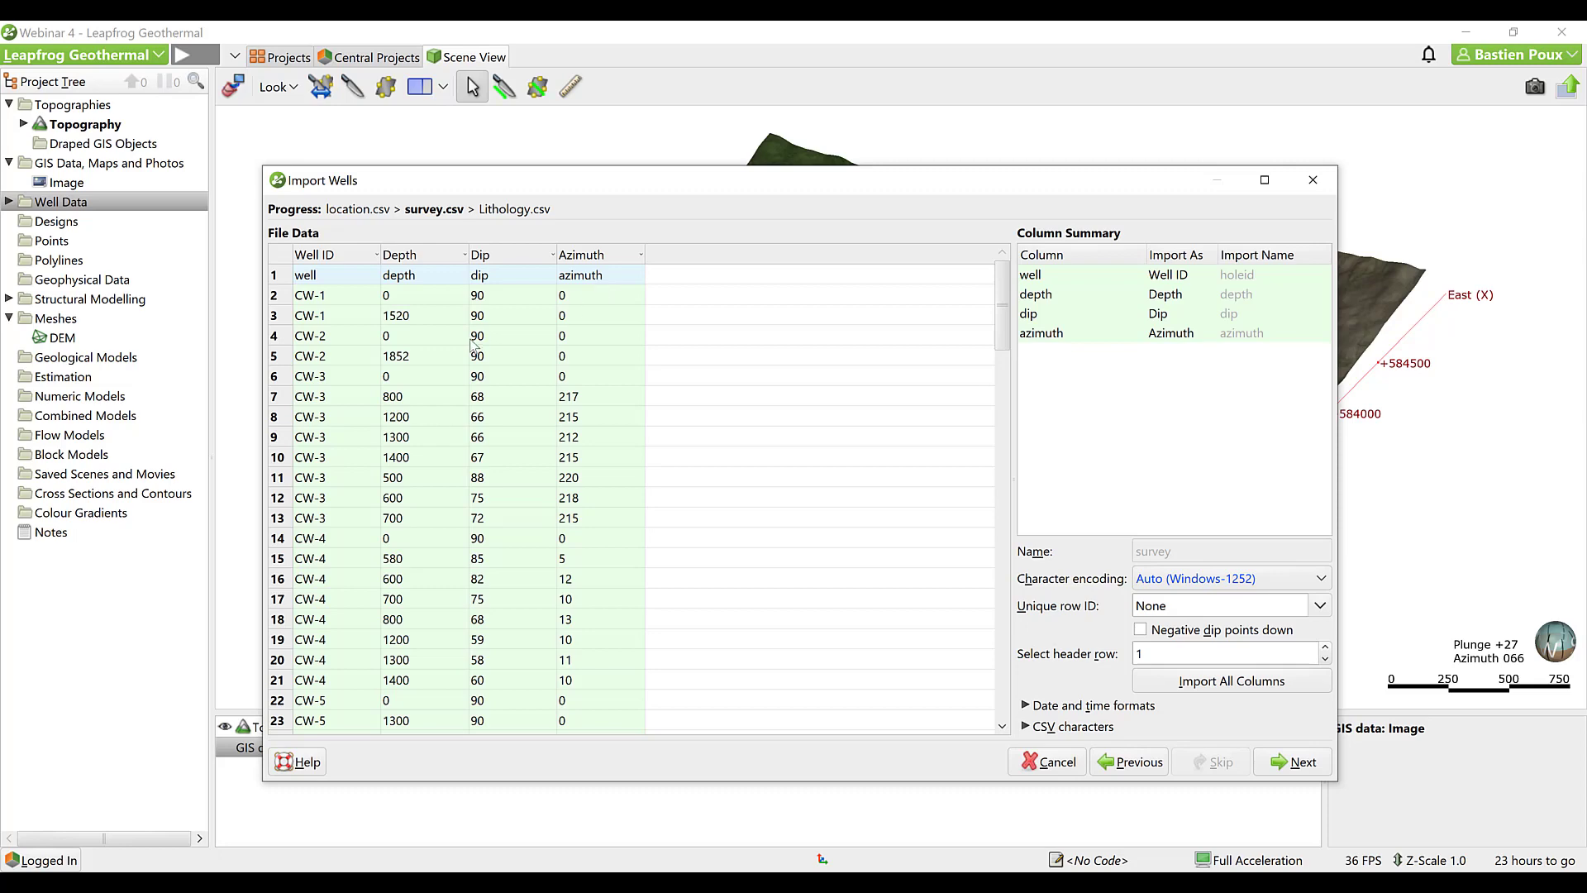
scroll(477, 341, down, 1)
scroll(653, 404, up, 1)
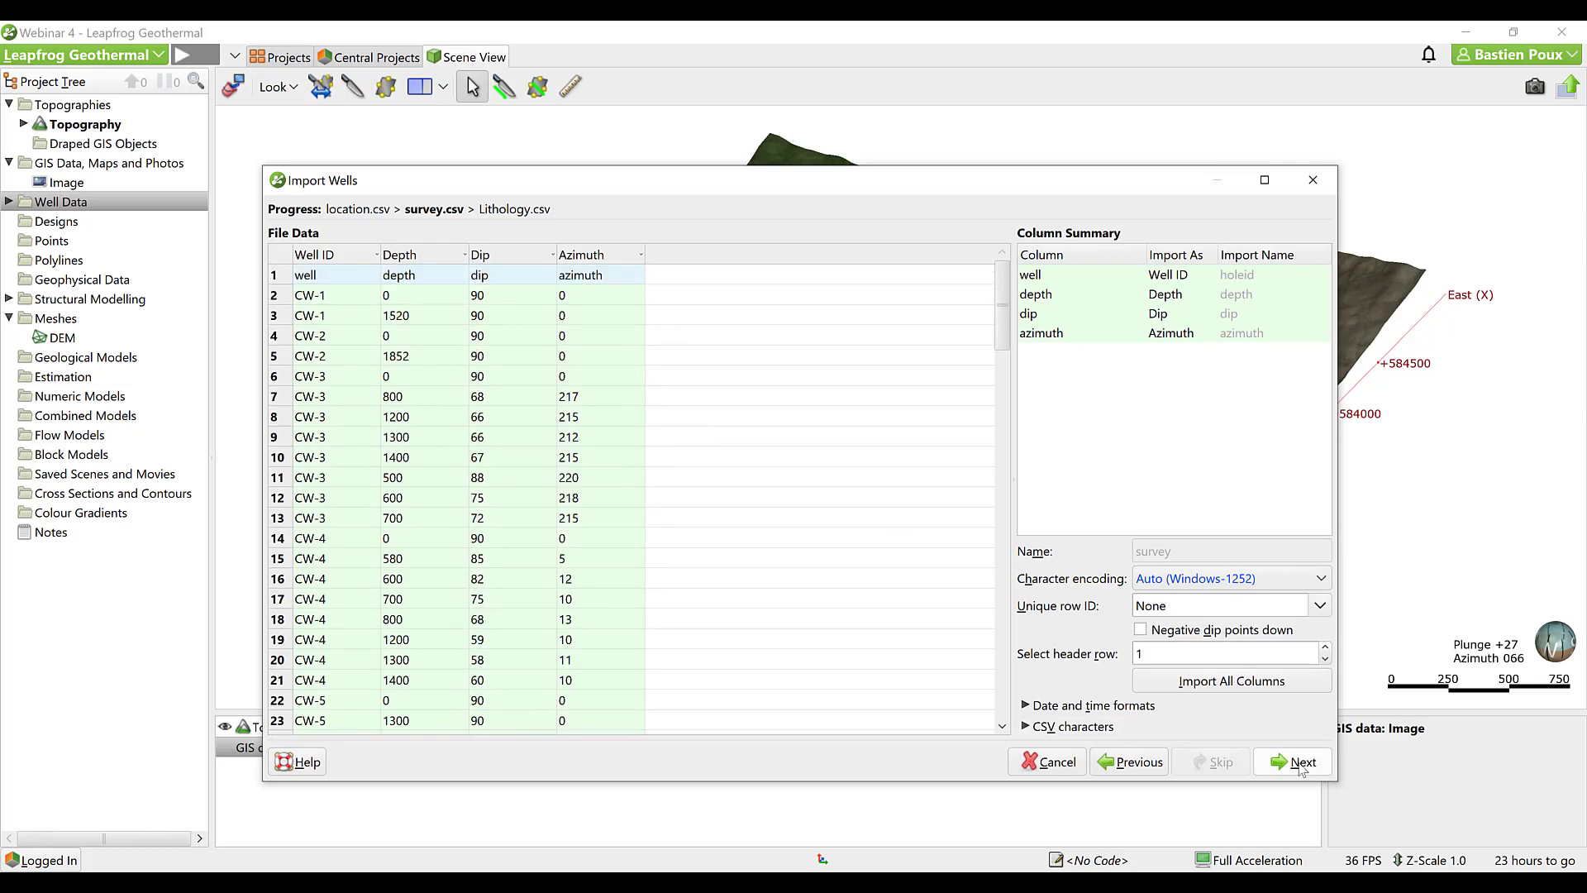
click(1301, 769)
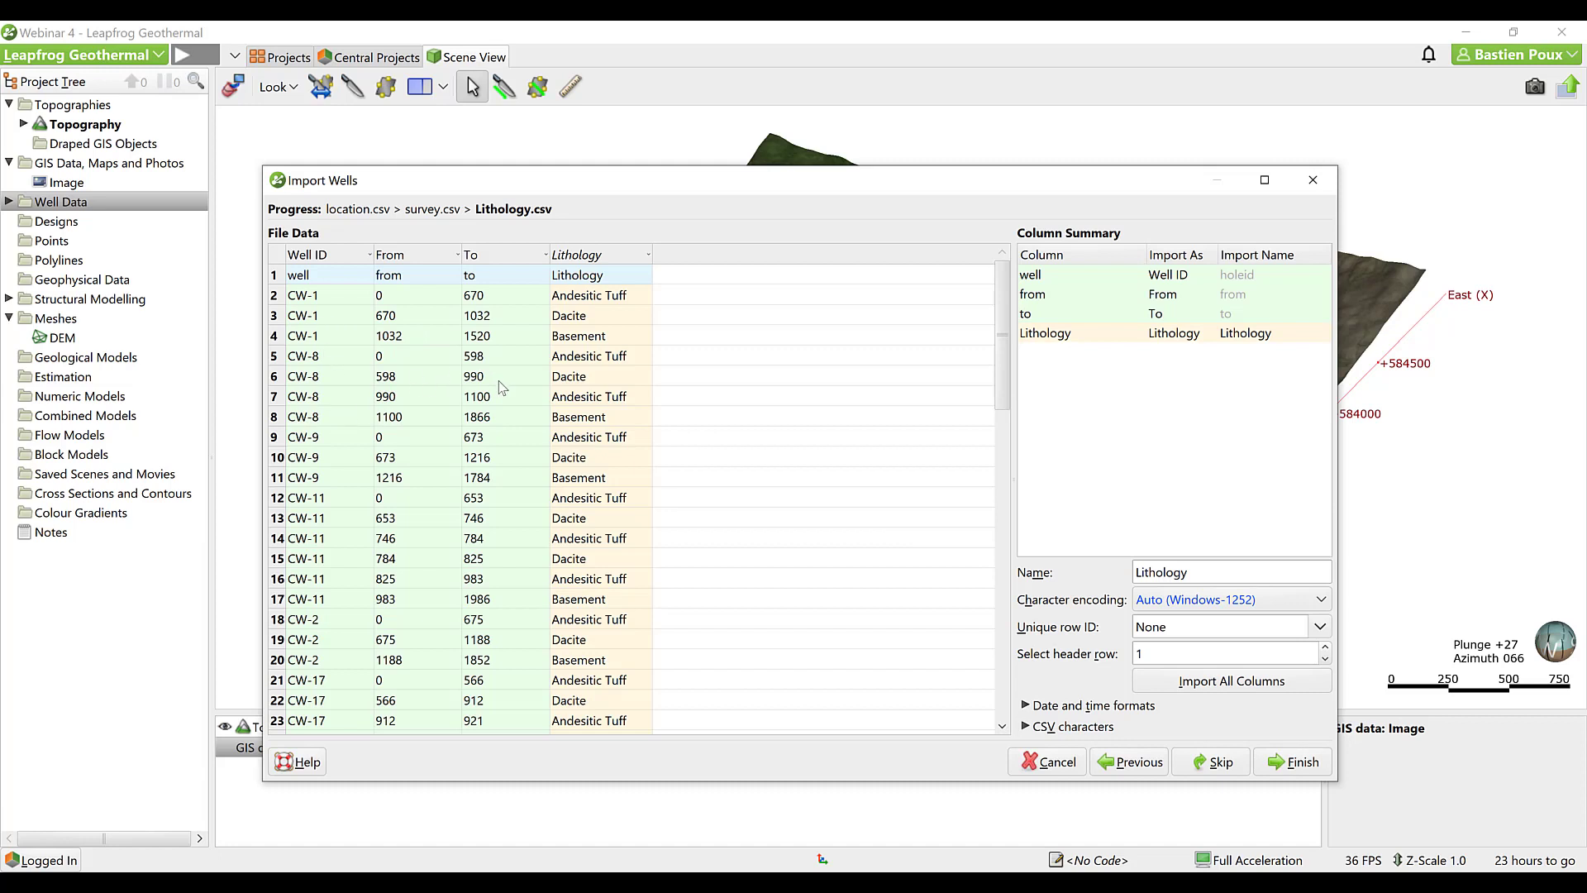
scroll(591, 484, down, 4)
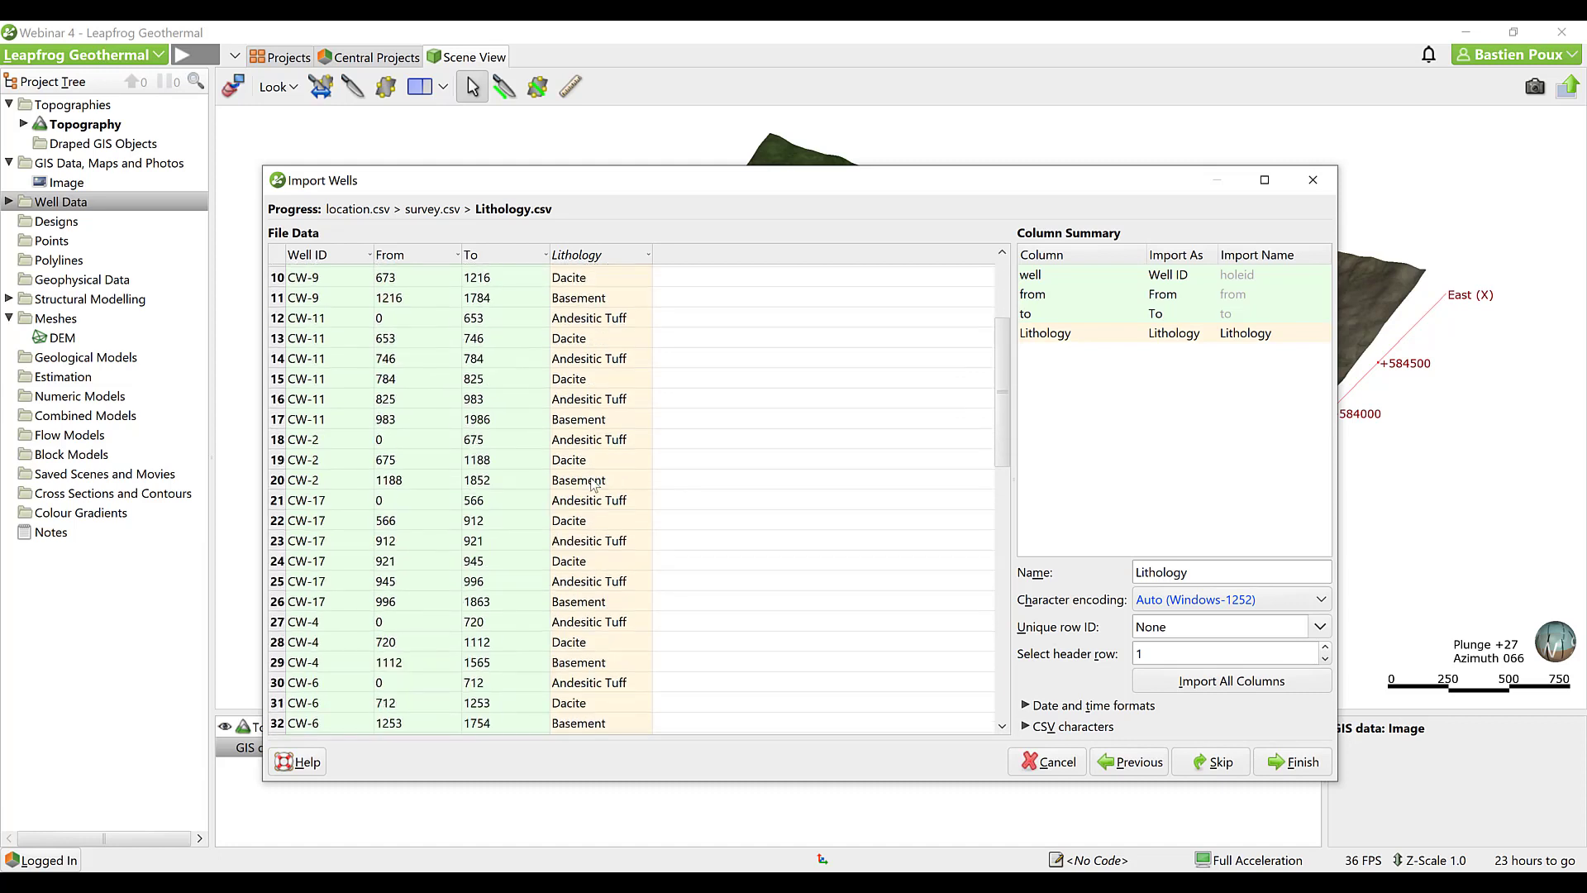
scroll(592, 484, up, 4)
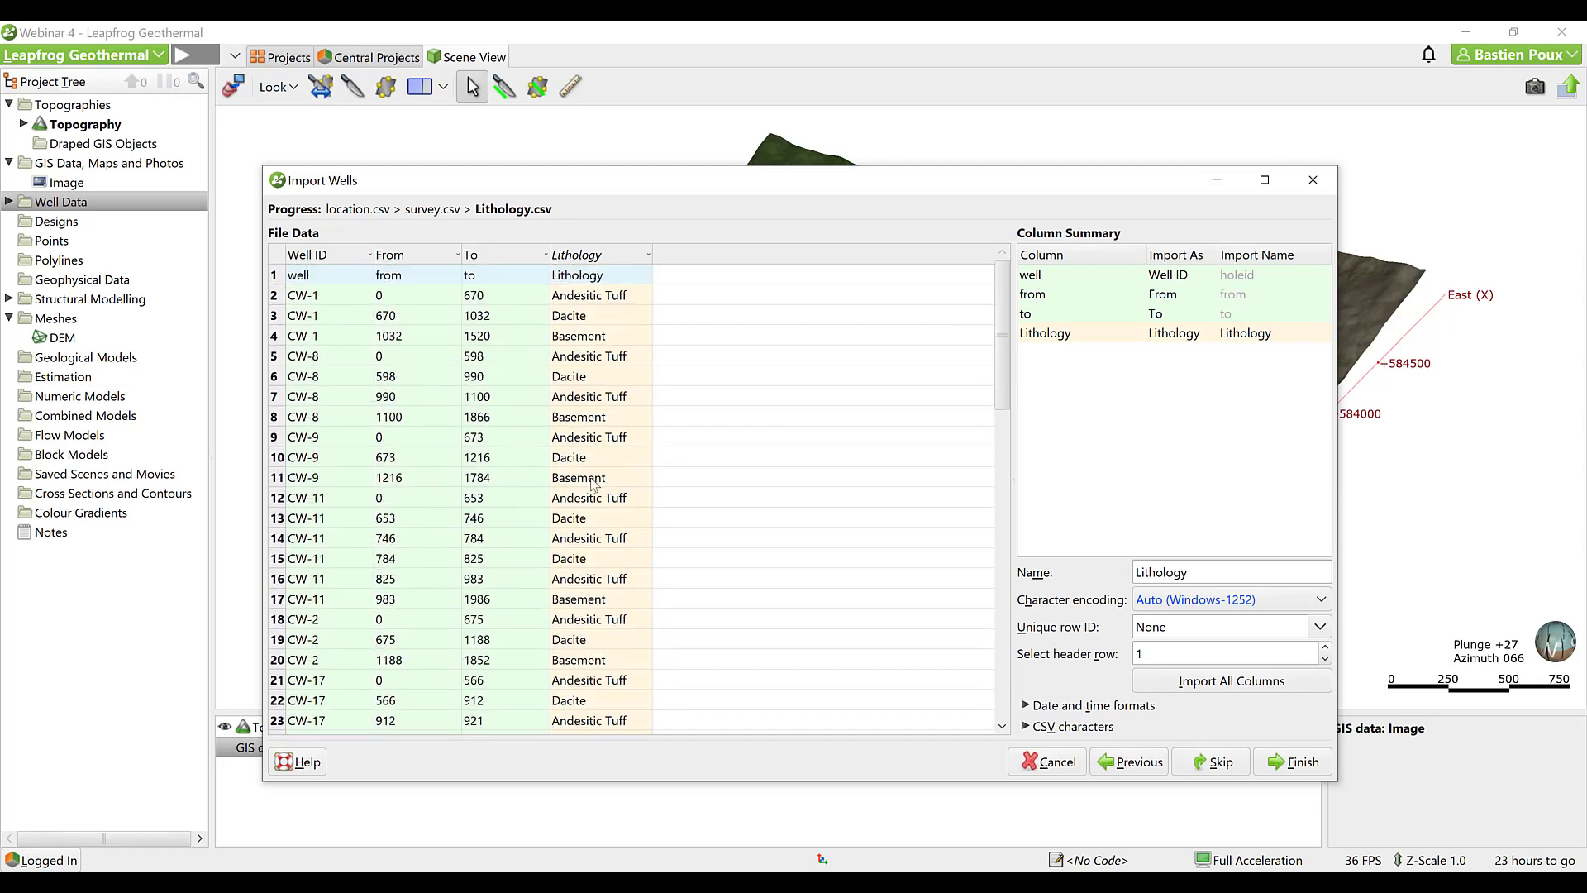
click(1292, 762)
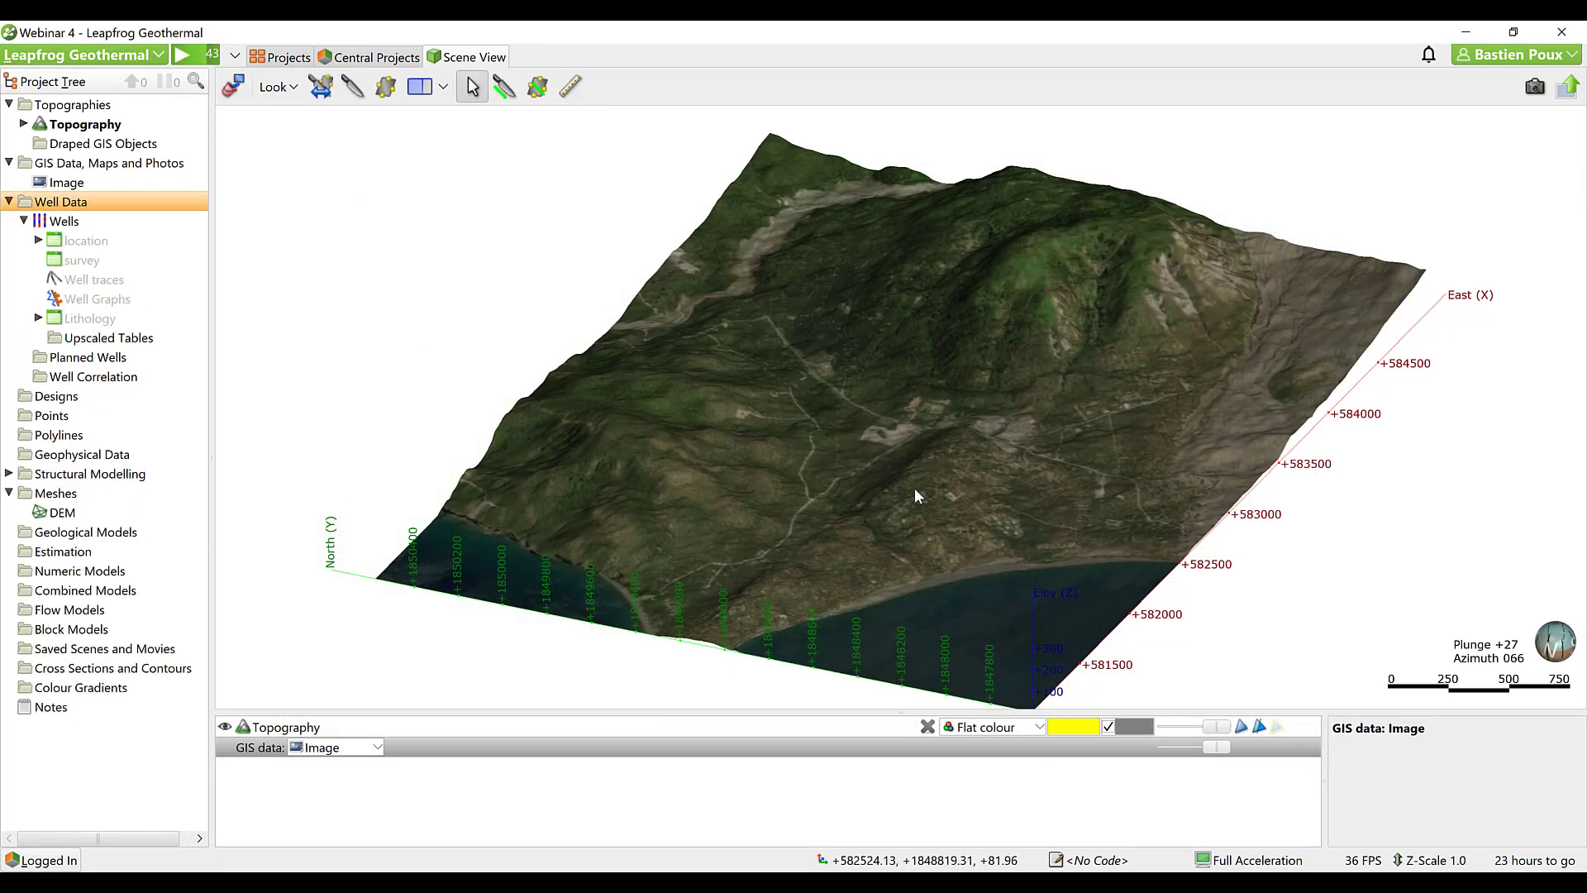
Display the wells' Lithology intervals in the scene beneath the topography.
drag(930, 587, 851, 488)
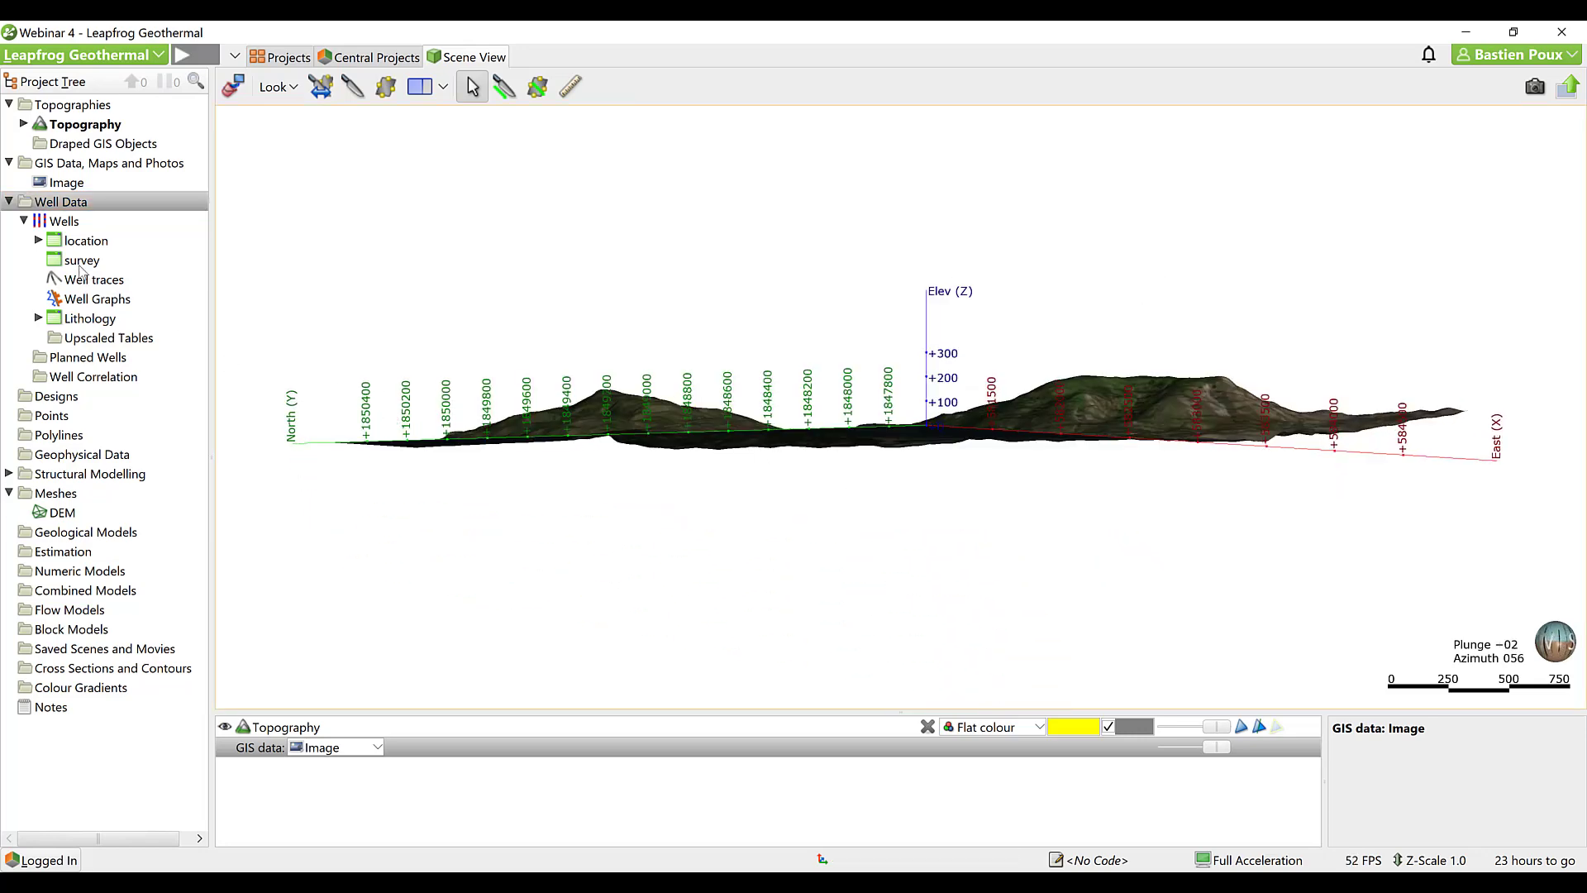
drag(78, 315, 661, 529)
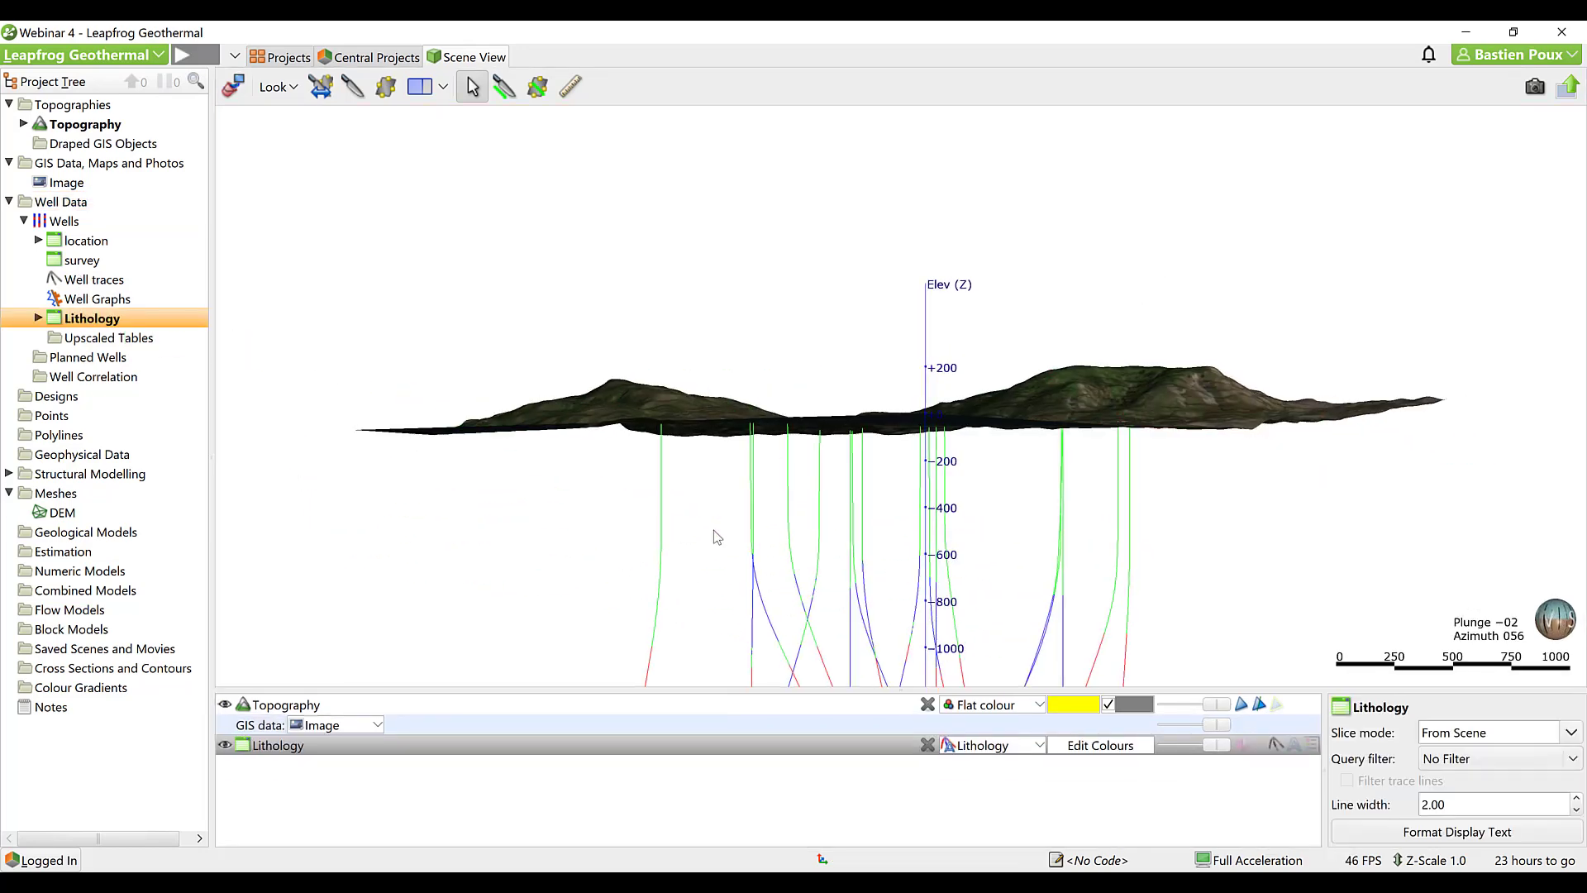
middle_drag(748, 378, 742, 323)
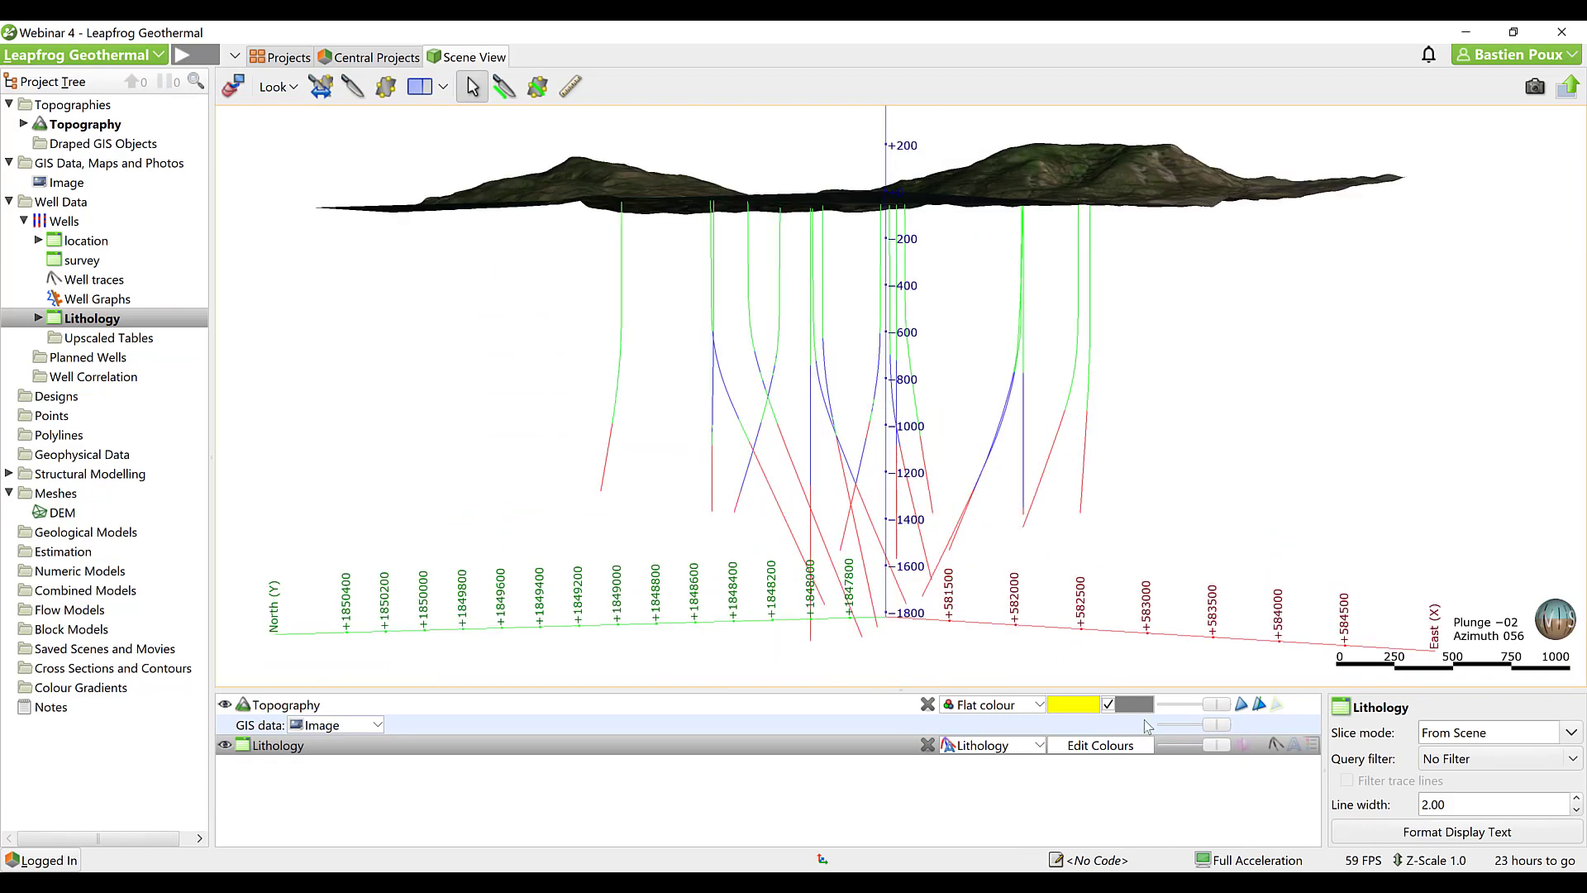
Show the lithology well lines as solid cylinders with a line radius of 15.
click(1244, 746)
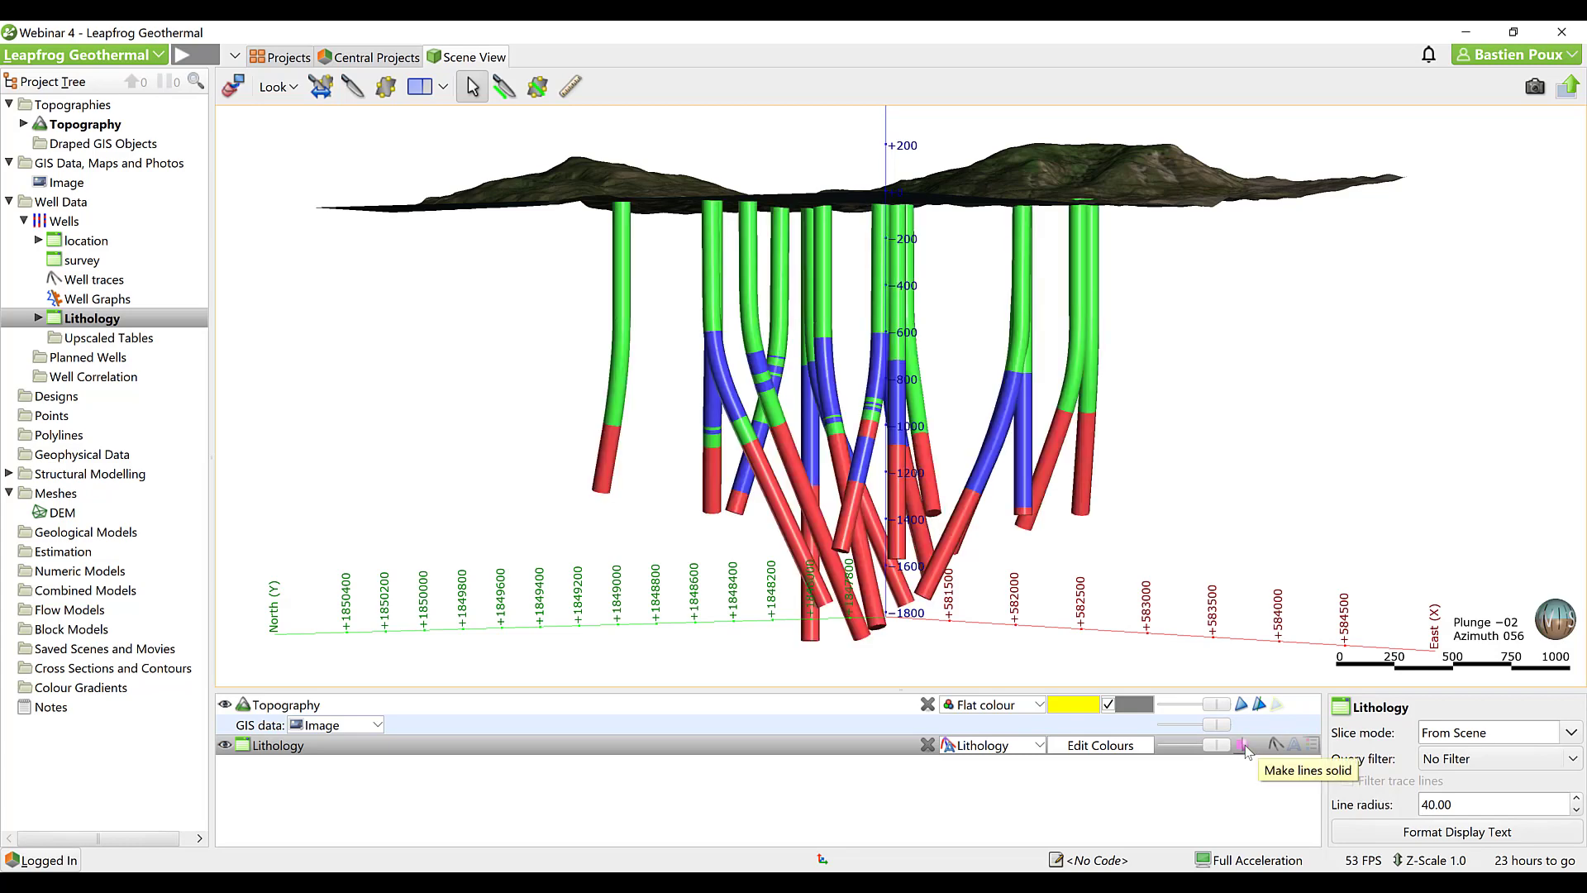
drag(1457, 803, 1405, 799)
text(15)
key(Return)
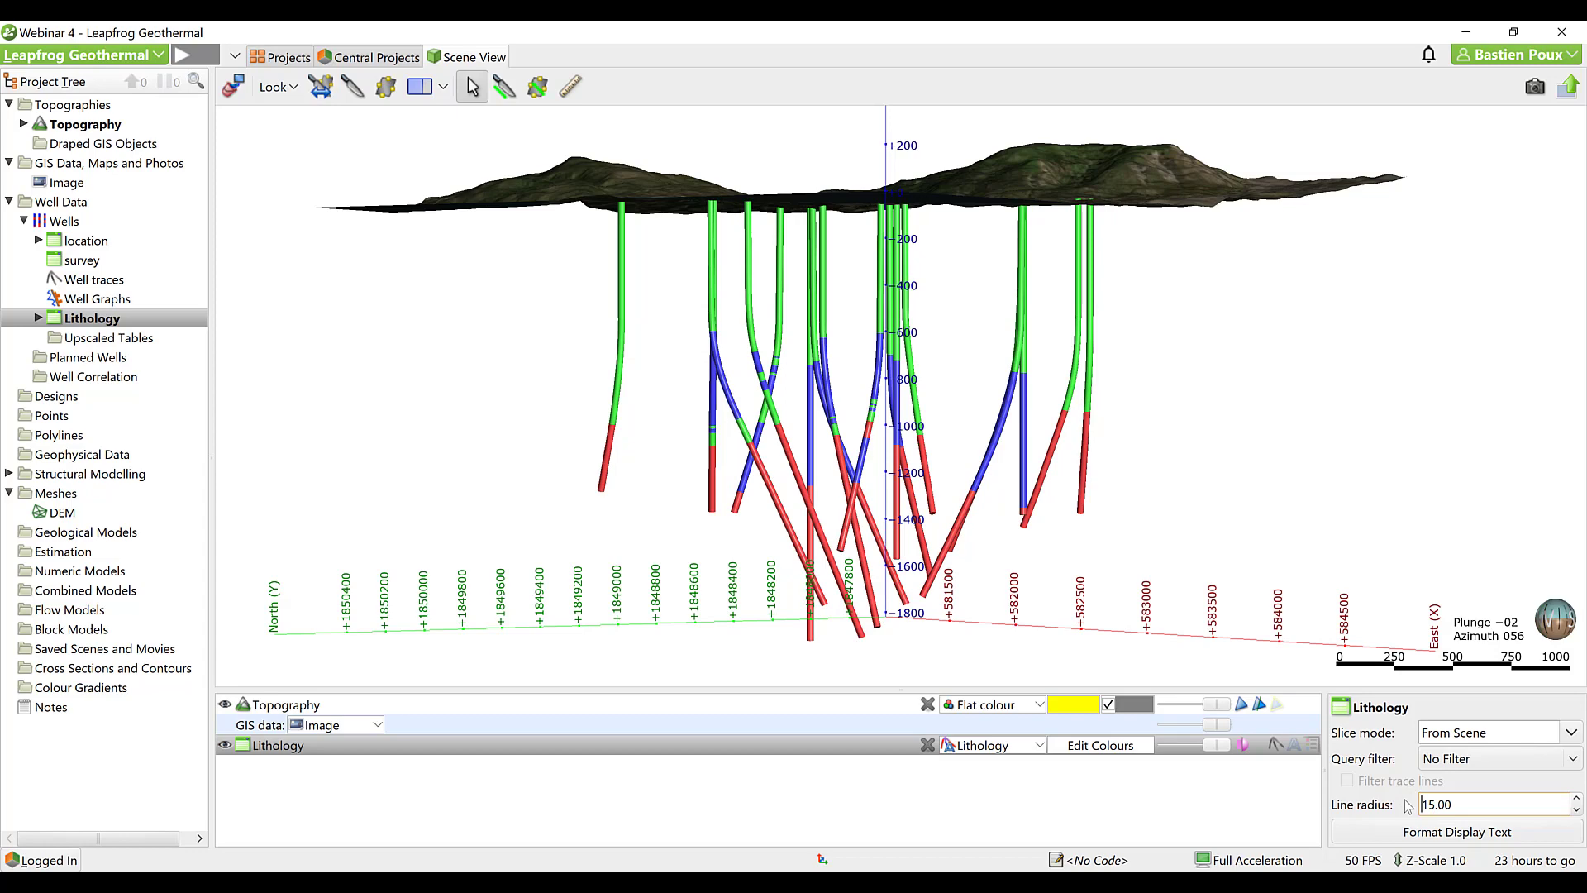
drag(761, 289, 905, 304)
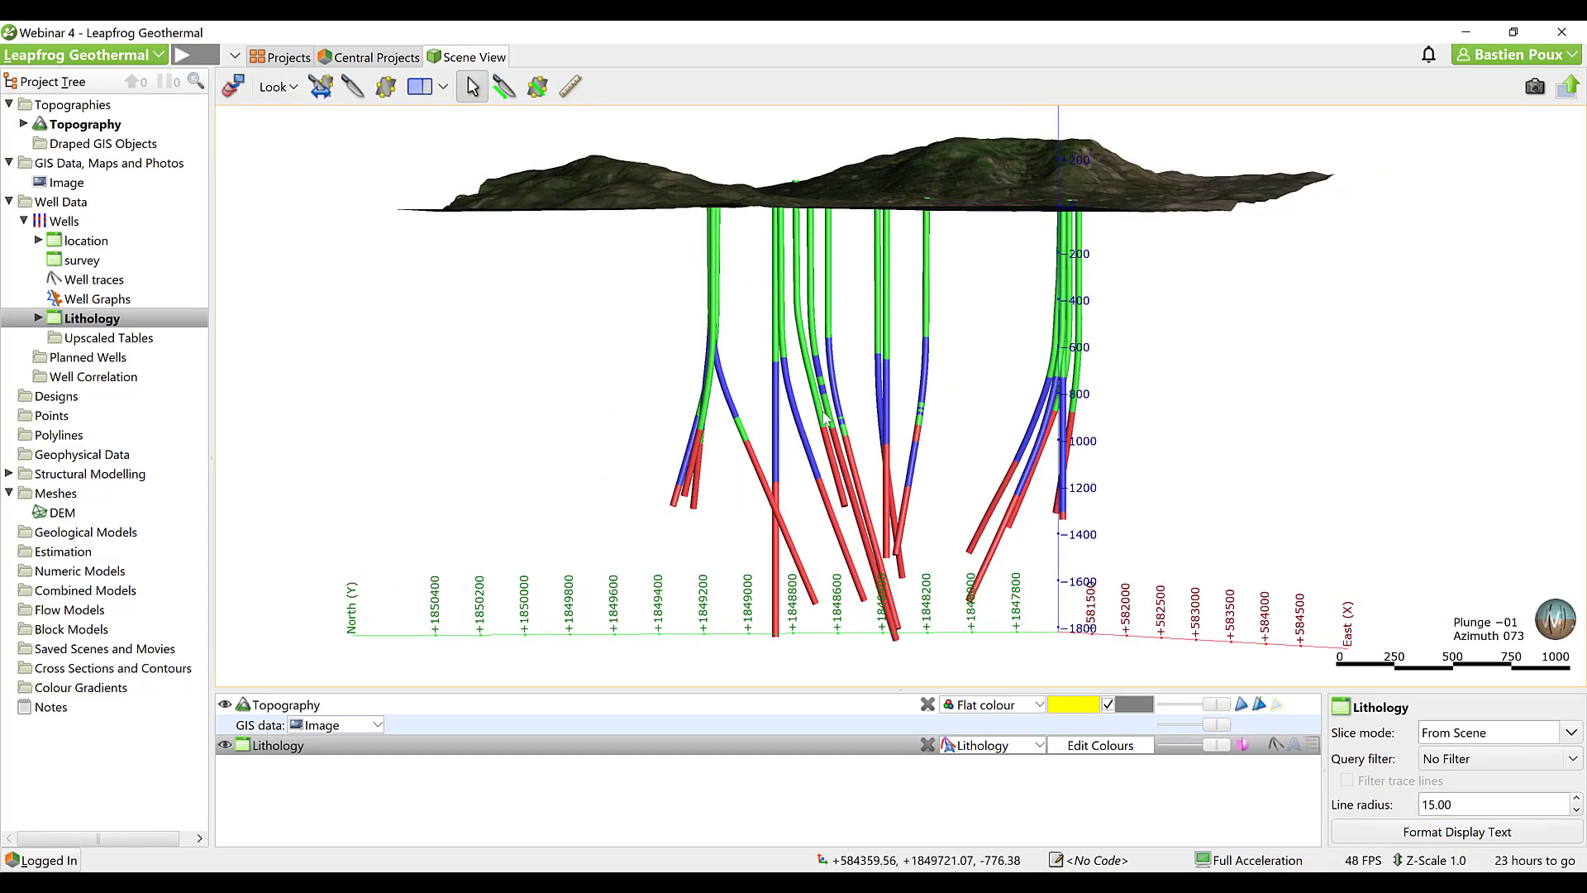
Edit the Lithology legend colours and set Andesitic Tuff to orange.
click(1080, 747)
drag(731, 286, 385, 265)
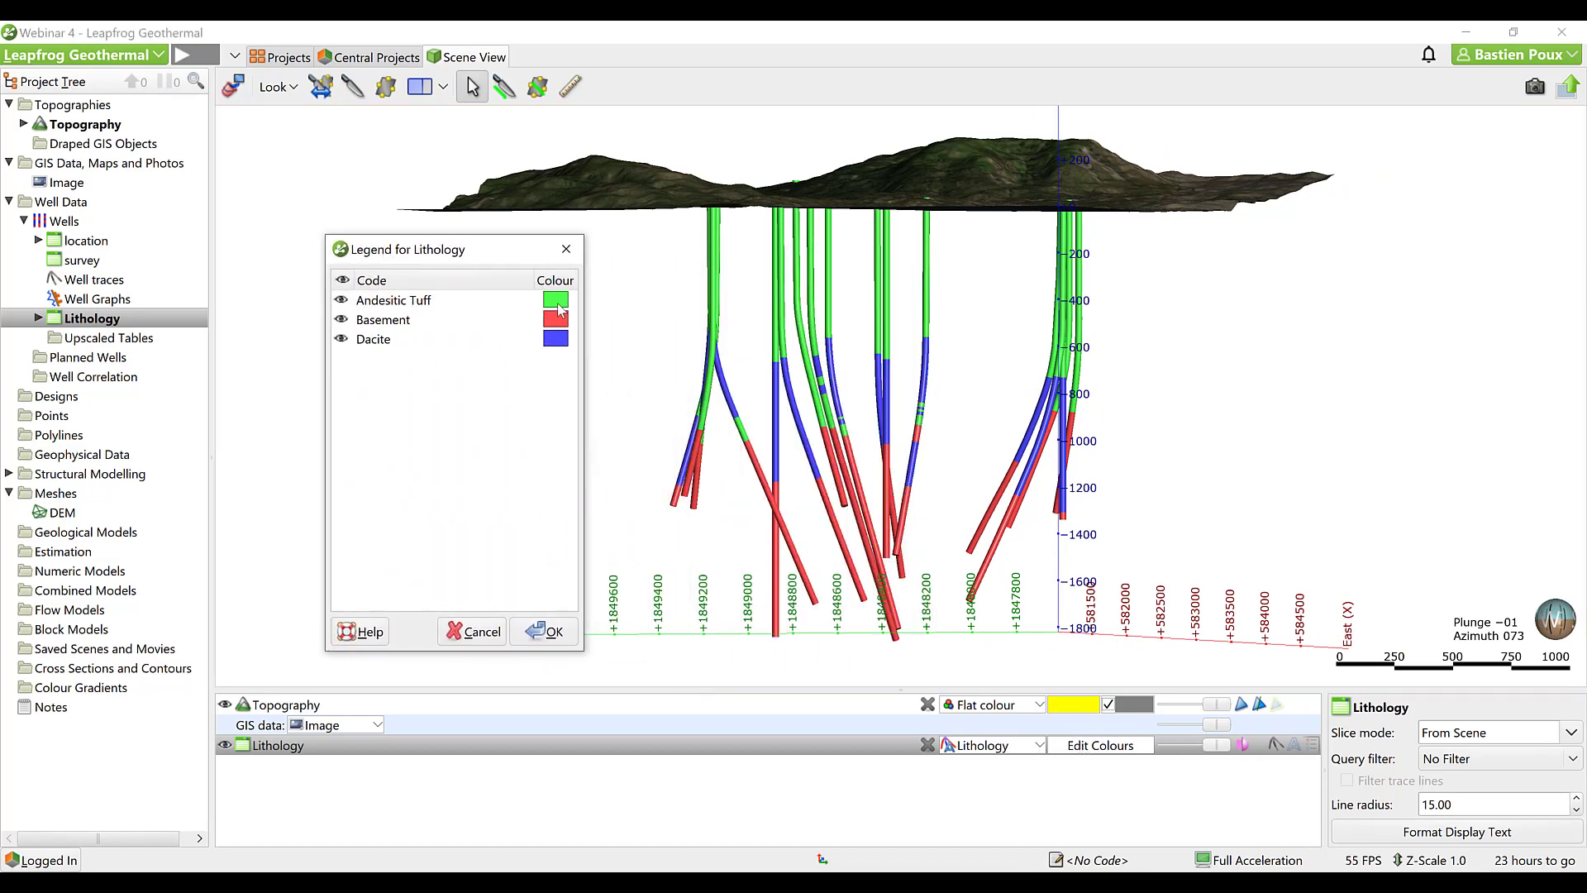
click(559, 308)
click(653, 536)
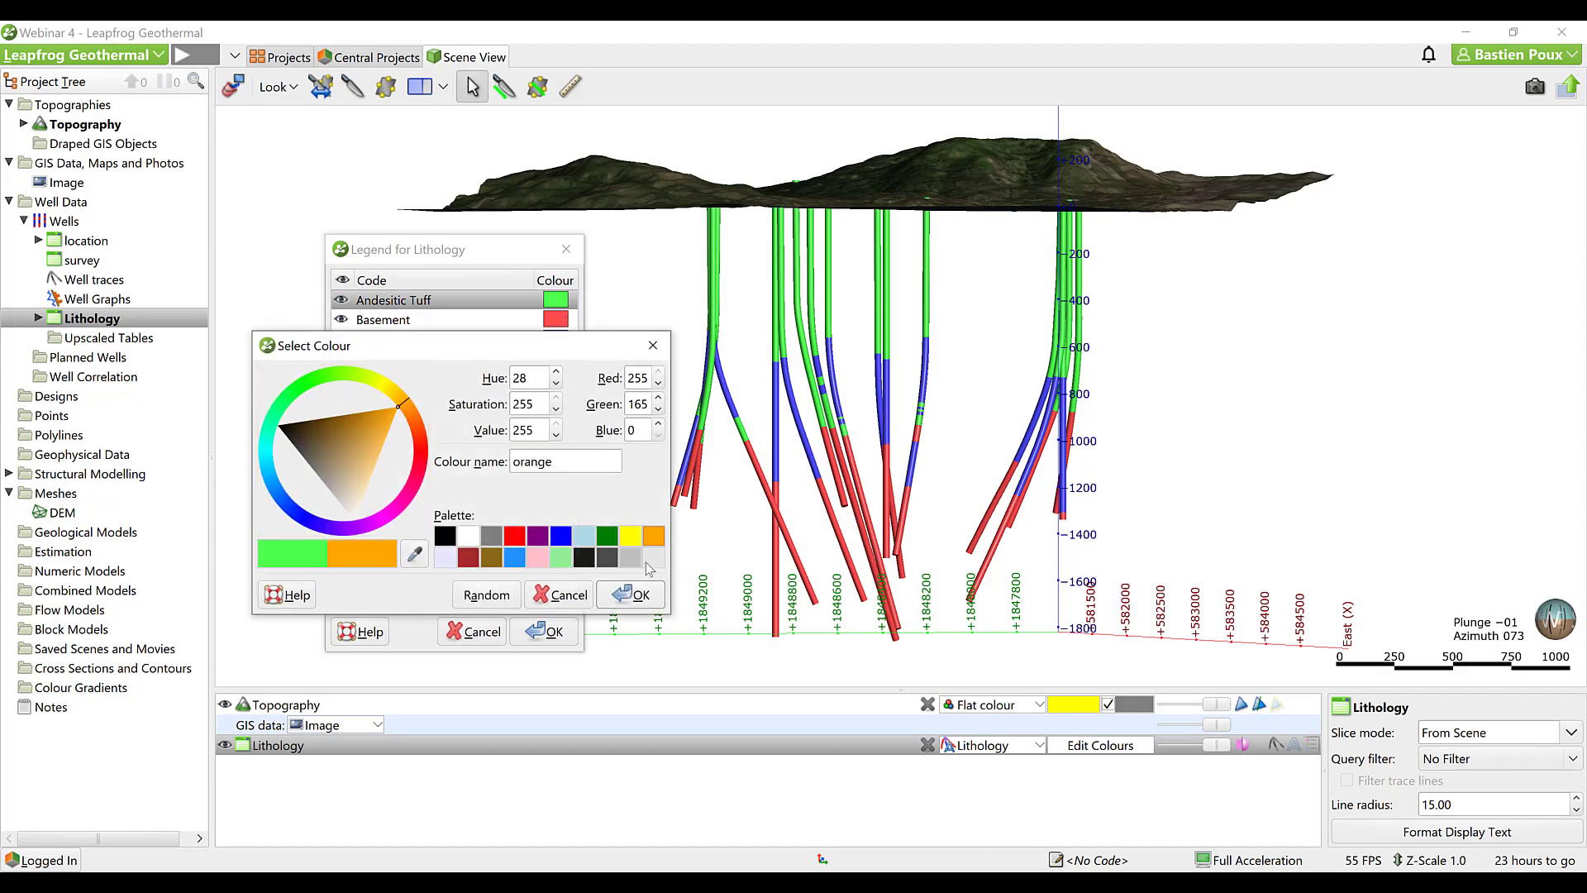
click(632, 594)
Set the Basement lithology to light green and Dacite to red, and apply the legend colours.
click(555, 321)
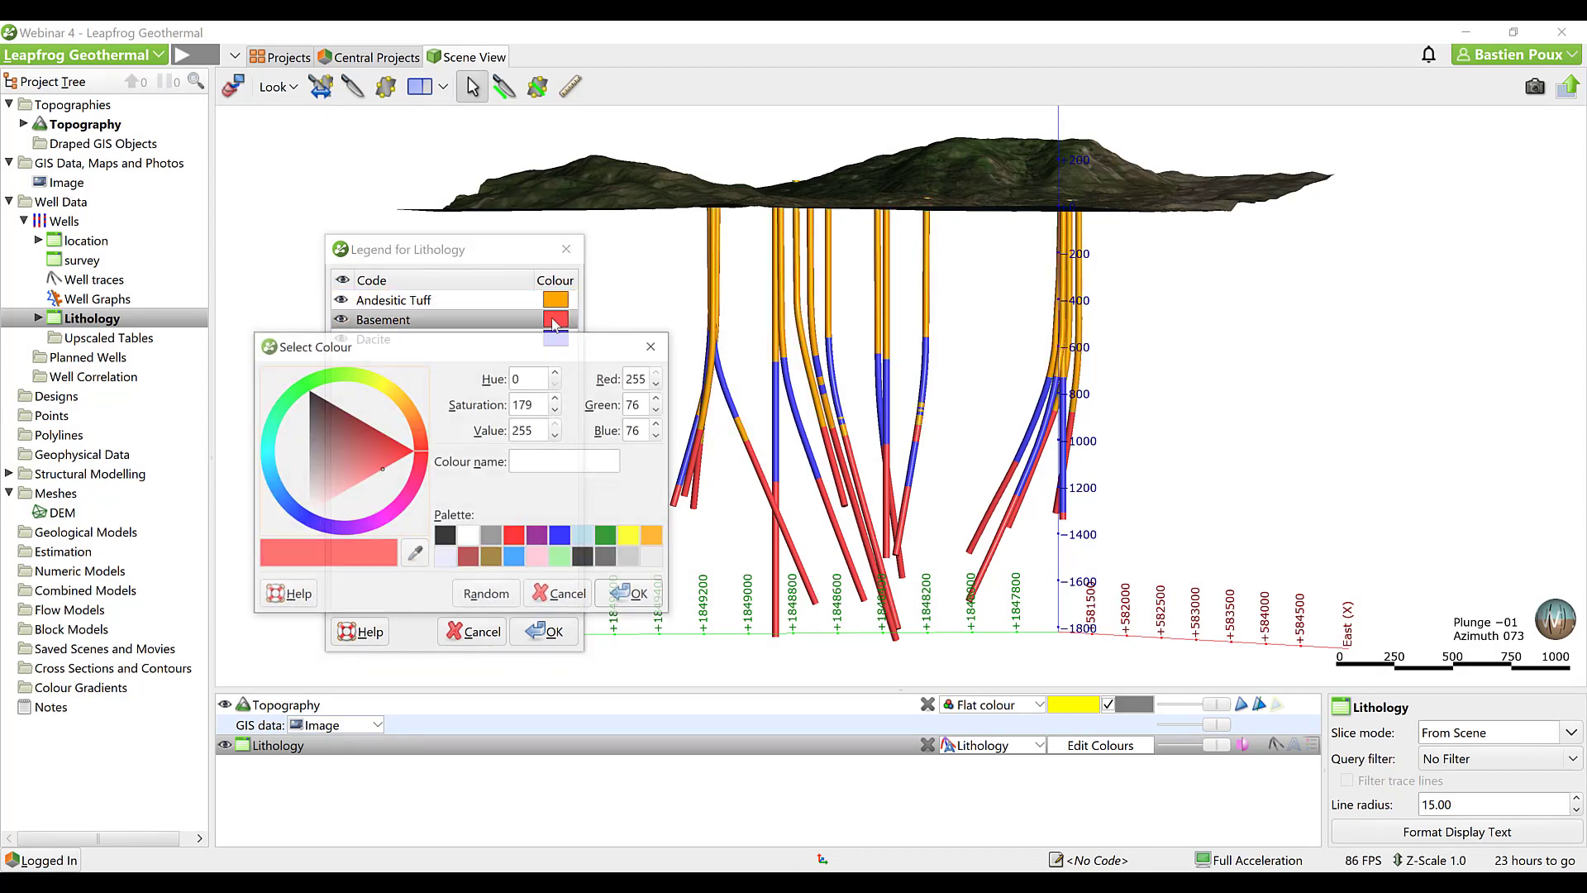
click(561, 559)
click(639, 596)
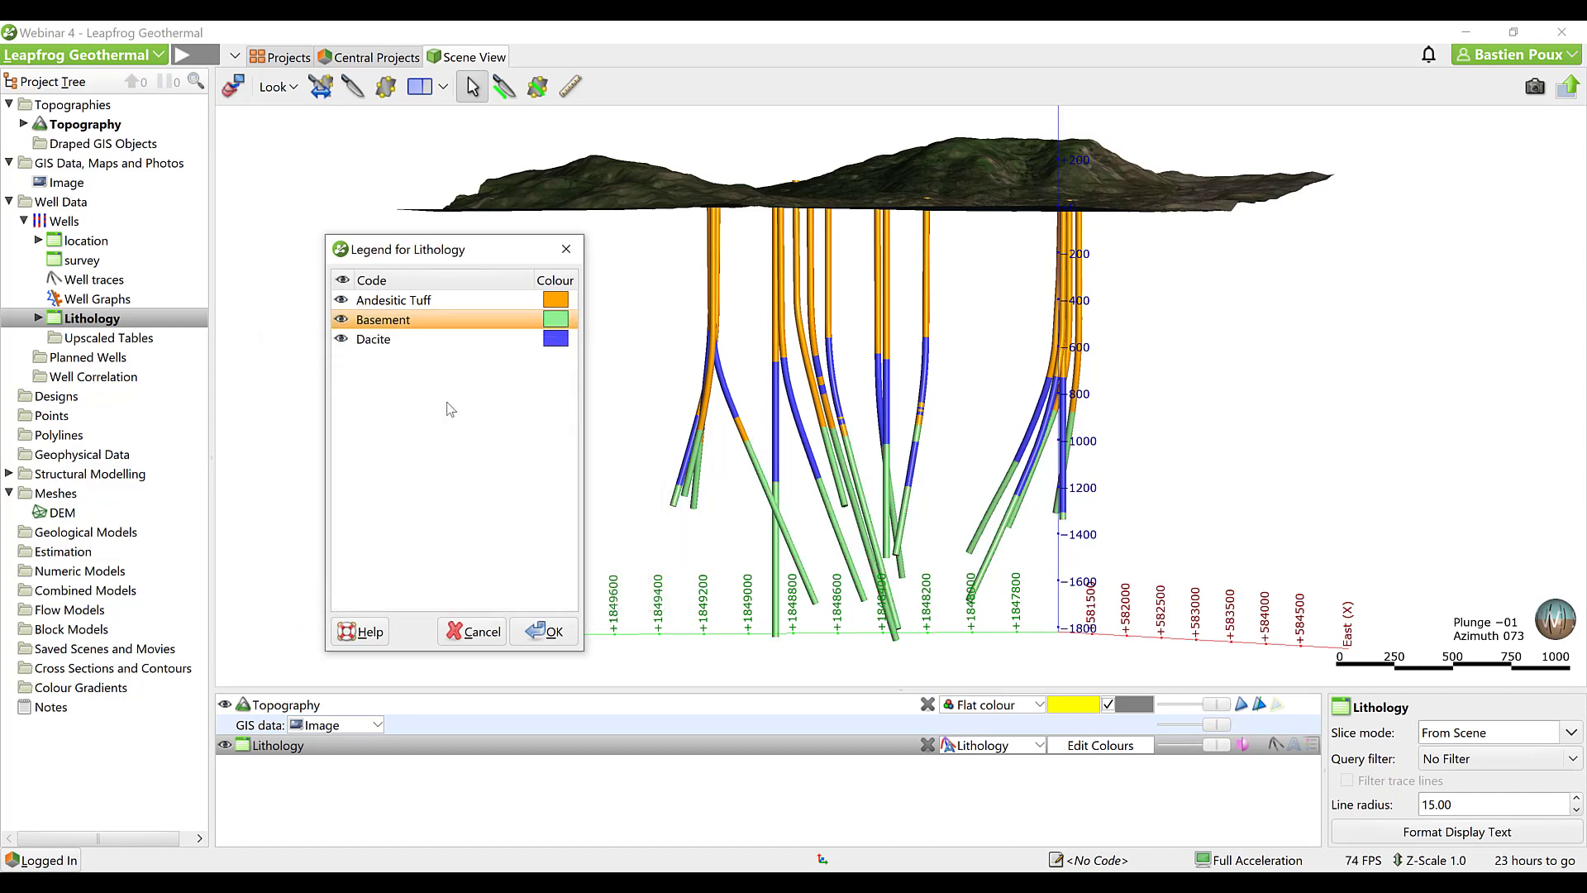
click(563, 341)
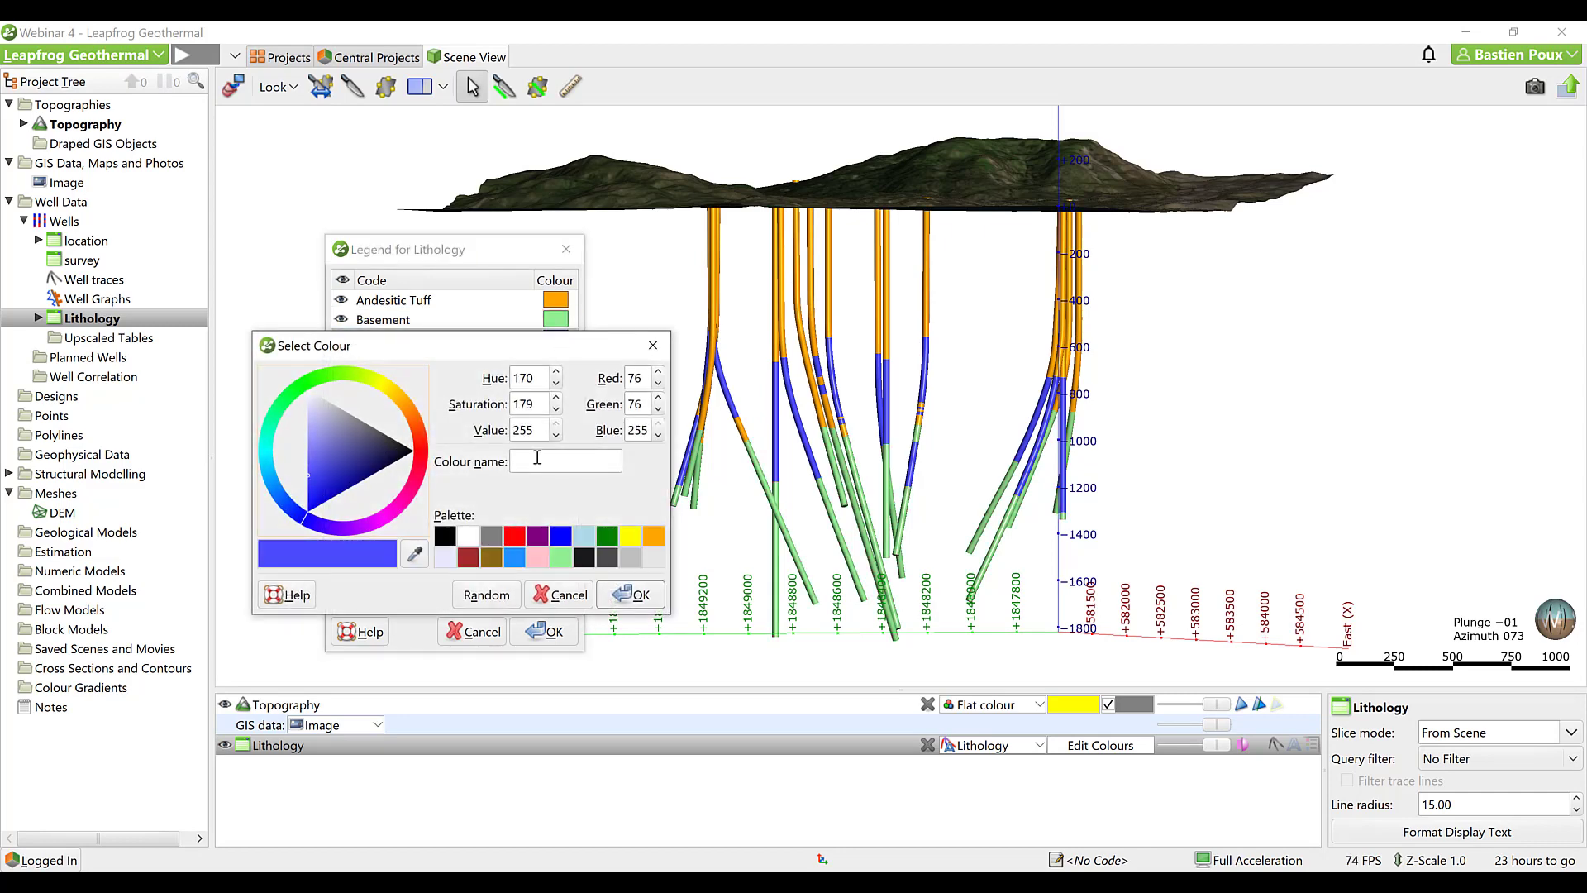
click(514, 536)
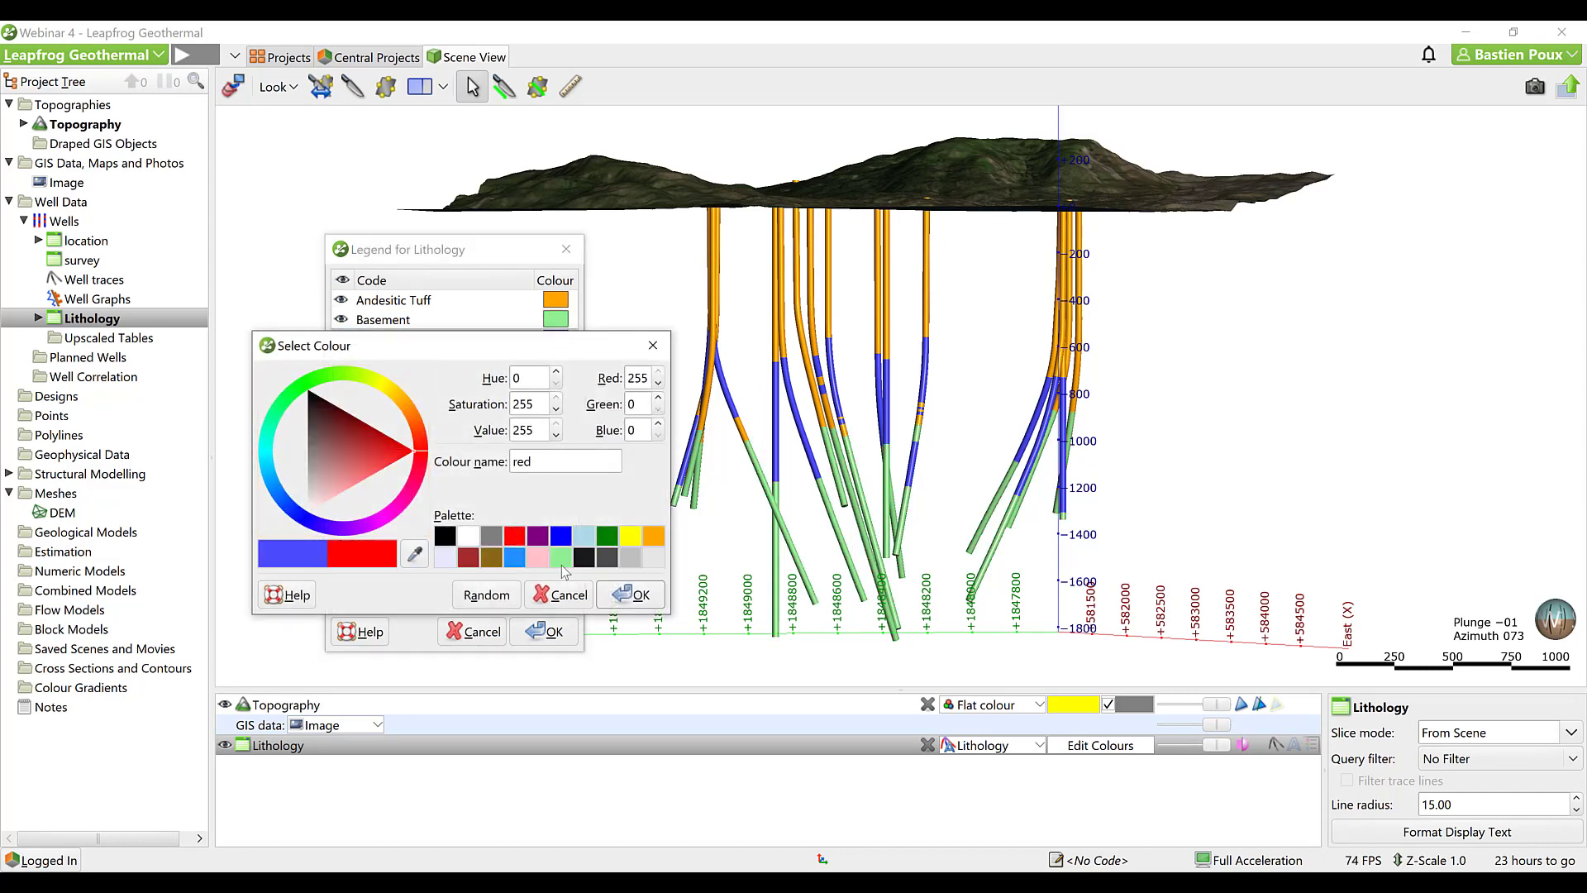
click(639, 596)
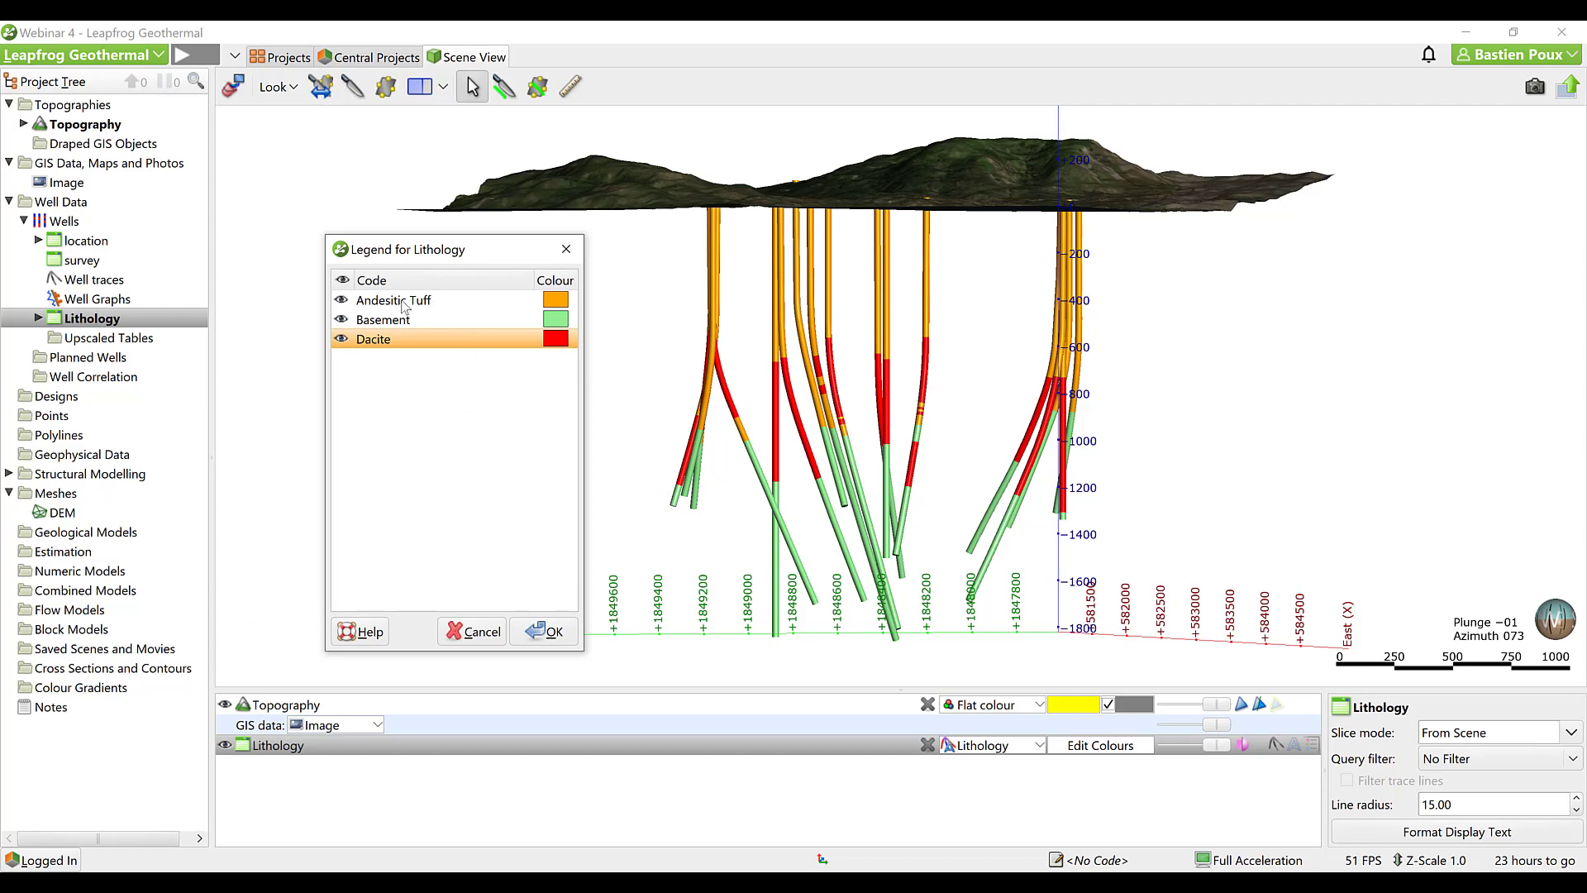
click(541, 630)
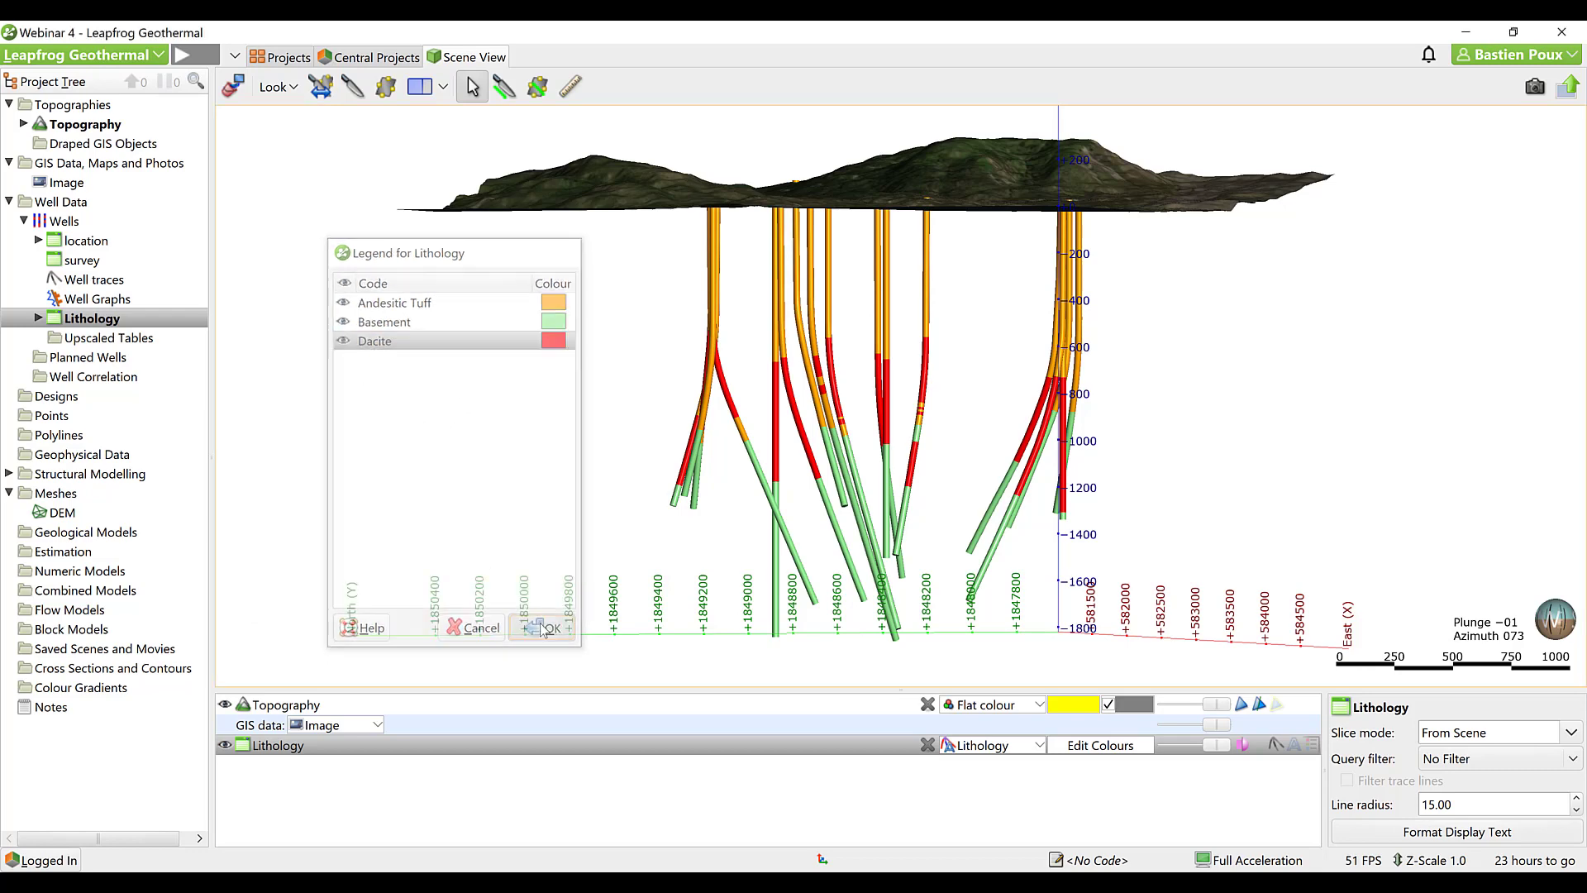
Show the Lithology legend in the scene and hide the Andesitic Tuff and Basement intervals so only Dacite is displayed.
drag(957, 478, 815, 463)
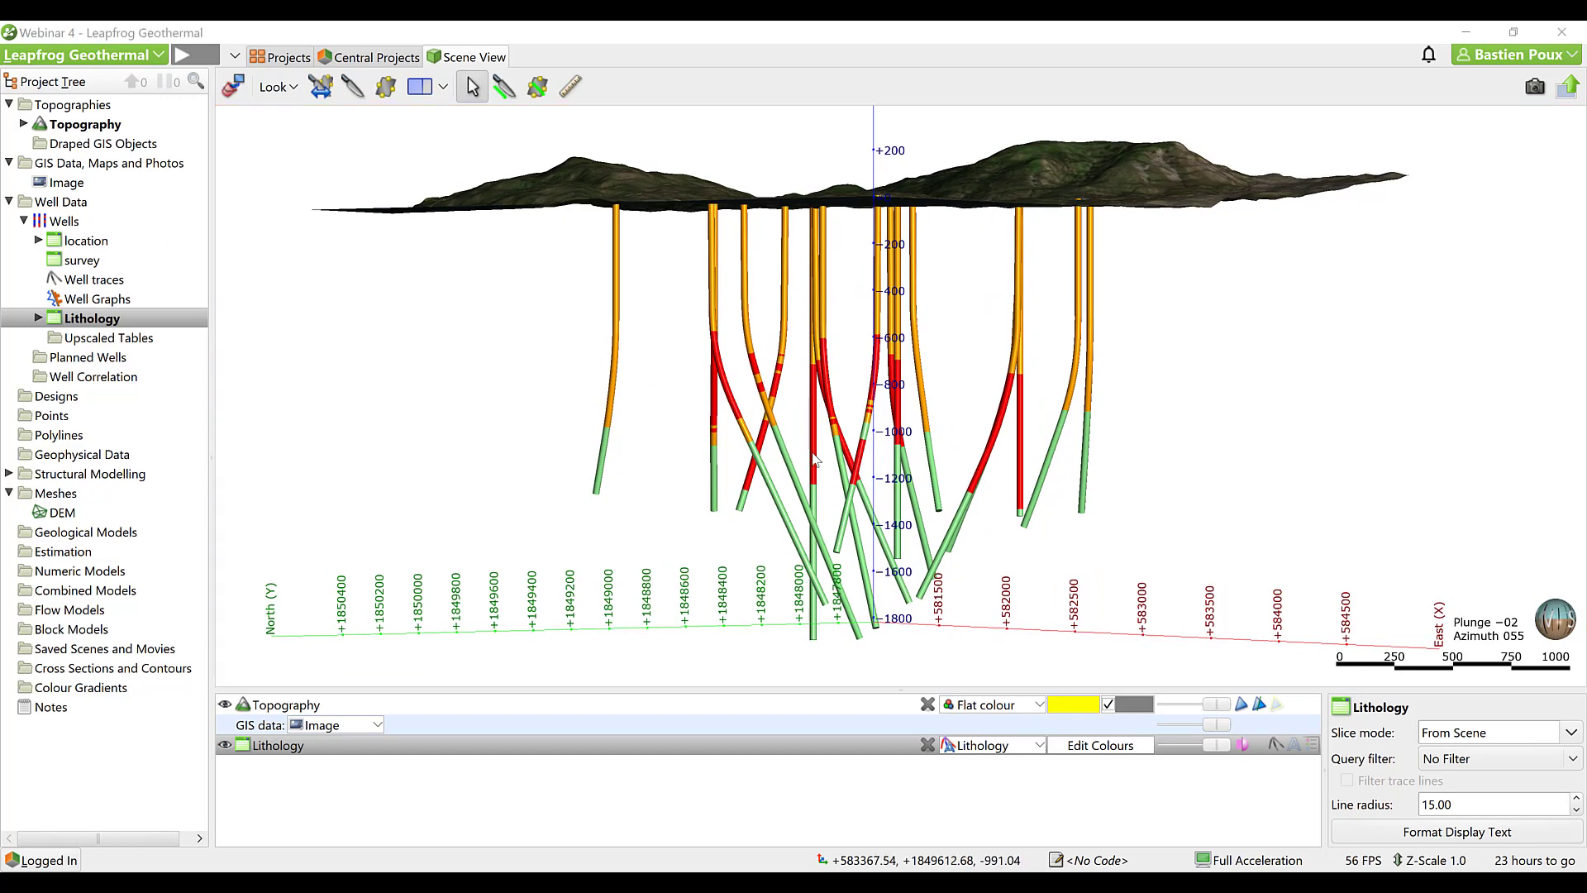
click(1311, 746)
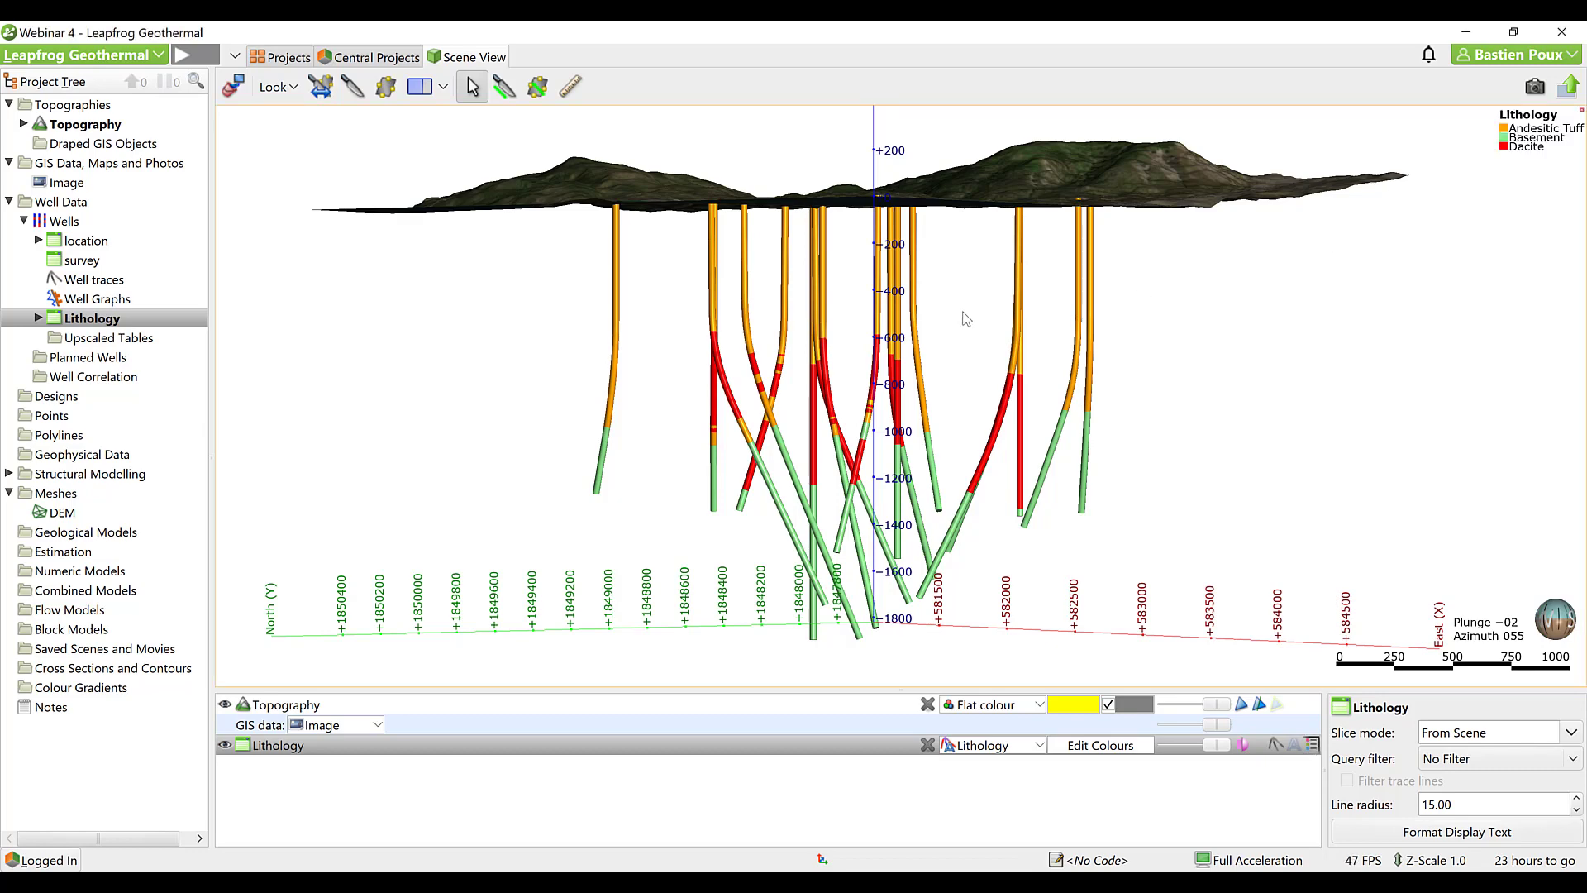
click(1087, 744)
click(686, 332)
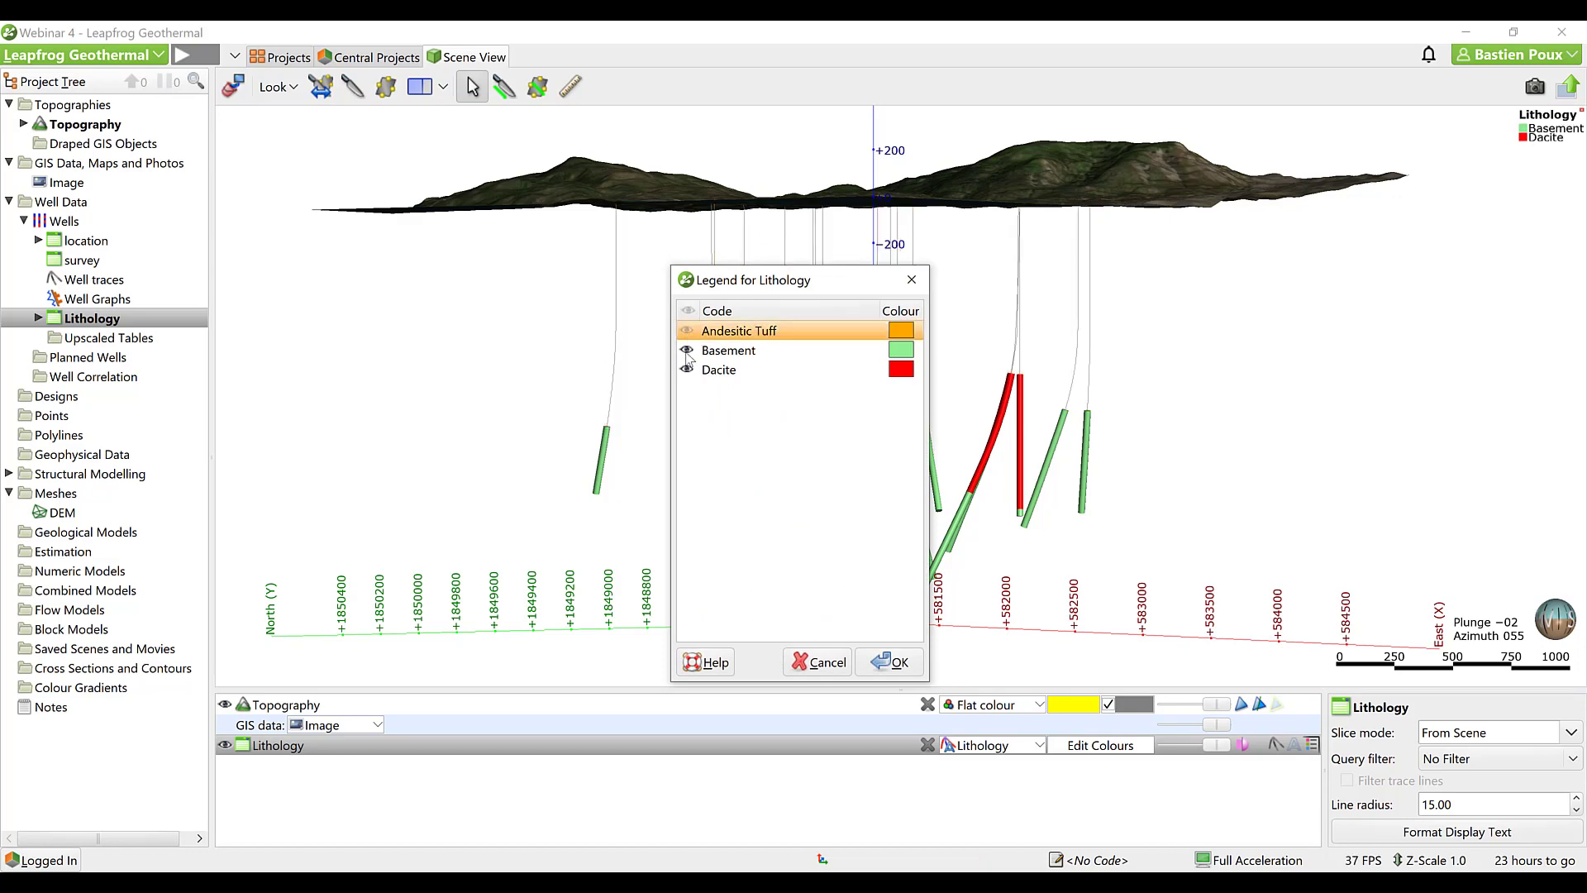
click(686, 351)
click(890, 662)
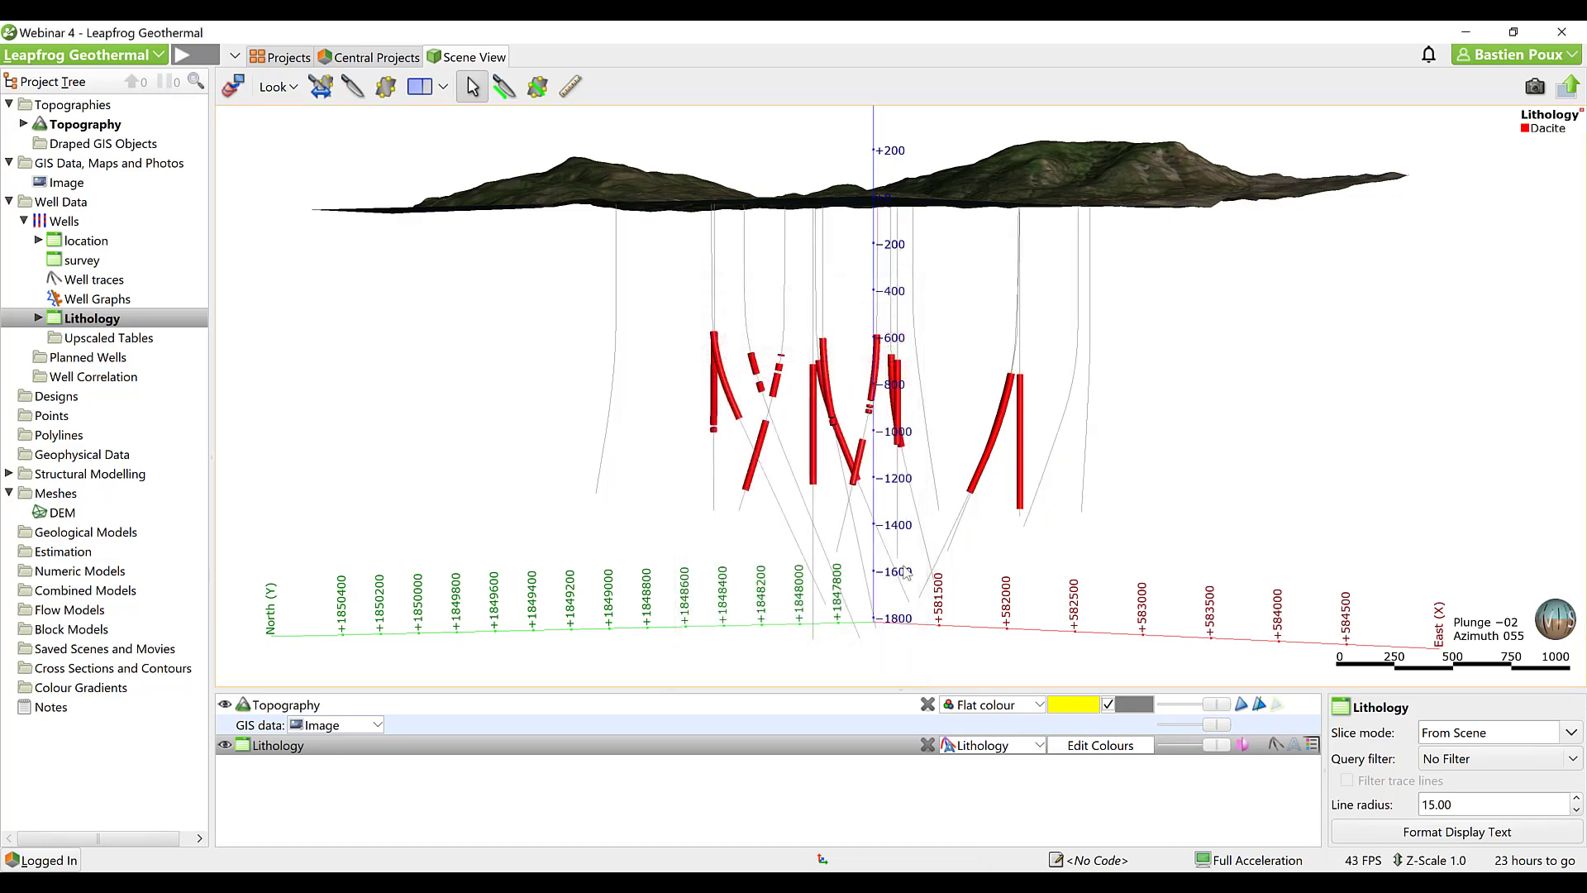
drag(747, 468, 693, 486)
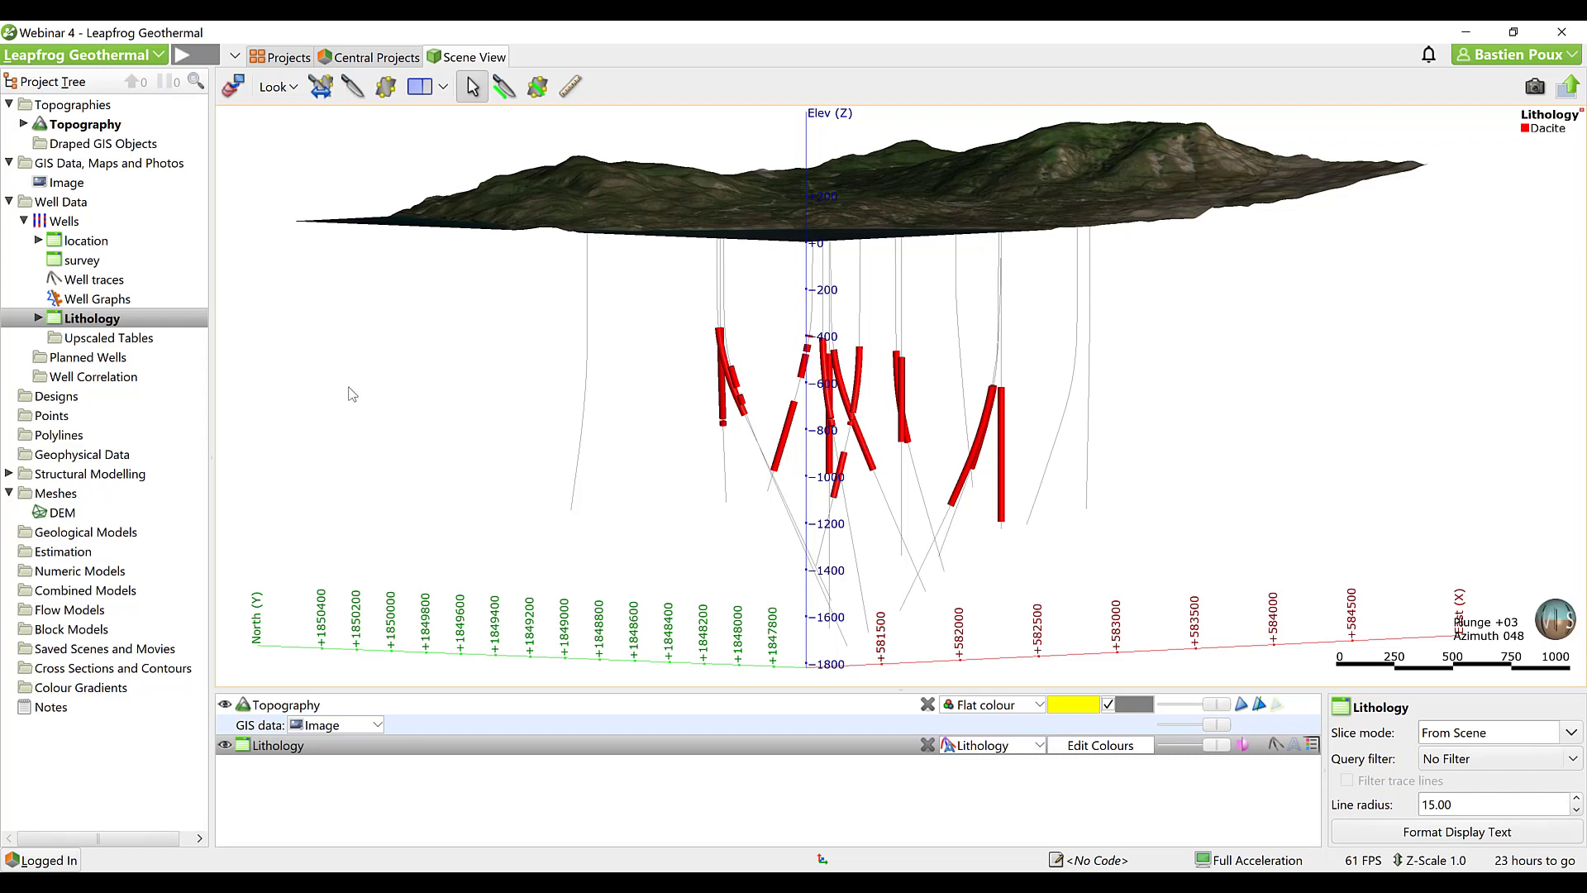
Start a new geological model from the Lithology column with surface resolution 100 and extents enclosing the Lithology table.
right_click(73, 536)
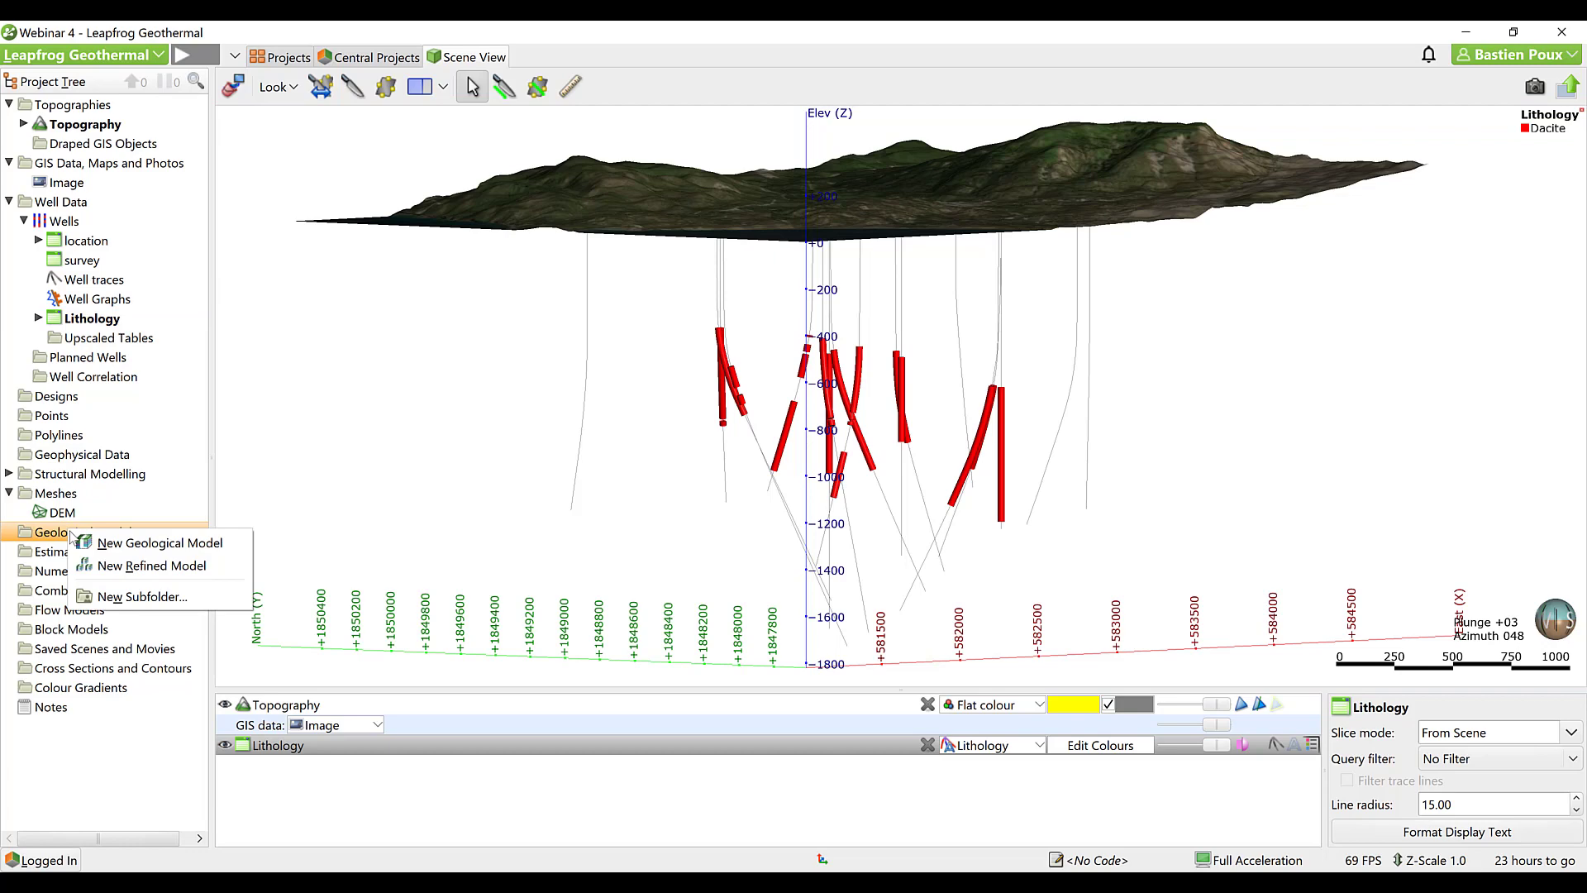
click(136, 543)
drag(104, 91, 310, 226)
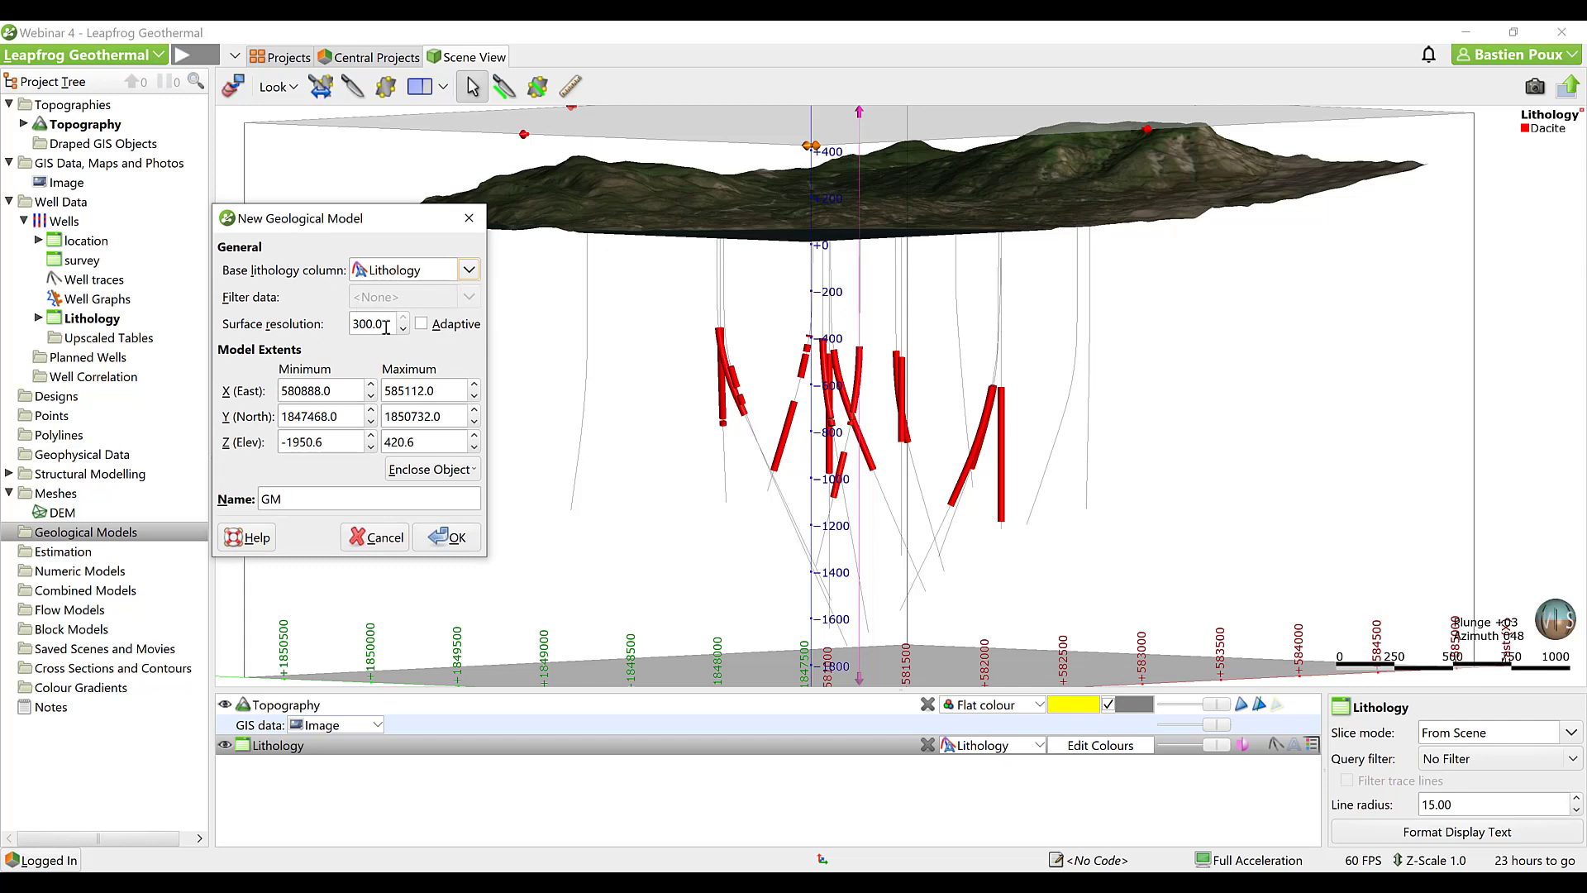
drag(387, 325, 348, 324)
text(100)
click(425, 470)
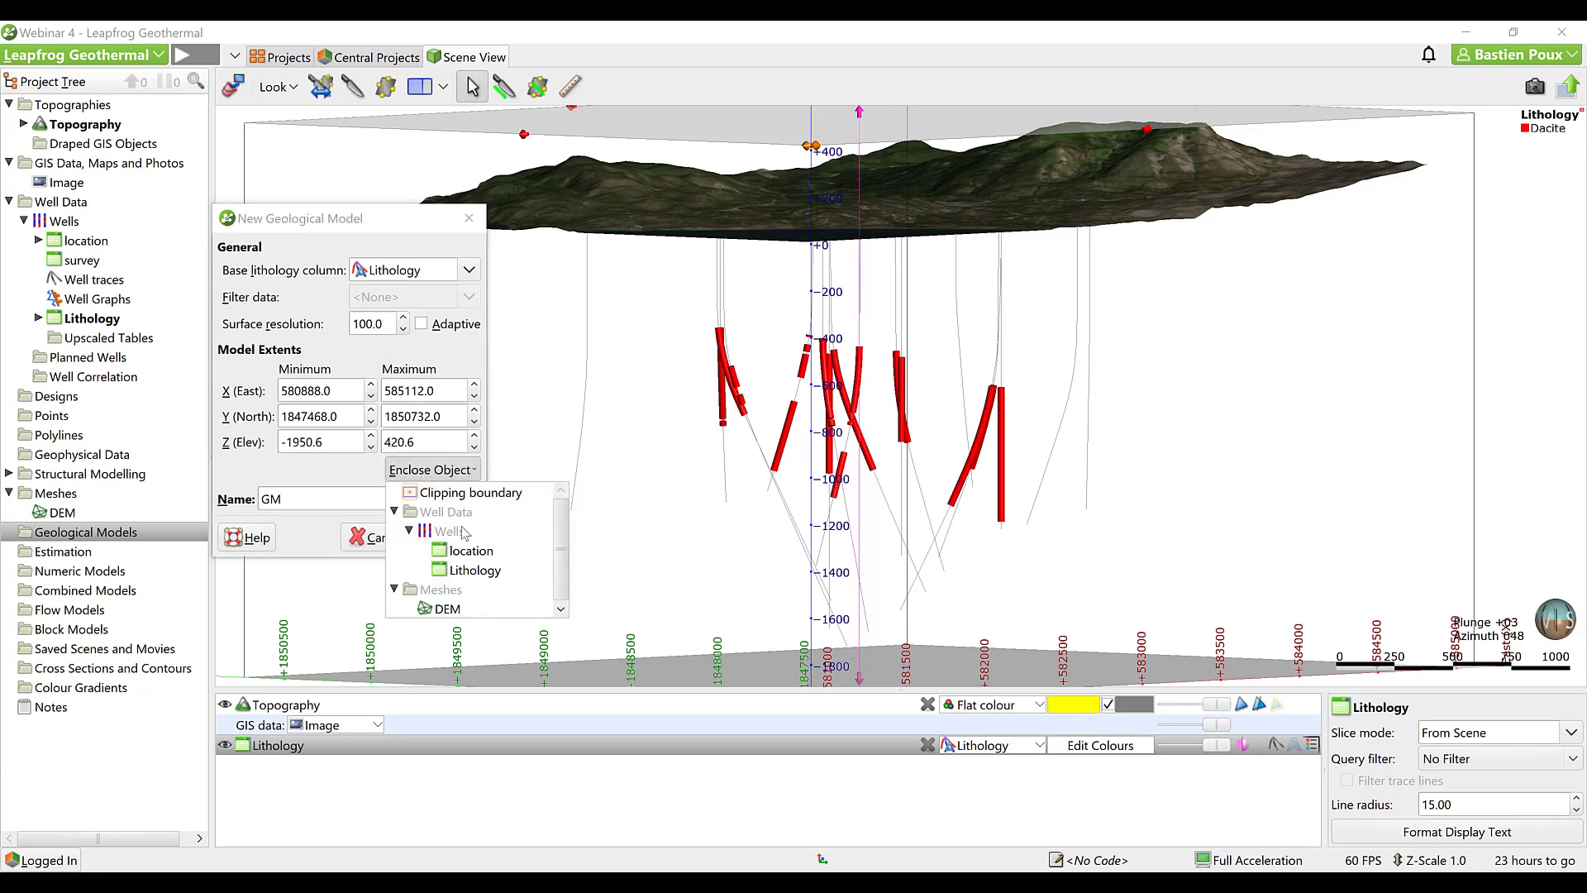
click(476, 571)
Raise the upper face of the model extents above the topography, to a maximum elevation of about 434.
scroll(958, 274, down, 3)
drag(957, 274, 789, 357)
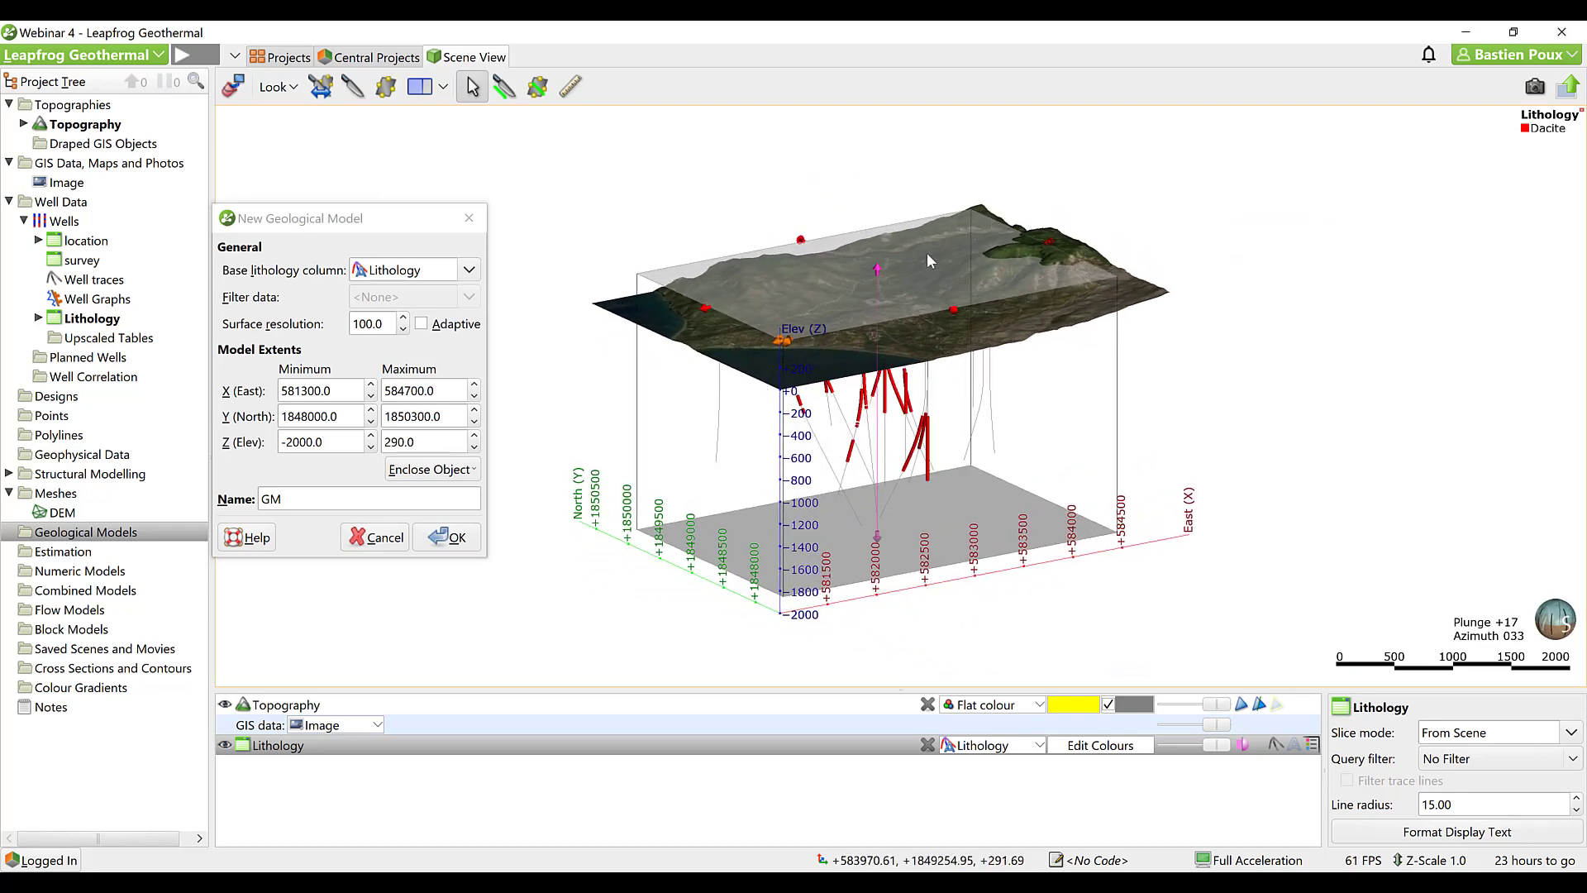
drag(878, 270, 878, 254)
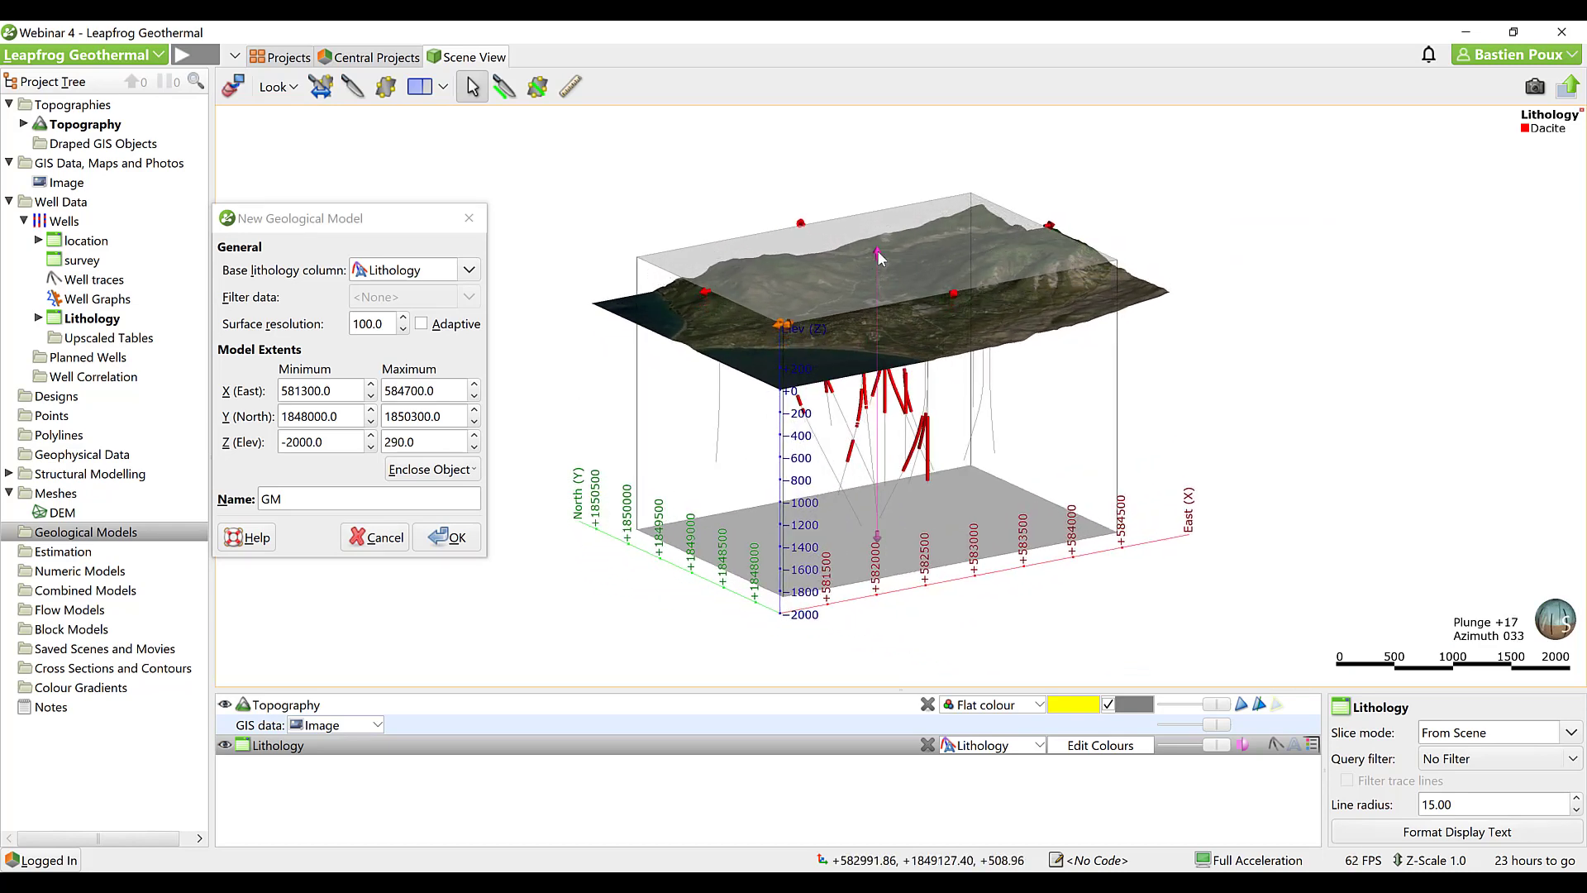
Expand the model extents in plan to the topography edges, about 581056 to 584944 east and 1847643 to 1850526 north.
drag(964, 291, 936, 315)
key(d)
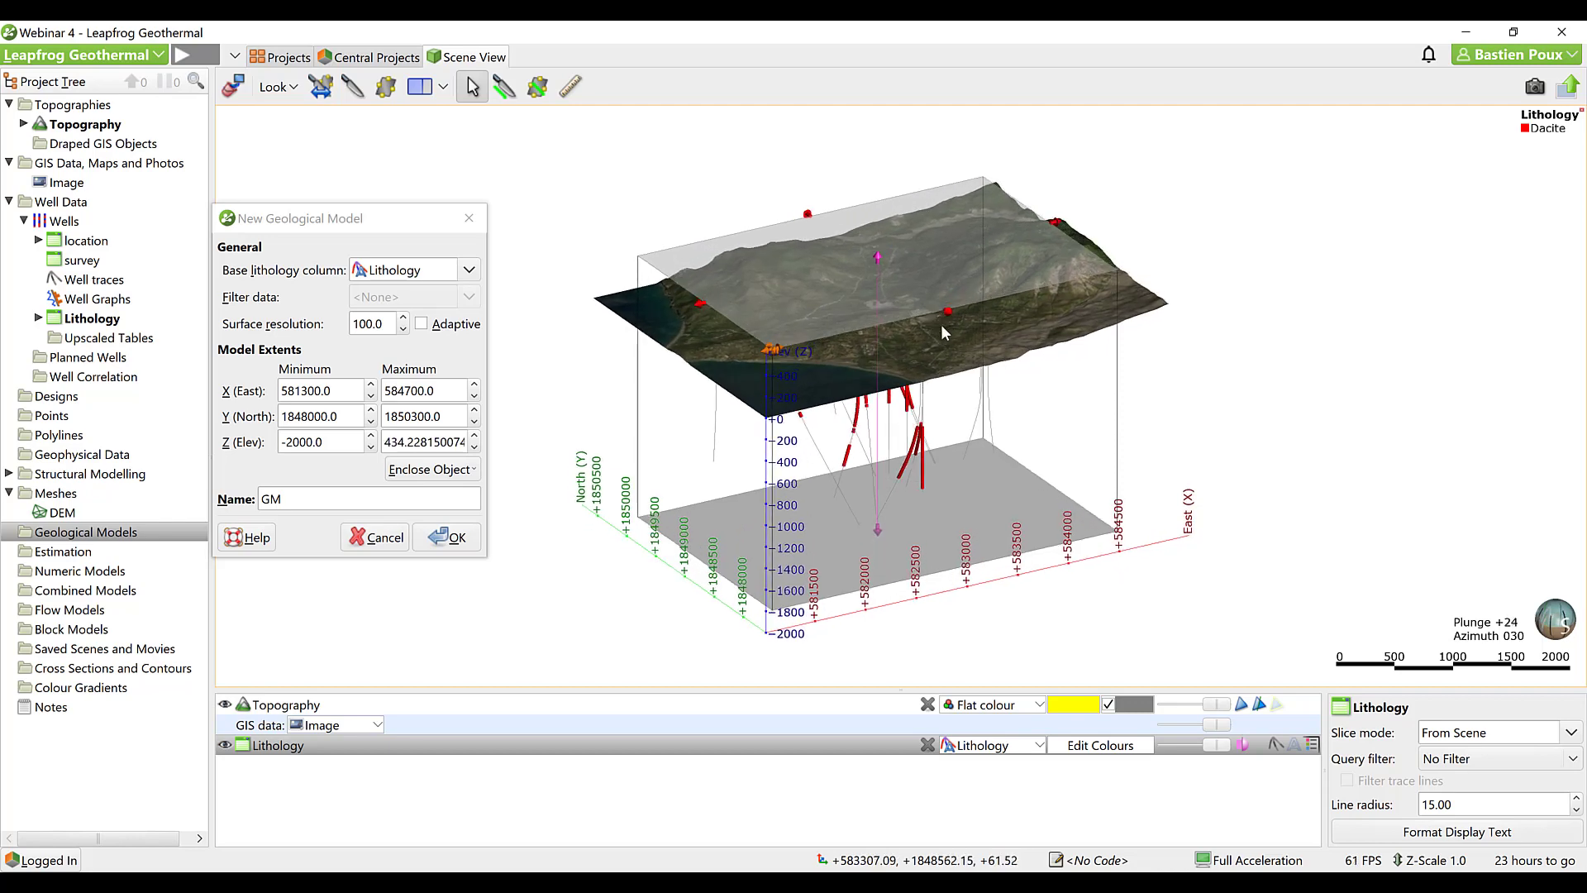
drag(685, 382, 656, 381)
drag(875, 239, 873, 209)
drag(1093, 363, 1122, 364)
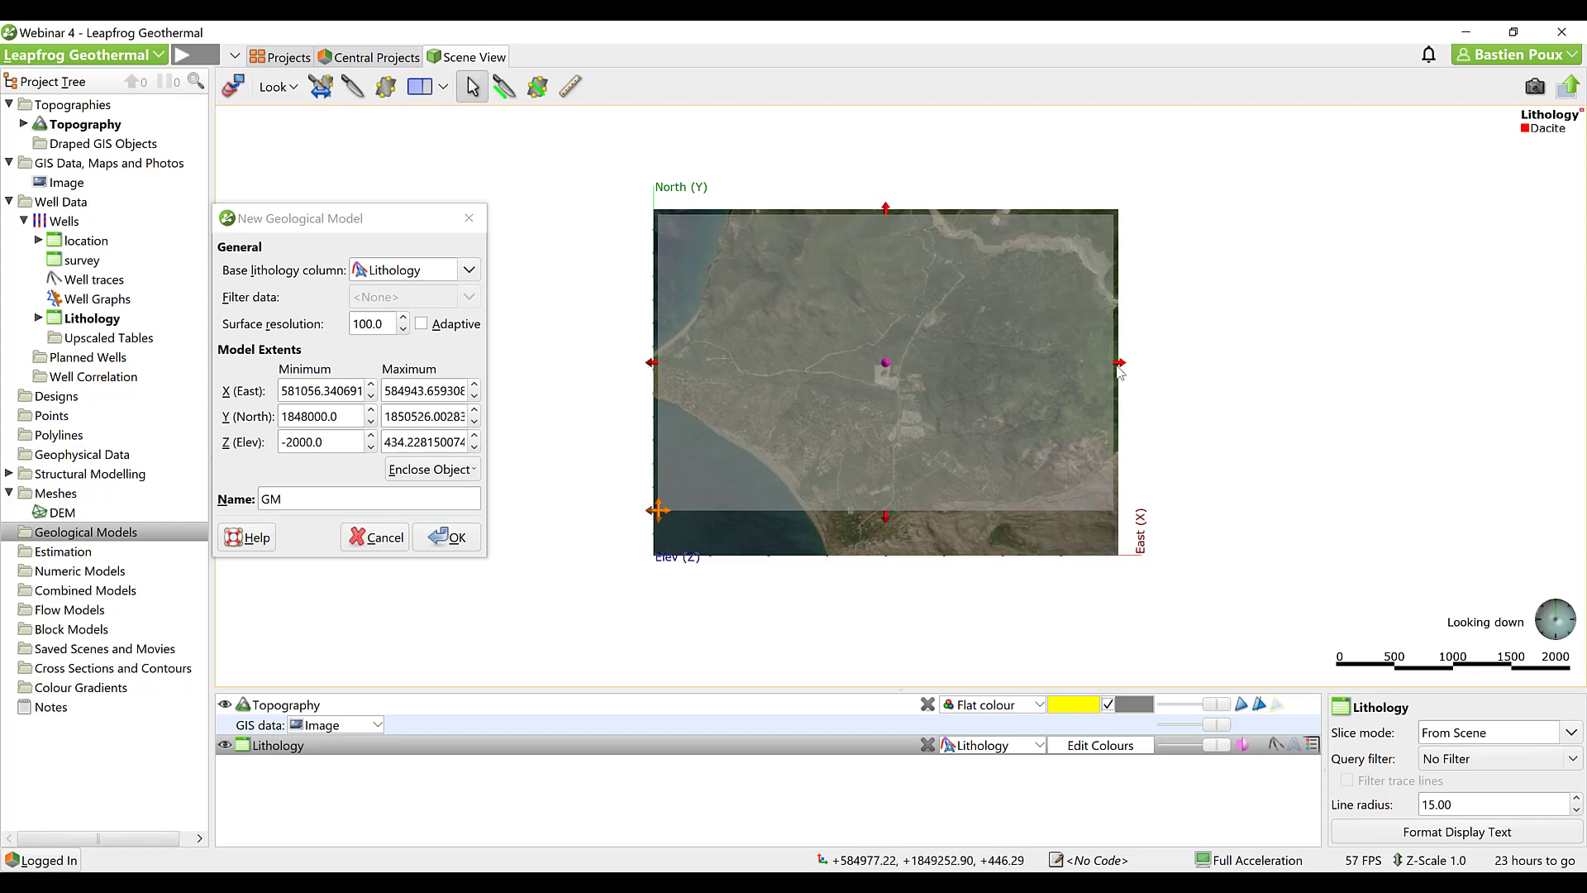
drag(887, 518, 887, 567)
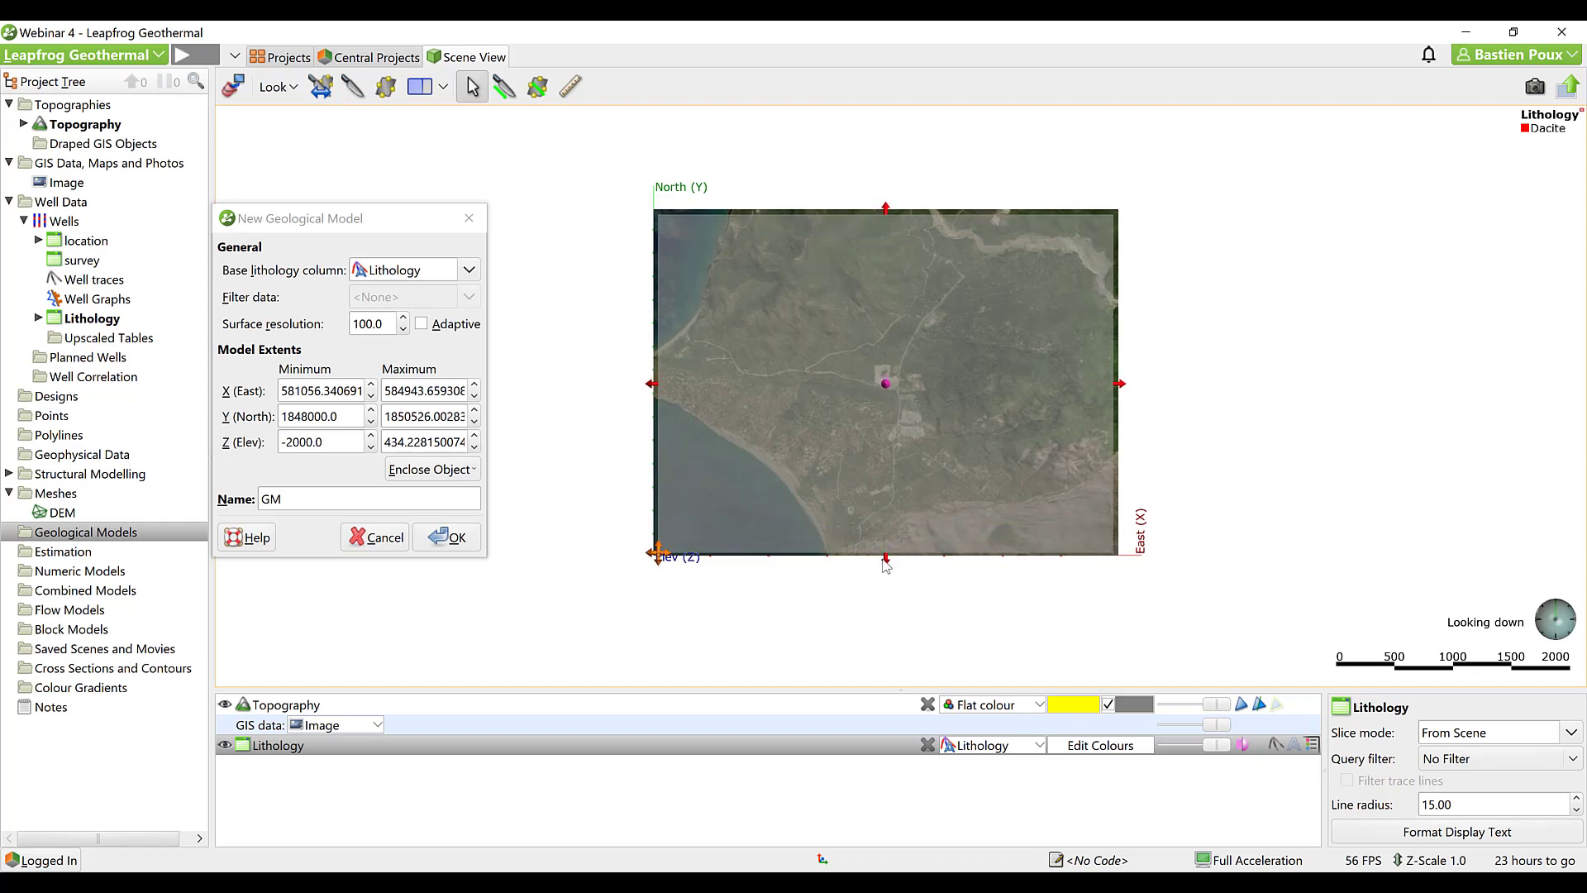
Name the model Geological Model and create it, keeping the minimum elevation at -2000.
drag(328, 443, 278, 444)
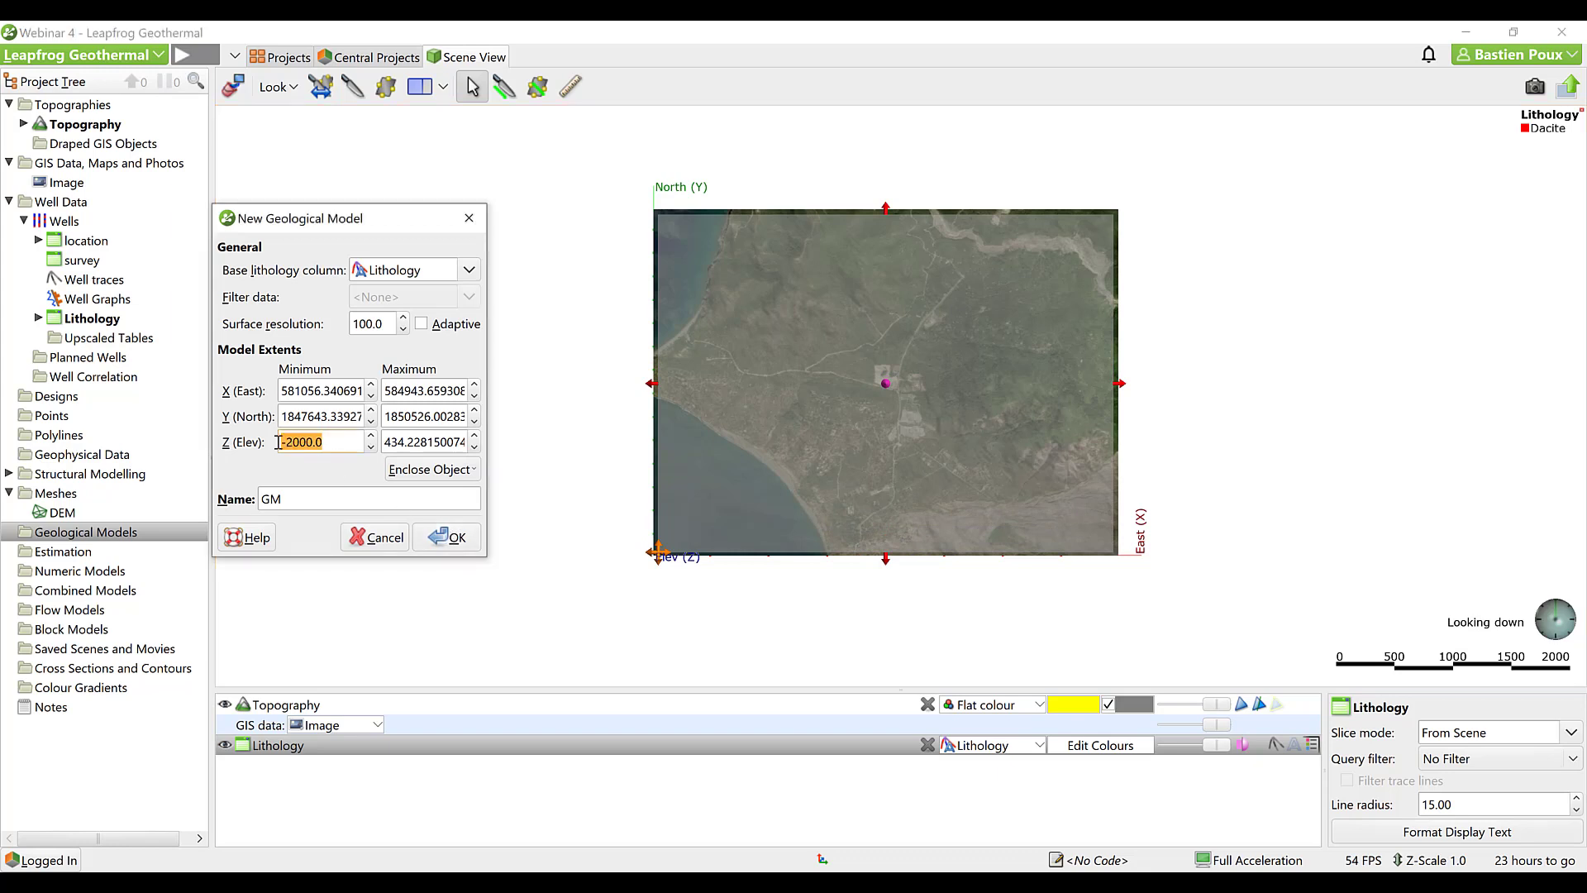
drag(287, 498, 251, 499)
text(Geological Model)
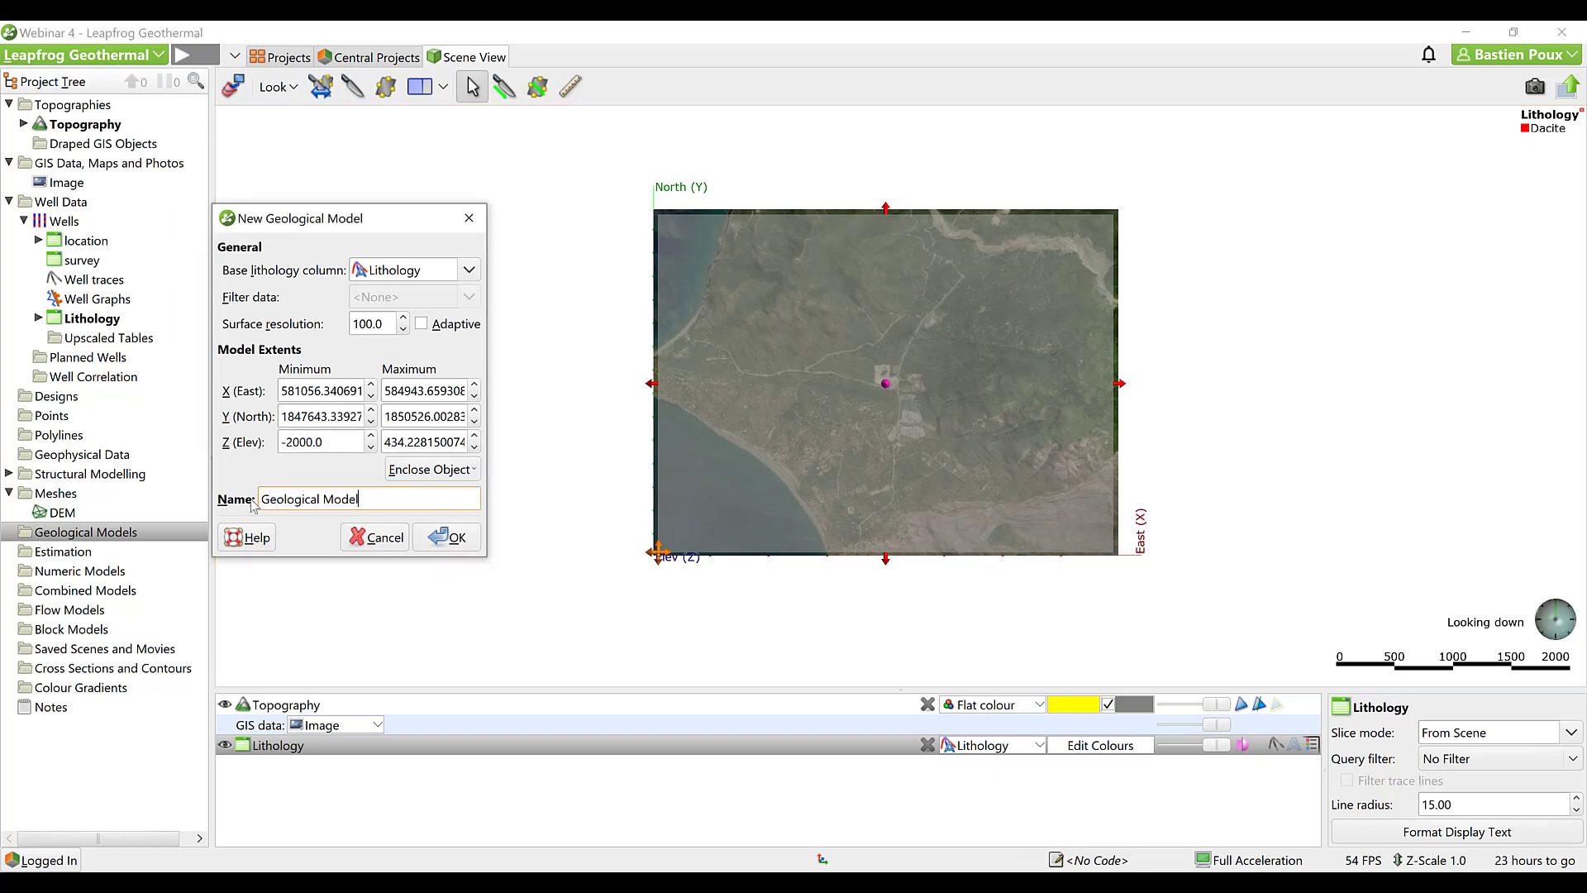
click(443, 538)
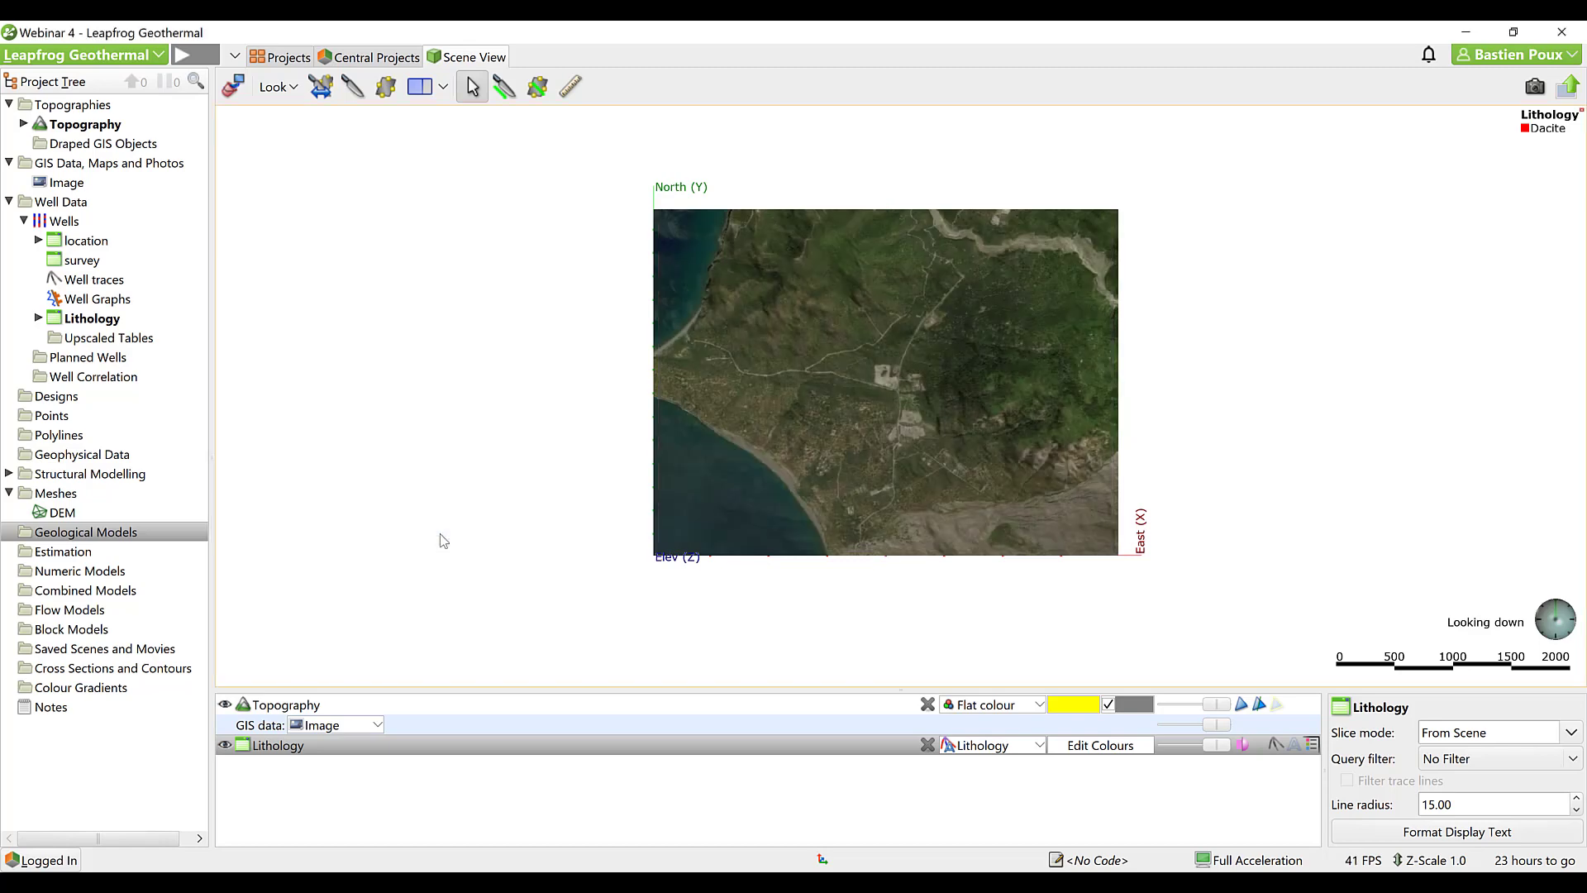
Check the lithology codes and colours defined in the new Geological Model.
drag(444, 539, 594, 289)
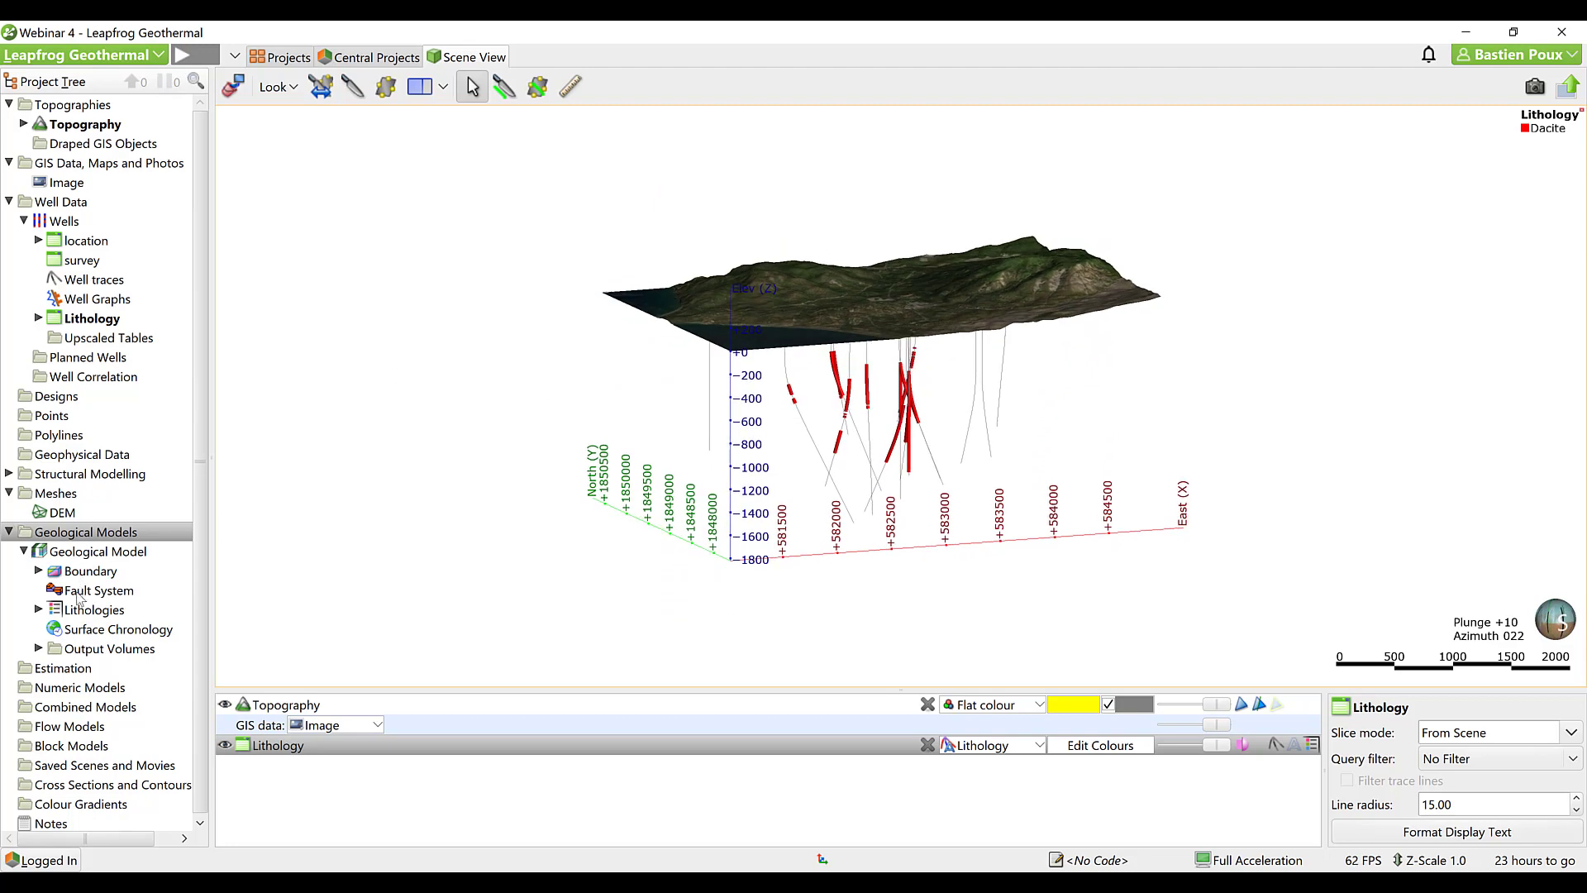
double_click(80, 612)
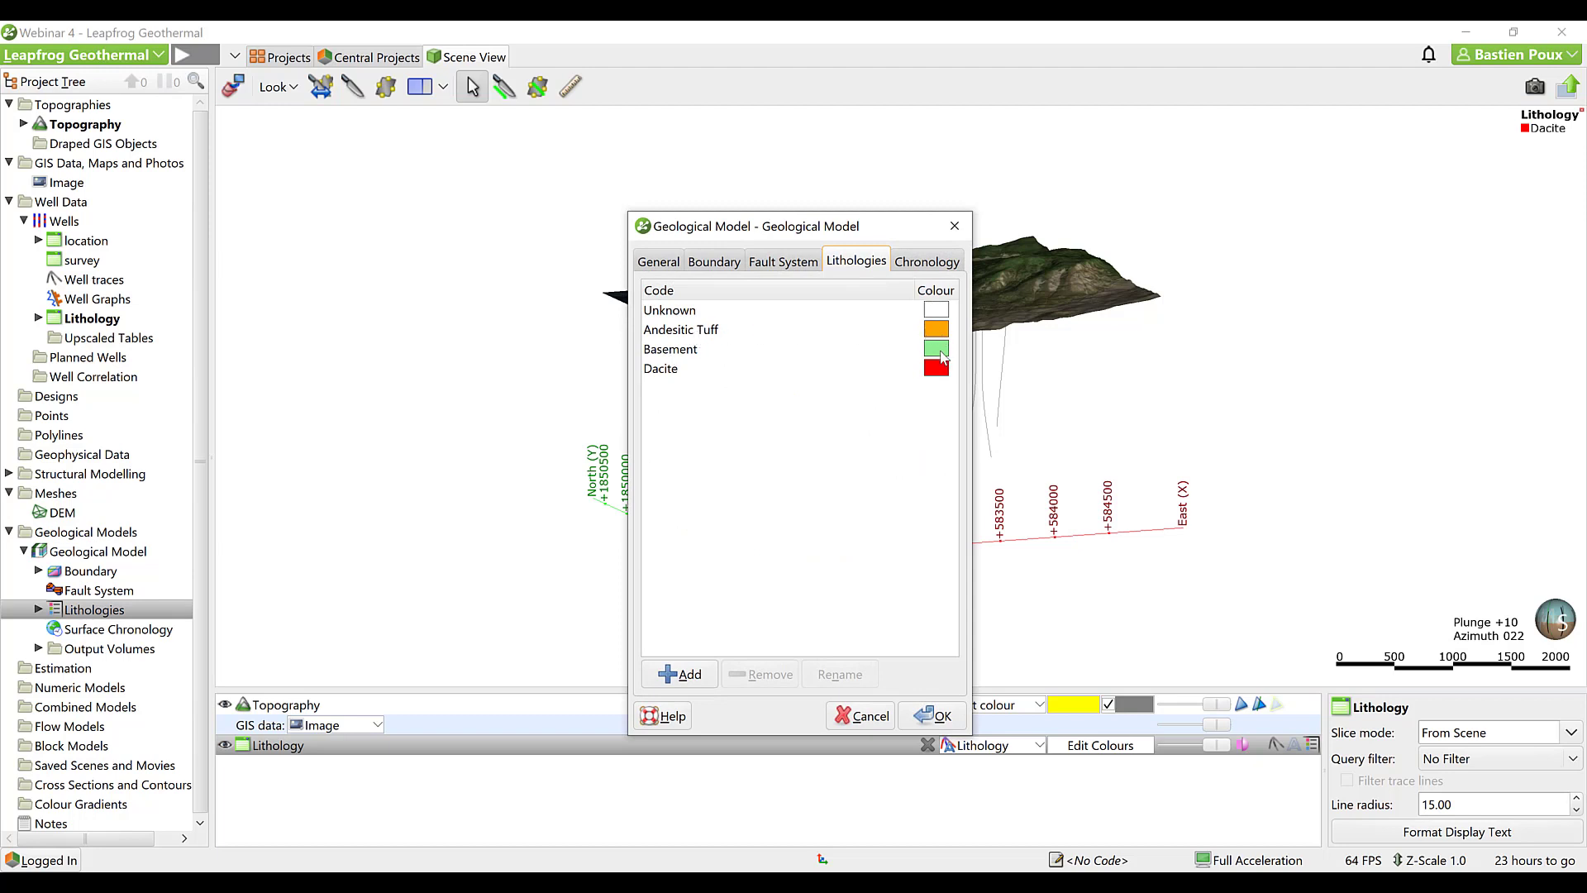
click(933, 716)
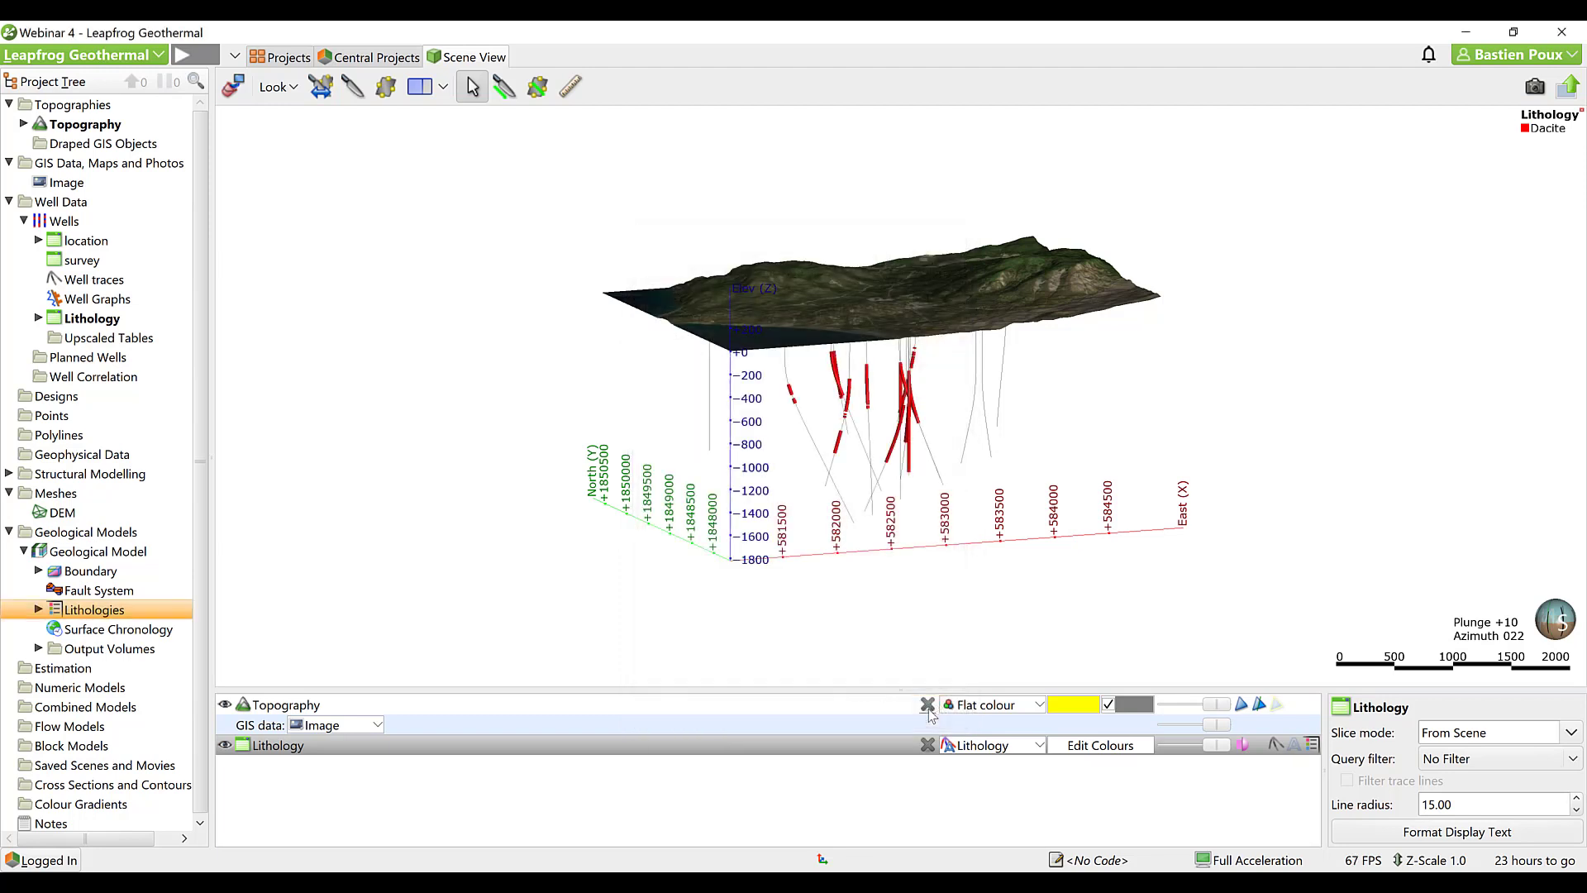
Create an intrusion from base lithology in the model's surface chronology, with Dacite as the interior lithology and the name Dacite.
right_click(90, 631)
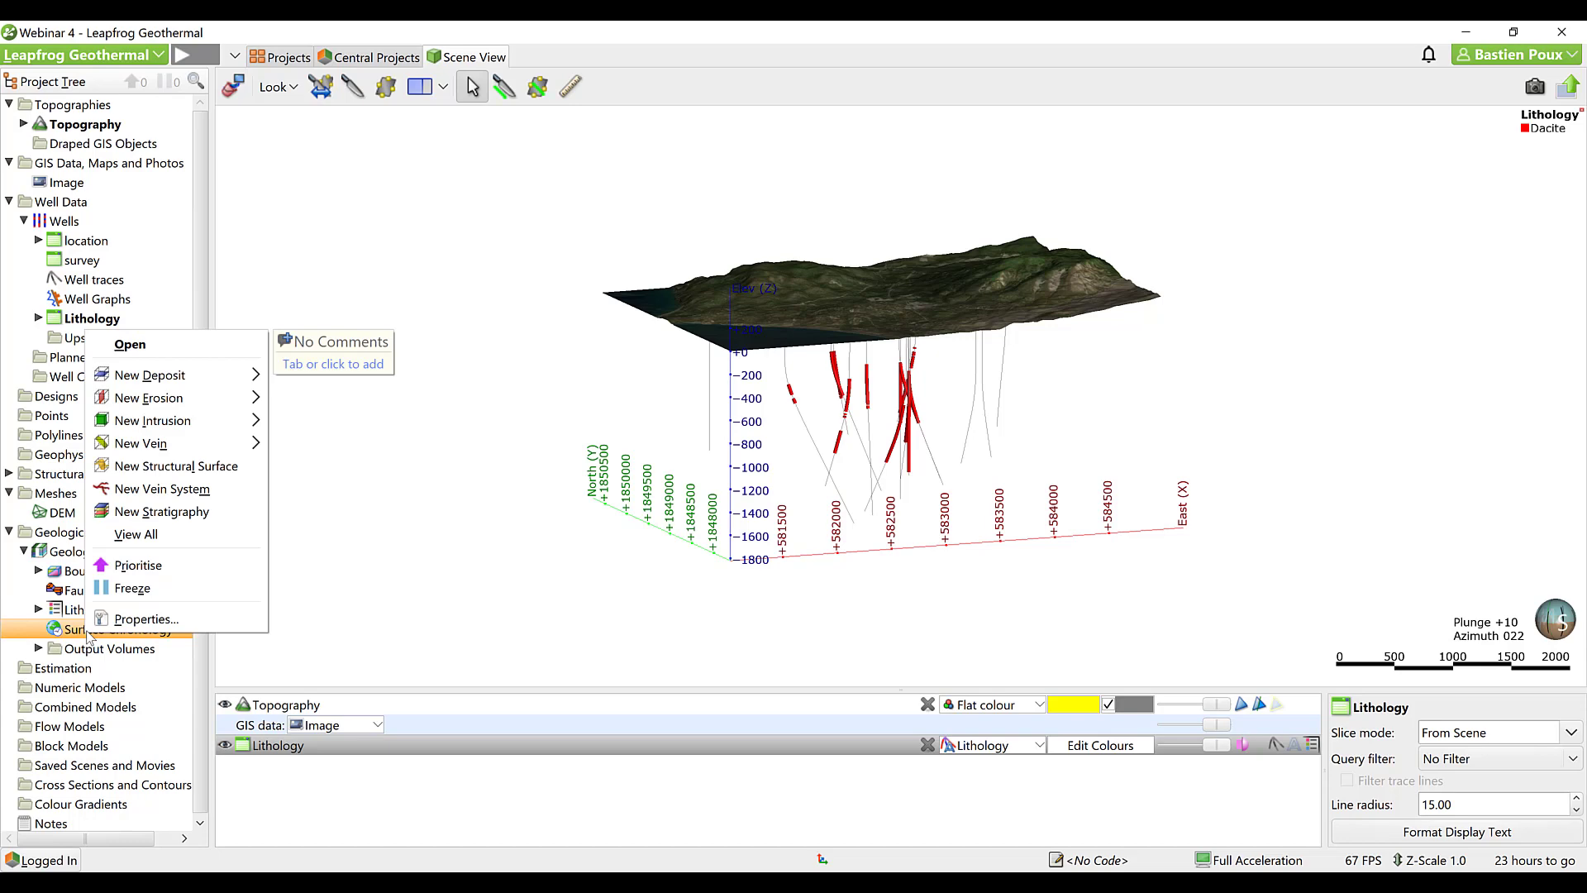
mouse_move(192, 423)
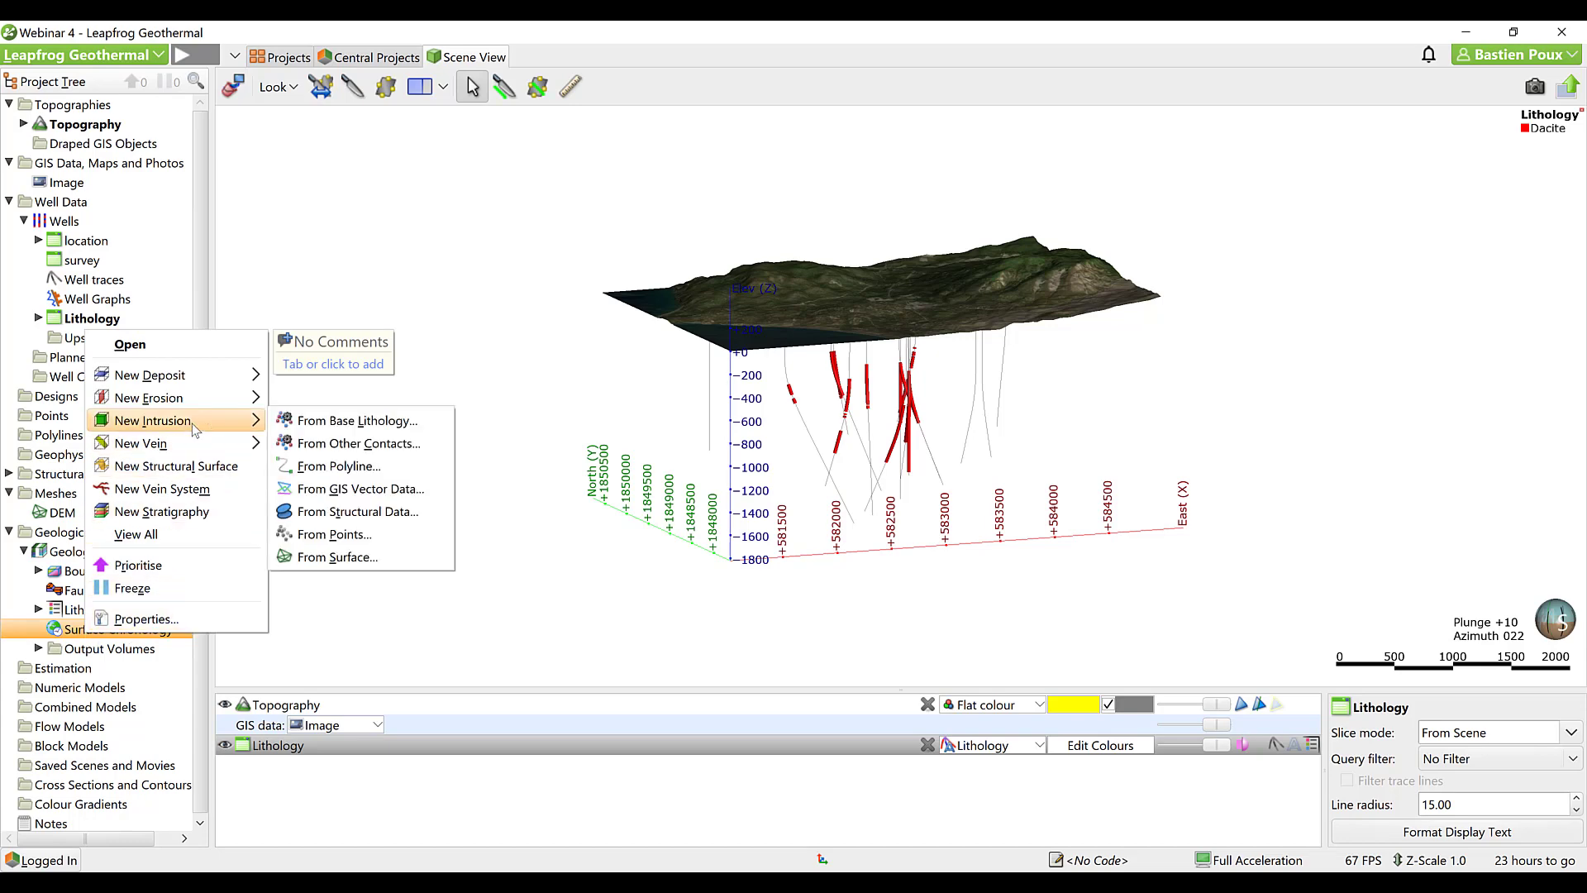
click(358, 423)
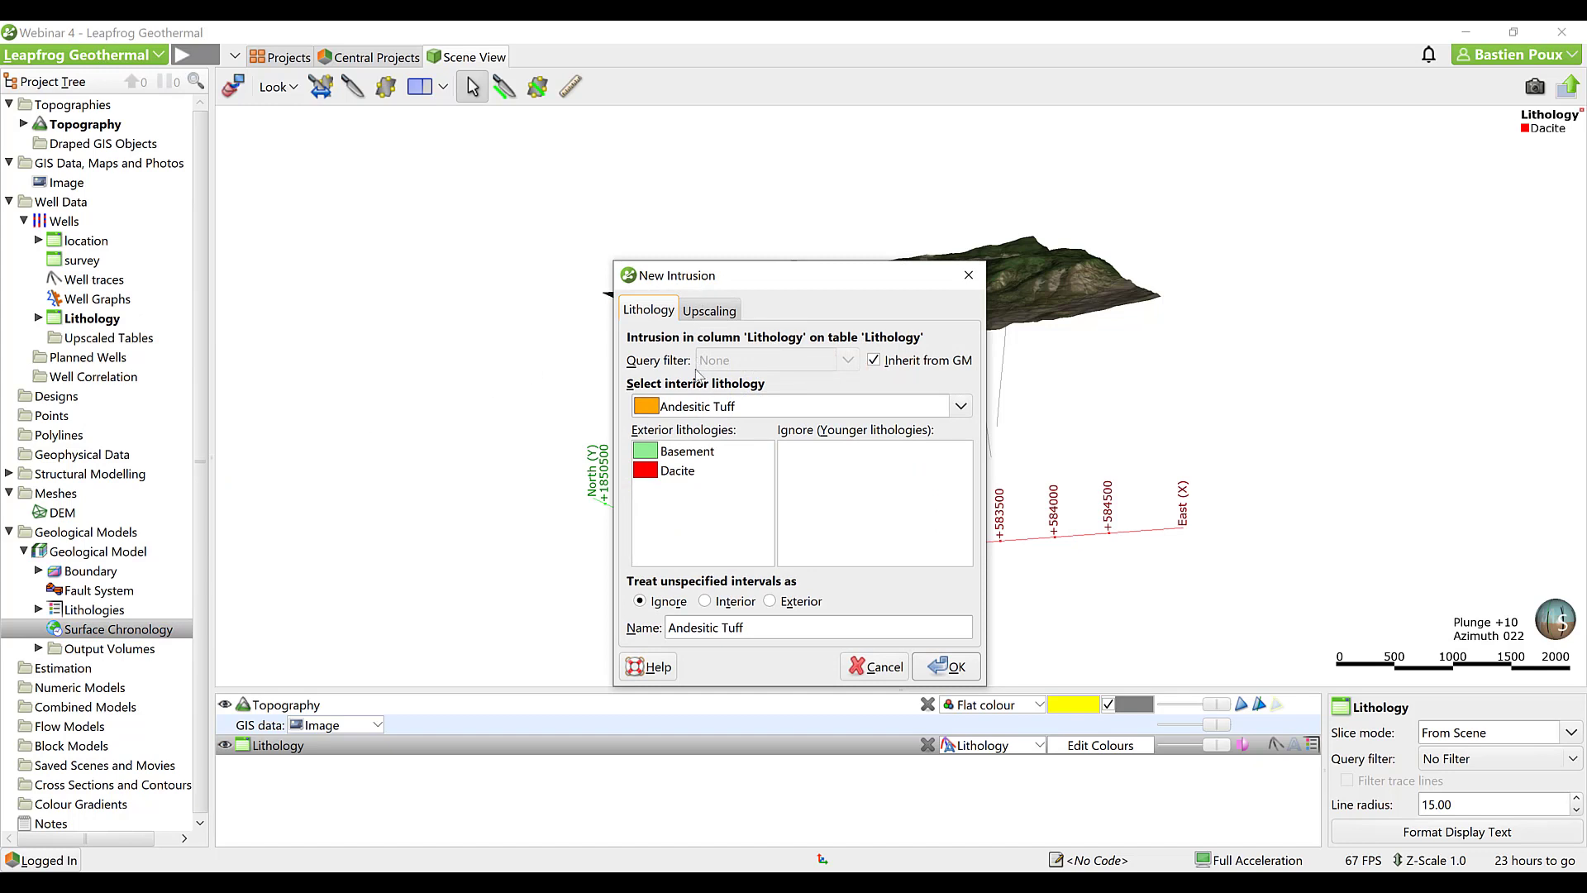
click(731, 406)
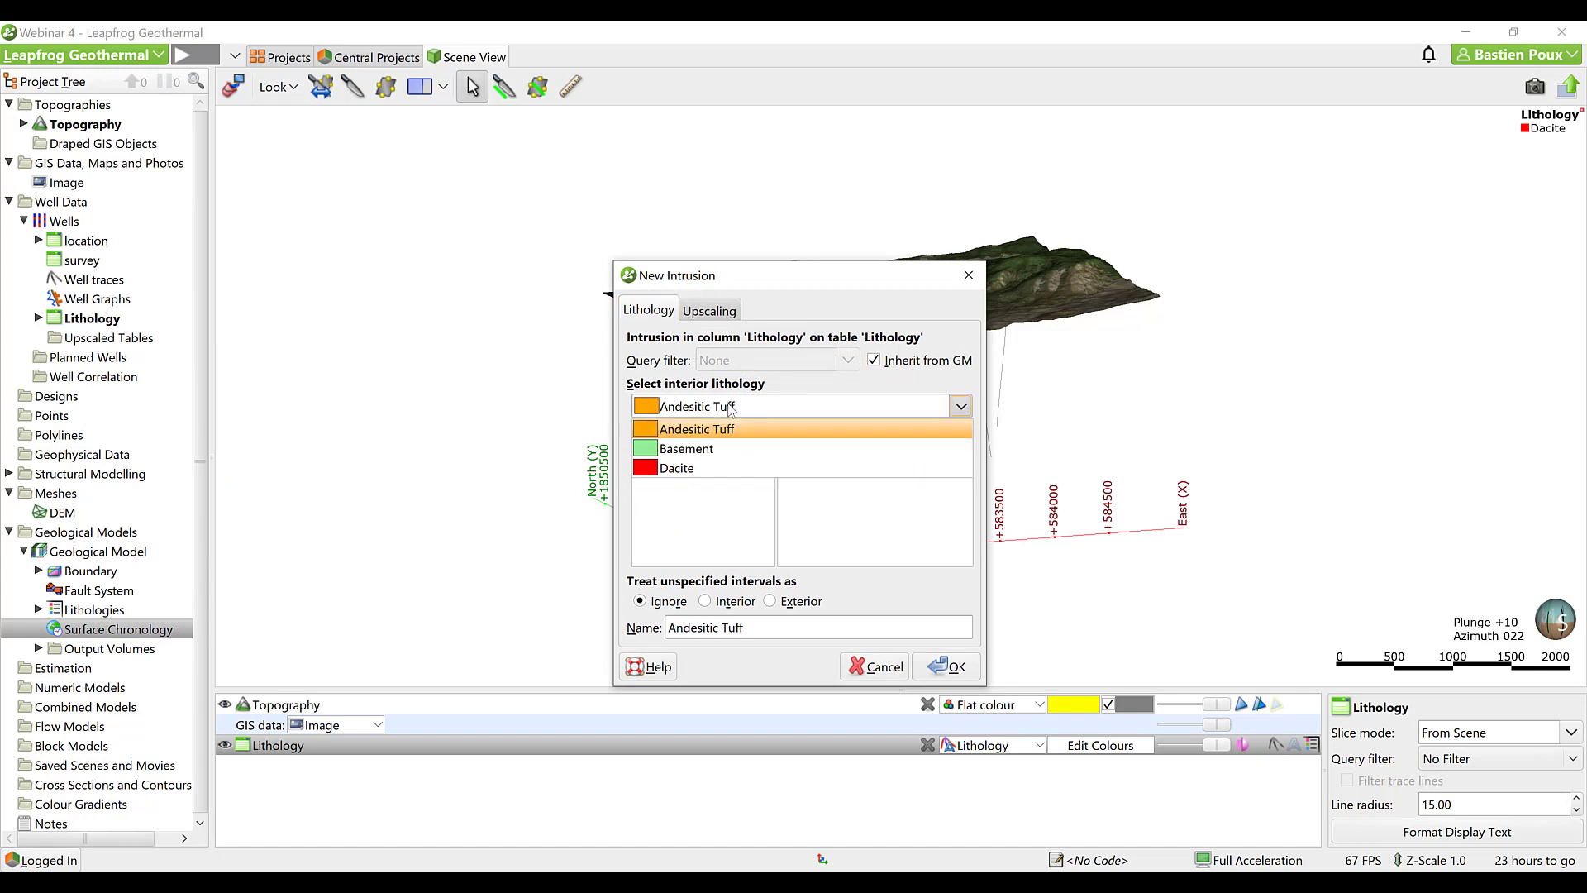
click(692, 470)
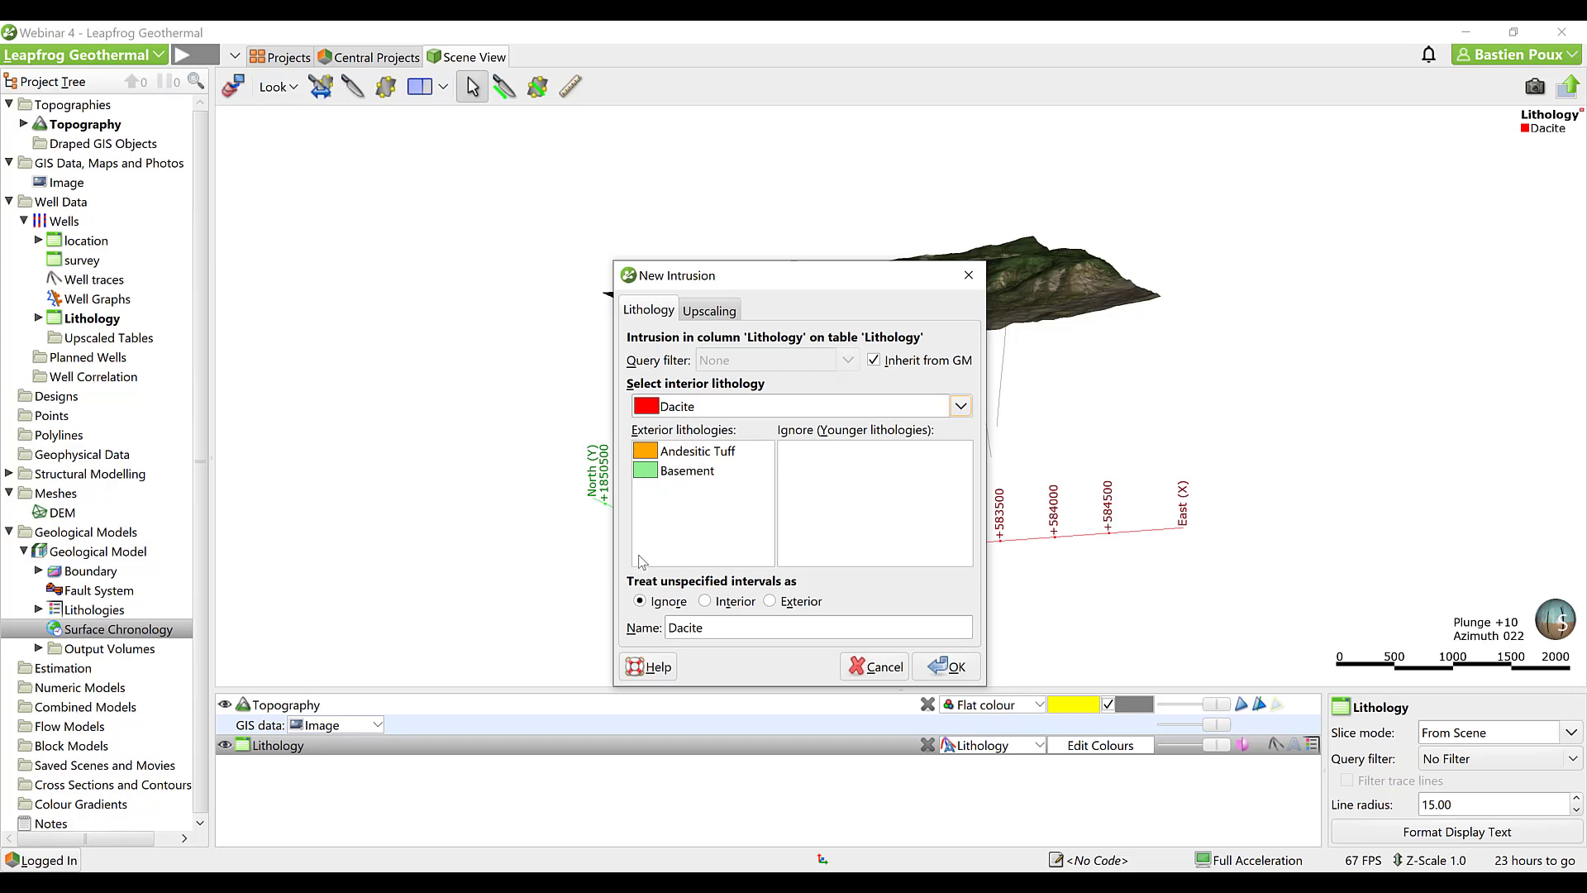
click(751, 626)
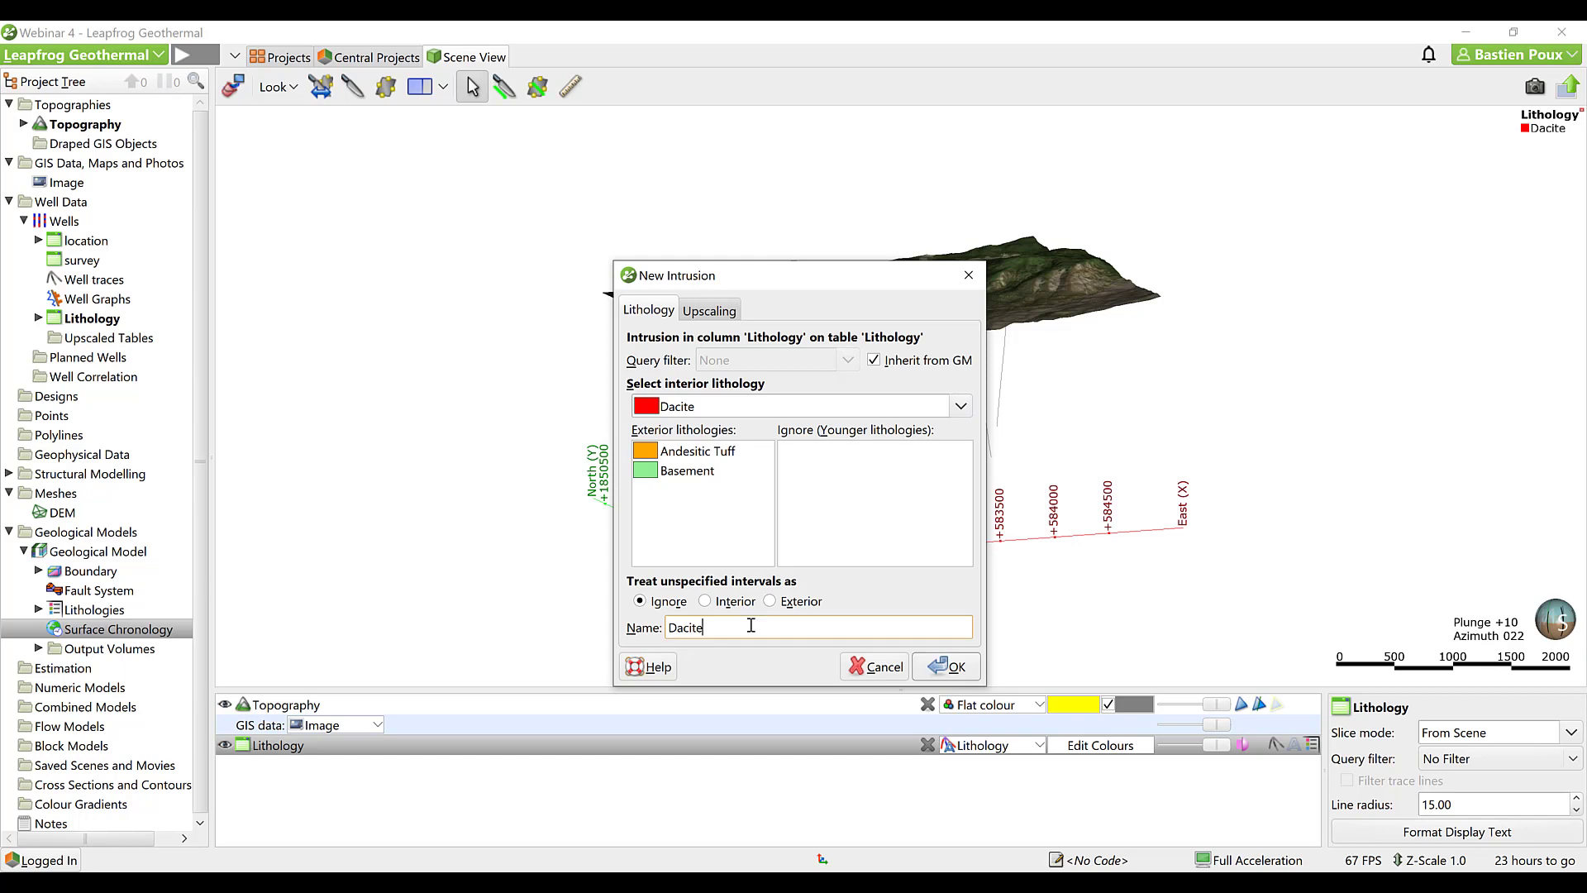
click(964, 675)
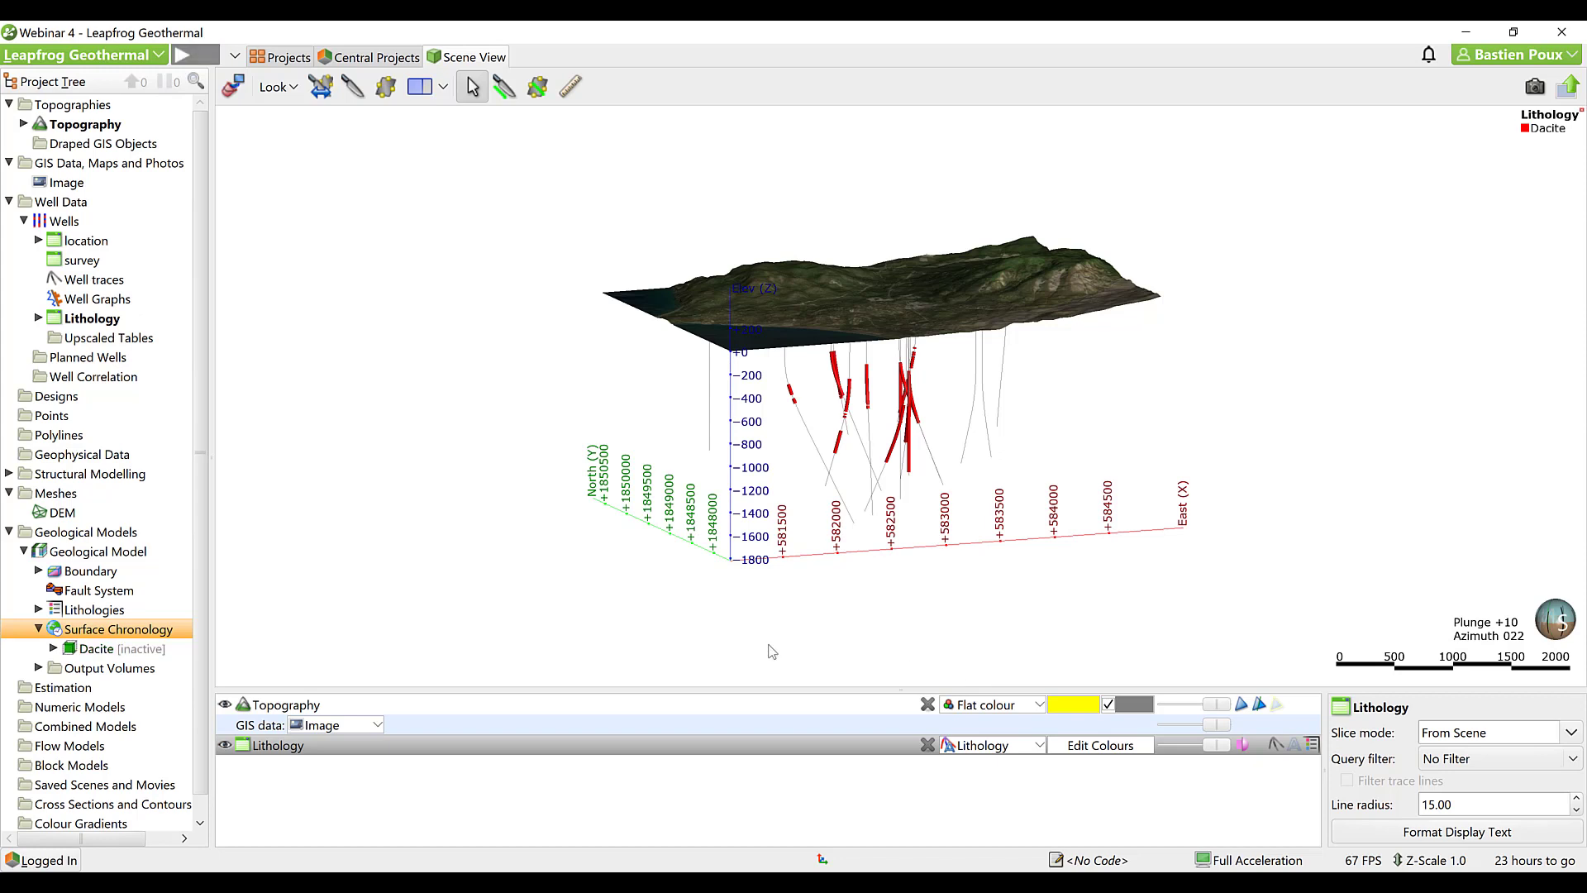
Display the Dacite intrusion surface in the scene and inspect its shape around the wells.
drag(97, 652, 616, 550)
drag(1044, 505, 1356, 504)
scroll(887, 501, up, 5)
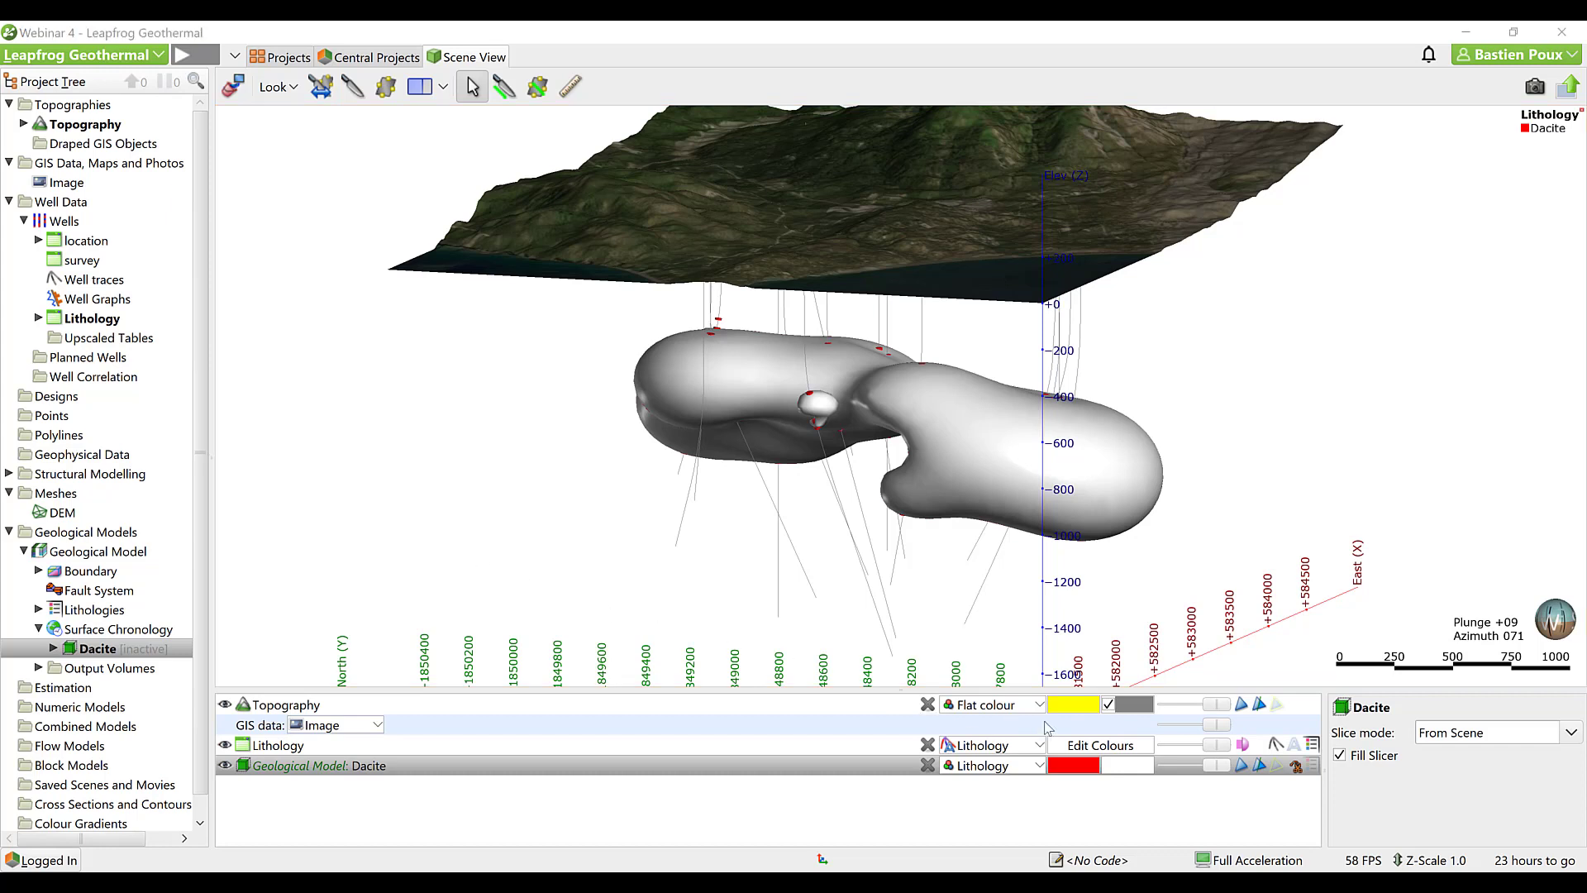
Show the Andesitic Tuff and Basement intervals along the wells in addition to Dacite.
click(1092, 746)
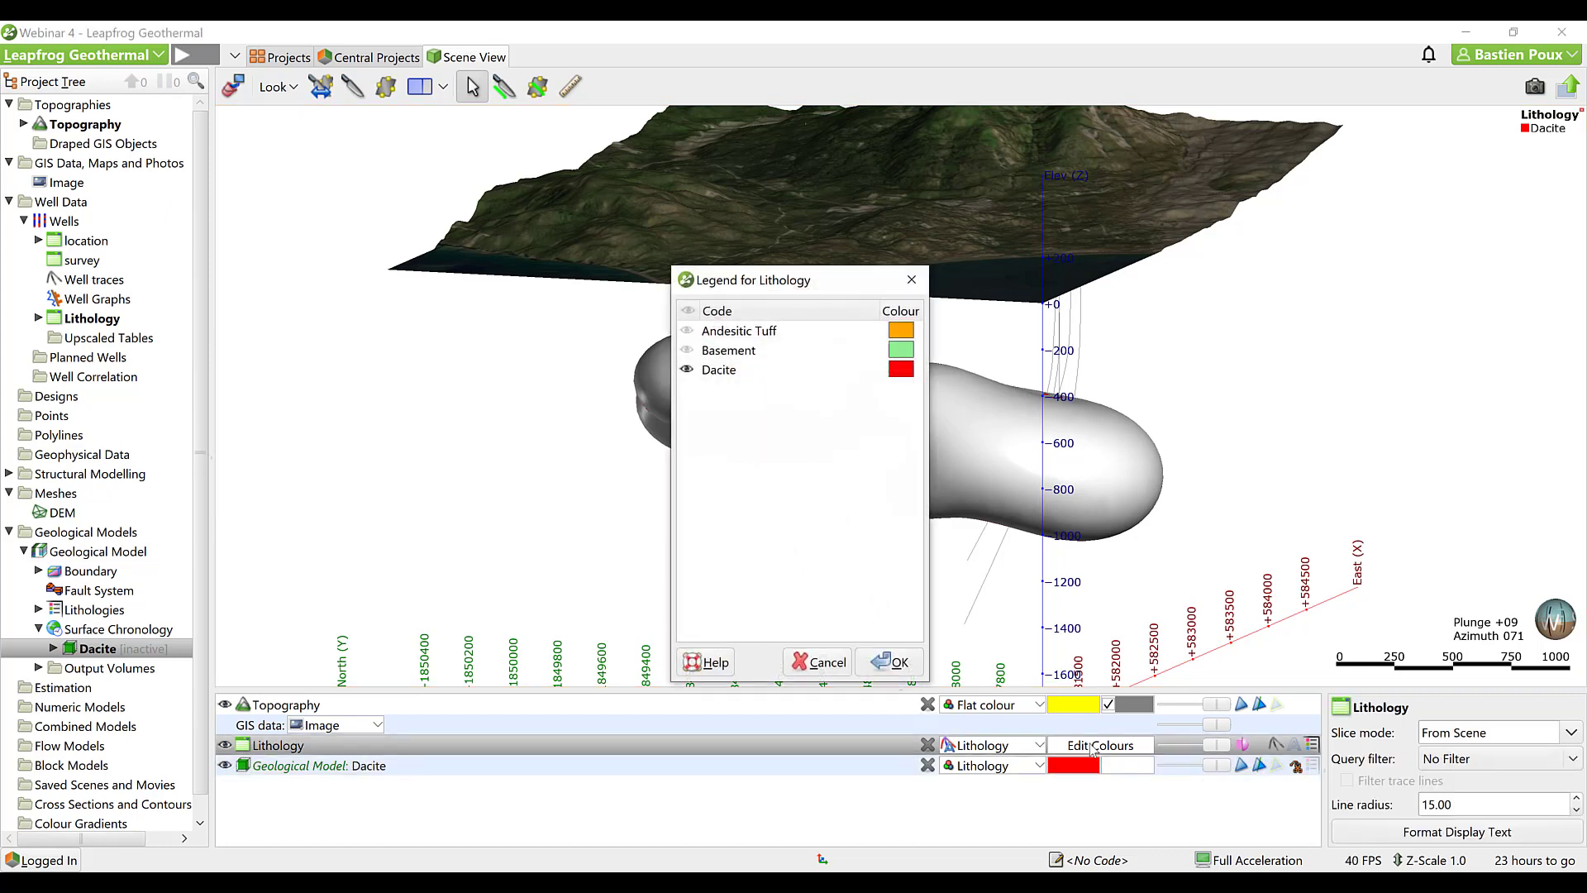
click(688, 331)
click(688, 350)
click(890, 661)
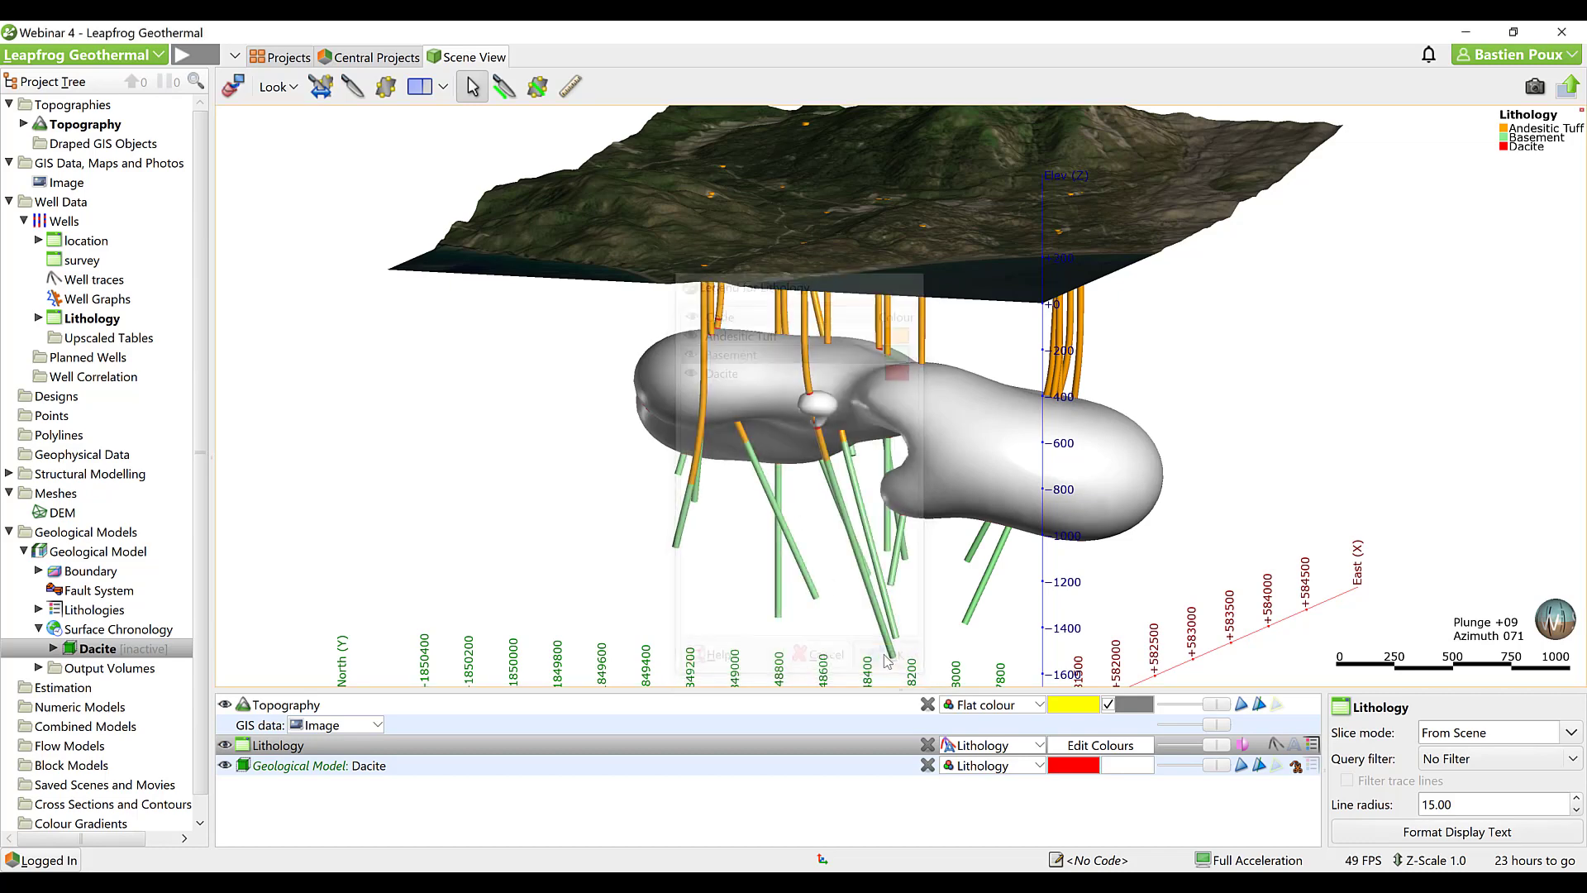
drag(966, 590, 946, 579)
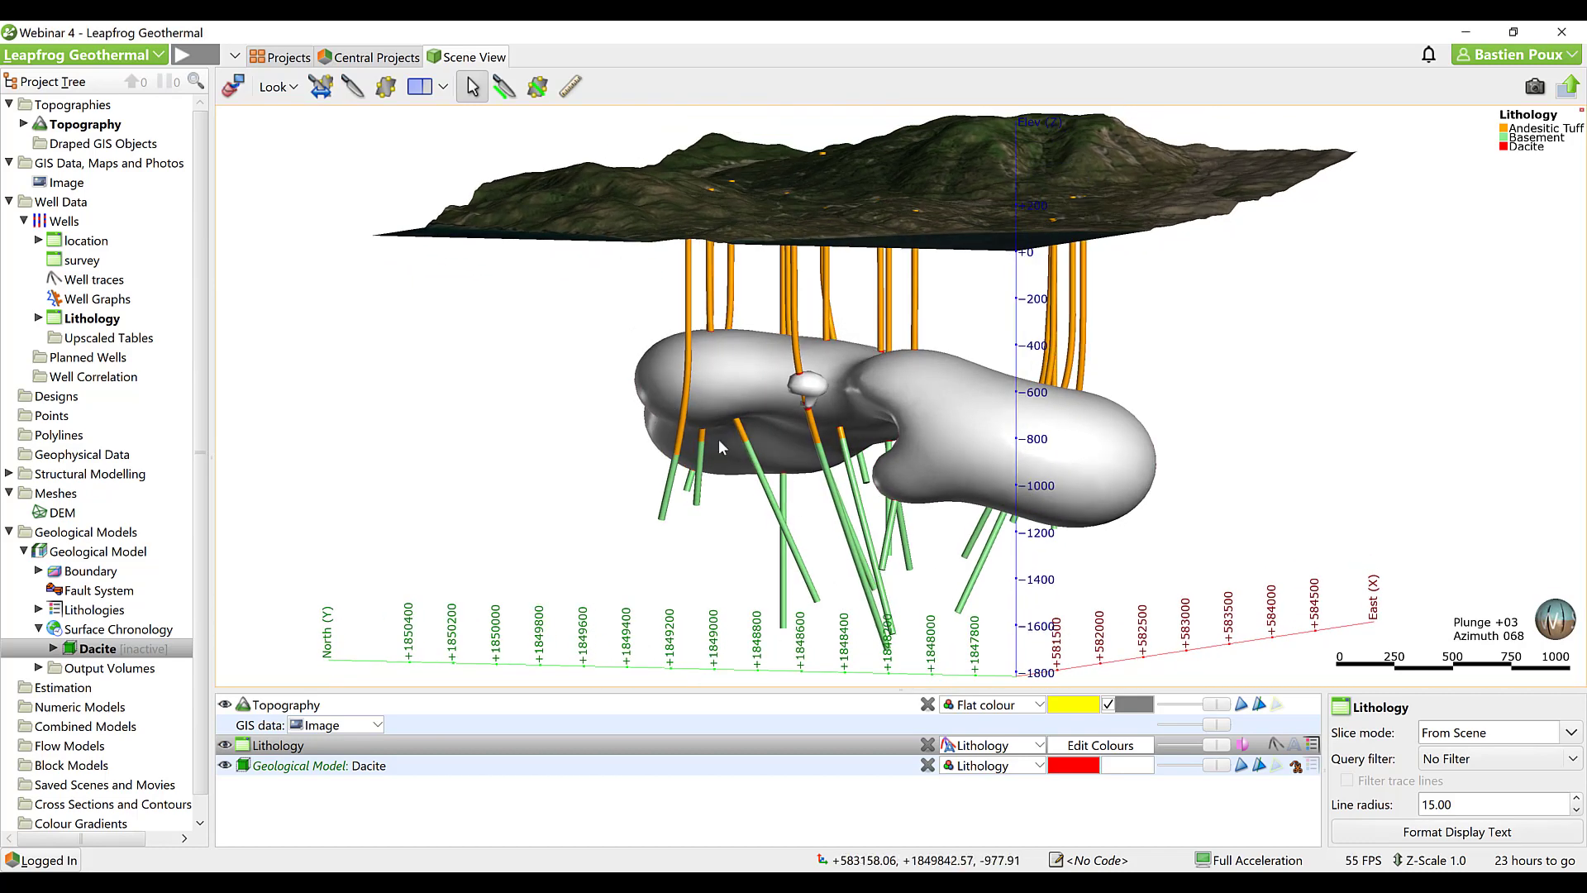
Create a deposit from base lithology using Andesitic Tuff's lower contacts with Basement, ignoring Dacite, and add its surface to the scene.
right_click(122, 632)
mouse_move(211, 378)
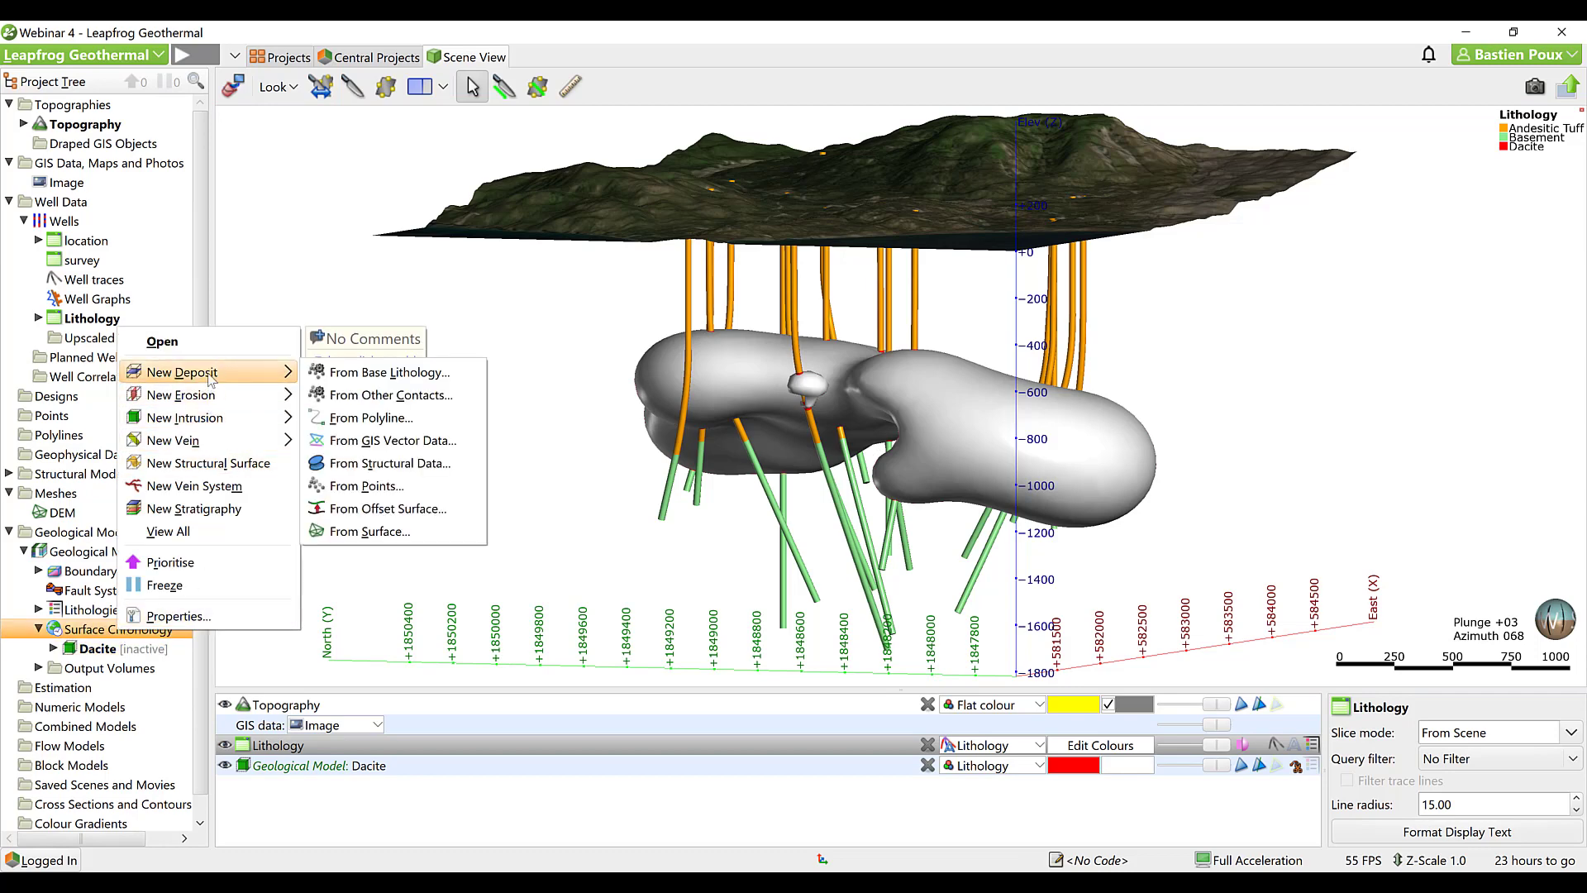
click(374, 374)
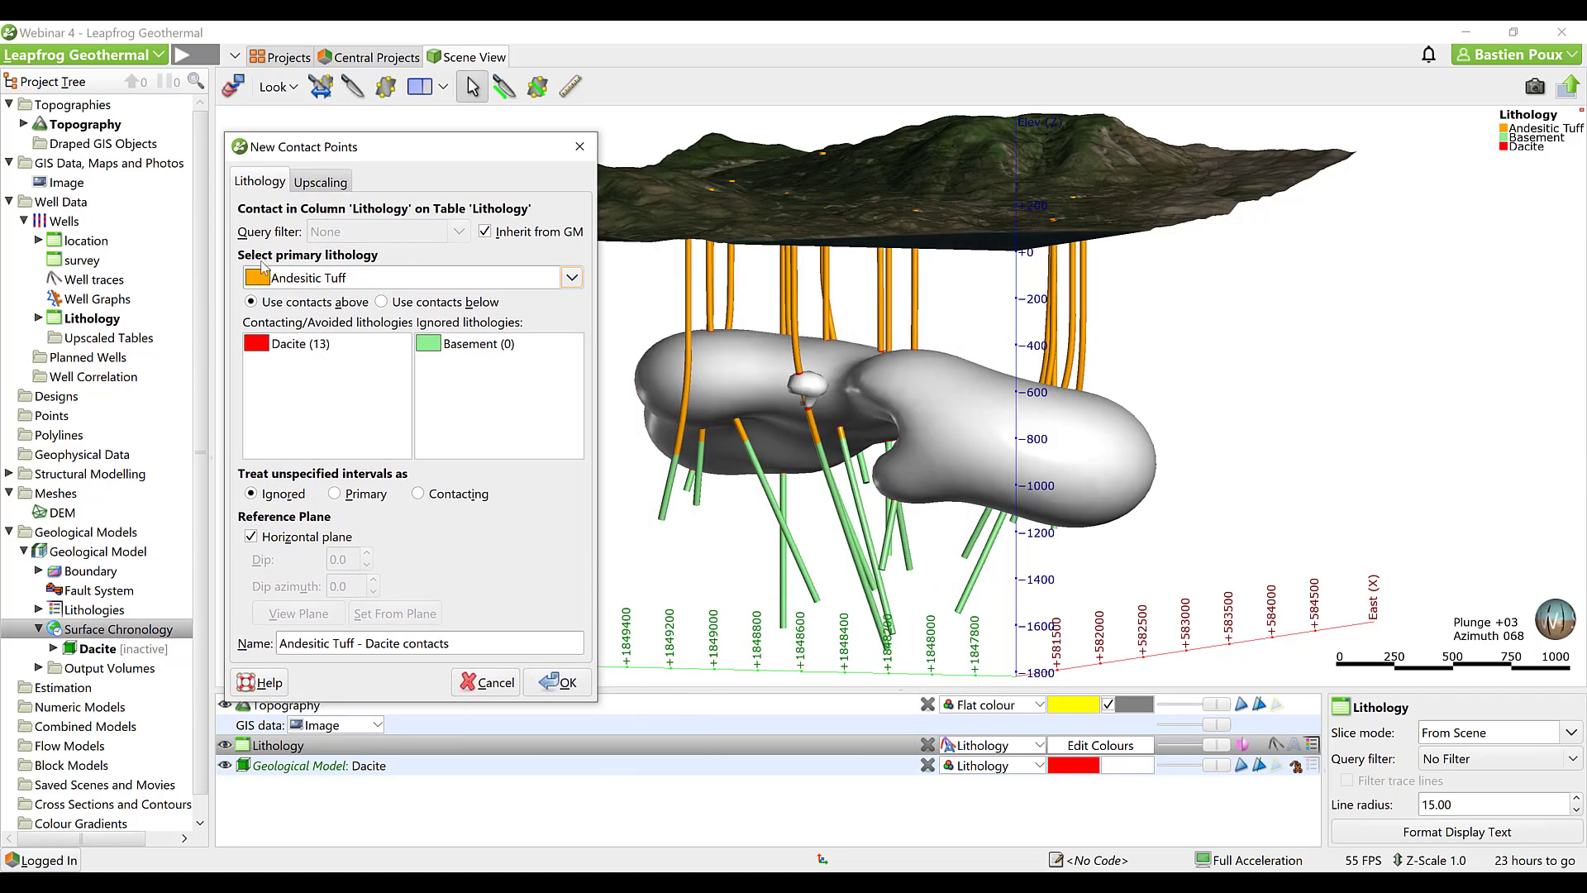
click(382, 303)
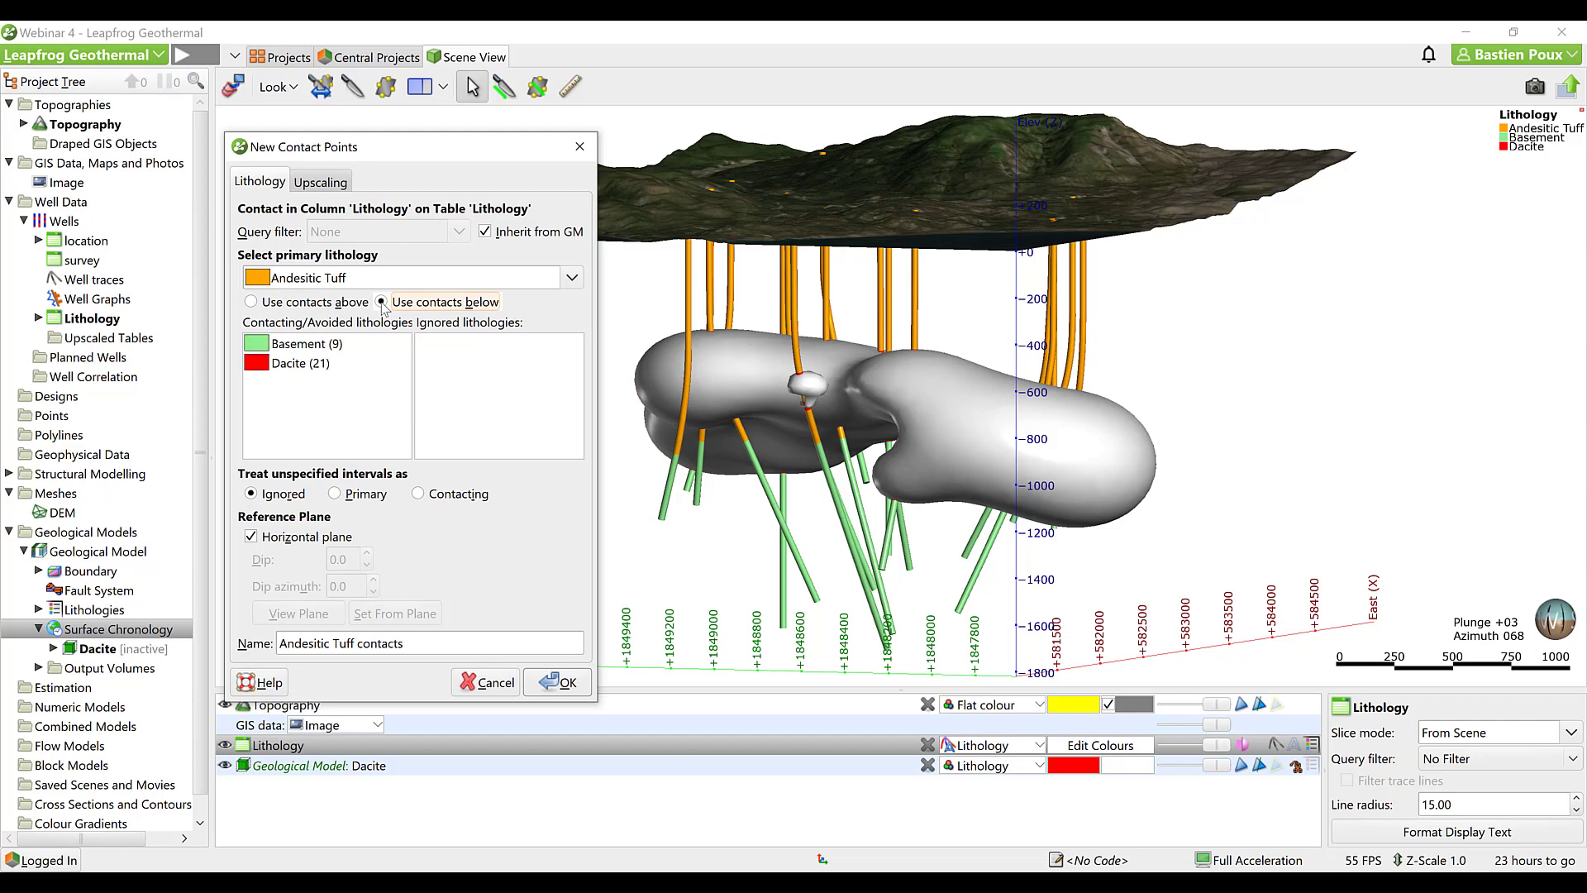
click(283, 364)
drag(283, 364, 460, 362)
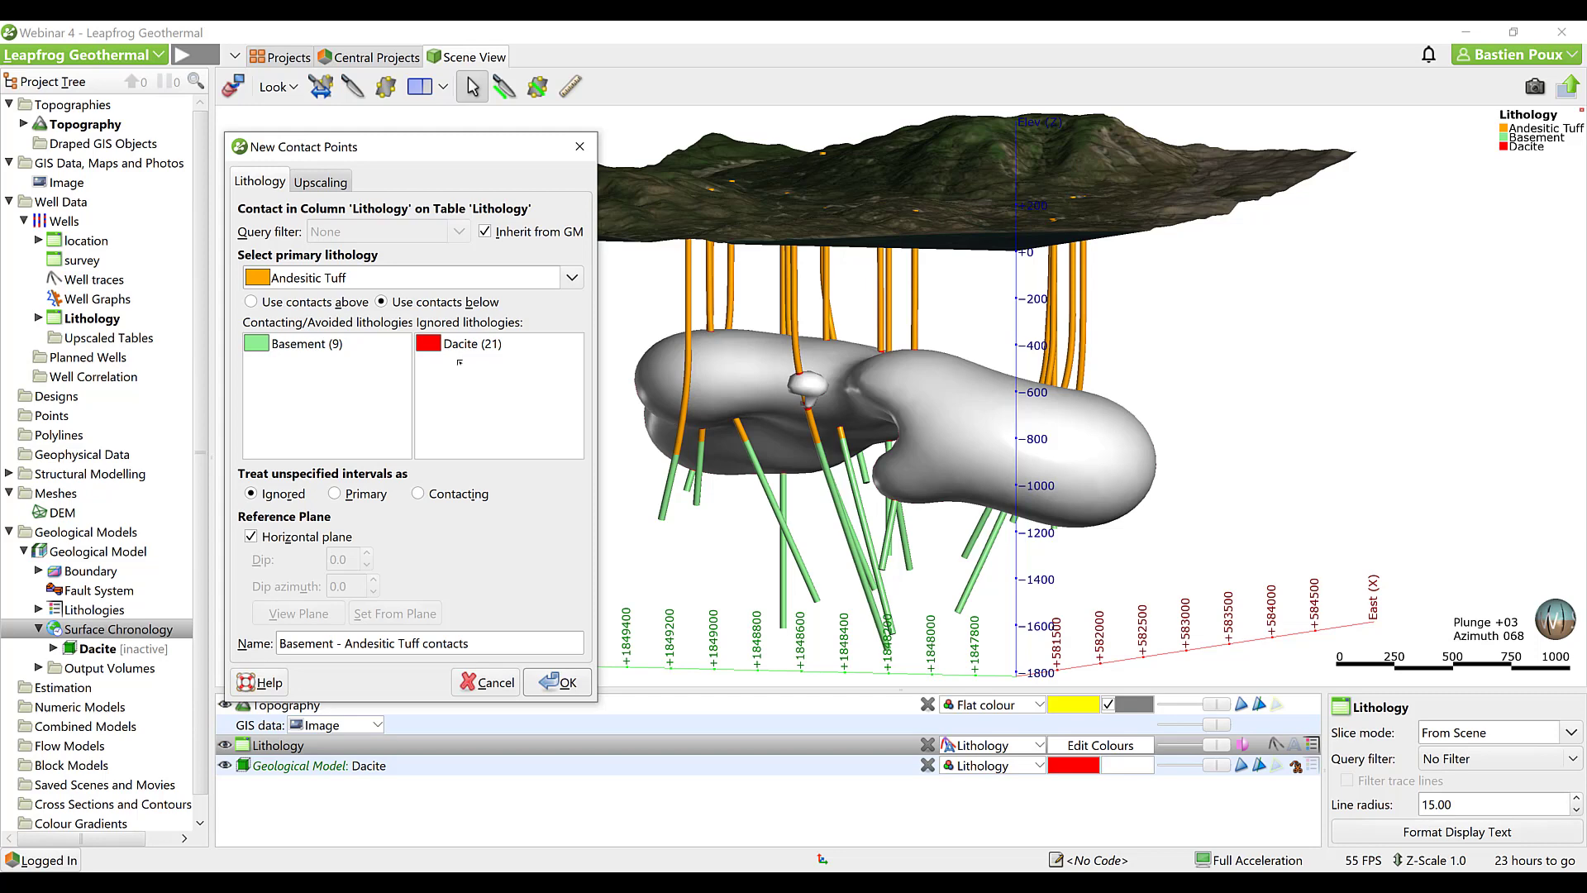
click(568, 683)
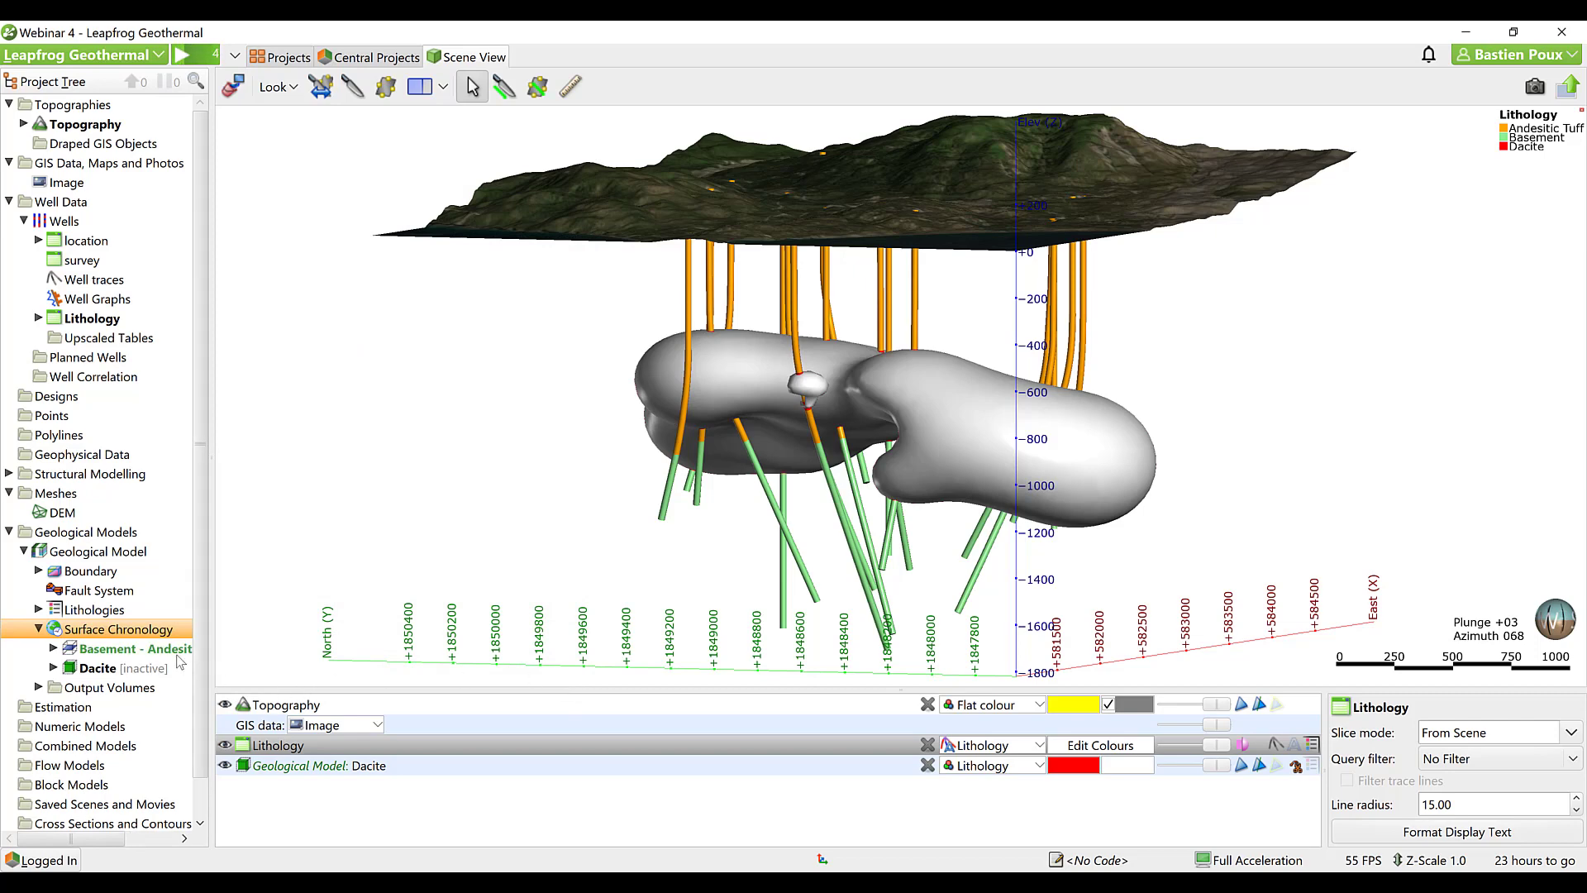
drag(122, 650, 1145, 543)
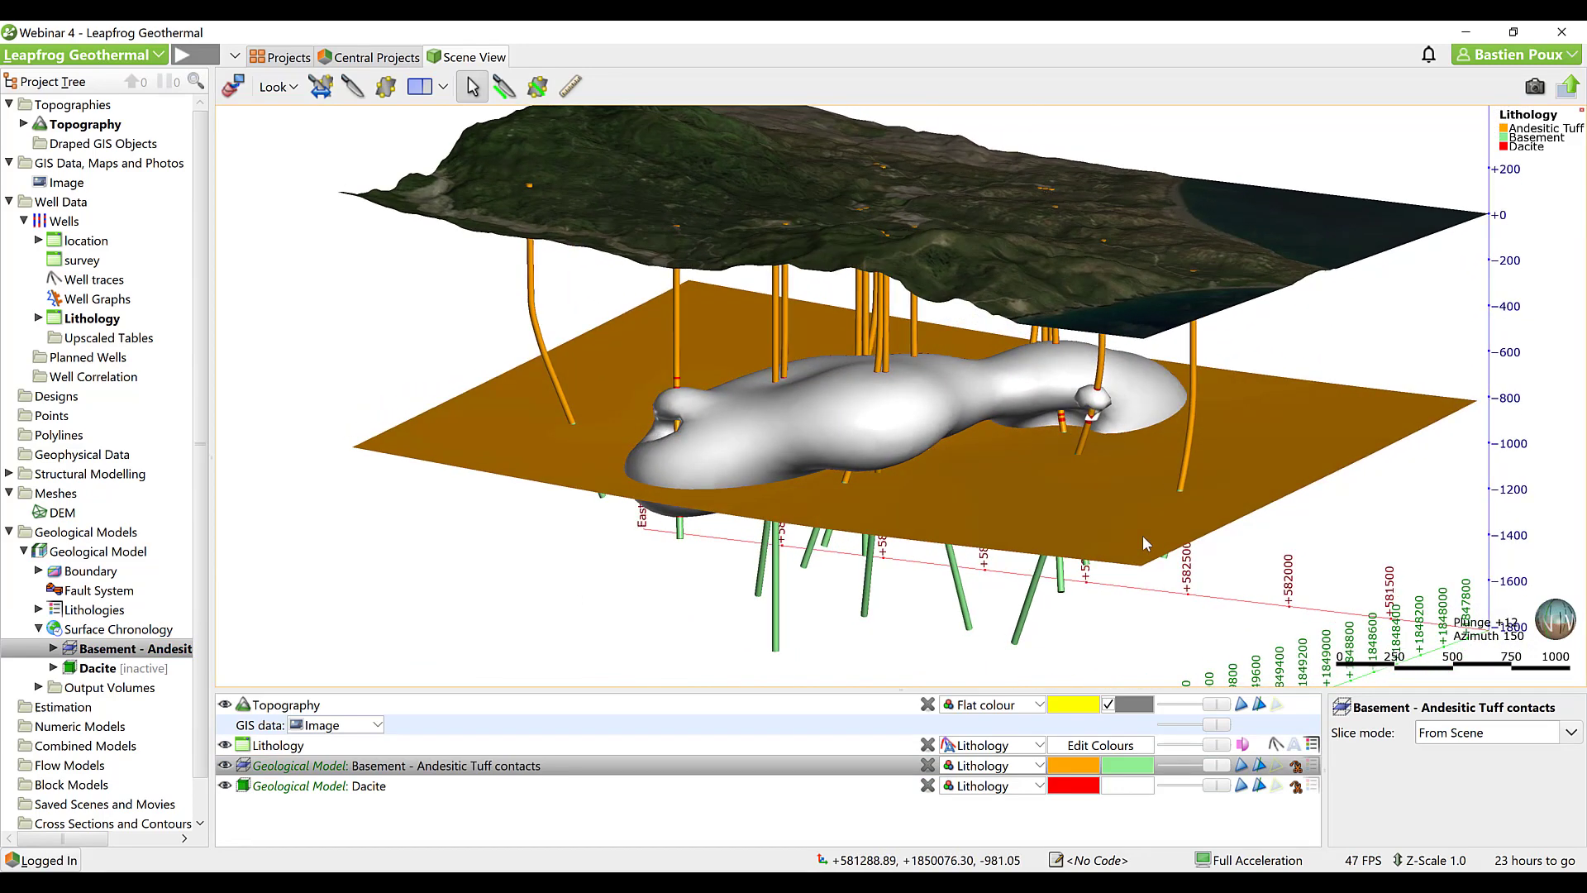
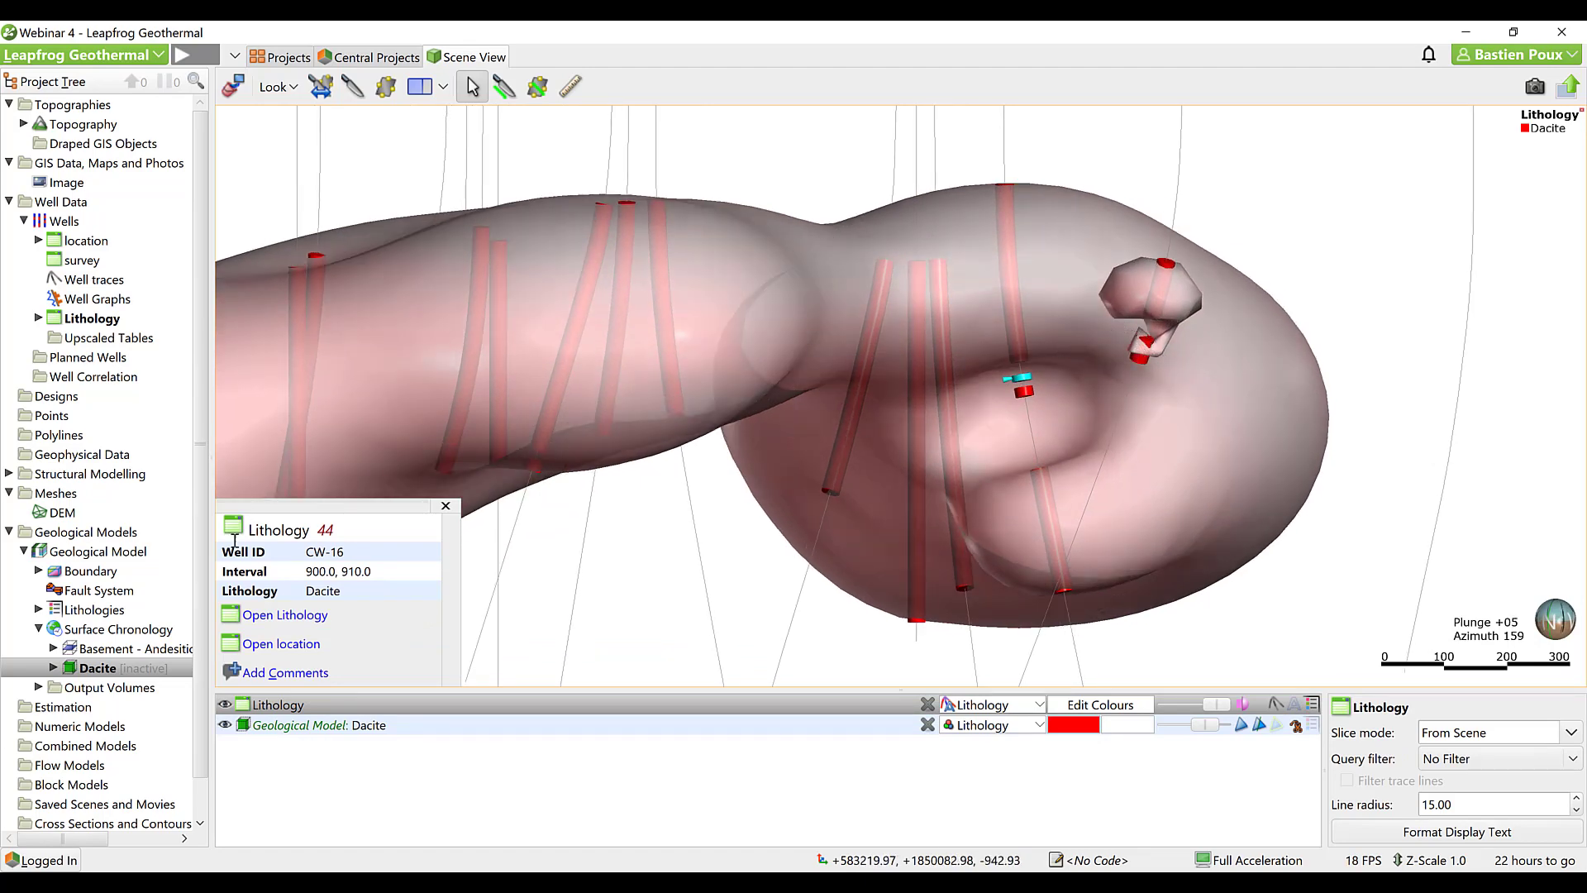
Check the surface resolution in the Geological Model's general settings without changing it.
double_click(88, 552)
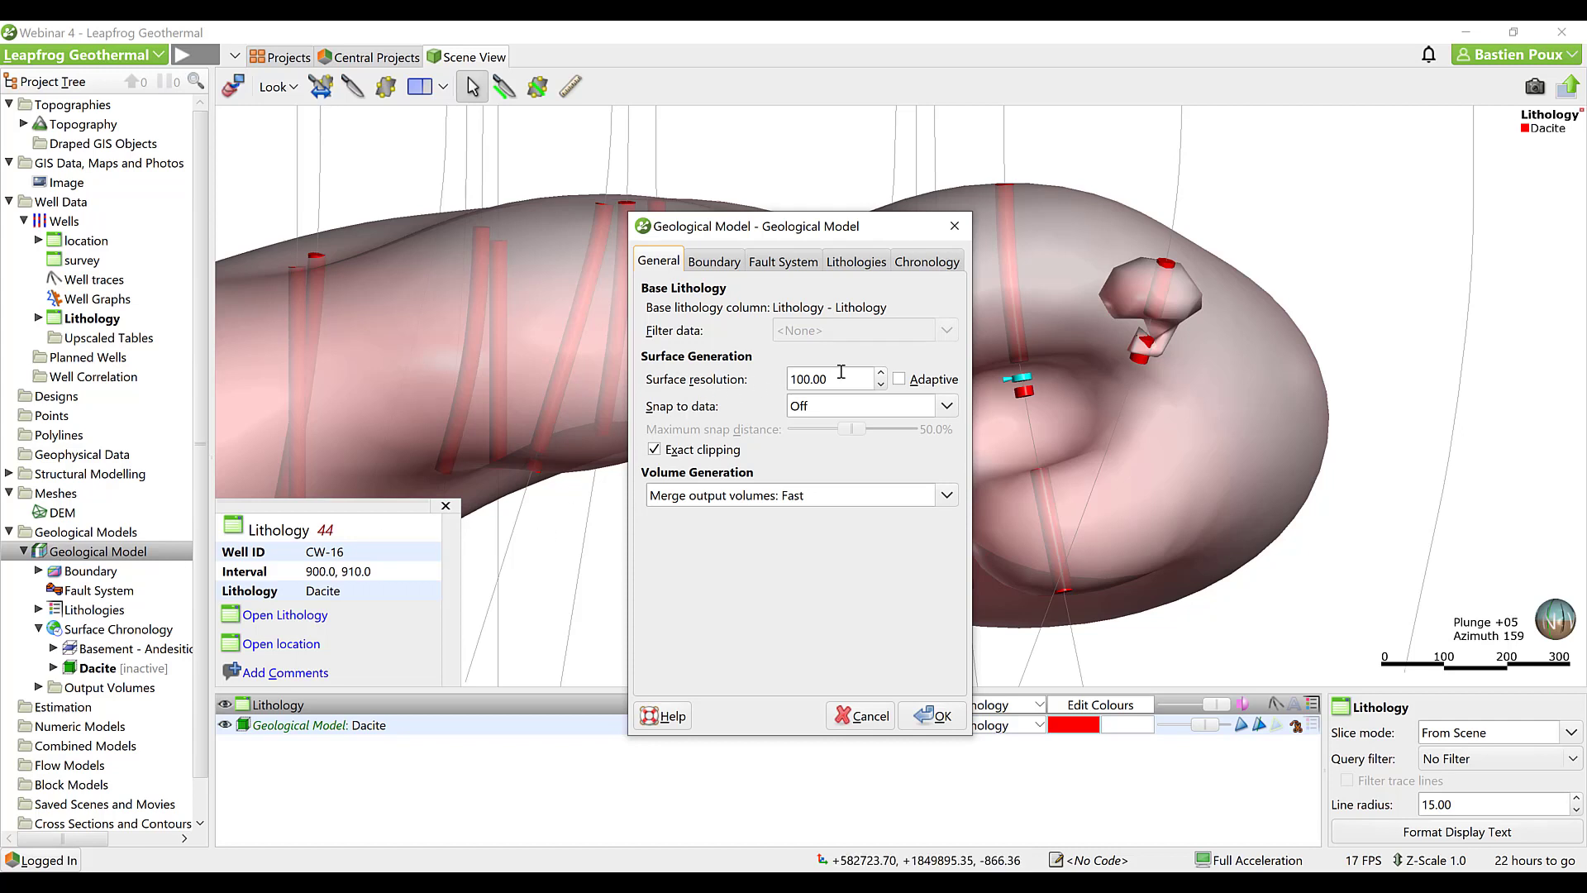
drag(841, 378, 788, 378)
click(954, 227)
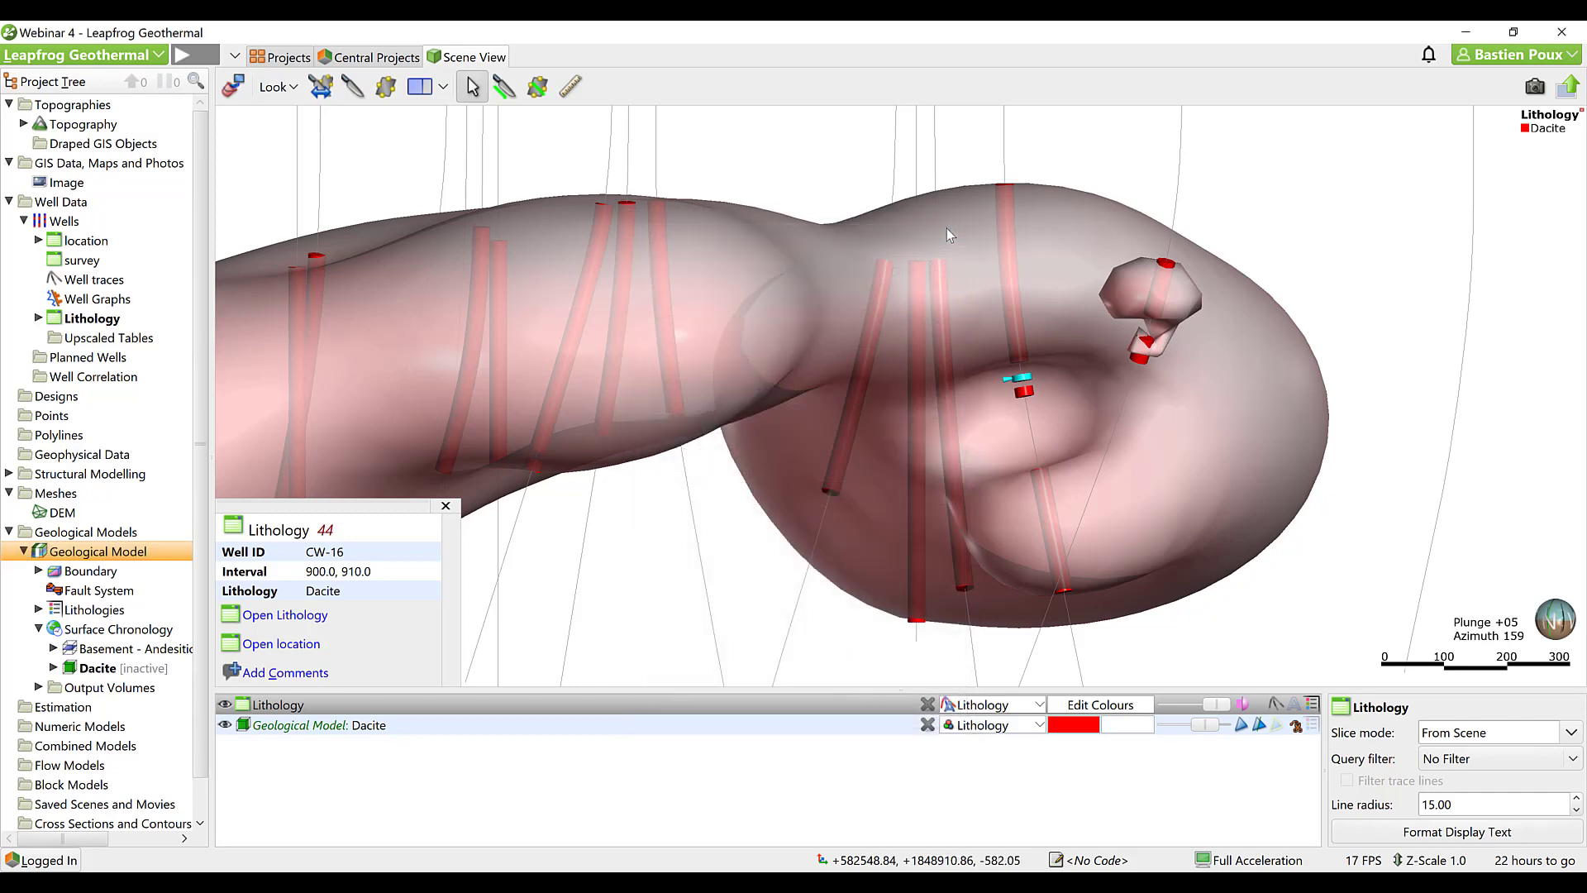
Stop the Dacite surface inheriting its resolution from the geological model and set its surface resolution to 25.
double_click(99, 668)
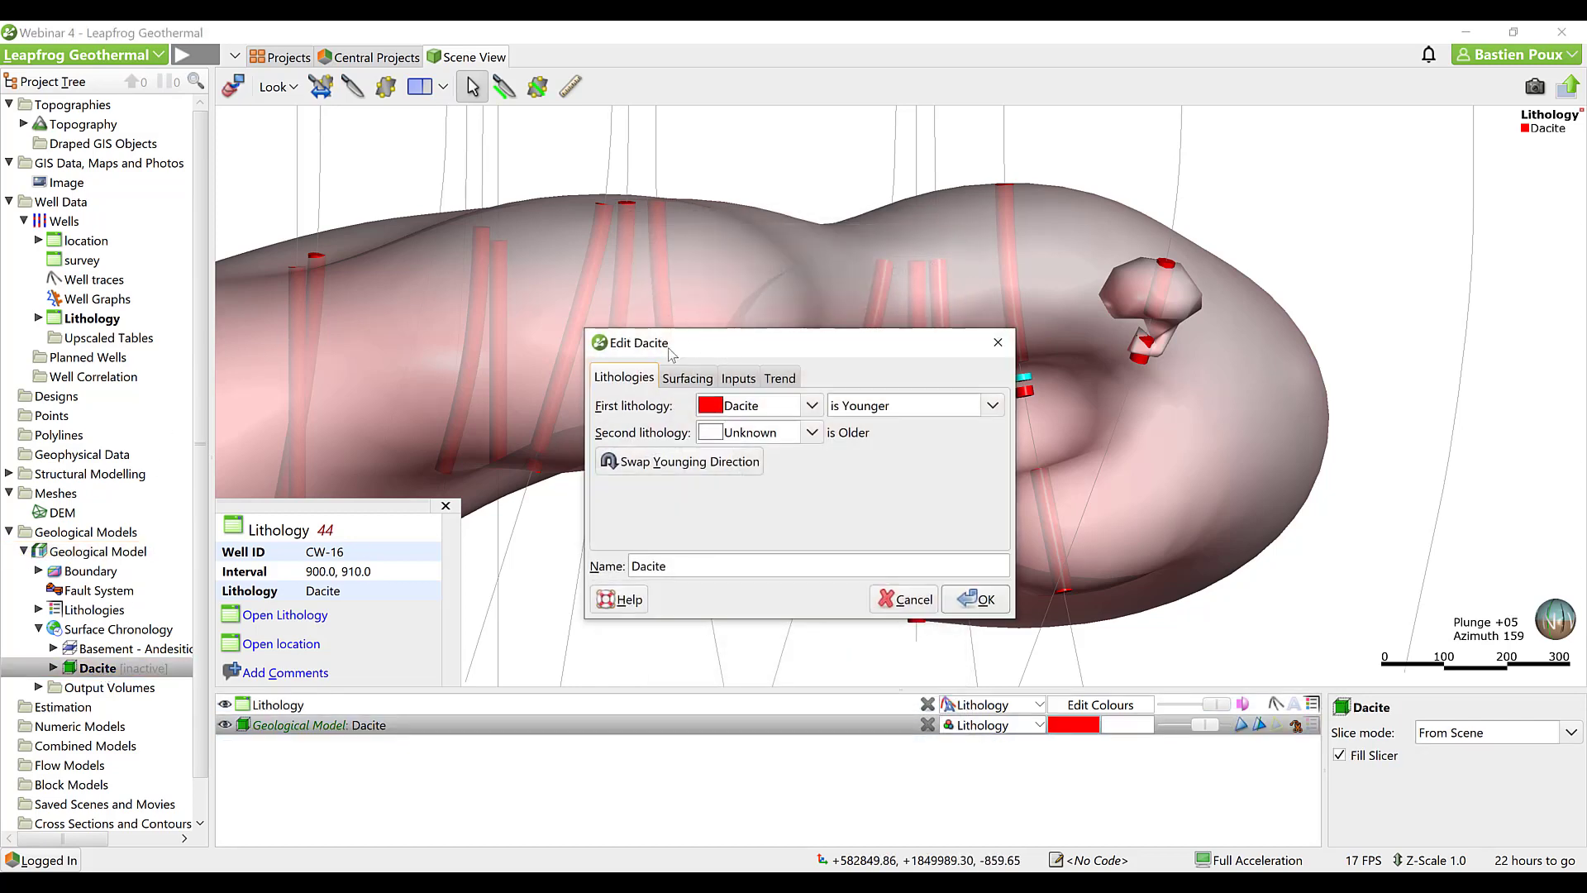
click(675, 382)
drag(694, 349, 594, 208)
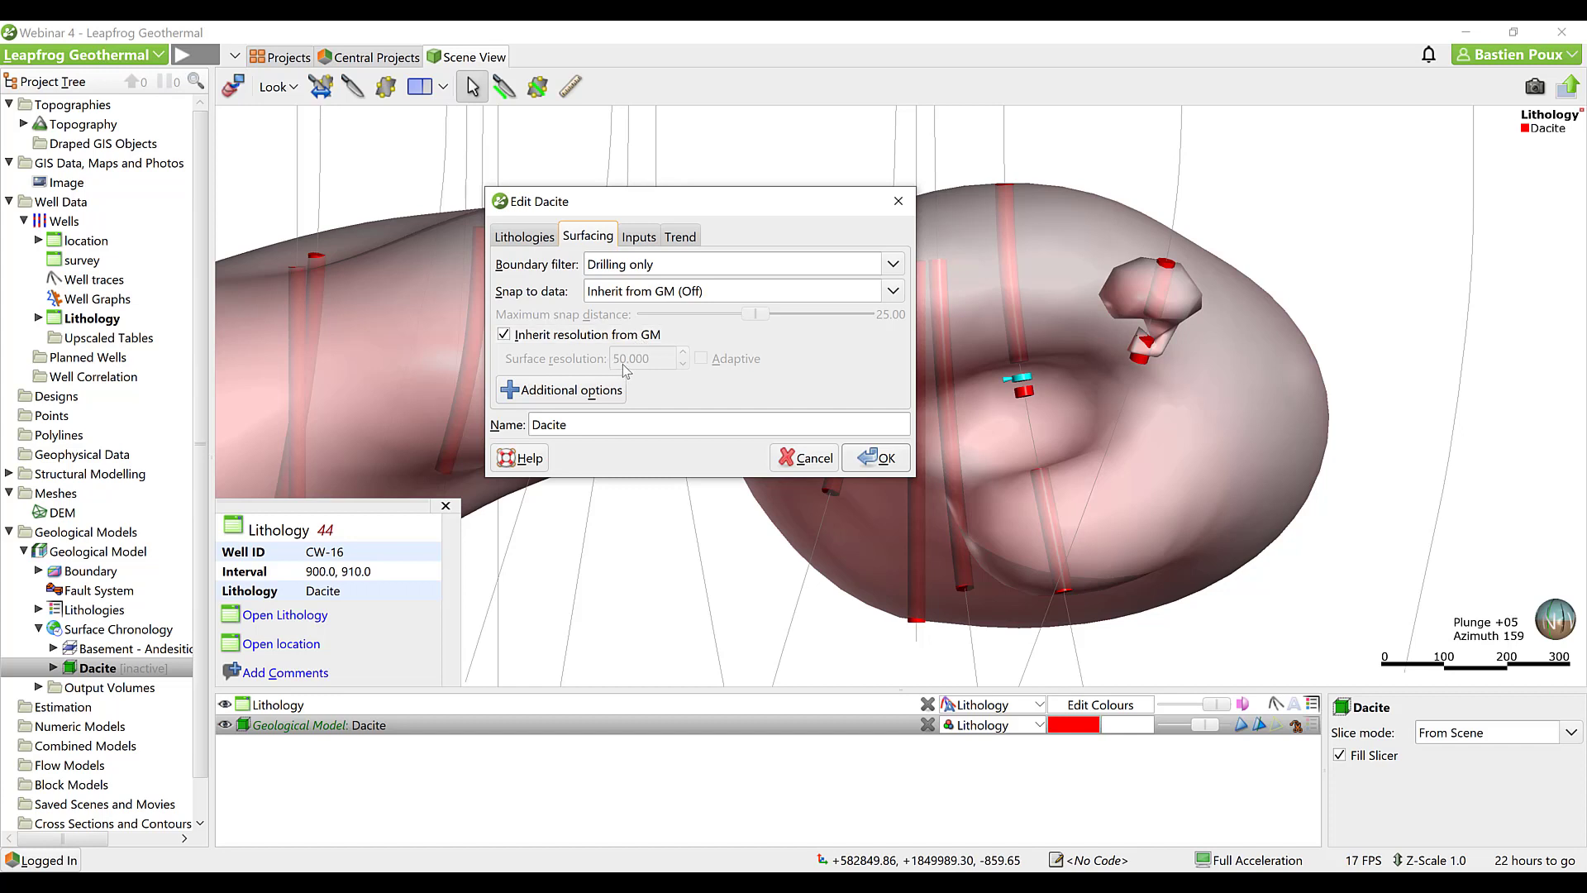
click(504, 334)
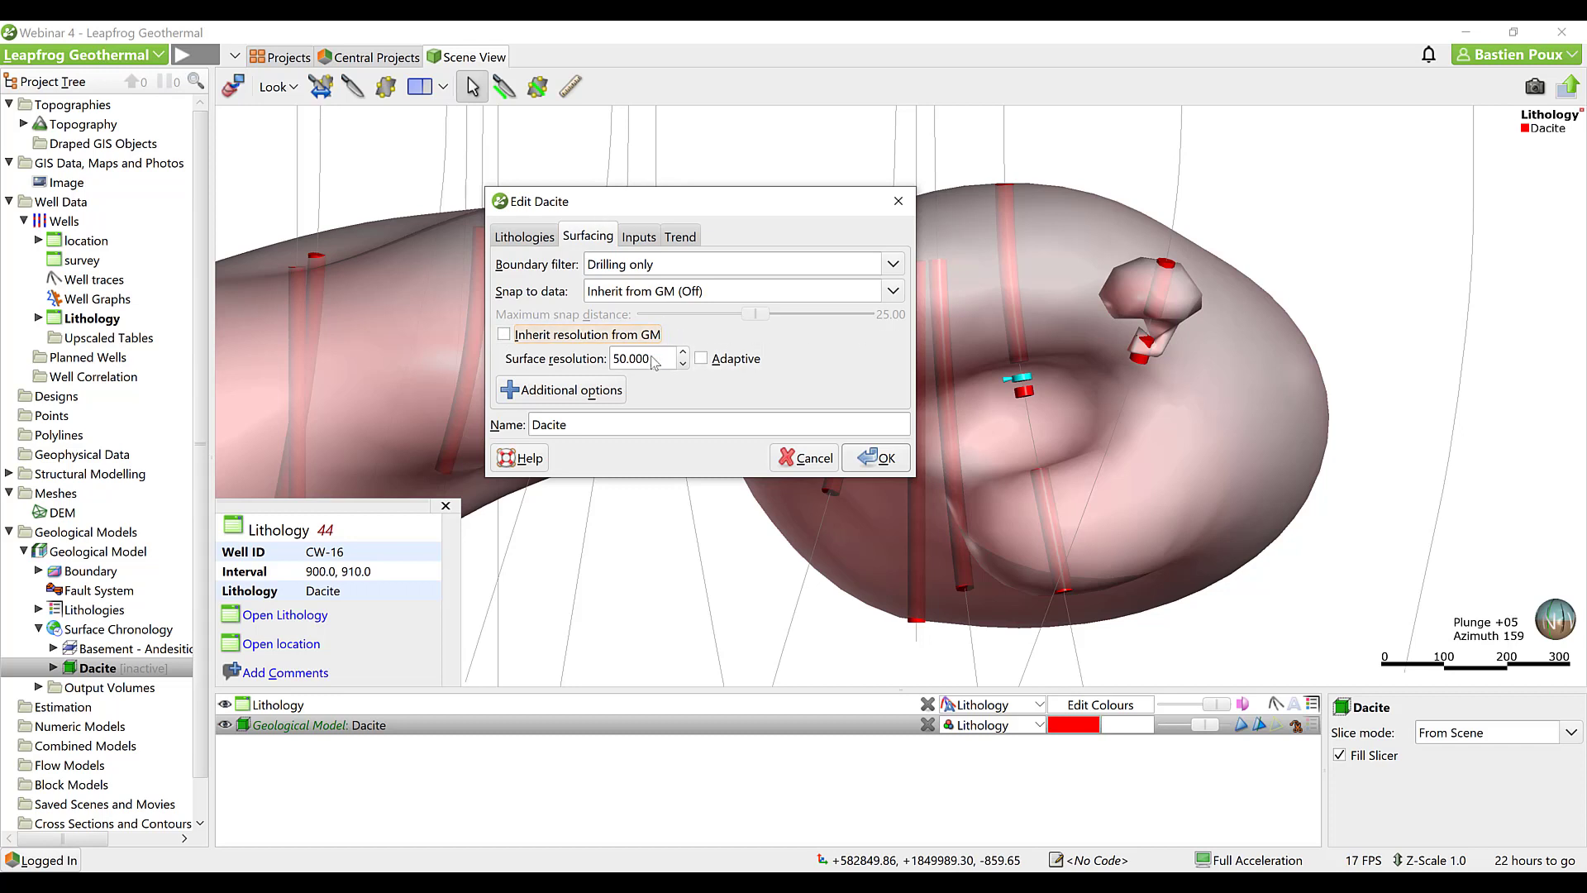
drag(663, 361, 617, 364)
text(25)
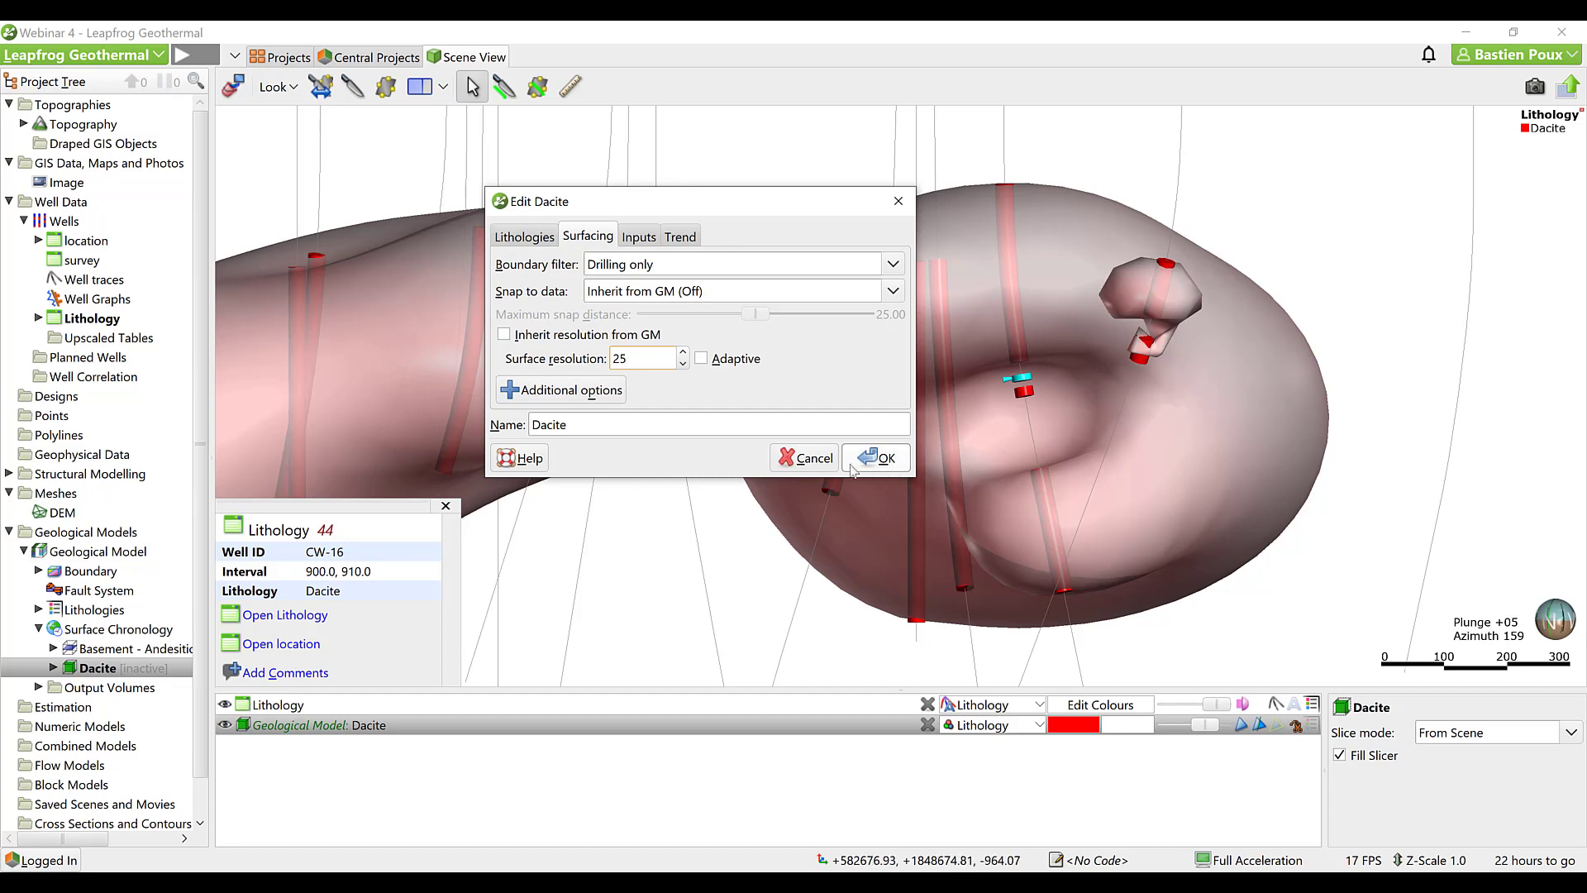
click(875, 458)
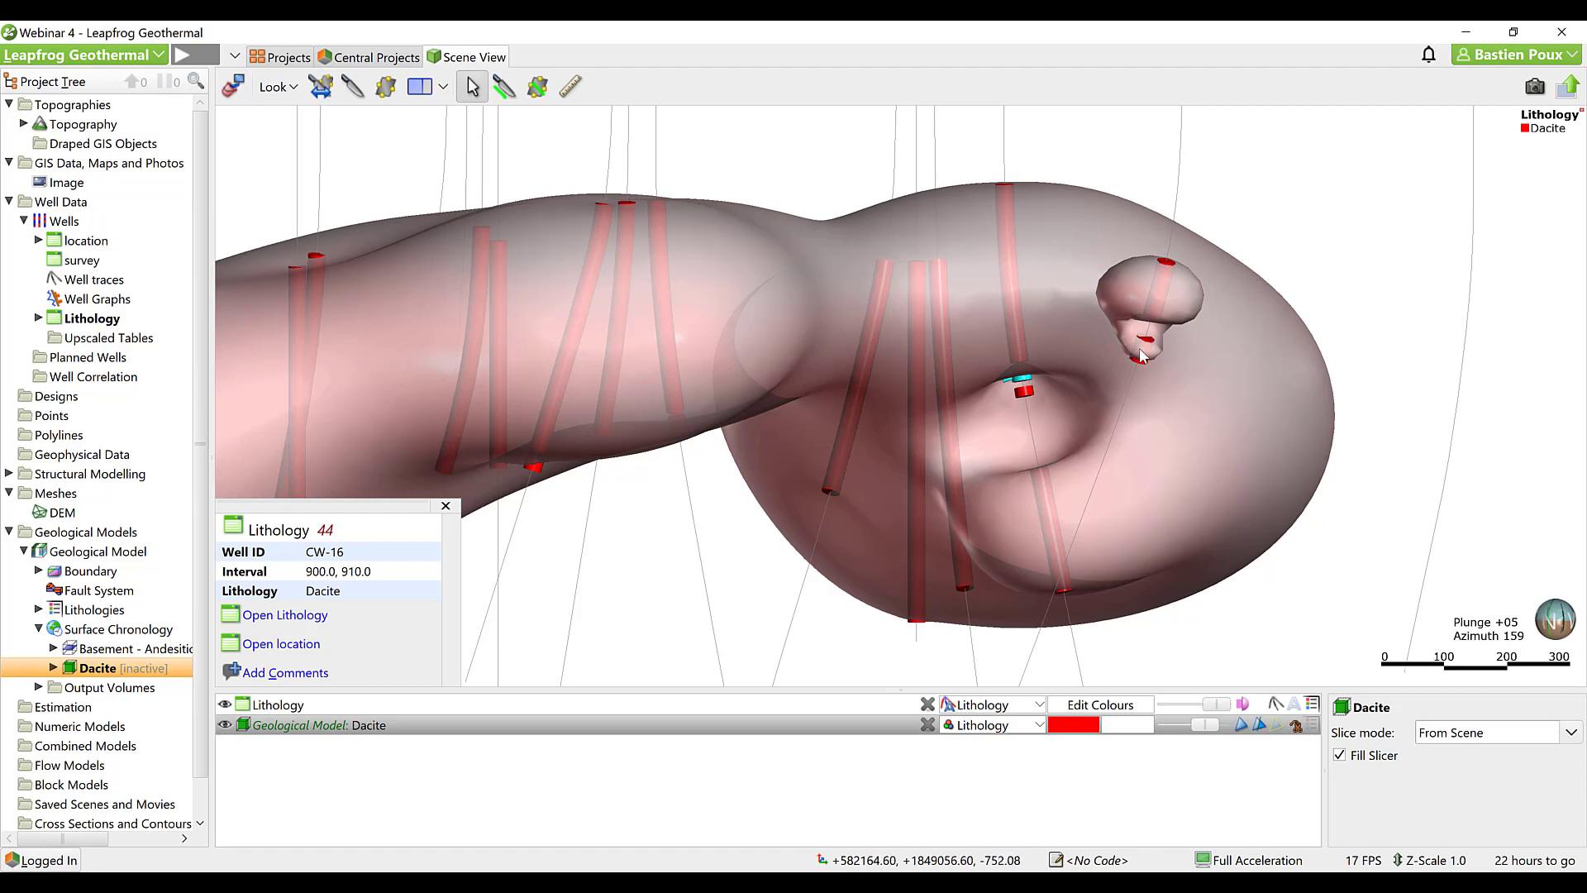
Inspect how the refined Dacite surface fits the well intervals, looking closely at its underside.
scroll(1141, 355, down, 5)
scroll(979, 414, down, 2)
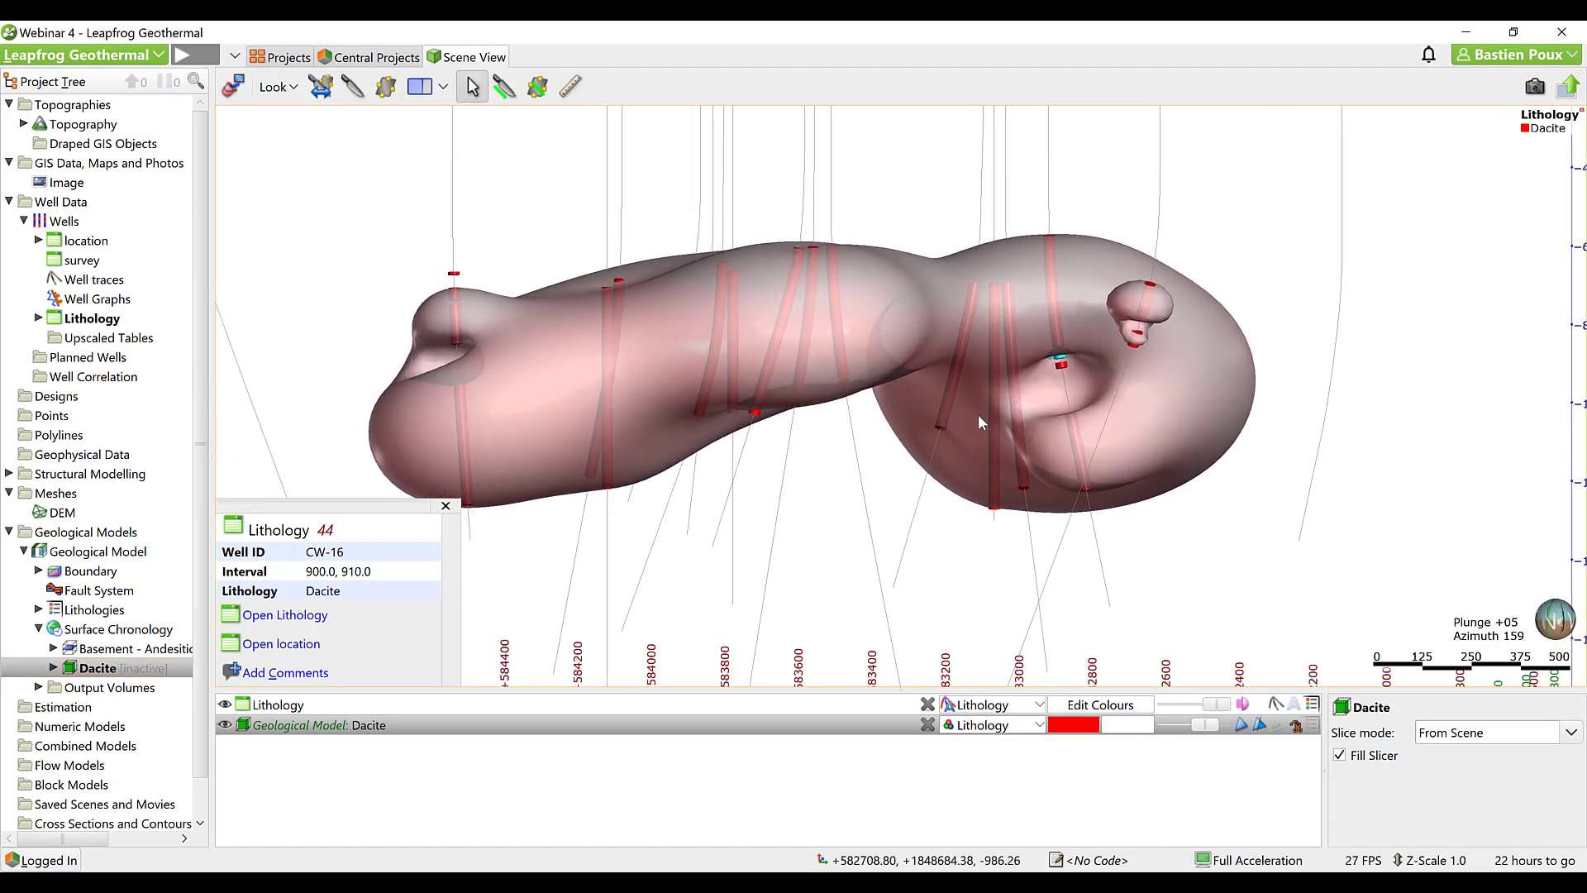
click(446, 505)
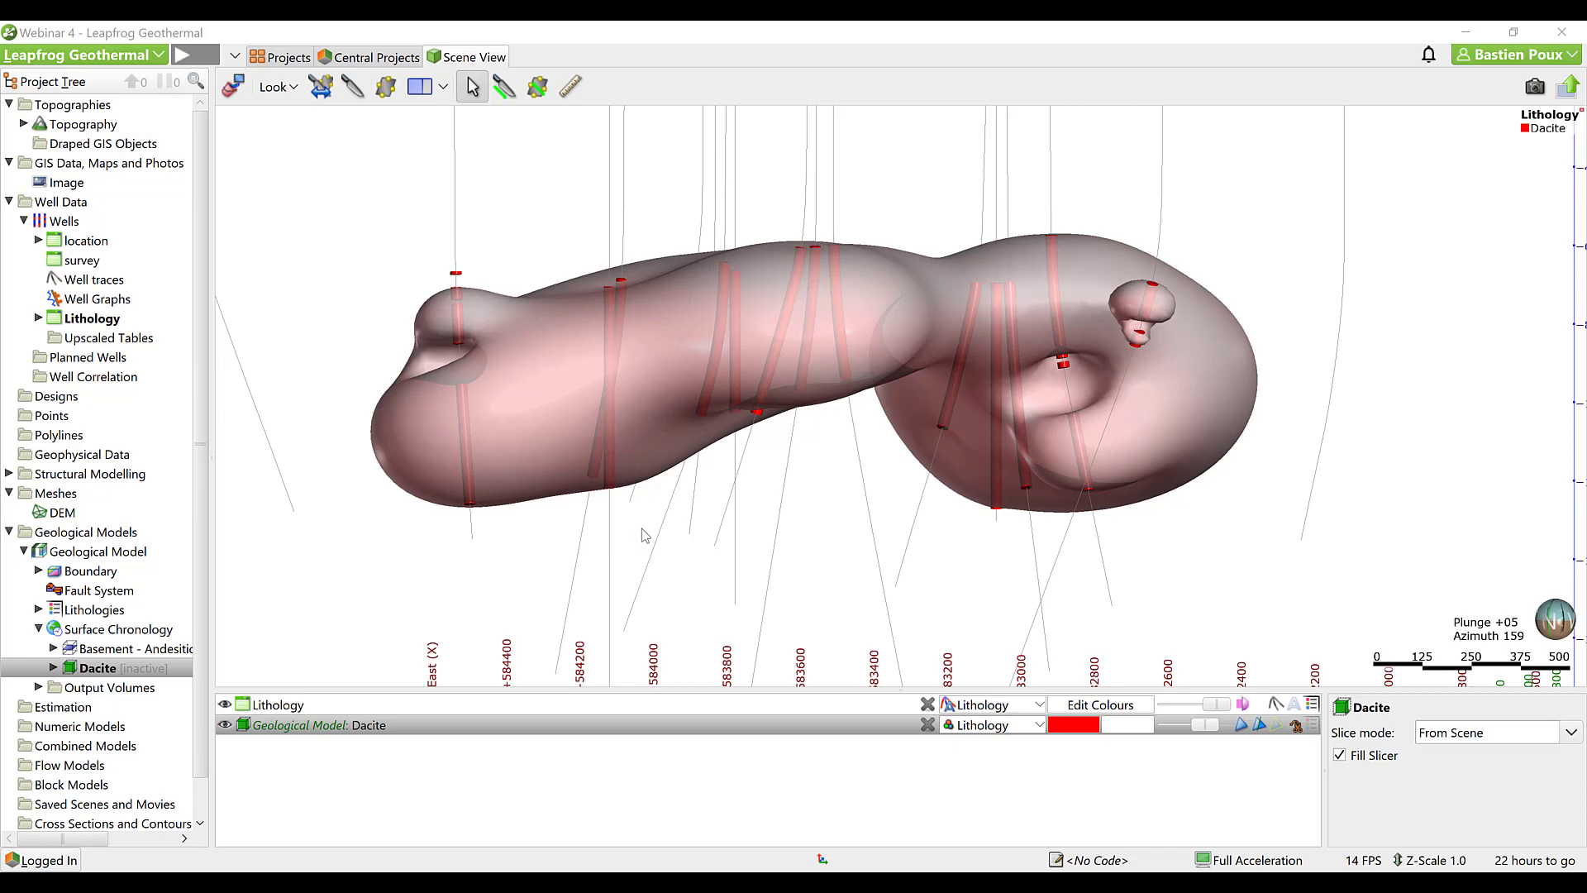
drag(641, 527, 654, 491)
scroll(770, 323, up, 6)
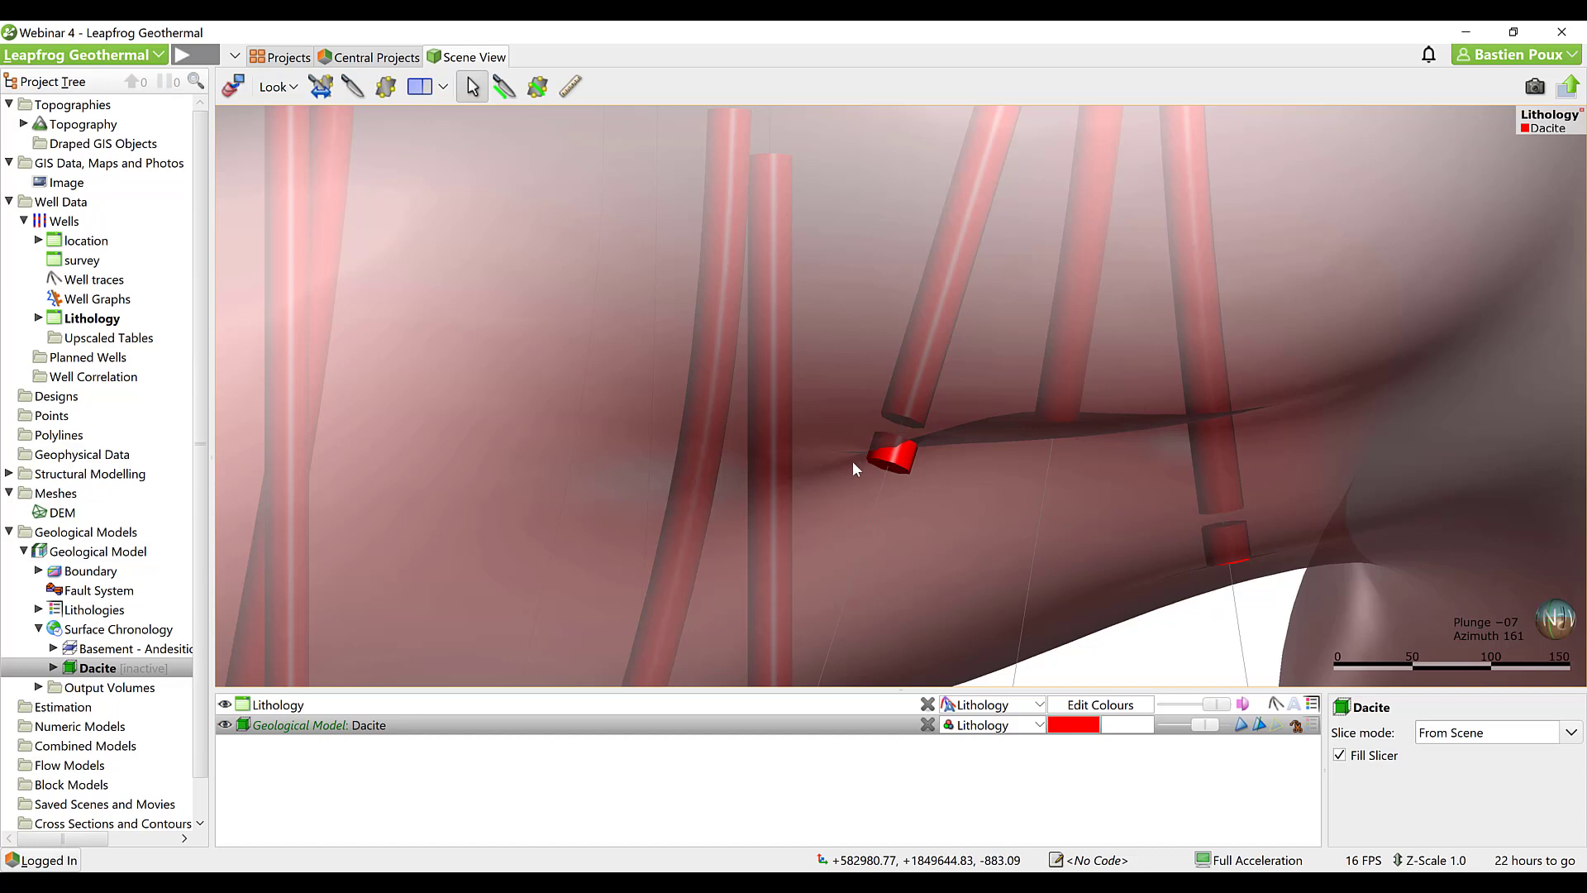
Review the Geological Model's snap to data options, leaving the setting at Off.
double_click(93, 554)
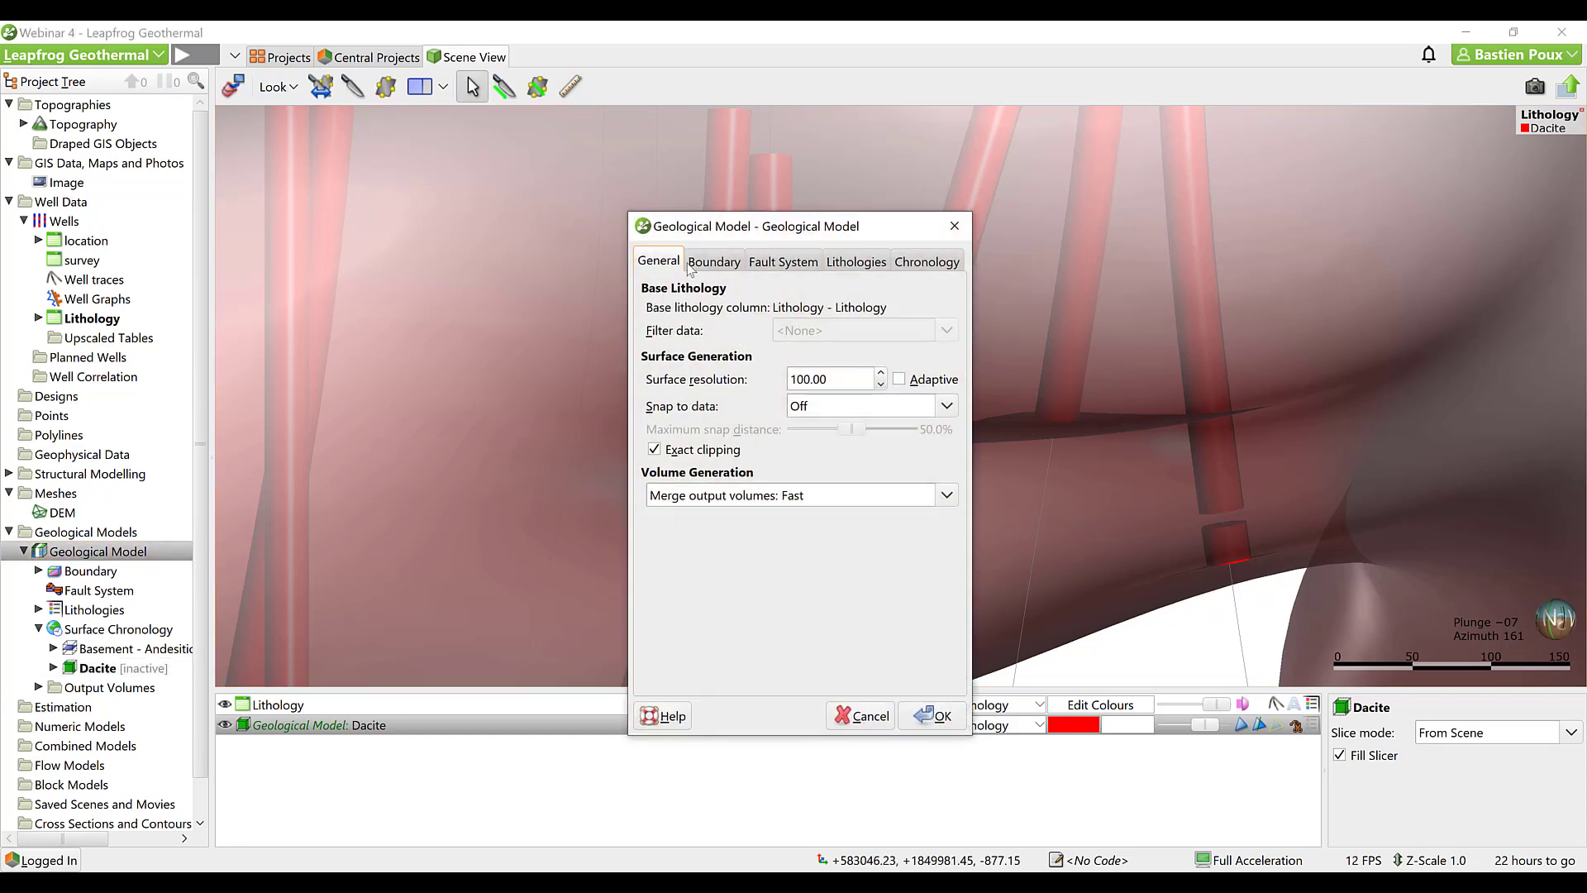
click(826, 410)
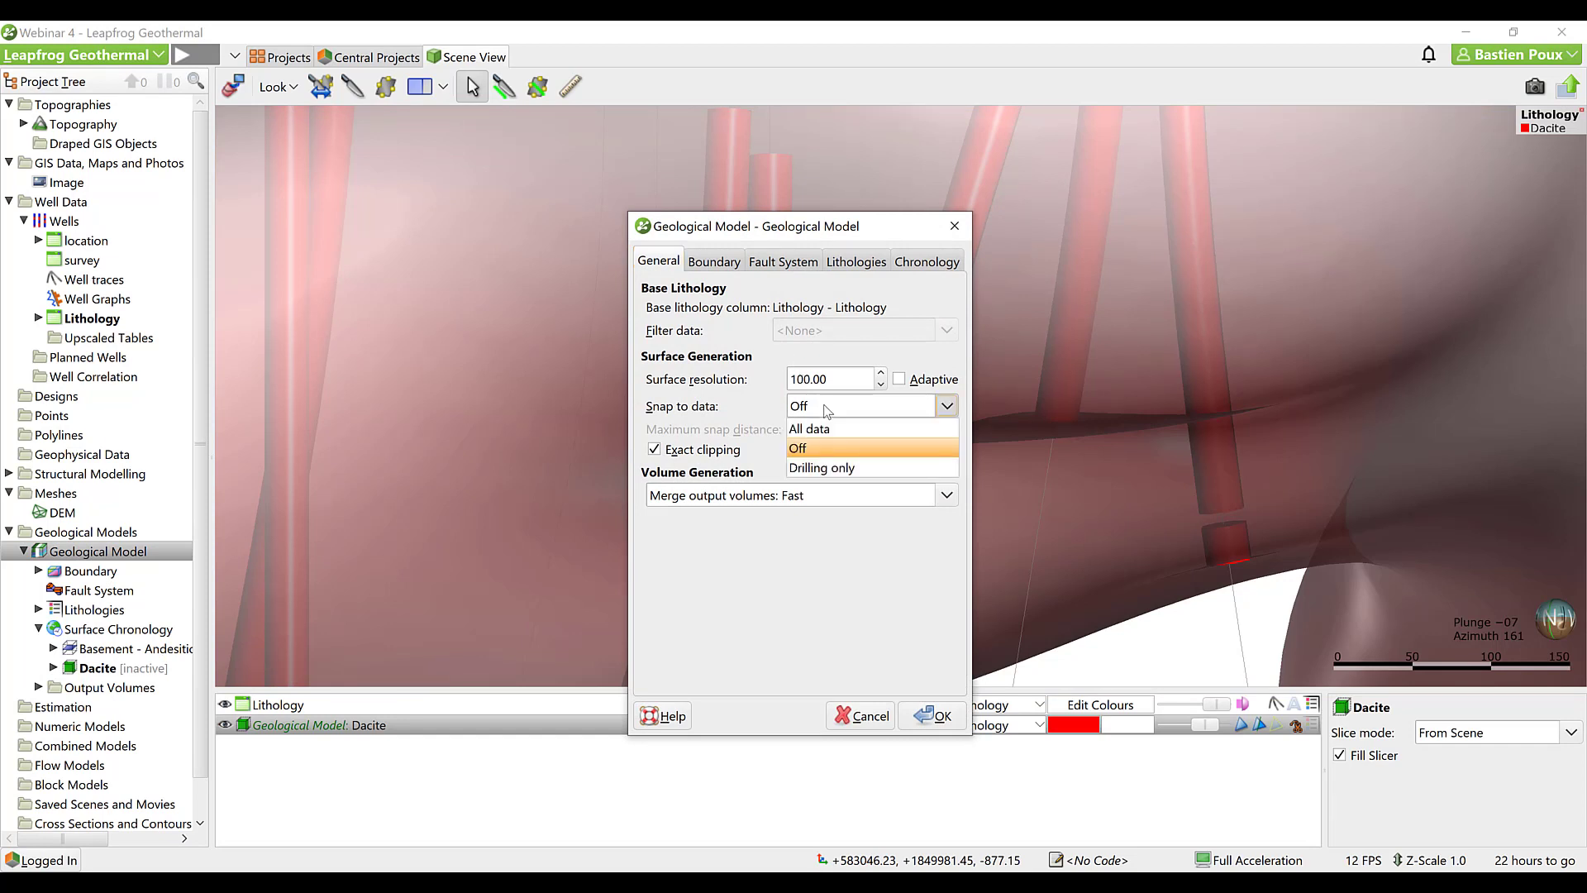
click(763, 416)
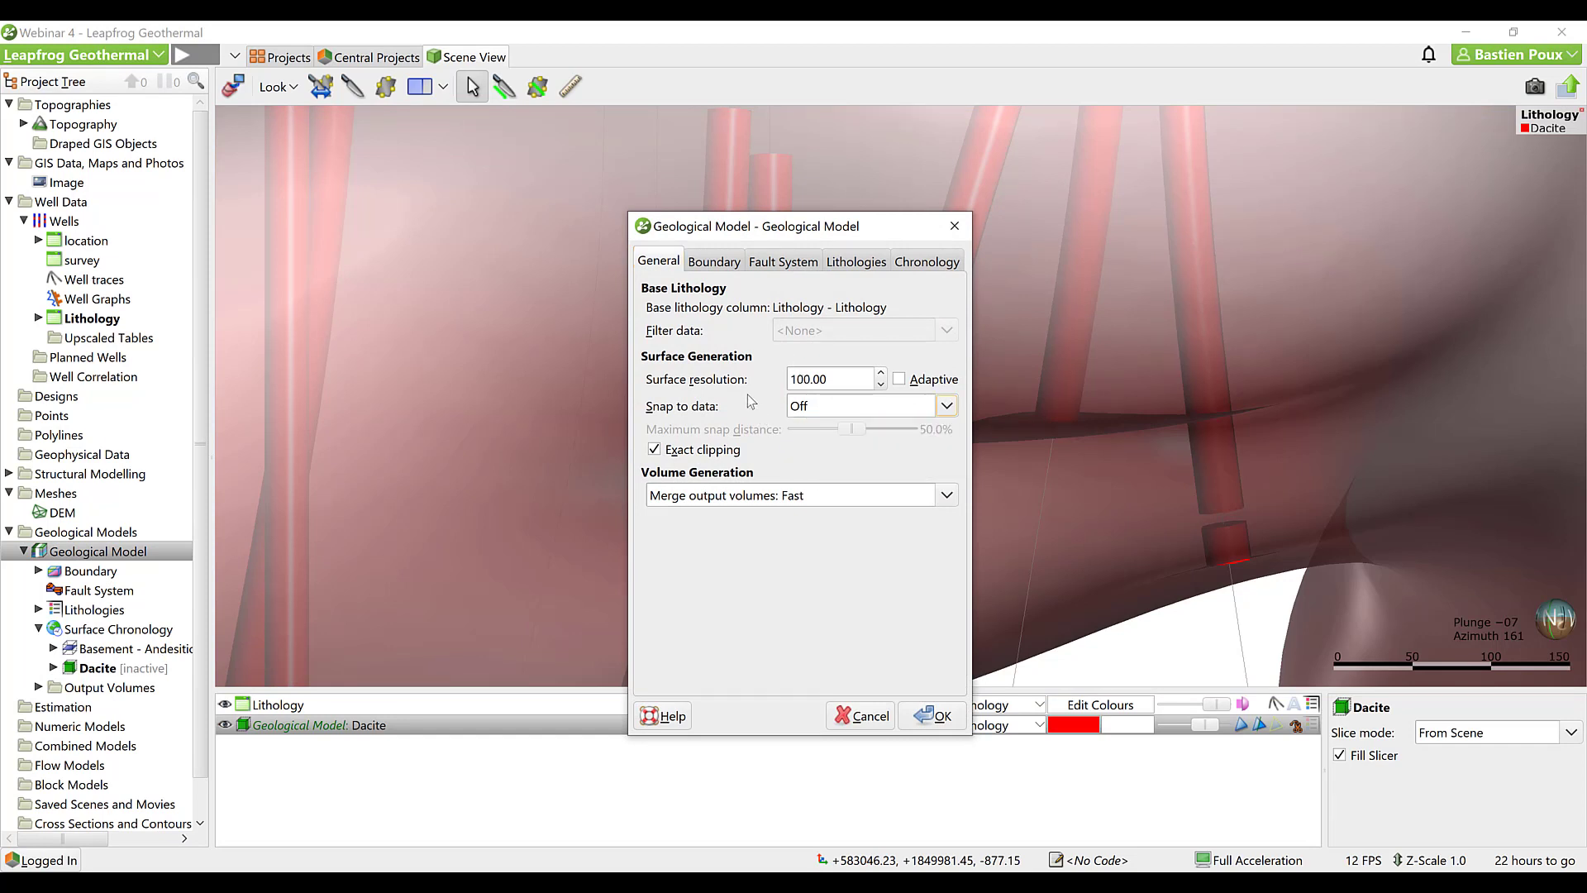
click(932, 716)
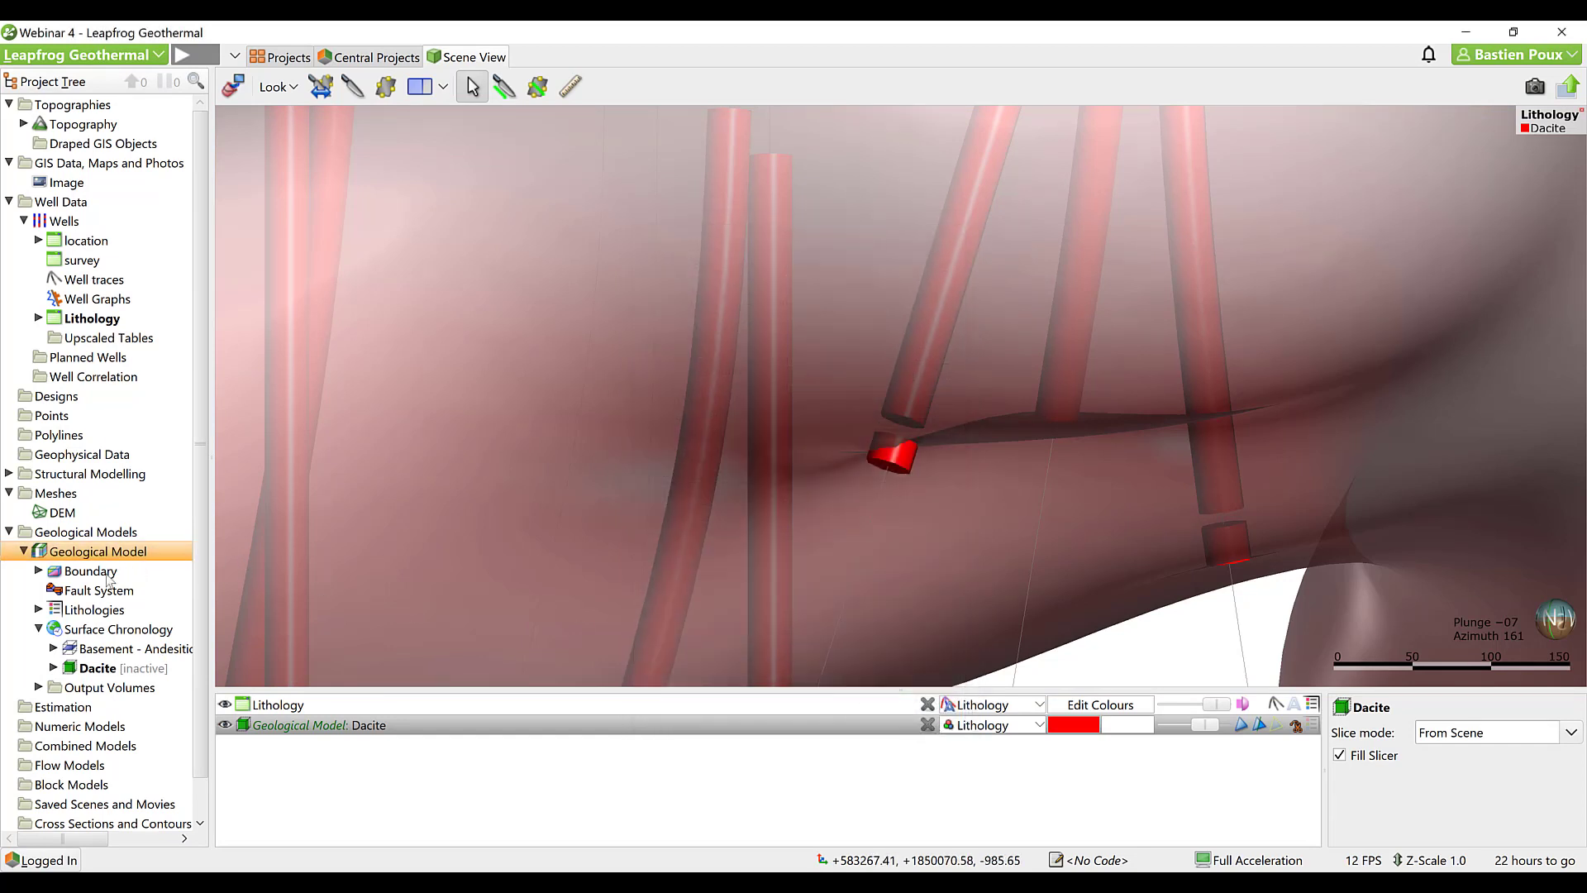
Snap the Dacite surface to Drilling only with a maximum snap distance of 25, and check it with the well lithology hidden.
double_click(94, 669)
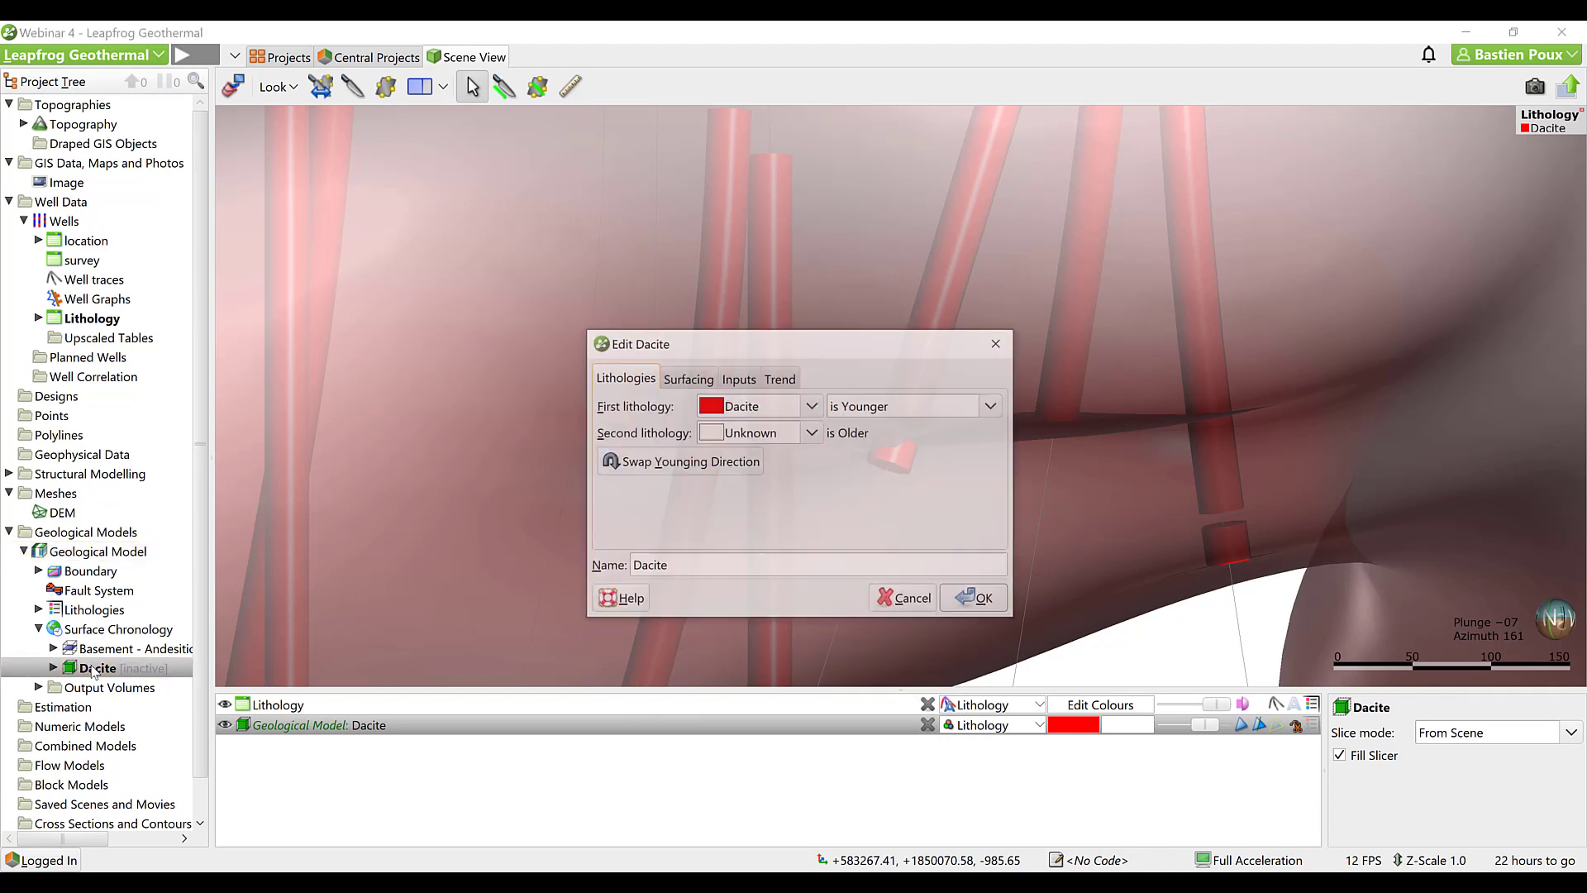
click(681, 378)
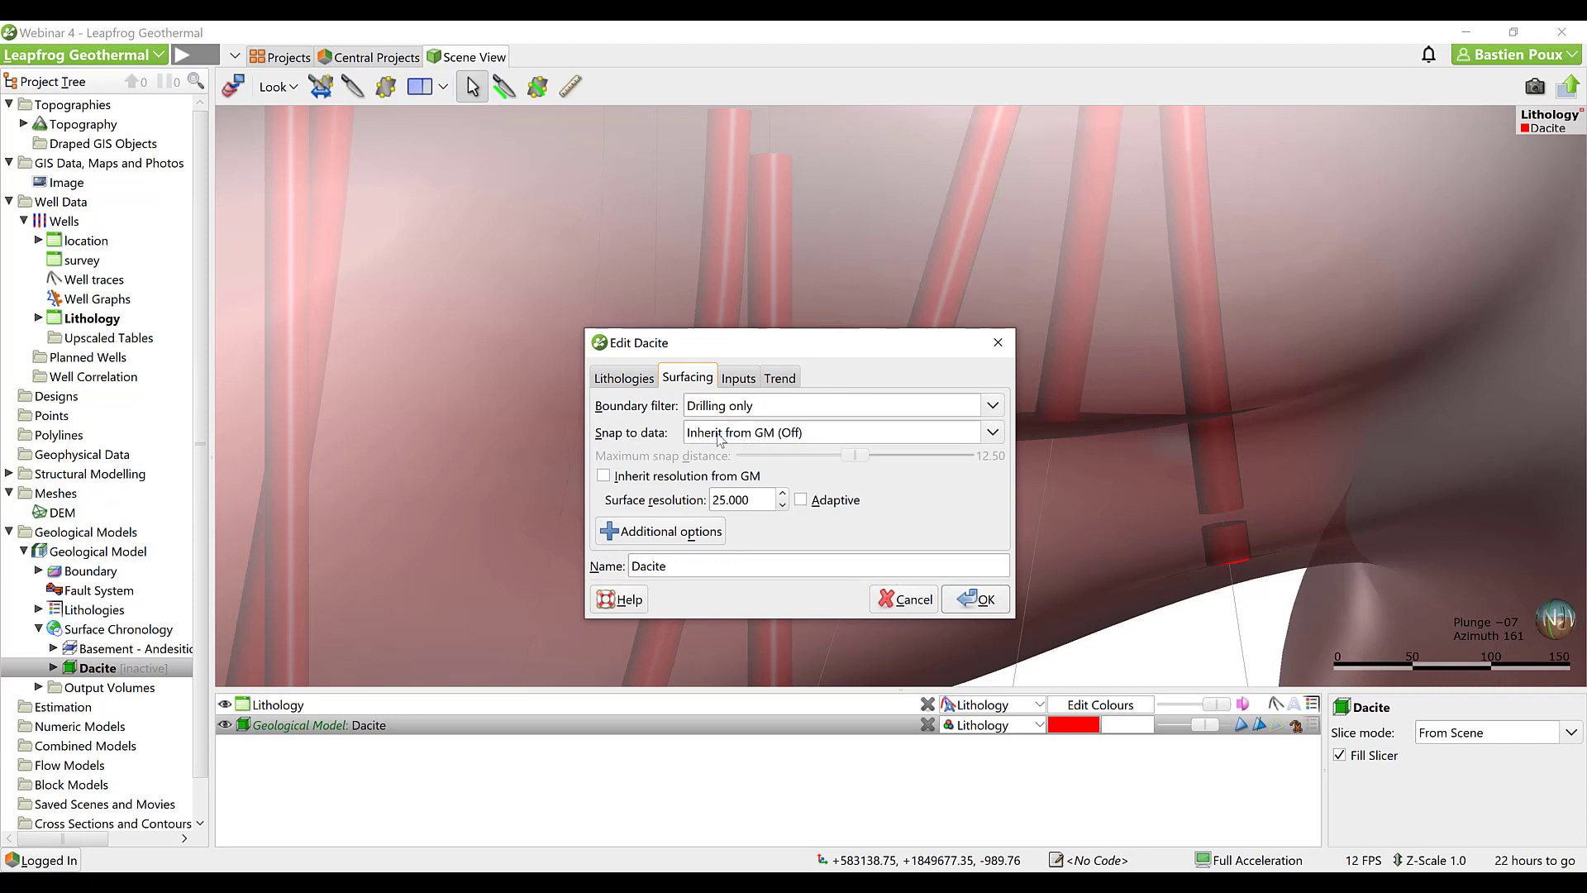
click(809, 437)
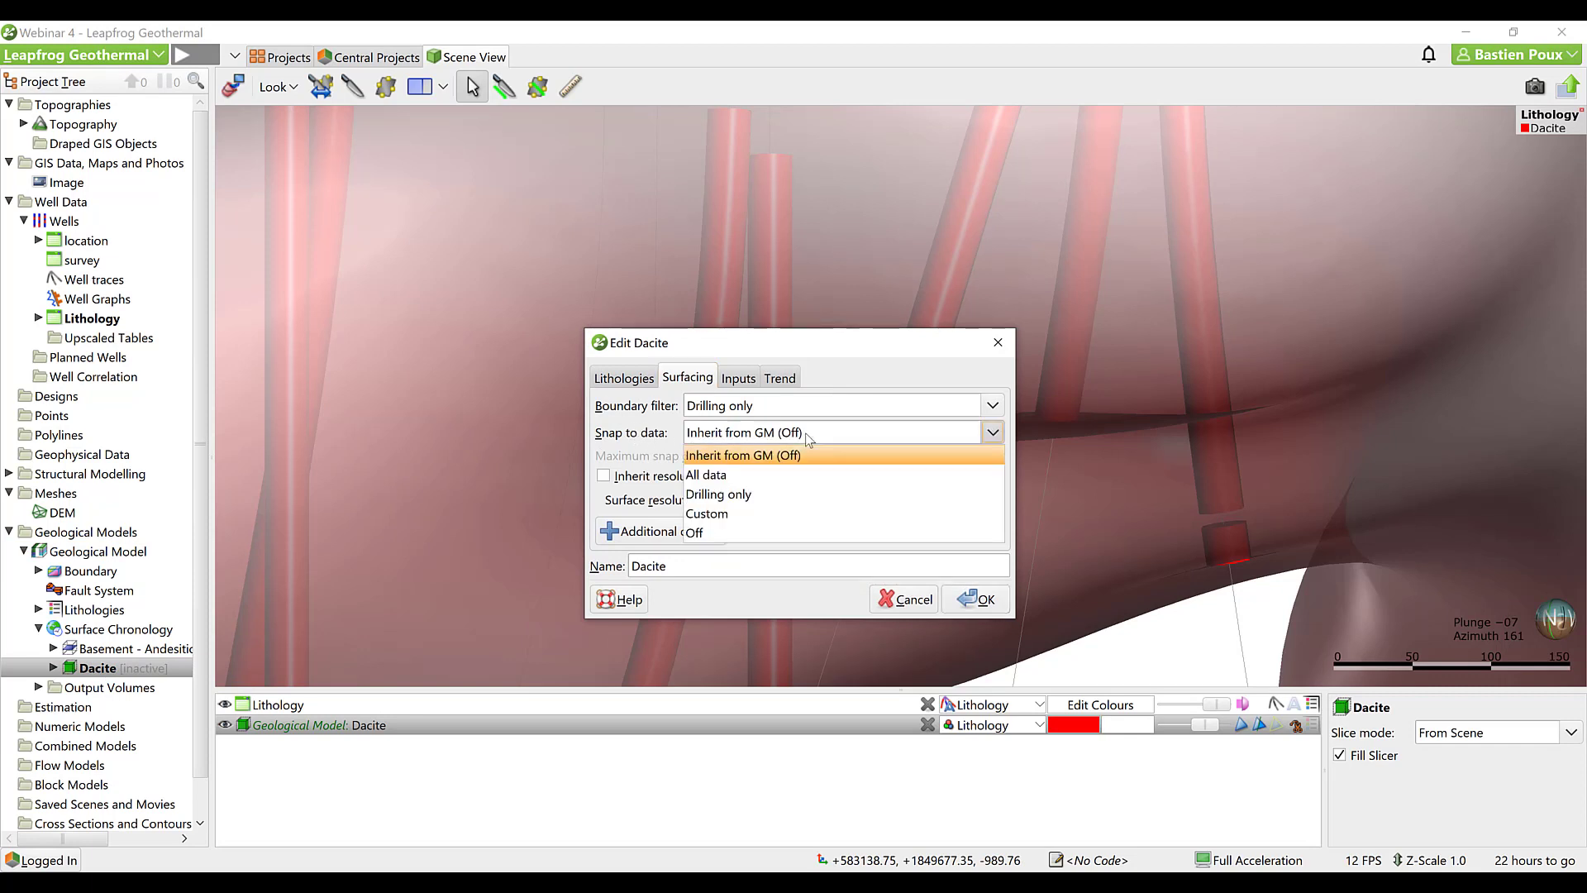
click(783, 494)
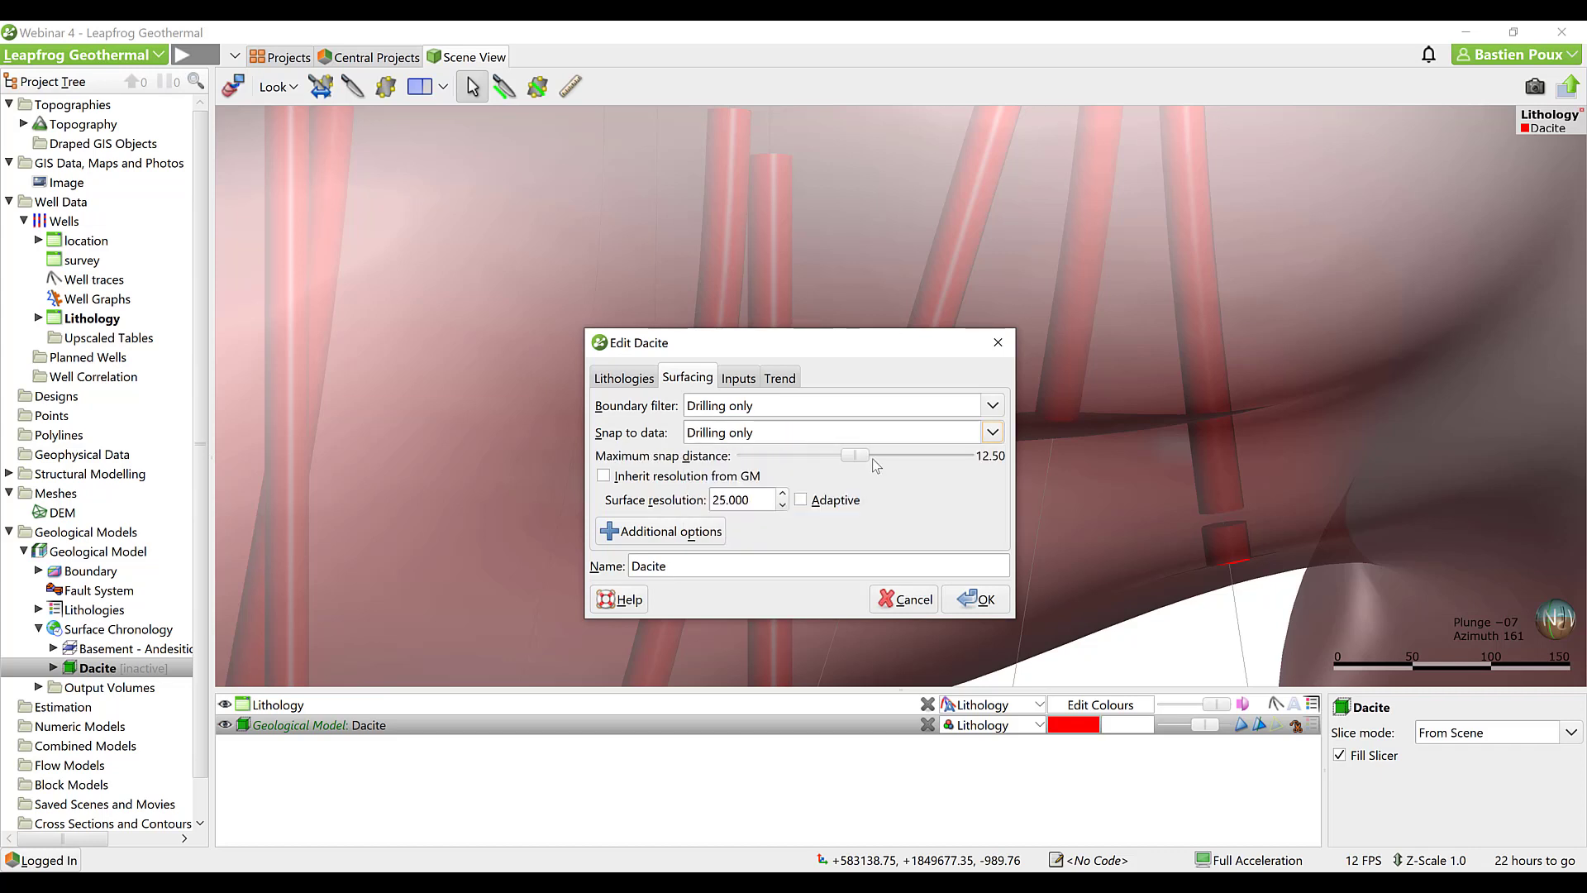
drag(856, 456, 990, 460)
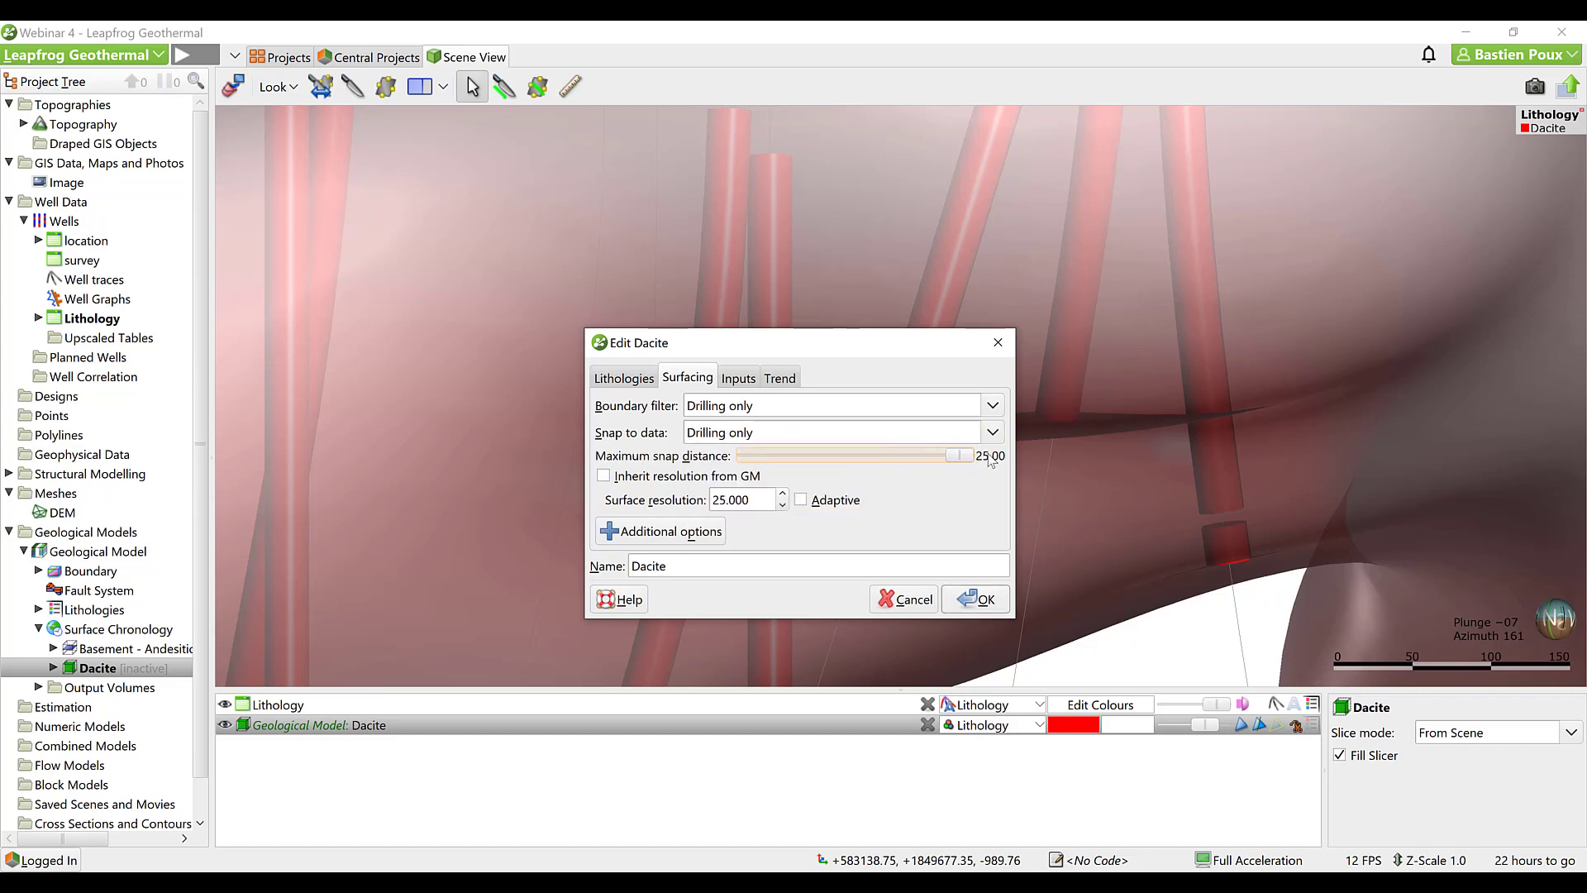
click(977, 598)
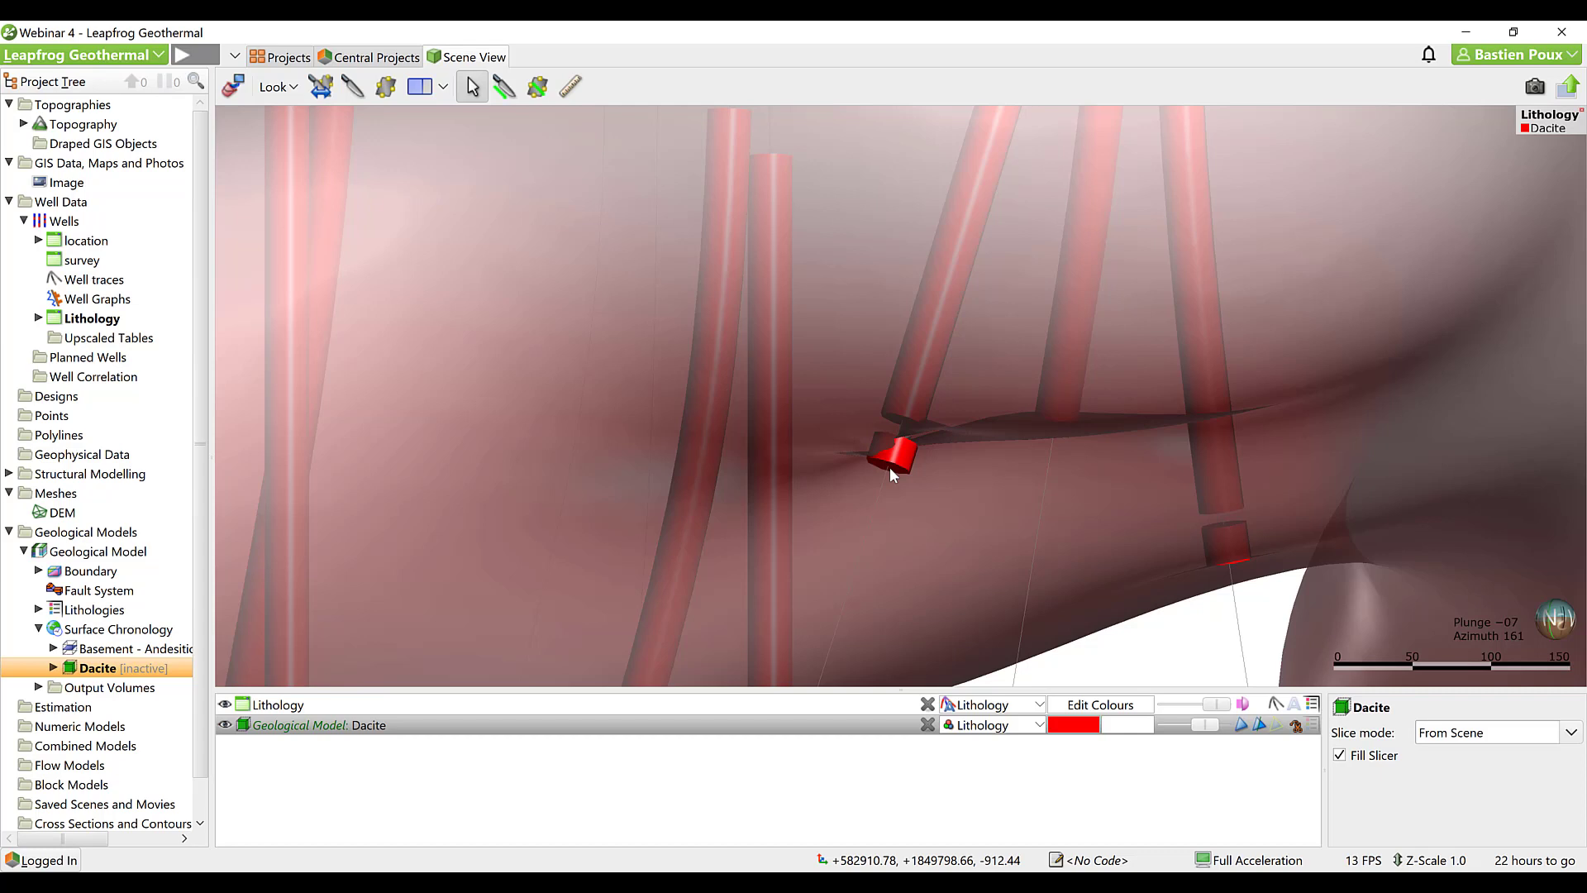
click(224, 706)
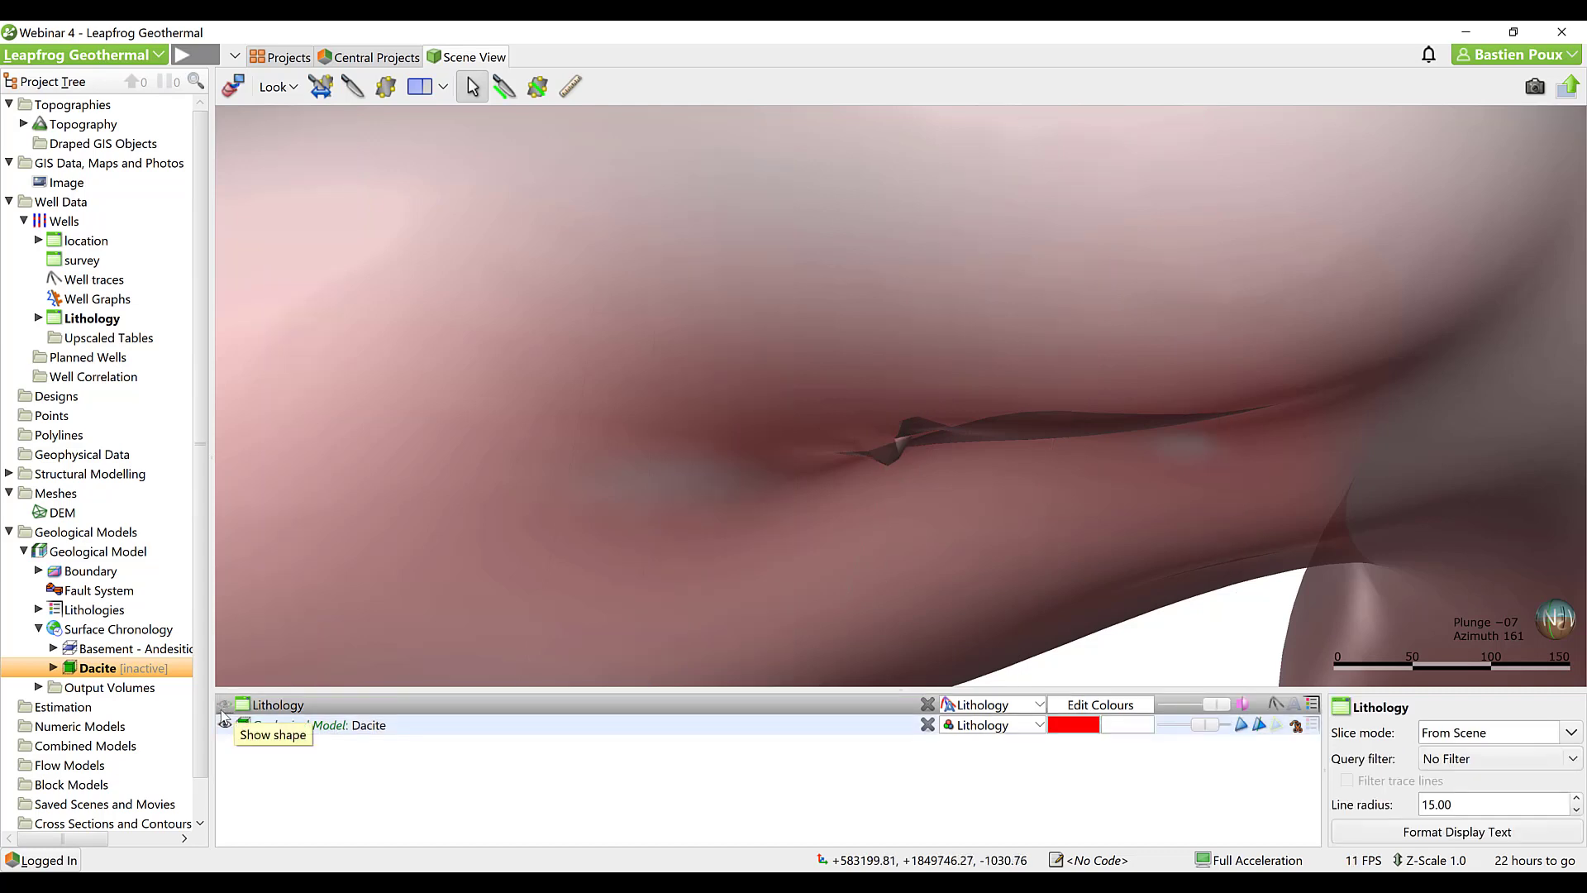
click(223, 708)
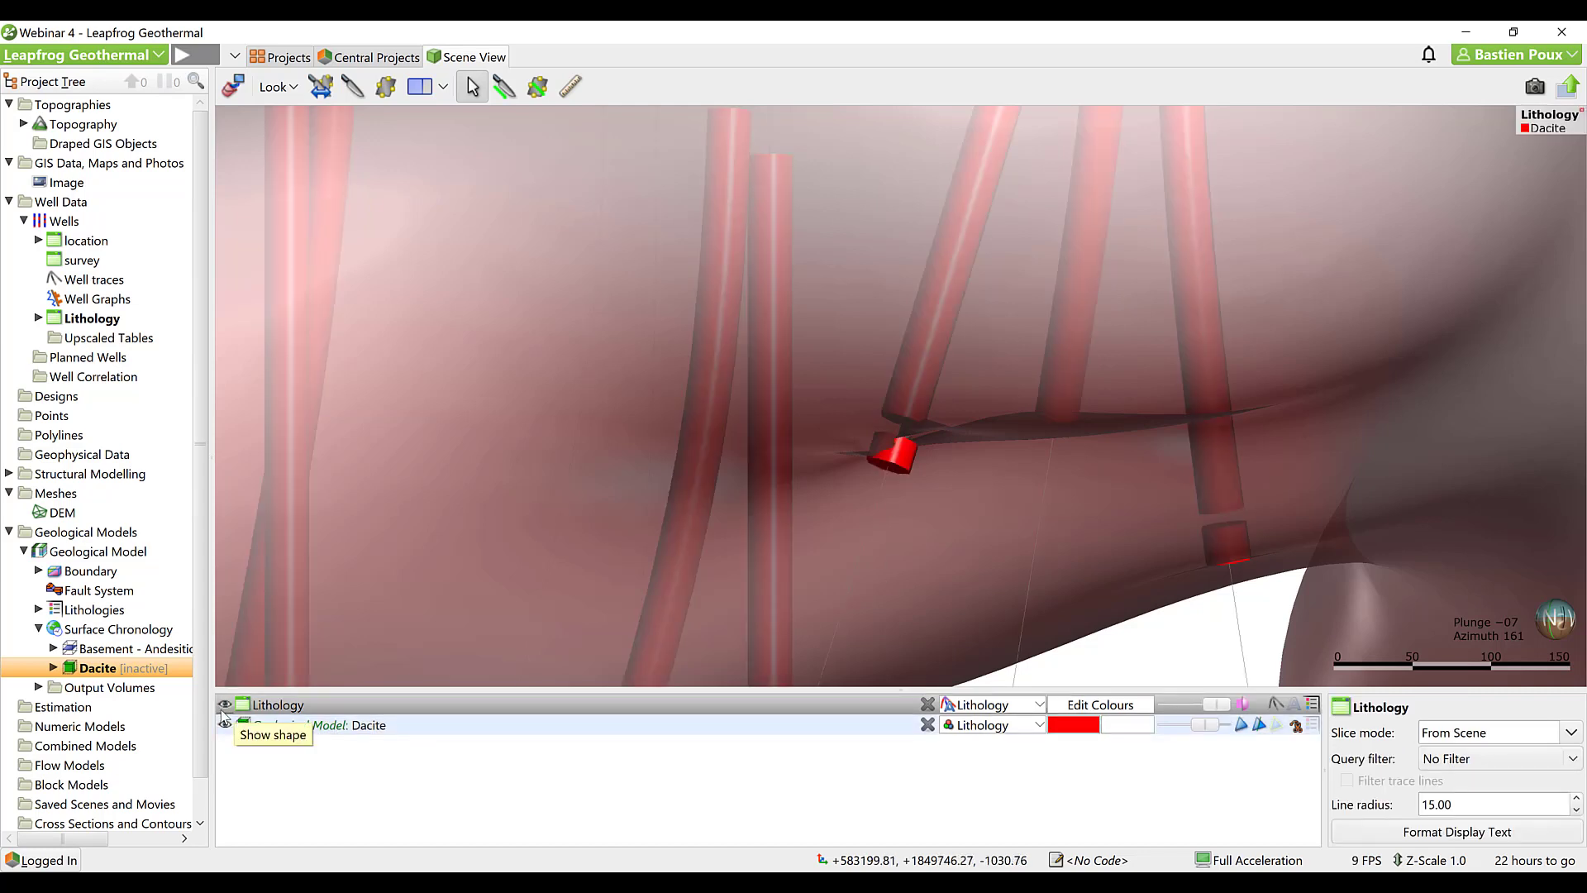
Return the Dacite surface's snap to data setting to Inherit from GM (Off).
double_click(97, 668)
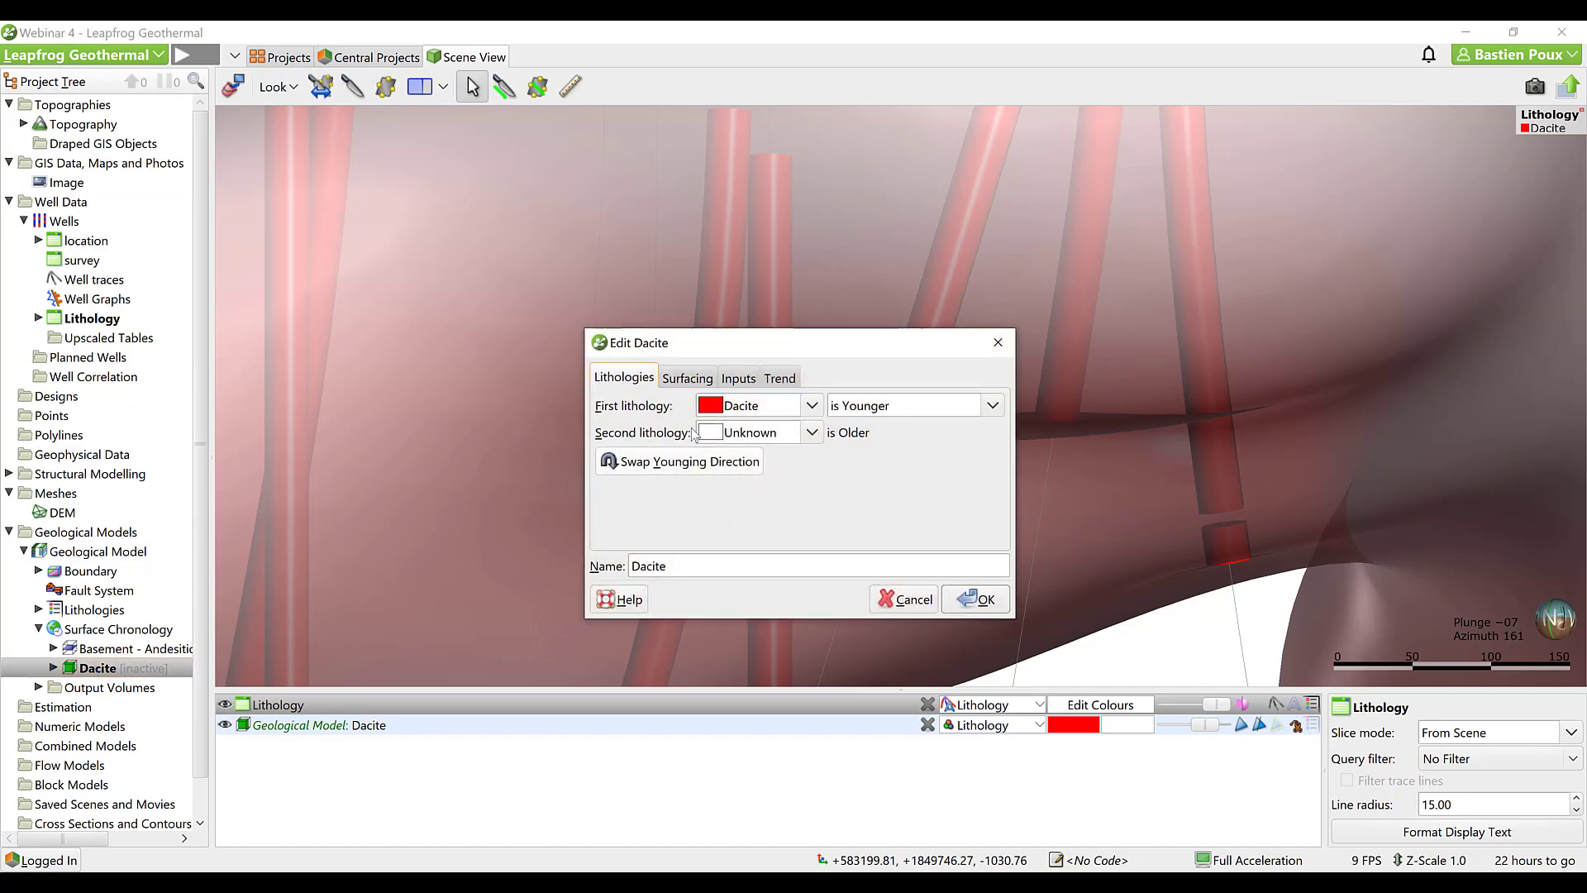
click(687, 378)
click(728, 433)
click(736, 454)
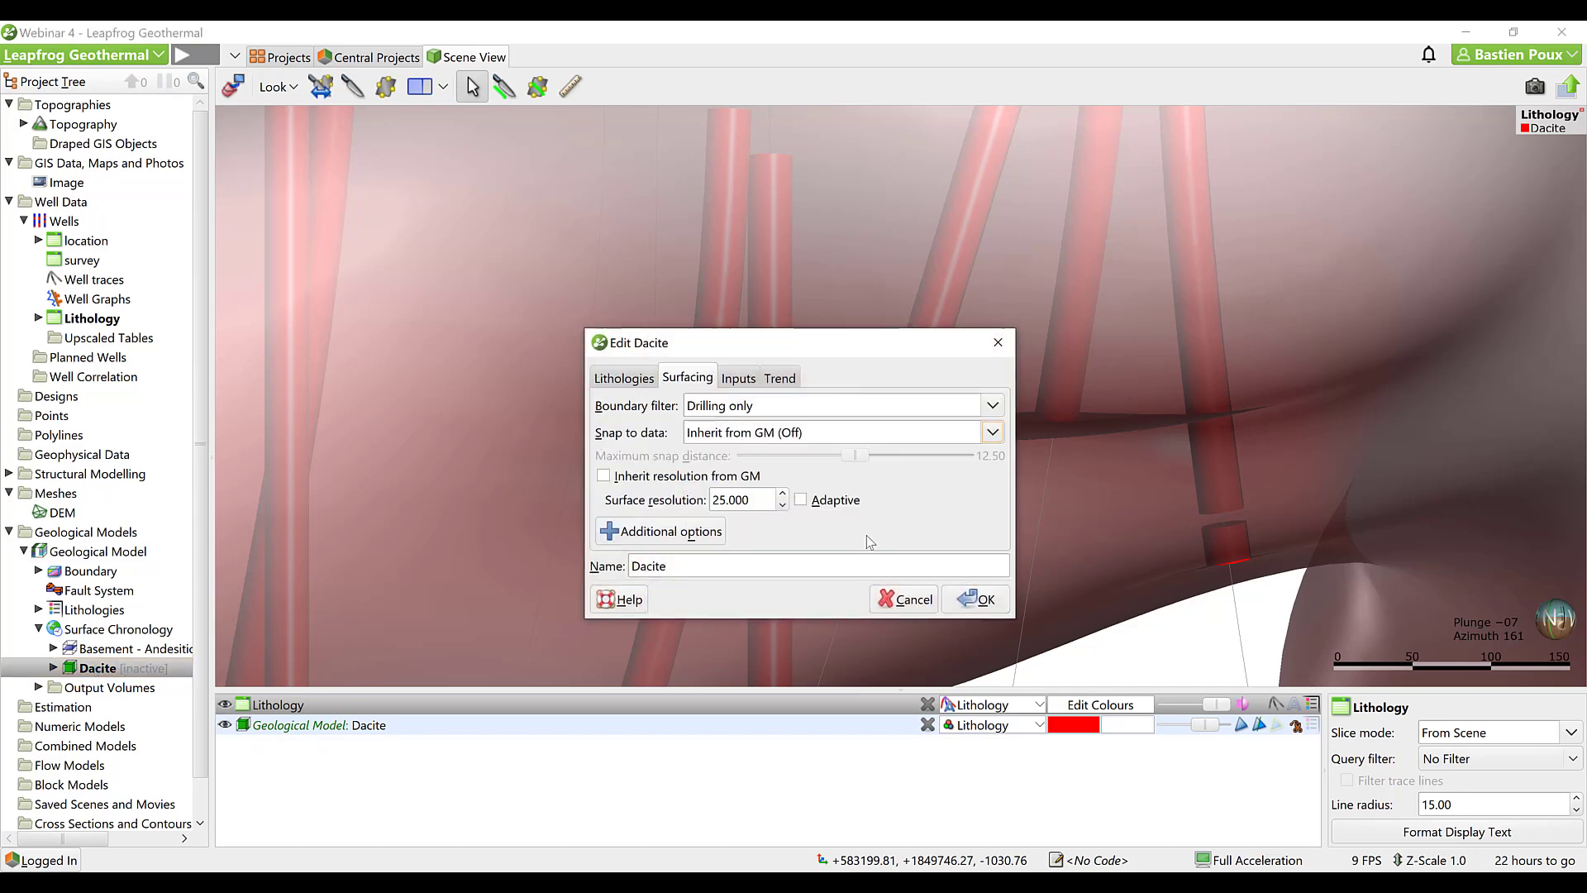
click(974, 601)
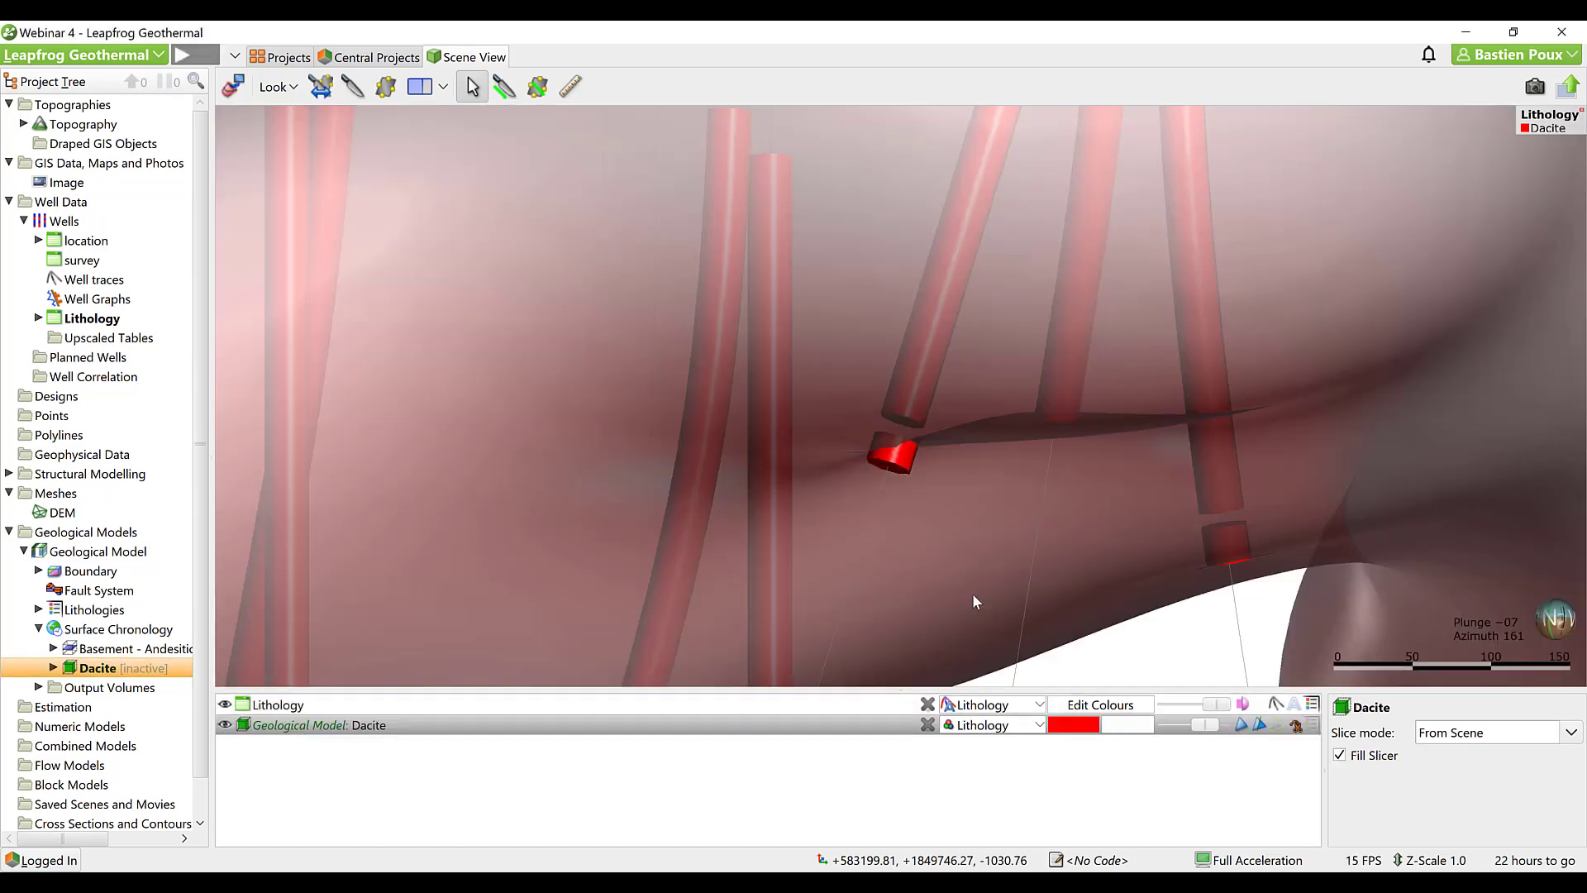
Hide the Dacite surface and draw a plane along the trend of the Dacite well intervals, dipping about 8.9° towards azimuth 145.5°.
scroll(839, 523, down, 5)
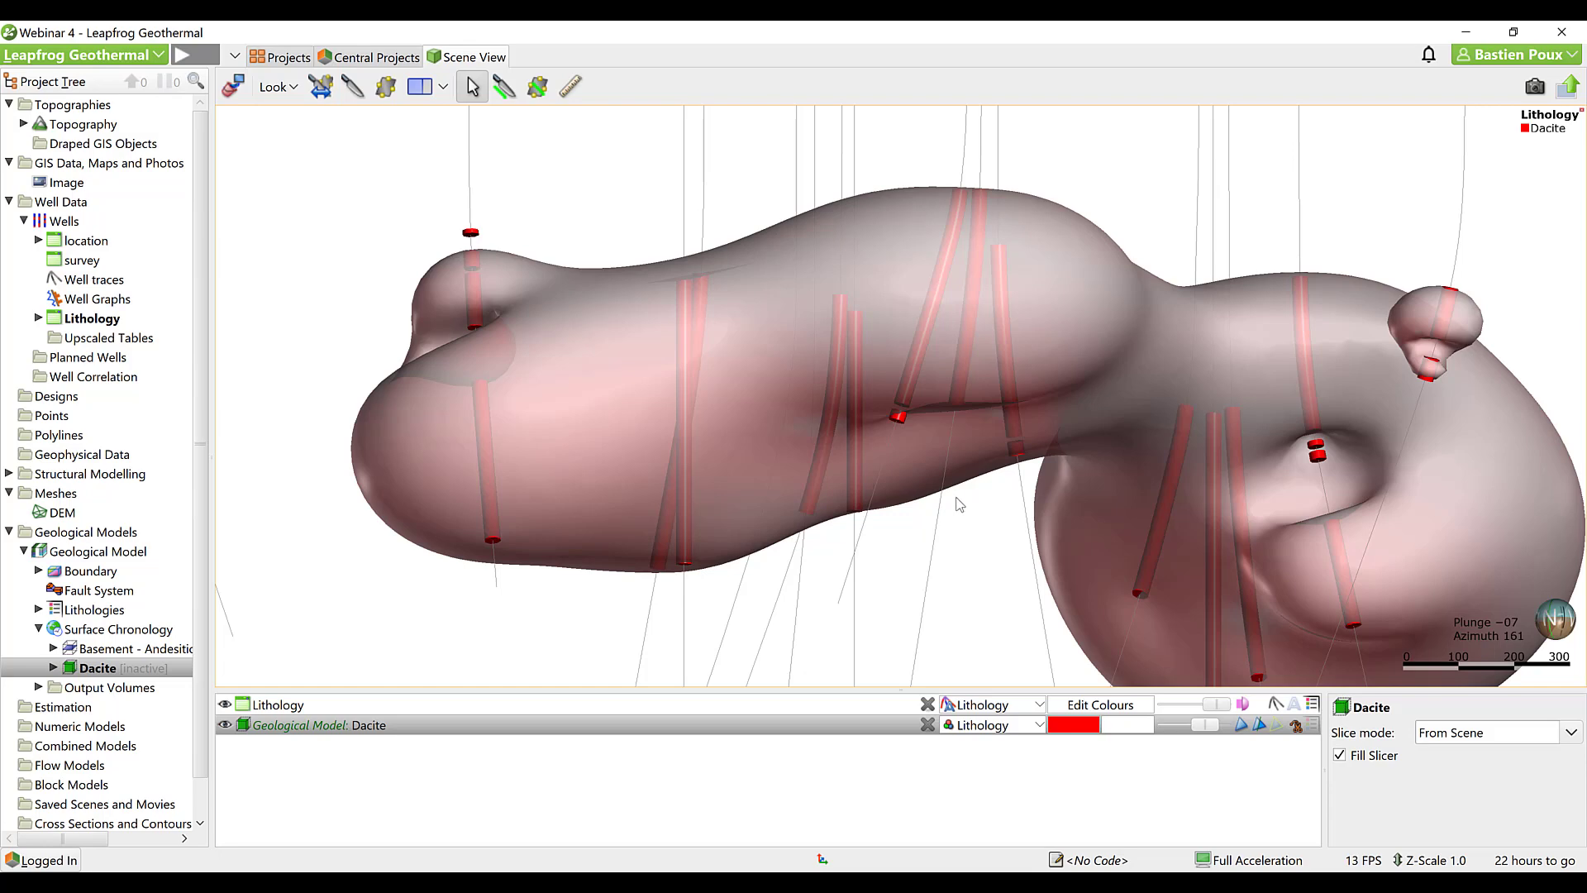
scroll(959, 505, down, 6)
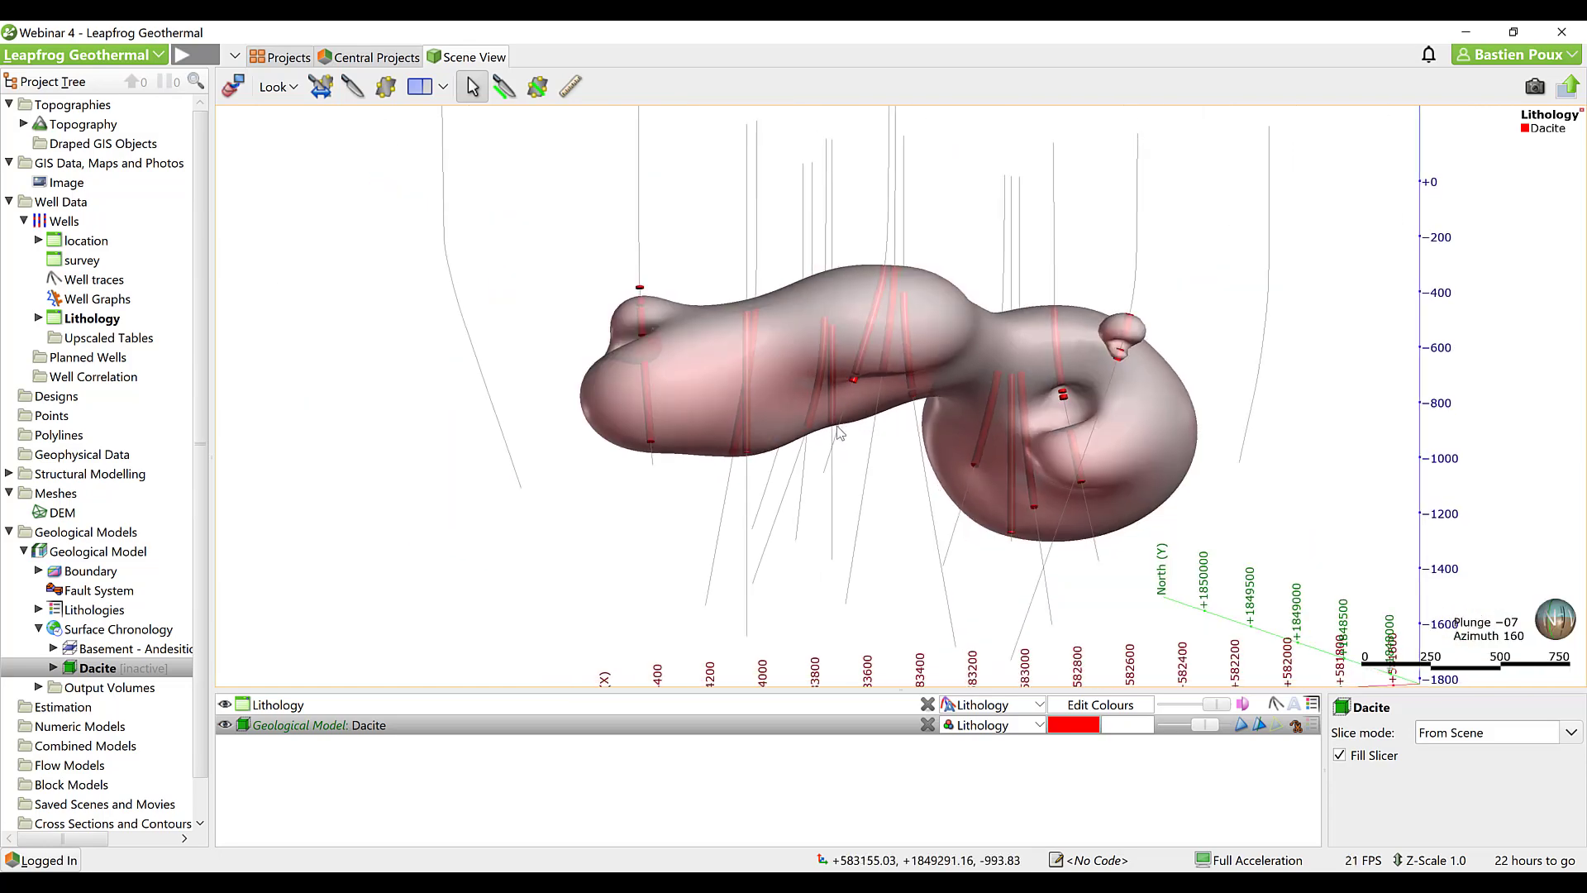
drag(840, 432, 734, 459)
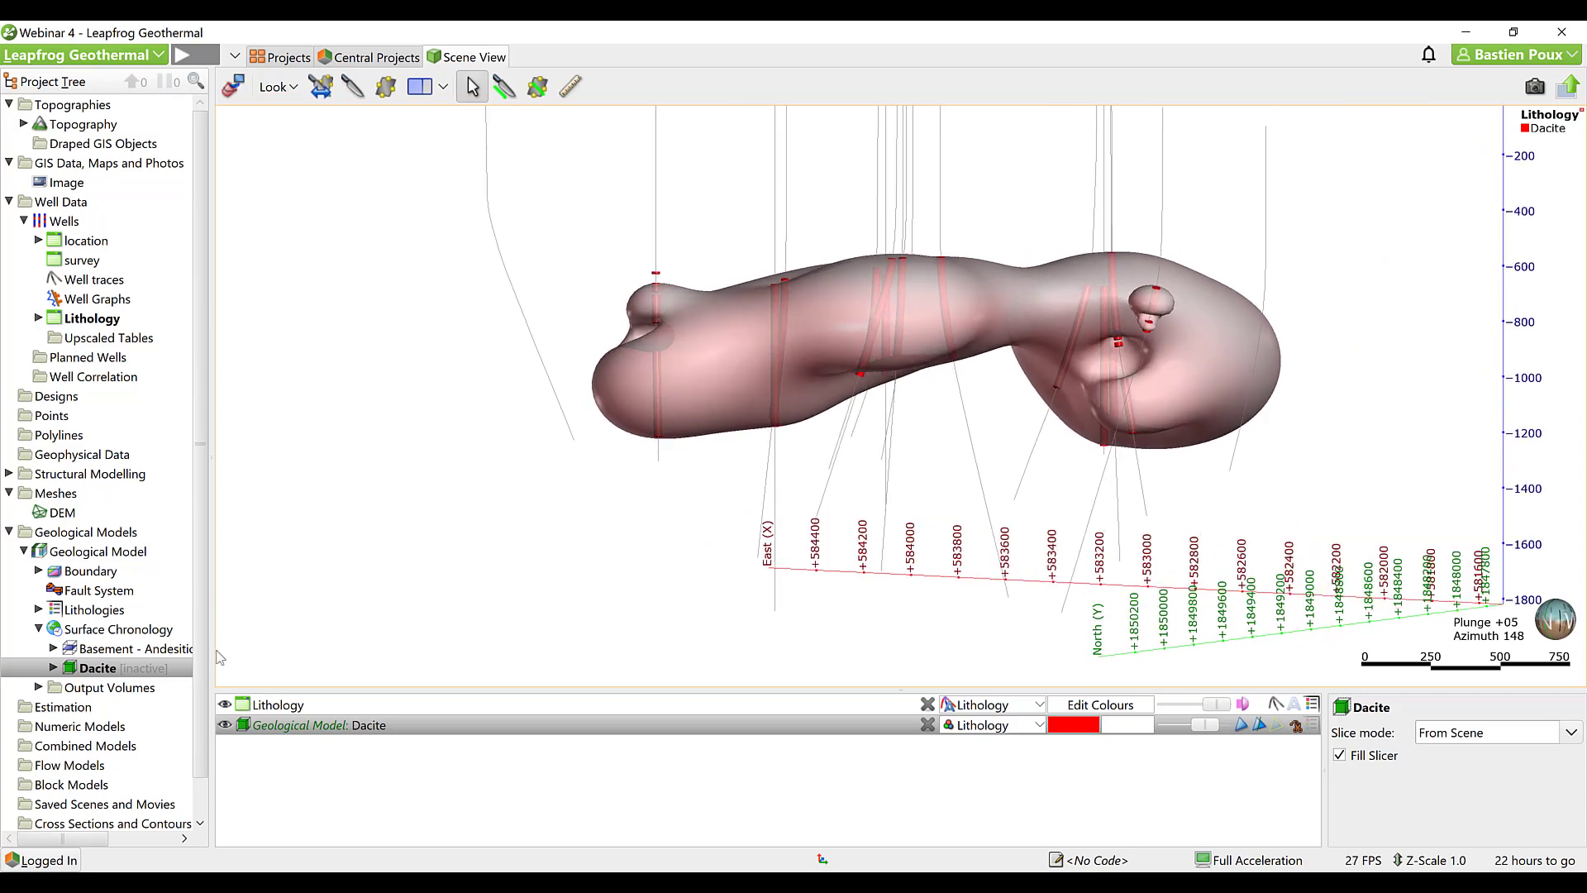
click(224, 726)
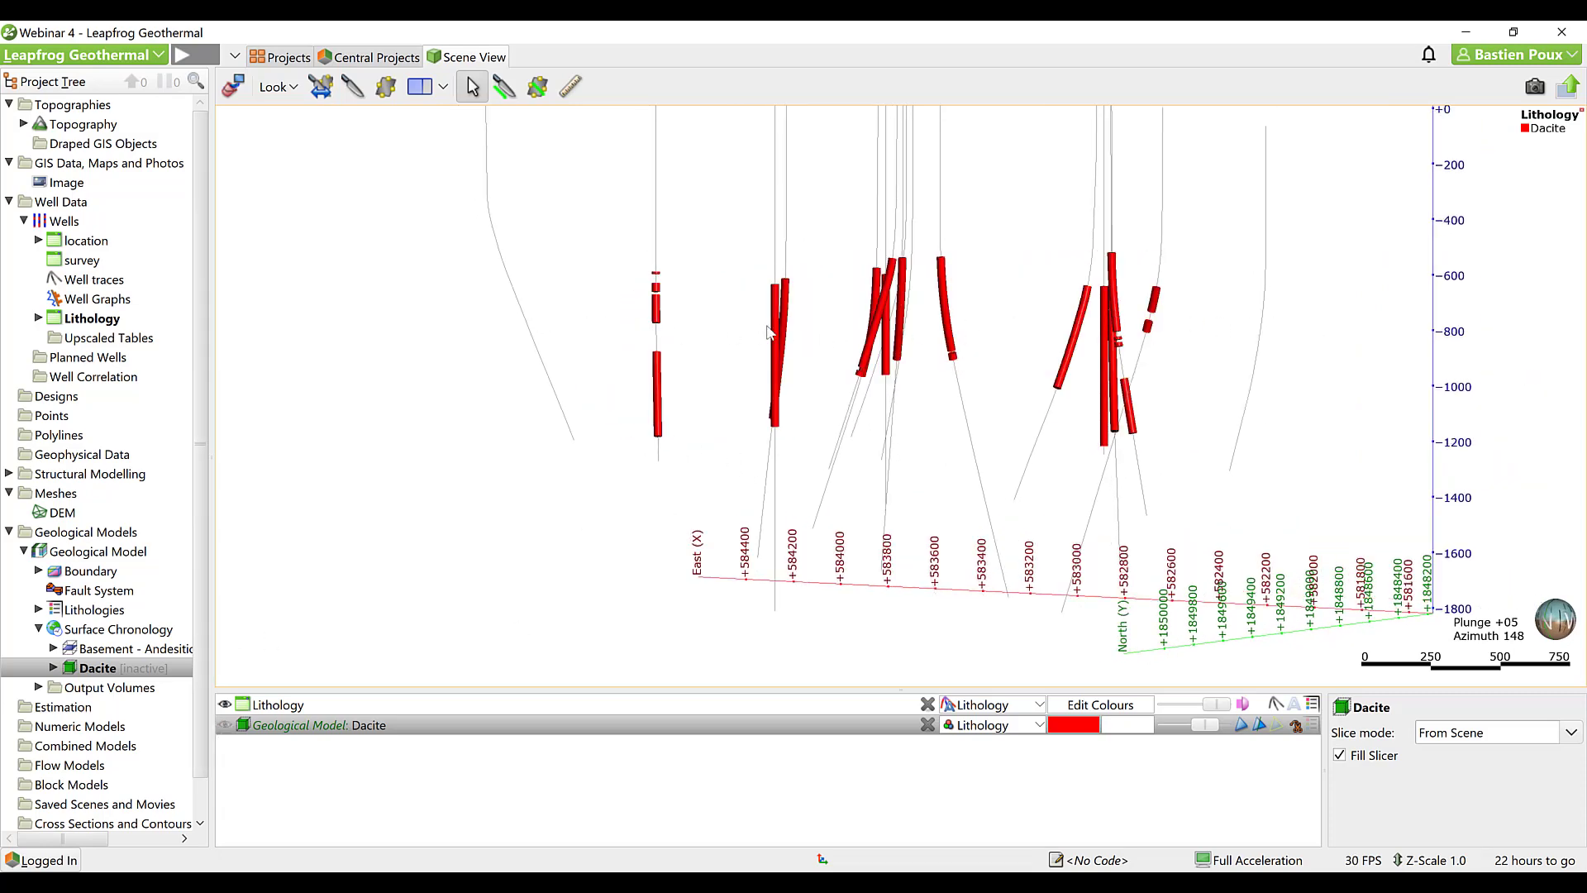
drag(862, 315, 1069, 322)
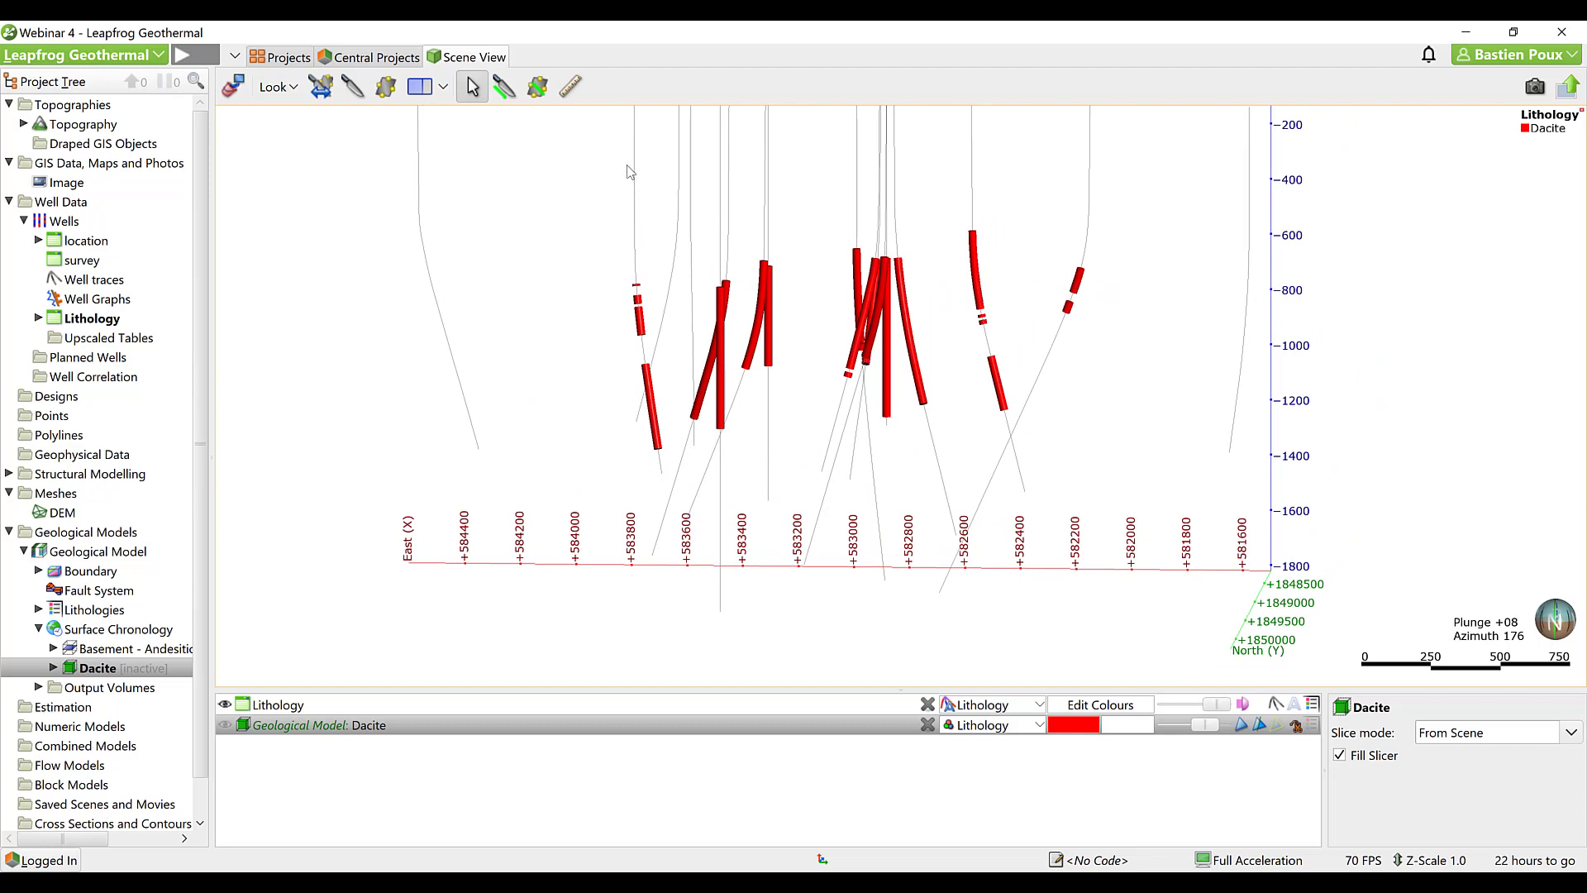
click(538, 86)
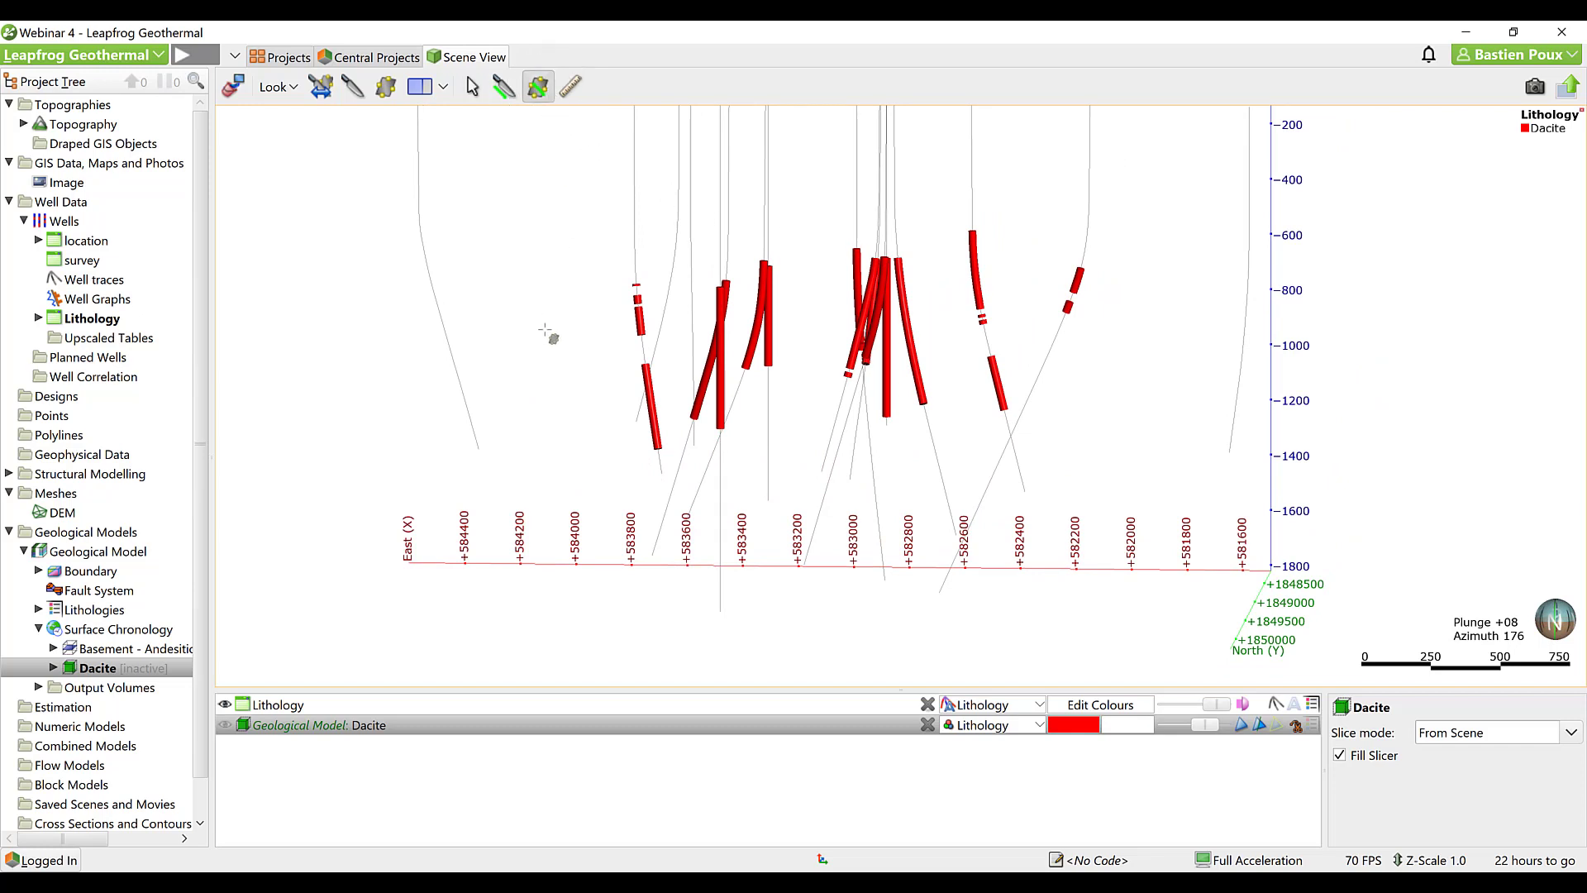
drag(542, 331, 1155, 290)
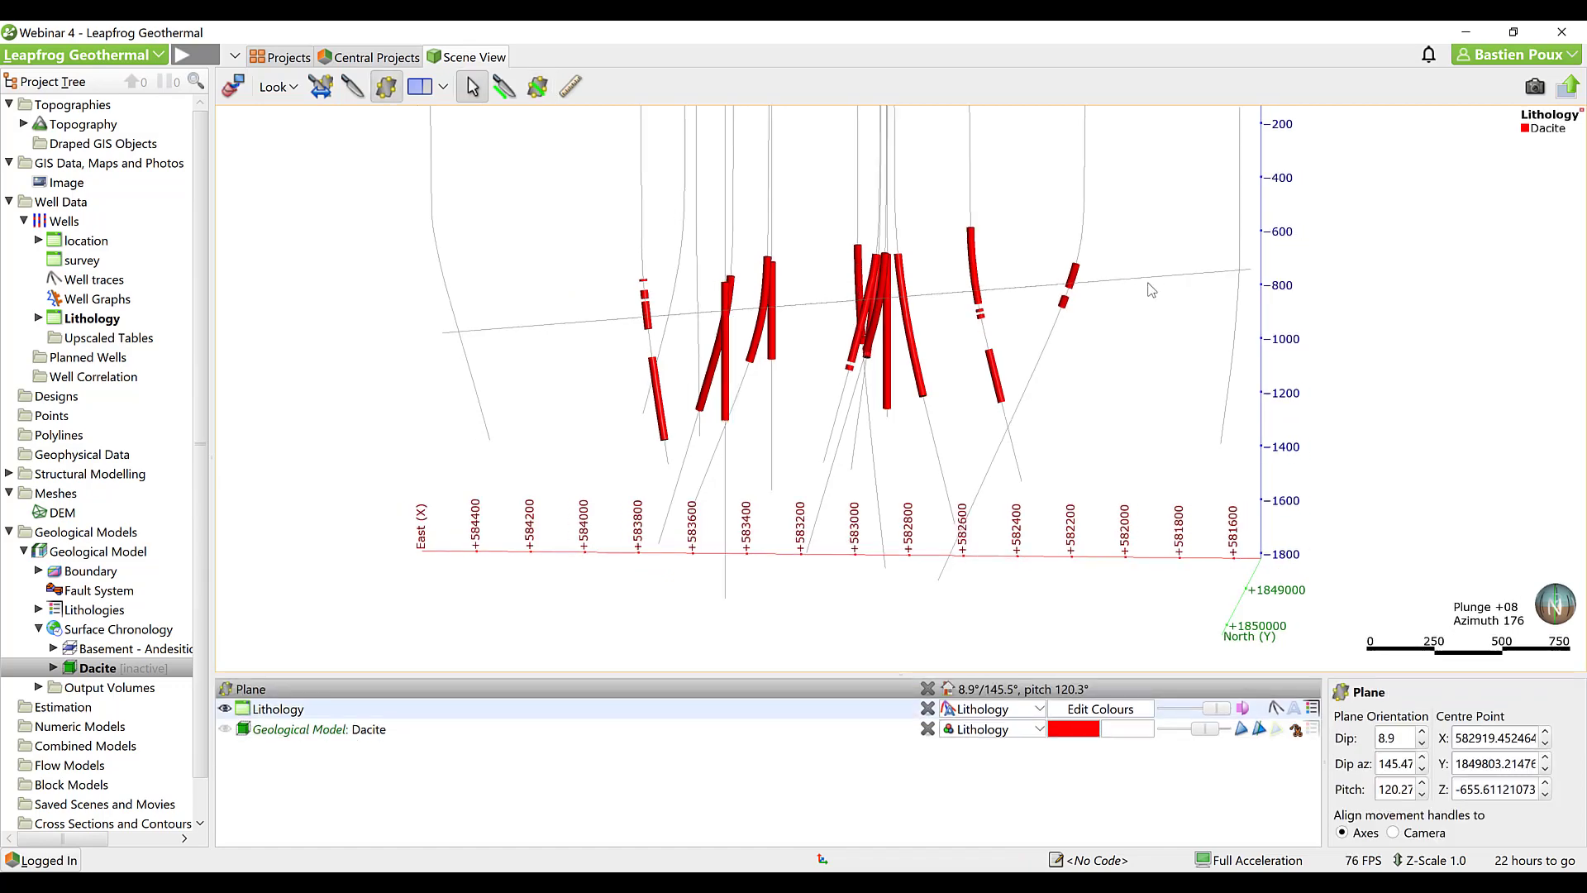
drag(1144, 344, 1016, 366)
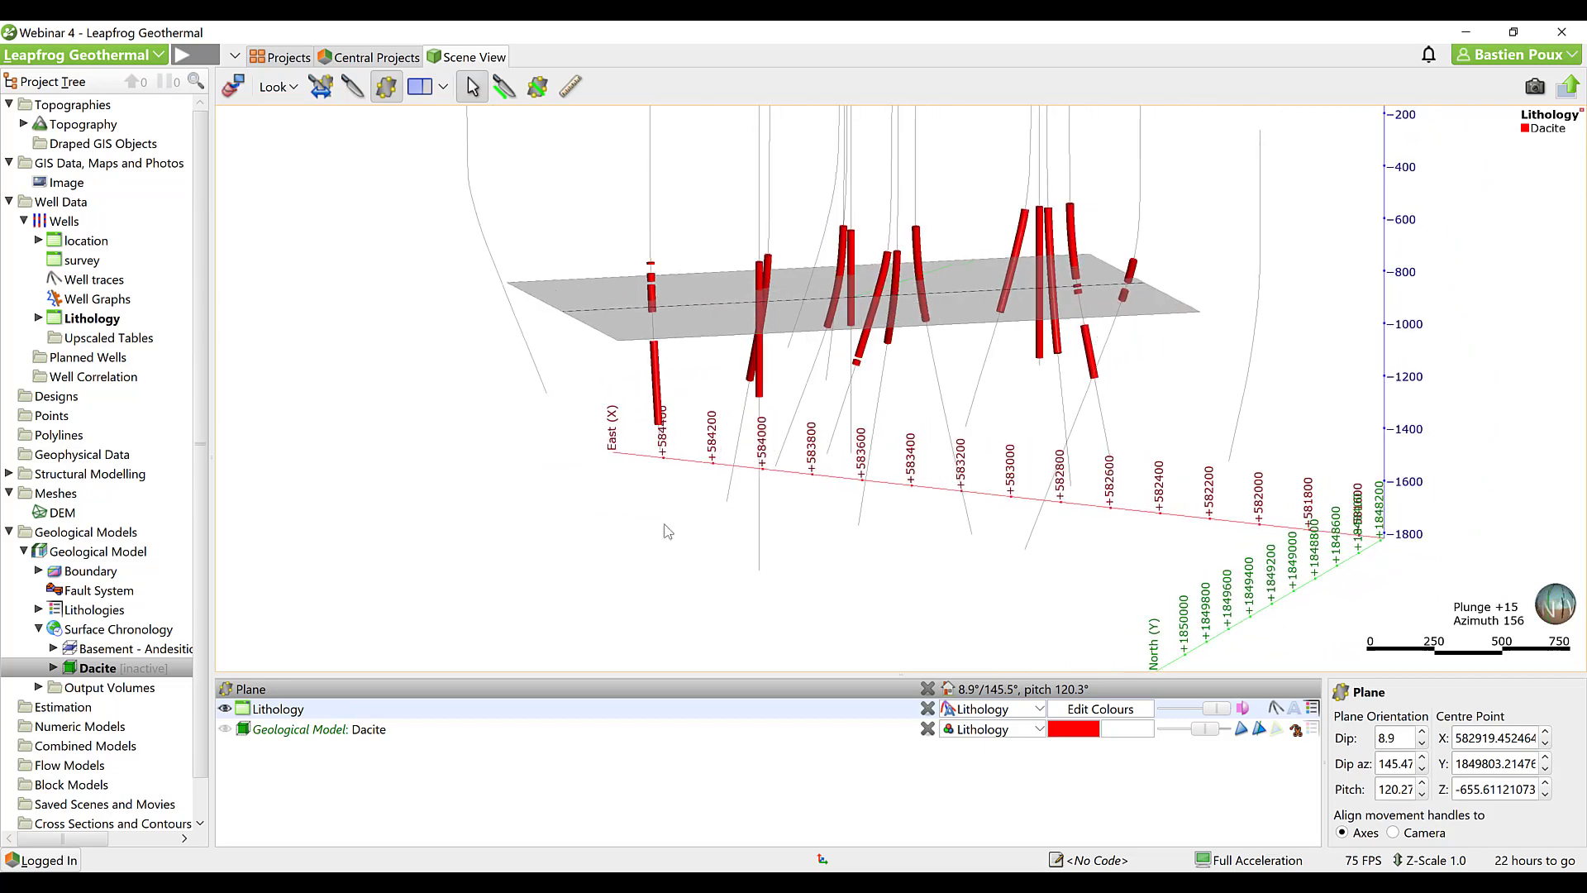
Set the Dacite surface's trend directions from the drawn plane, with ellipsoid ratios of 3, 3 and 1.
double_click(92, 668)
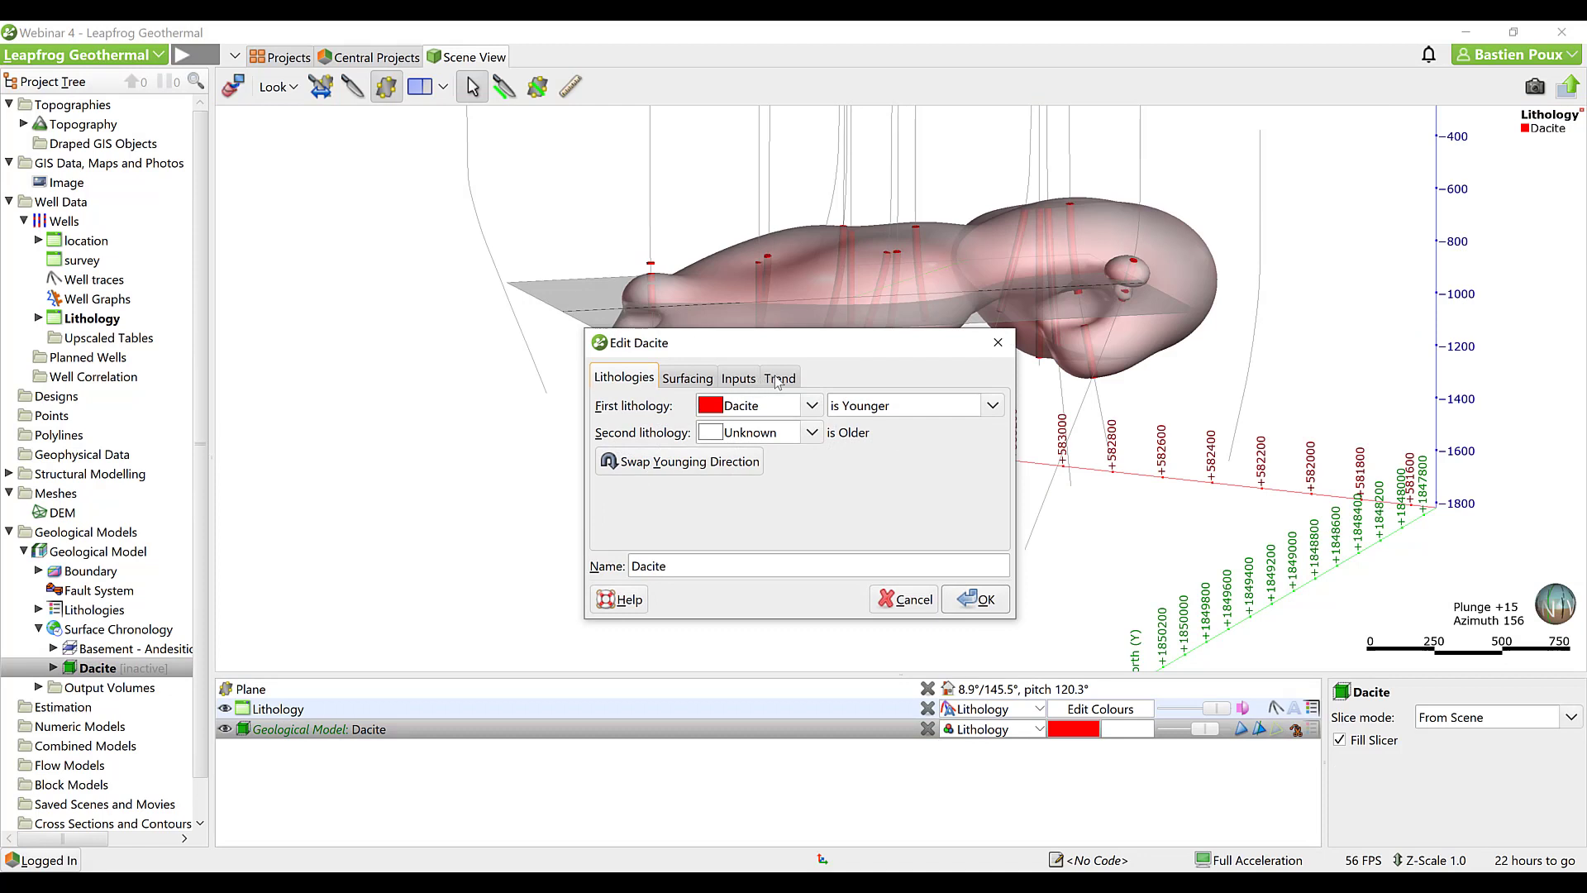
click(778, 379)
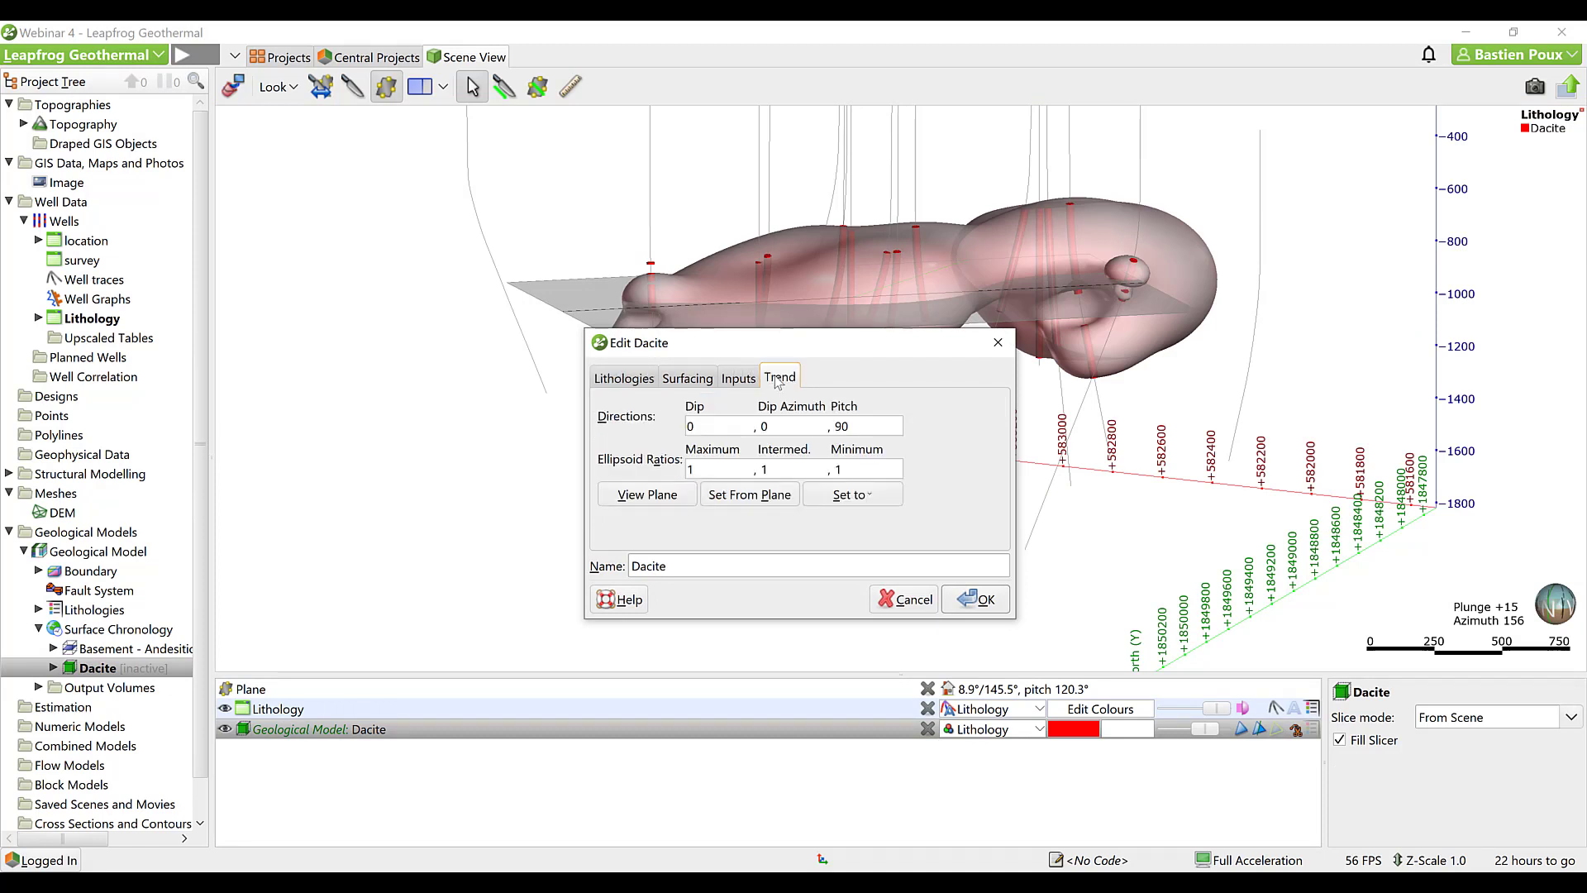
click(733, 496)
click(692, 470)
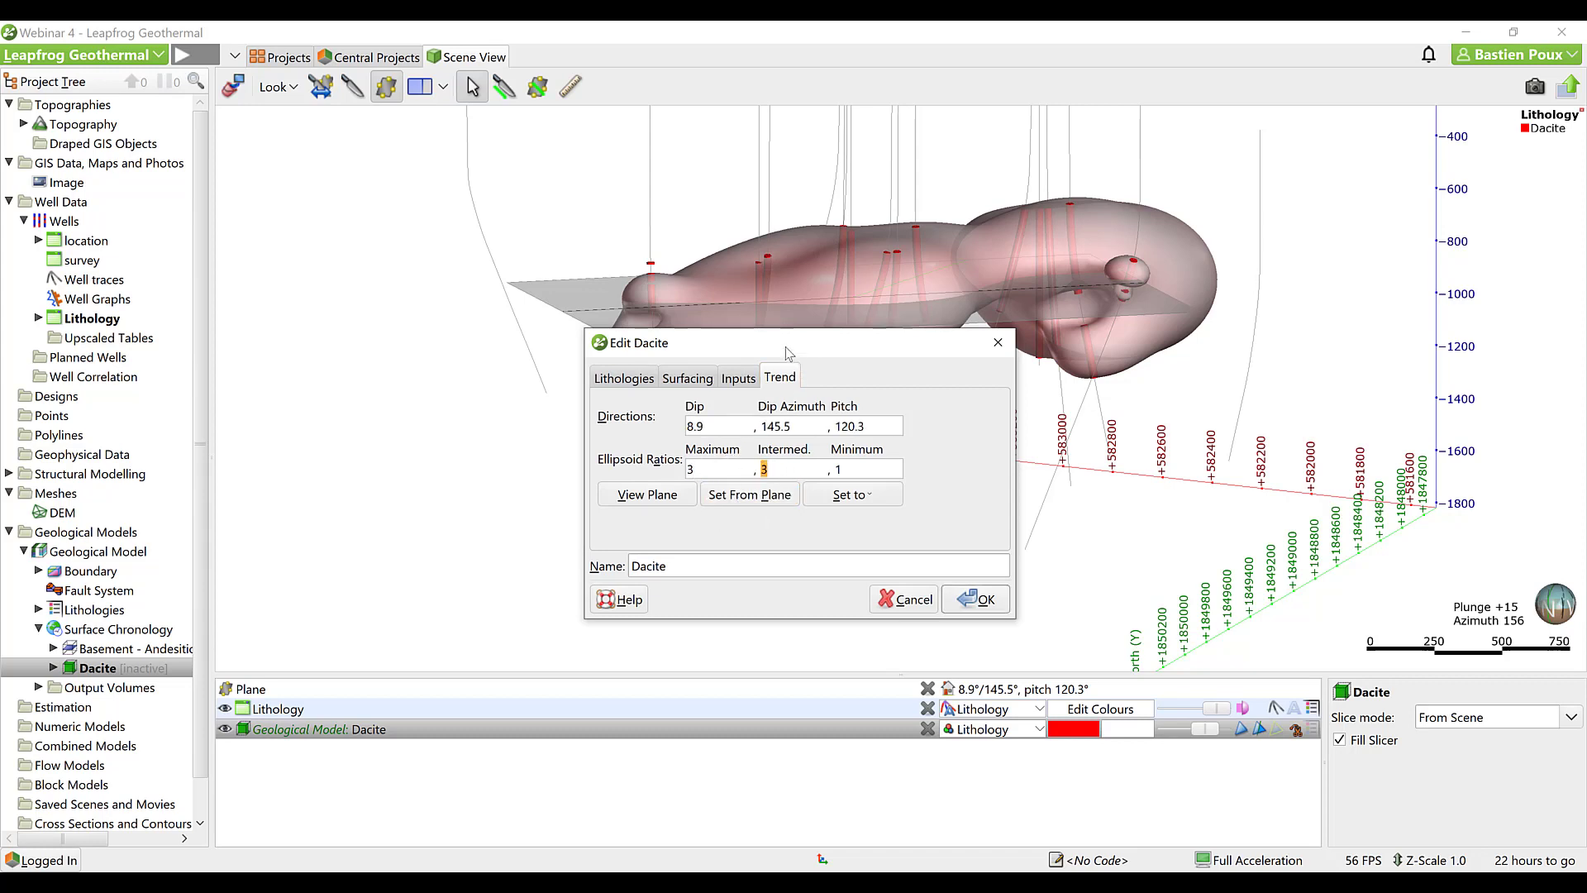
drag(786, 353, 384, 315)
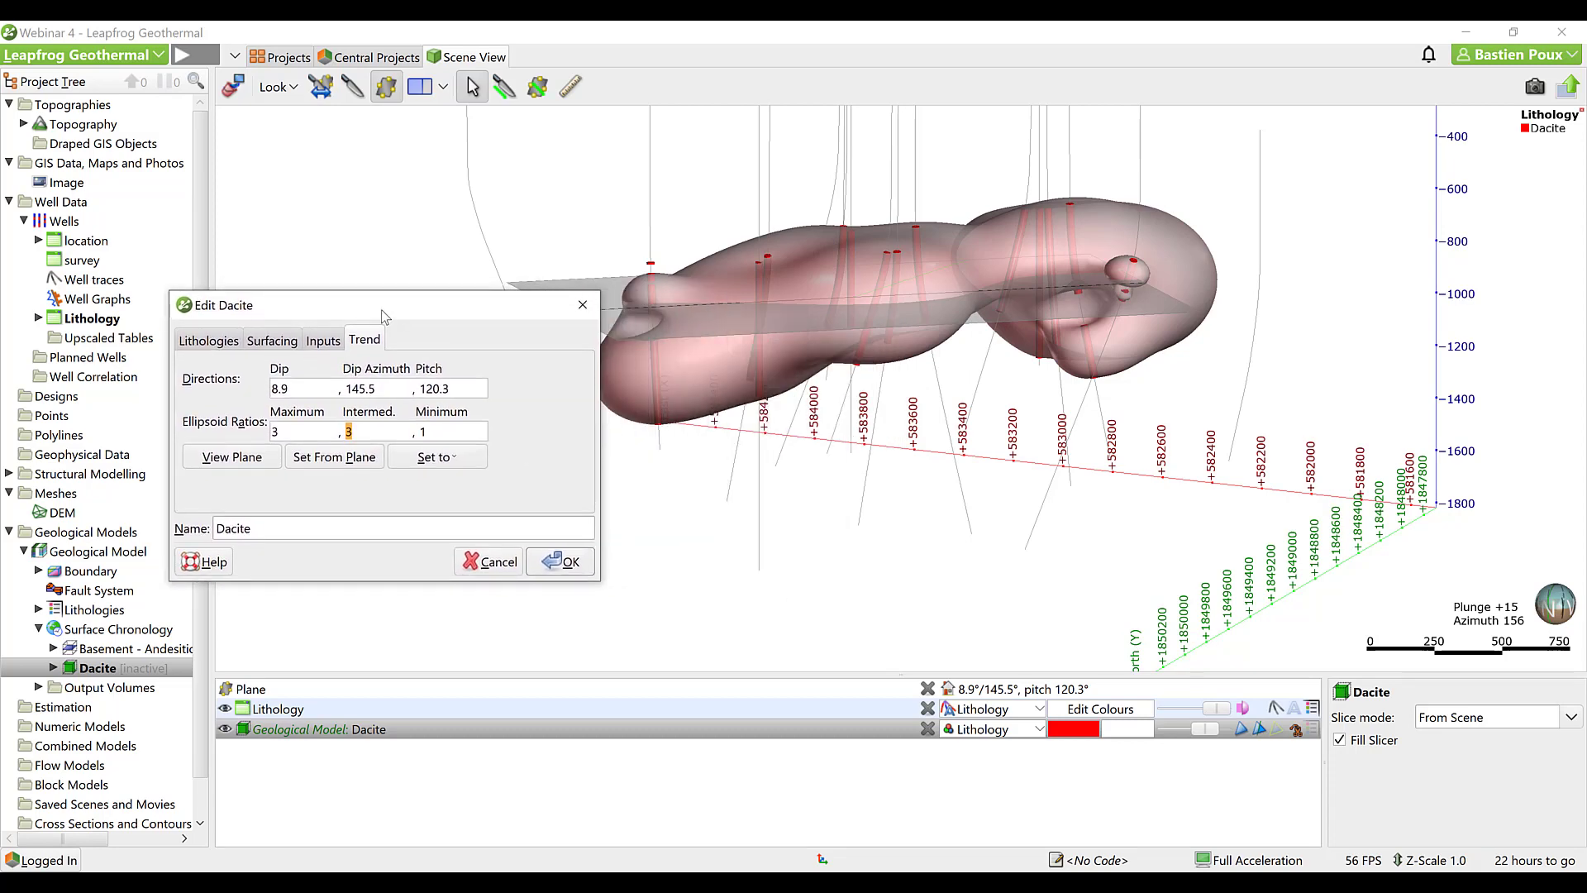
click(560, 562)
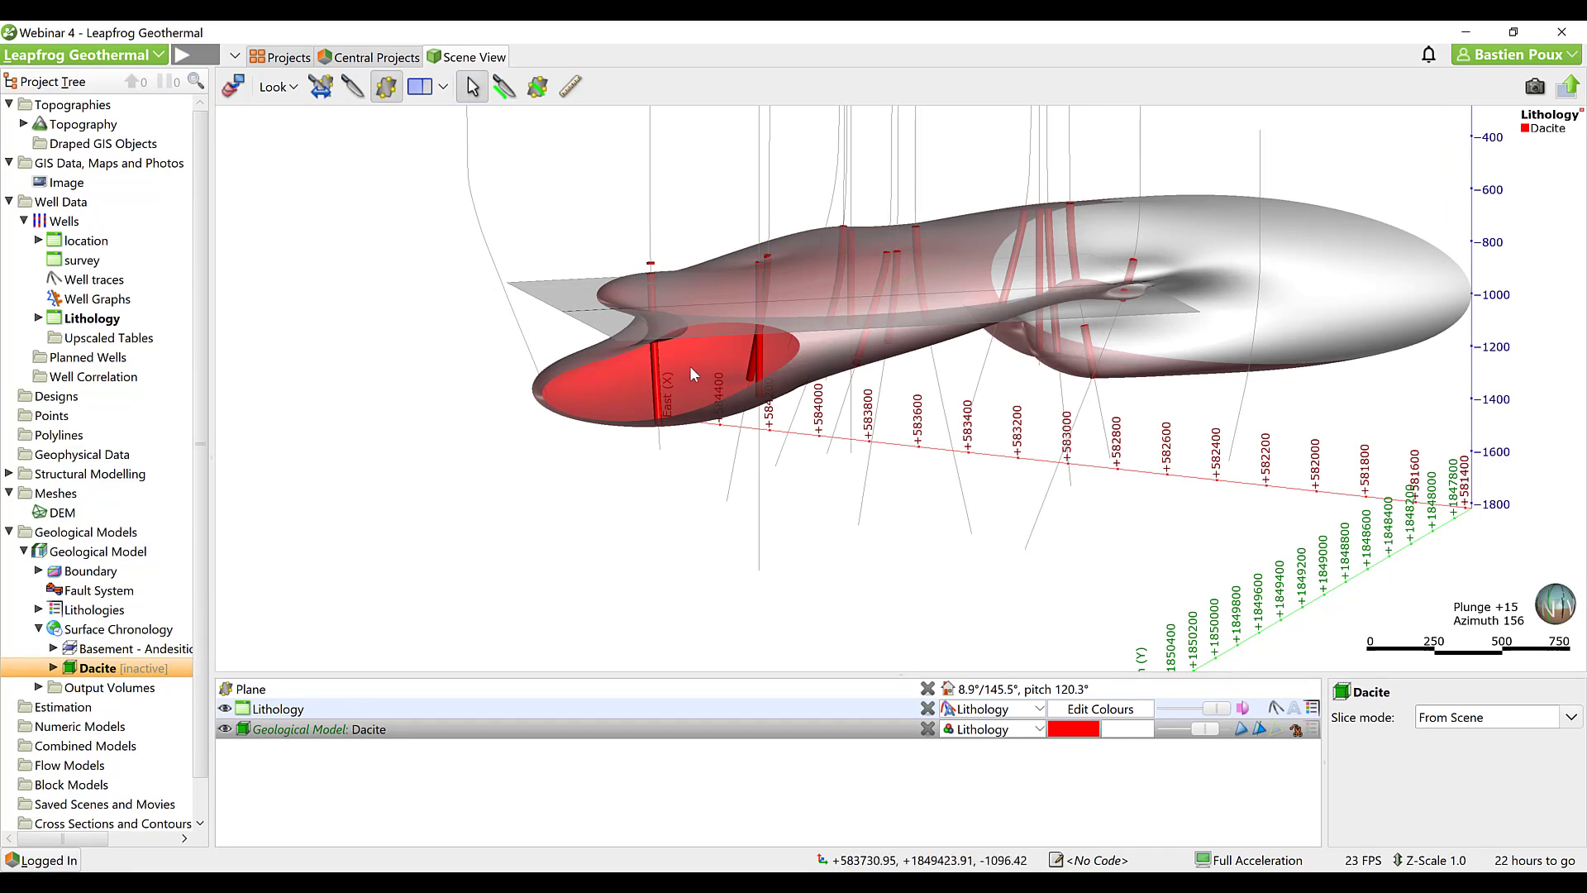
drag(690, 365, 575, 395)
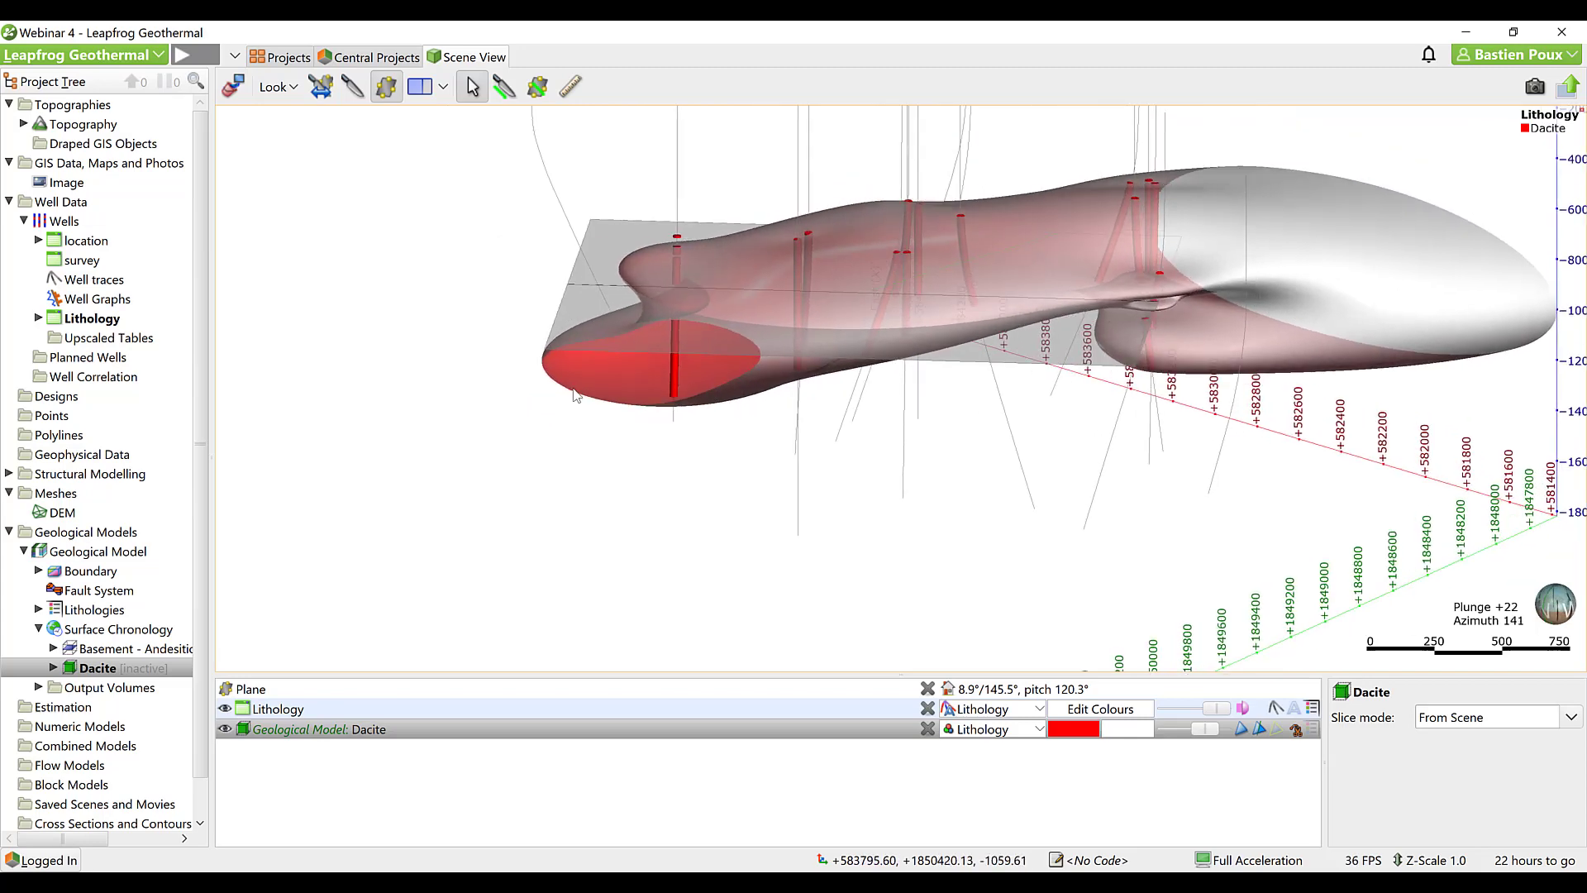
Reduce the Dacite trend's maximum and intermediate ellipsoid ratios to 2 and check the rebuilt surface.
double_click(94, 666)
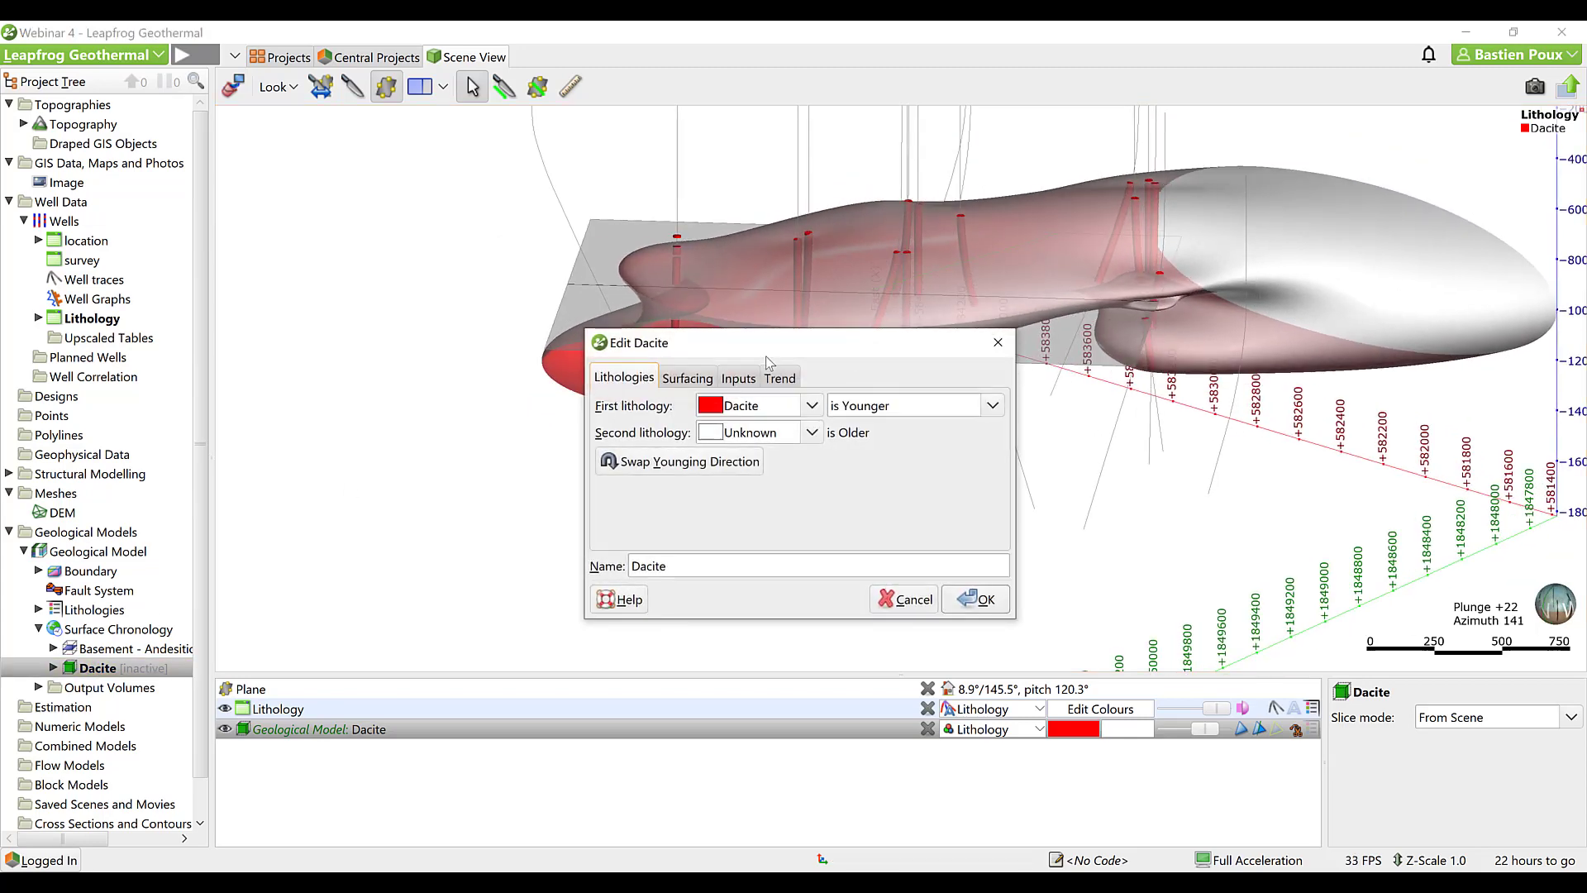
click(777, 379)
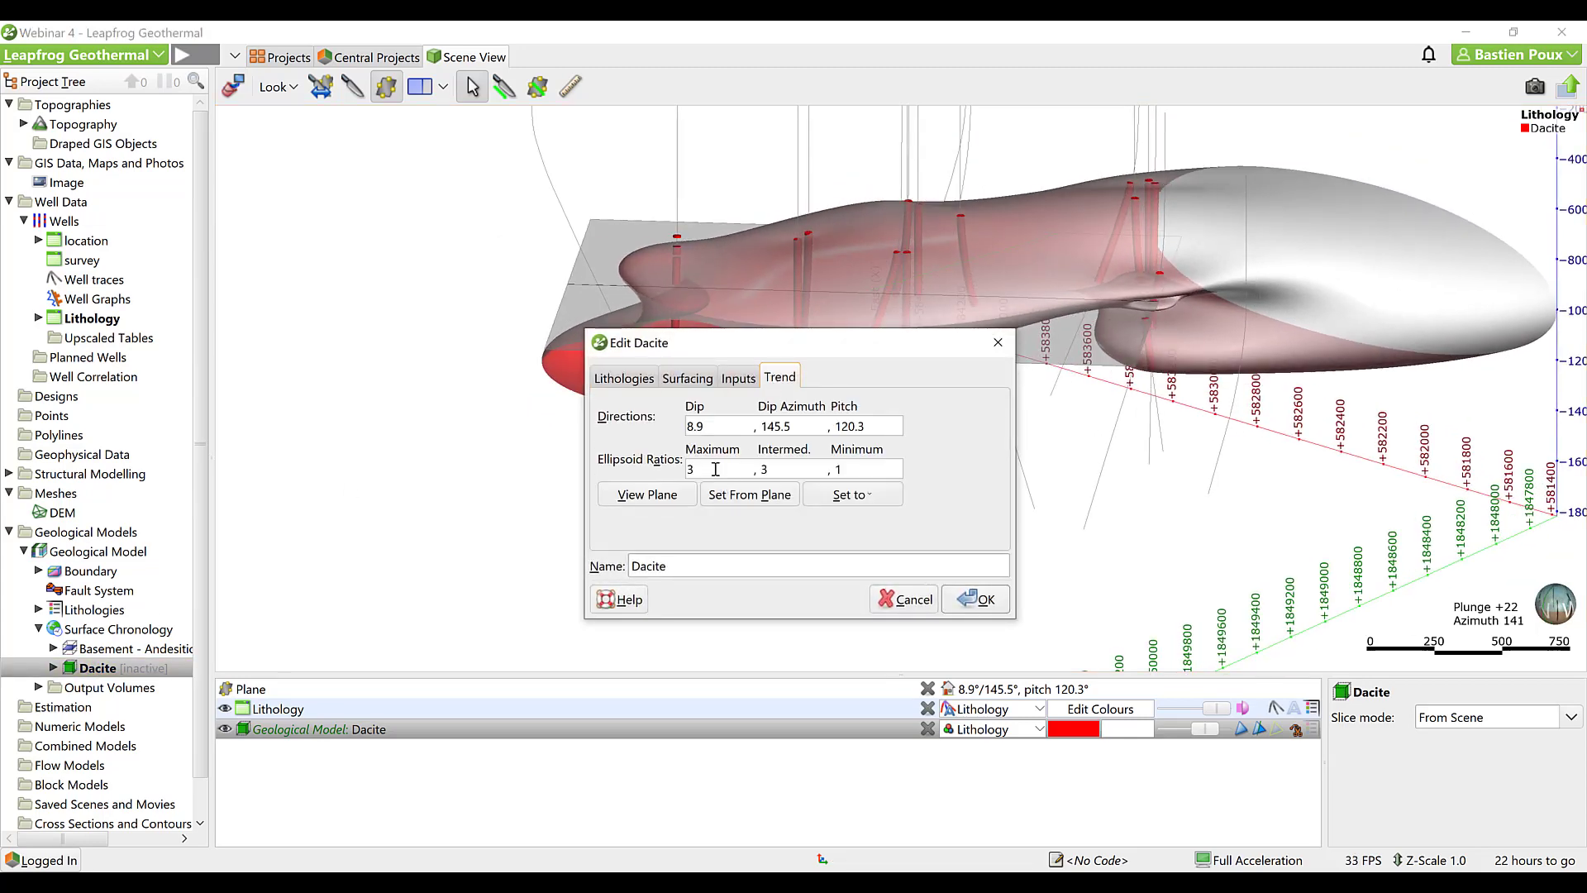
drag(716, 469, 673, 467)
text(2)
key(Tab)
text(2)
click(986, 600)
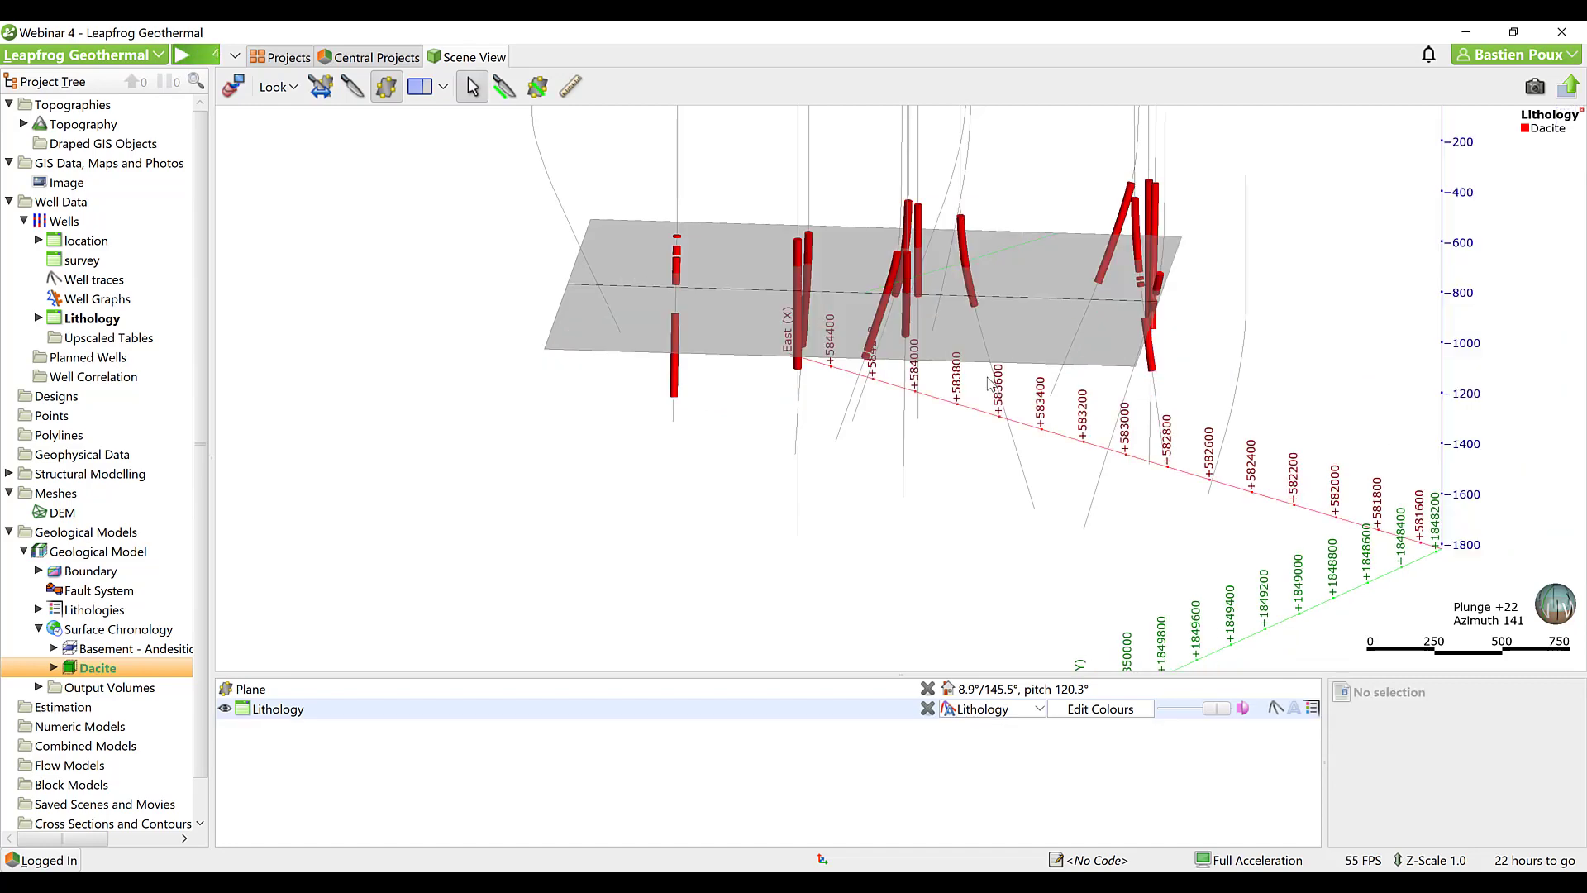
drag(941, 384, 623, 192)
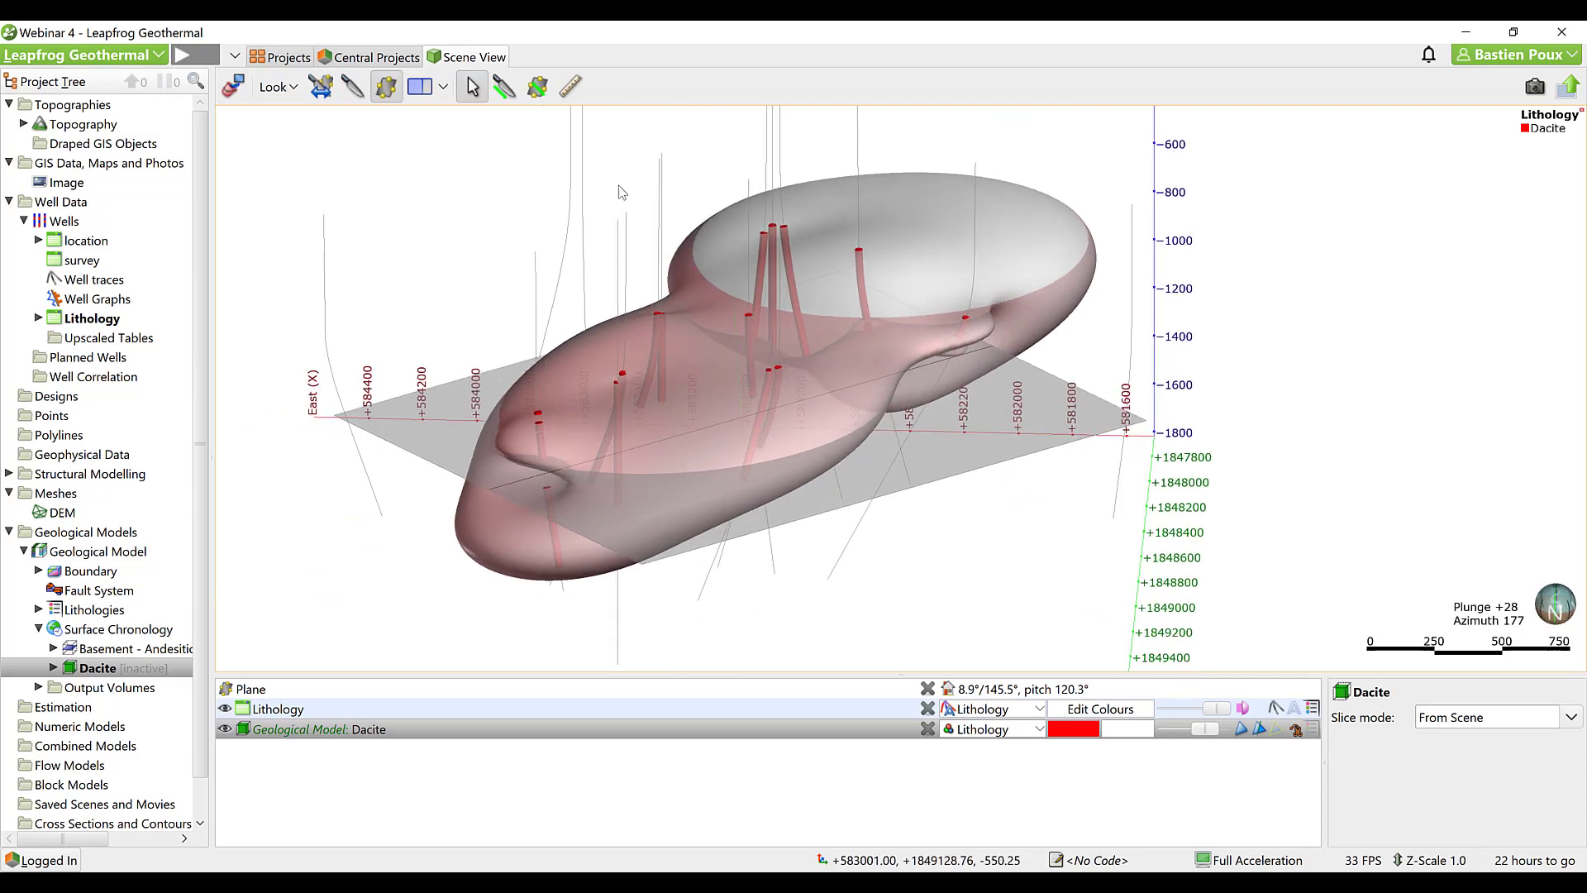
Remove the plane from the scene and make the Dacite surface fully opaque.
click(385, 86)
drag(1215, 712, 1225, 711)
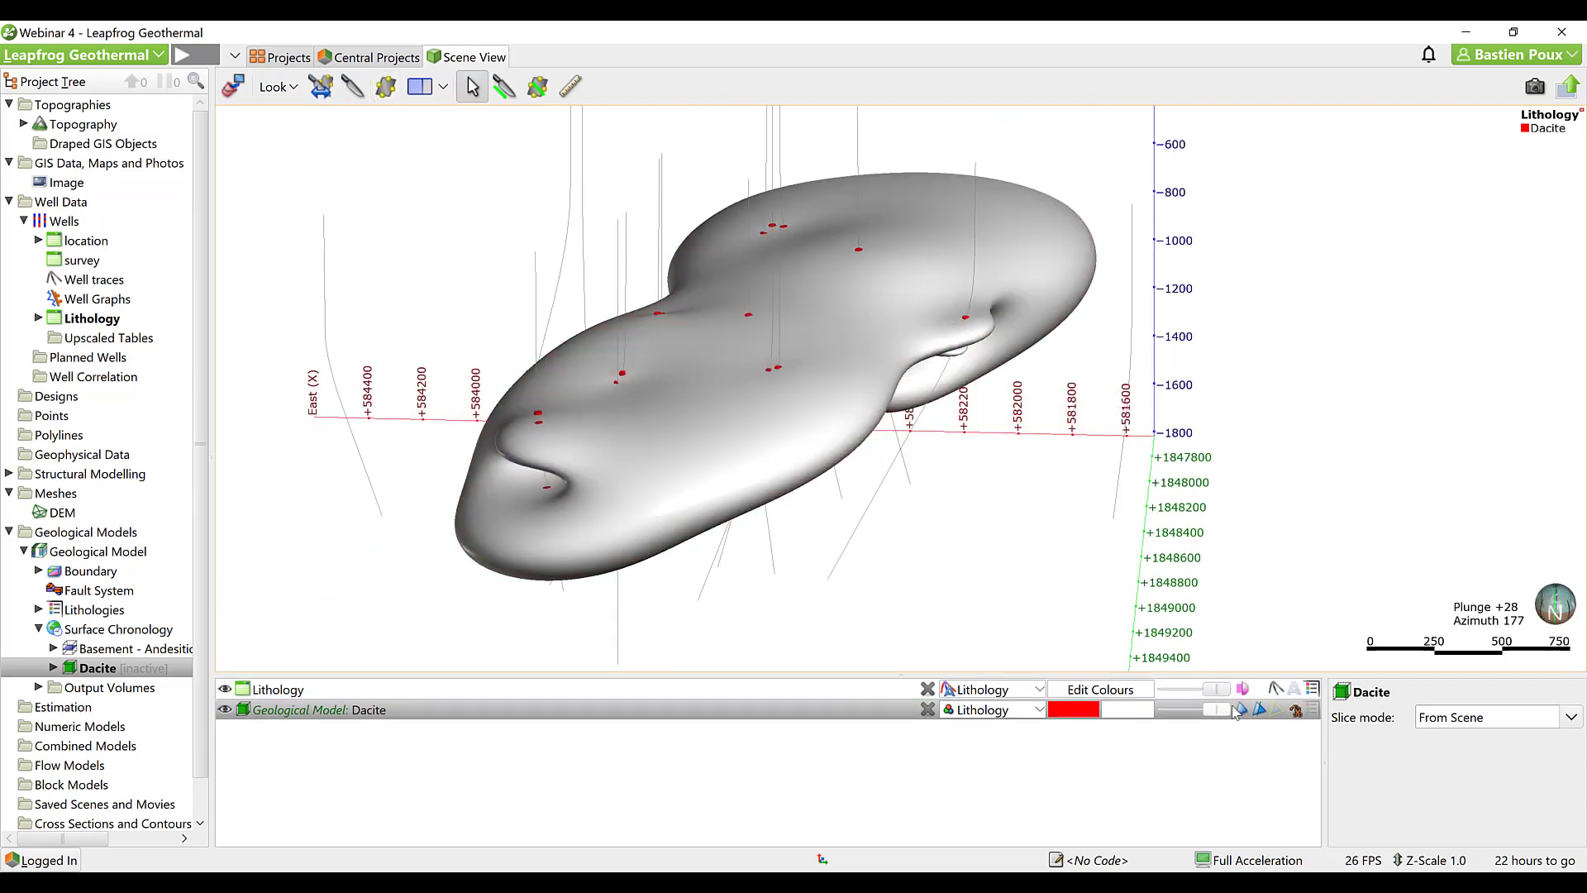
drag(1050, 544, 882, 526)
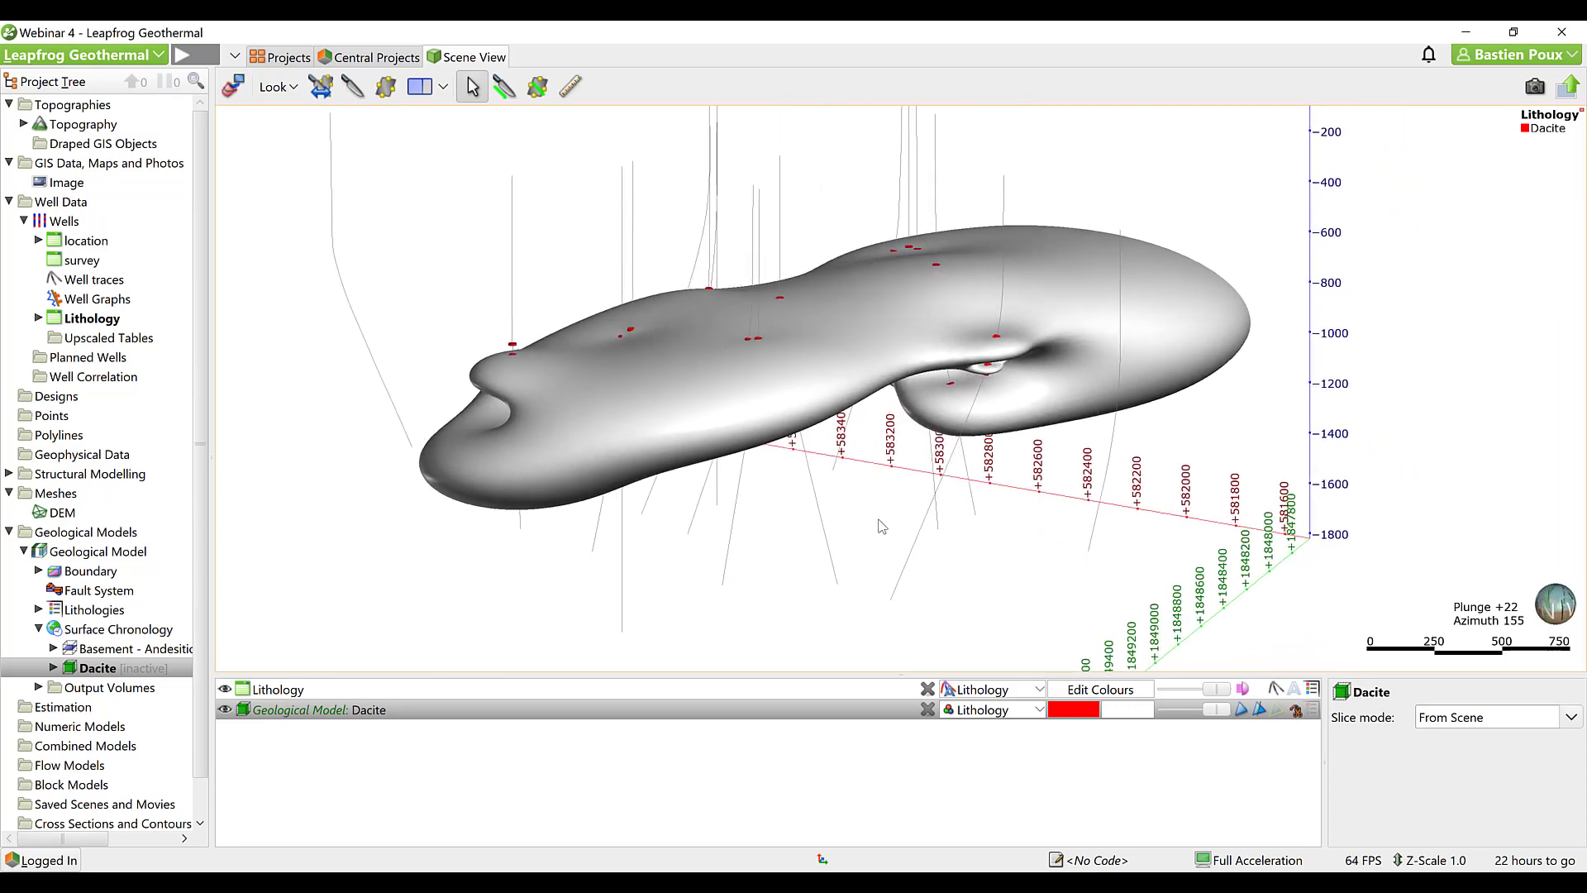
Try setting the Dacite surface's trend to Isotropic, and discard the change.
double_click(107, 670)
click(777, 377)
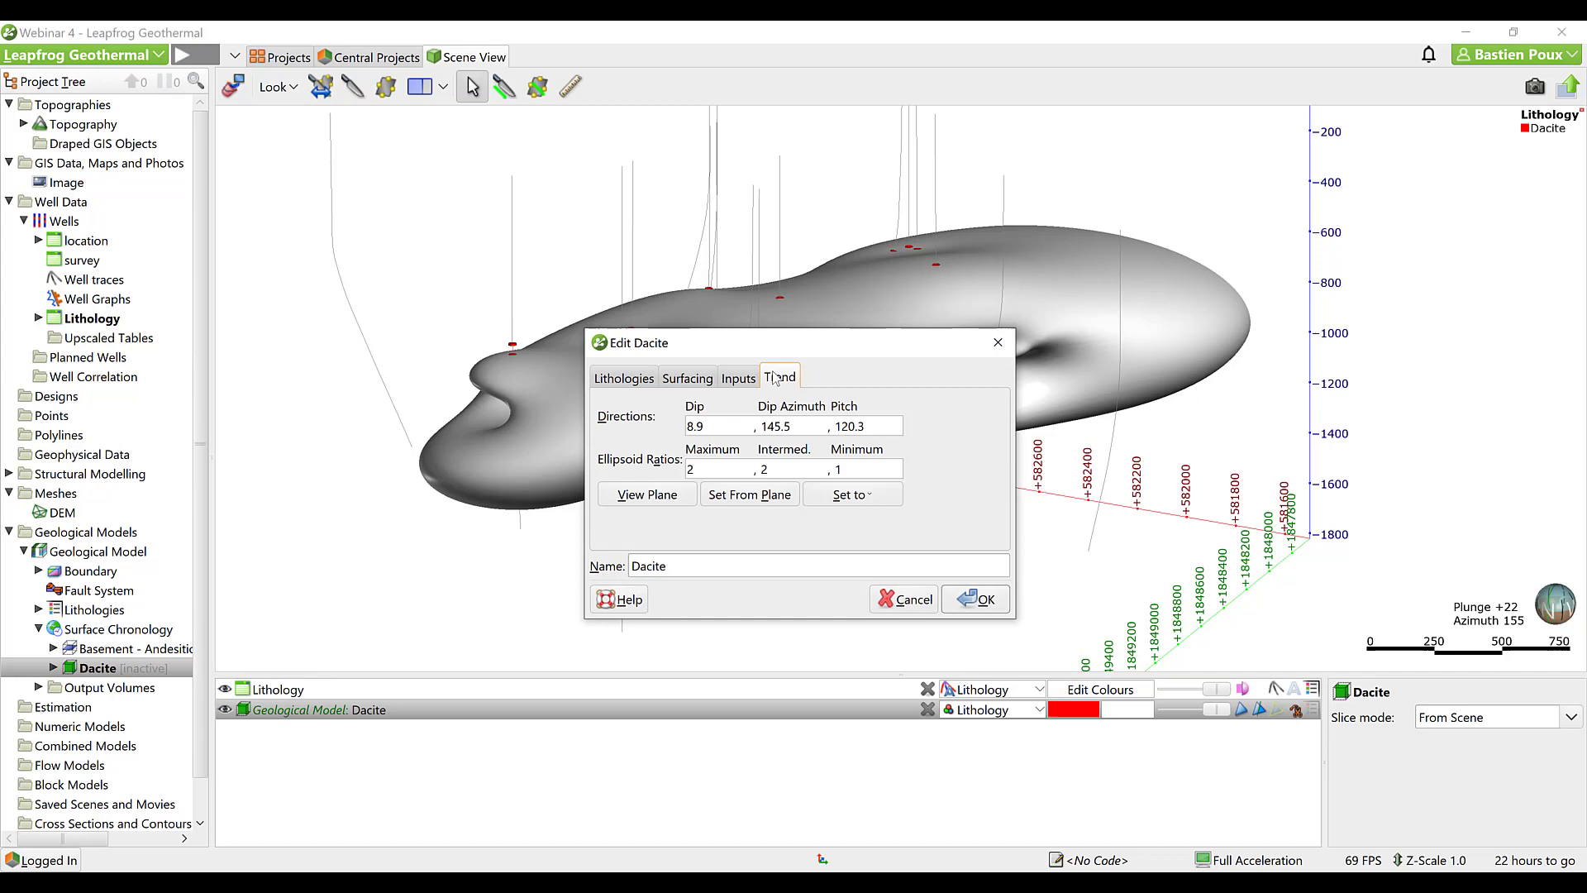
click(889, 501)
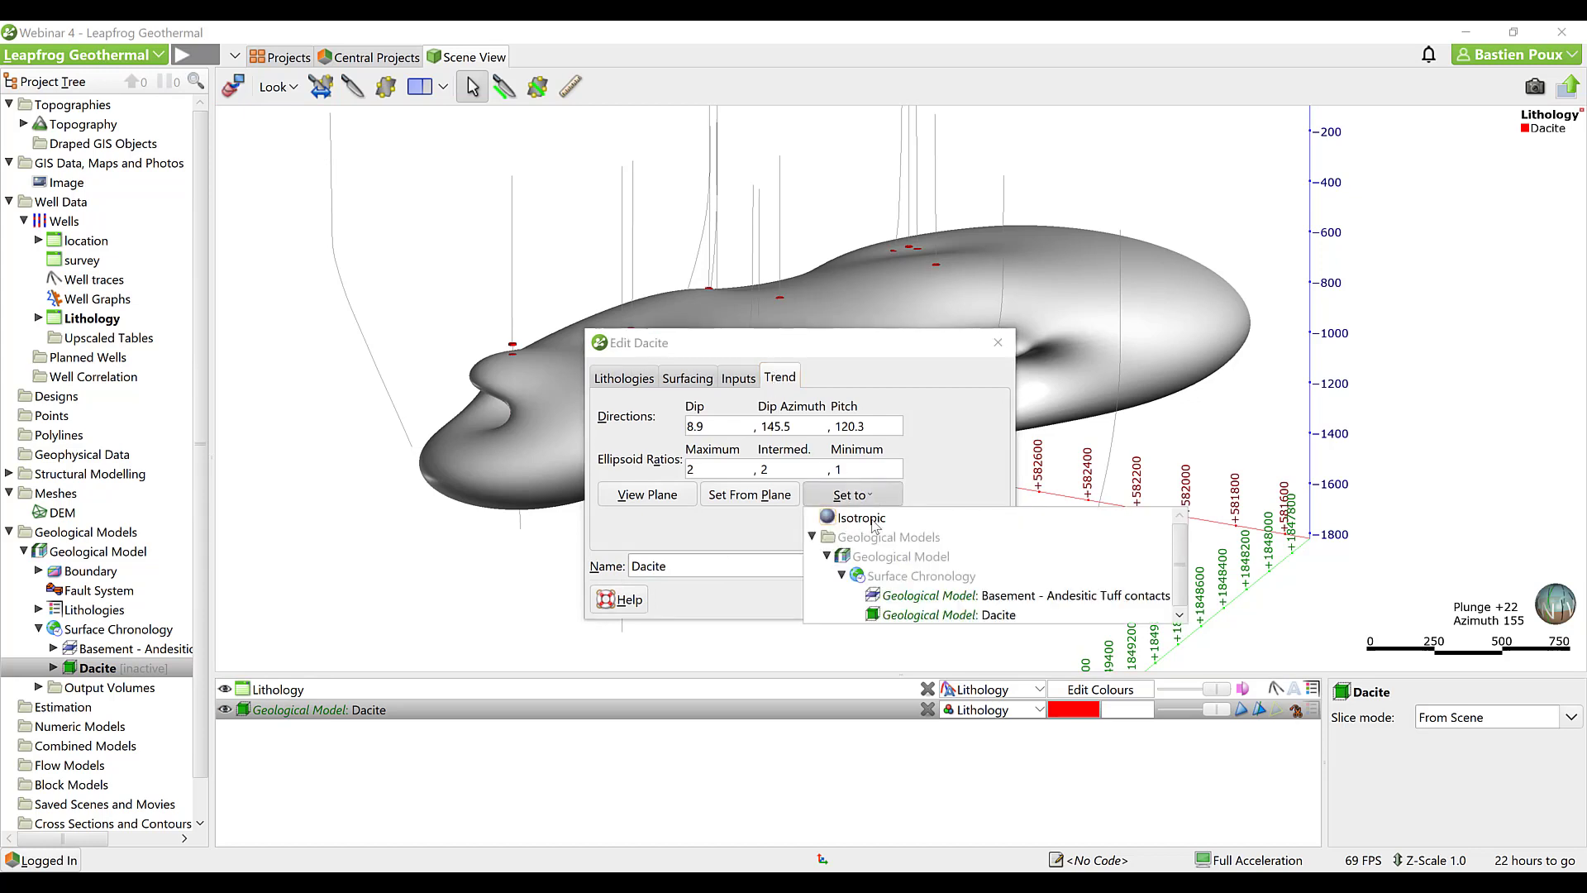
click(864, 519)
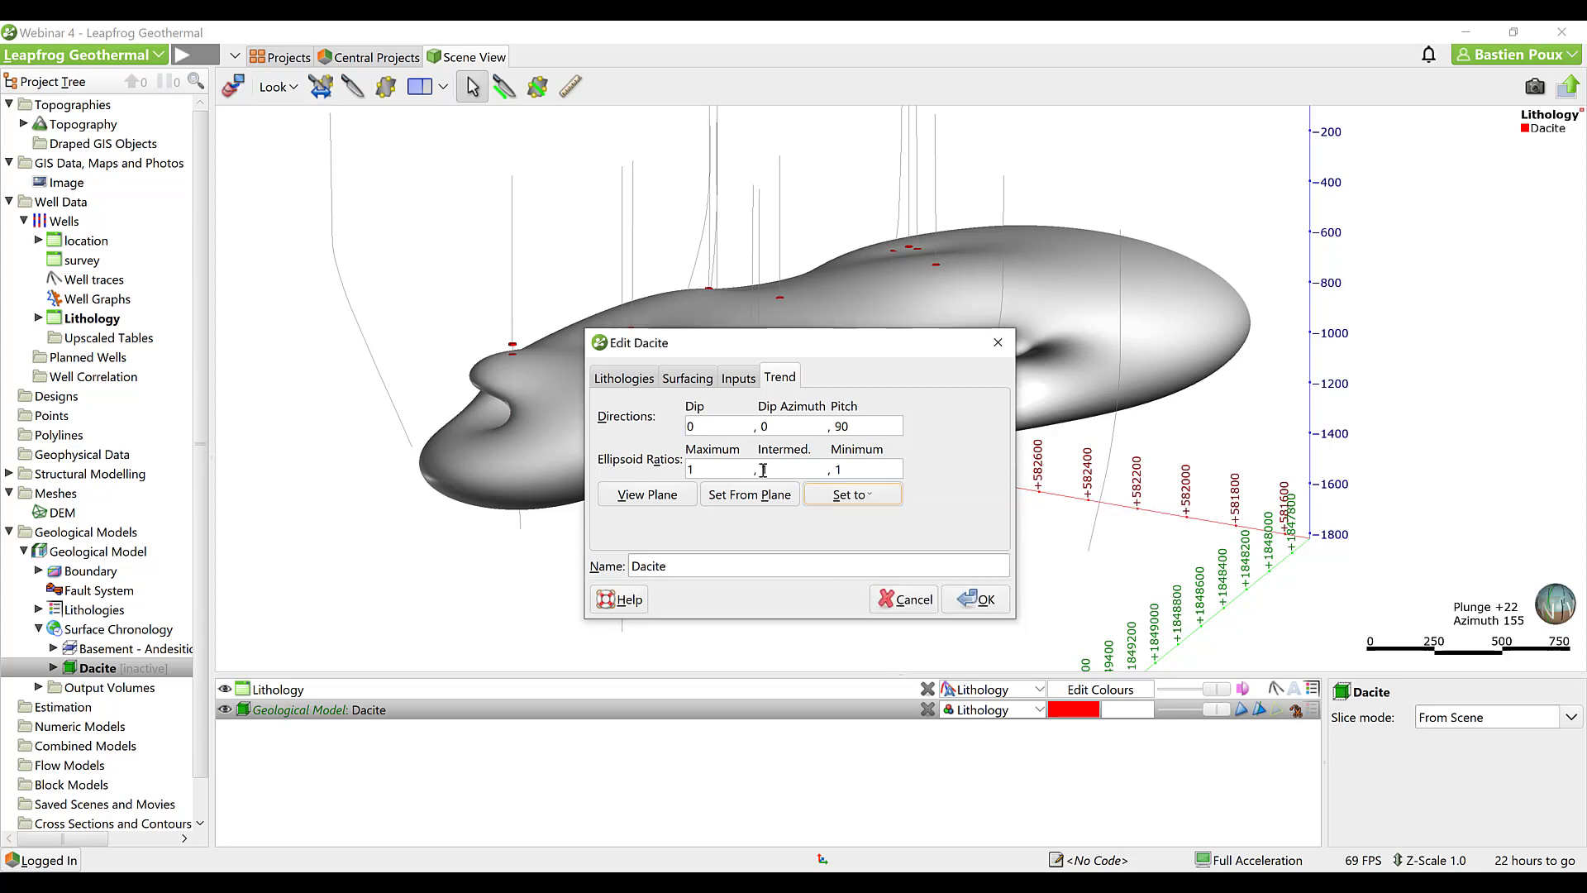
click(898, 599)
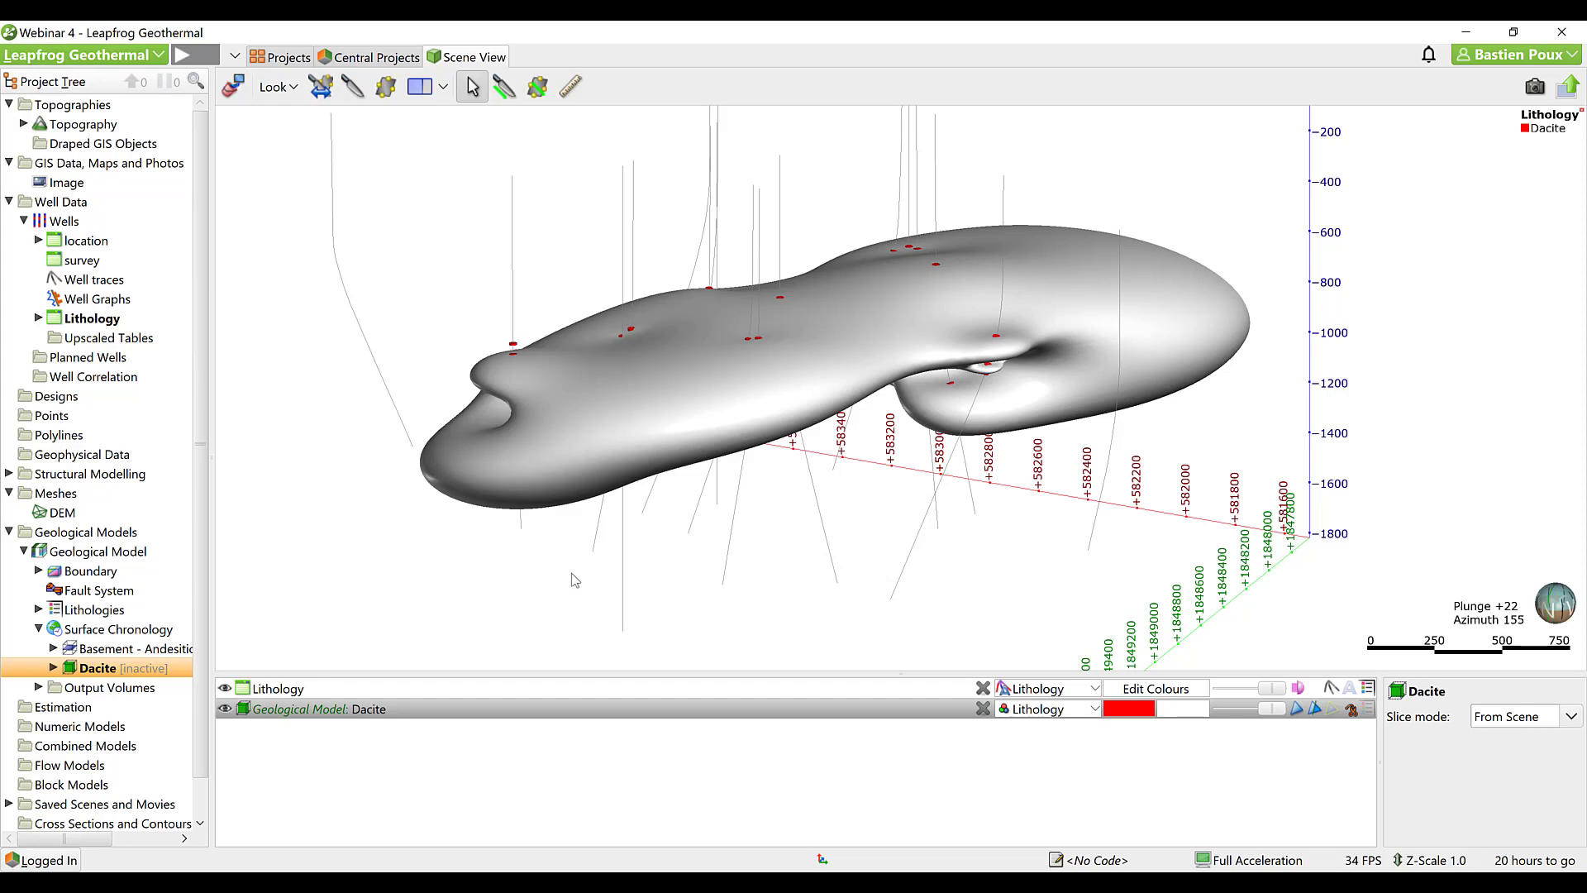
Enable the additional surfacing options for the Dacite surface and open its value clipping settings.
double_click(89, 672)
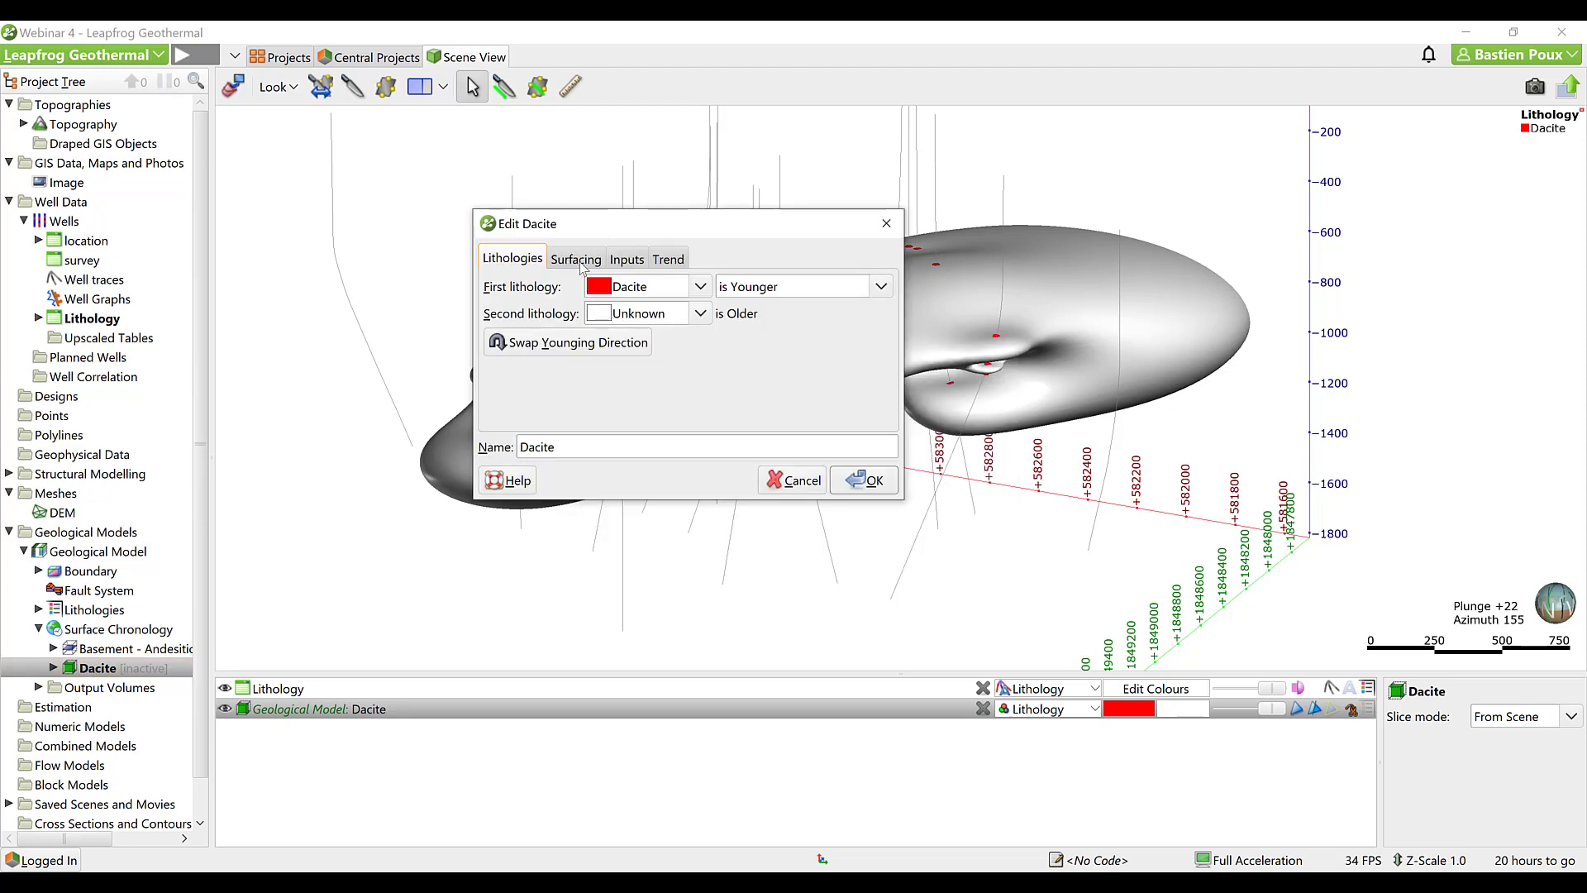
click(579, 260)
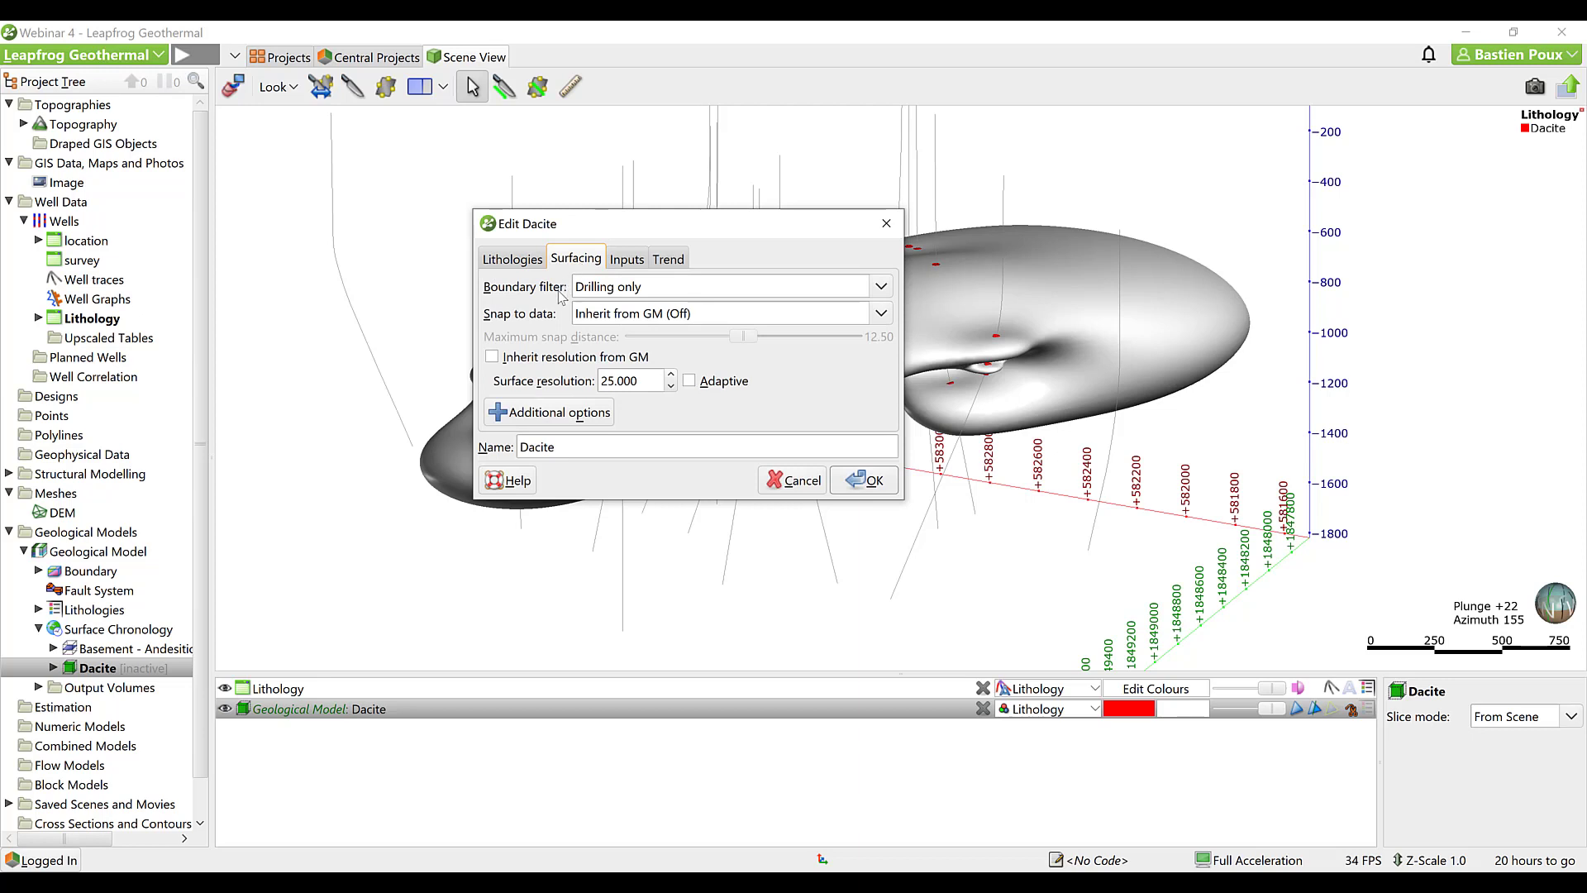
click(537, 413)
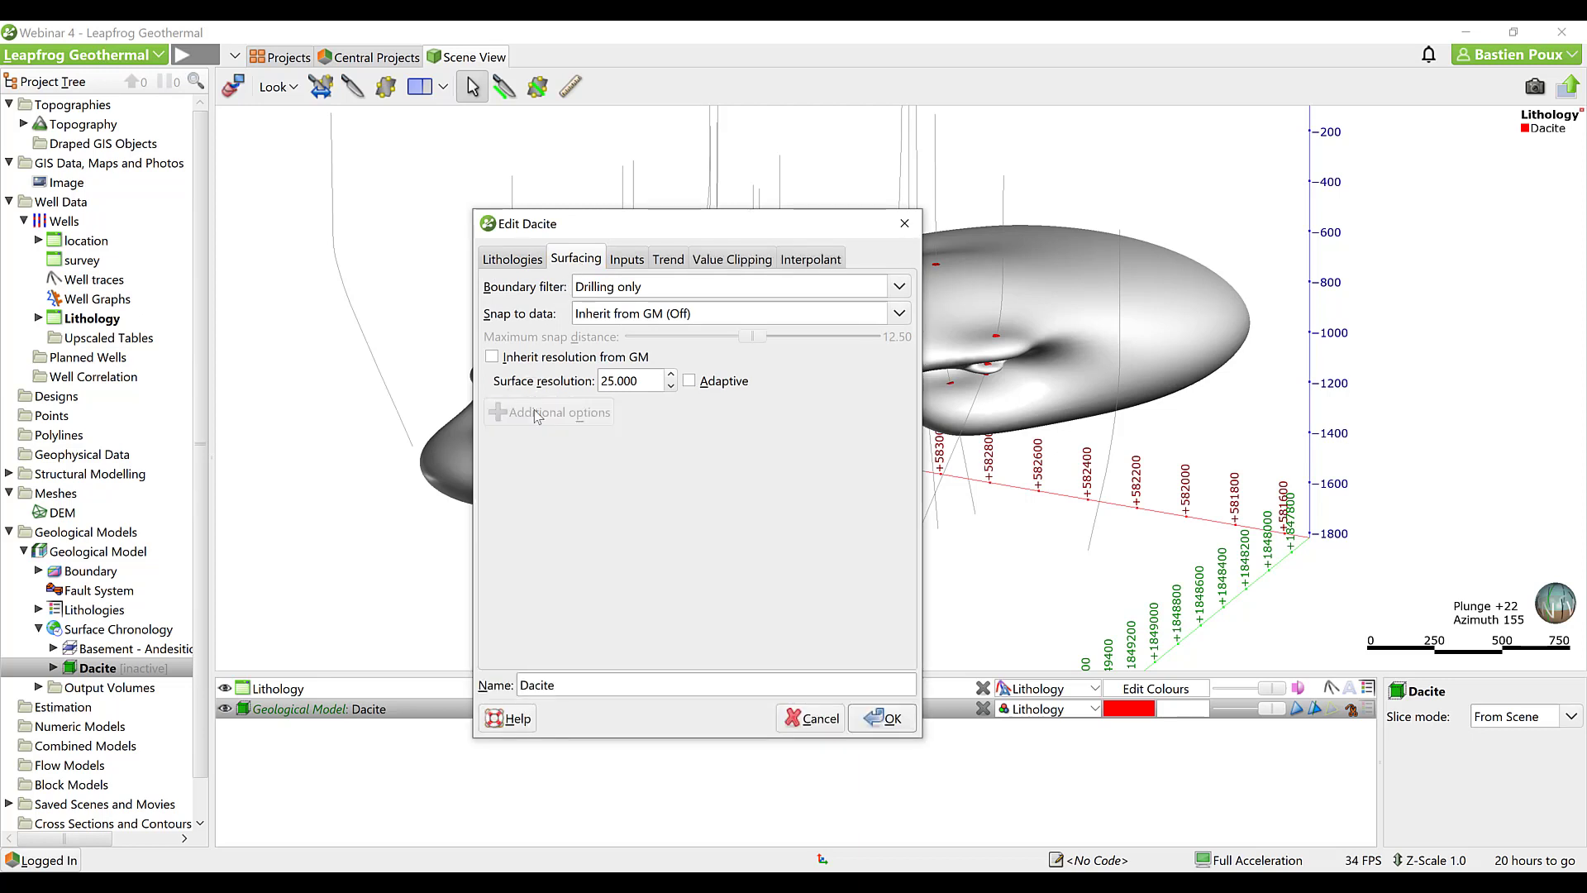
click(721, 263)
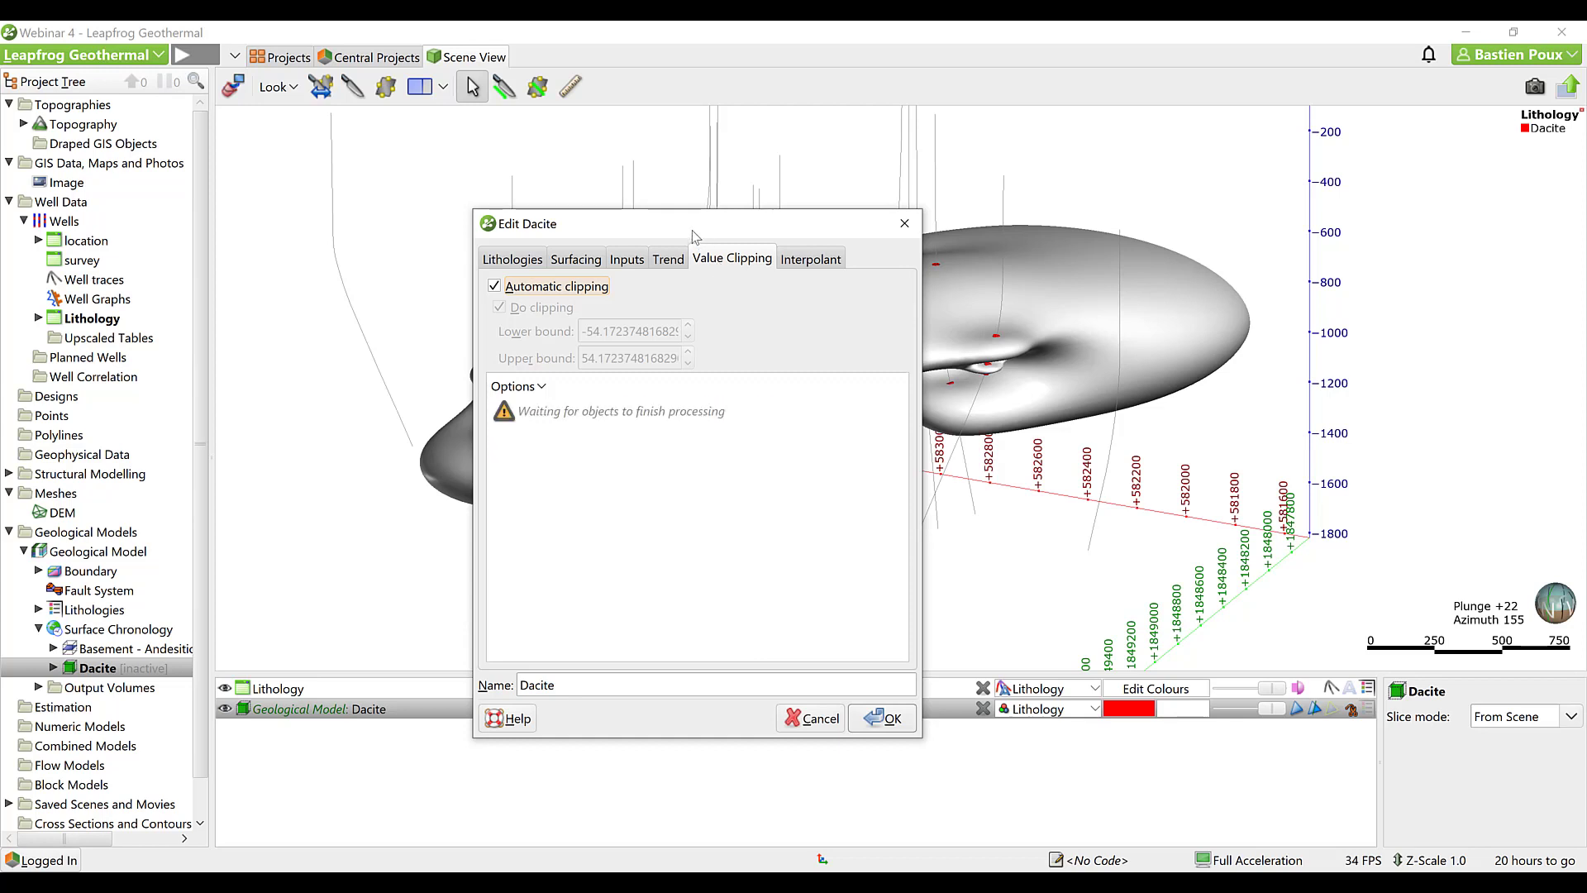
Hide the Dacite surface, add its underlying Dacite volume points to the scene, and show their values as text along the wells.
drag(692, 236, 462, 149)
right_drag(773, 306, 1053, 379)
click(225, 708)
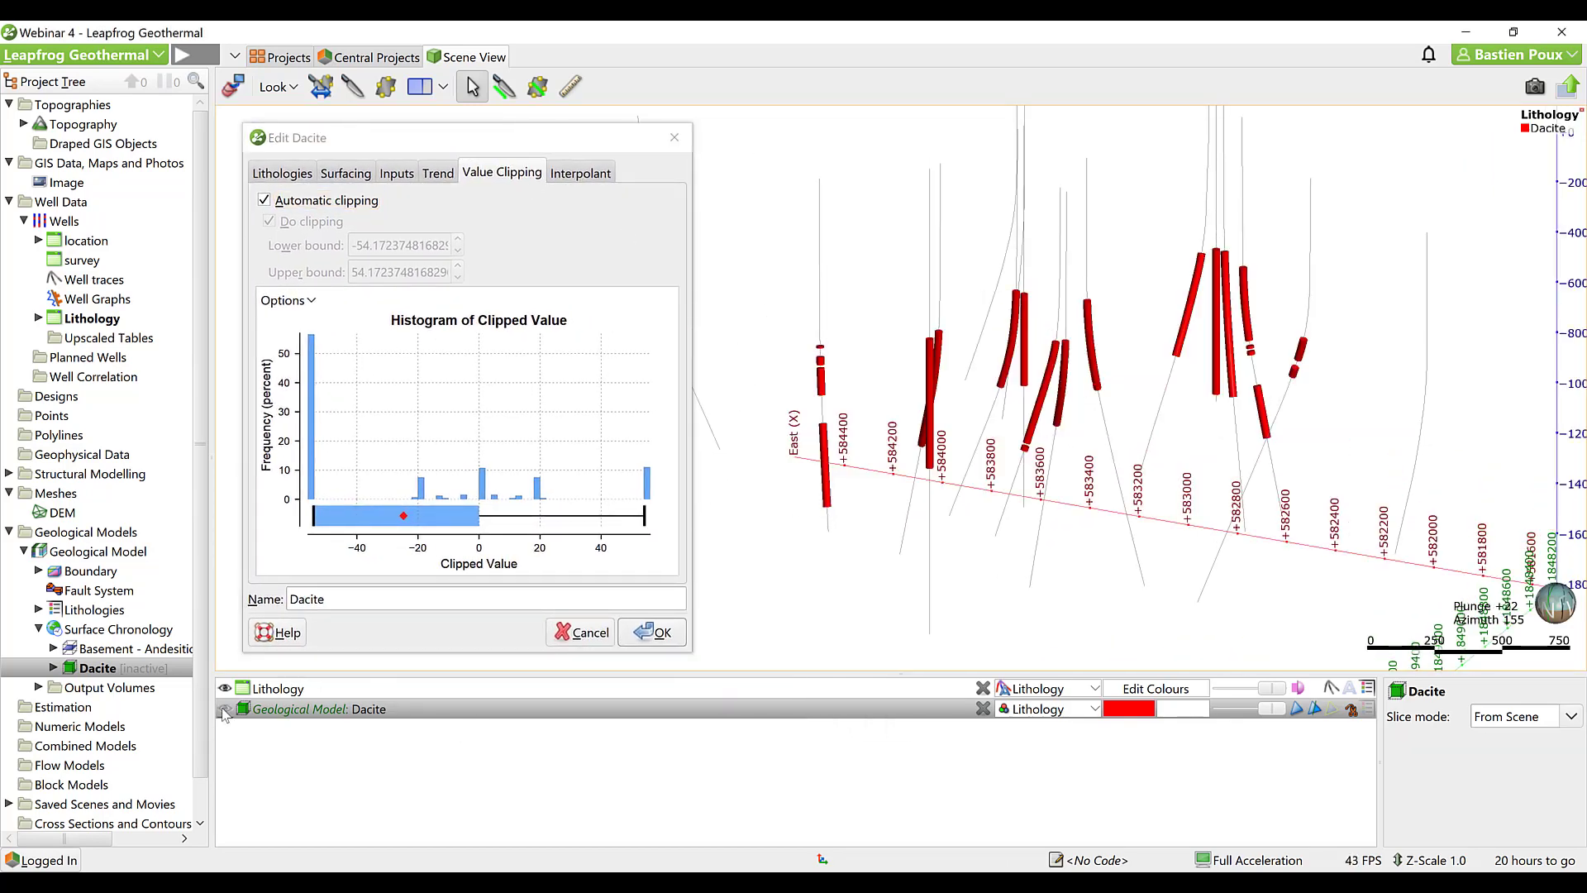
click(53, 668)
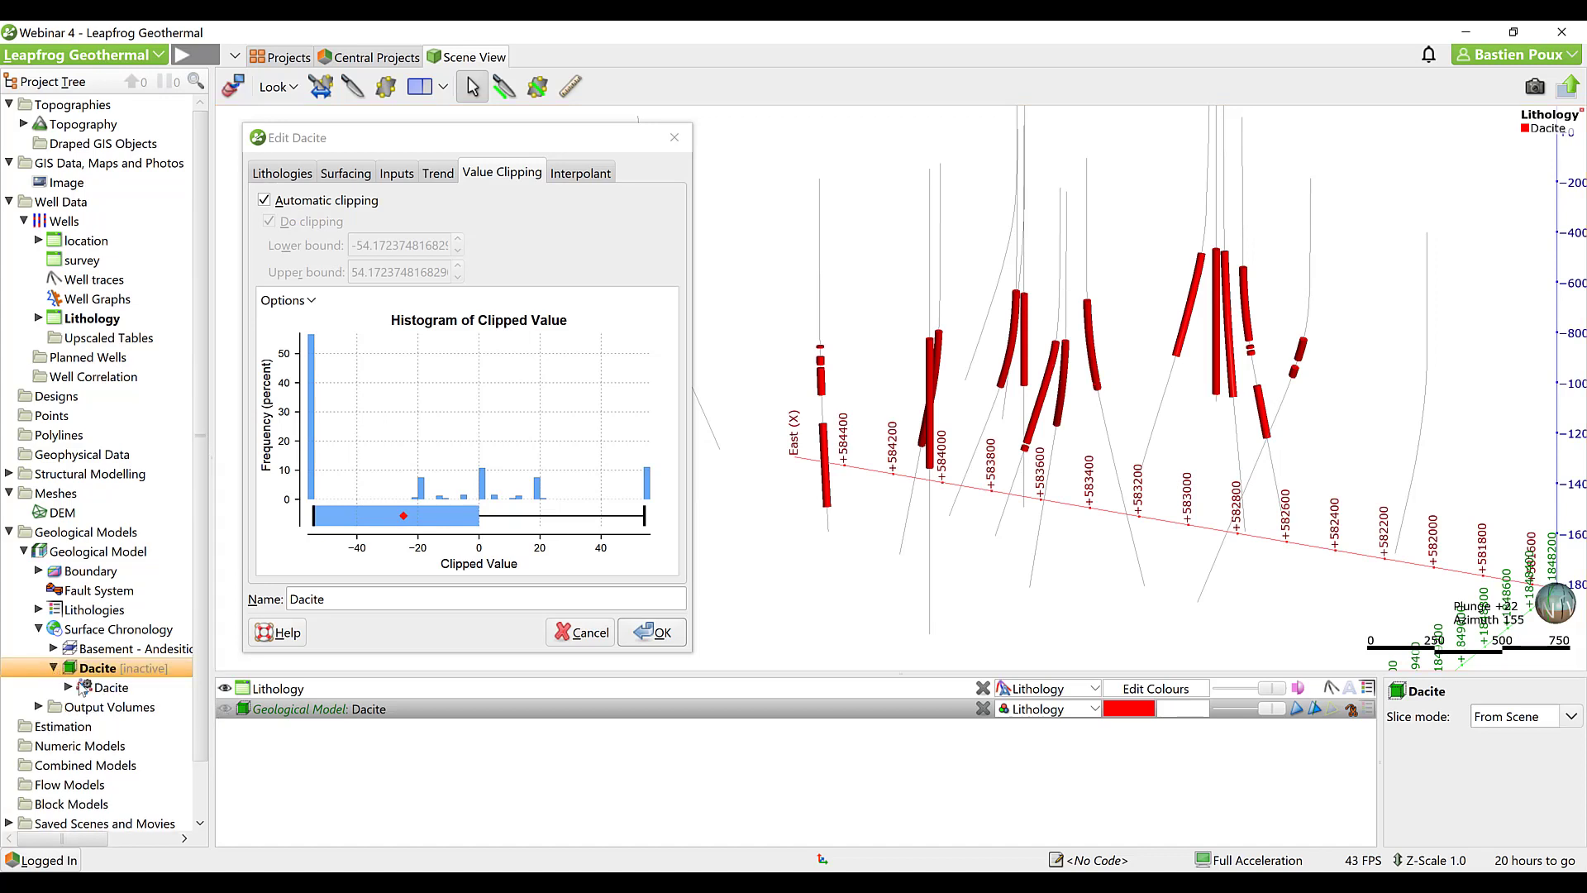
drag(126, 687, 1122, 491)
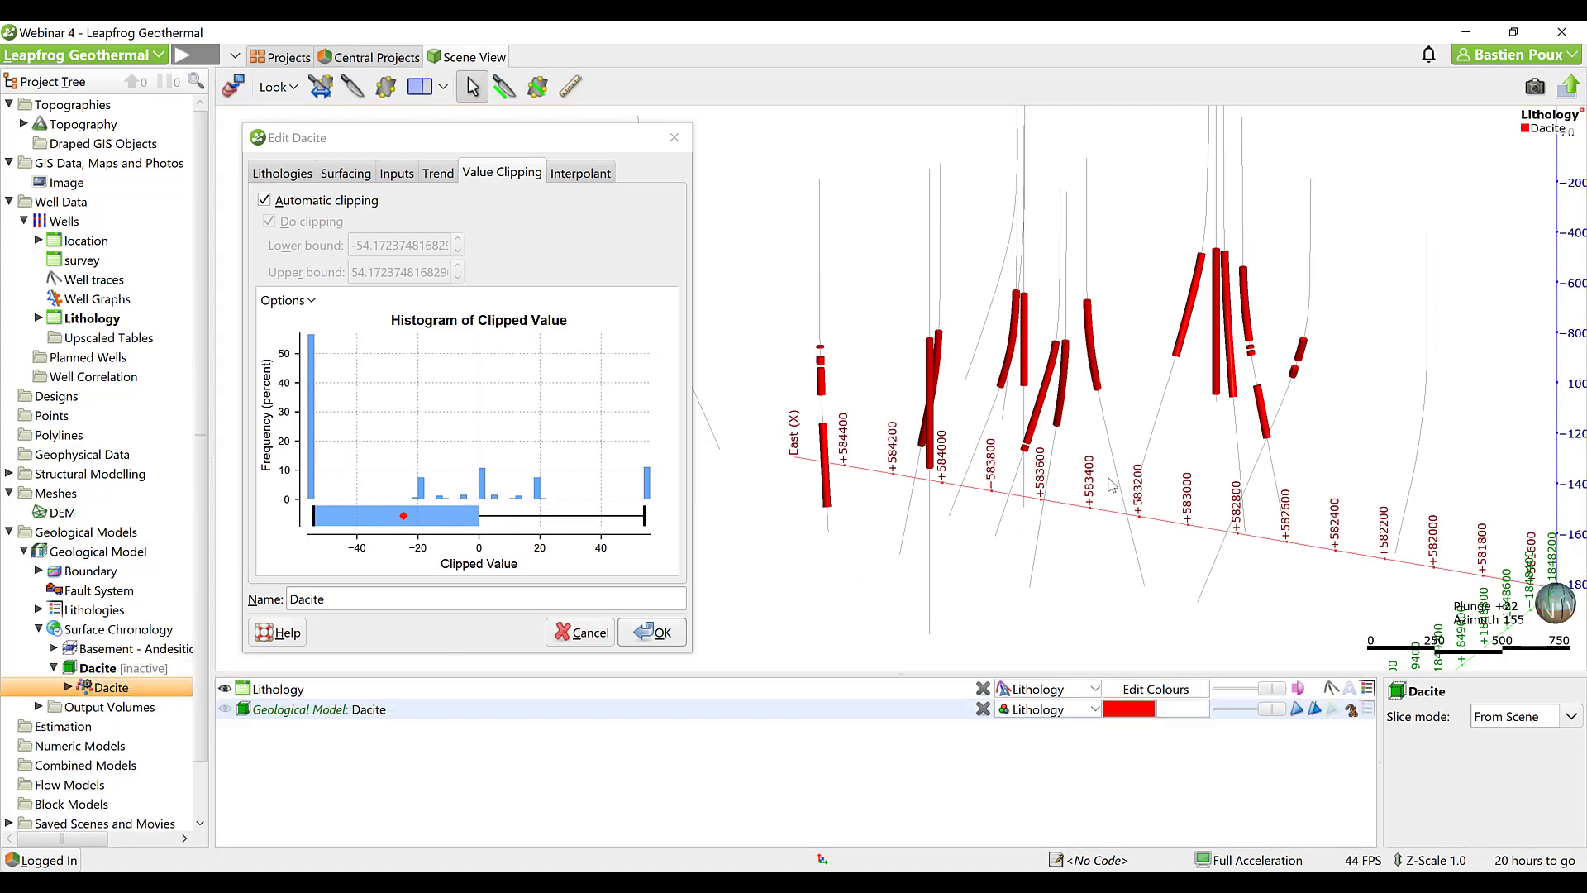
scroll(979, 347, up, 2)
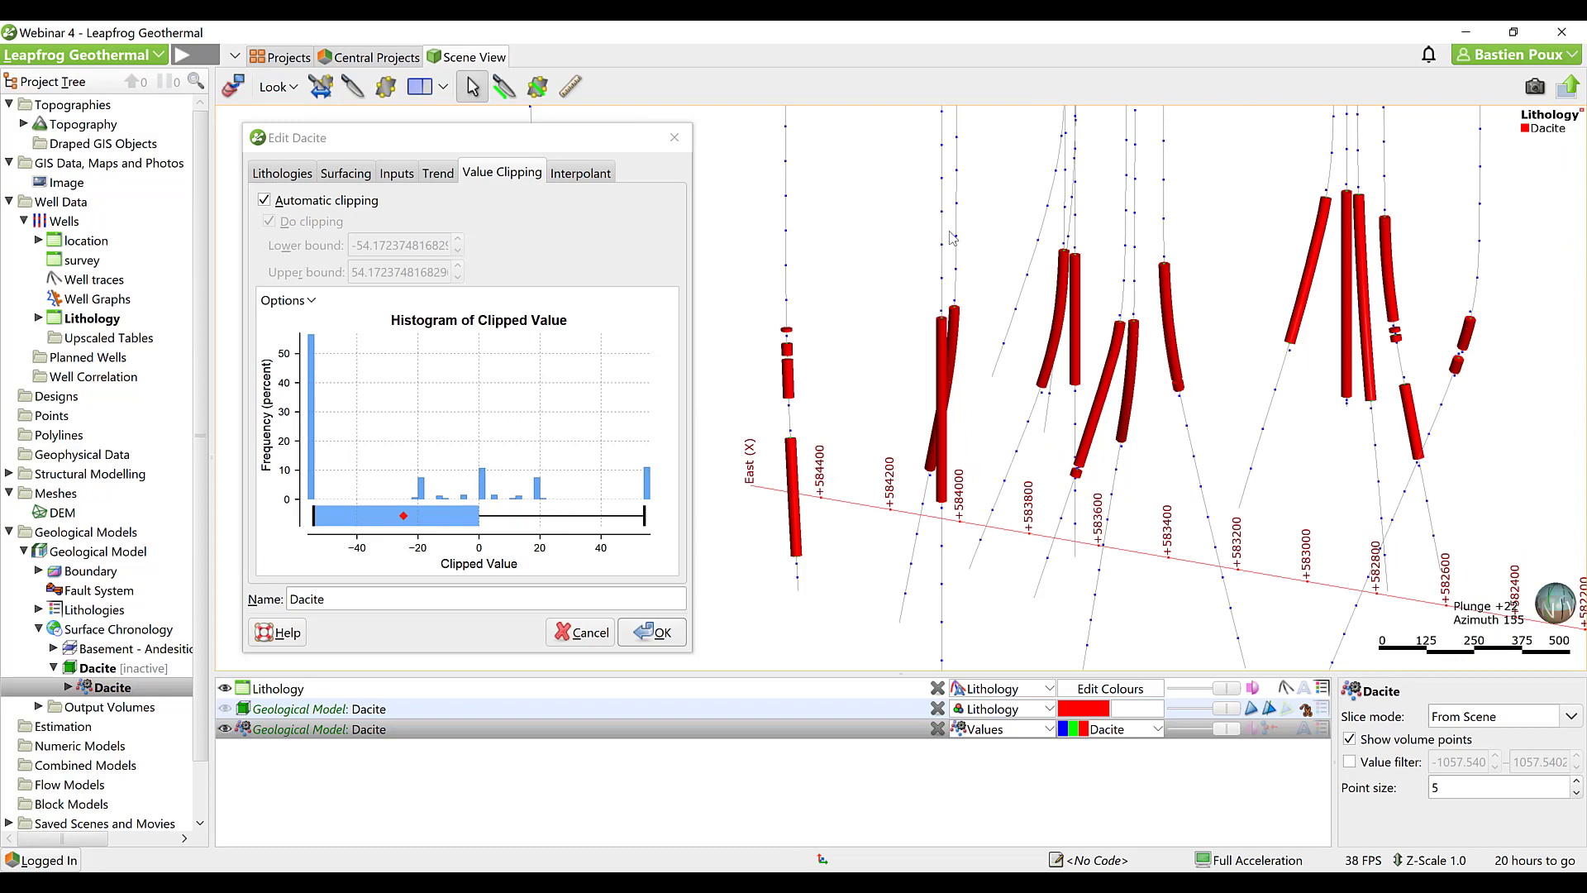
click(1302, 731)
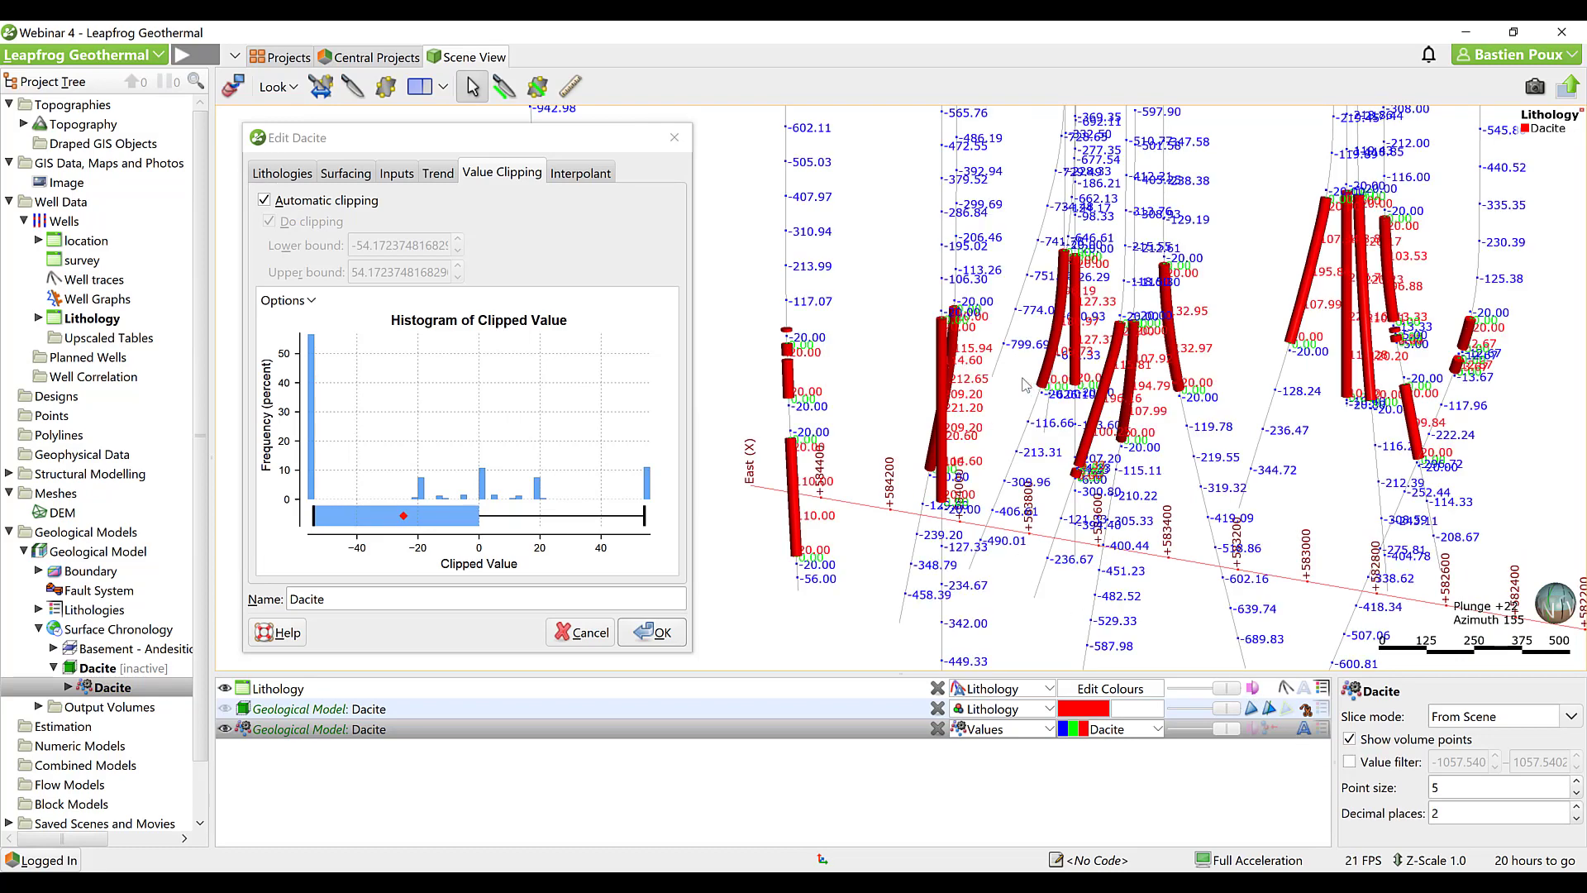
scroll(1024, 386, up, 2)
drag(1018, 493, 984, 208)
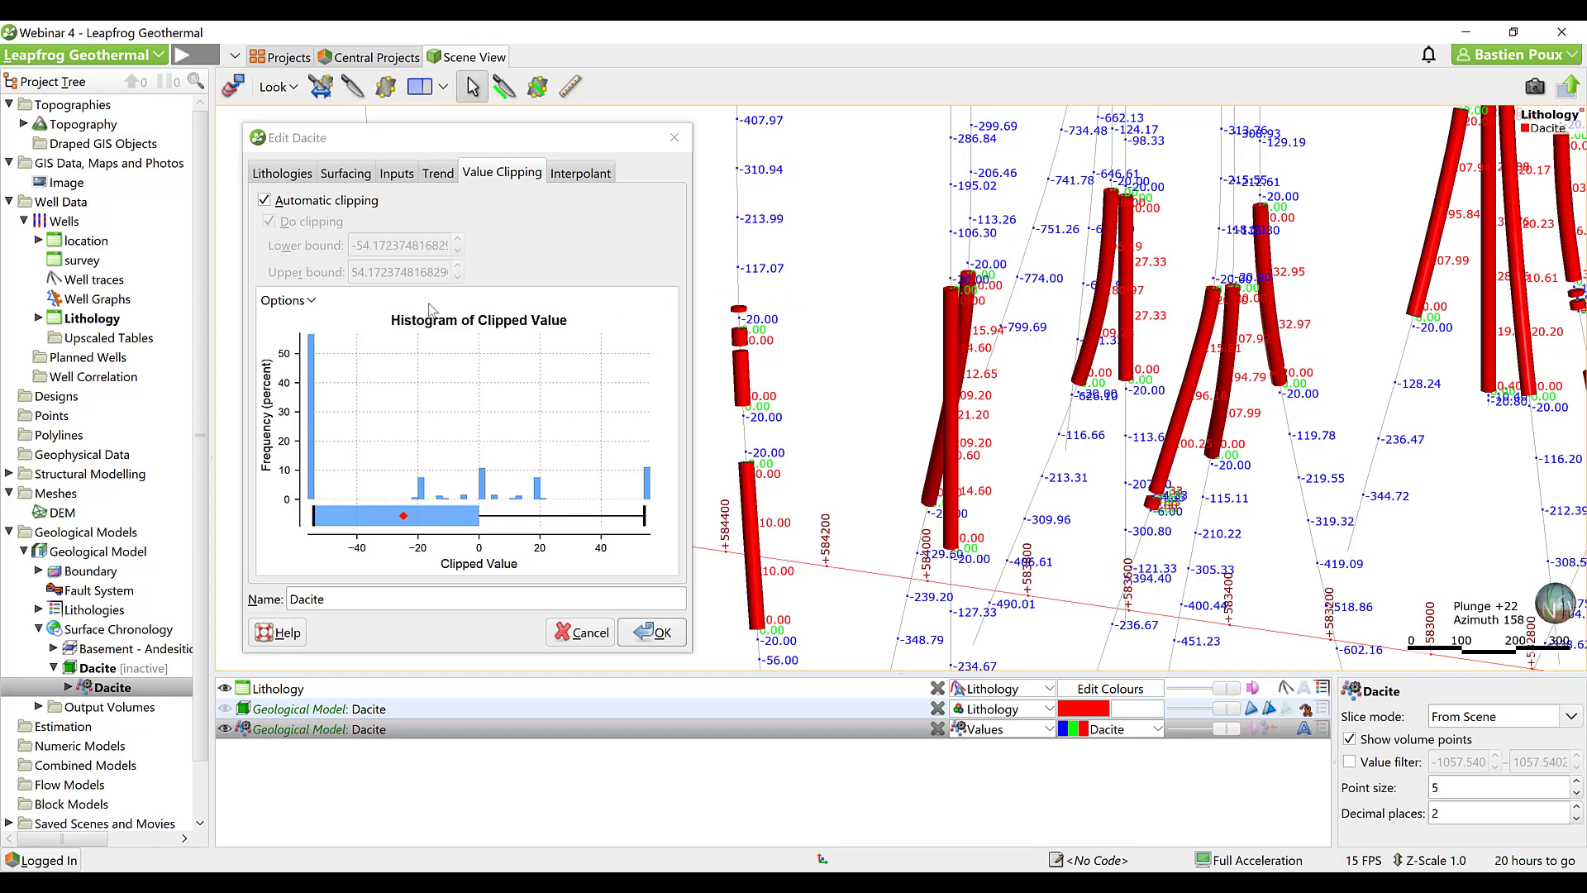
Turn off automatic clipping for the Dacite surface and compare the value histogram with clipping disabled and enabled.
click(264, 200)
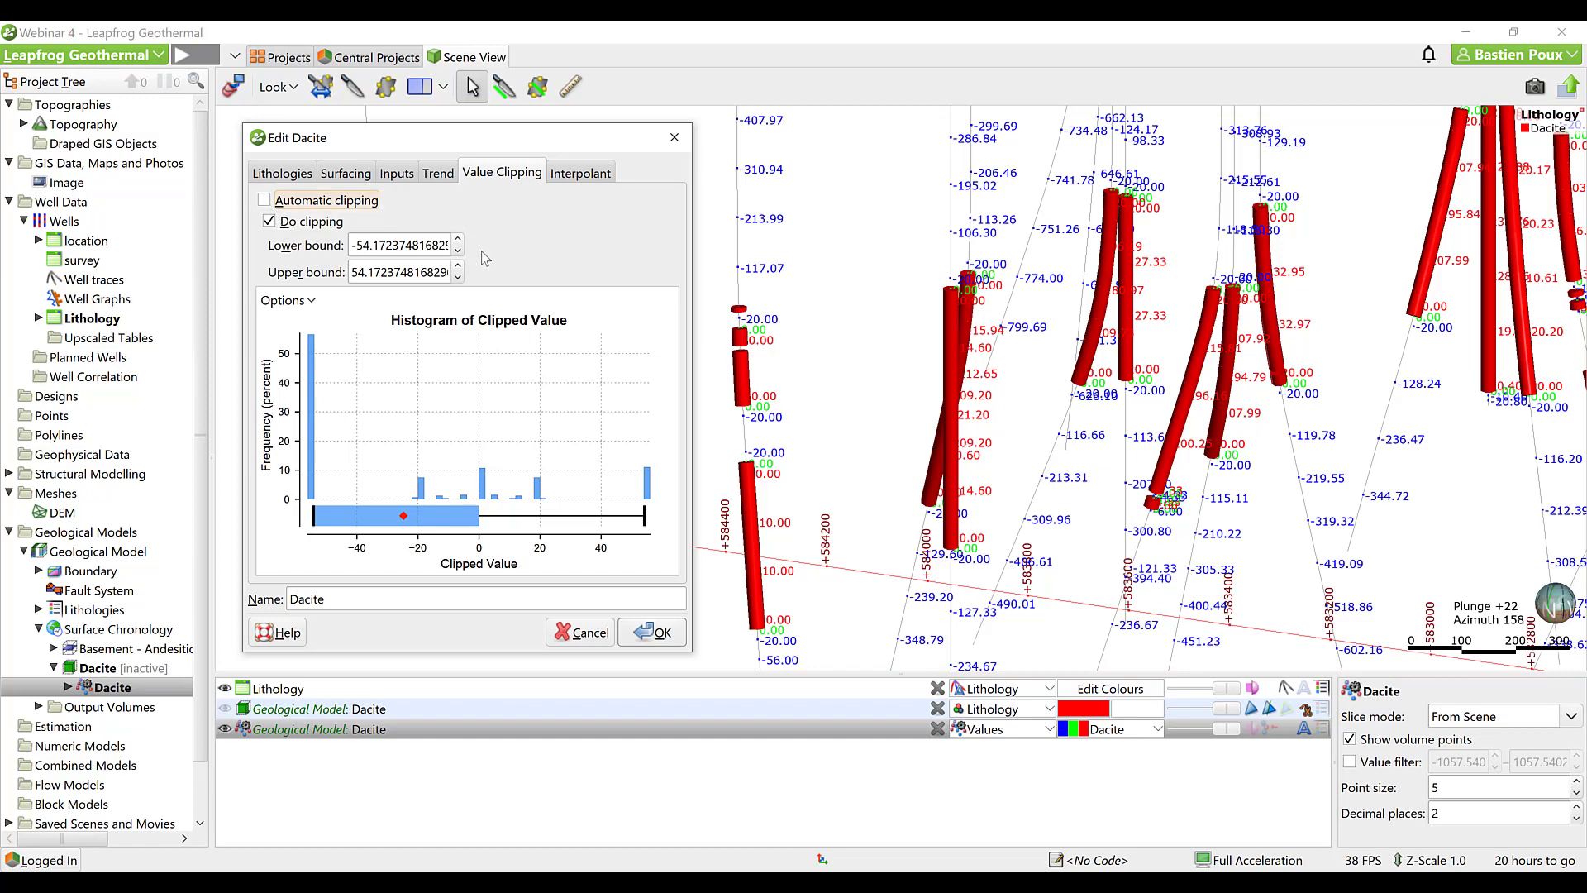
click(270, 221)
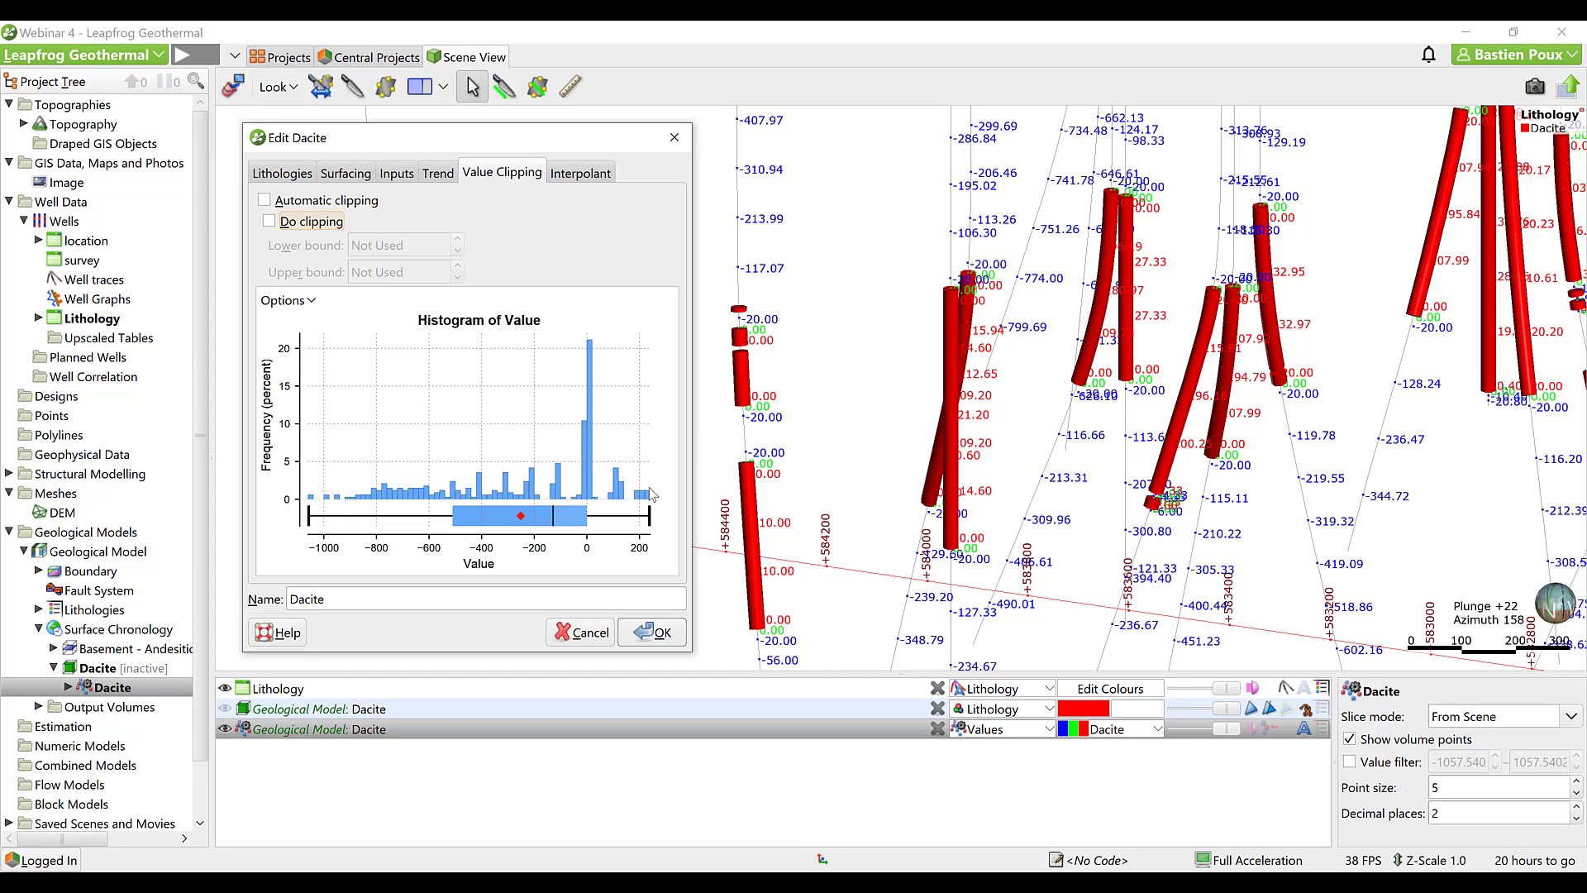
click(269, 222)
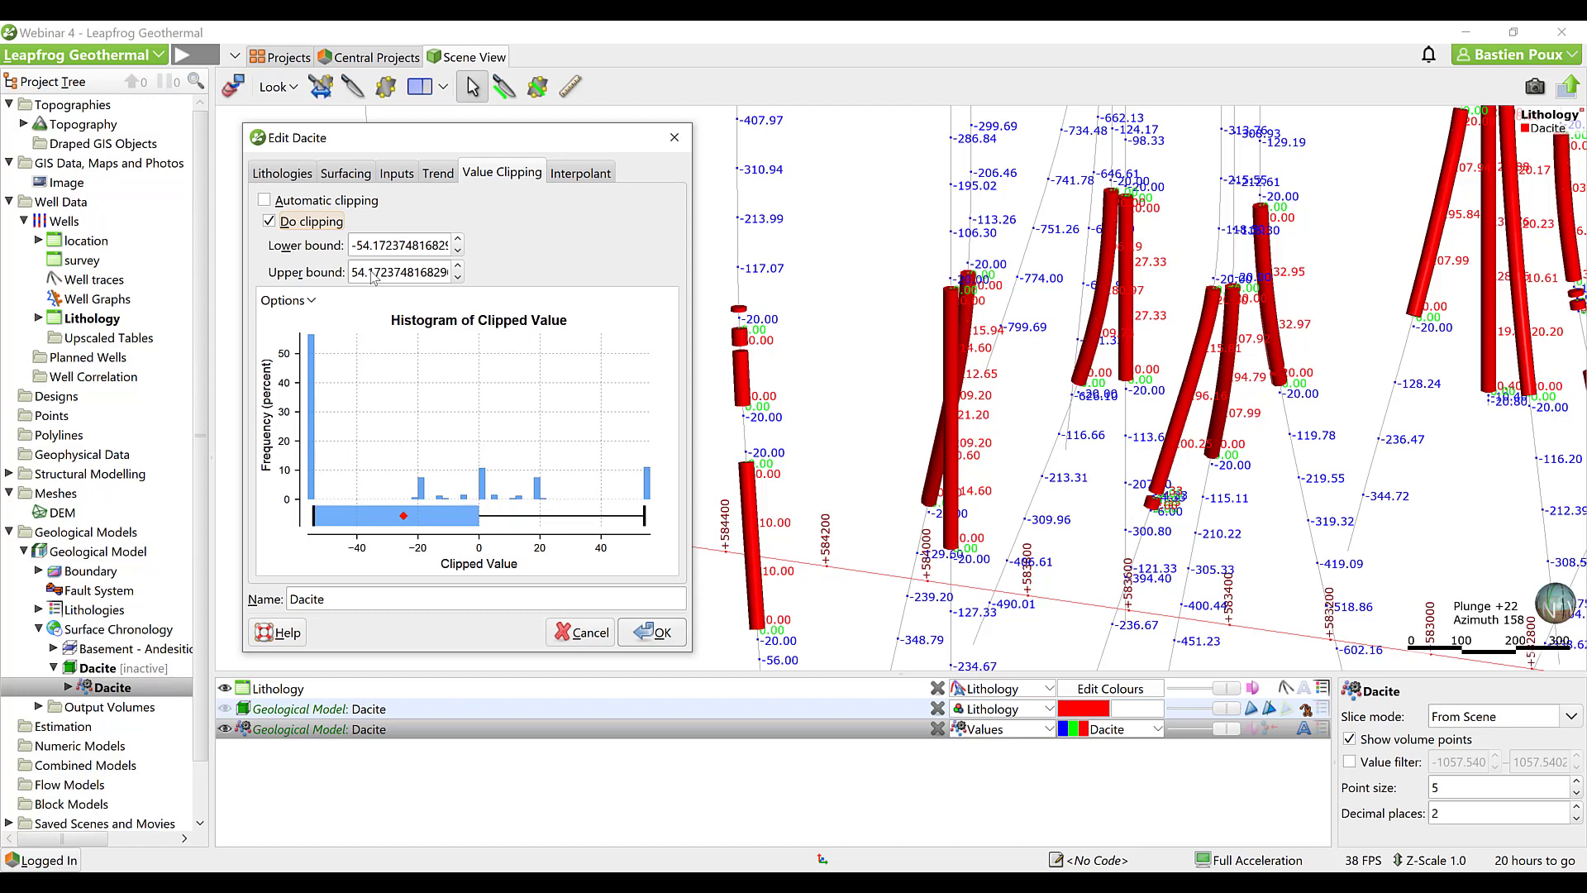
Show the Dacite surface in the scene along with the well values.
click(225, 709)
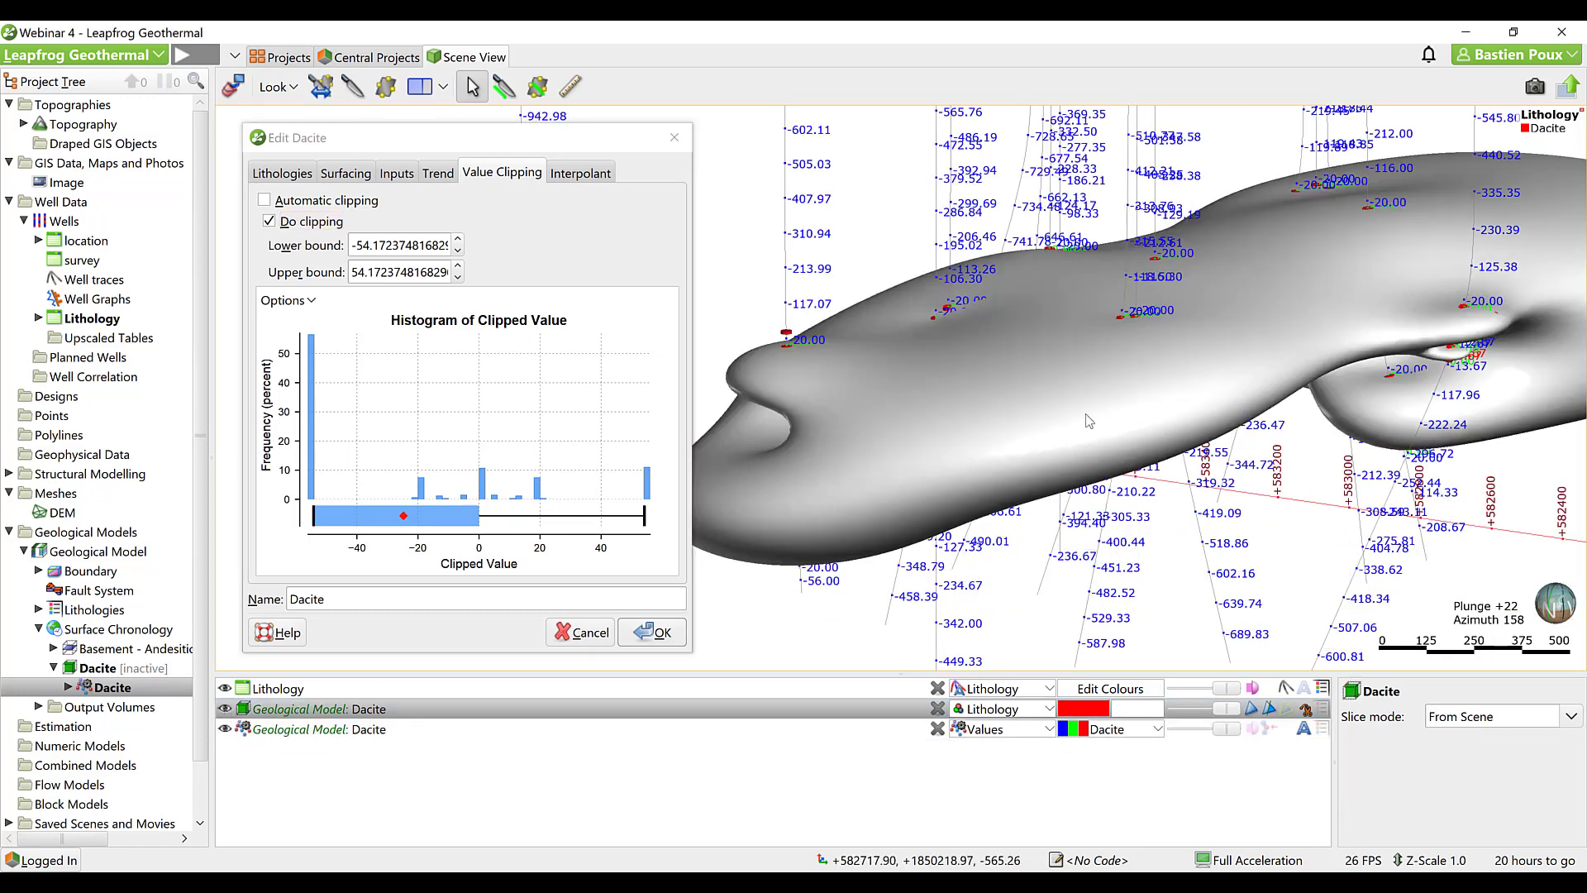
scroll(1085, 419, down, 3)
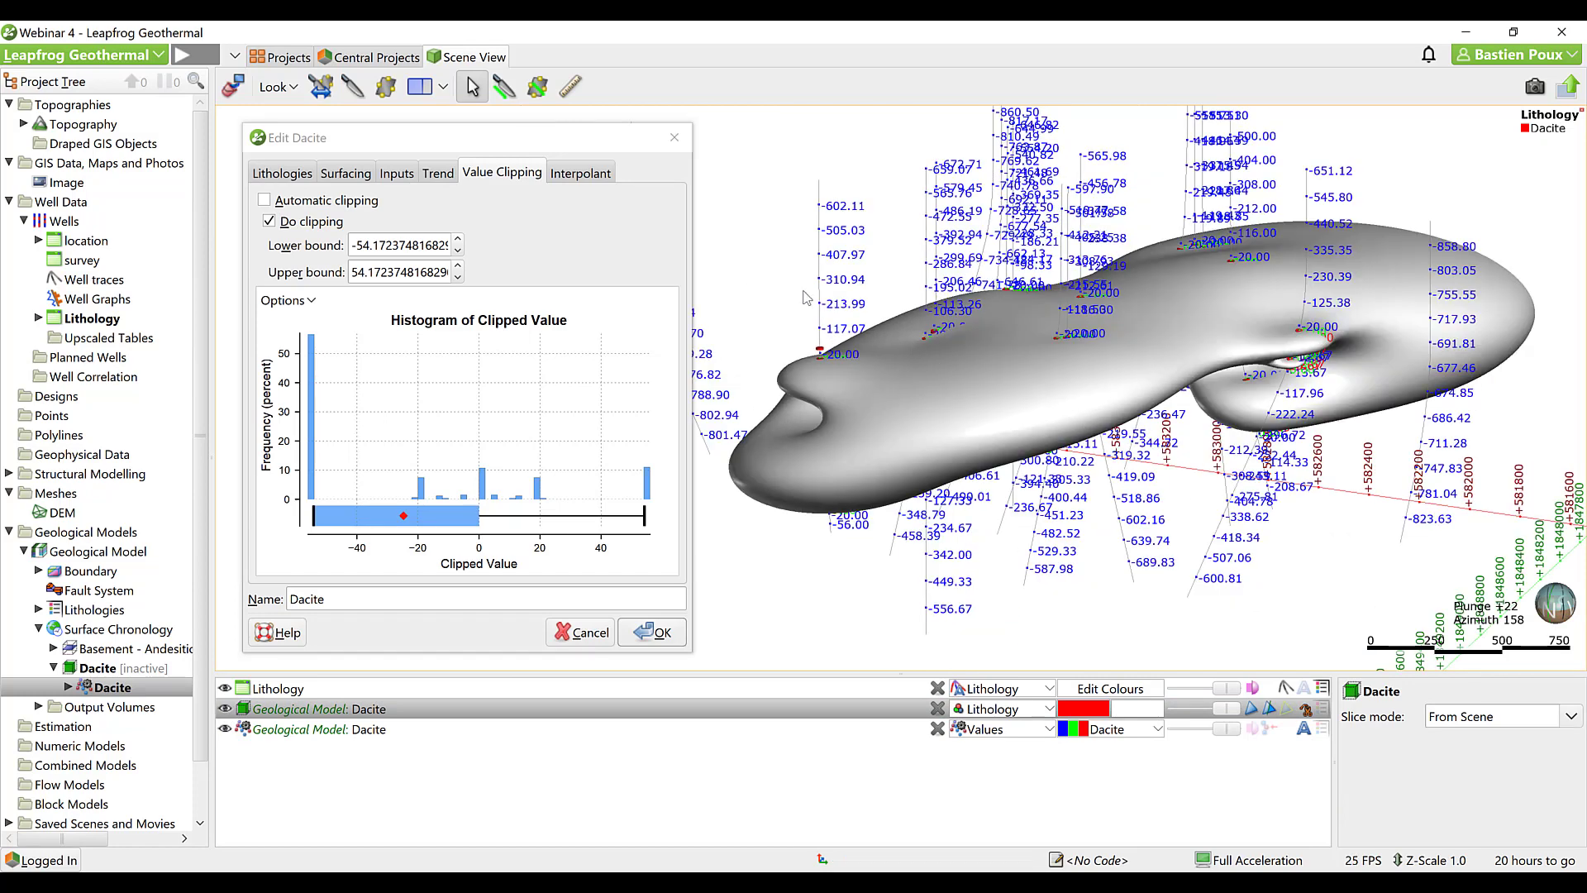
Set the lower clipping bound of the Dacite surface to -200 and apply it to the model.
click(414, 248)
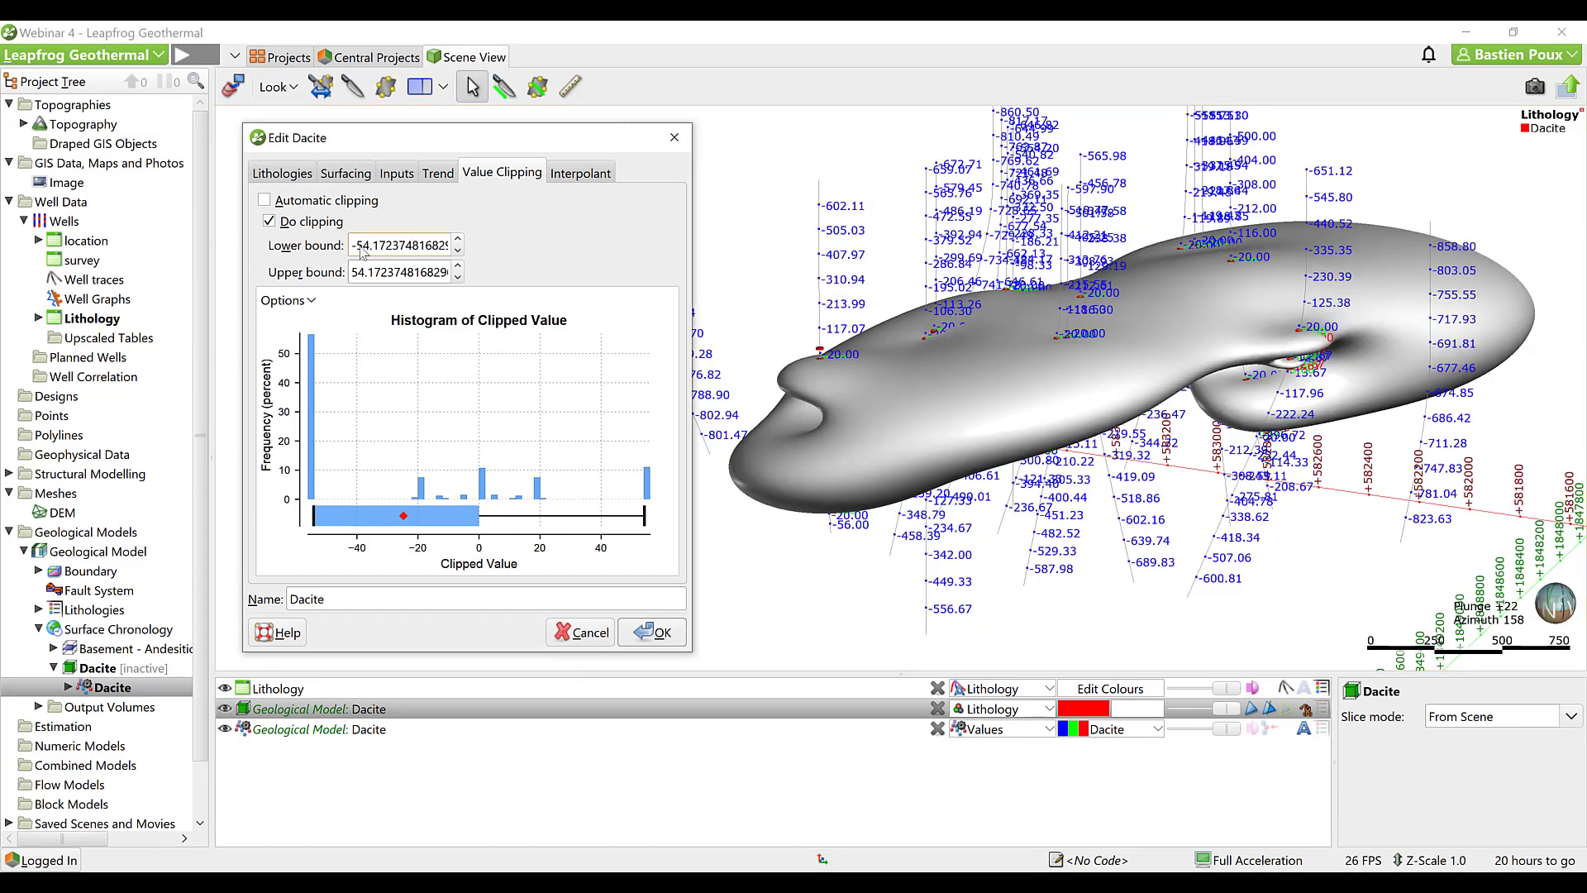
drag(362, 252, 460, 256)
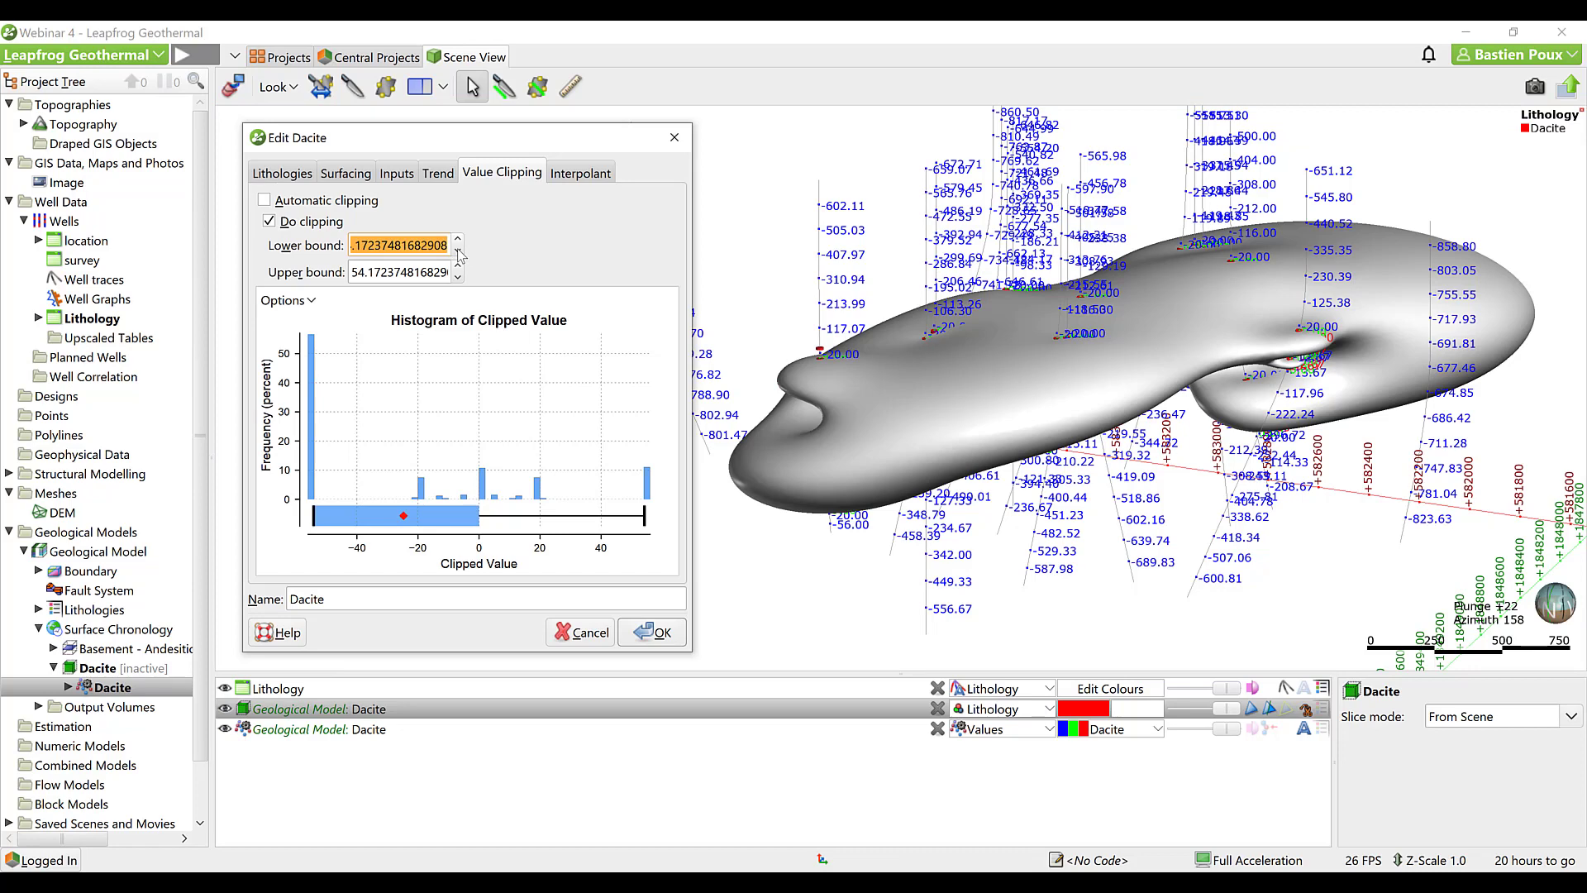
text(-200)
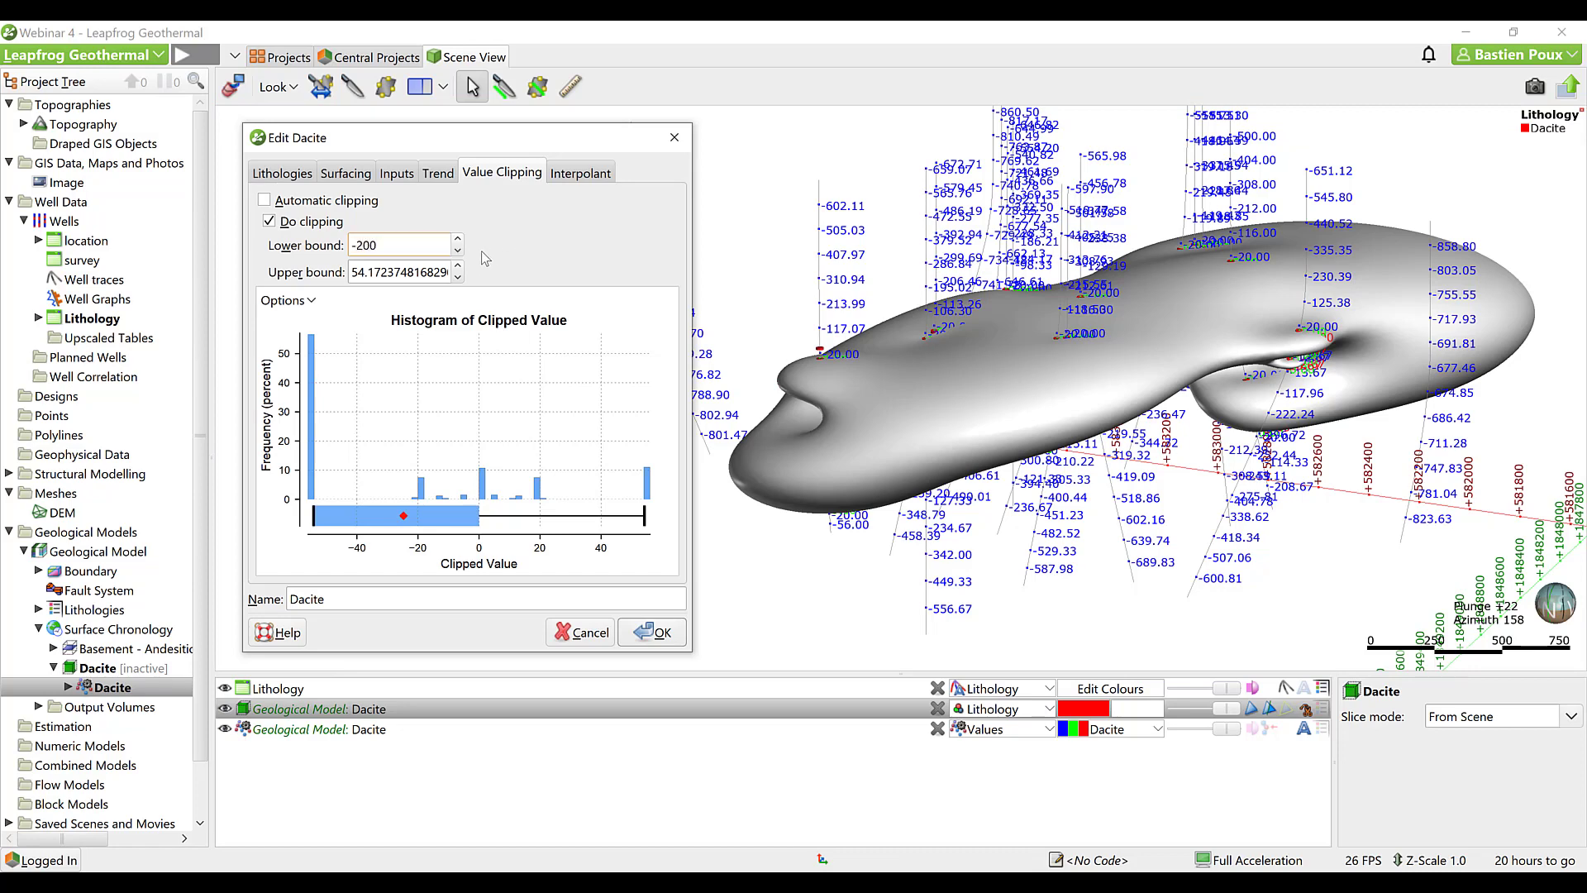
click(413, 276)
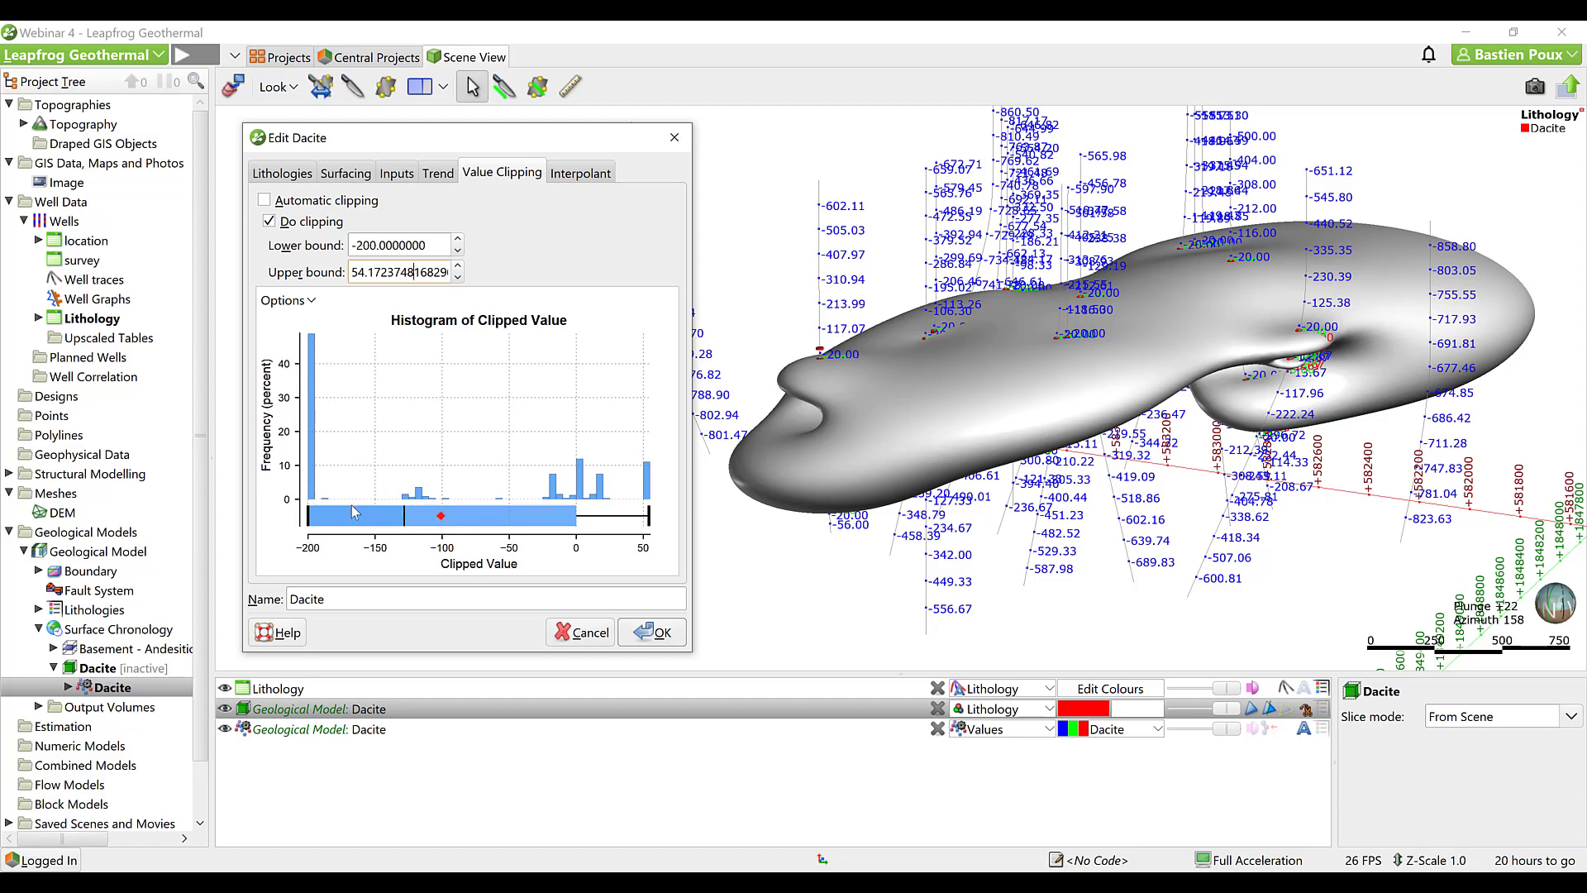
click(646, 635)
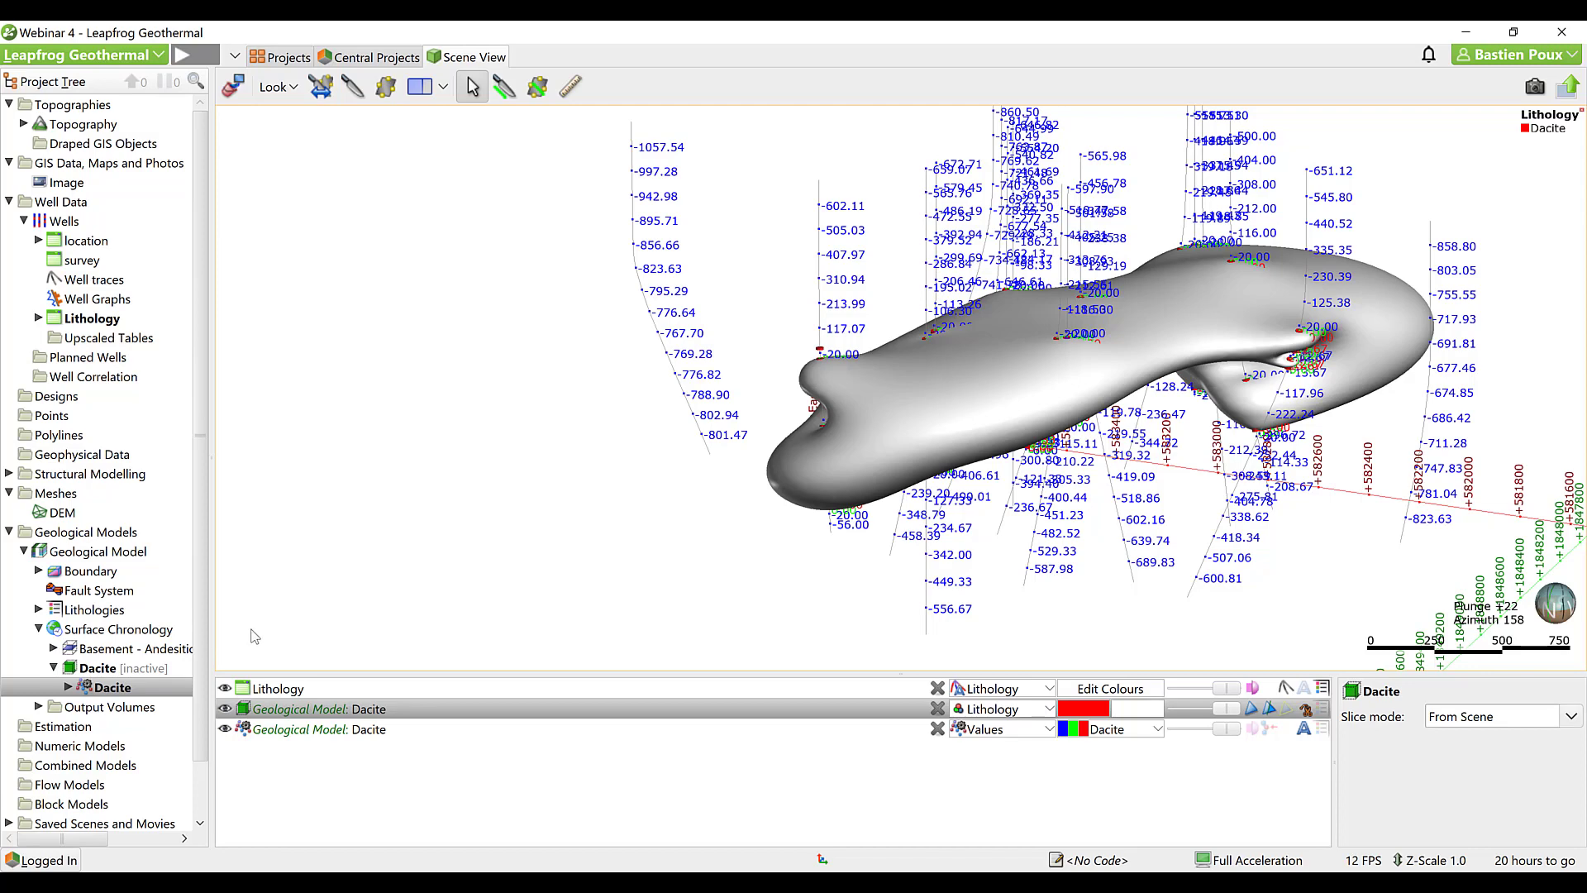
Change the Dacite surface's clipping to a lower bound of -54 and an upper bound of 200, and inspect the rebuilt shape.
click(91, 665)
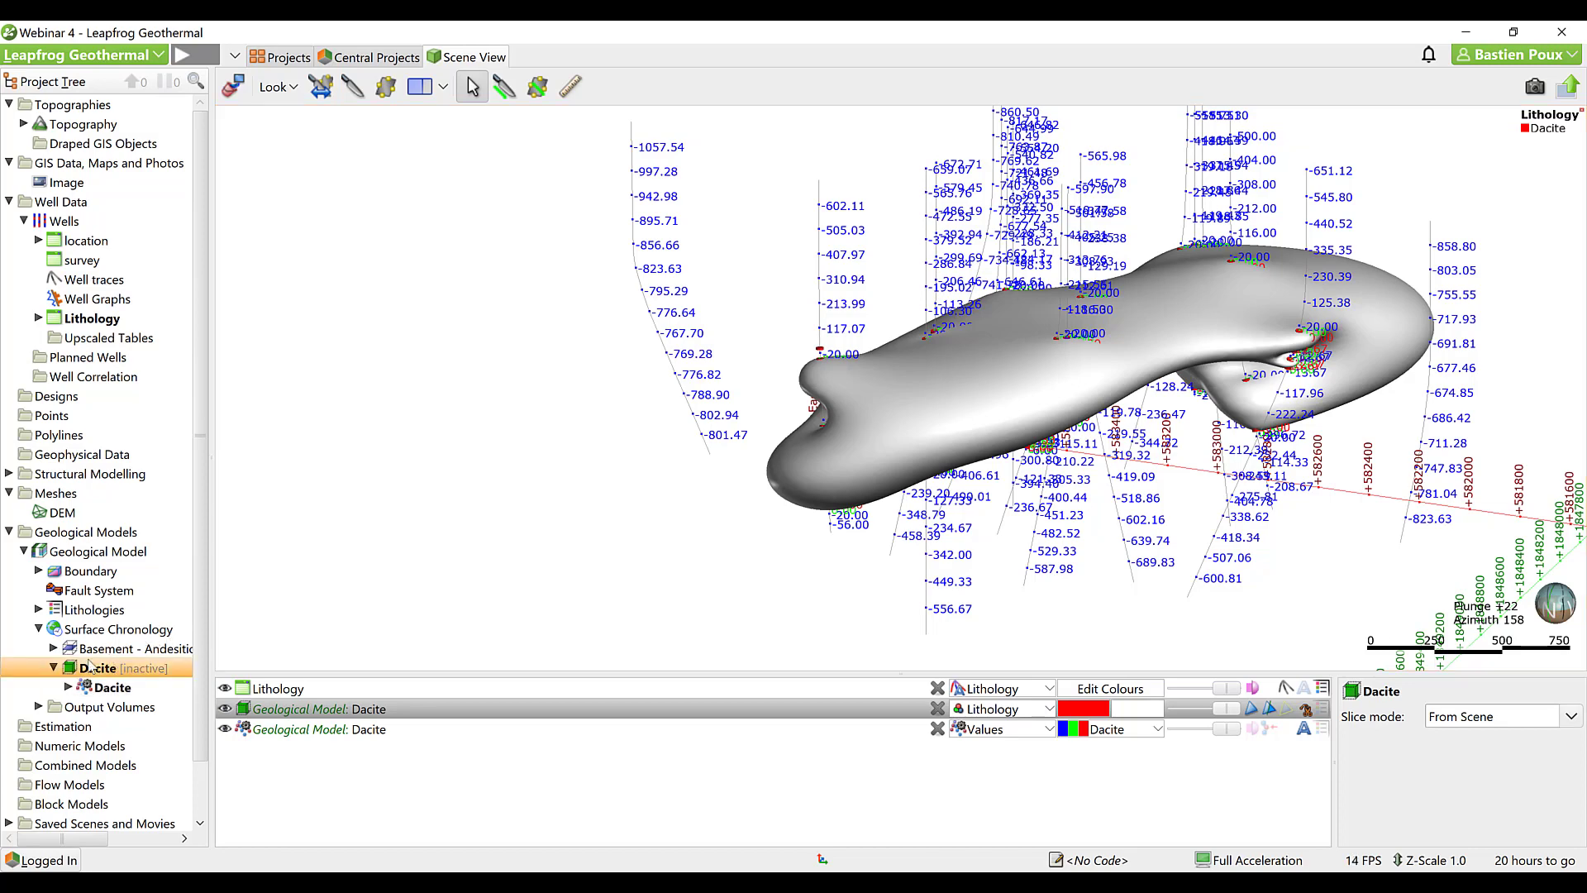
double_click(91, 666)
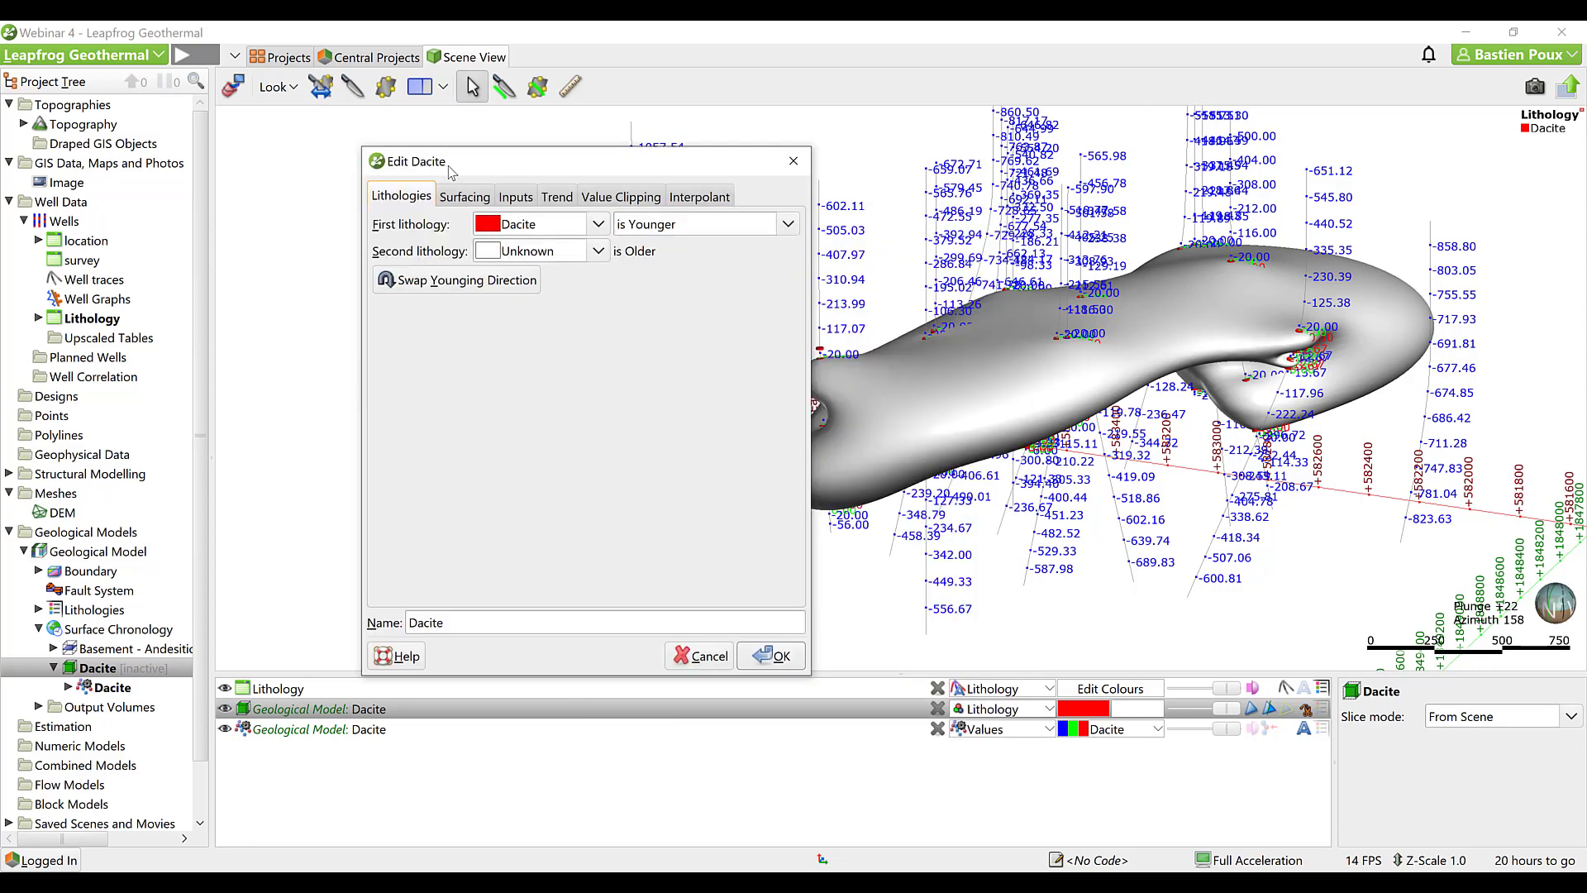
click(609, 199)
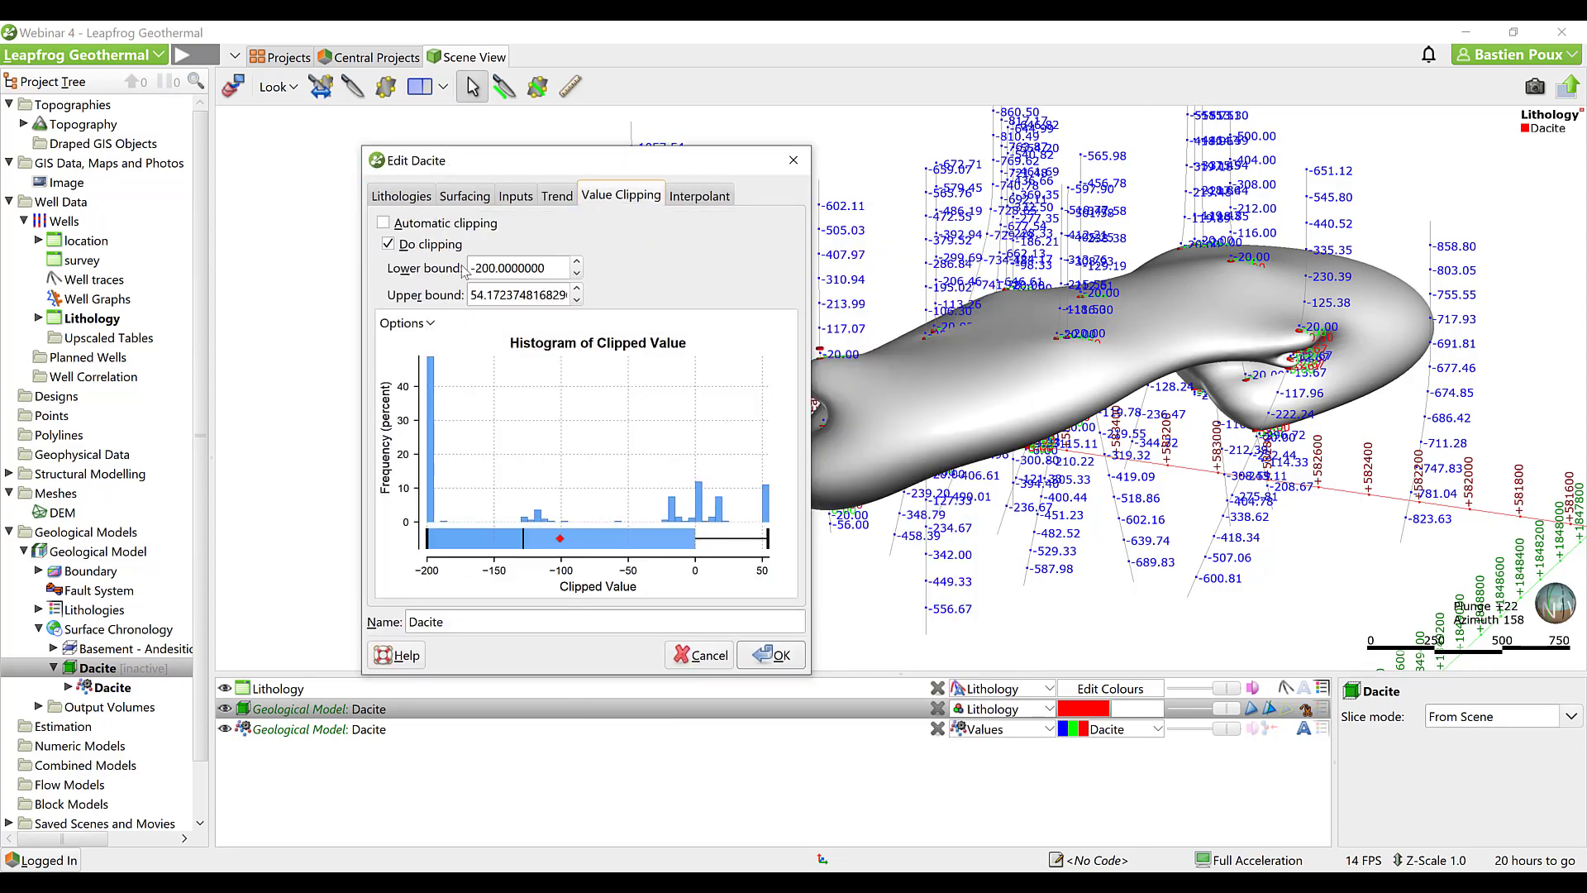
drag(546, 265, 587, 295)
text(-54)
key(BackSpace)
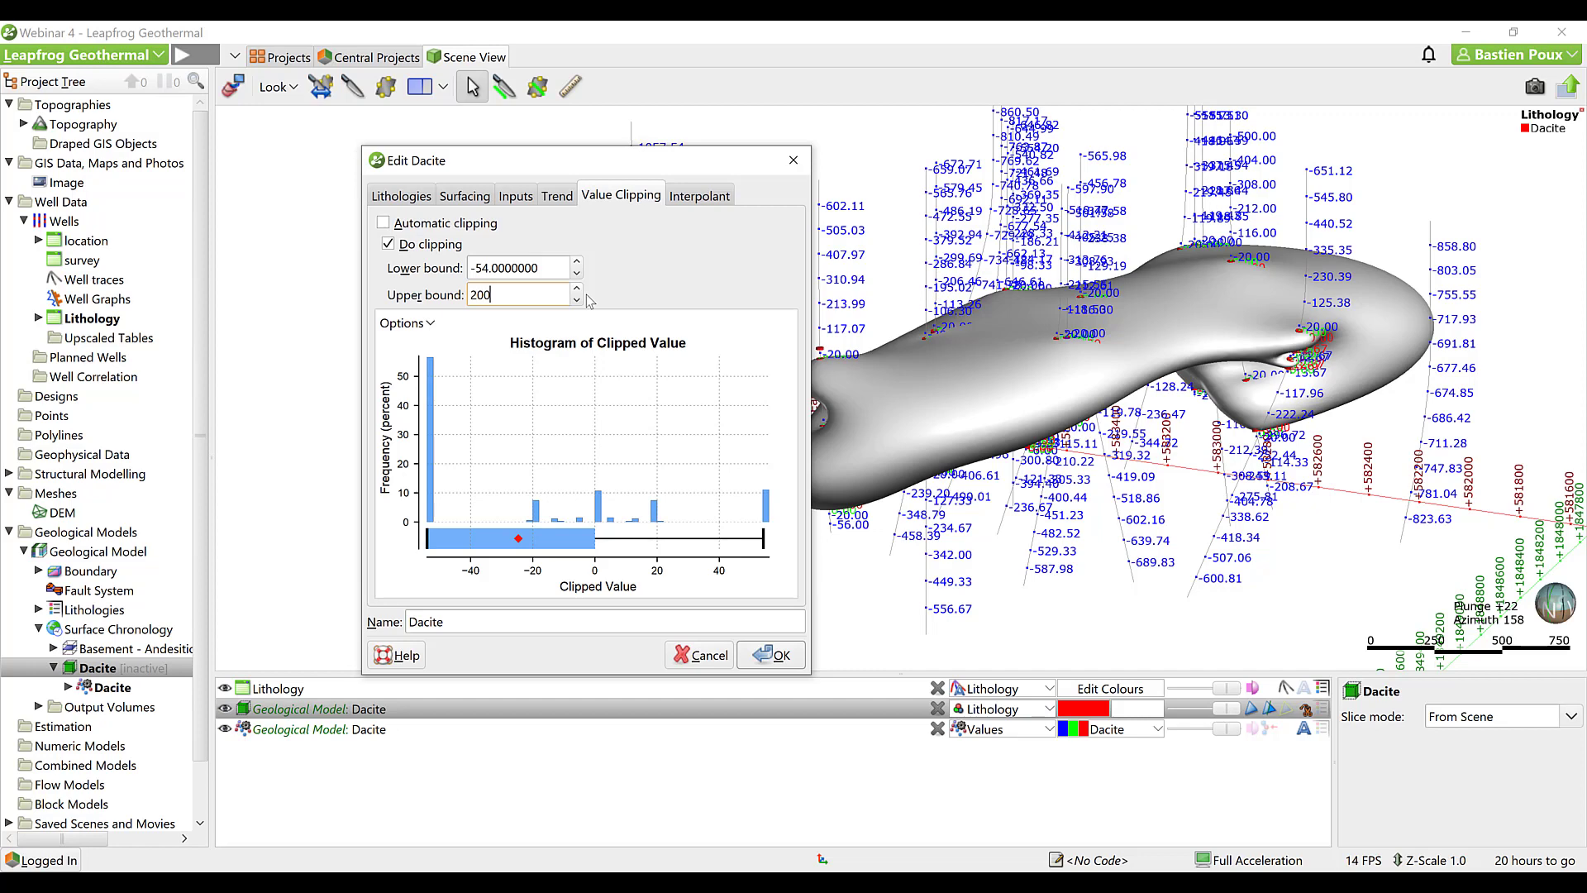
key(shift+Tab)
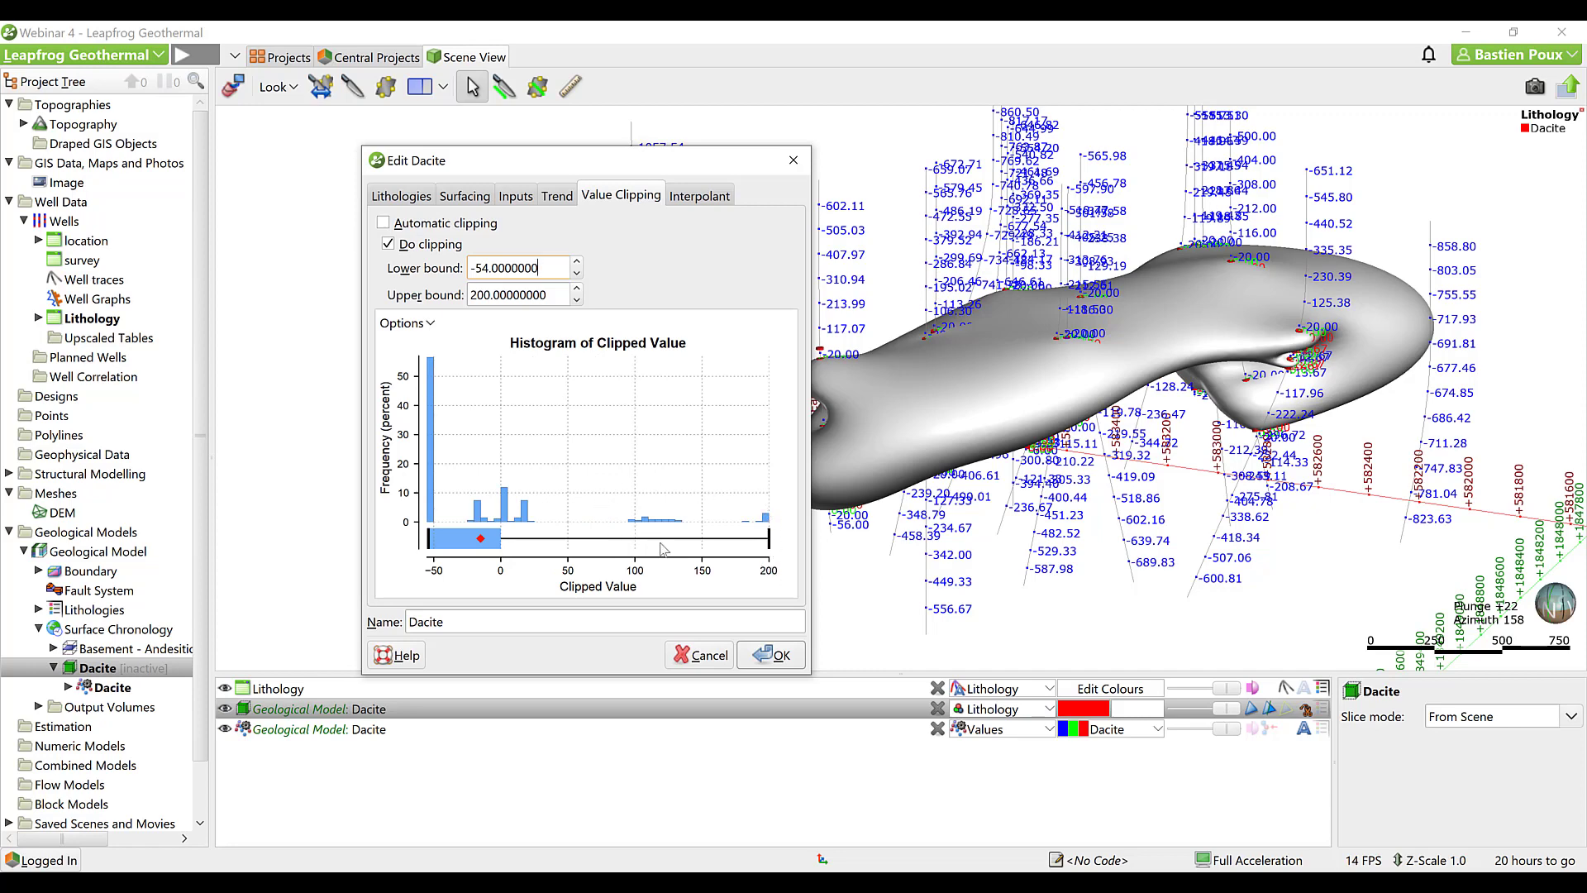
click(776, 657)
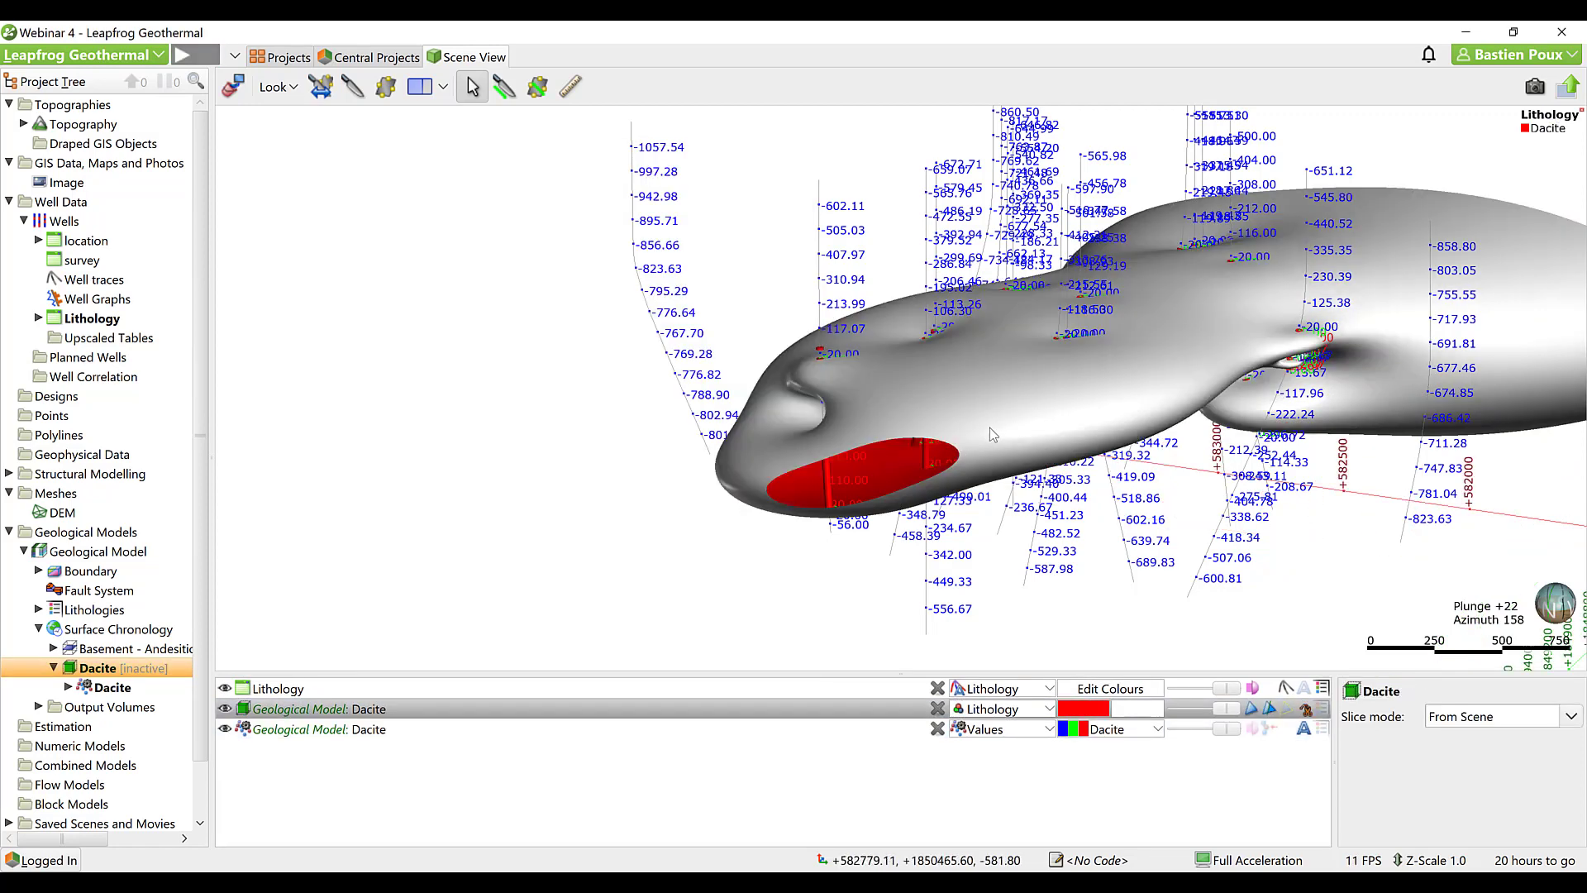
drag(992, 434, 926, 466)
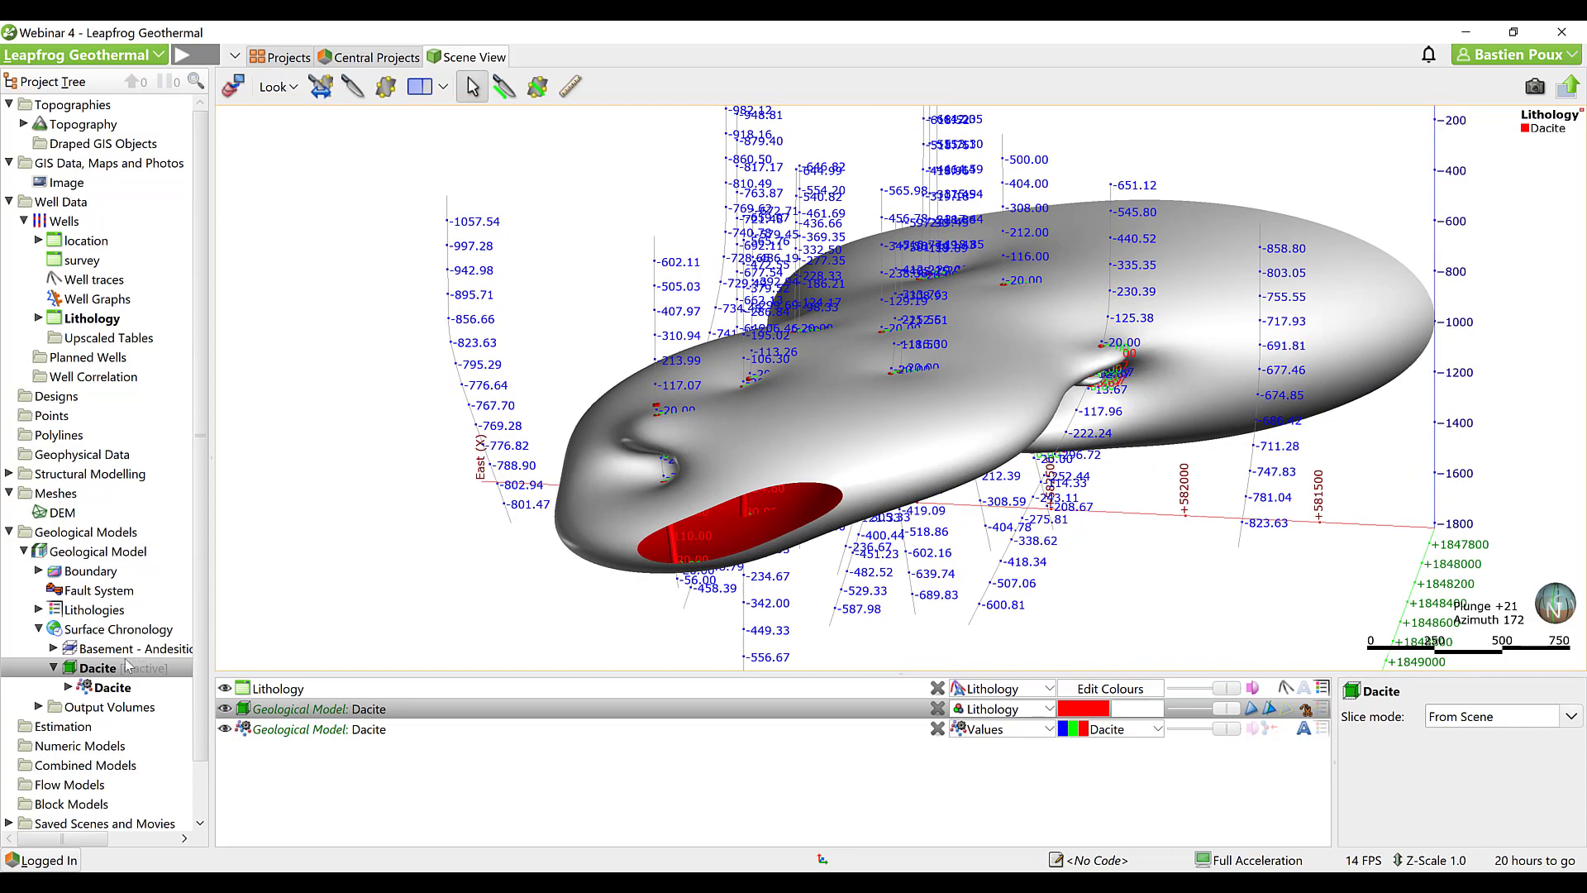
Restore automatic value clipping for the Dacite surface and rebuild it.
click(106, 672)
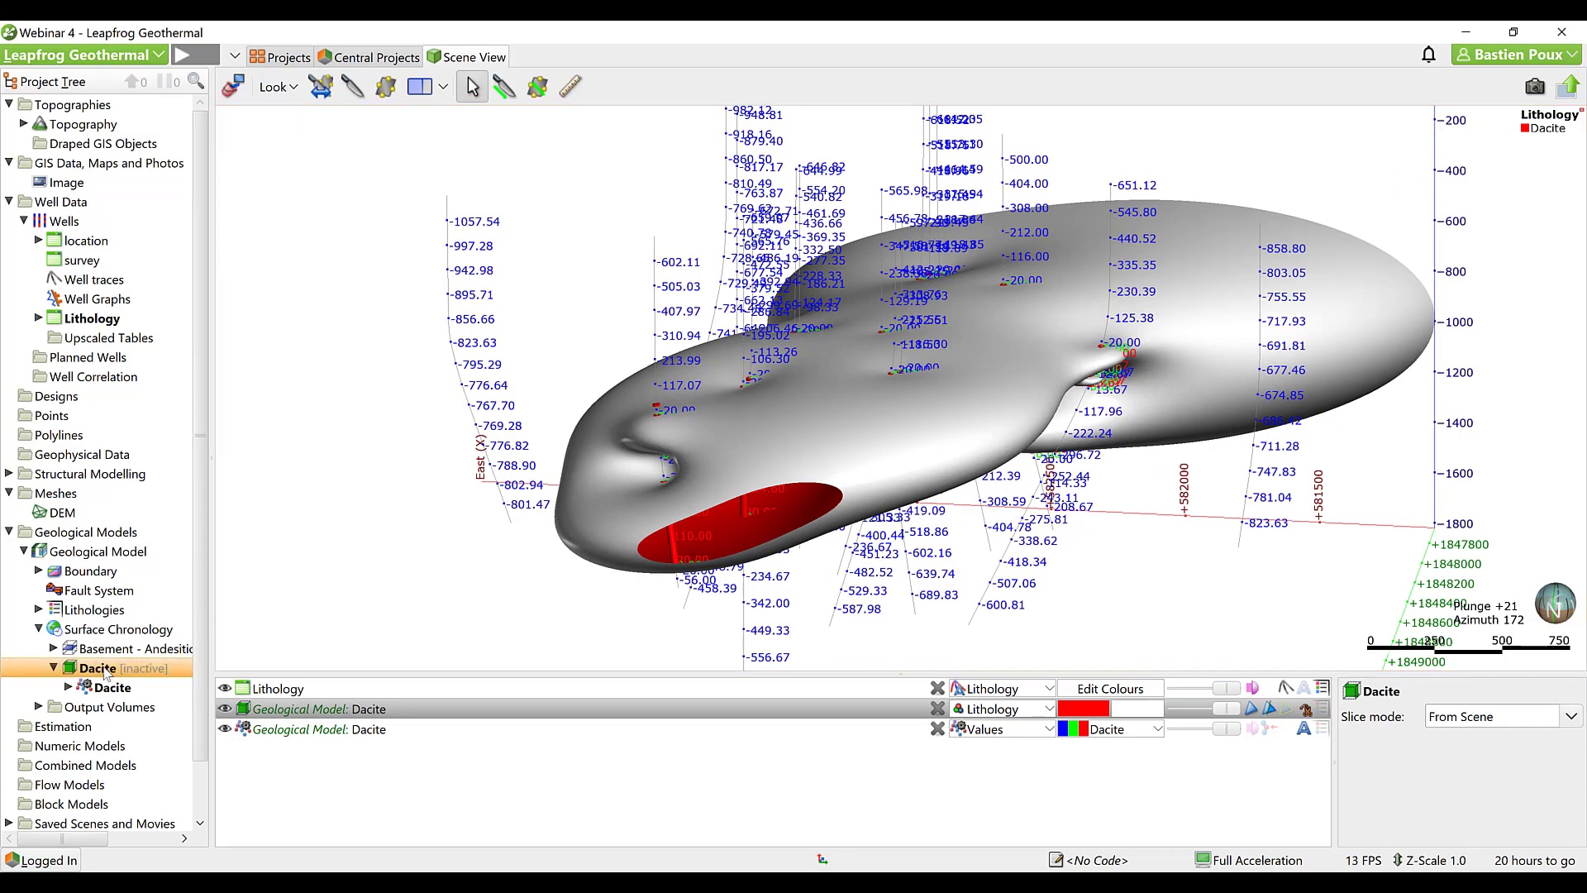
double_click(105, 671)
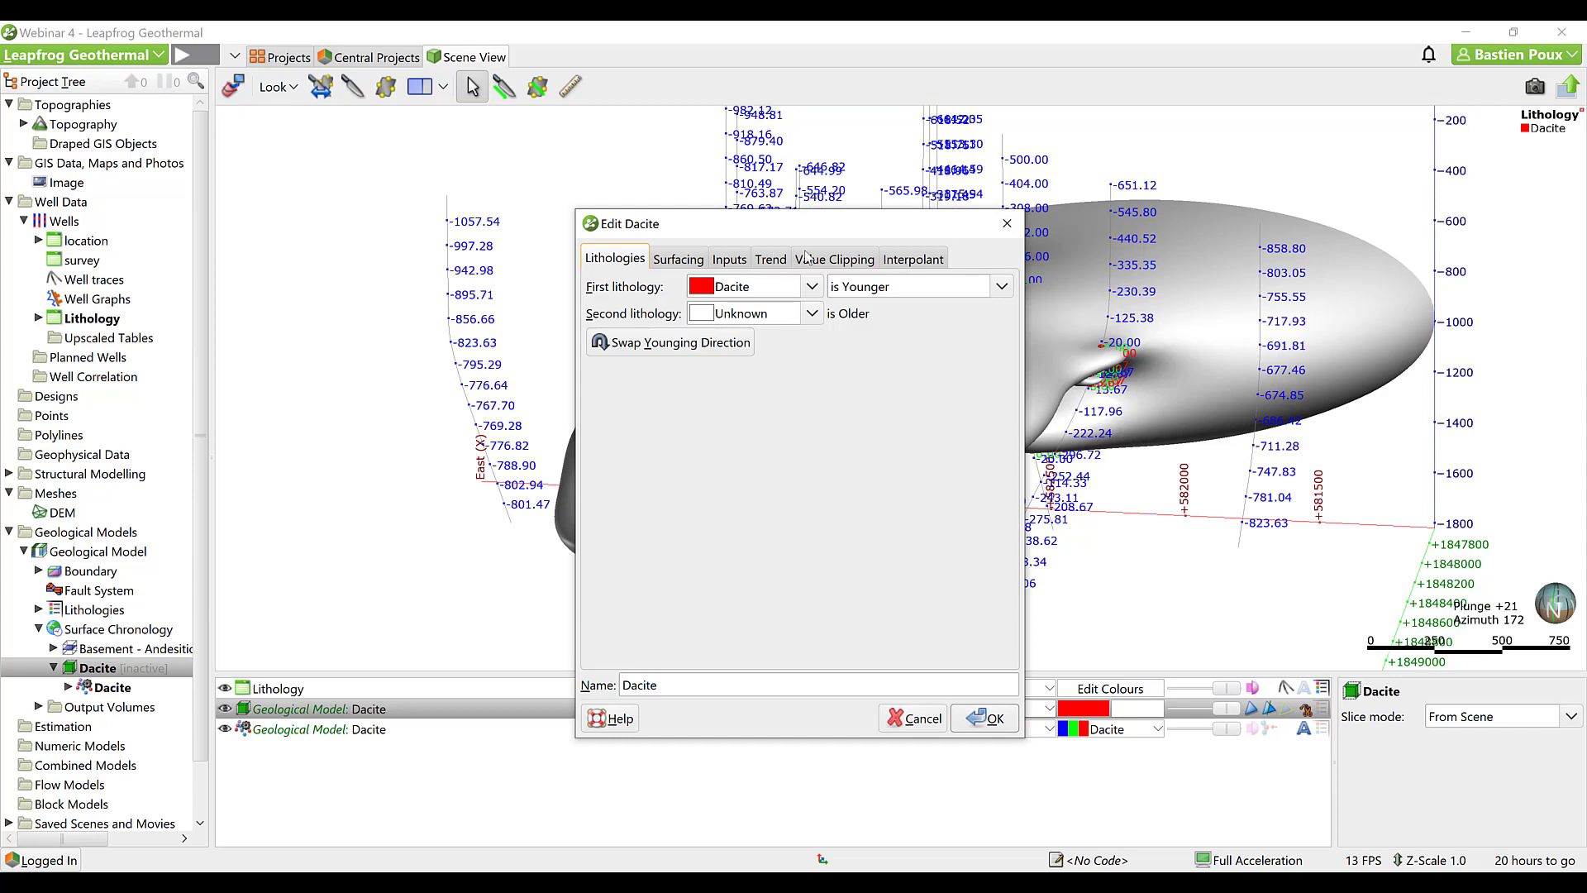
click(834, 258)
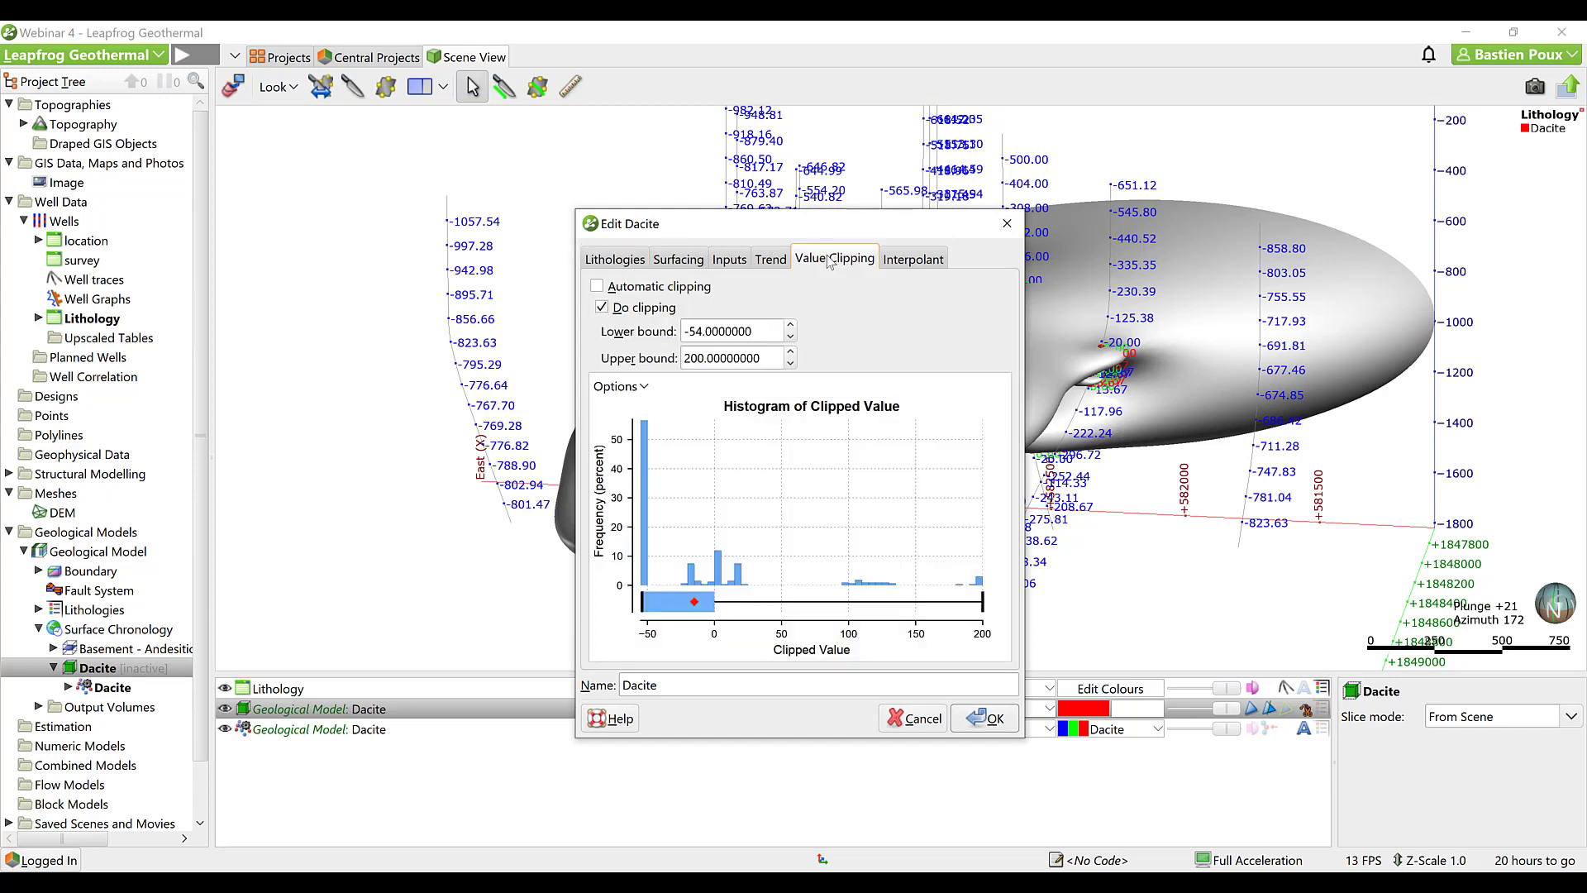
click(597, 287)
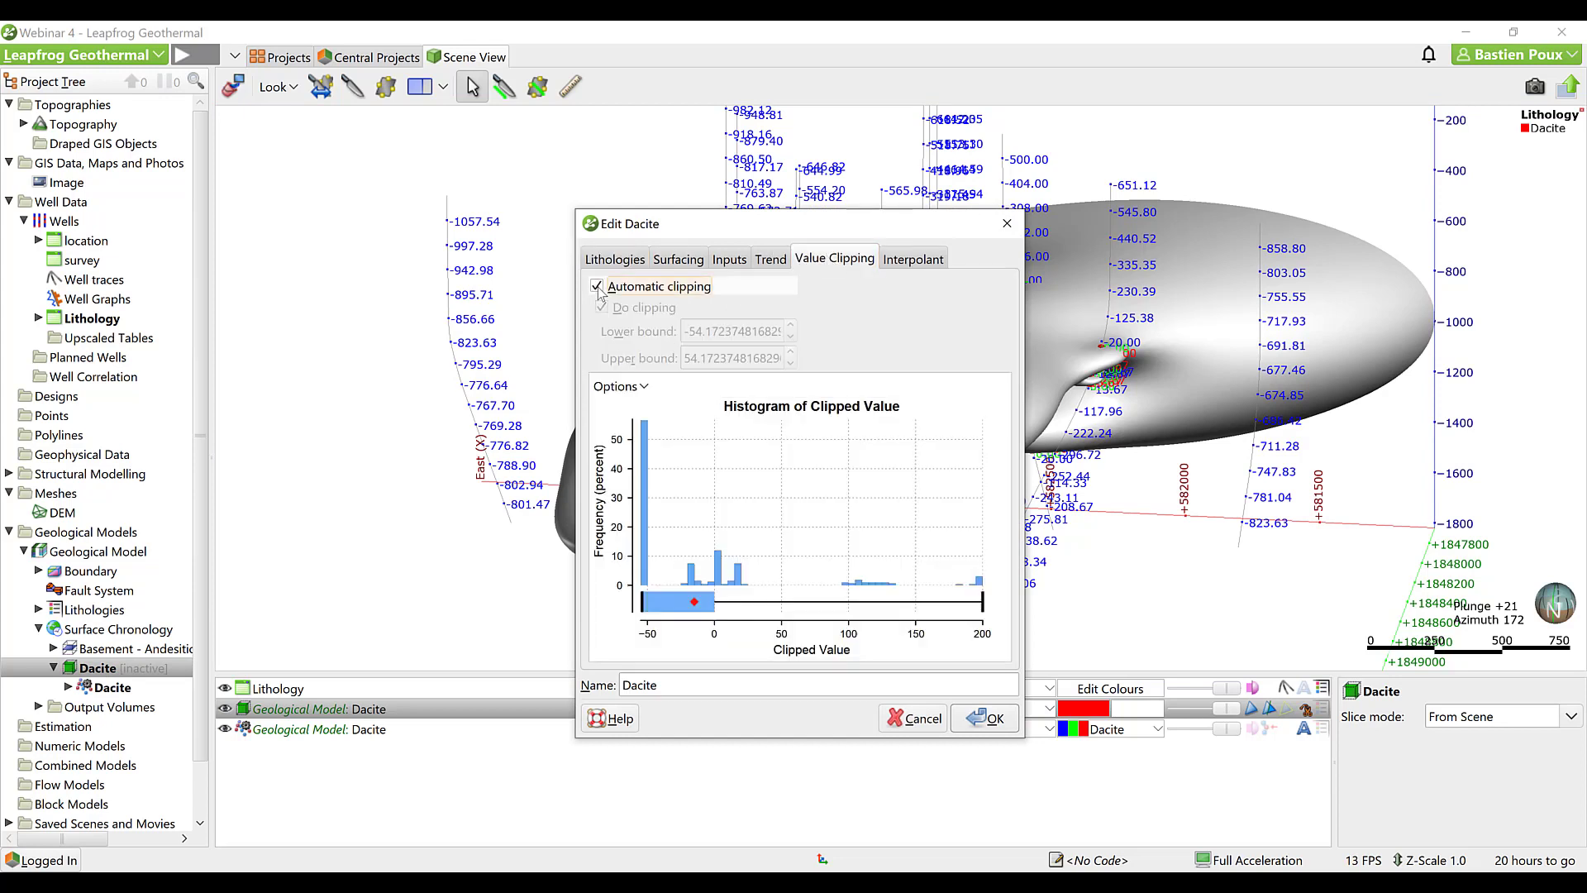
click(978, 720)
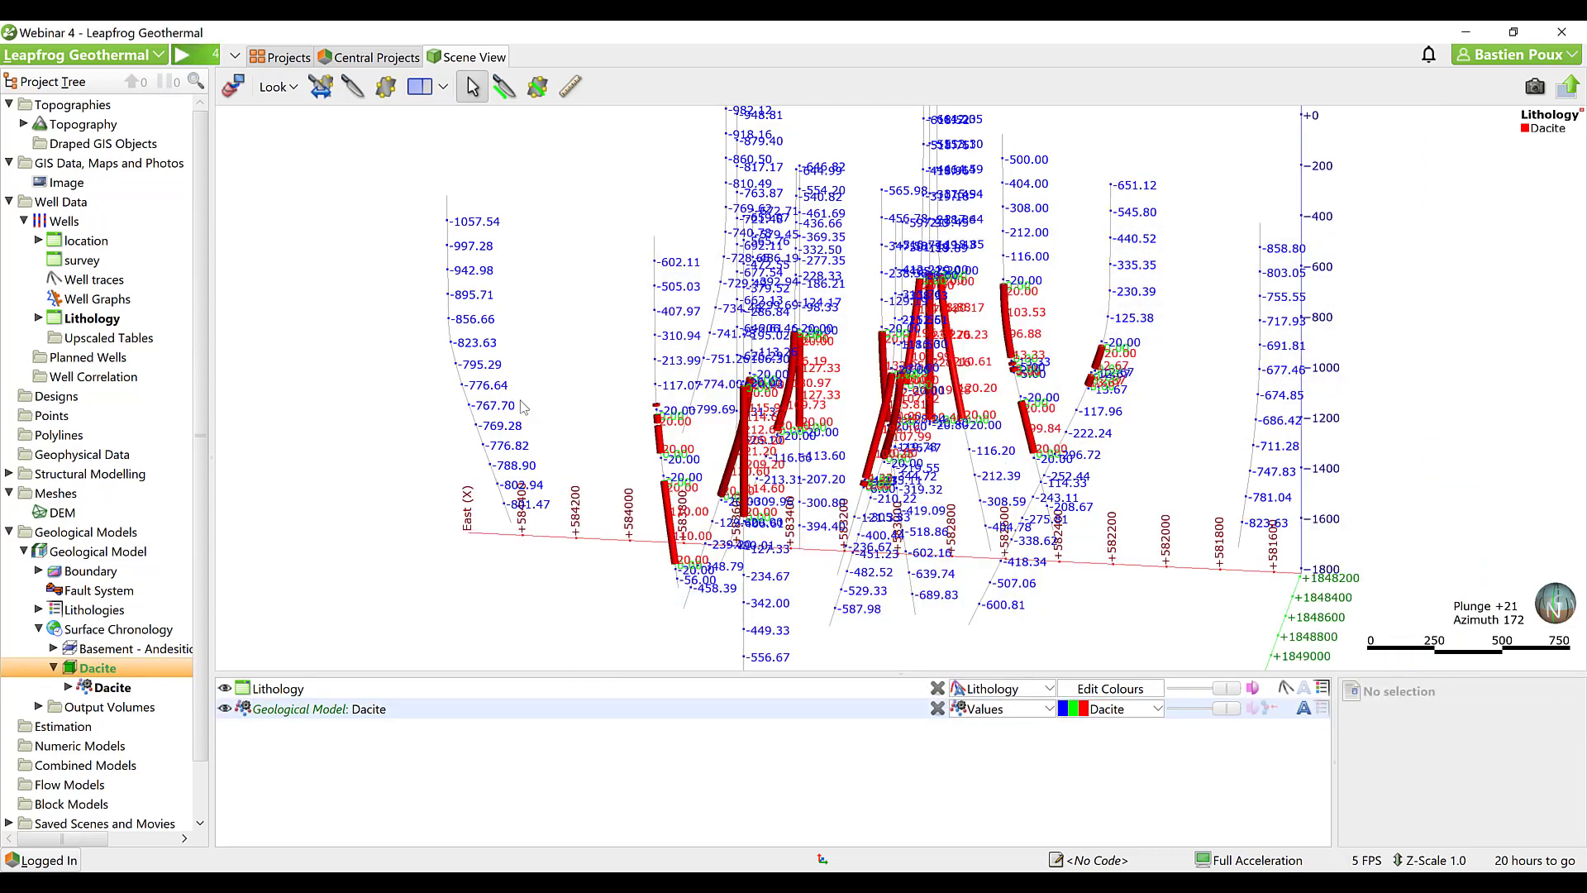
Hide the Dacite volume points and their values, leaving the Dacite surface displayed with the wells.
click(226, 709)
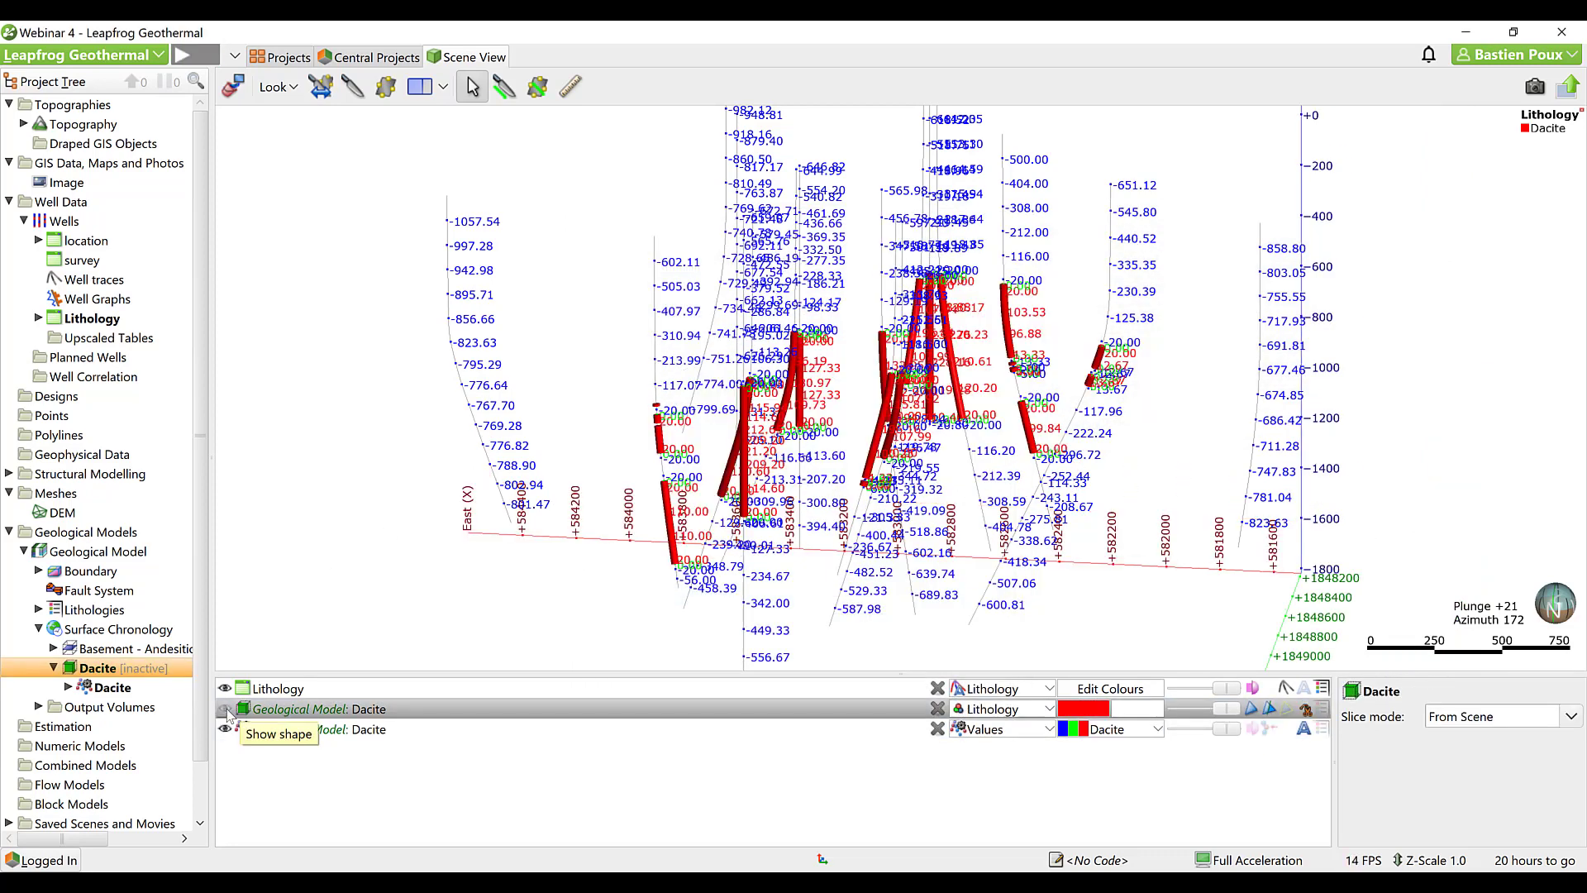
click(225, 709)
click(225, 730)
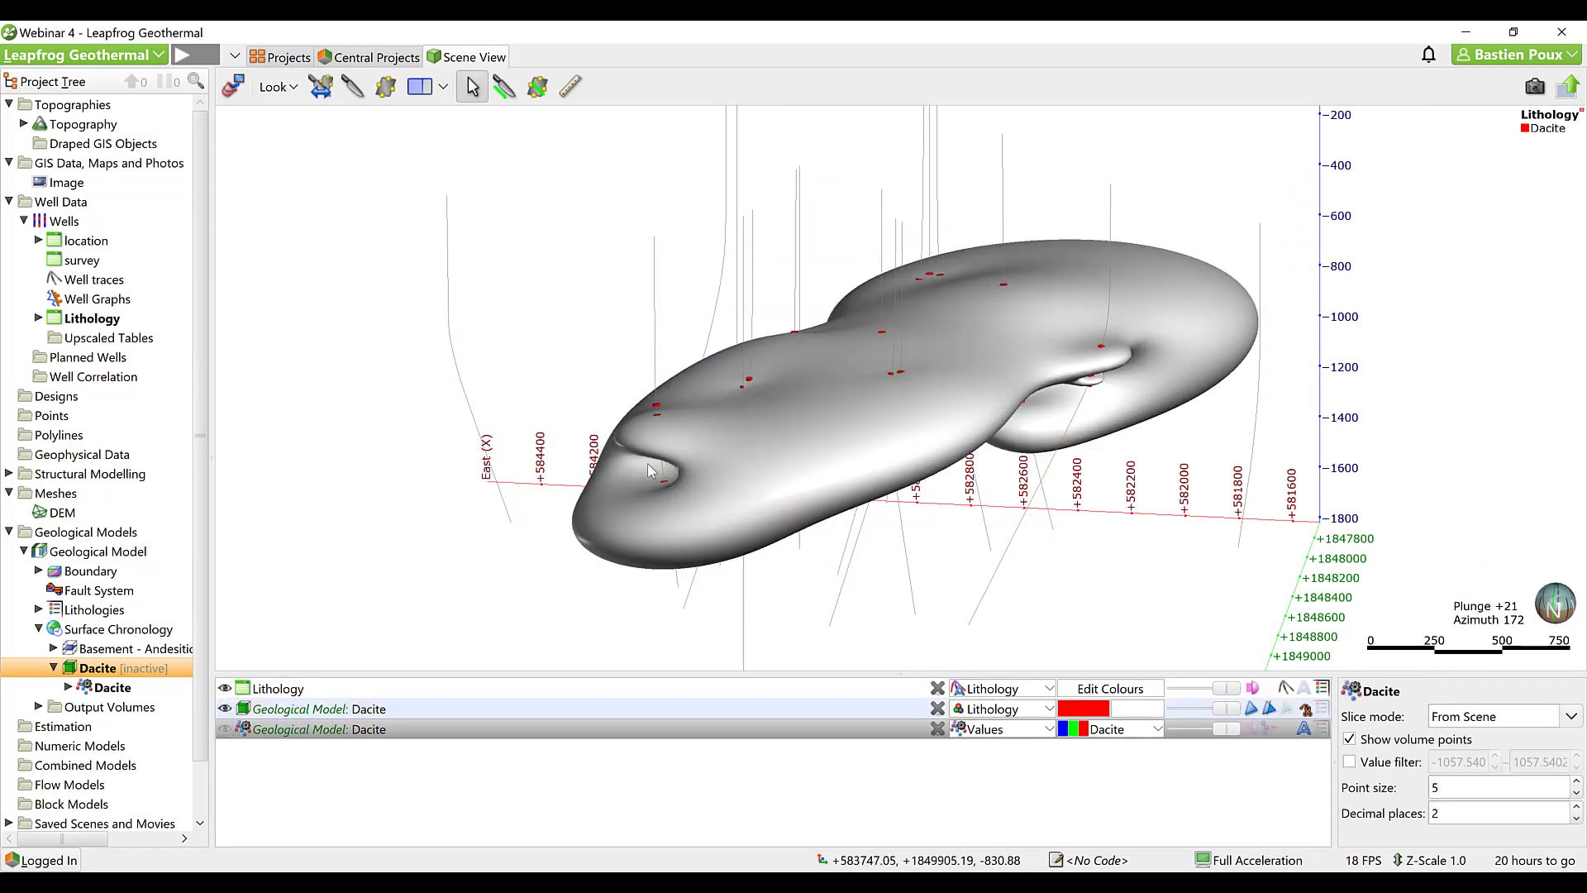
drag(768, 477, 651, 468)
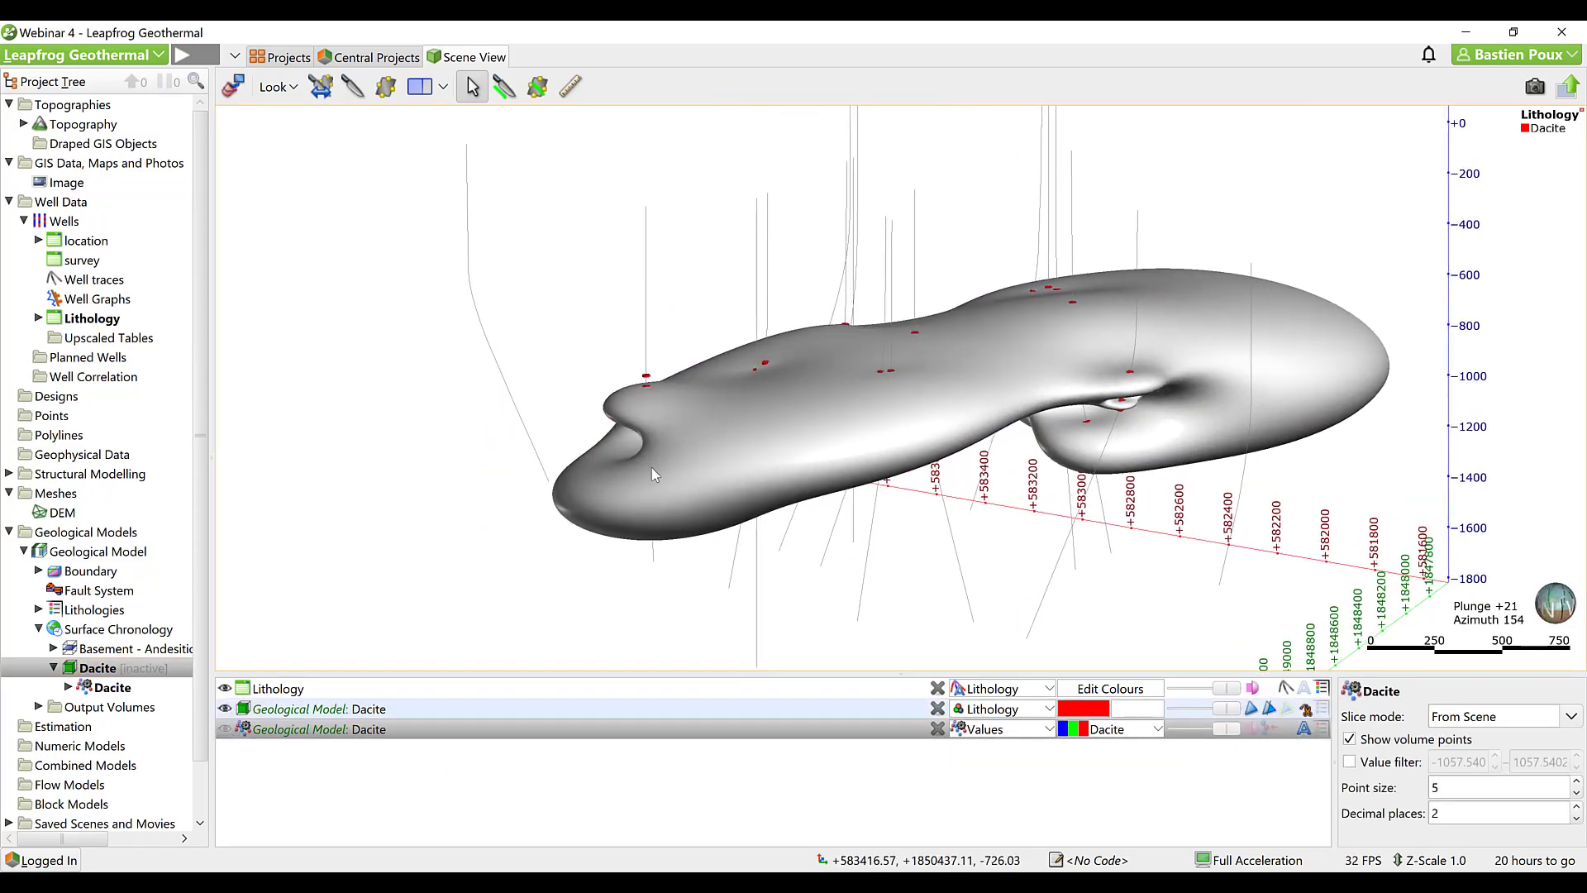
Switch the Dacite surface to a Spheroidal interpolant with a base range of 300 and rebuild it.
double_click(101, 670)
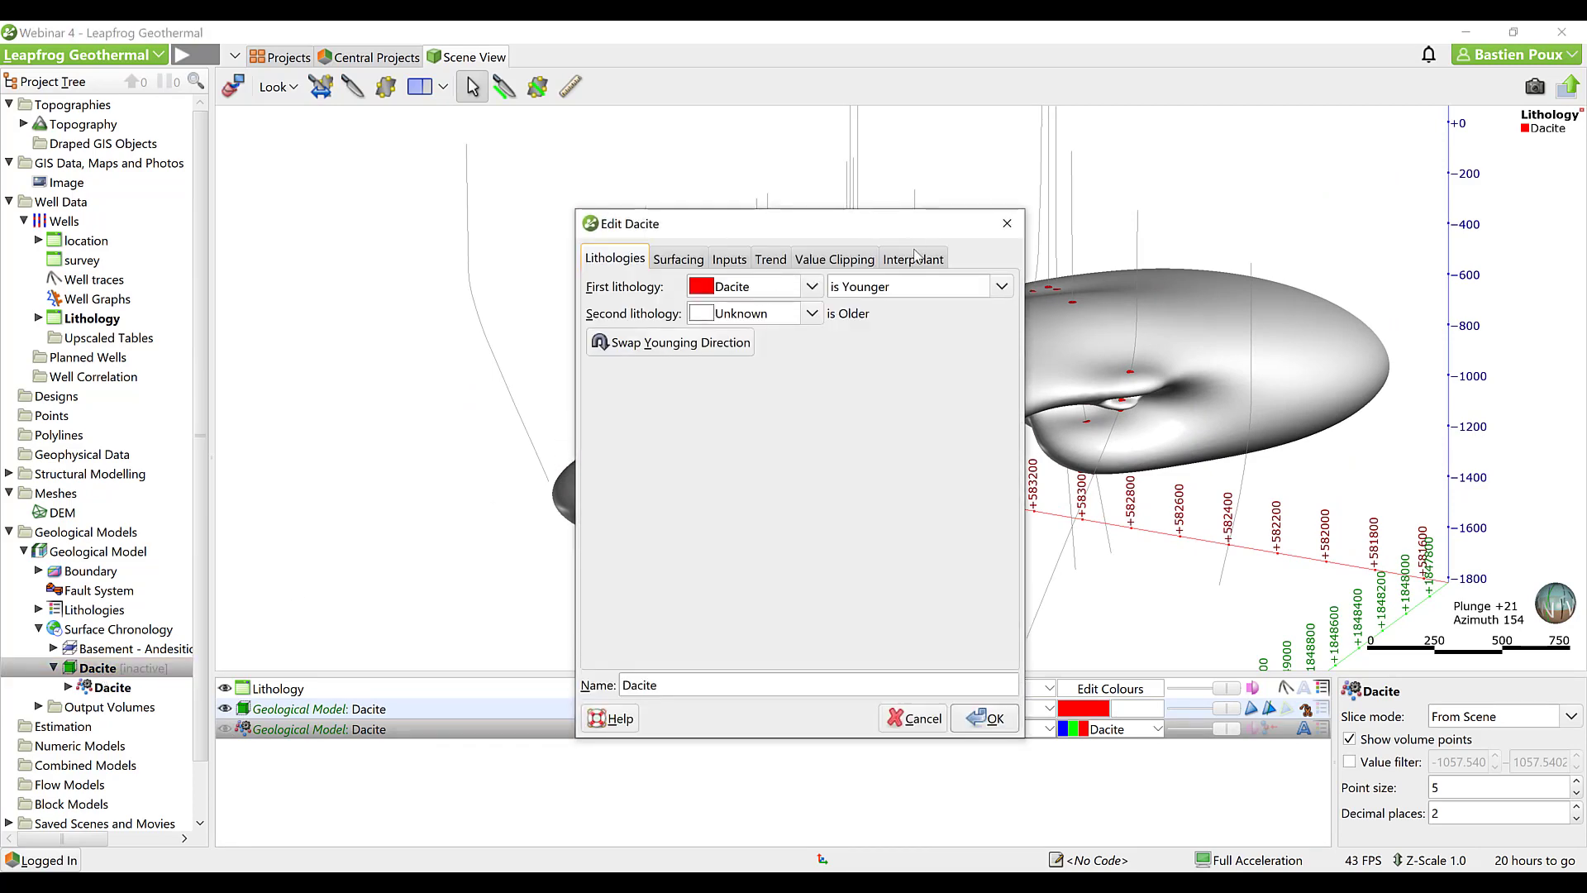
click(905, 259)
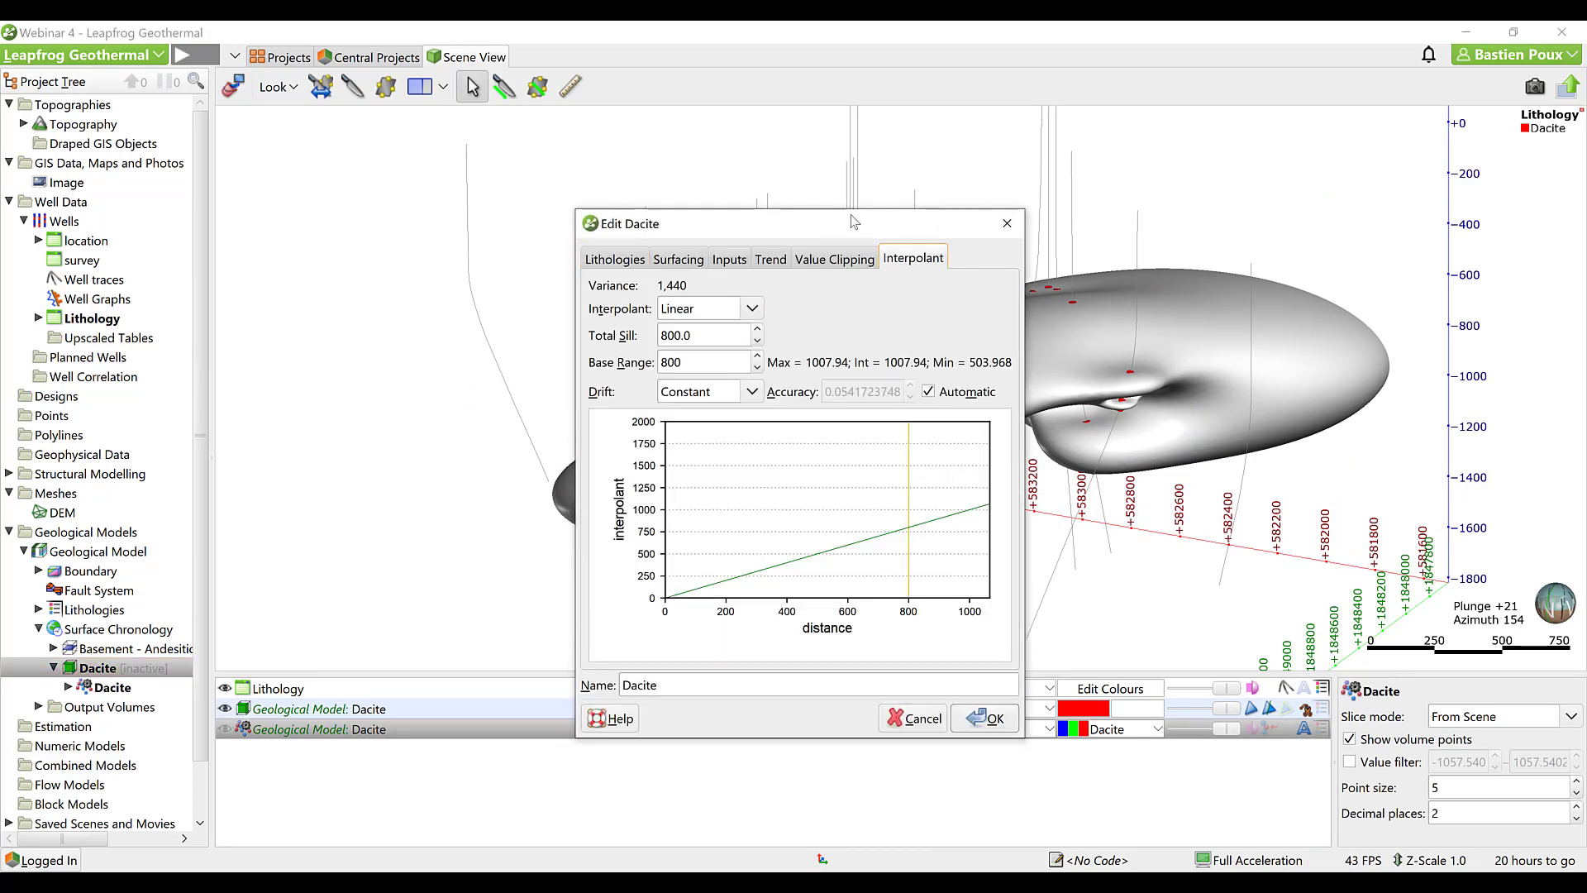
drag(844, 225, 486, 138)
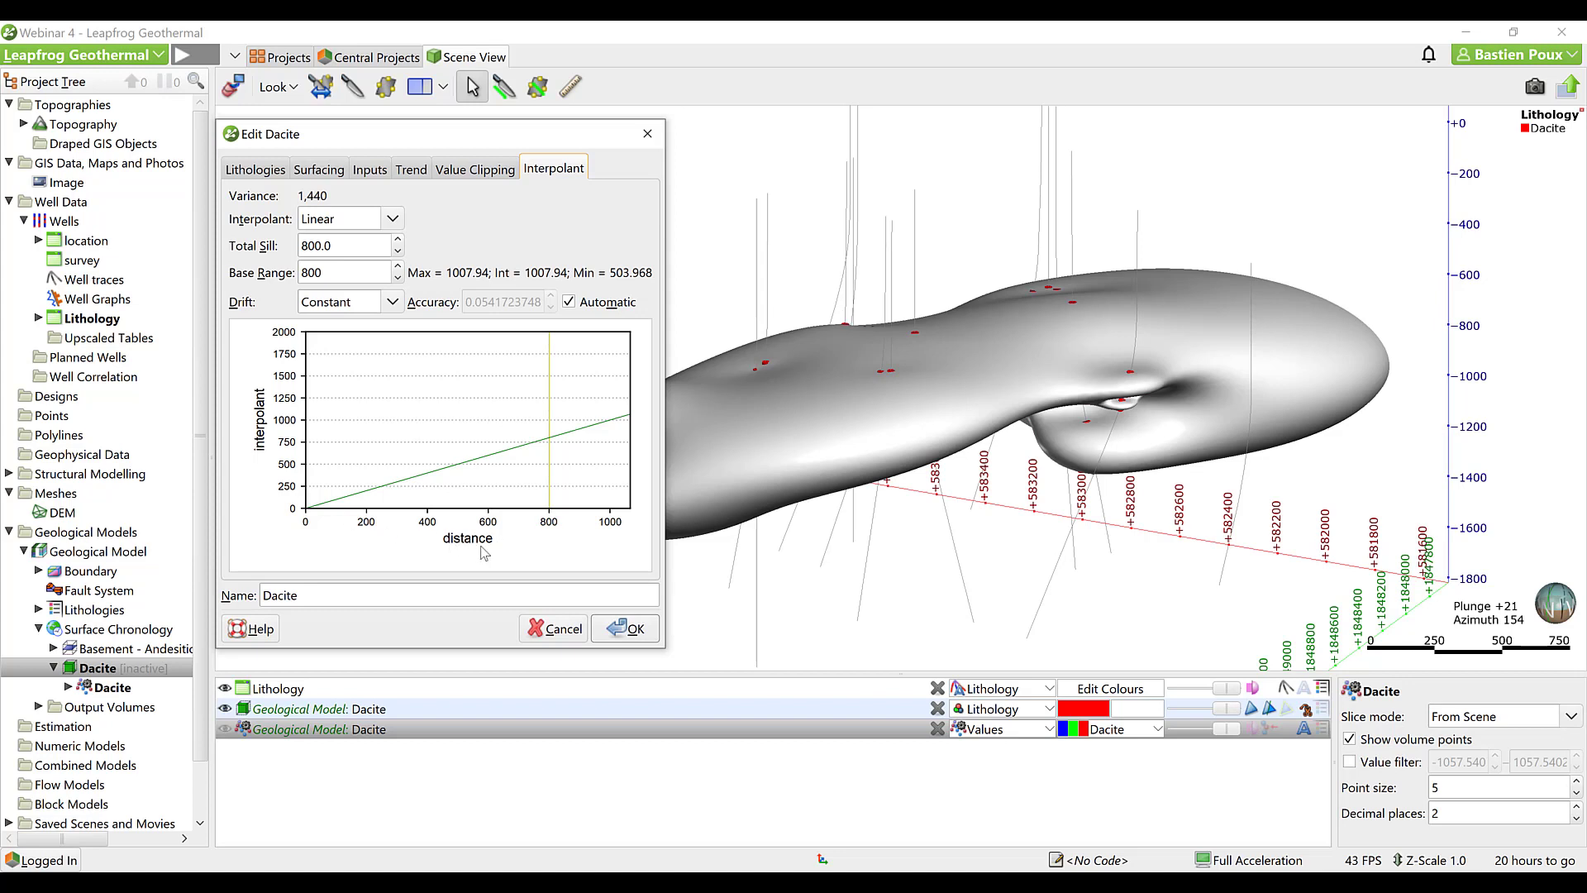
click(337, 222)
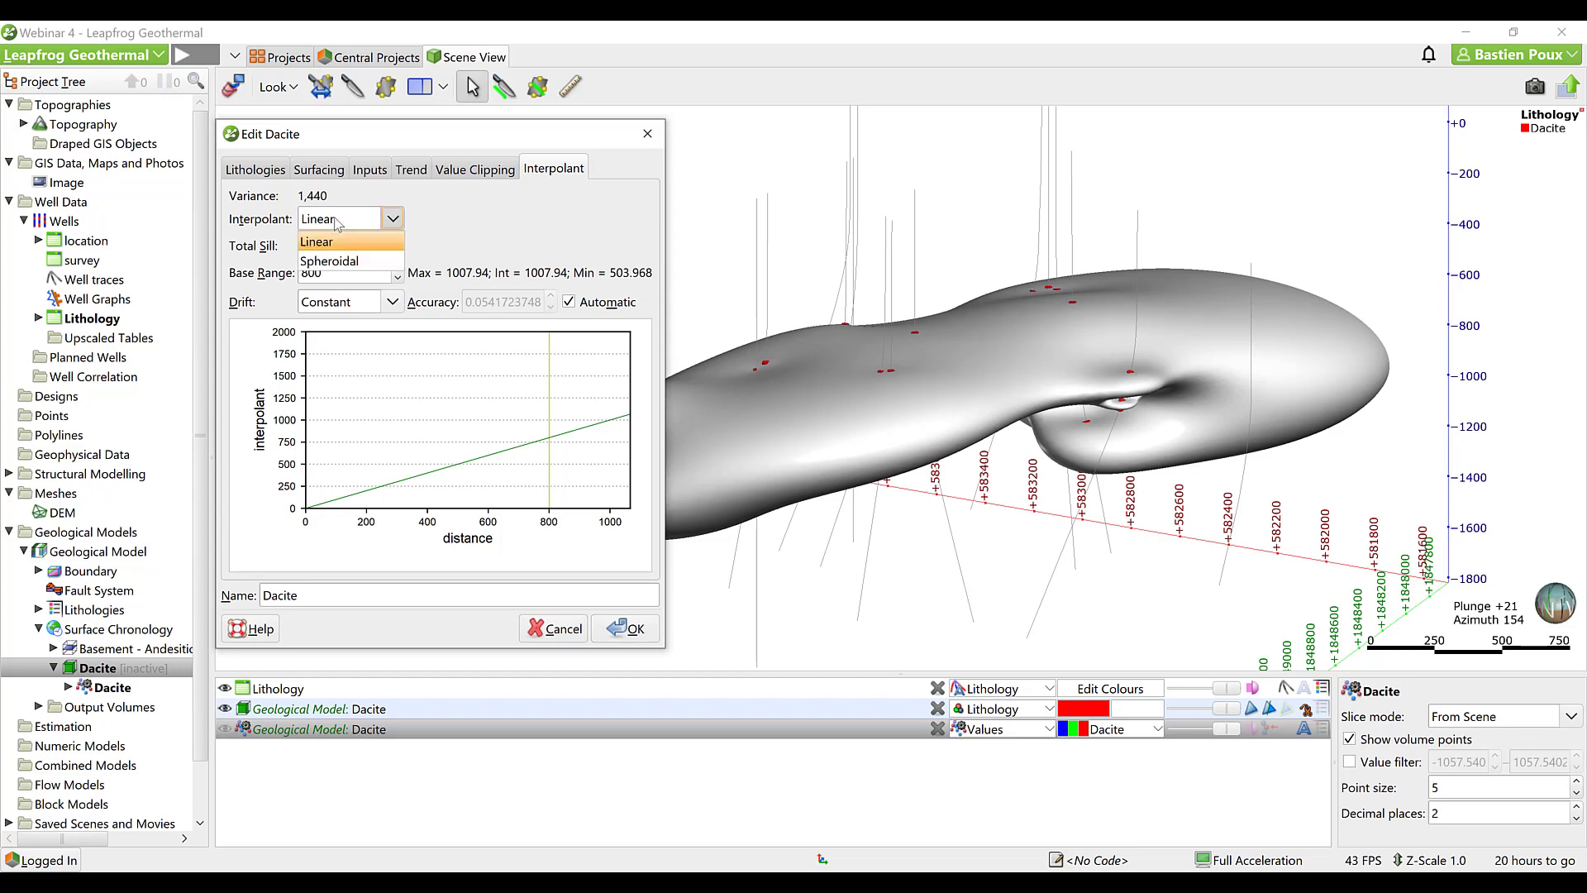
click(330, 261)
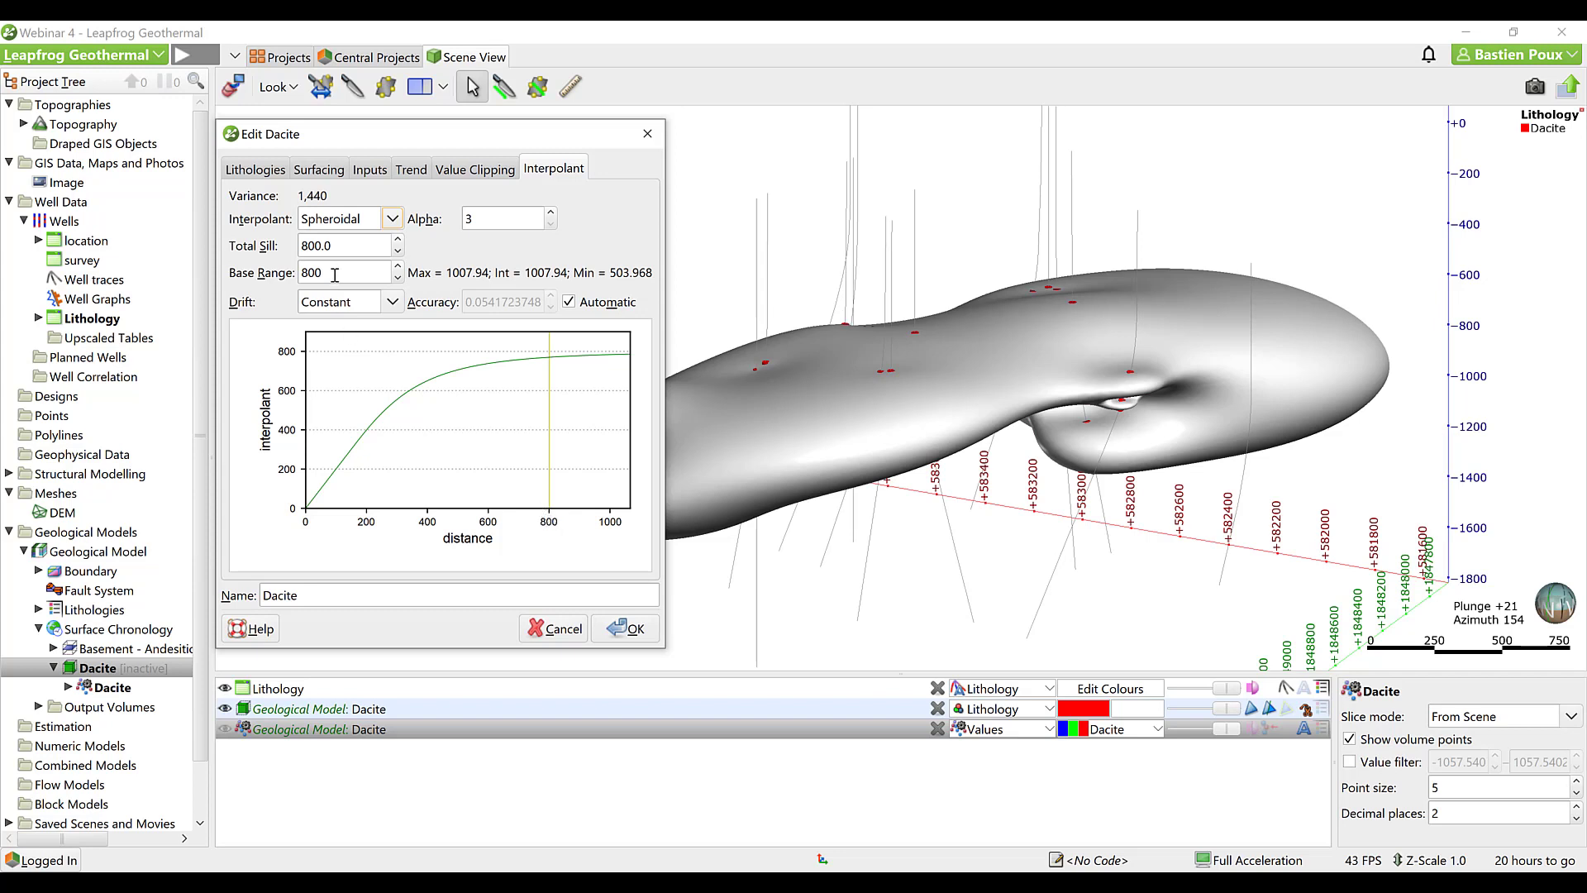
drag(327, 273, 289, 270)
right_drag(781, 390, 896, 384)
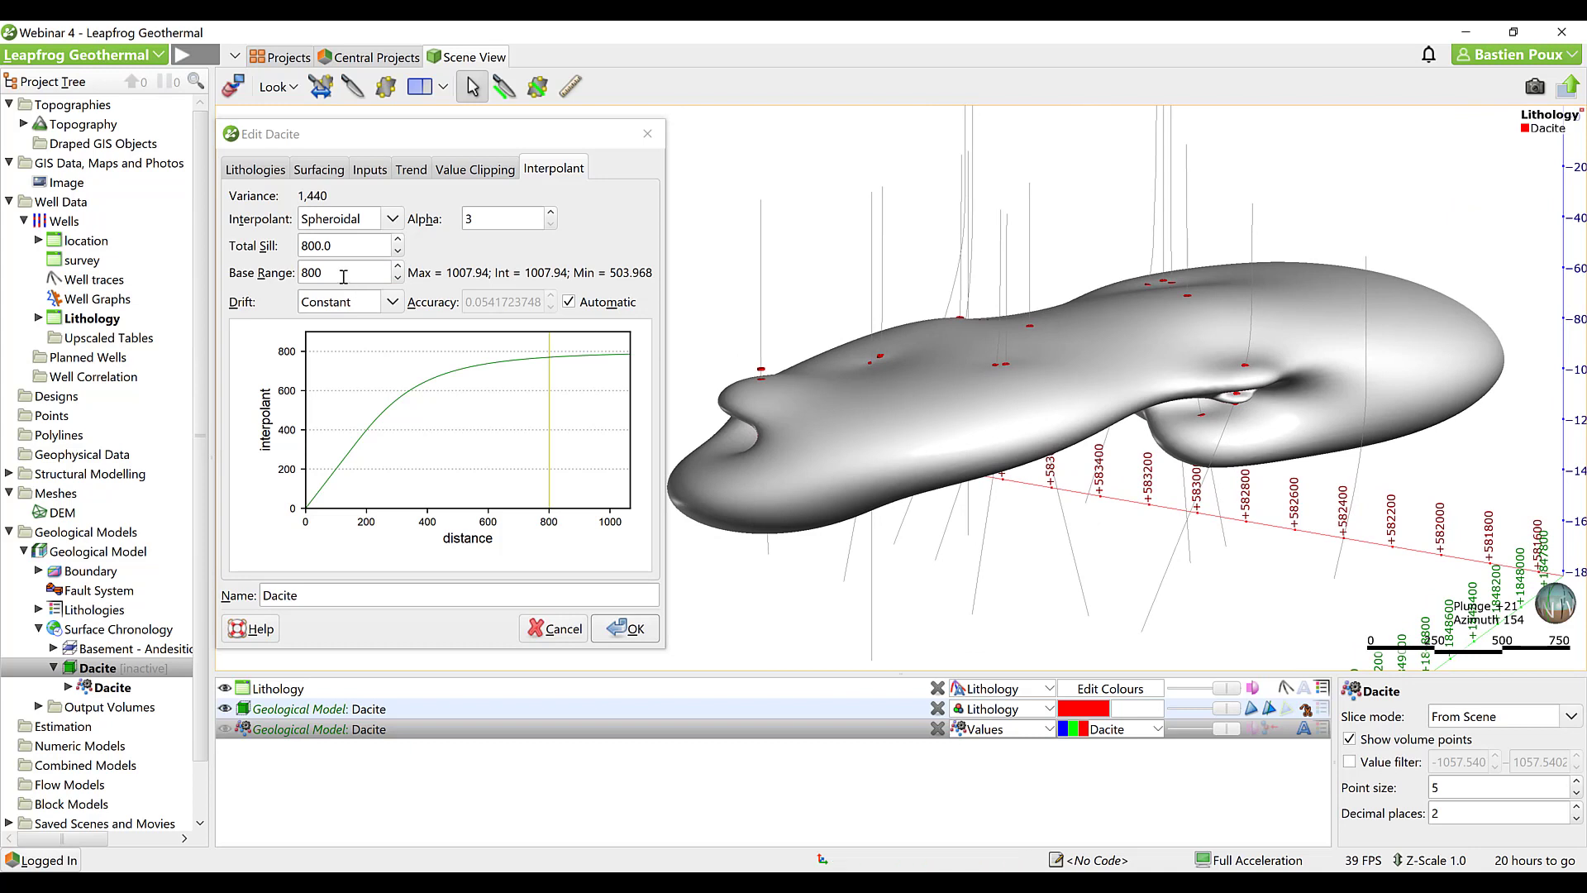
drag(325, 273, 299, 277)
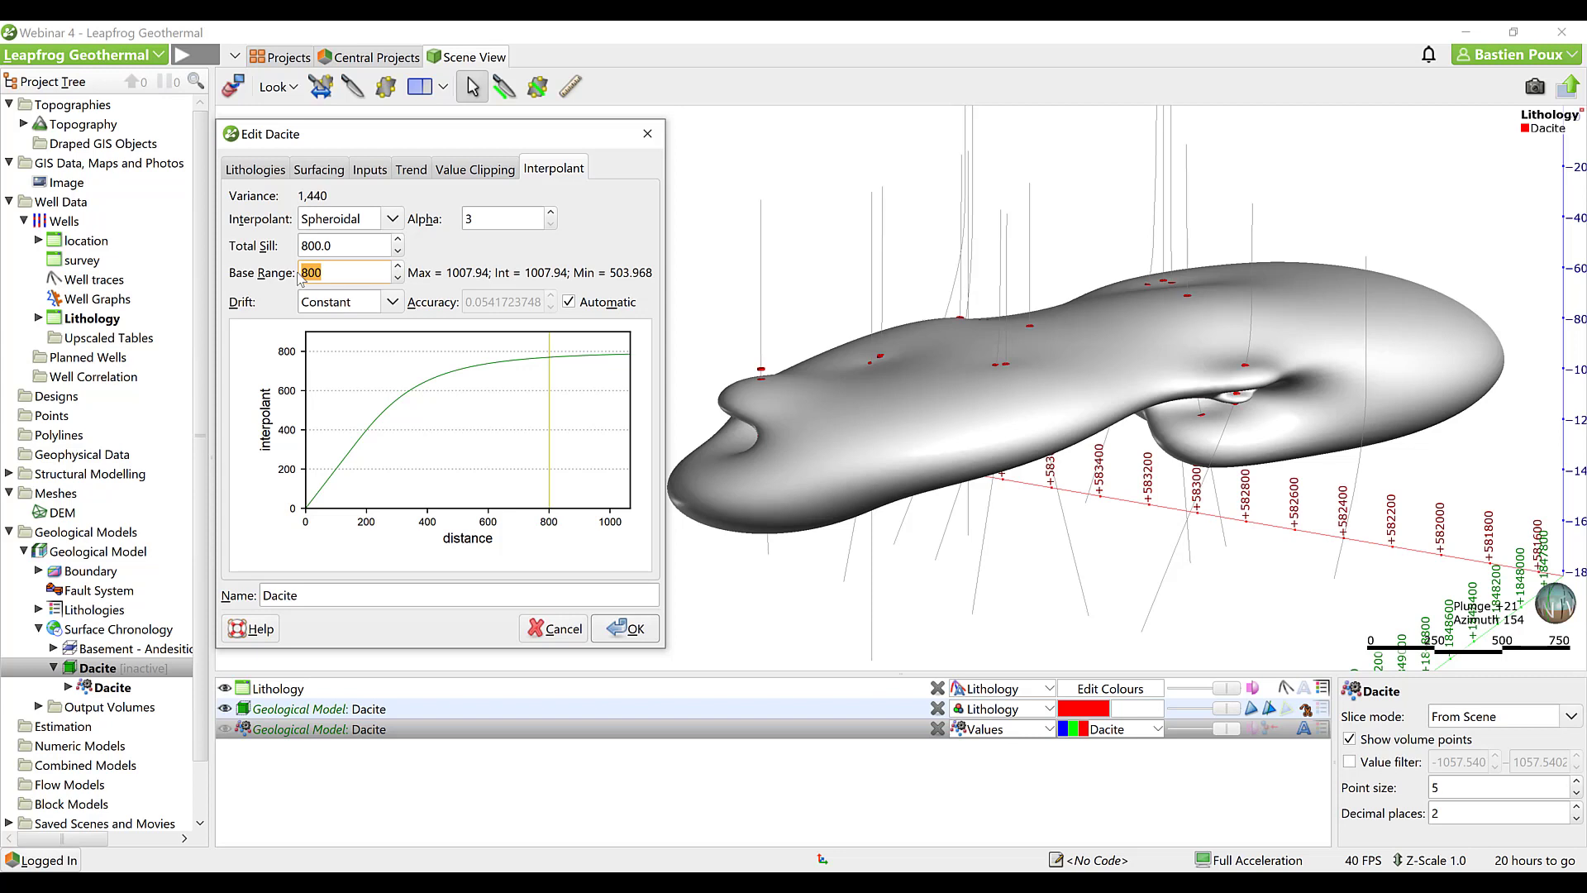
text(300)
click(626, 629)
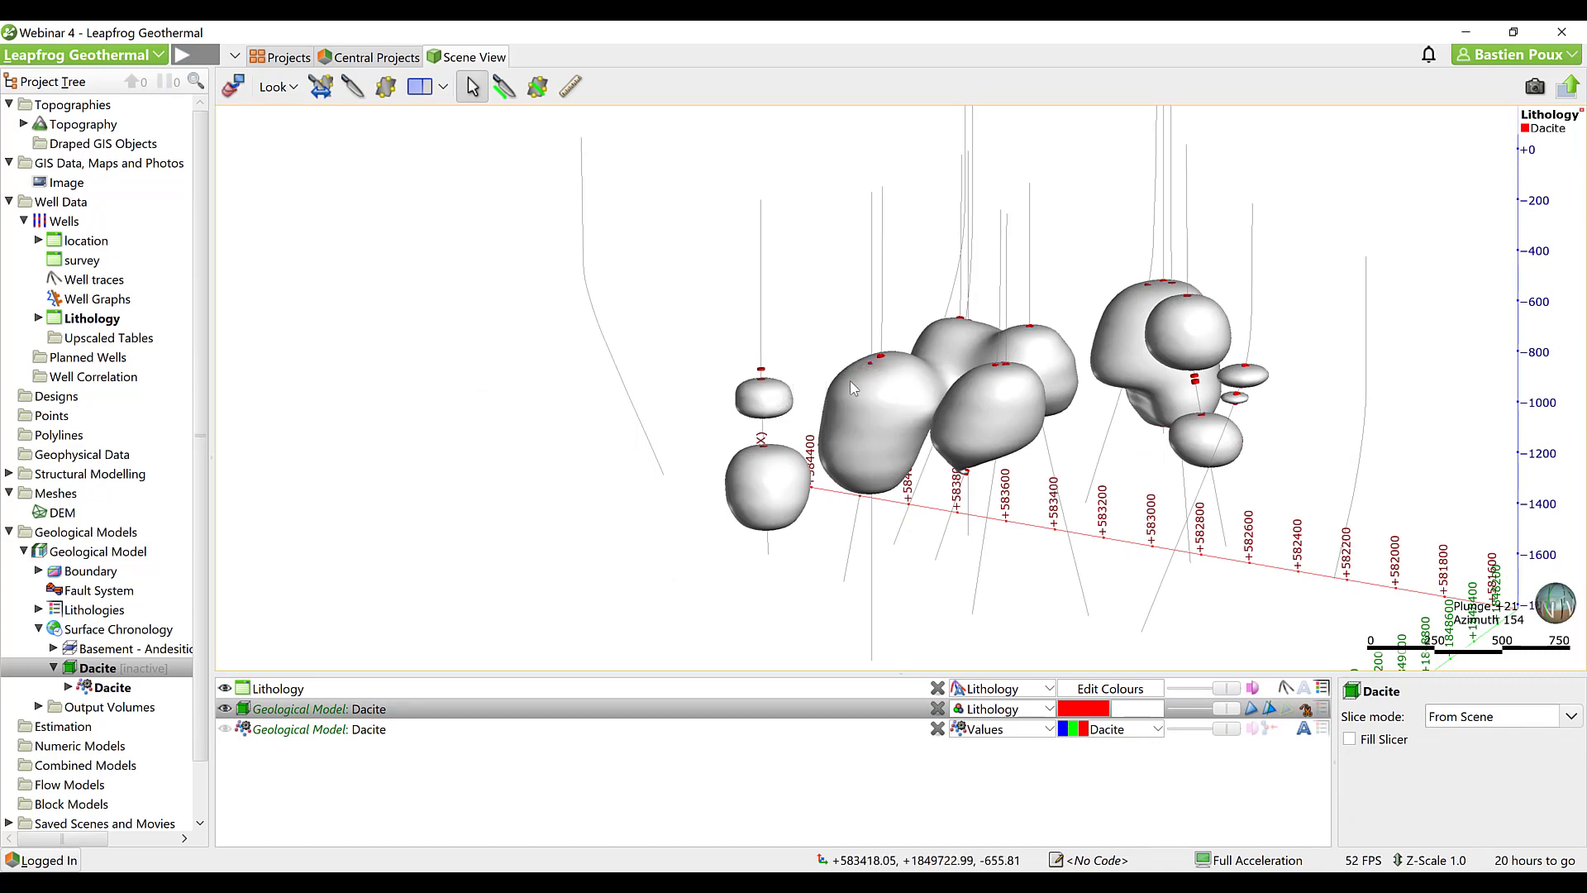
Open the Dacite surface's interpolant settings, keeping the Dacite bodies in view beside them.
click(95, 670)
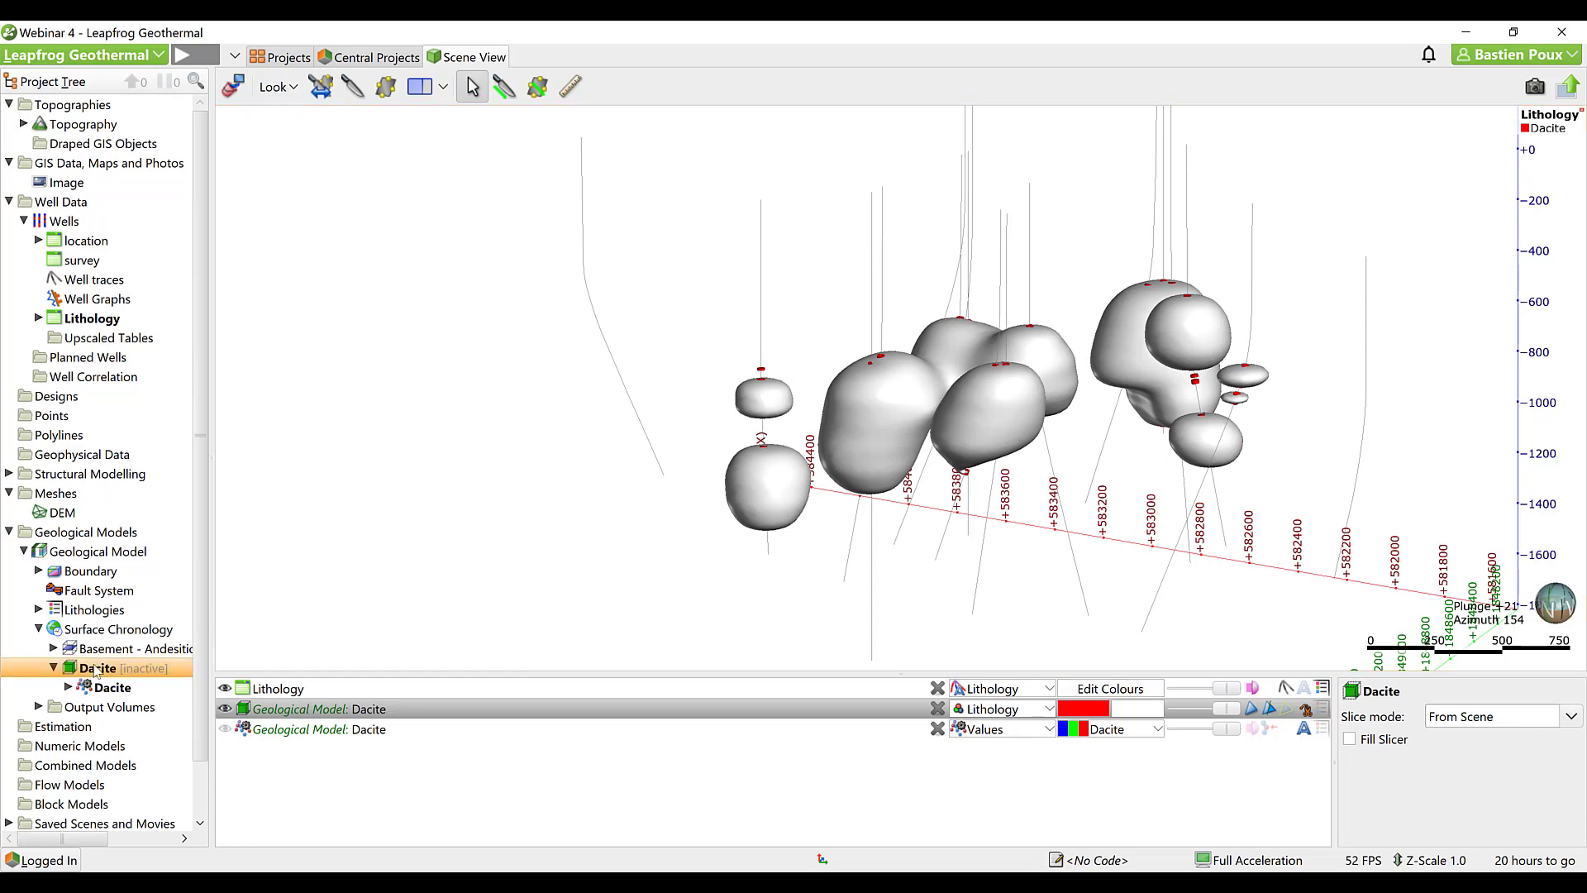
double_click(95, 670)
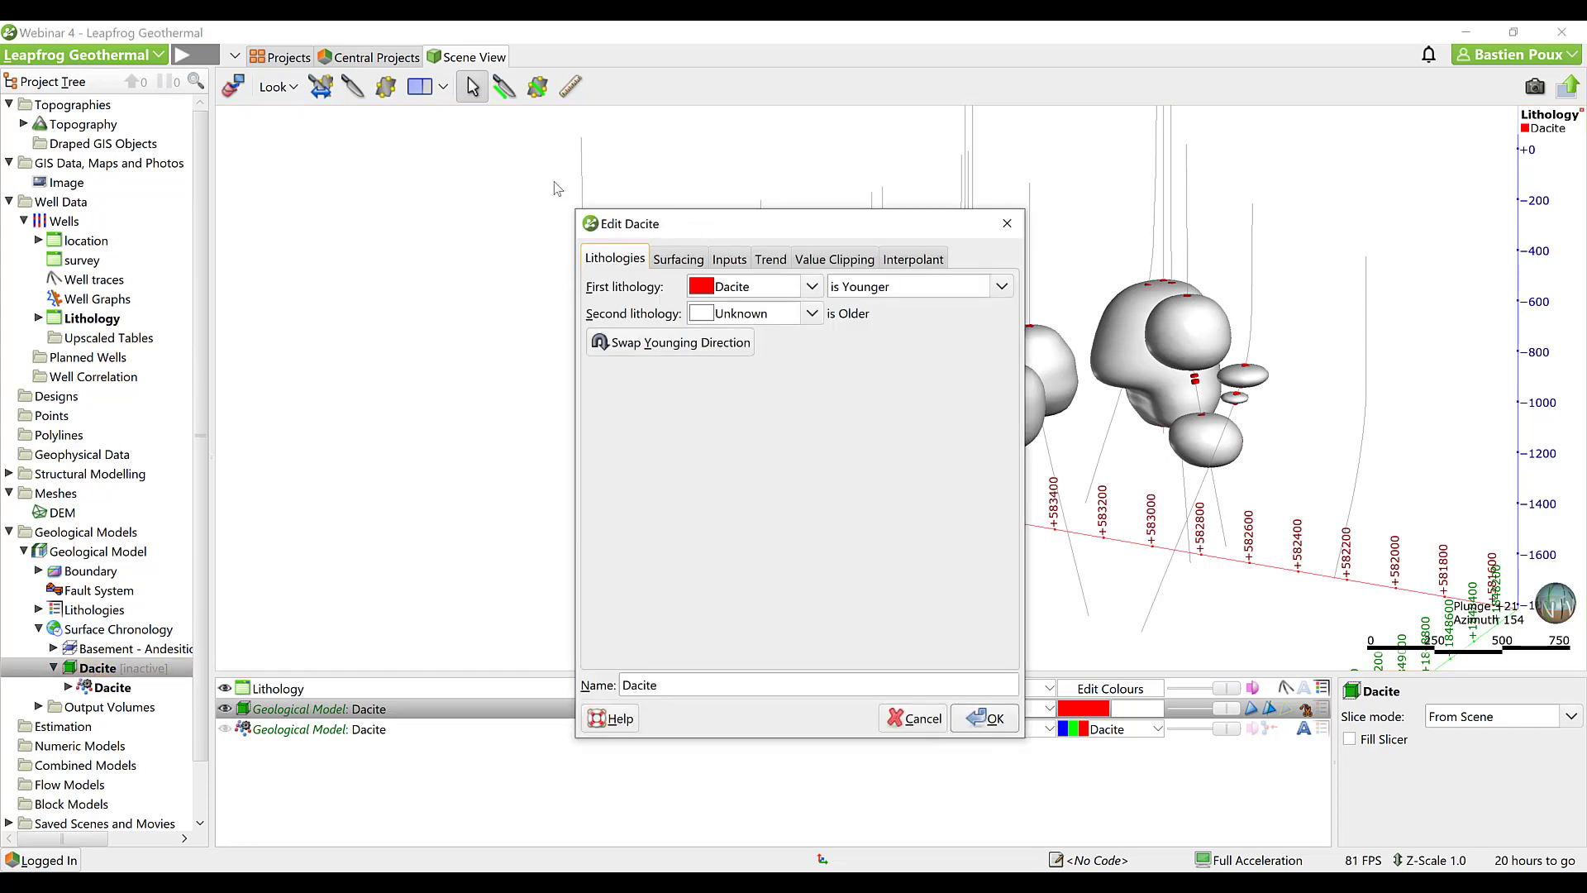
click(653, 183)
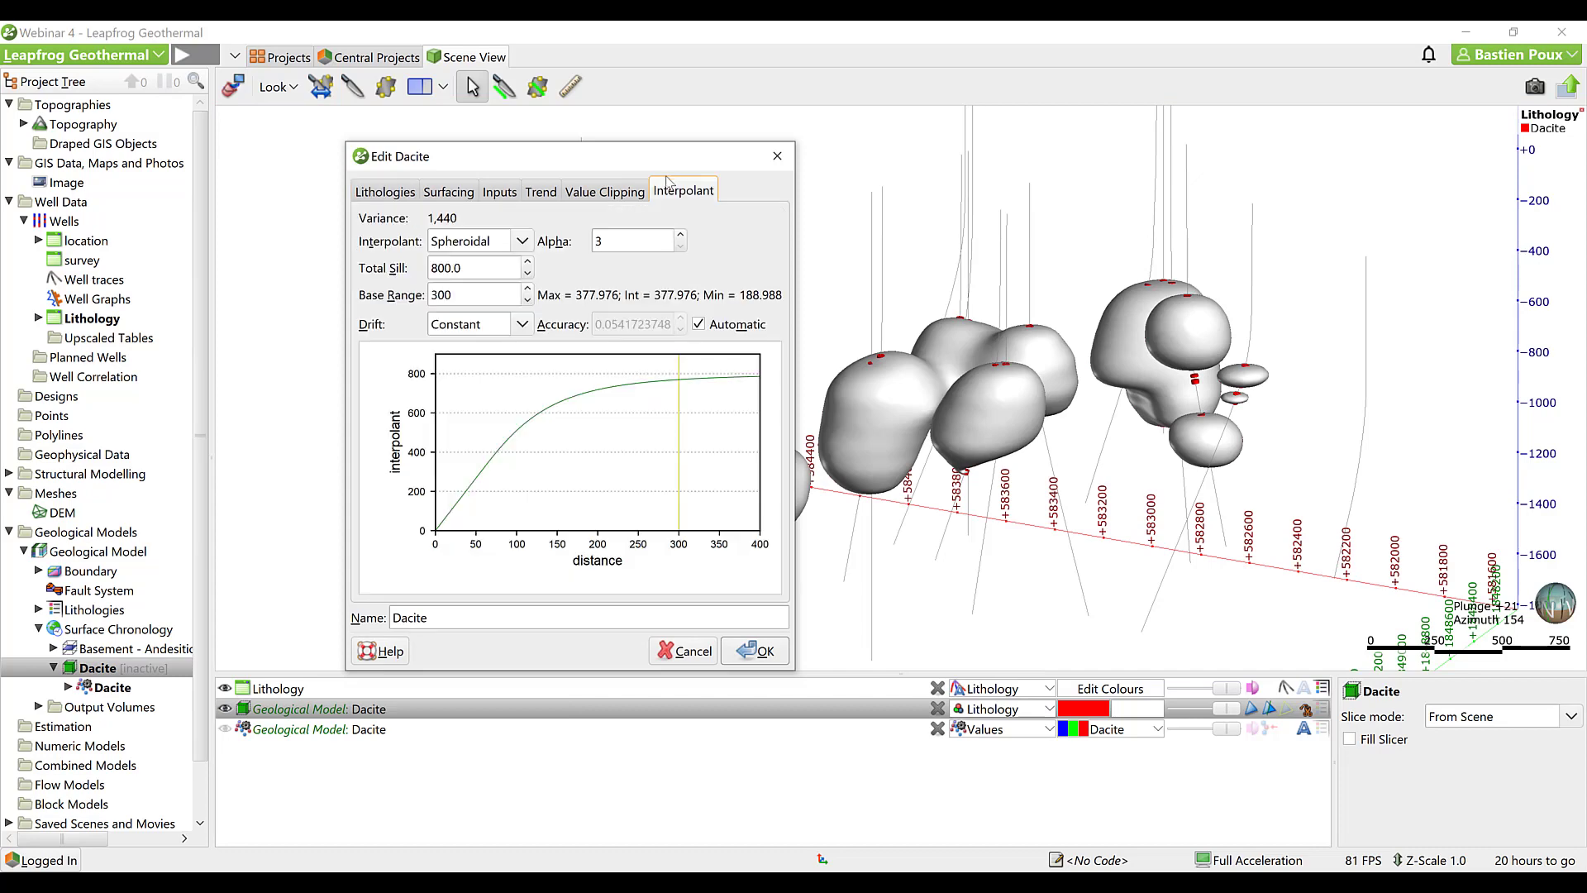
drag(572, 147, 463, 117)
drag(782, 372, 831, 446)
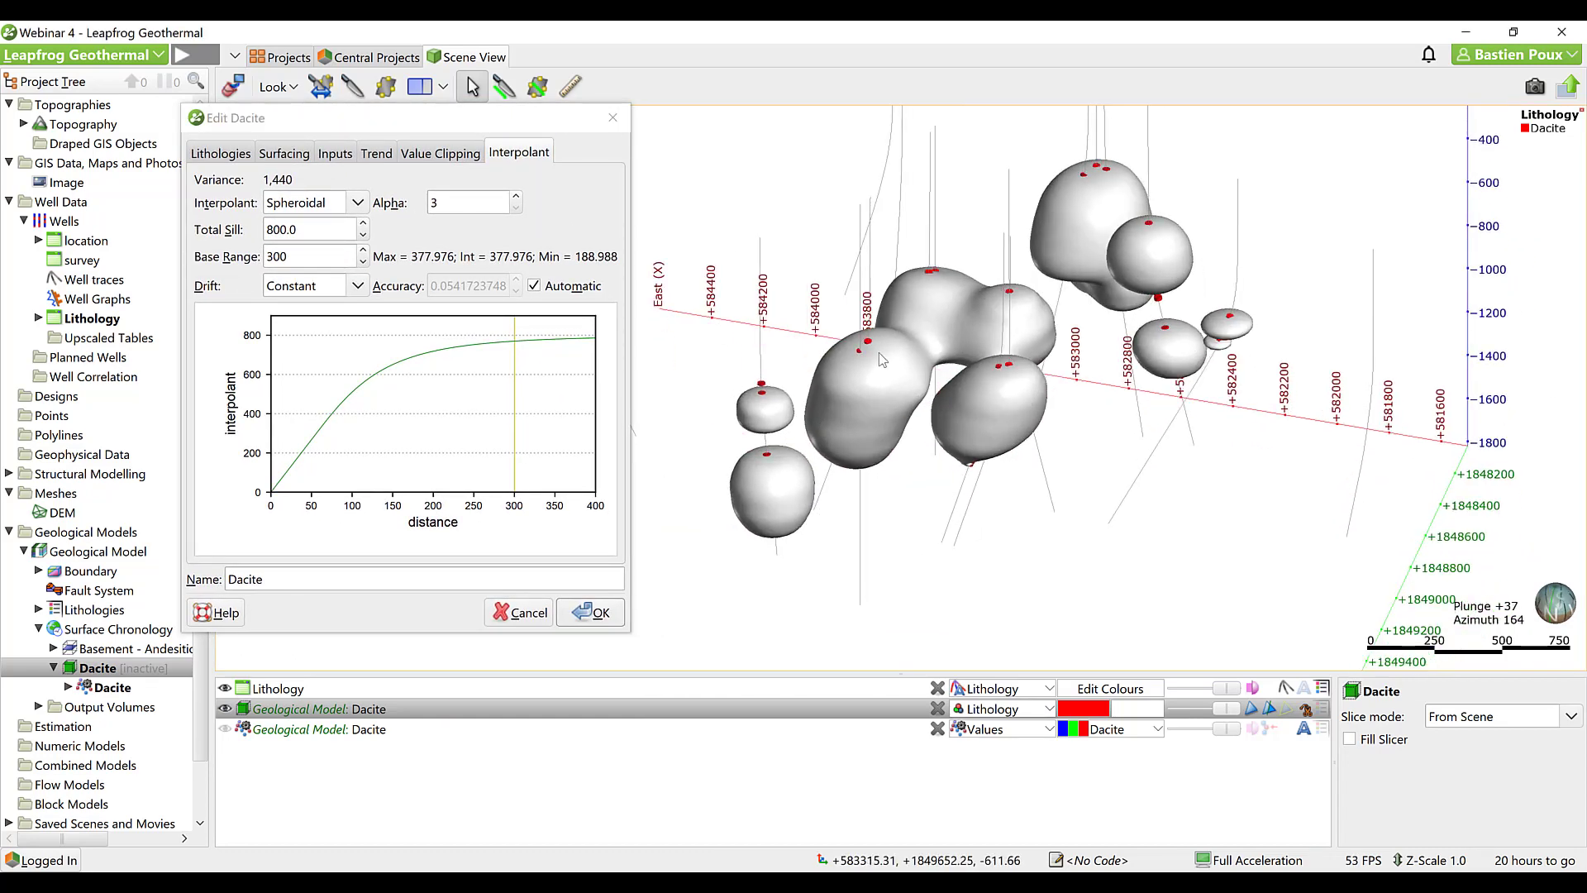
Measure the distance in plan view from the northernmost Dacite body to the southernmost one.
key(d)
middle_drag(919, 423, 1033, 311)
scroll(1033, 312, down, 3)
click(571, 87)
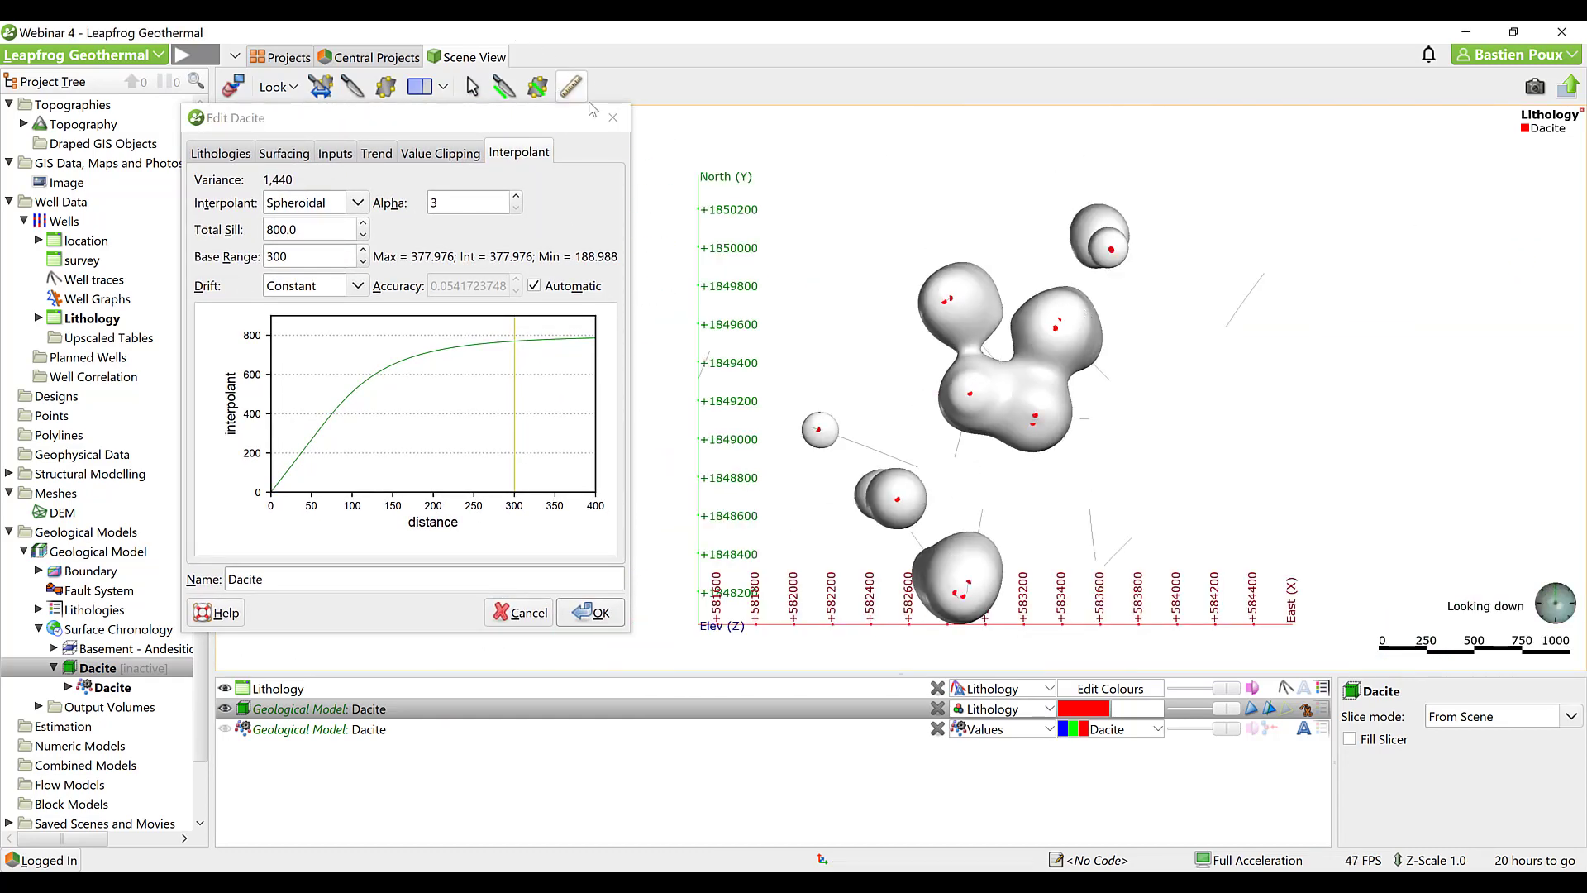
mouse_move(1108, 211)
mouse_down()
mouse_move(963, 632)
mouse_move(957, 616)
mouse_up()
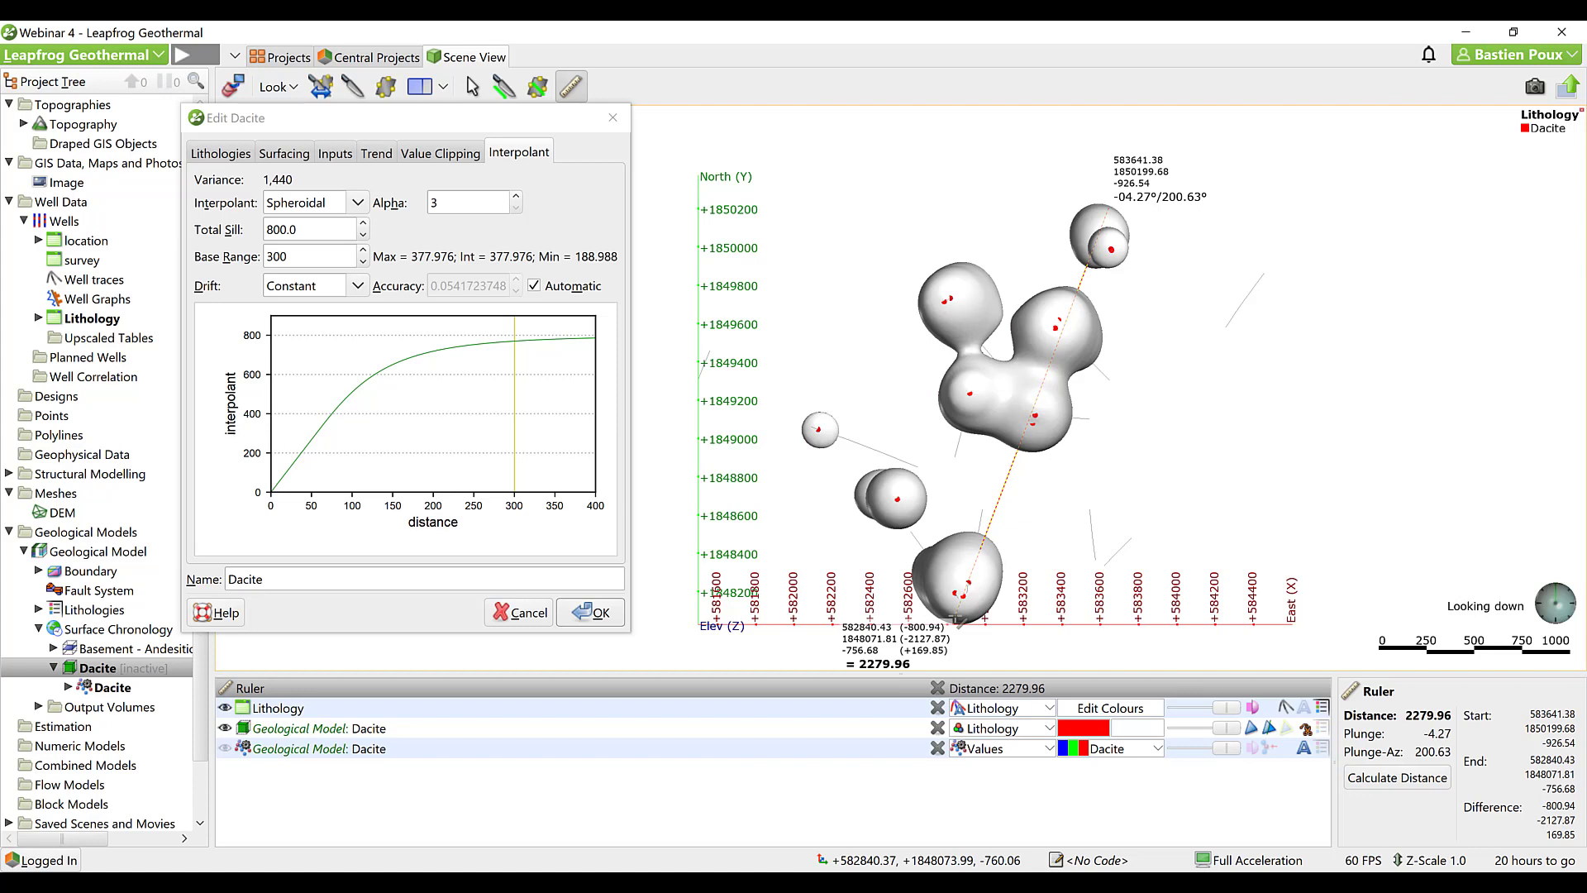
key(Escape)
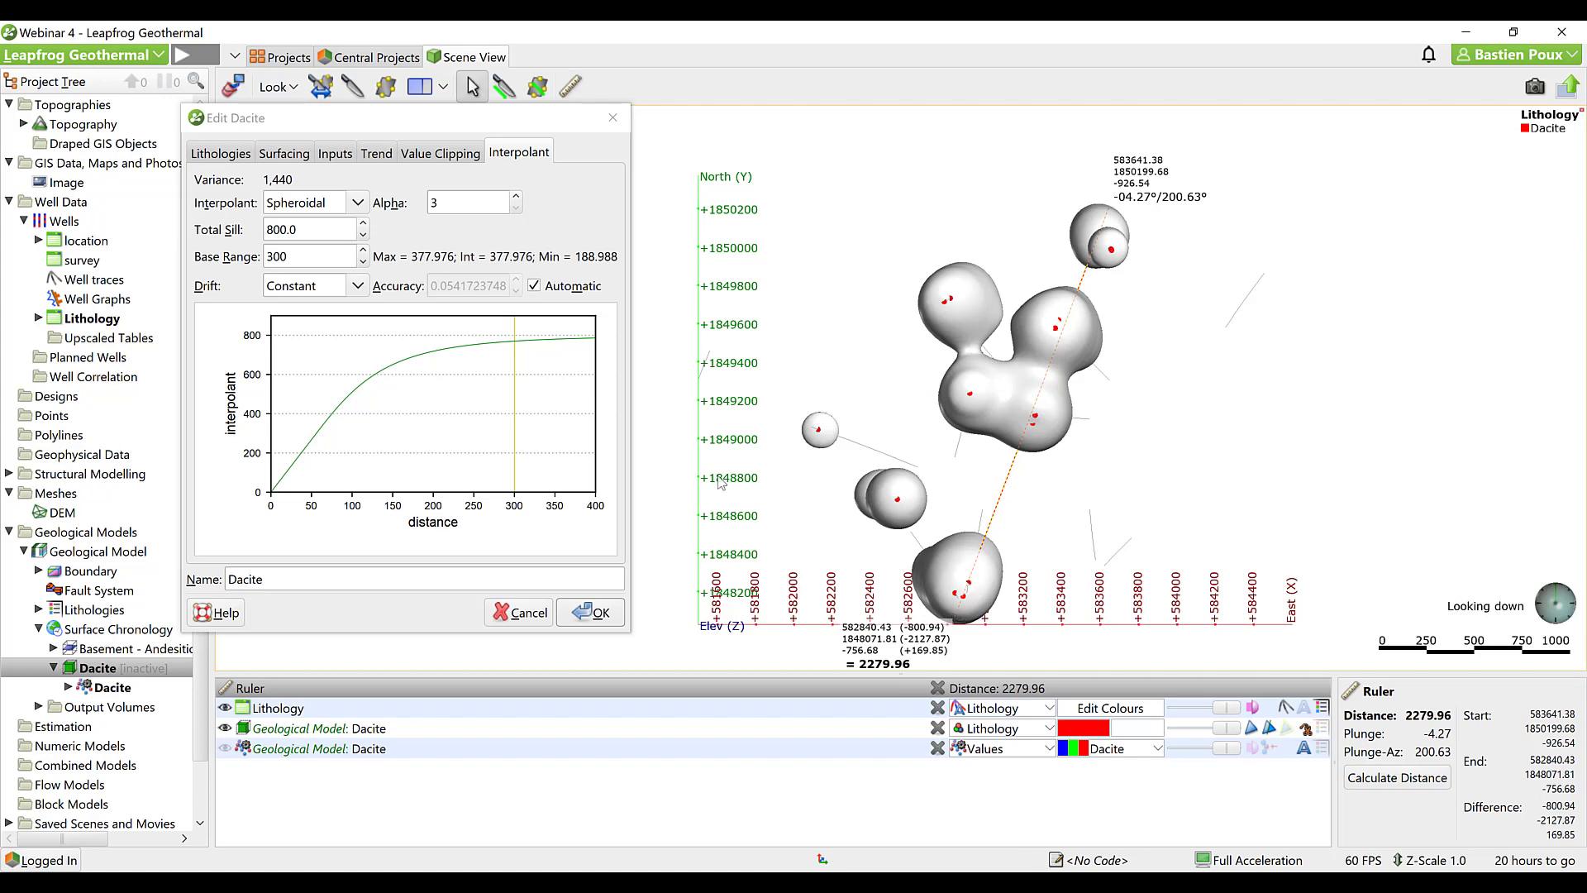
Set the Dacite interpolant's base range to 3000, rebuild the surface and remove the measurement line from the scene.
click(297, 254)
double_click(270, 254)
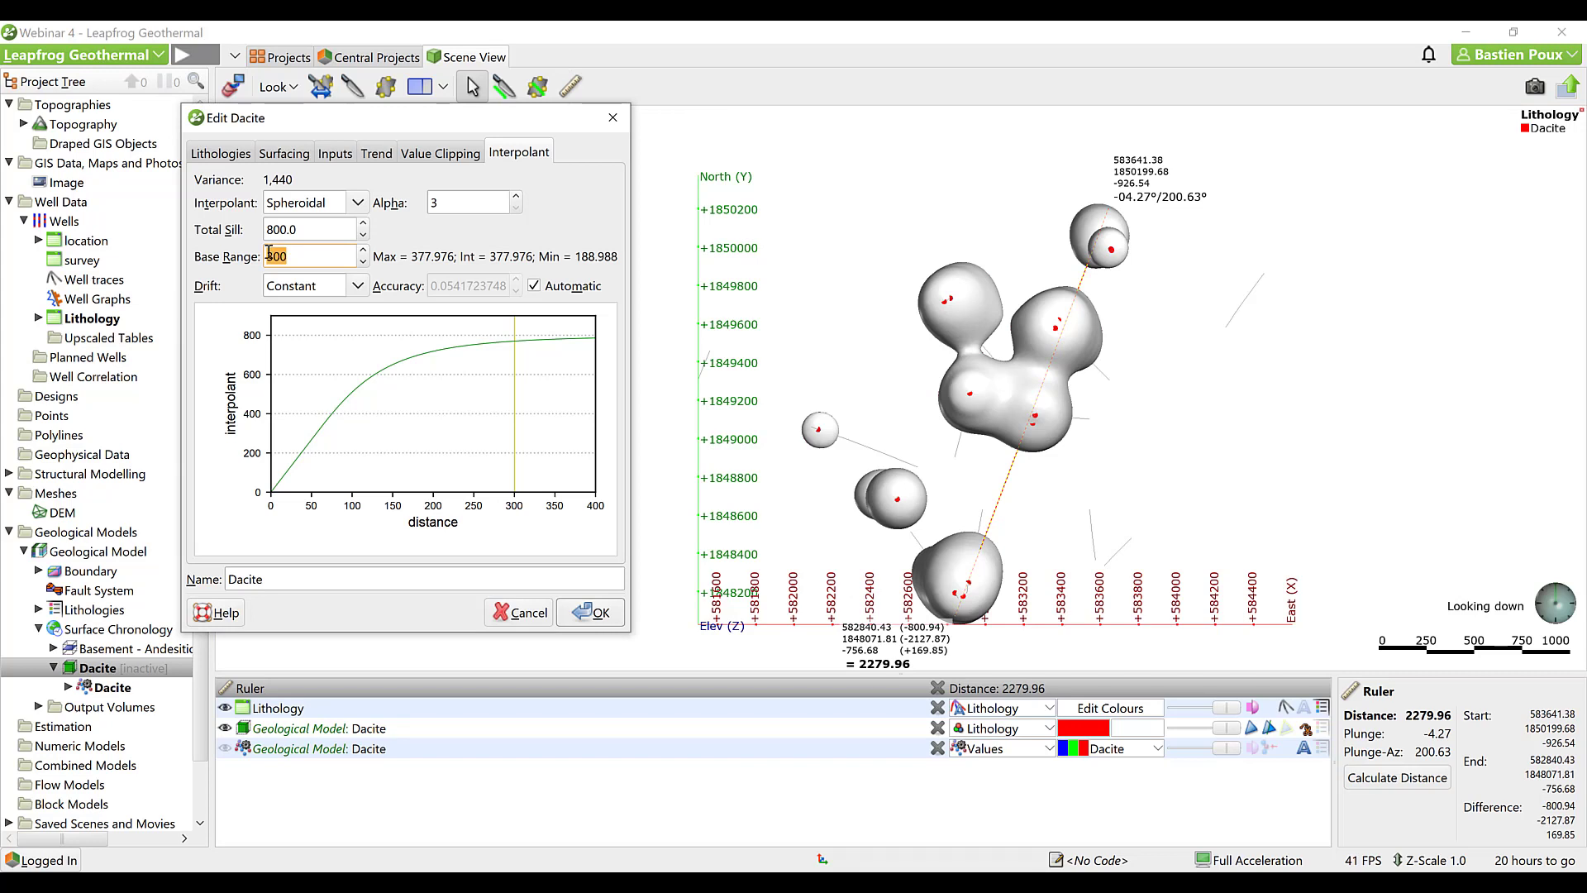
text(3000)
click(326, 230)
click(588, 612)
drag(810, 587, 787, 363)
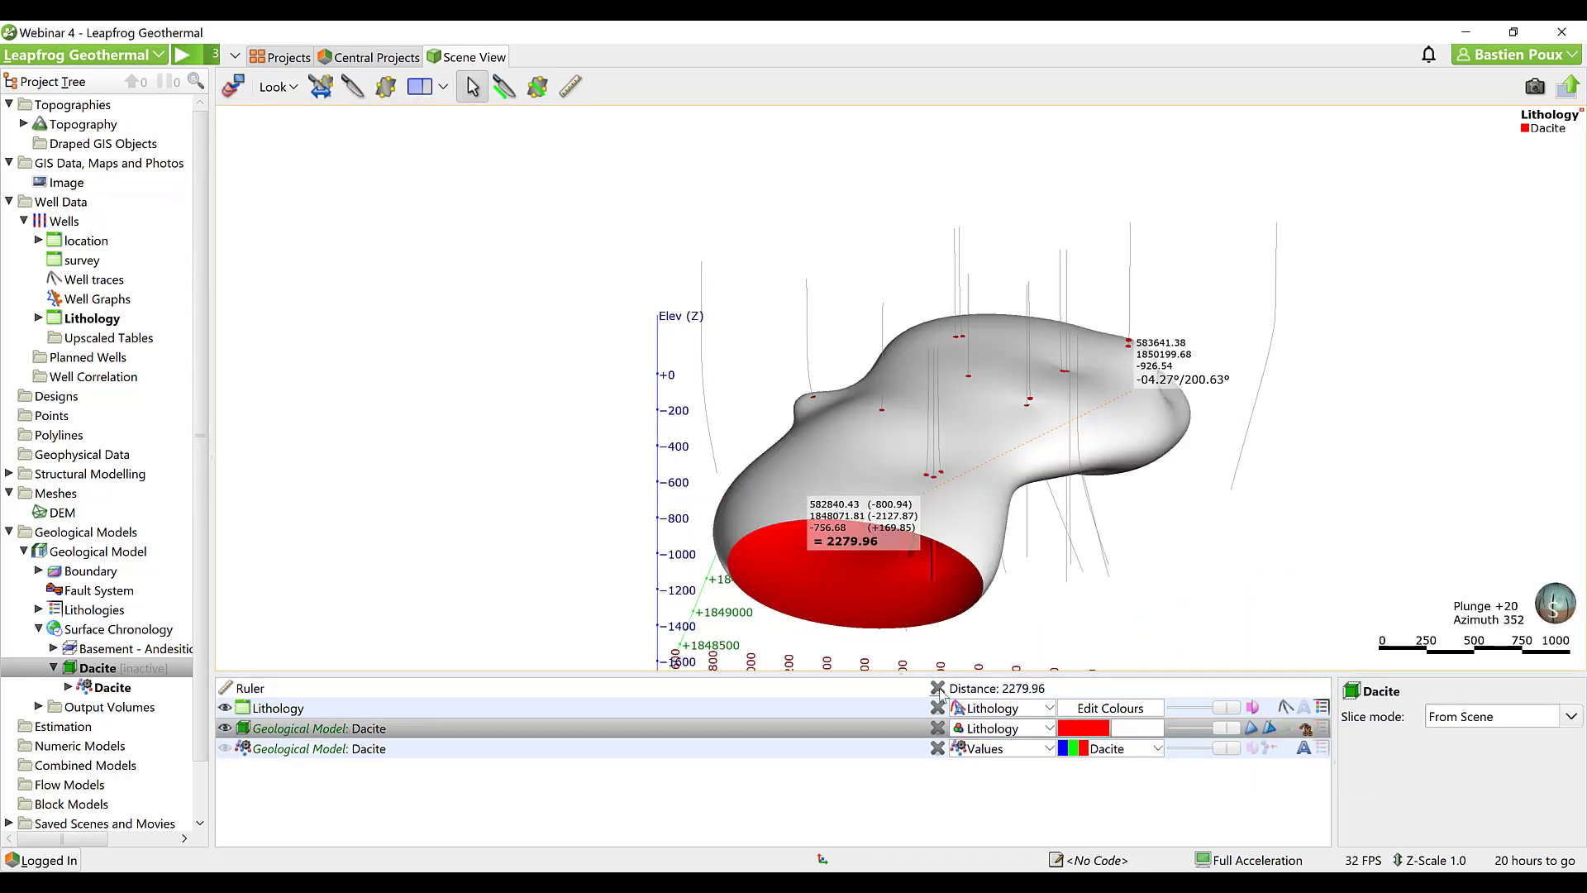
click(939, 689)
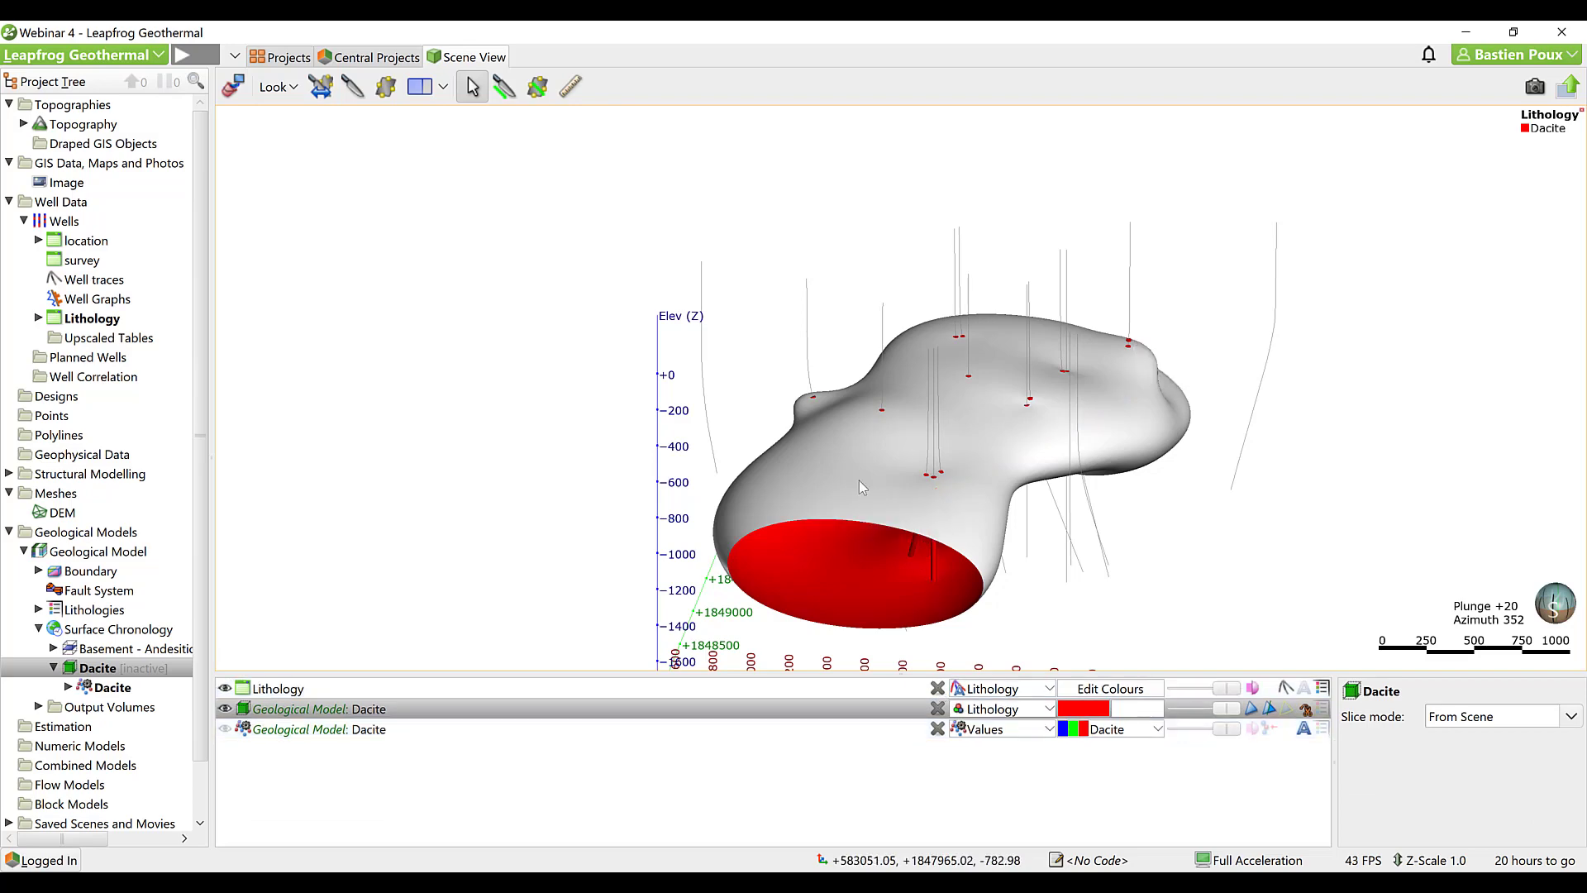
drag(849, 475, 1014, 485)
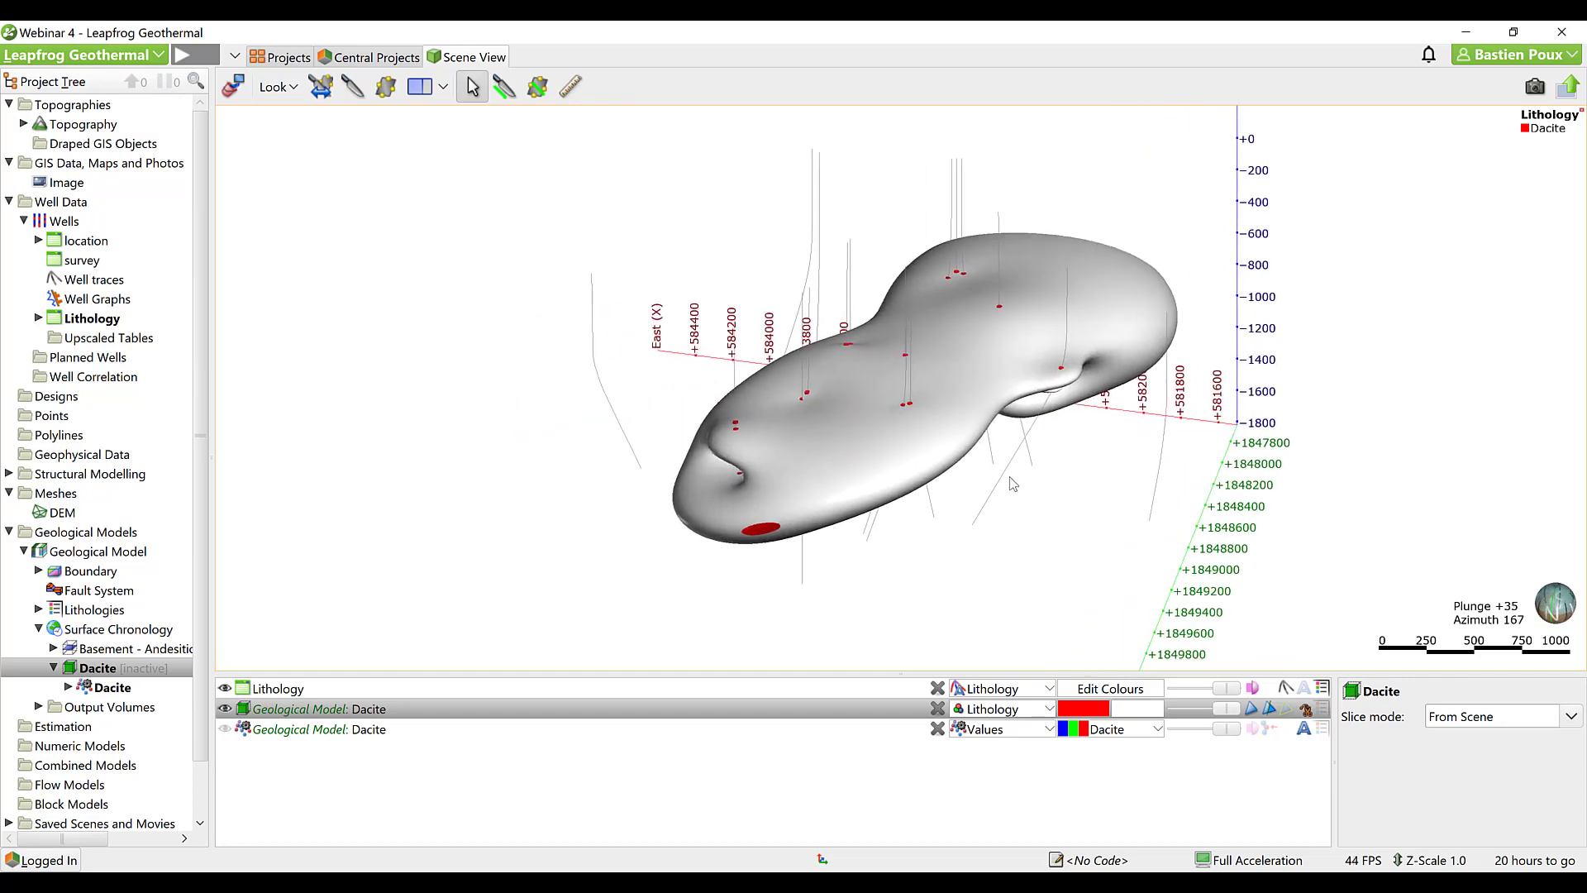
Set the base range of the Dacite surface's Spheroidal interpolant to 10000 and rebuild it.
click(96, 670)
double_click(96, 672)
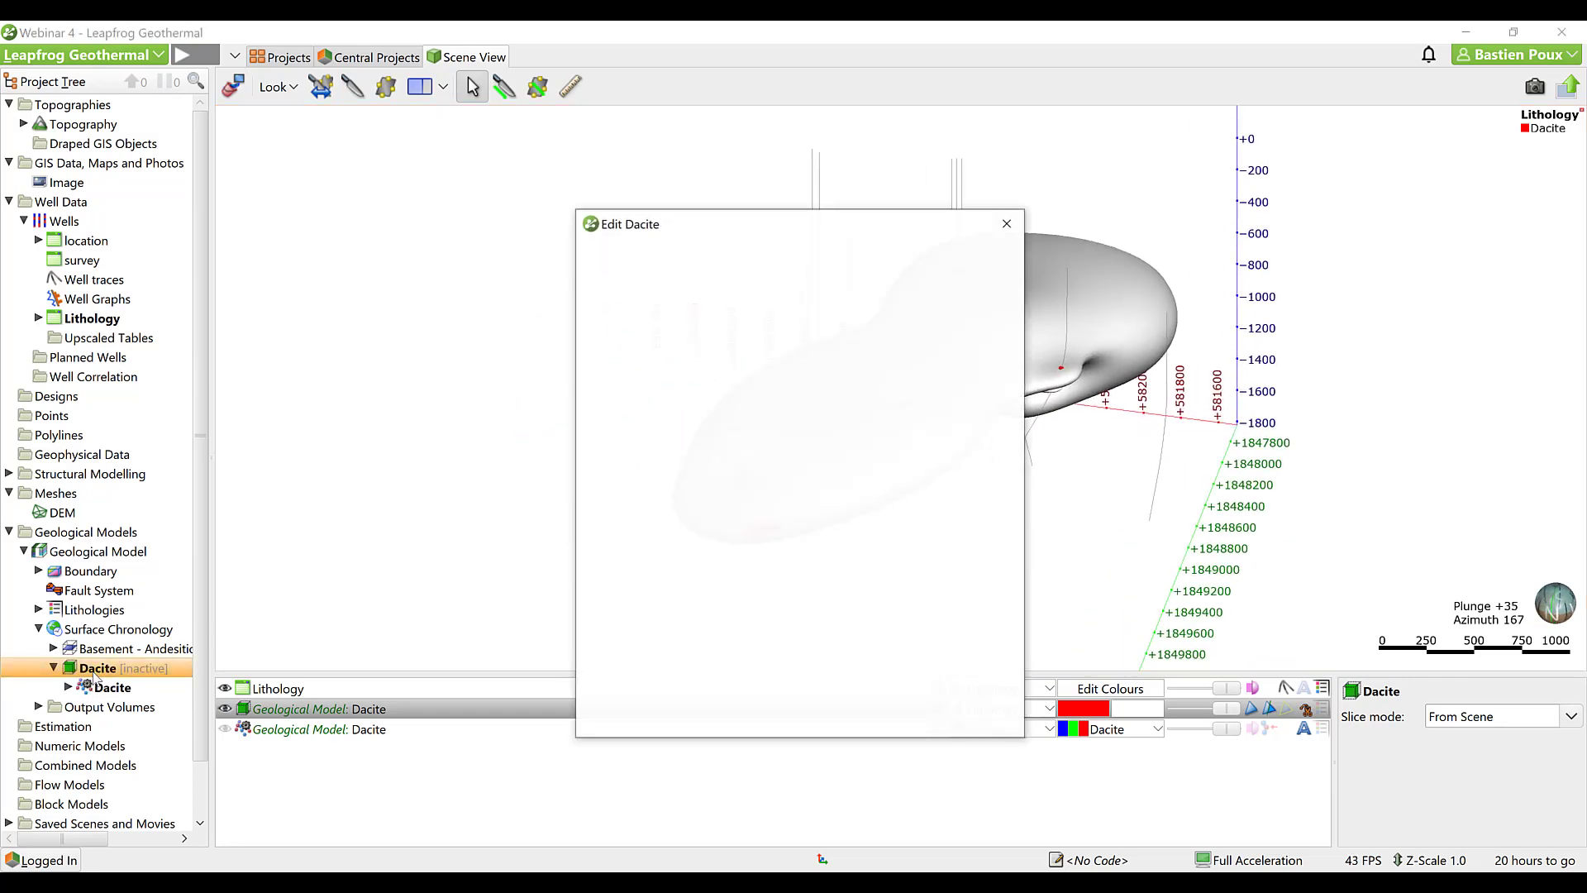
drag(982, 223, 655, 169)
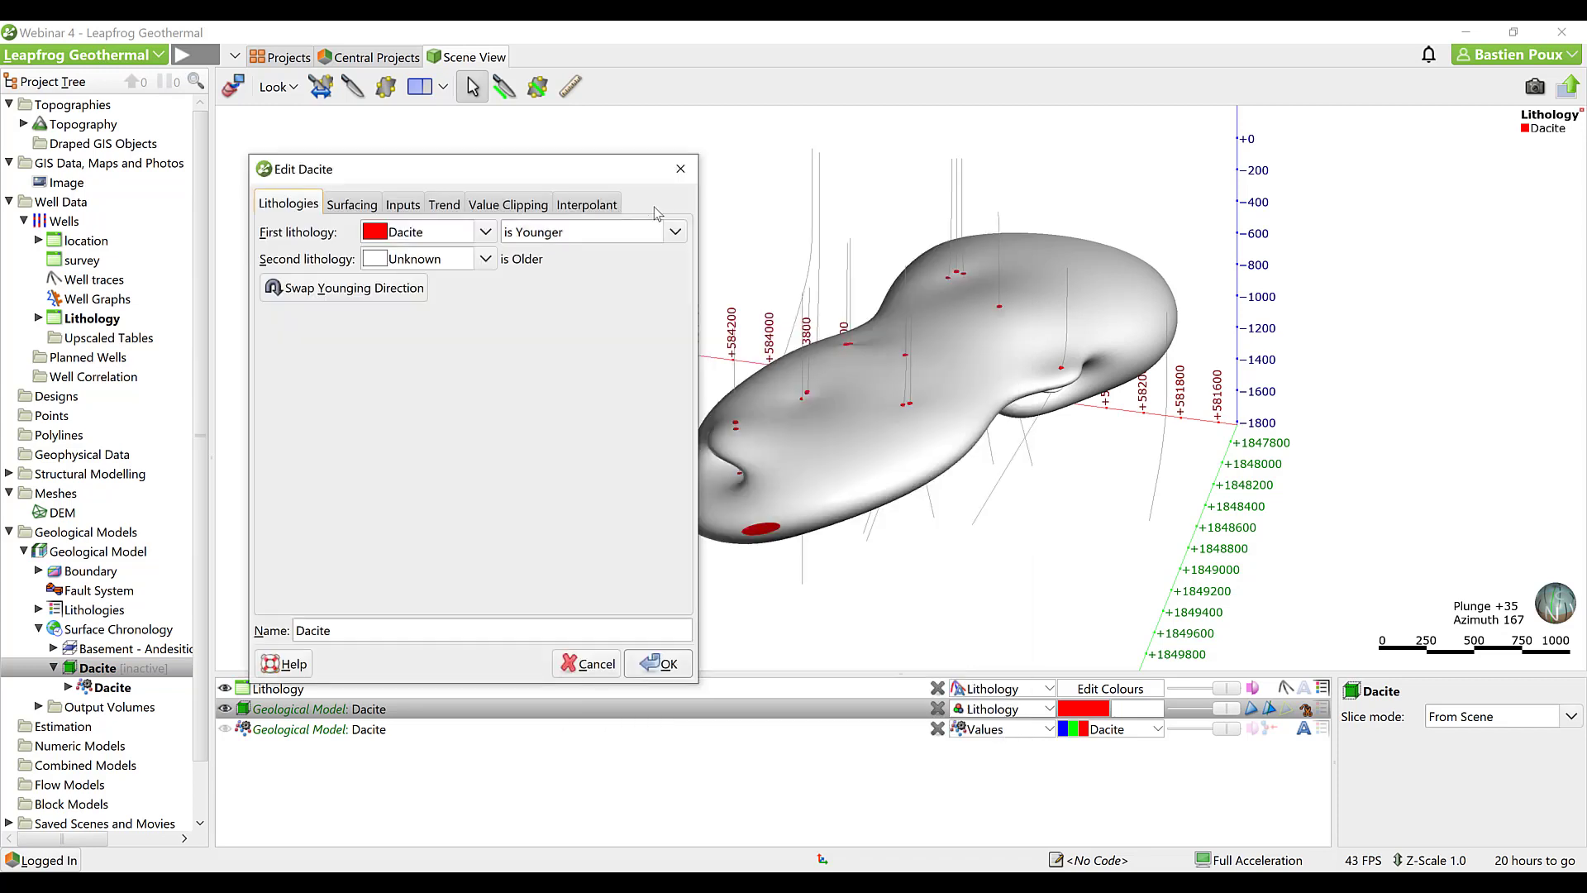
click(599, 207)
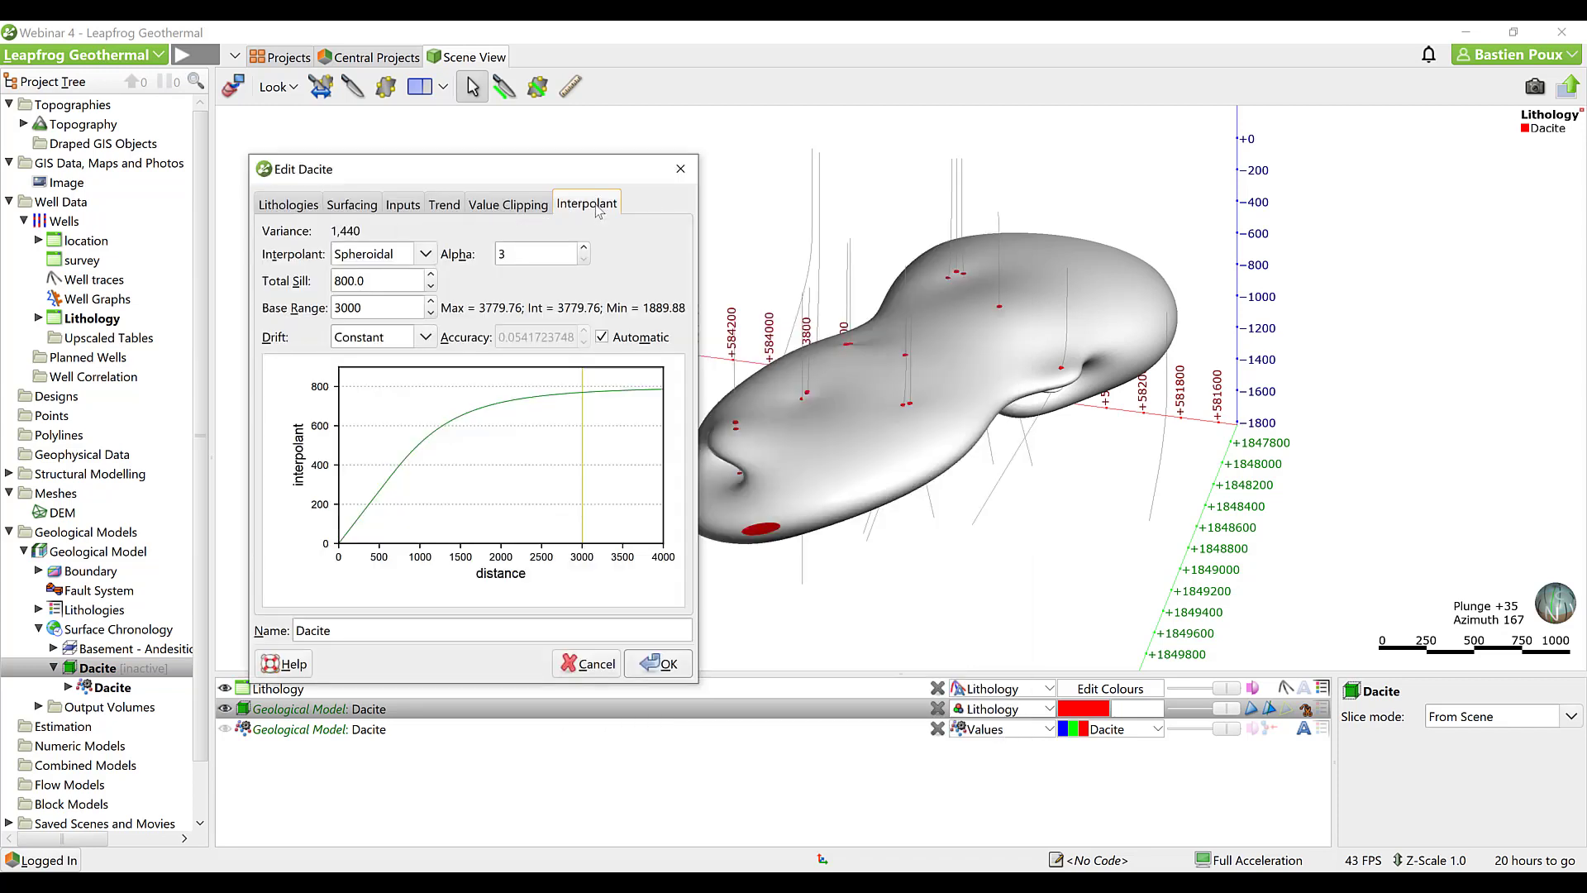
double_click(372, 307)
text(3410)
click(431, 303)
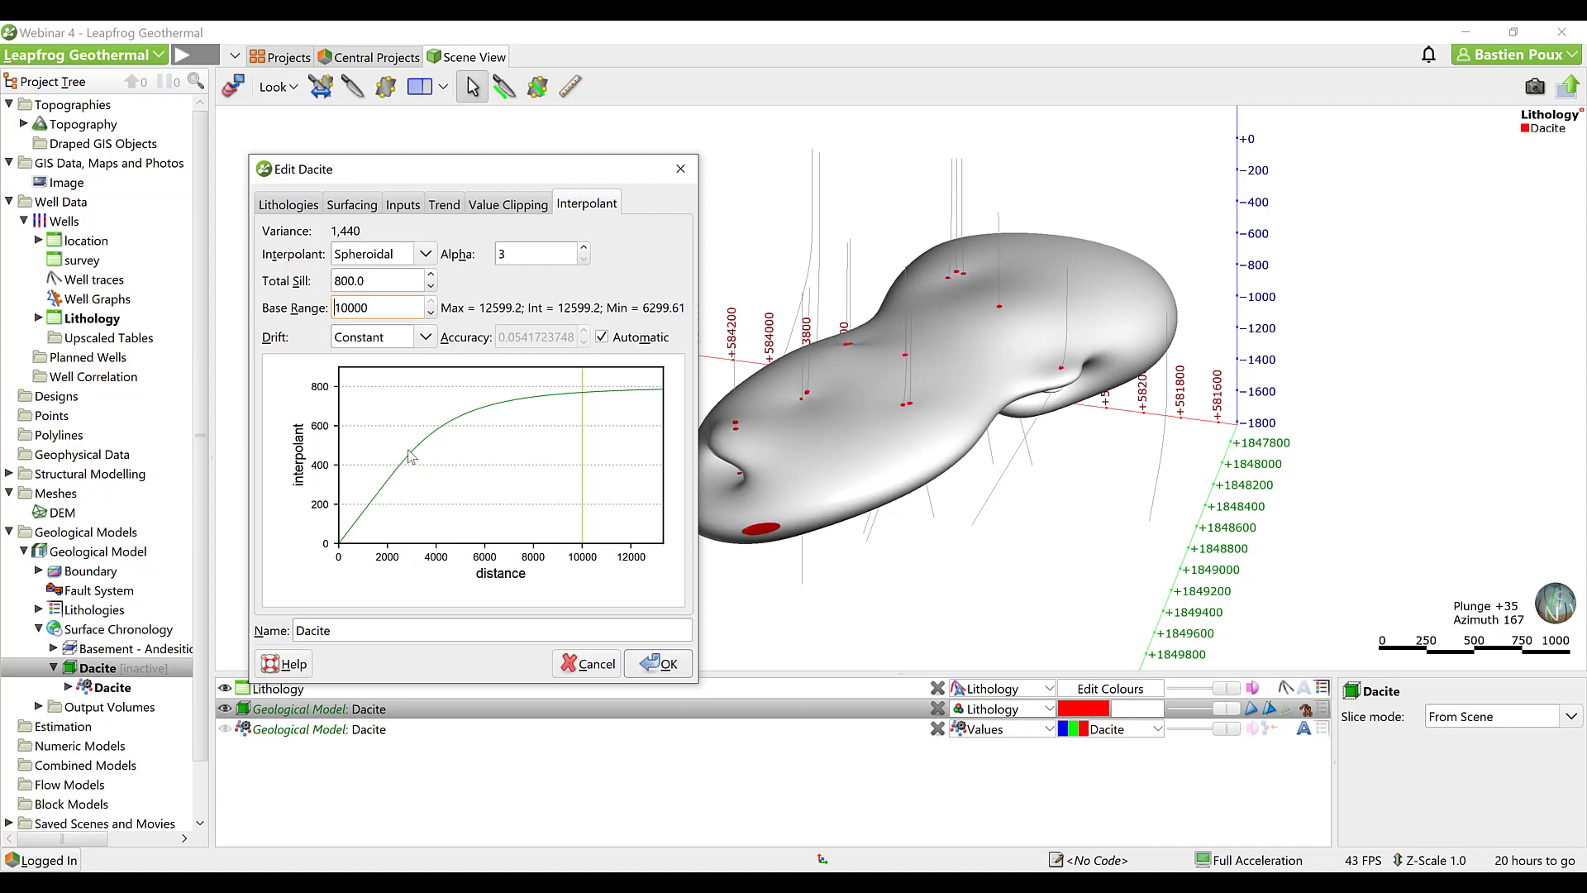
click(656, 664)
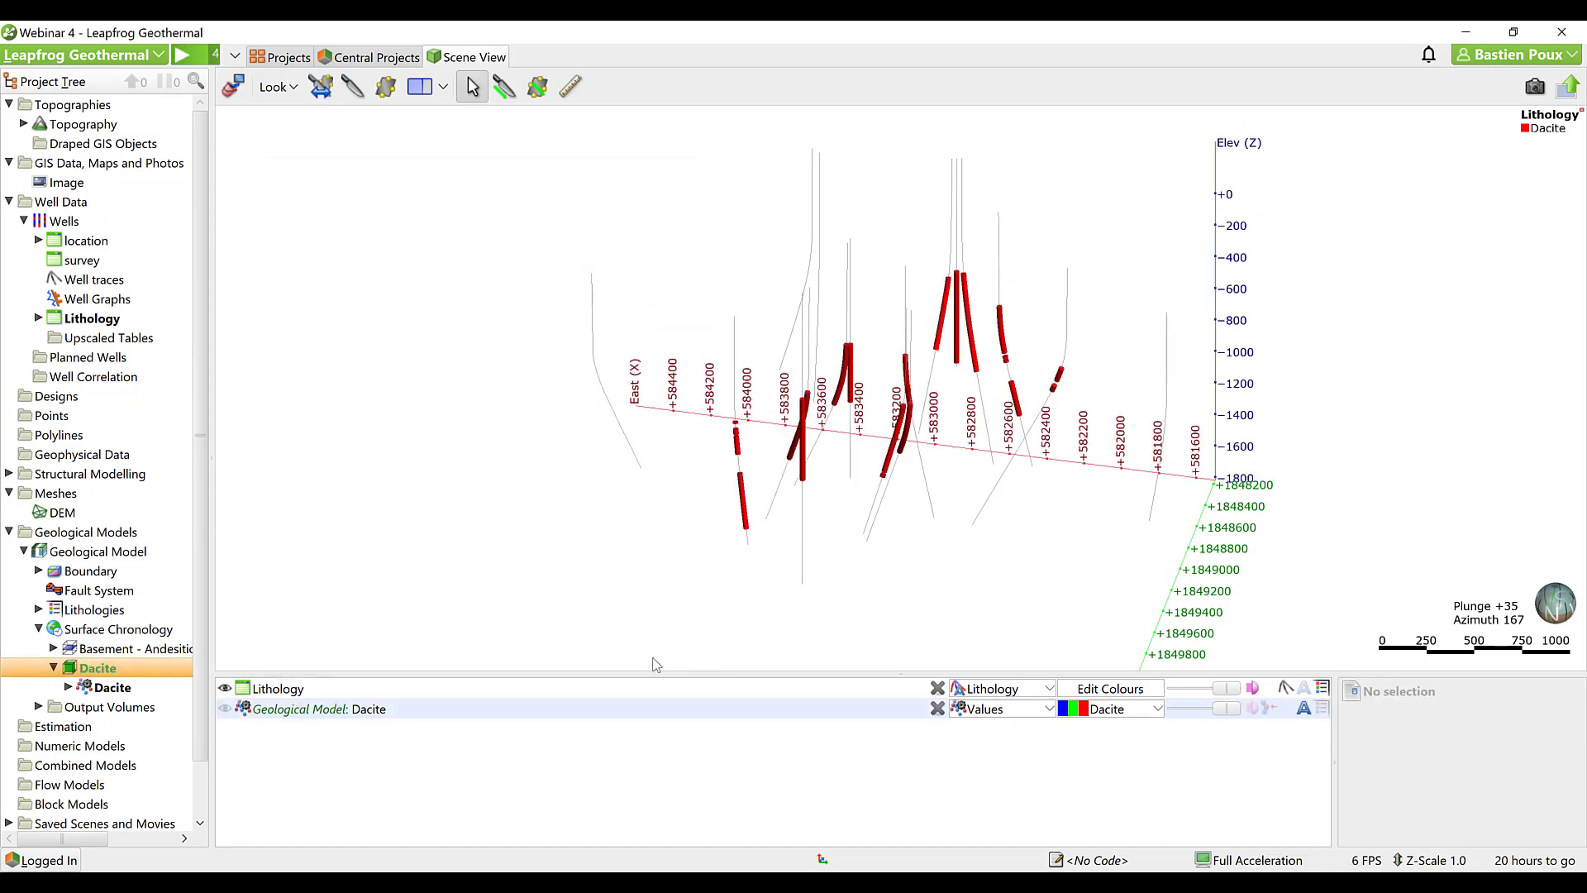
drag(574, 618, 680, 559)
Switch the Dacite surface to a Linear interpolant and rebuild it.
double_click(98, 669)
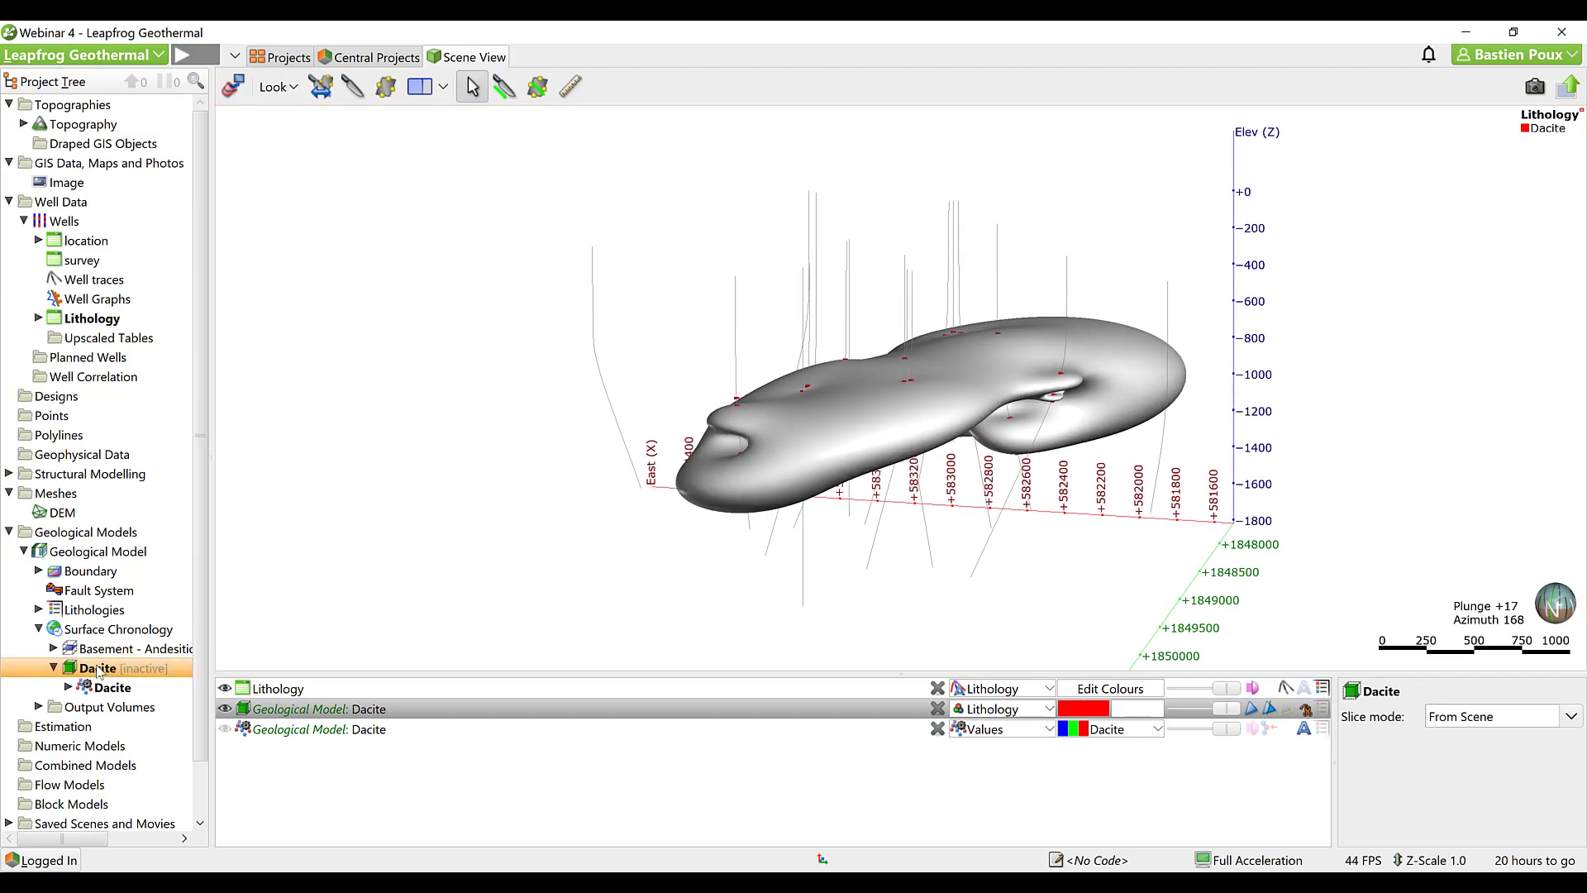
click(913, 257)
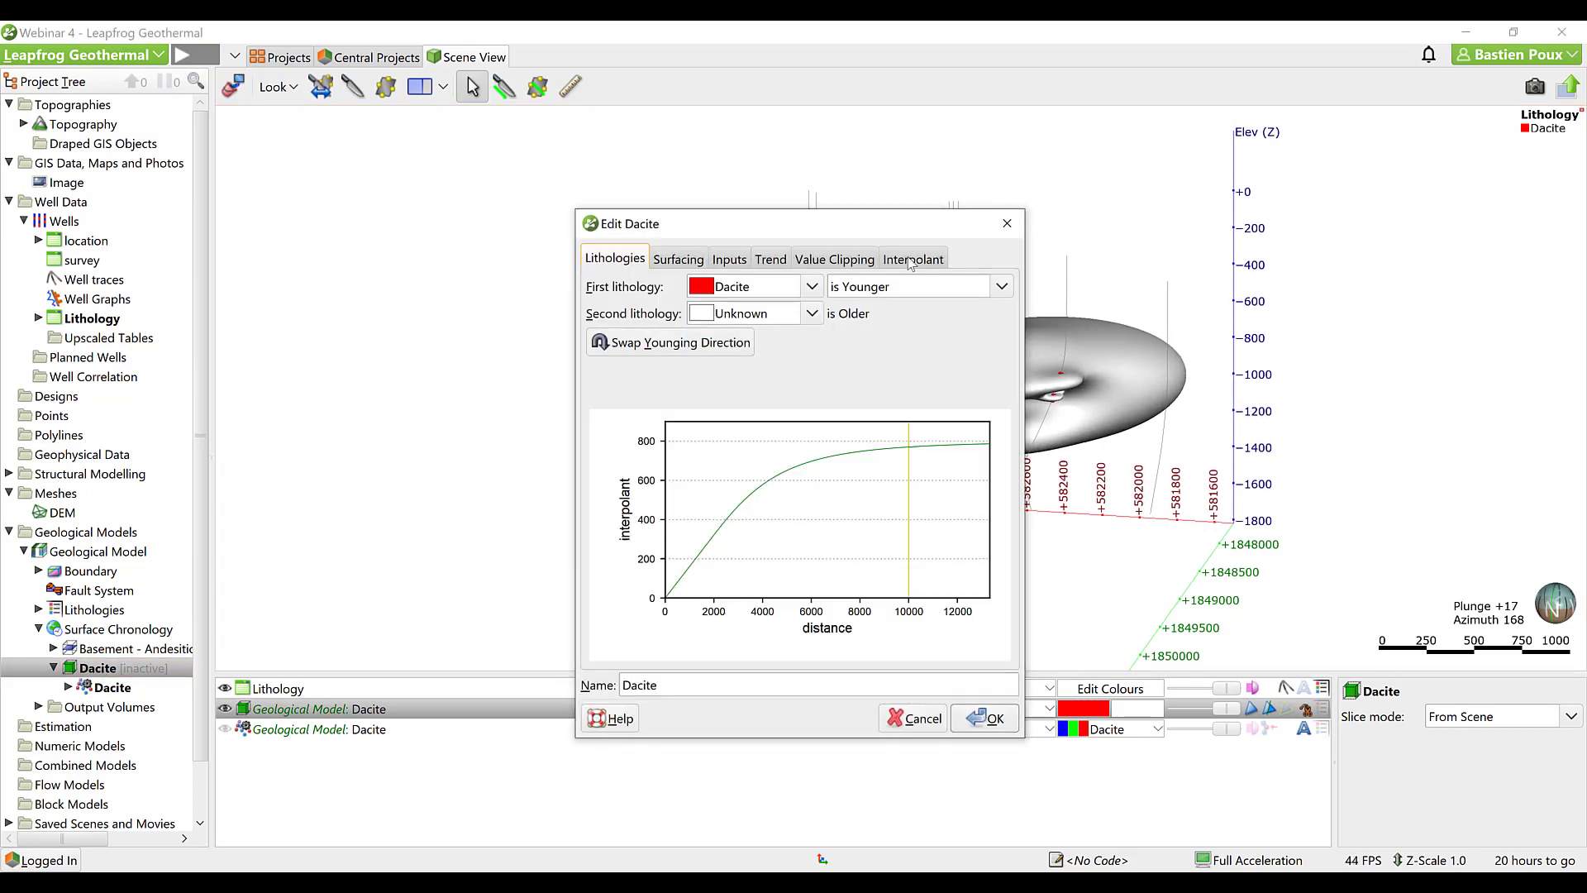
drag(872, 232, 564, 144)
click(444, 218)
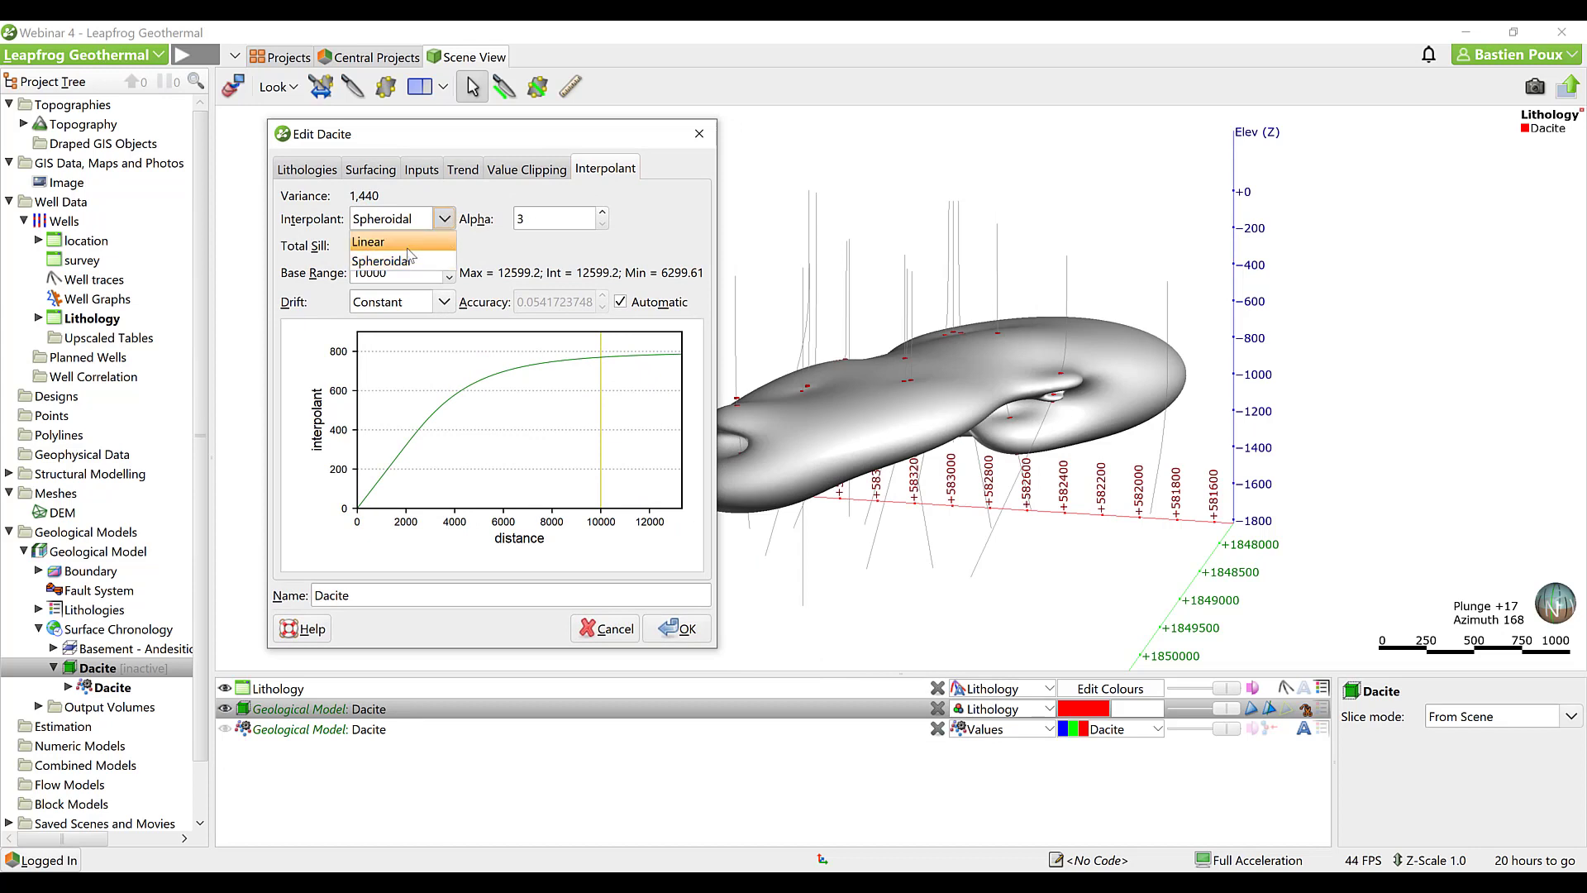
click(408, 246)
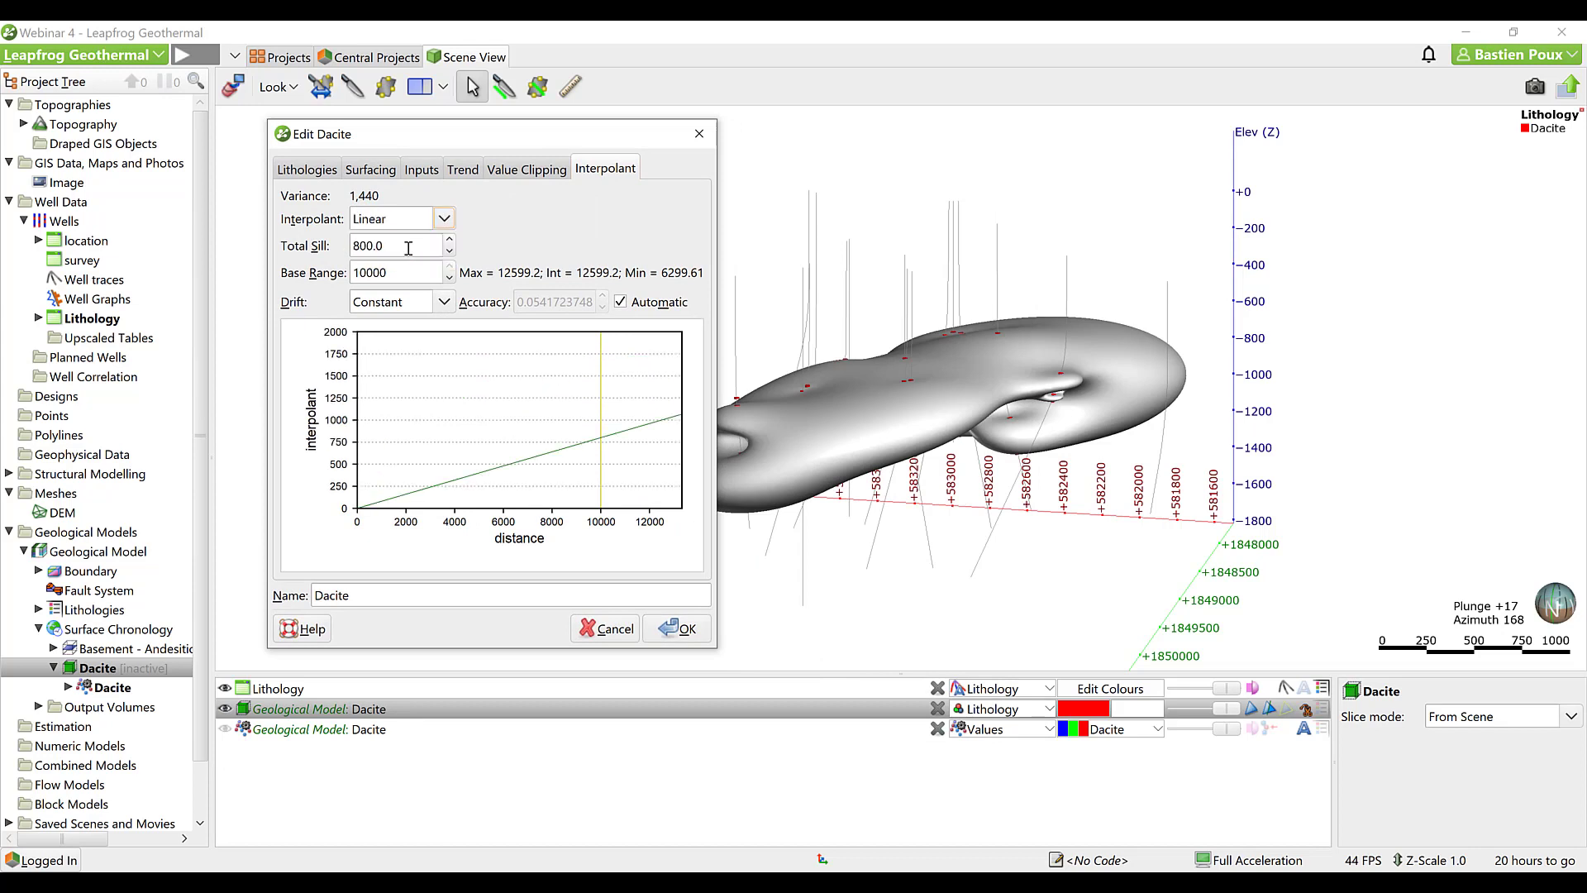
click(676, 628)
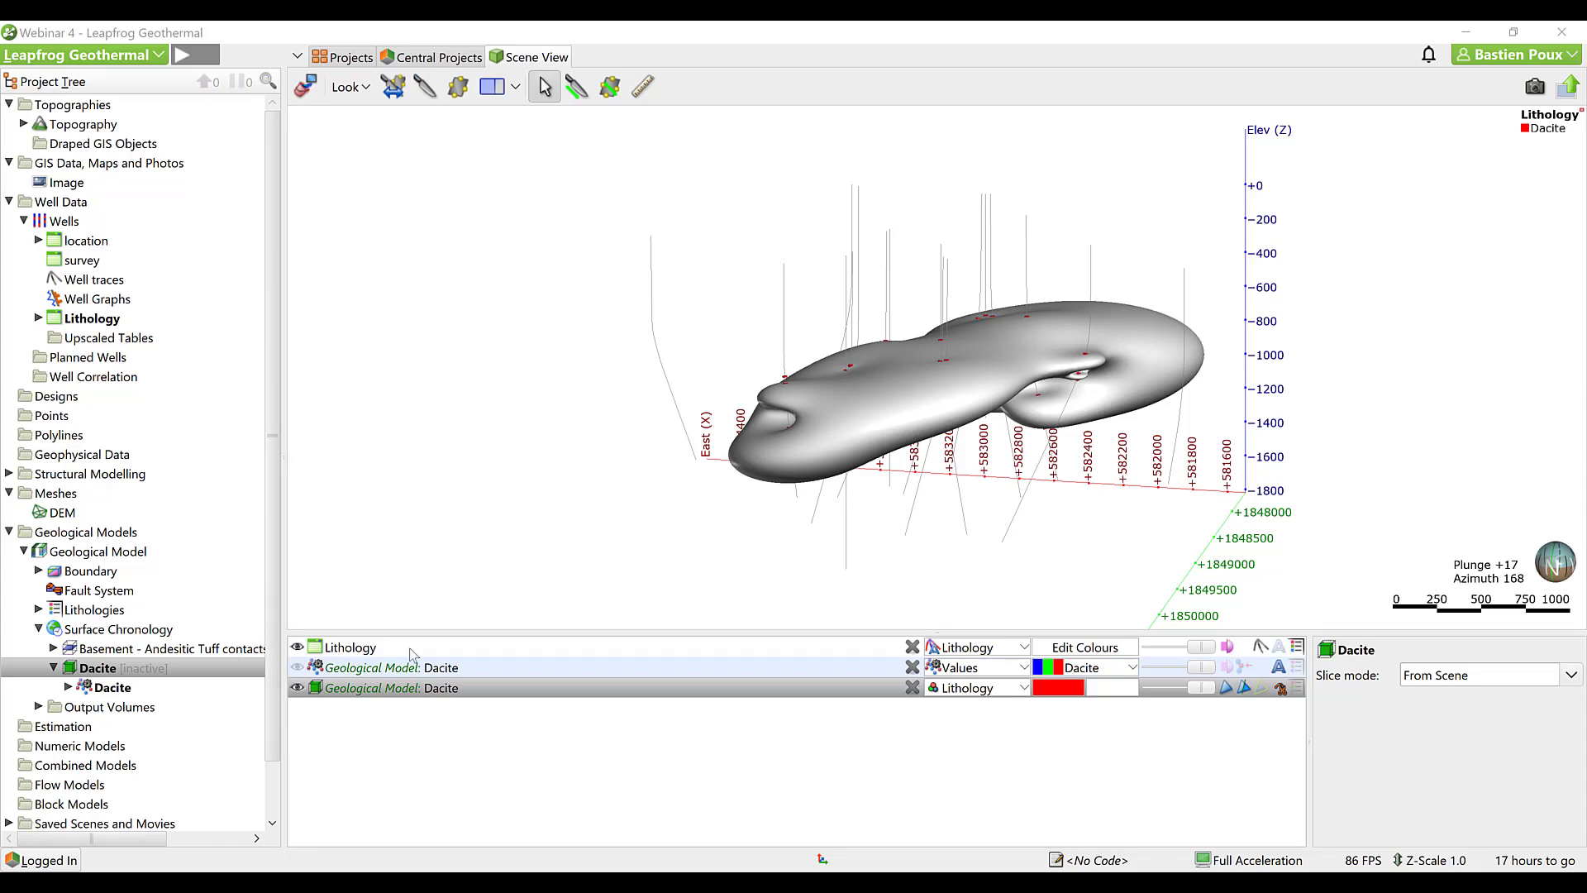
Show the Andesitic Tuff and Basement intervals along the wells together with Dacite.
click(1080, 650)
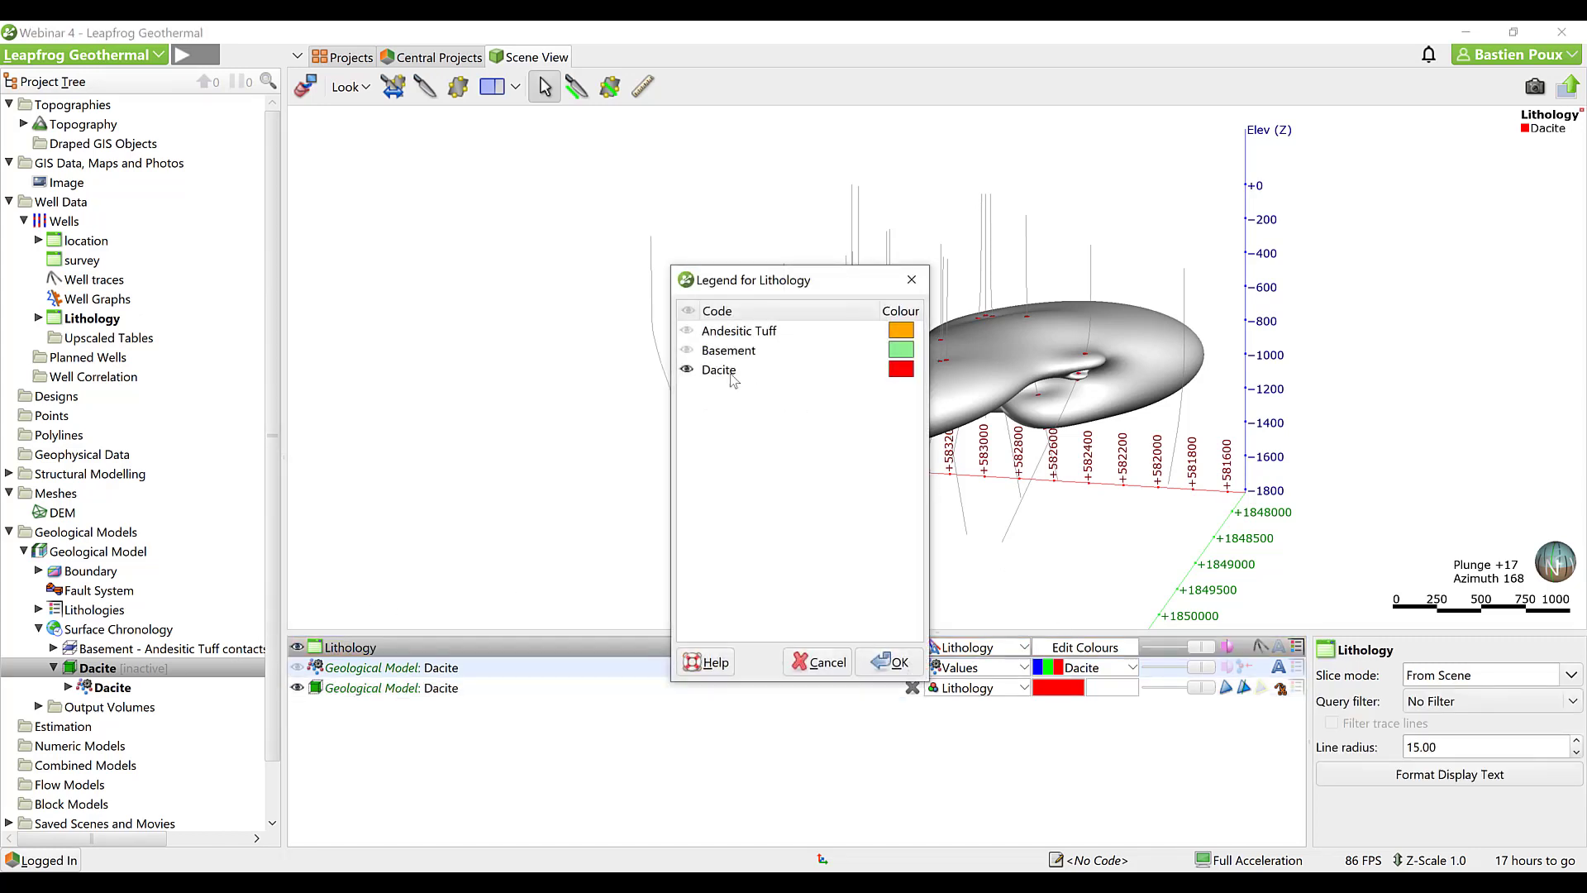
click(687, 331)
click(687, 350)
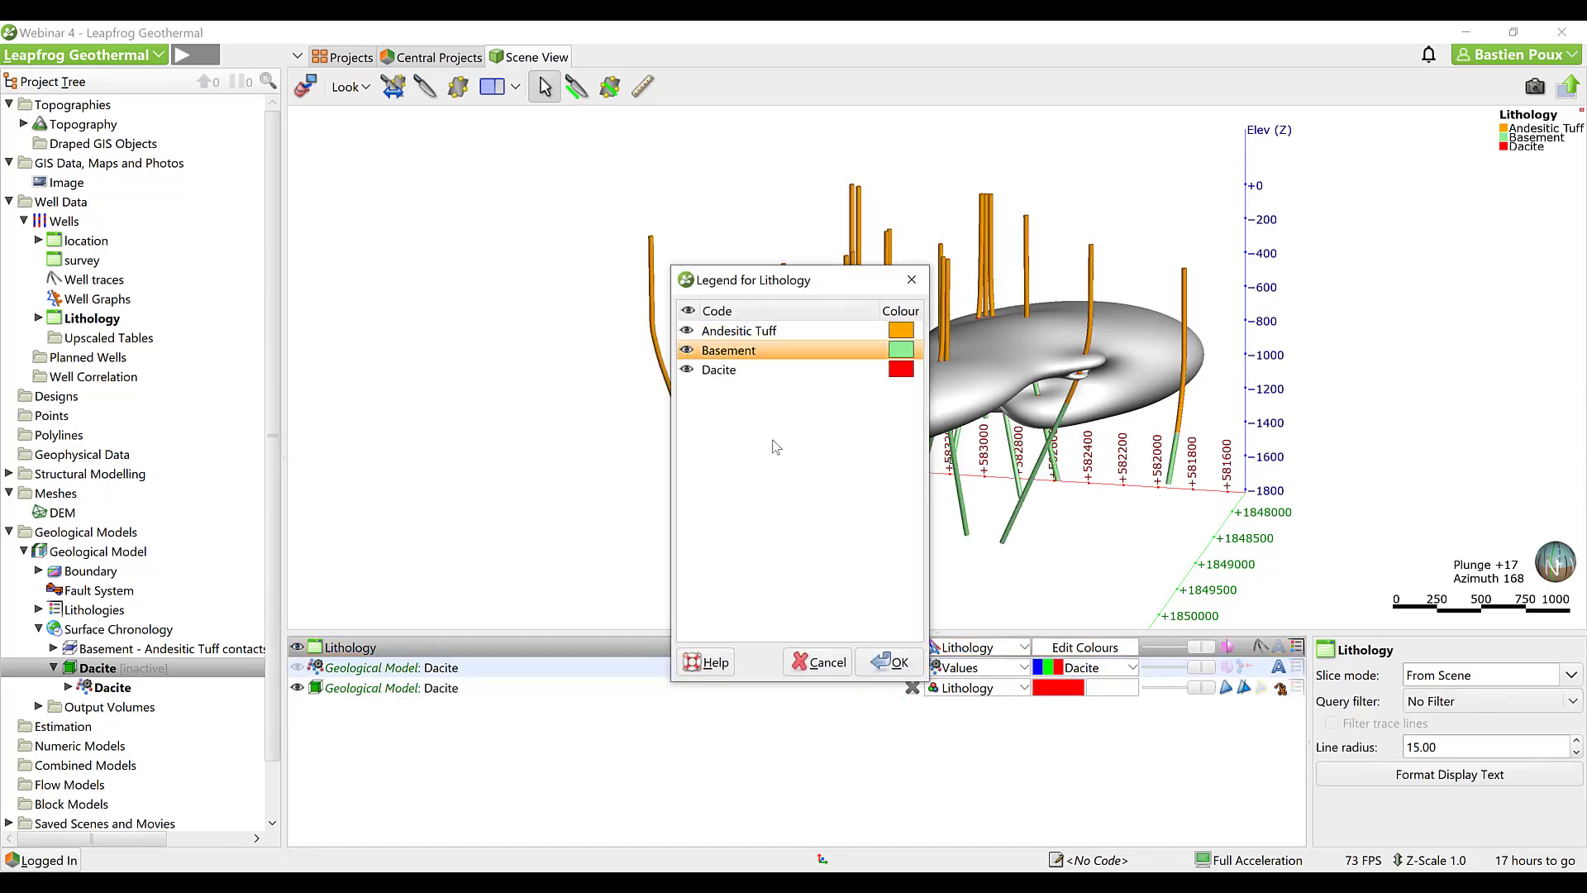
click(891, 661)
drag(964, 531, 867, 481)
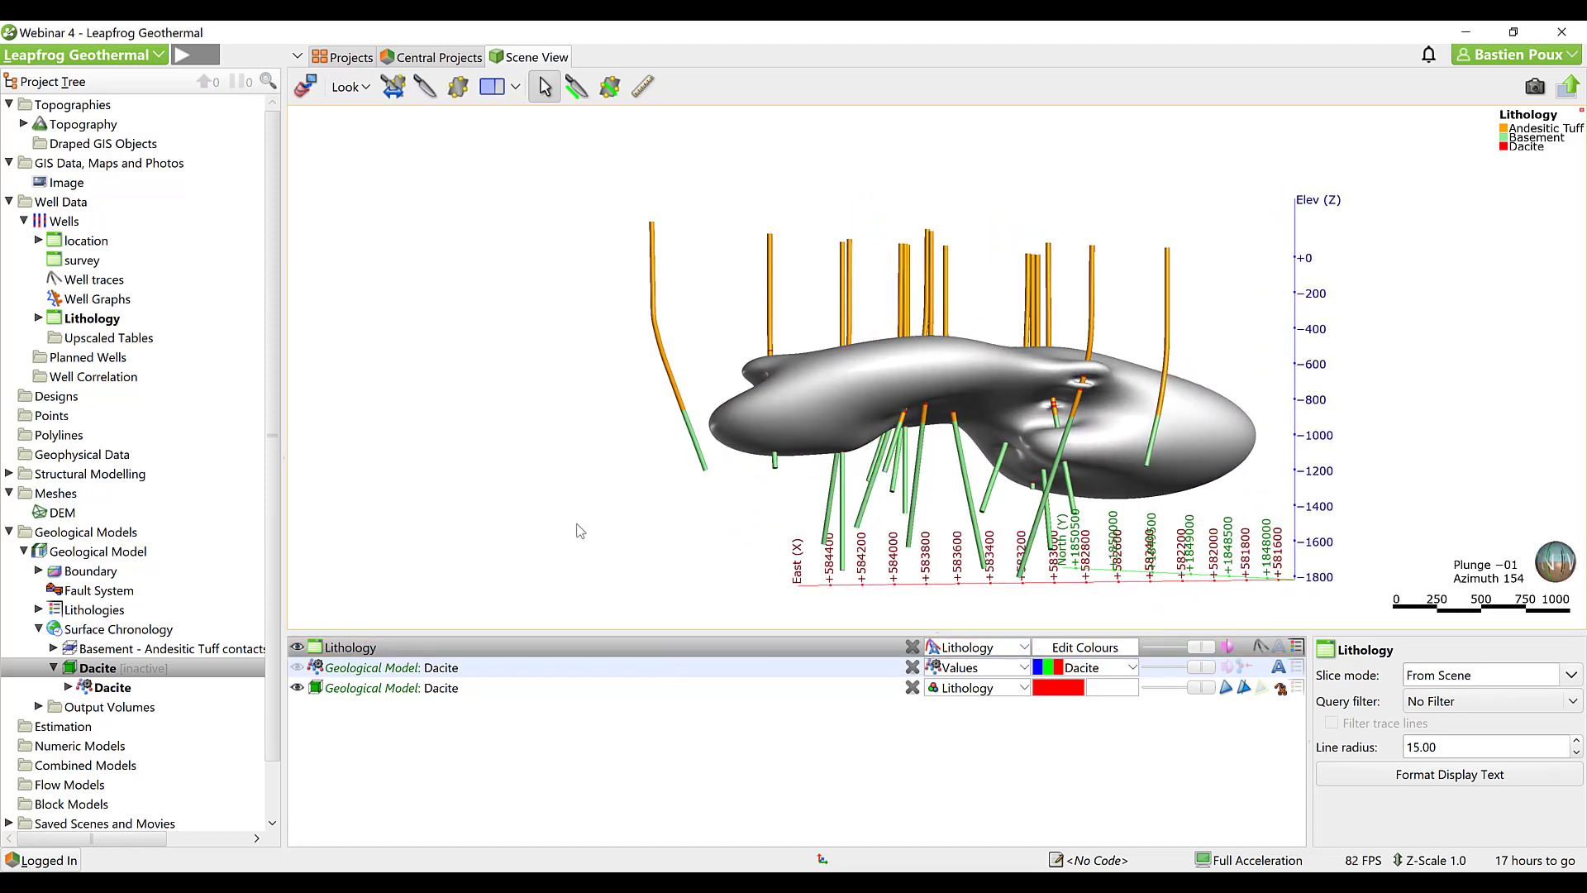
Open the Dacite intrusion's contact settings and review its interior, exterior and ignored lithologies.
double_click(105, 692)
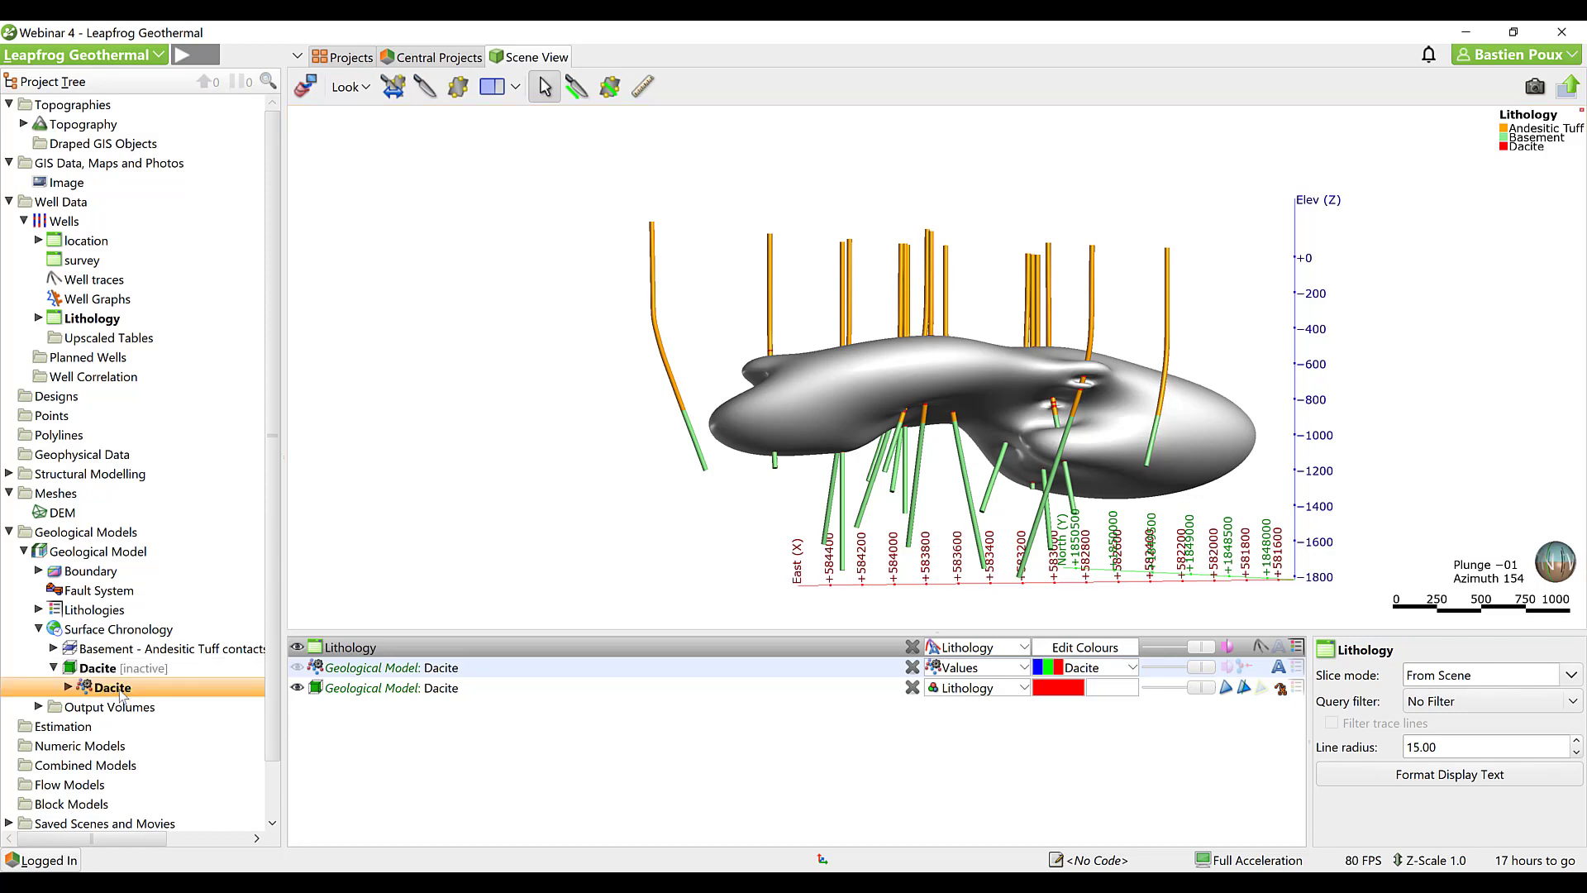
drag(790, 275, 505, 188)
click(362, 225)
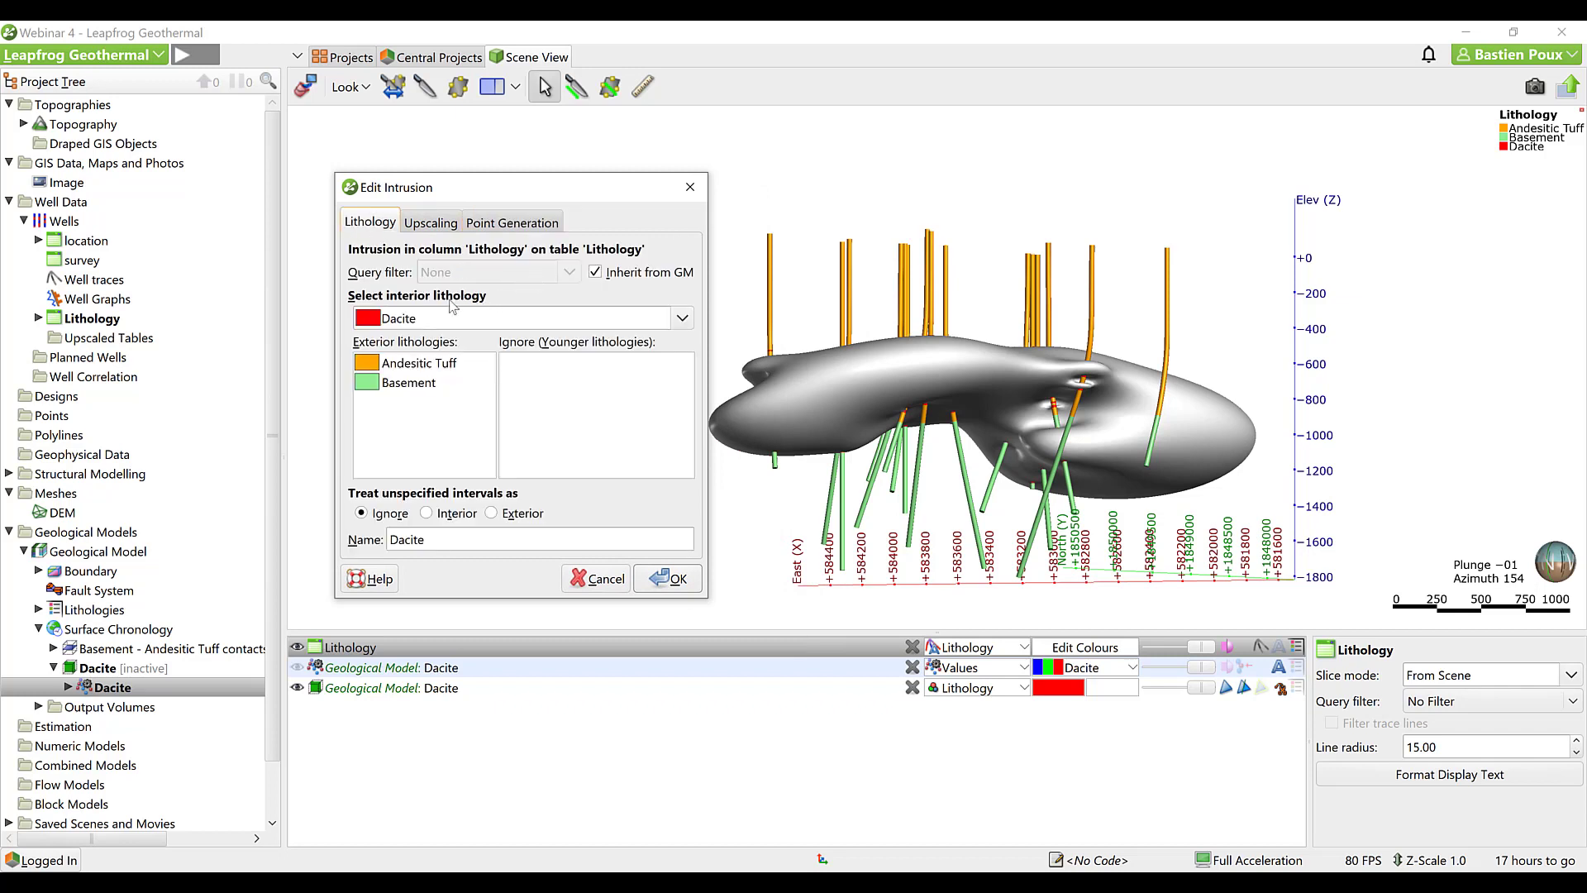
drag(389, 364, 451, 374)
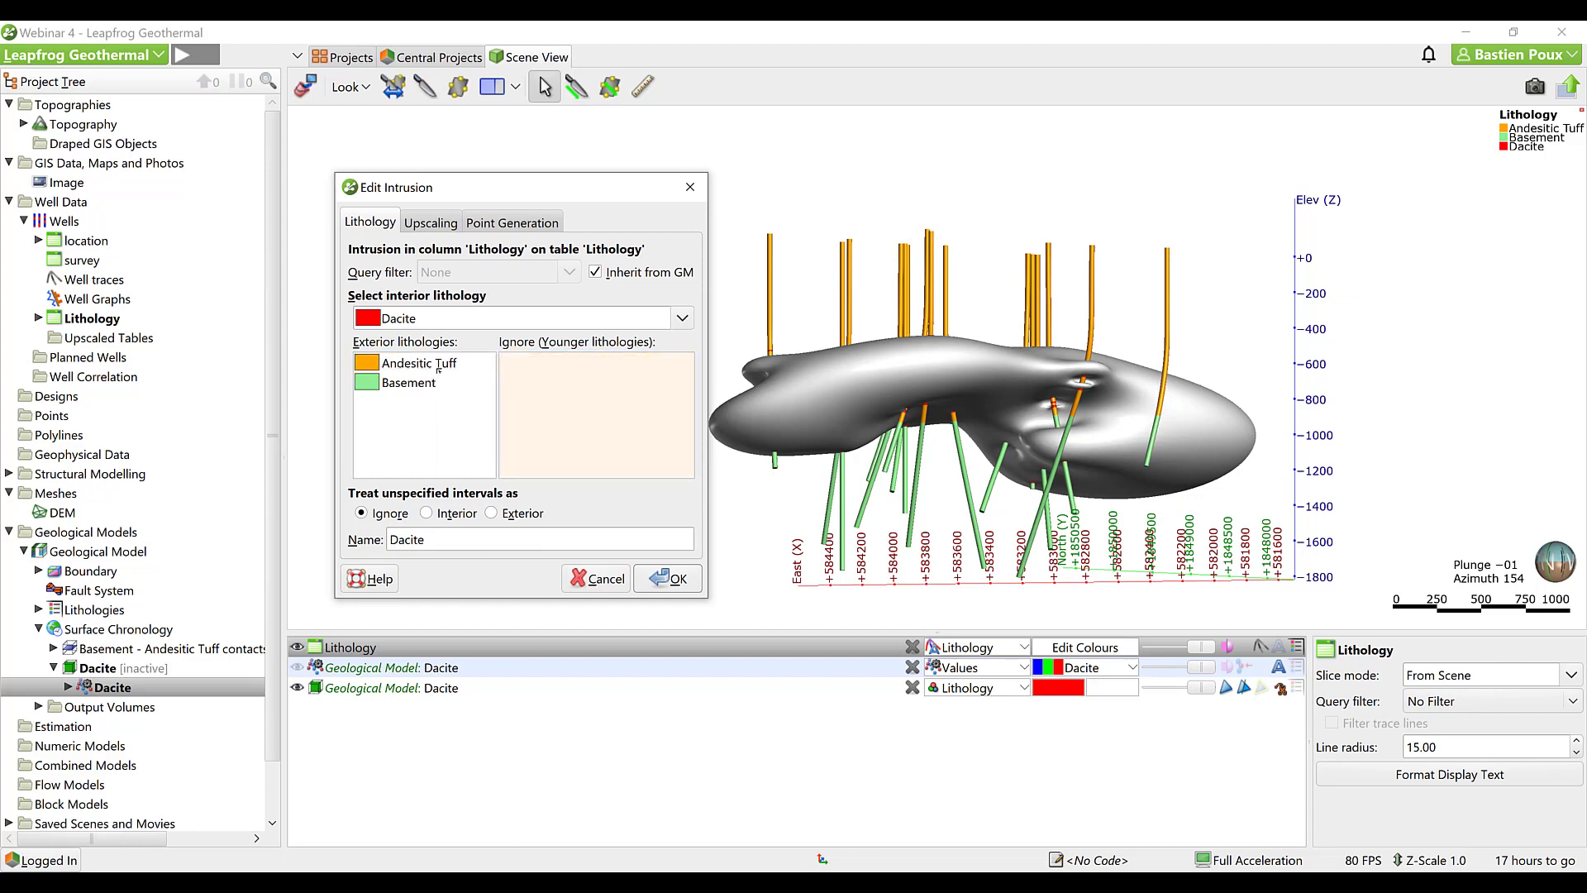
Open the intrusion's upscaling settings and examine the two short Dacite intervals in well CW-16.
click(428, 224)
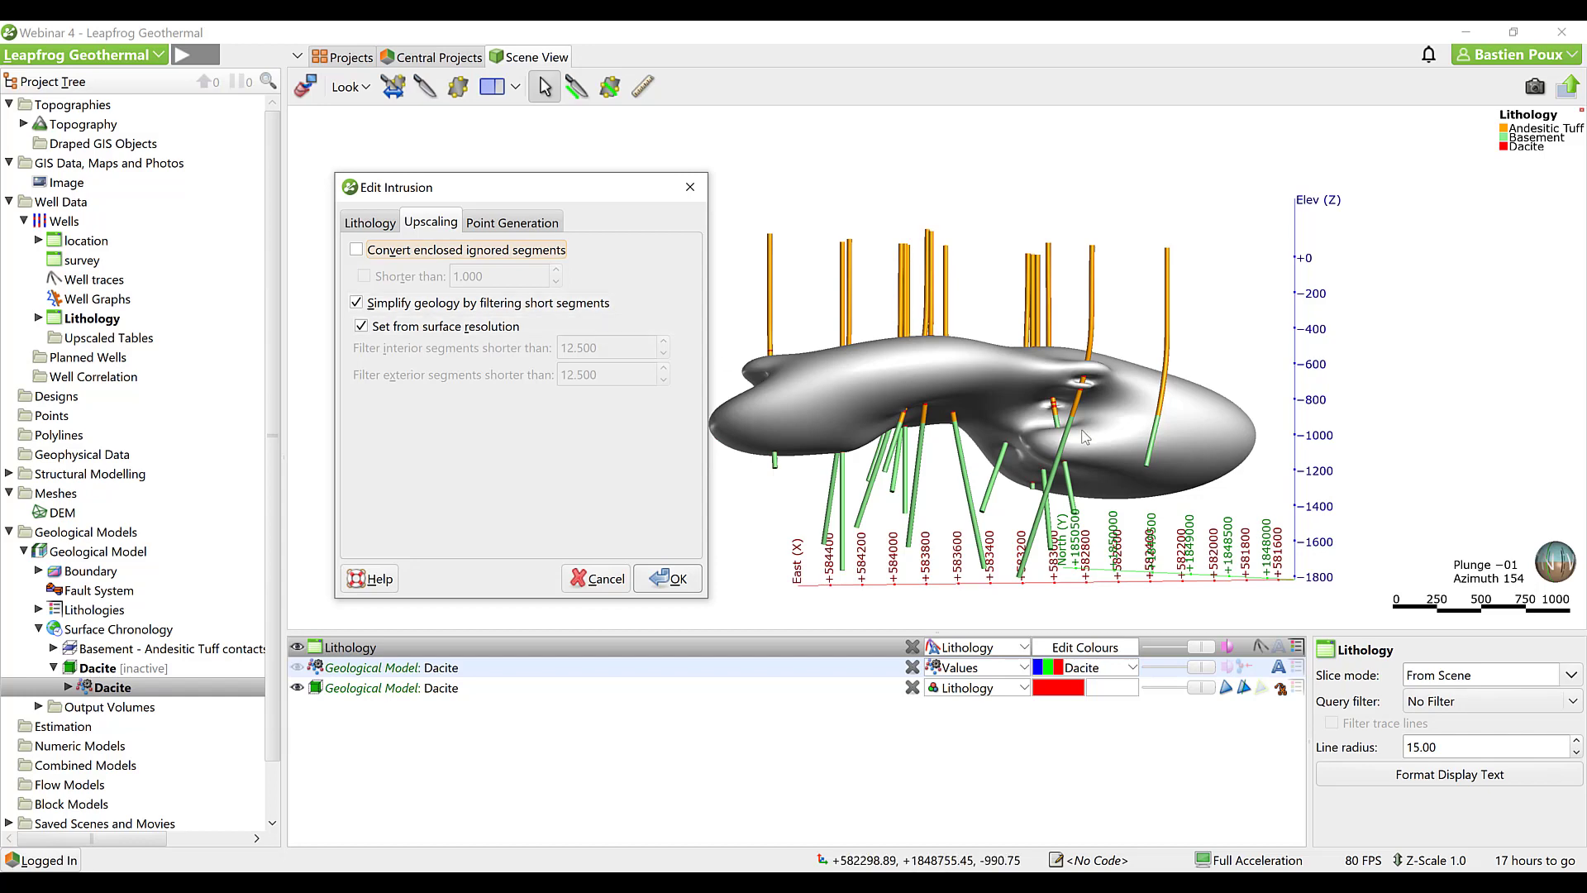
scroll(1077, 409, up, 5)
middle_drag(1079, 441, 1178, 380)
mouse_move(1178, 380)
mouse_down()
mouse_move(1129, 375)
mouse_move(1173, 382)
mouse_up()
scroll(1374, 413, up, 6)
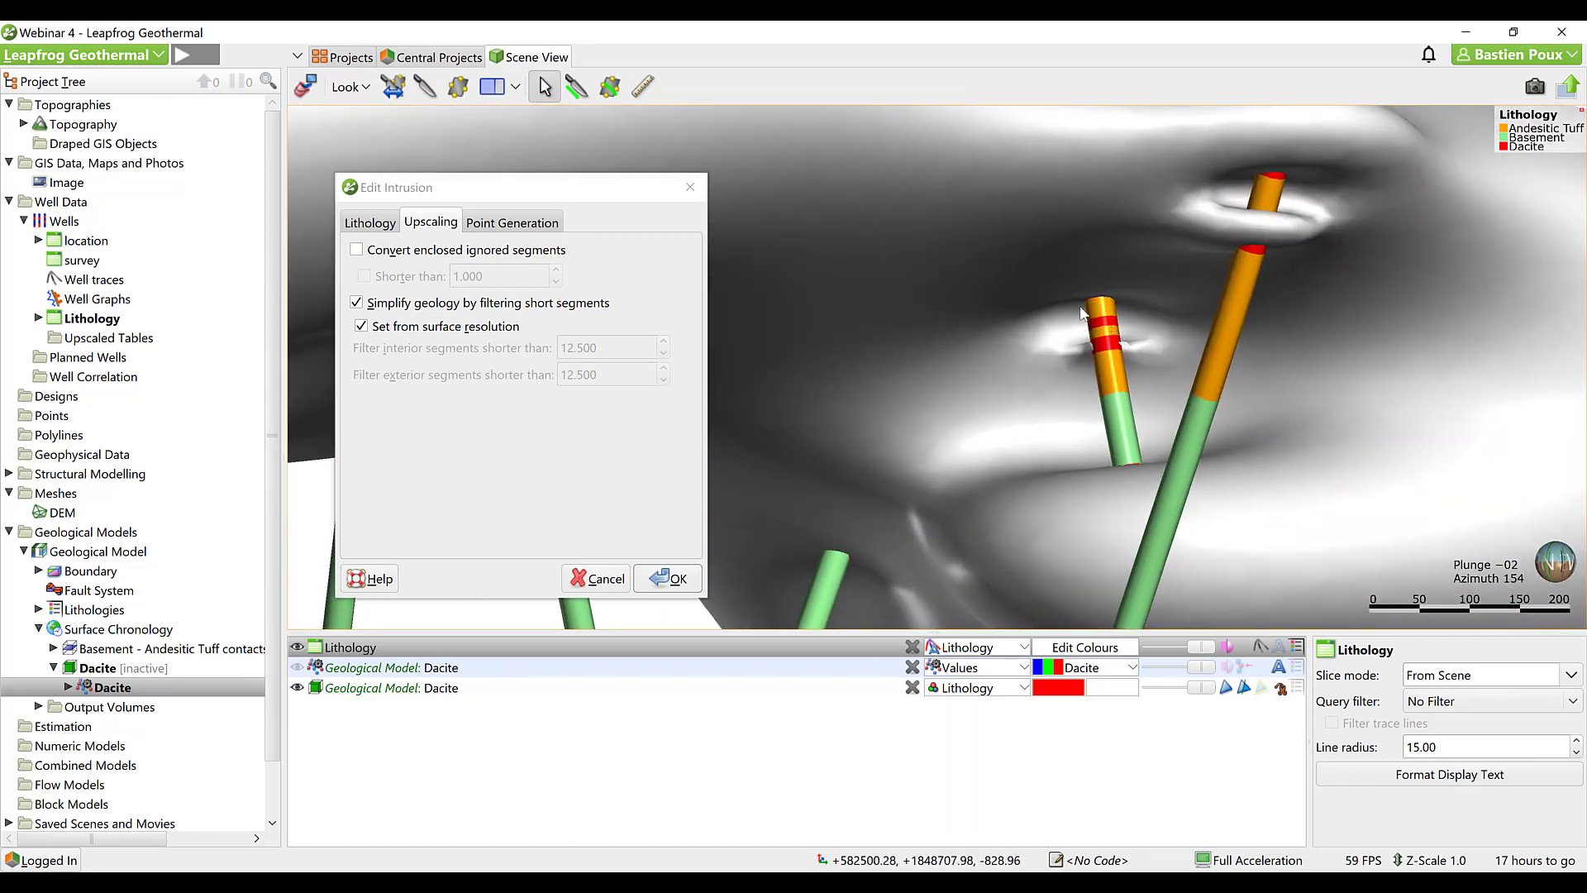
drag(607, 185, 754, 146)
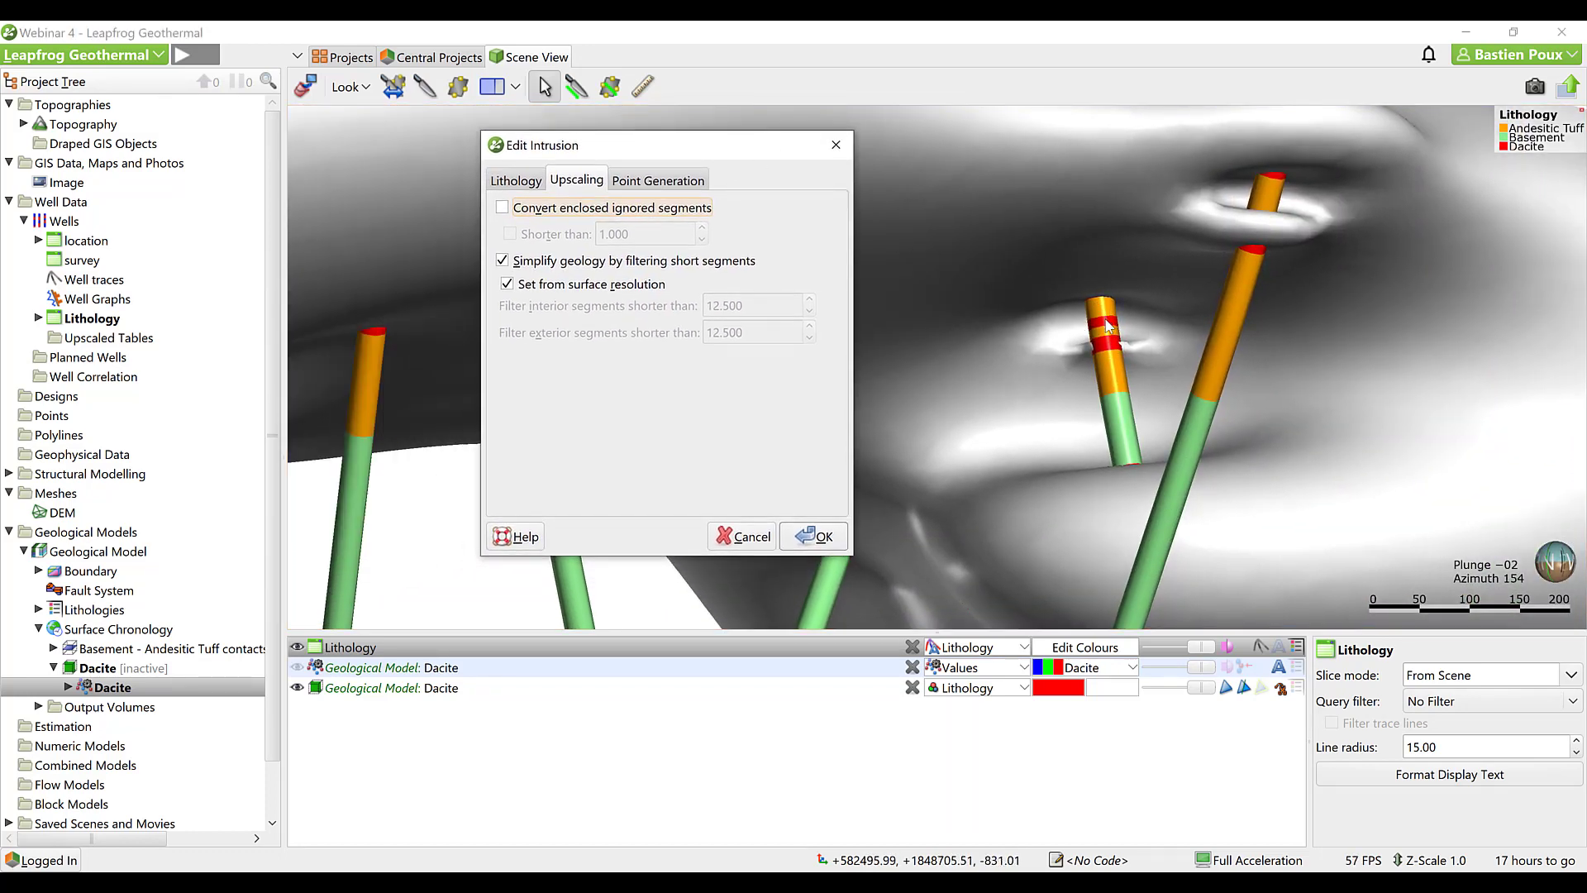
click(1108, 324)
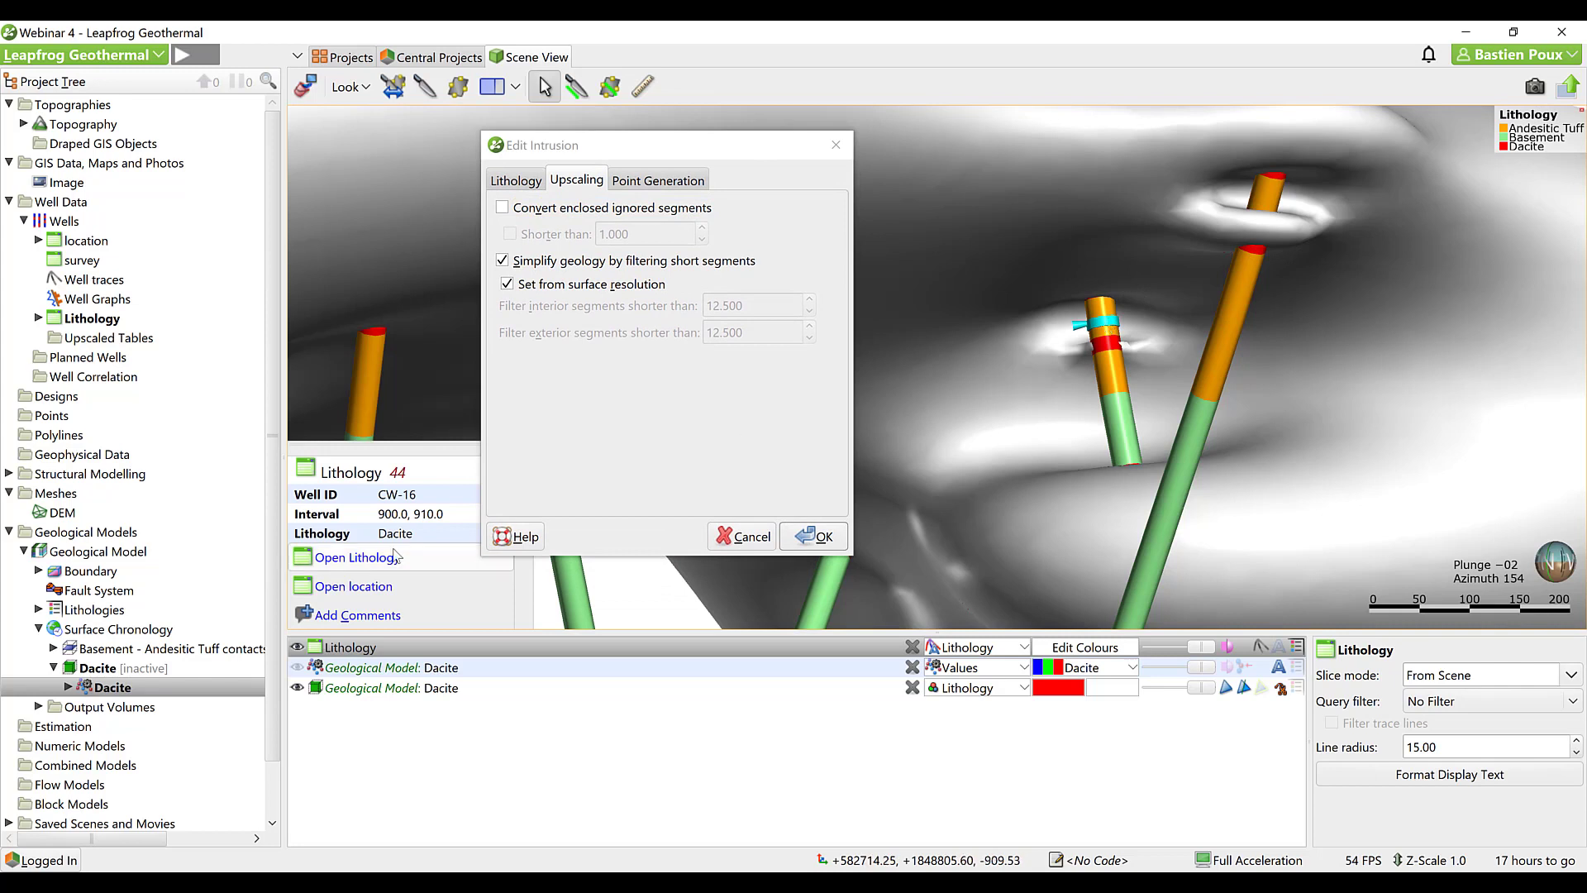
click(1113, 345)
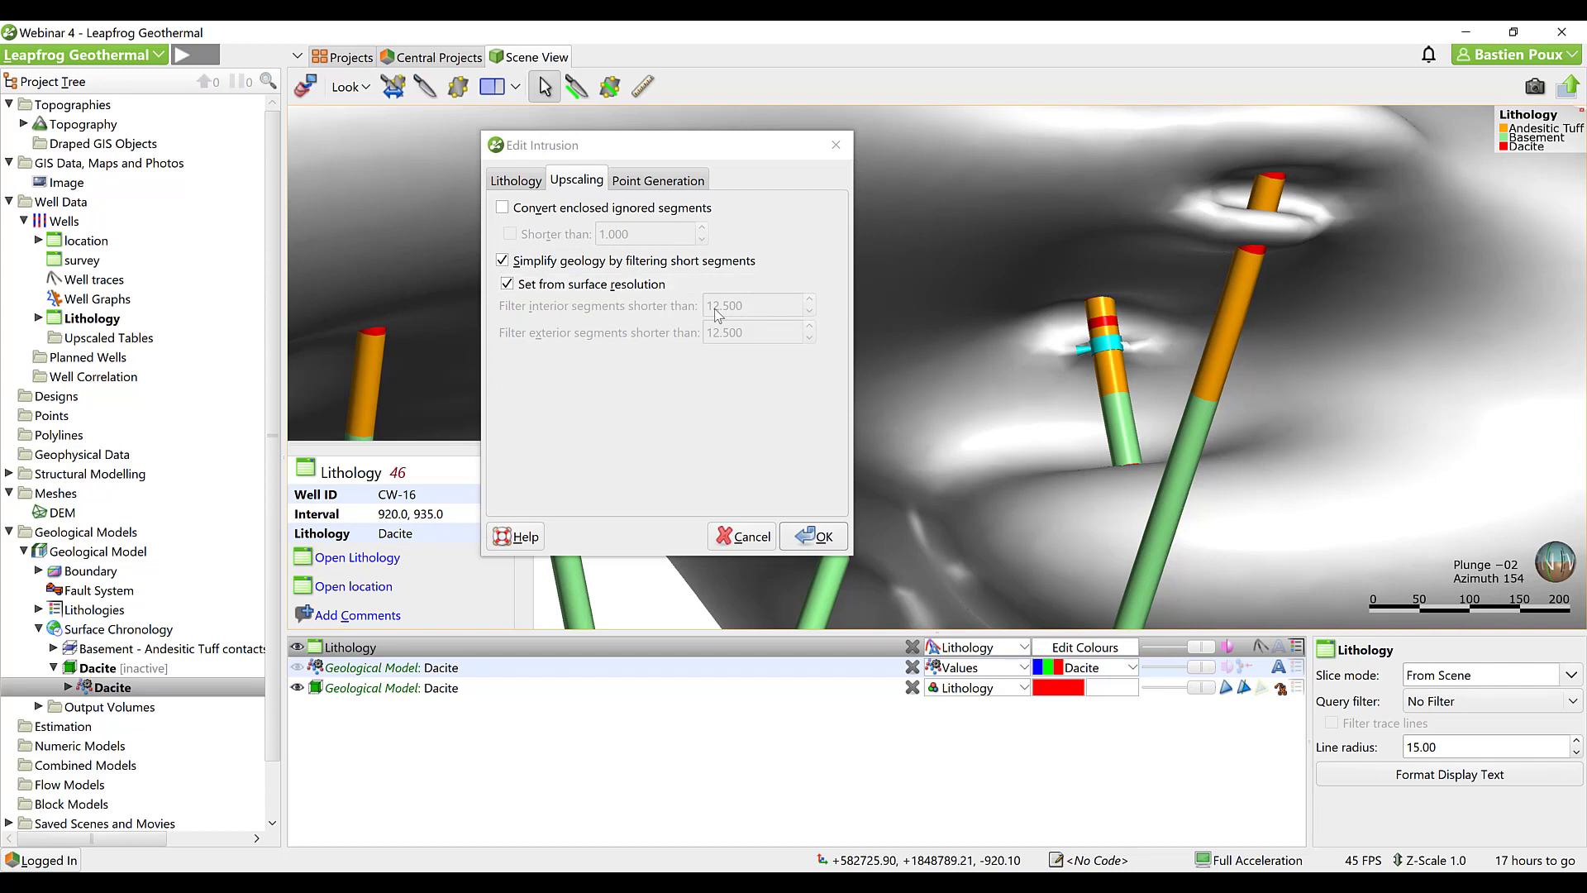
Stop deriving the segment filter lengths from the surface resolution, and check the interval lengths around the short Dacite segments in CW-16.
click(508, 284)
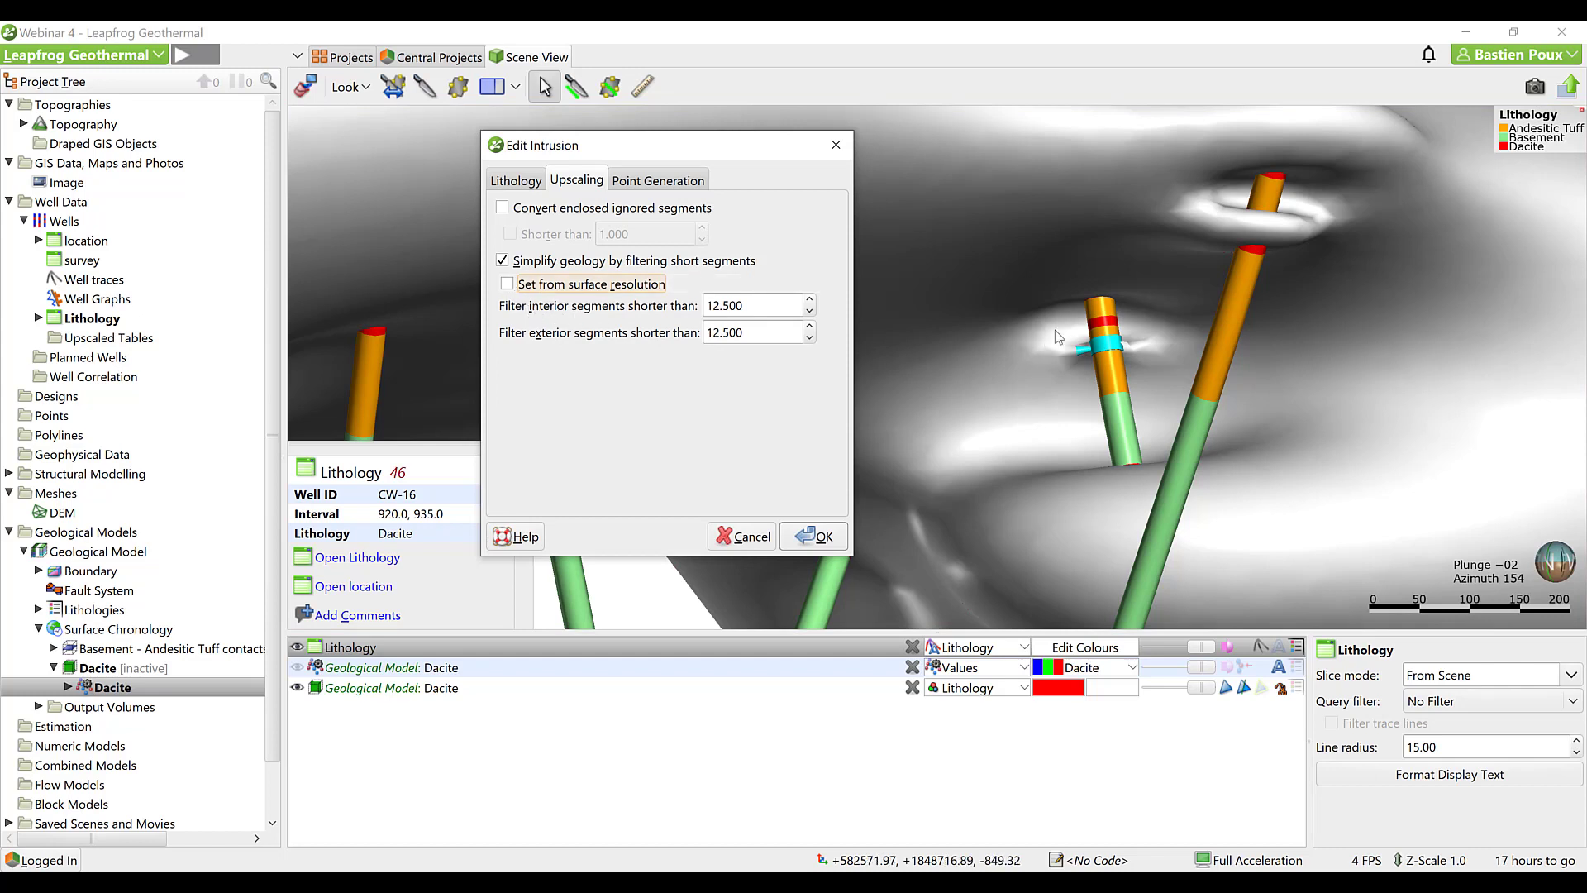
click(1094, 320)
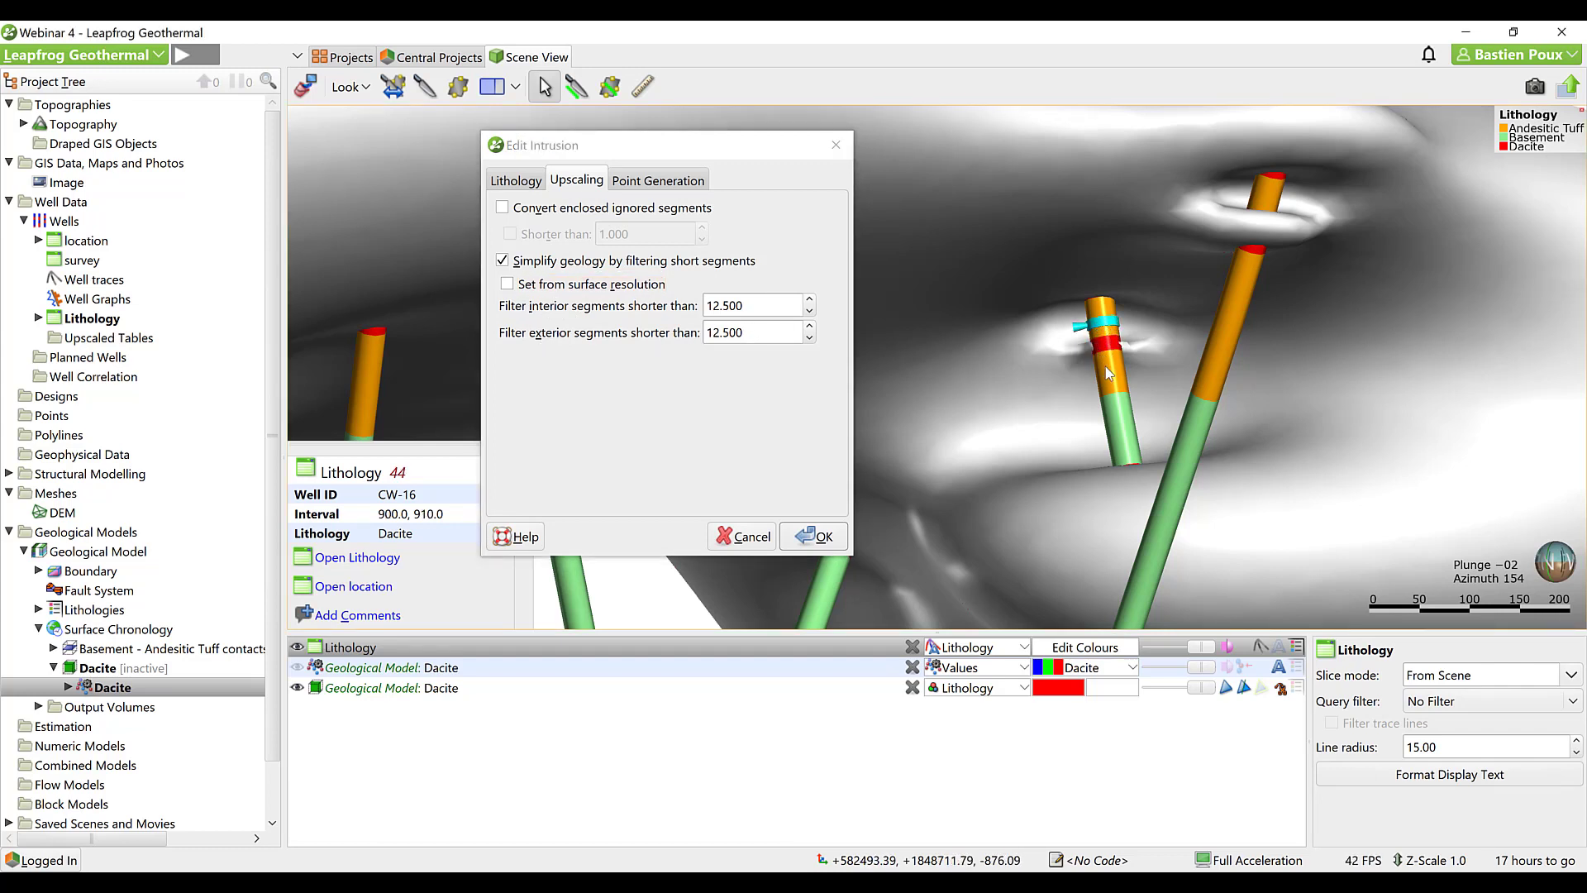
click(1105, 362)
click(1102, 329)
click(1102, 308)
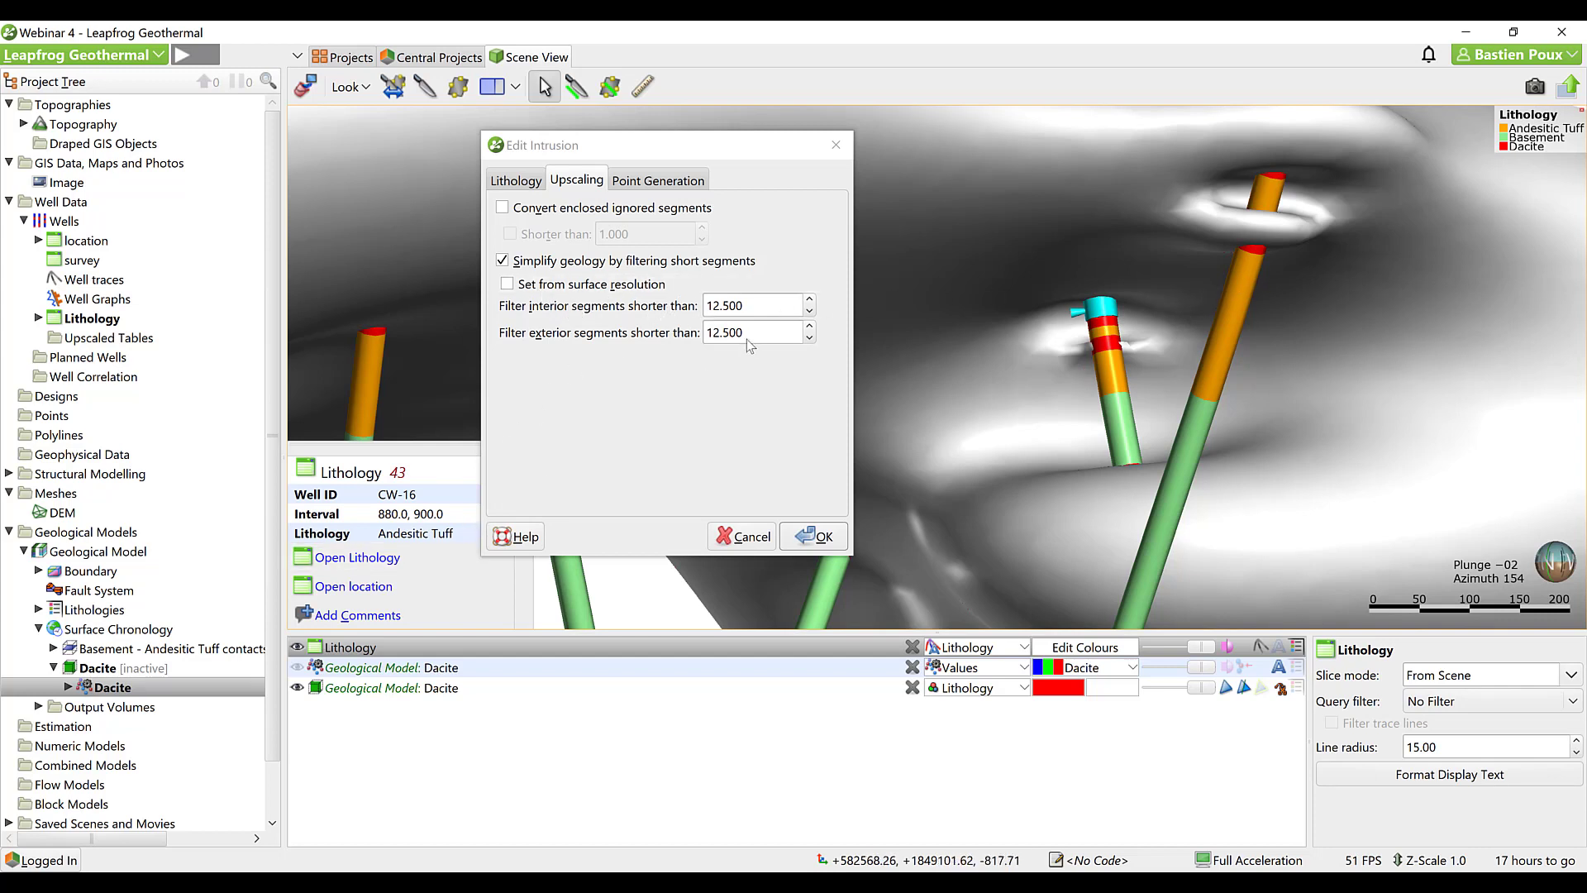
Set the Dacite intrusion's upscaling to filter interior segments shorter than 5, and apply the change.
click(748, 307)
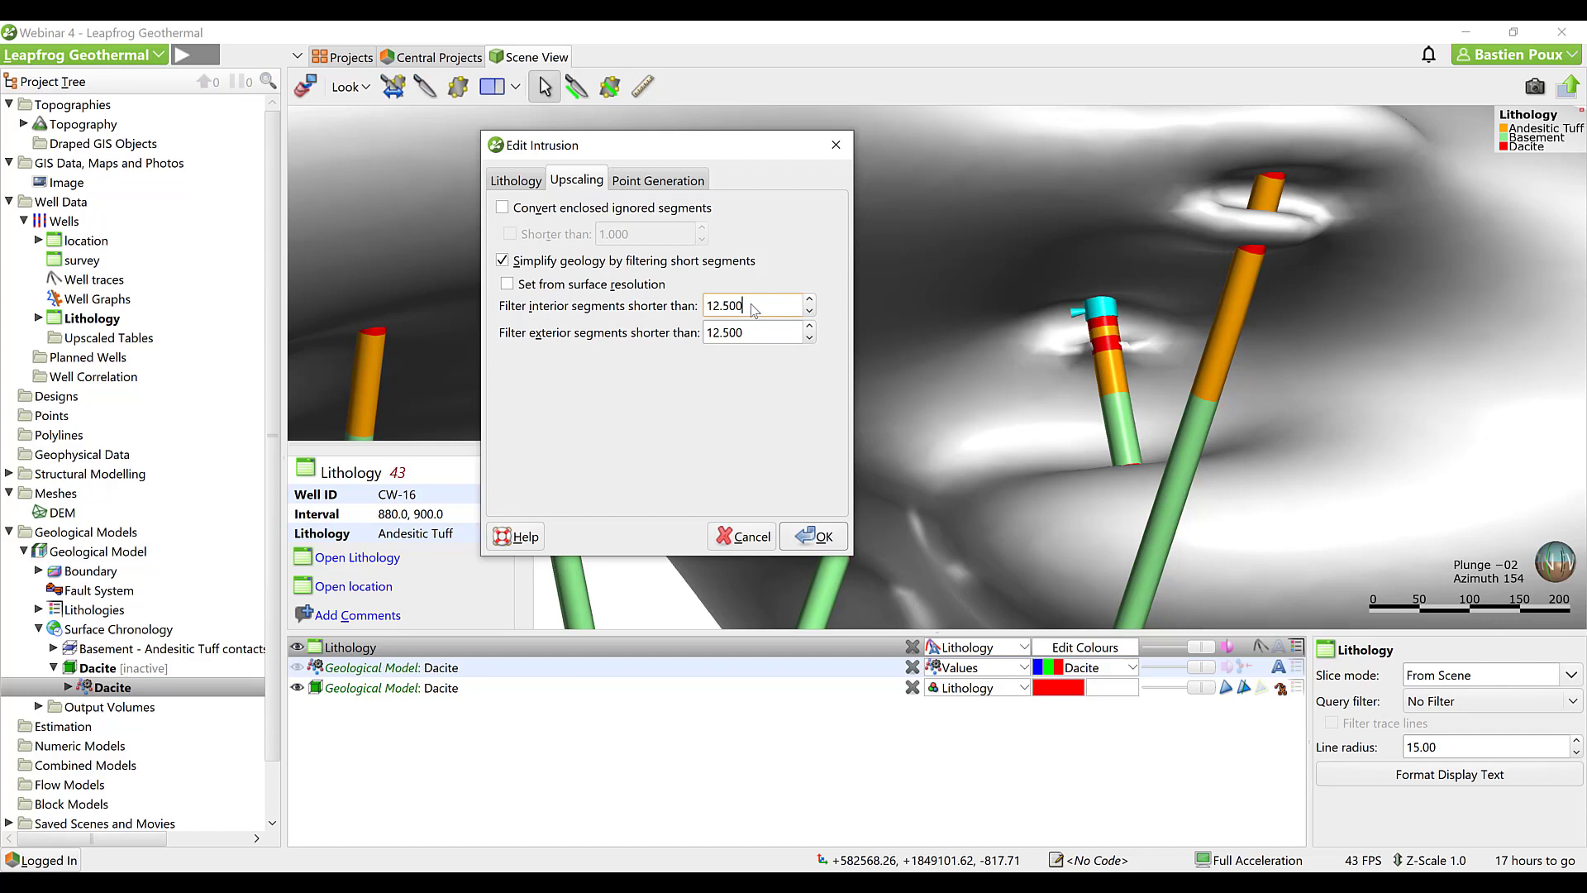
drag(752, 308, 710, 310)
text(5)
click(822, 534)
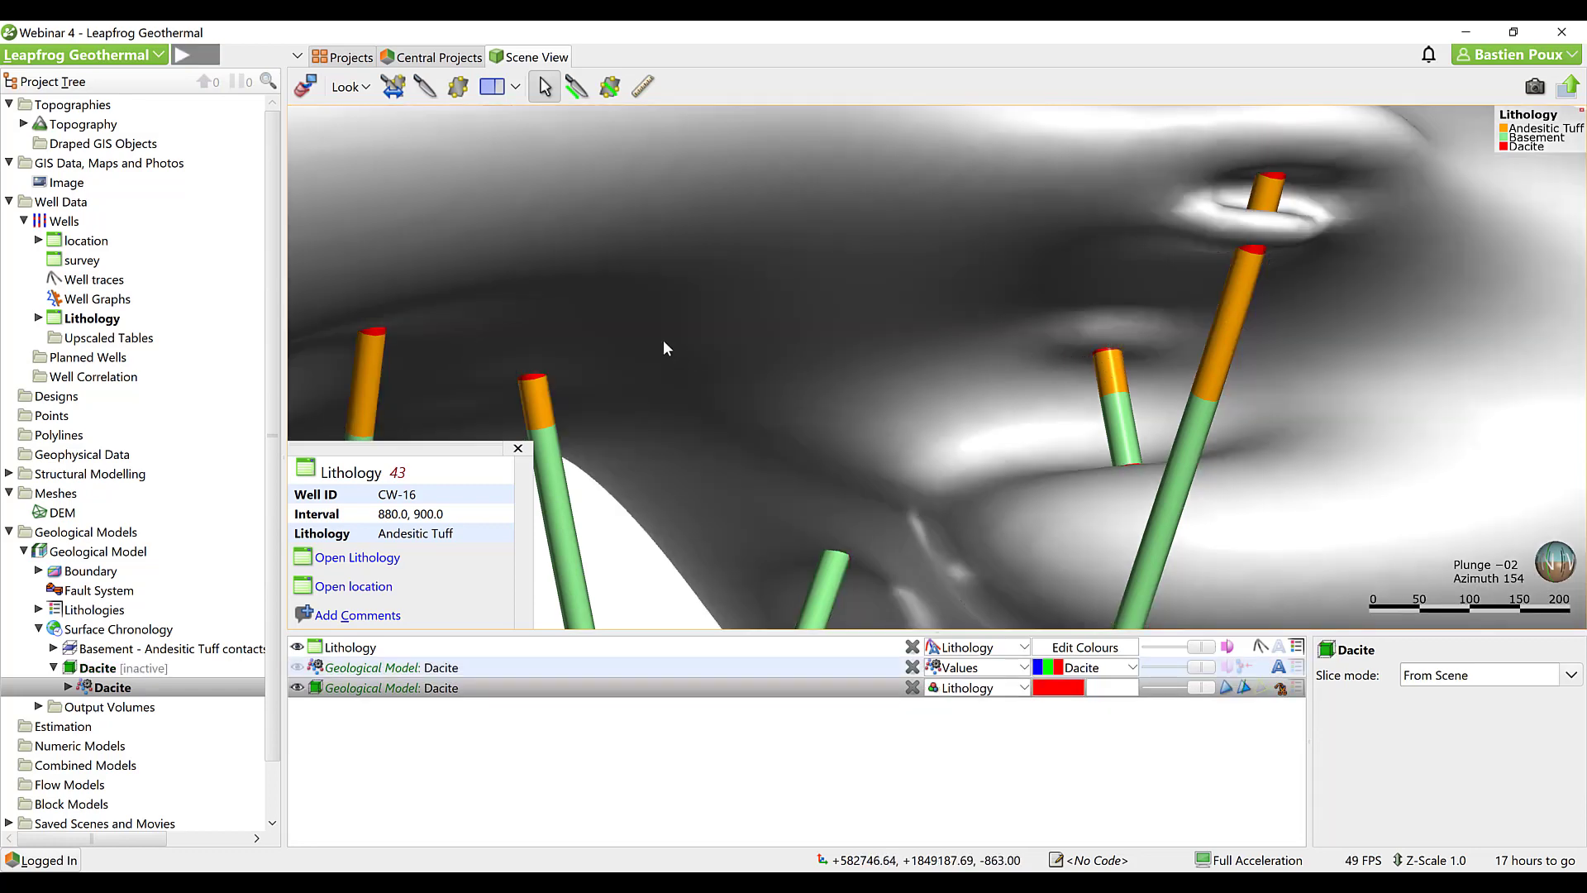
Reopen the Dacite intrusion's upscaling settings and check the depth range of the thin Andesitic Tuff interval enclosed by Dacite in well CW-7.
double_click(108, 687)
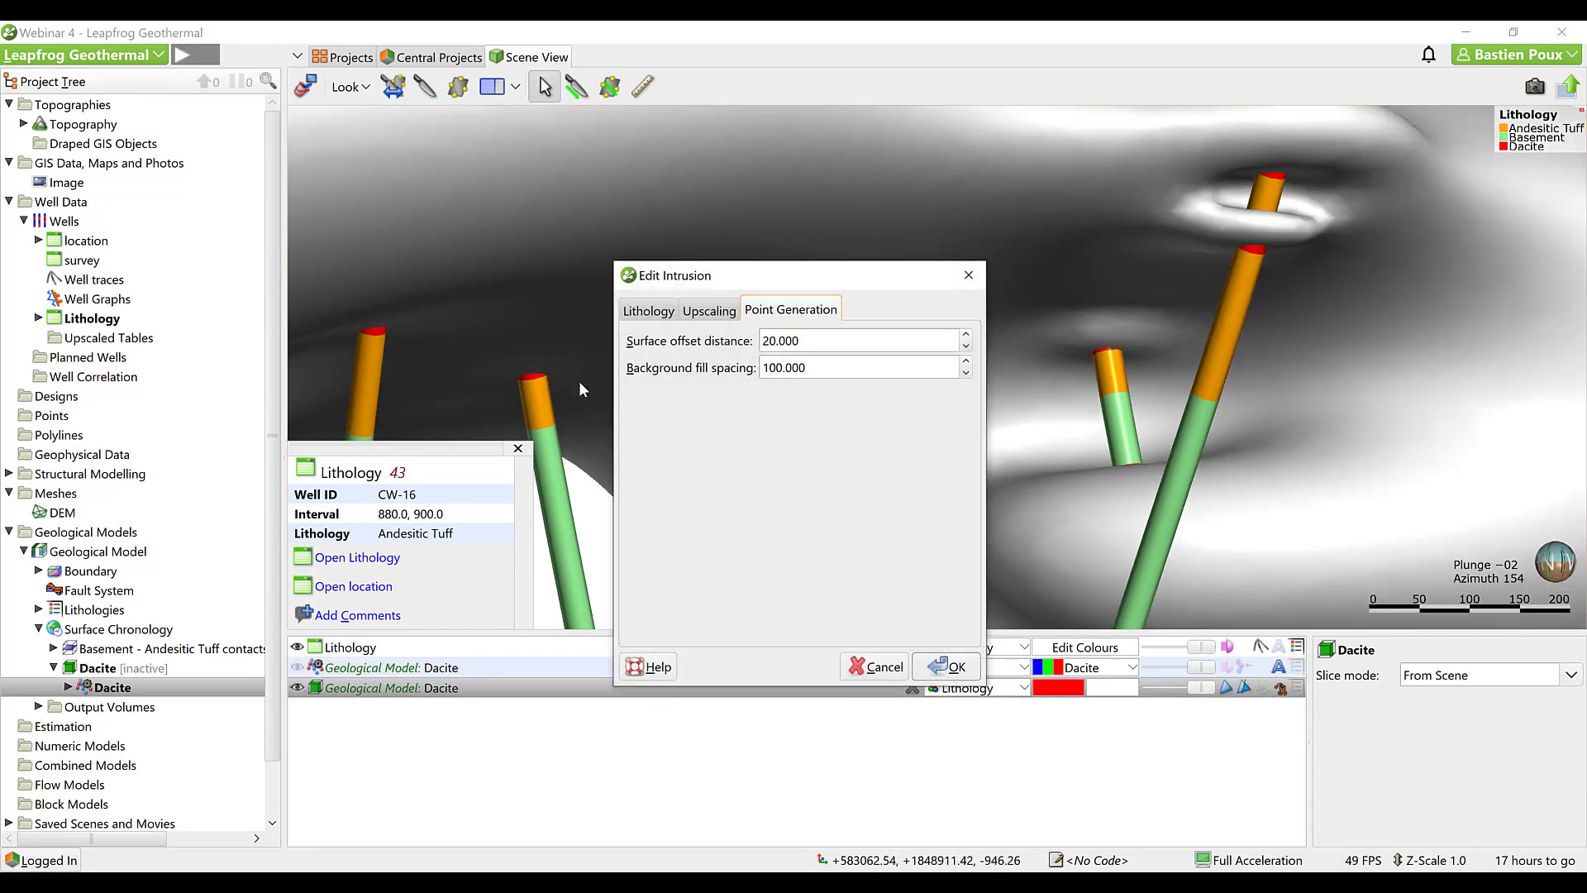
drag(705, 274, 1006, 198)
click(1005, 235)
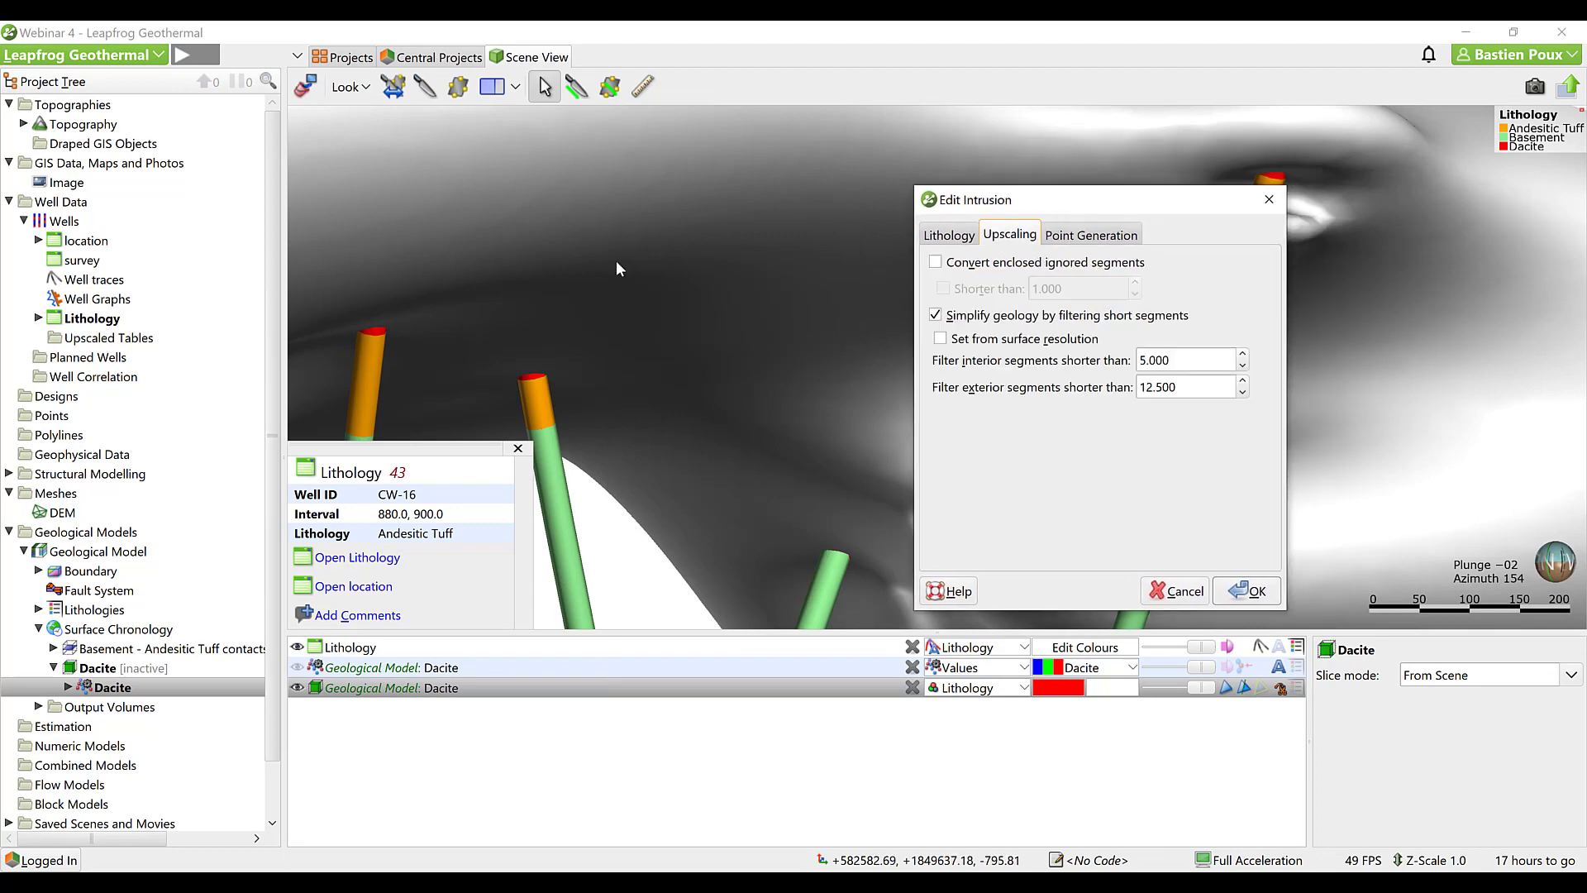
drag(617, 269, 680, 275)
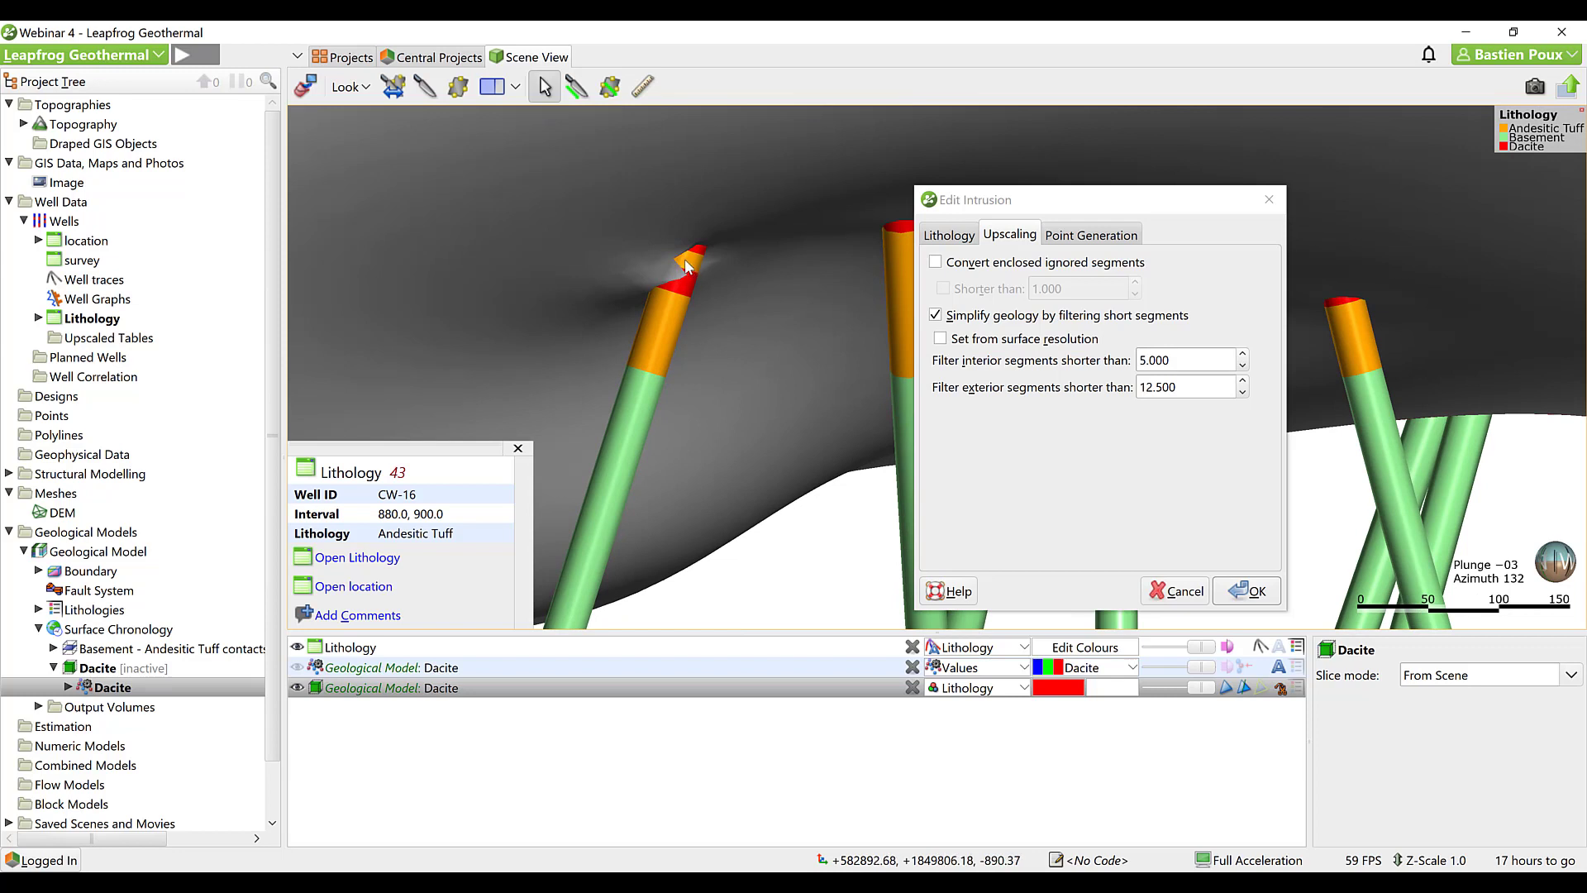
click(692, 263)
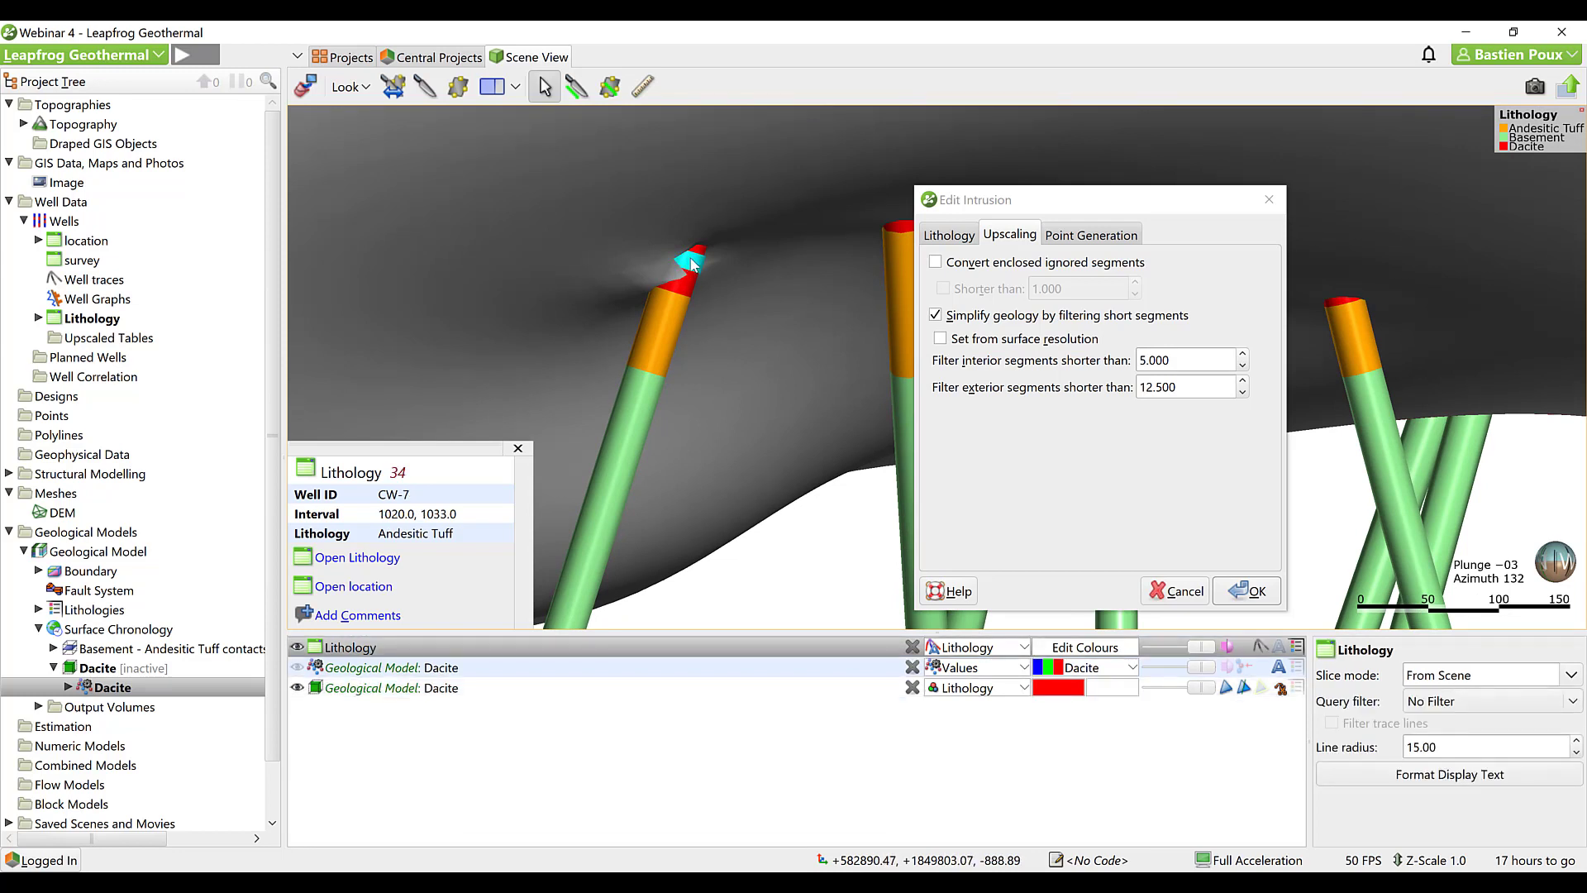
drag(461, 509, 371, 513)
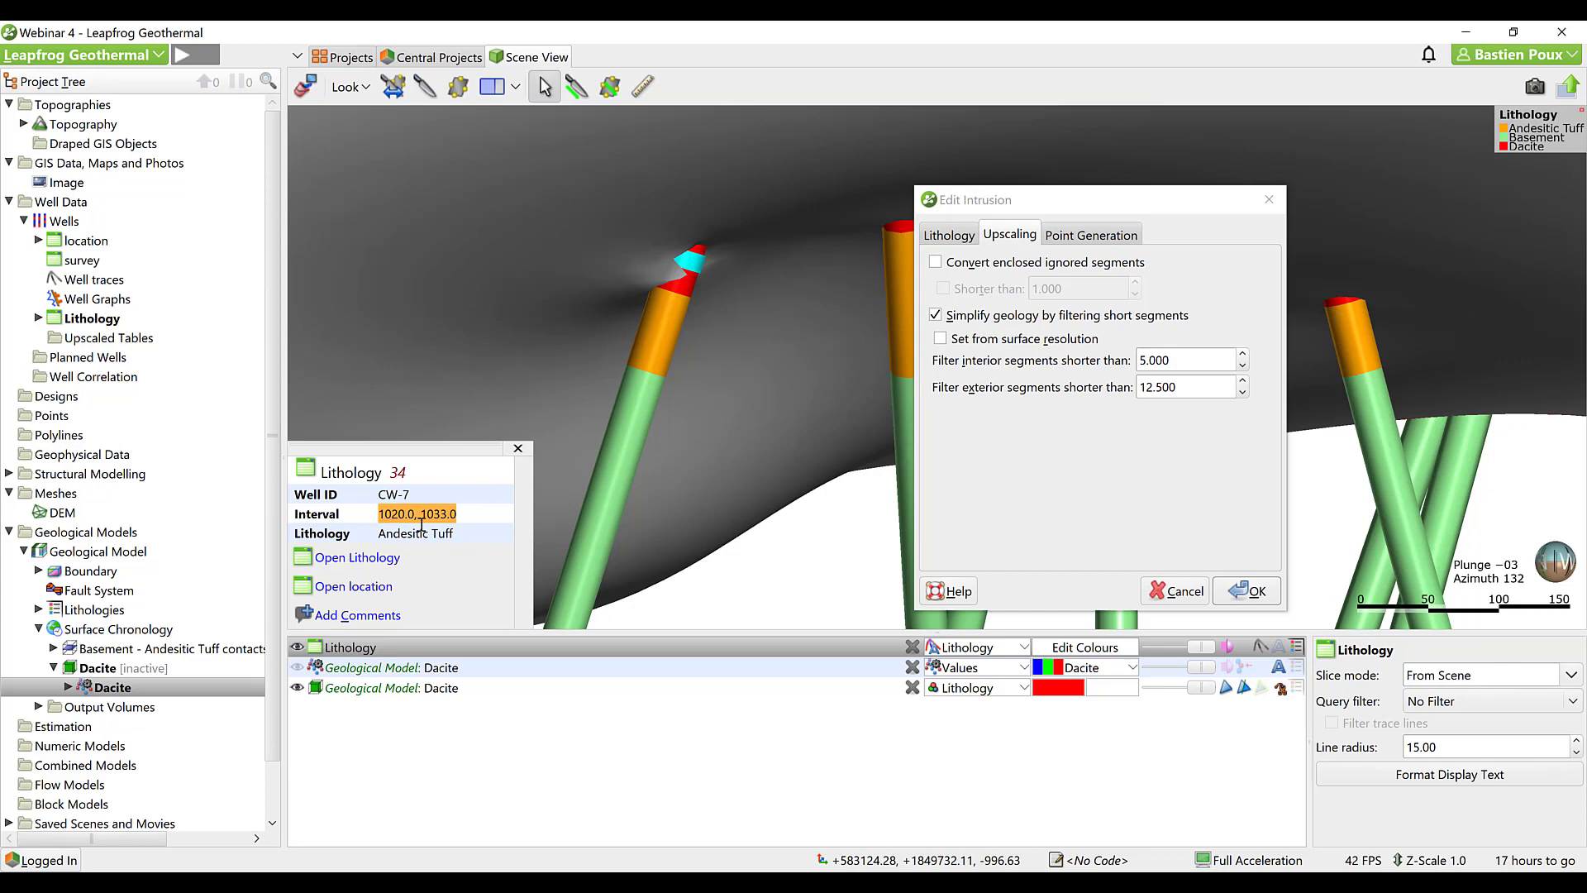
Set the upscaling to filter exterior segments shorter than 15, and apply the change.
double_click(1184, 386)
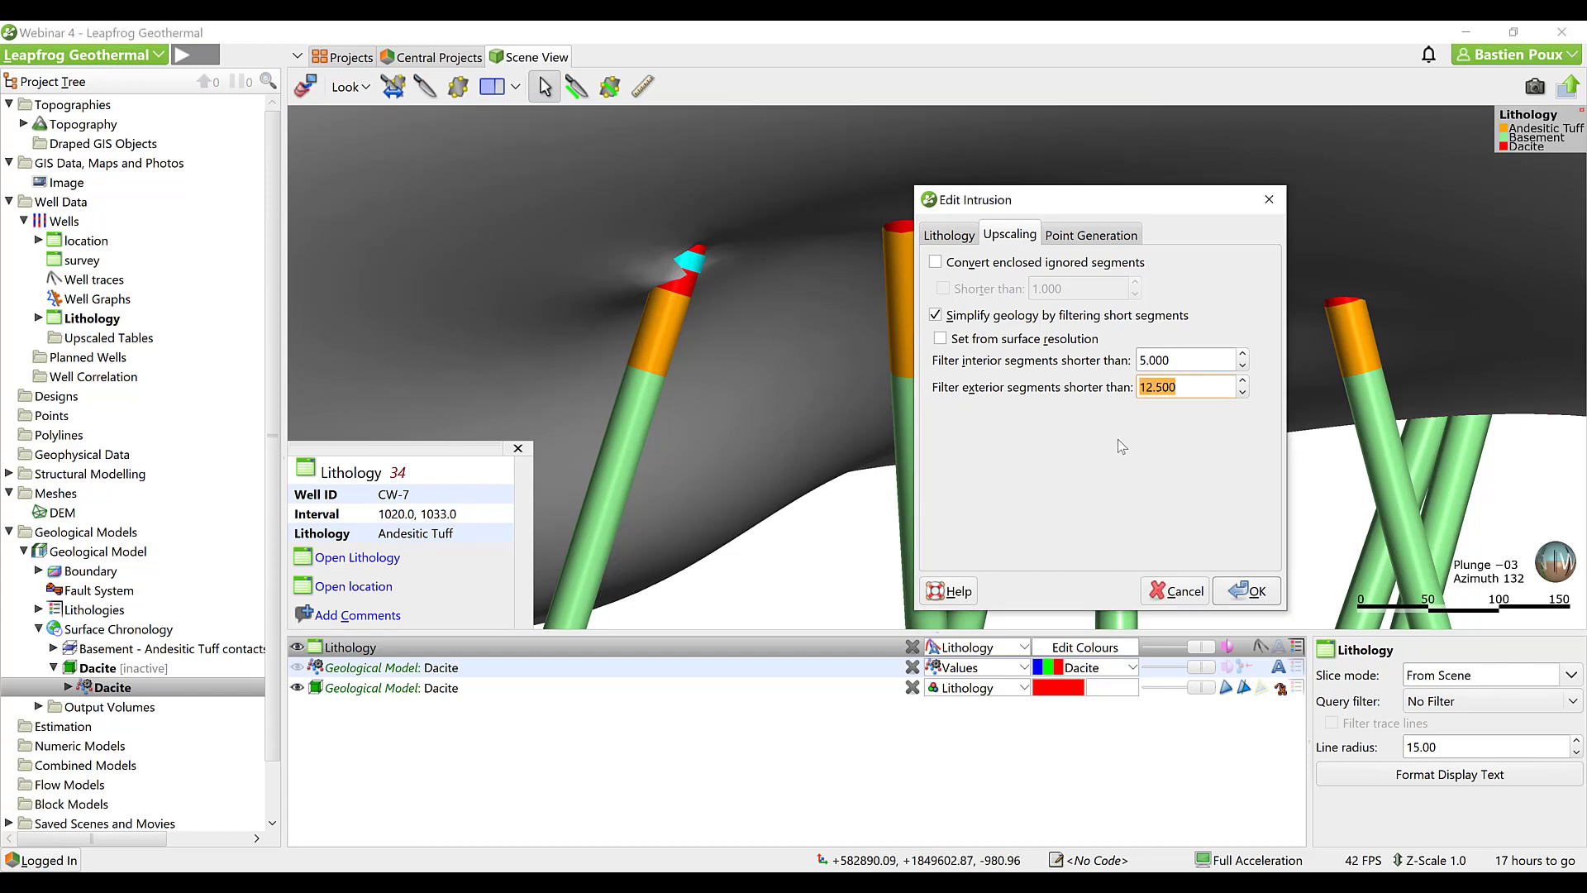
text(15)
click(1247, 590)
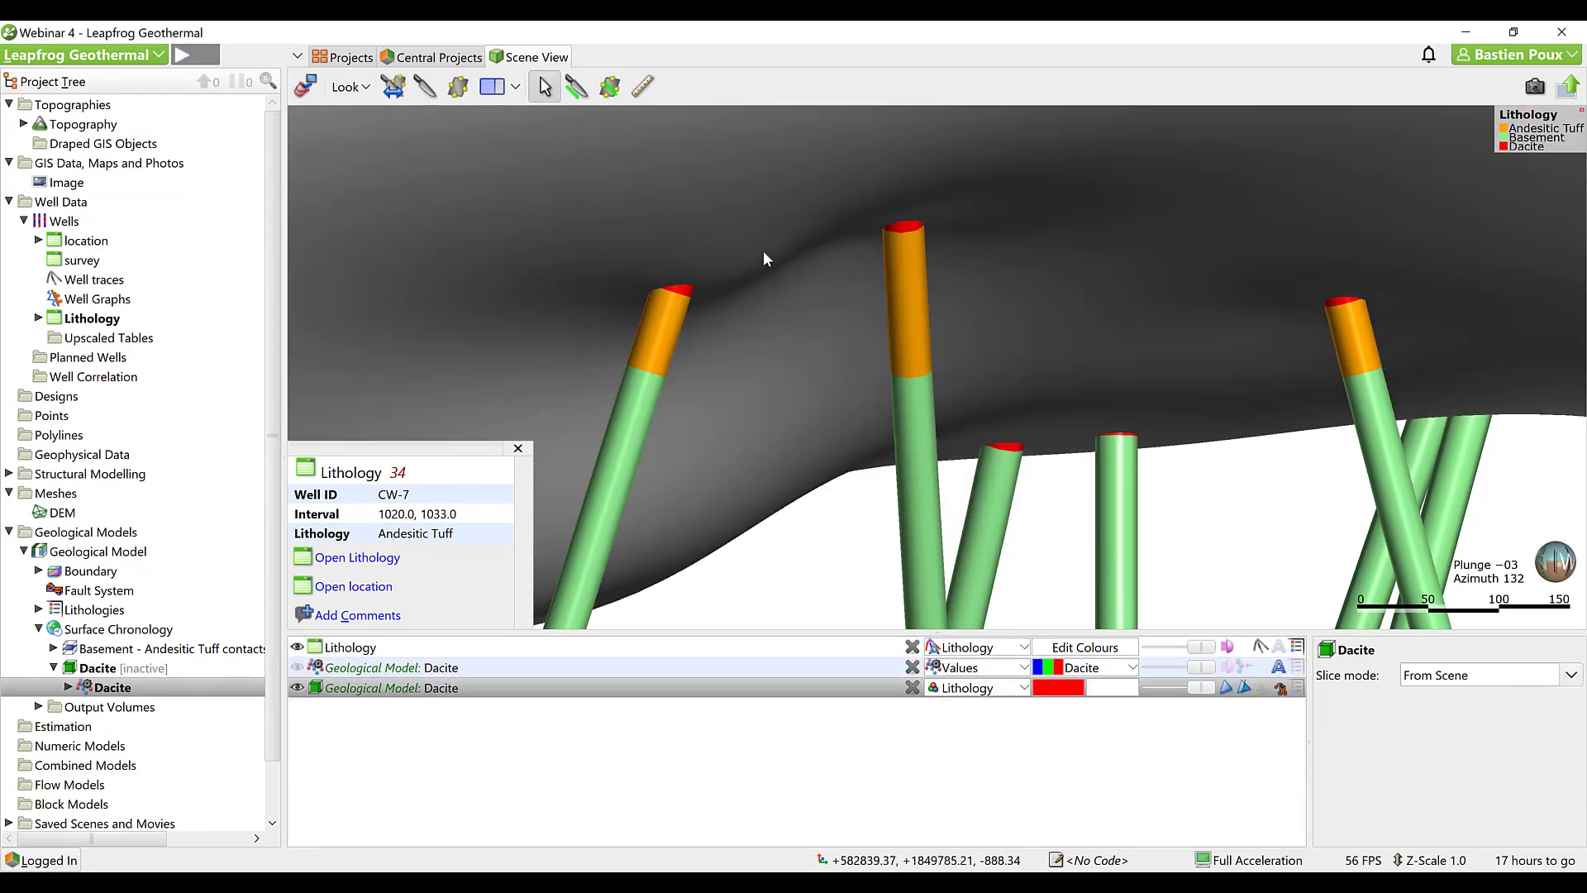
Inspect the far end of the intrusion and check the depth ranges of the short Dacite and Andesitic Tuff intervals in well CW-13.
scroll(911, 278, down, 2)
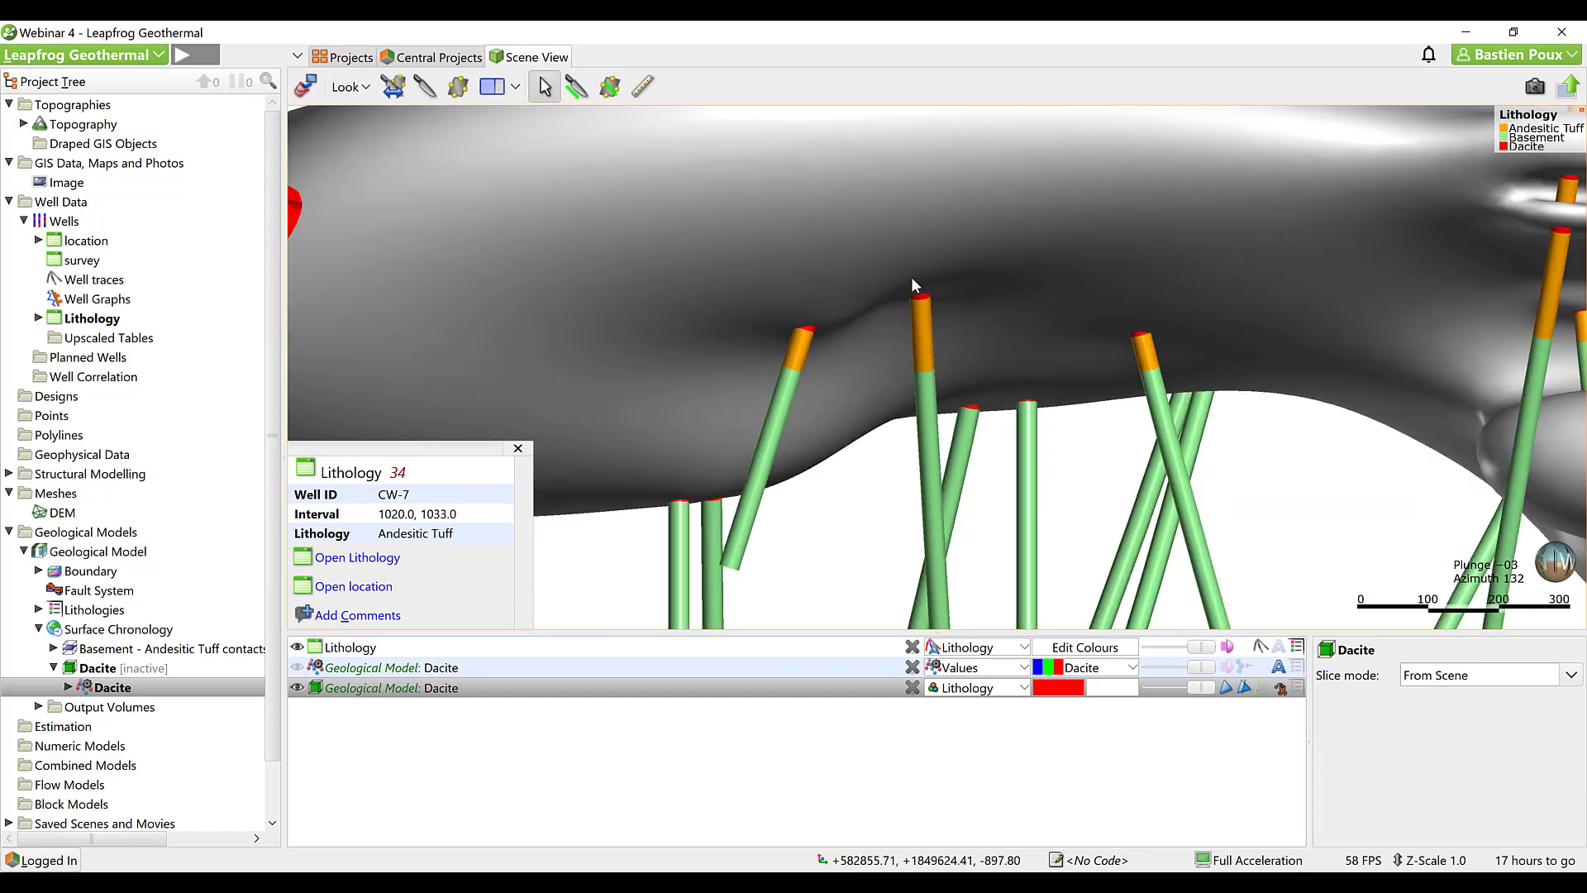
scroll(912, 278, down, 2)
middle_drag(955, 246, 713, 270)
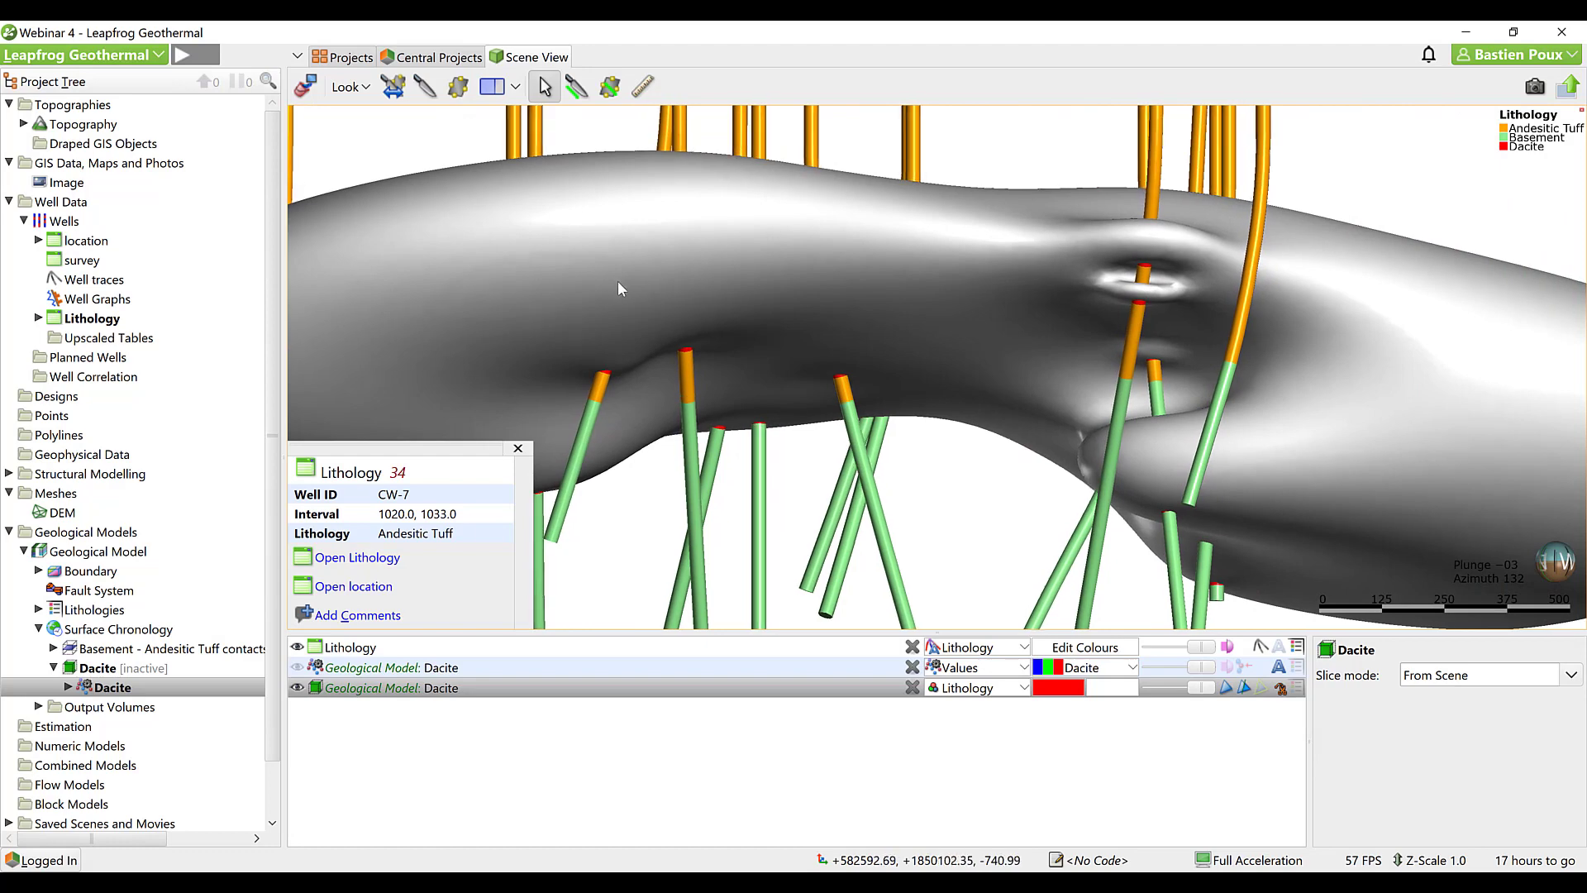
drag(621, 288, 745, 323)
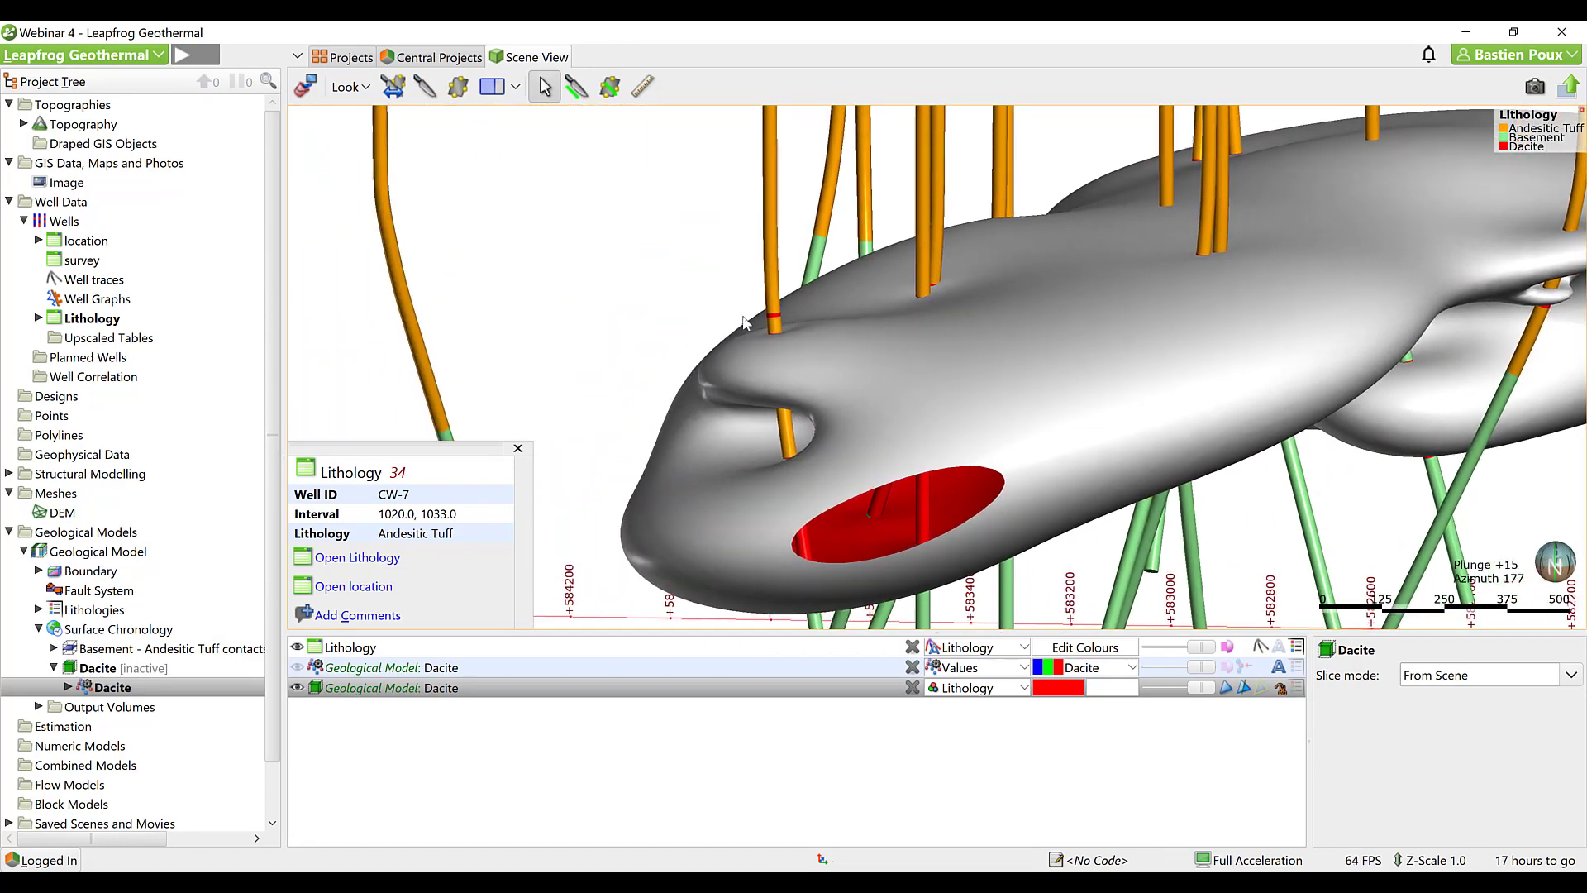
scroll(744, 323, up, 2)
click(705, 296)
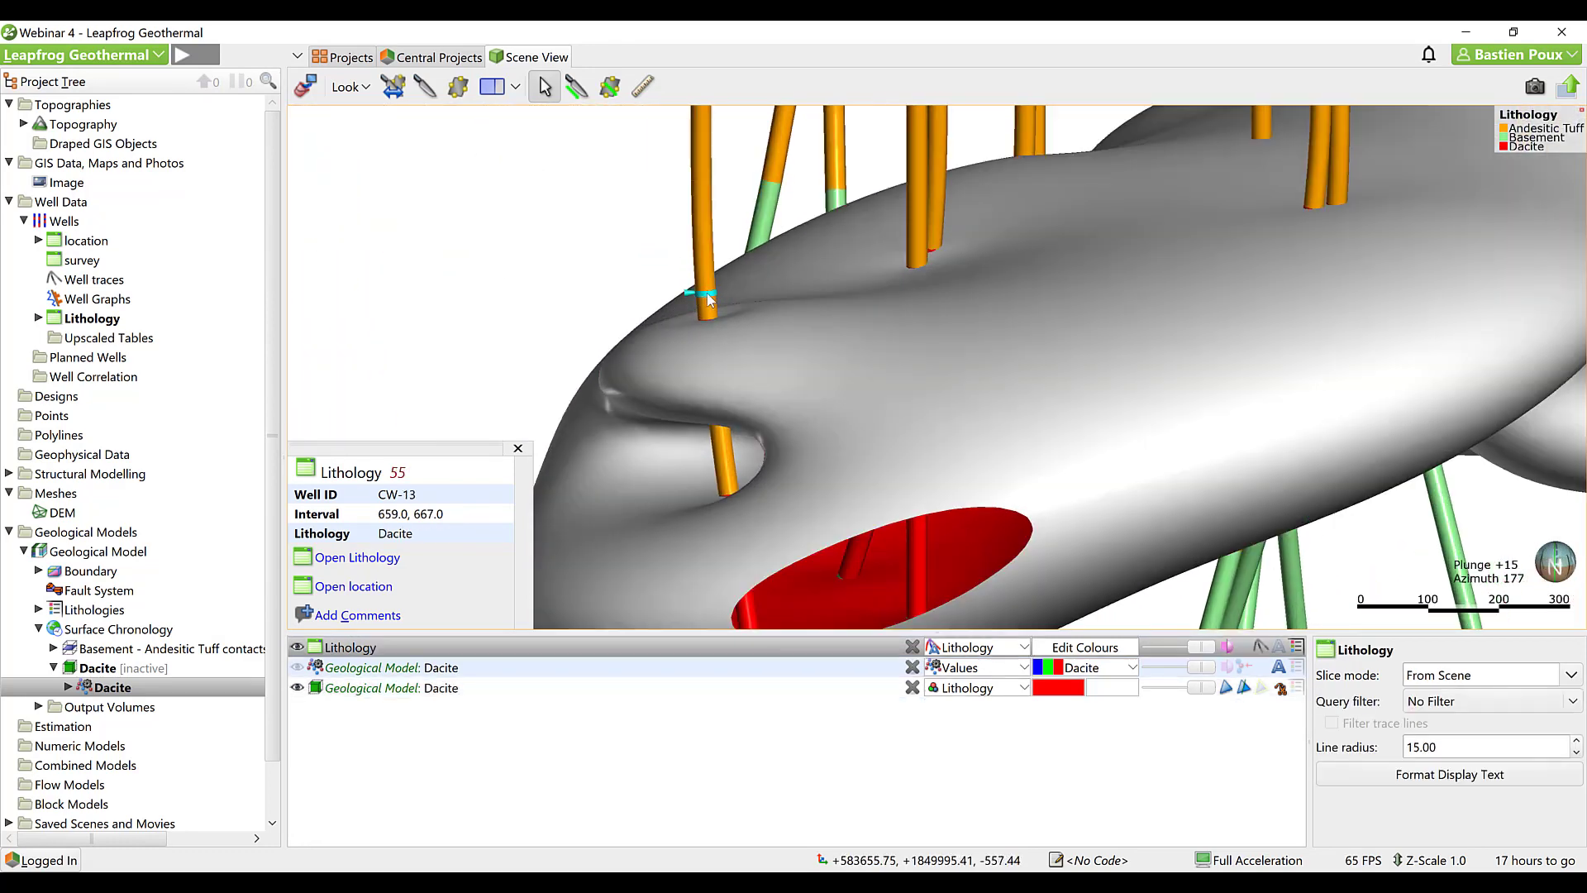
drag(453, 515, 374, 515)
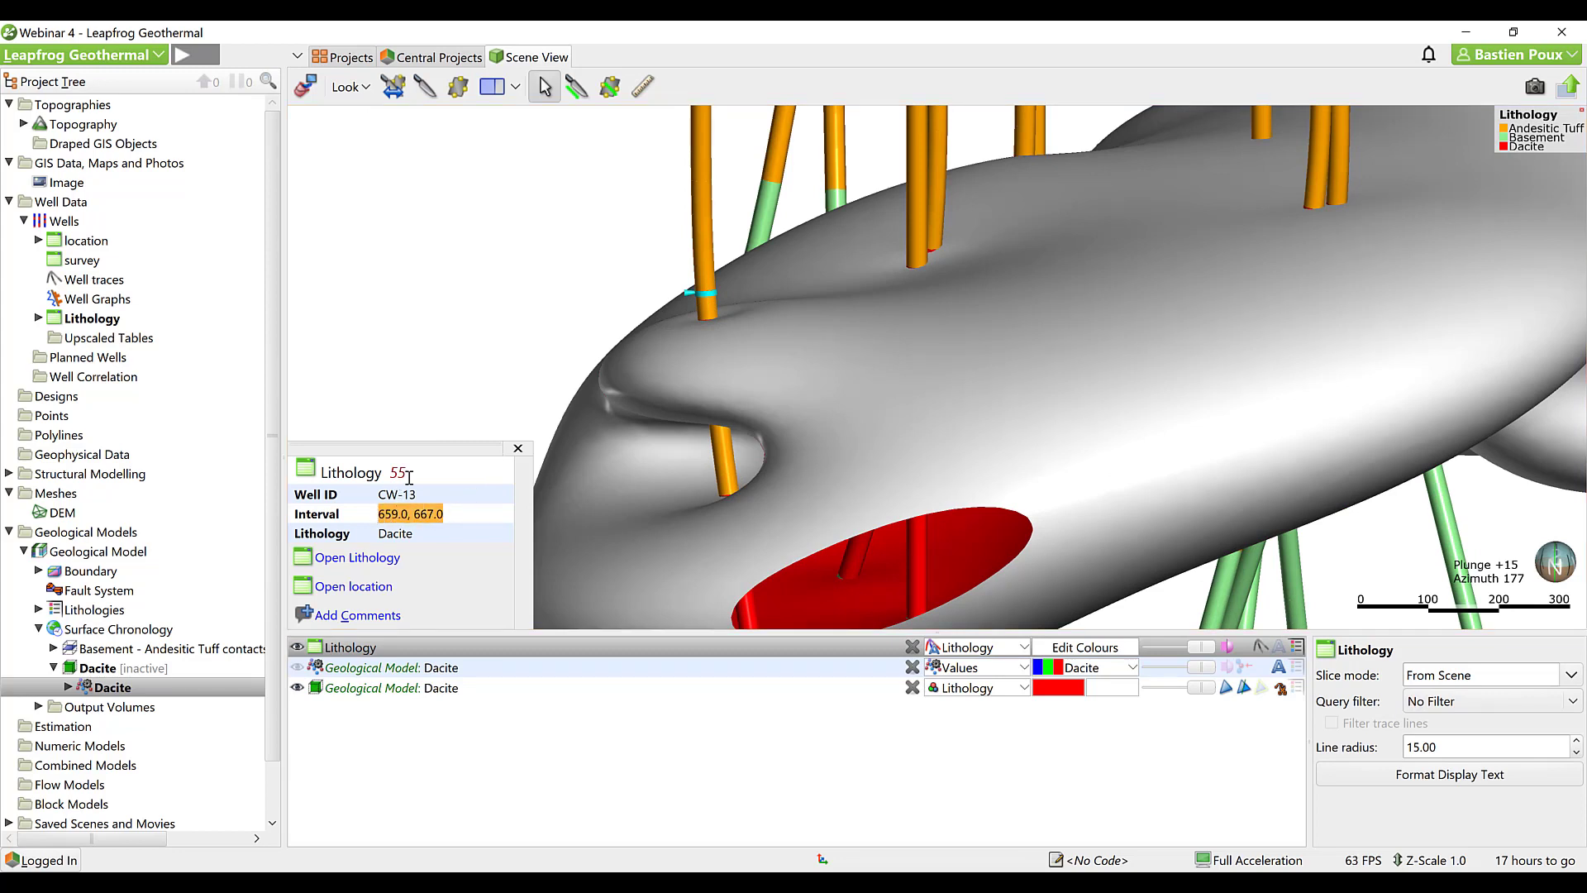
click(707, 308)
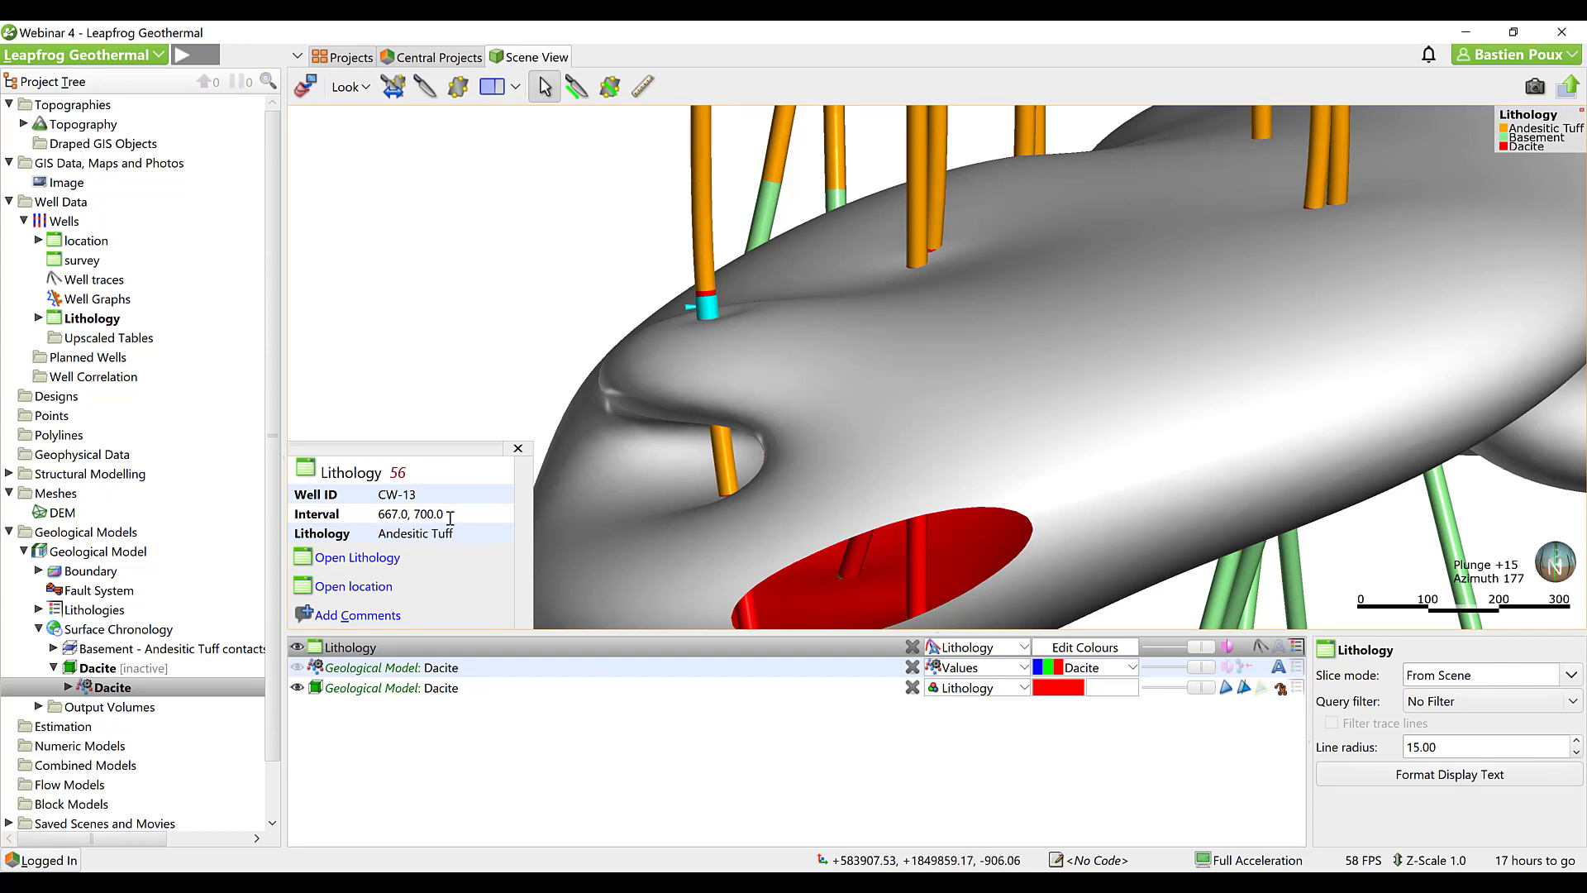
click(566, 315)
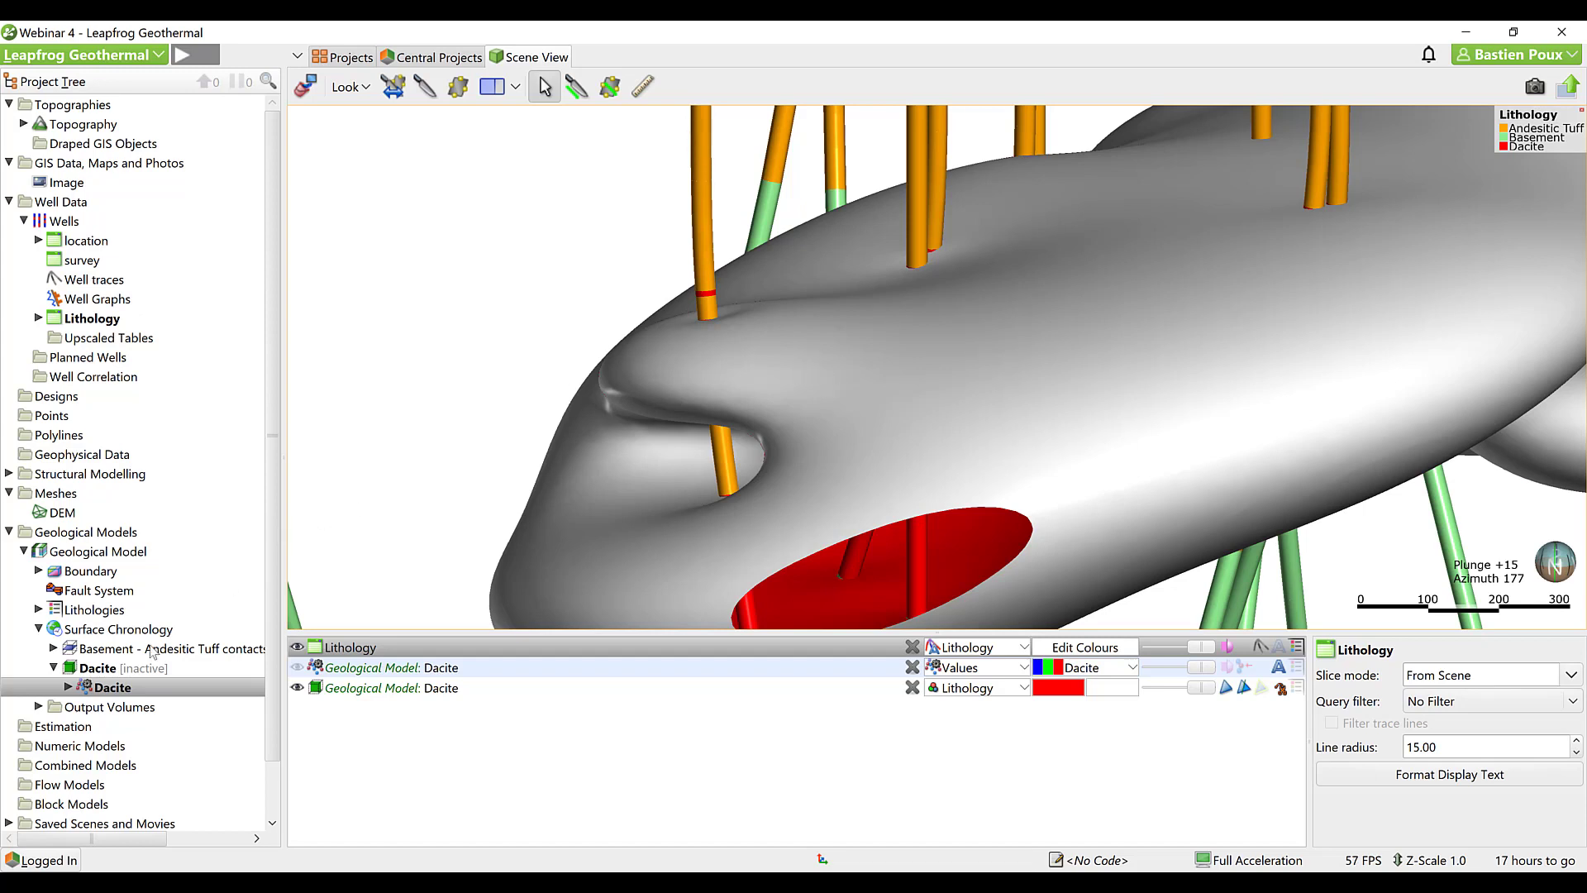
Reopen the Dacite intrusion's upscaling settings and filter exterior segments shorter than 50.
double_click(111, 688)
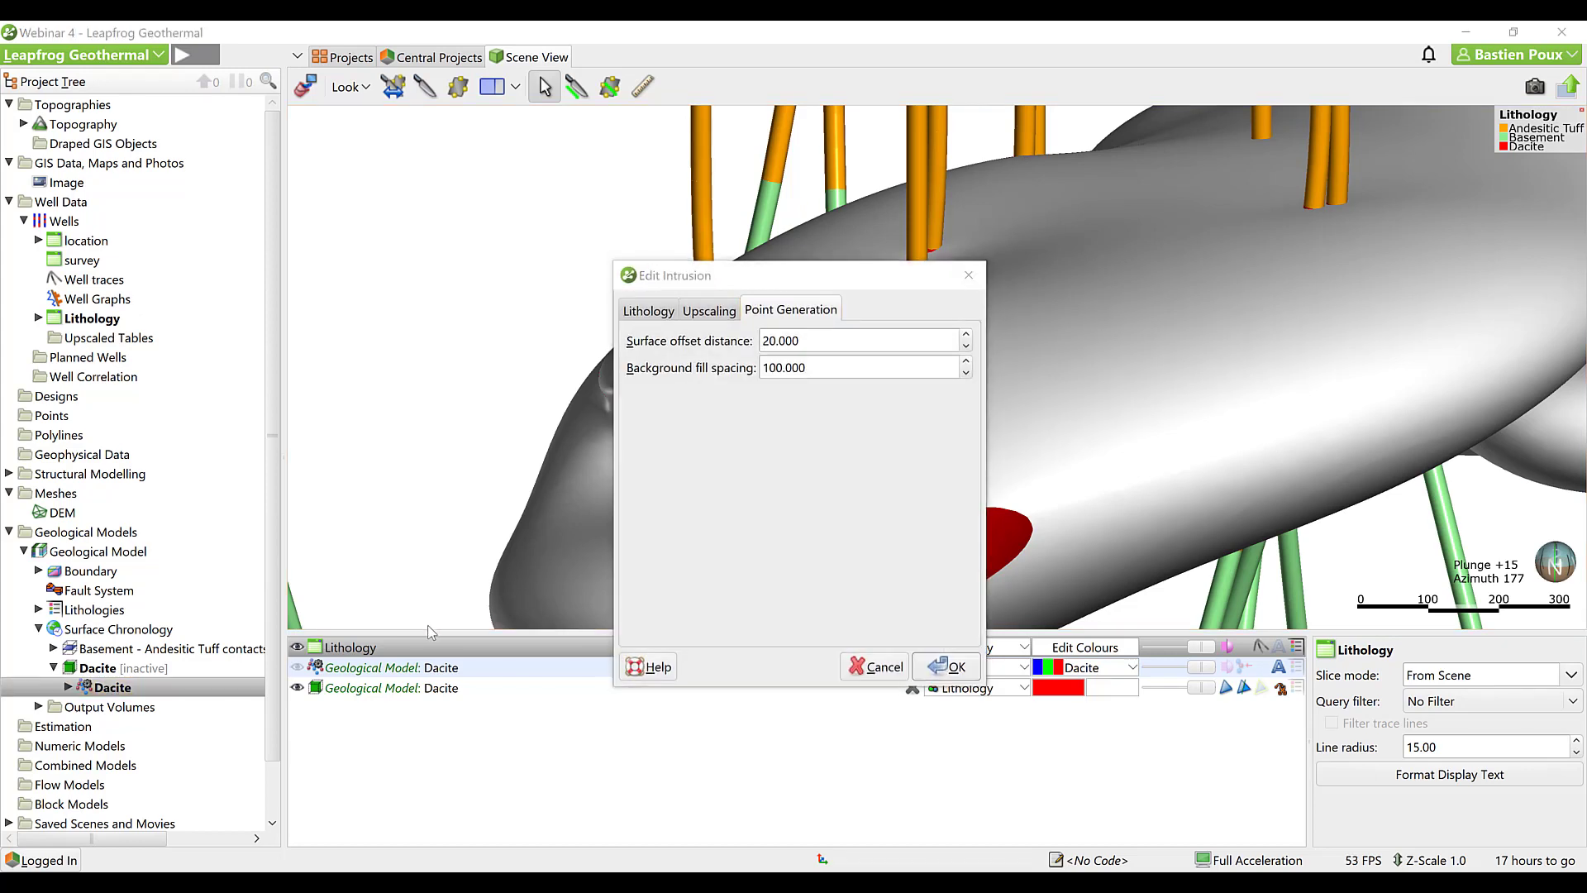
click(708, 312)
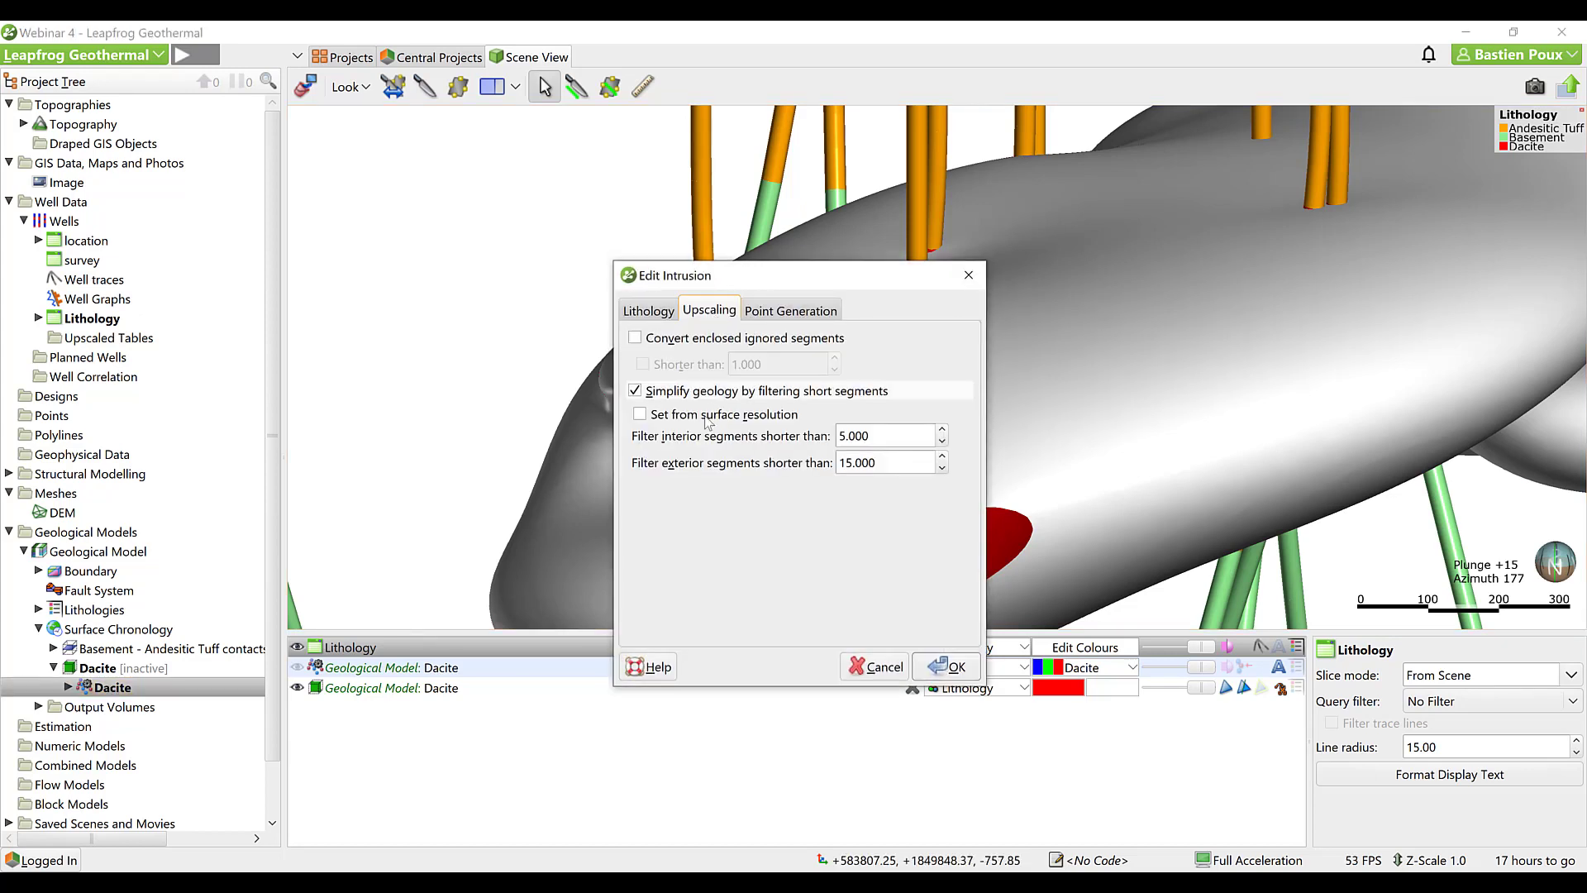
drag(882, 462, 839, 462)
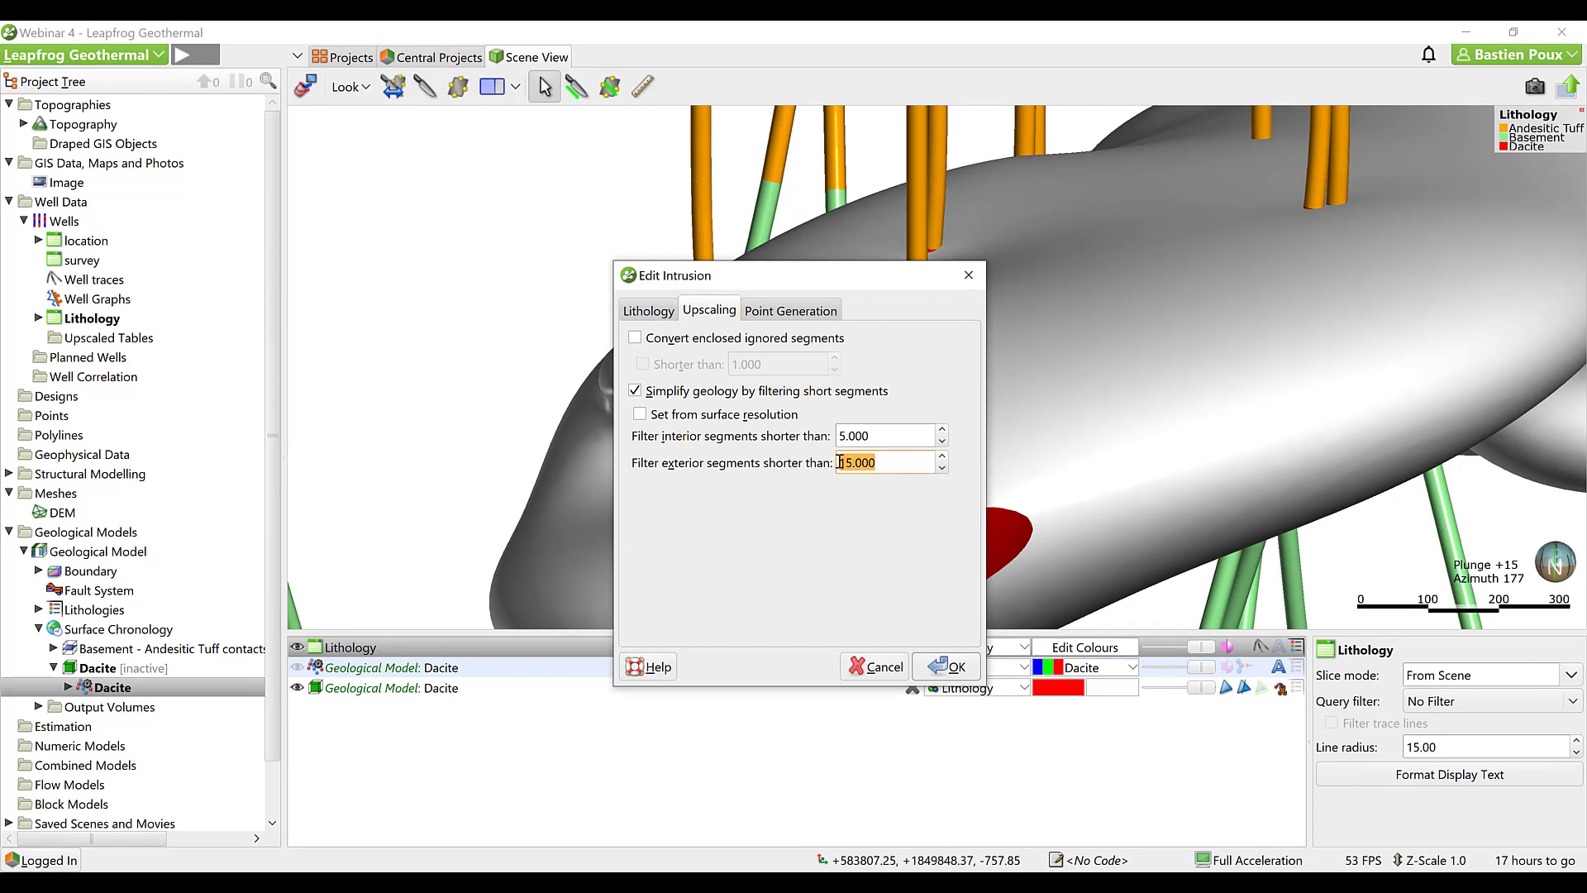
text(50)
click(946, 666)
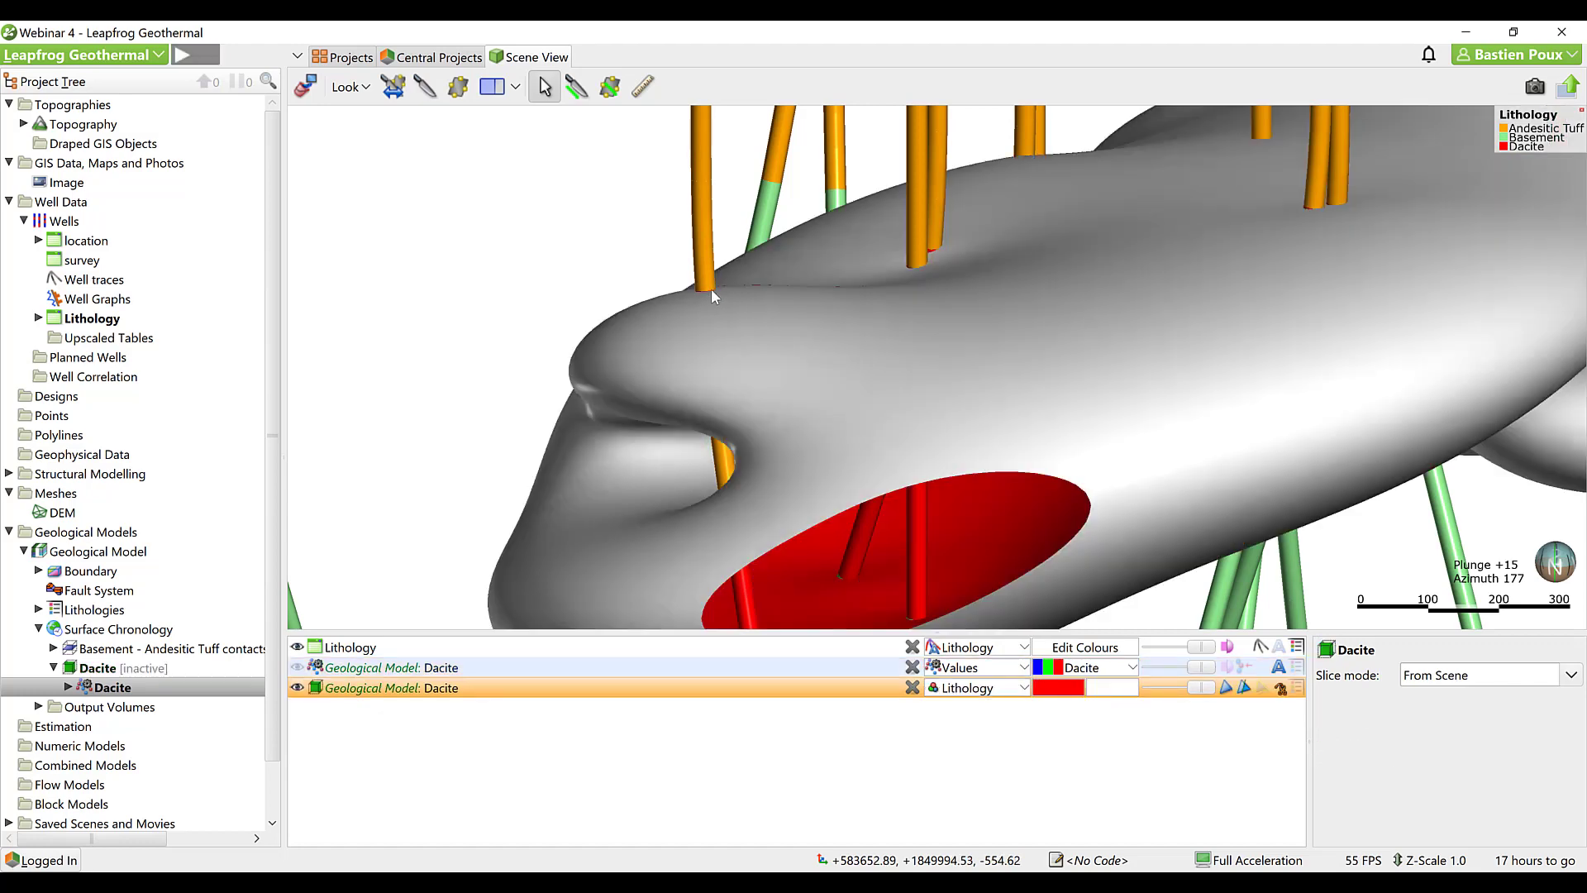
Open the intrusion's point generation settings, and show the Dacite contact point values in the scene with the intrusion volume hidden.
scroll(916, 320, down, 3)
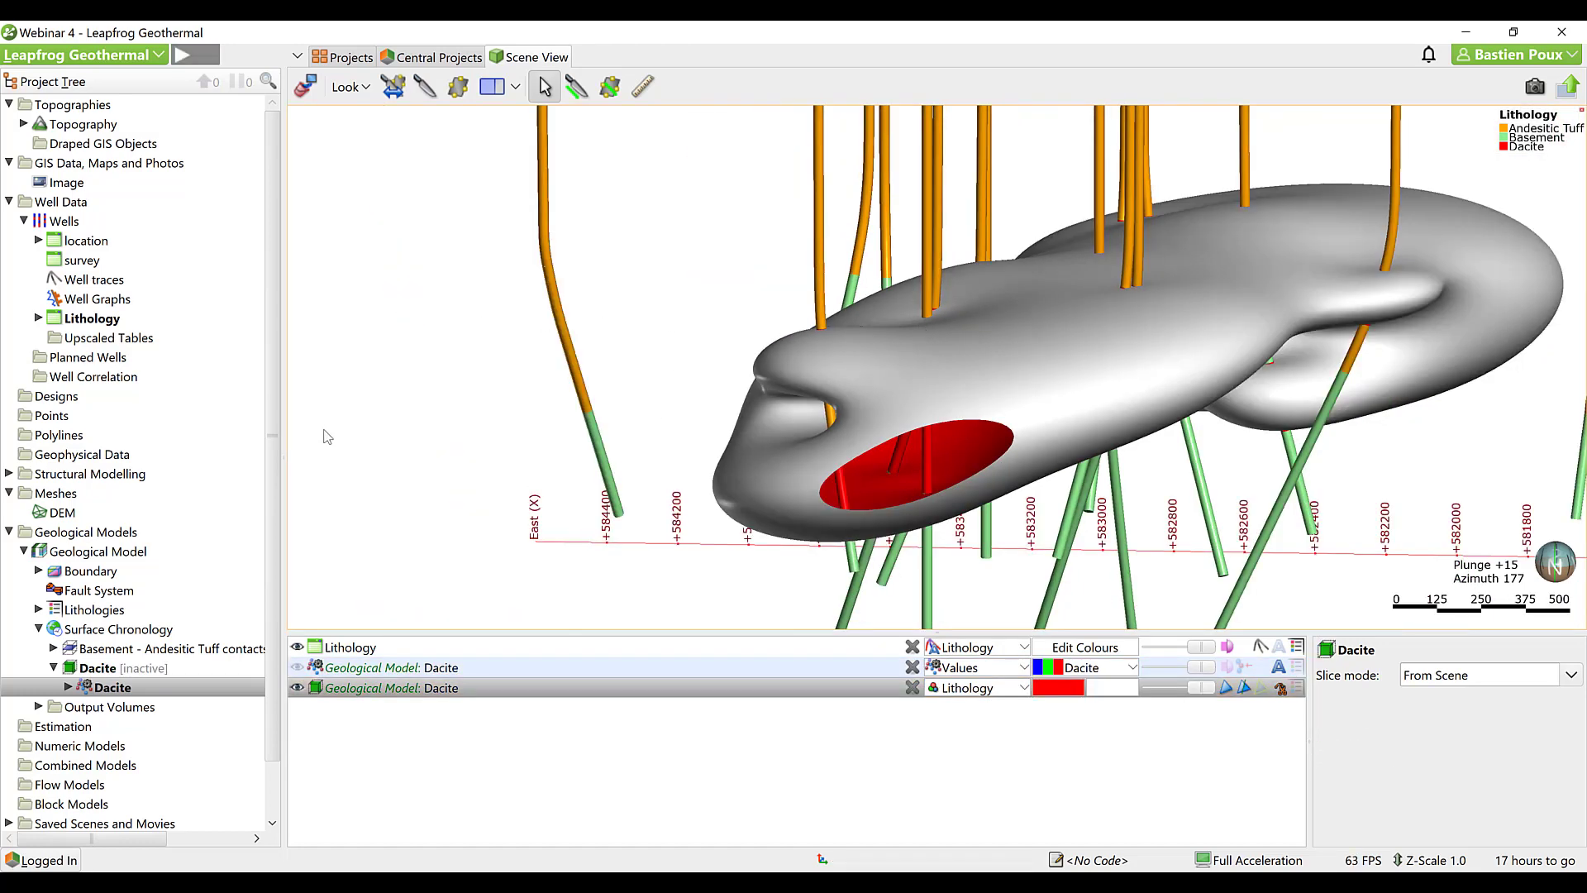
double_click(106, 690)
drag(782, 277, 468, 206)
right_drag(744, 373, 939, 376)
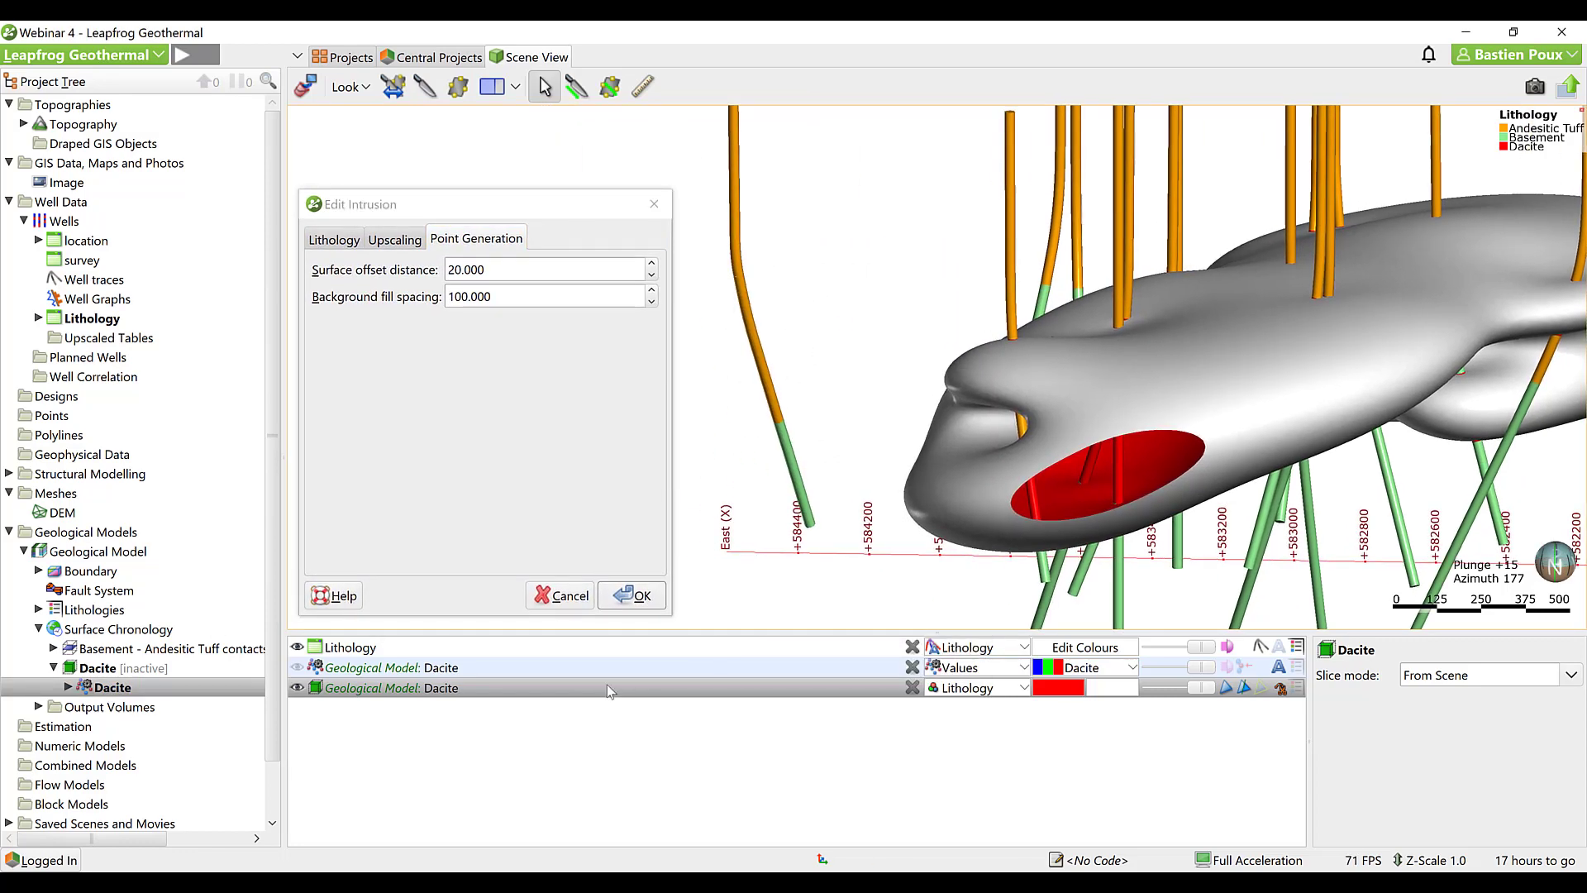
click(298, 668)
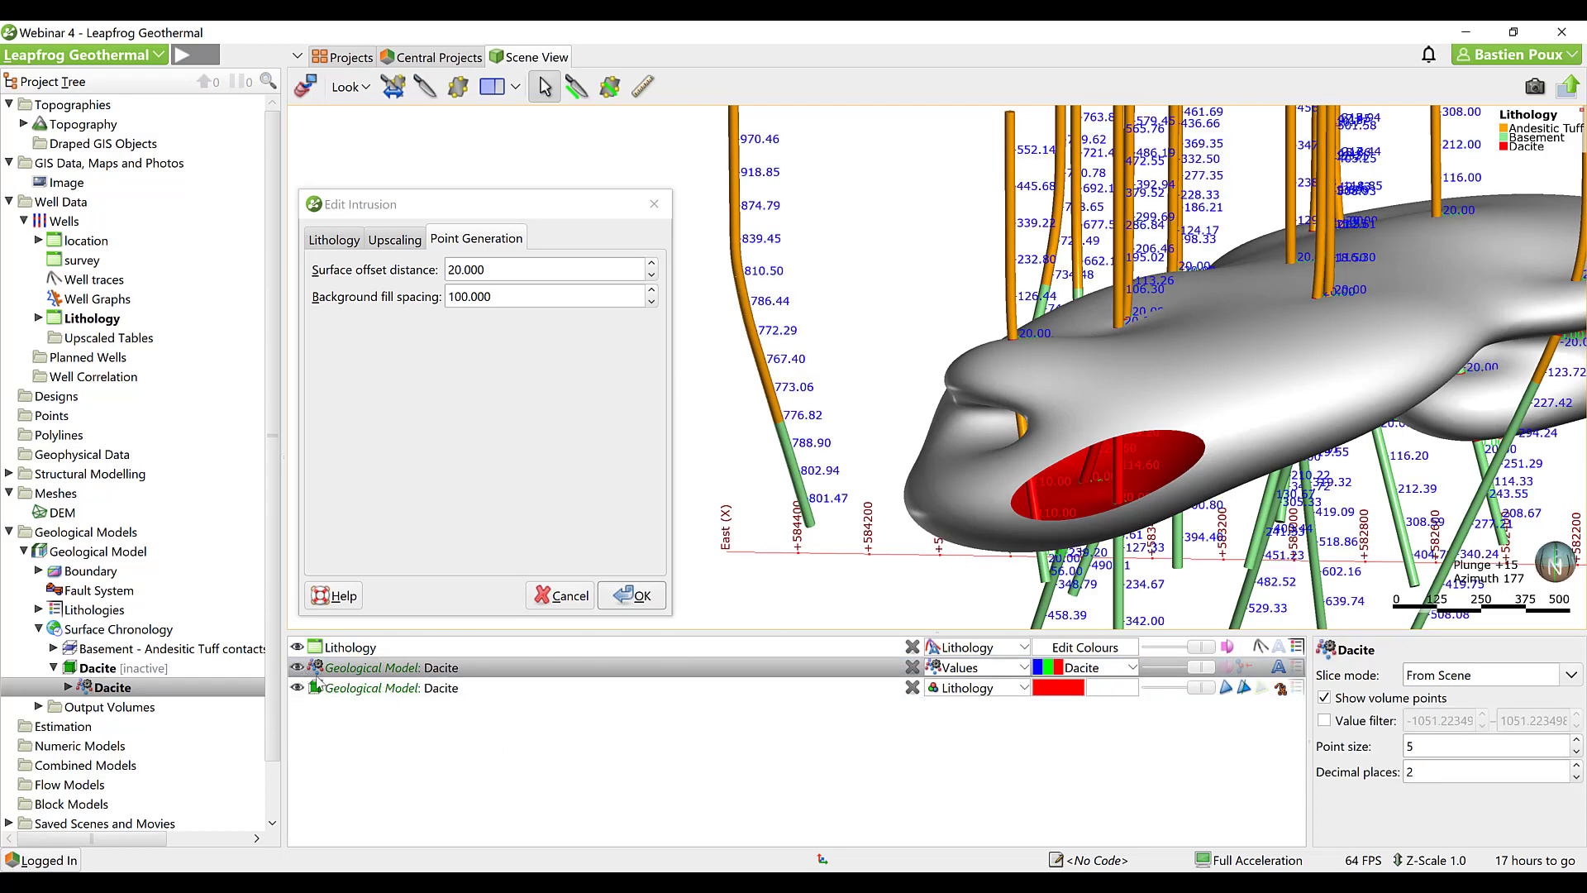
click(297, 688)
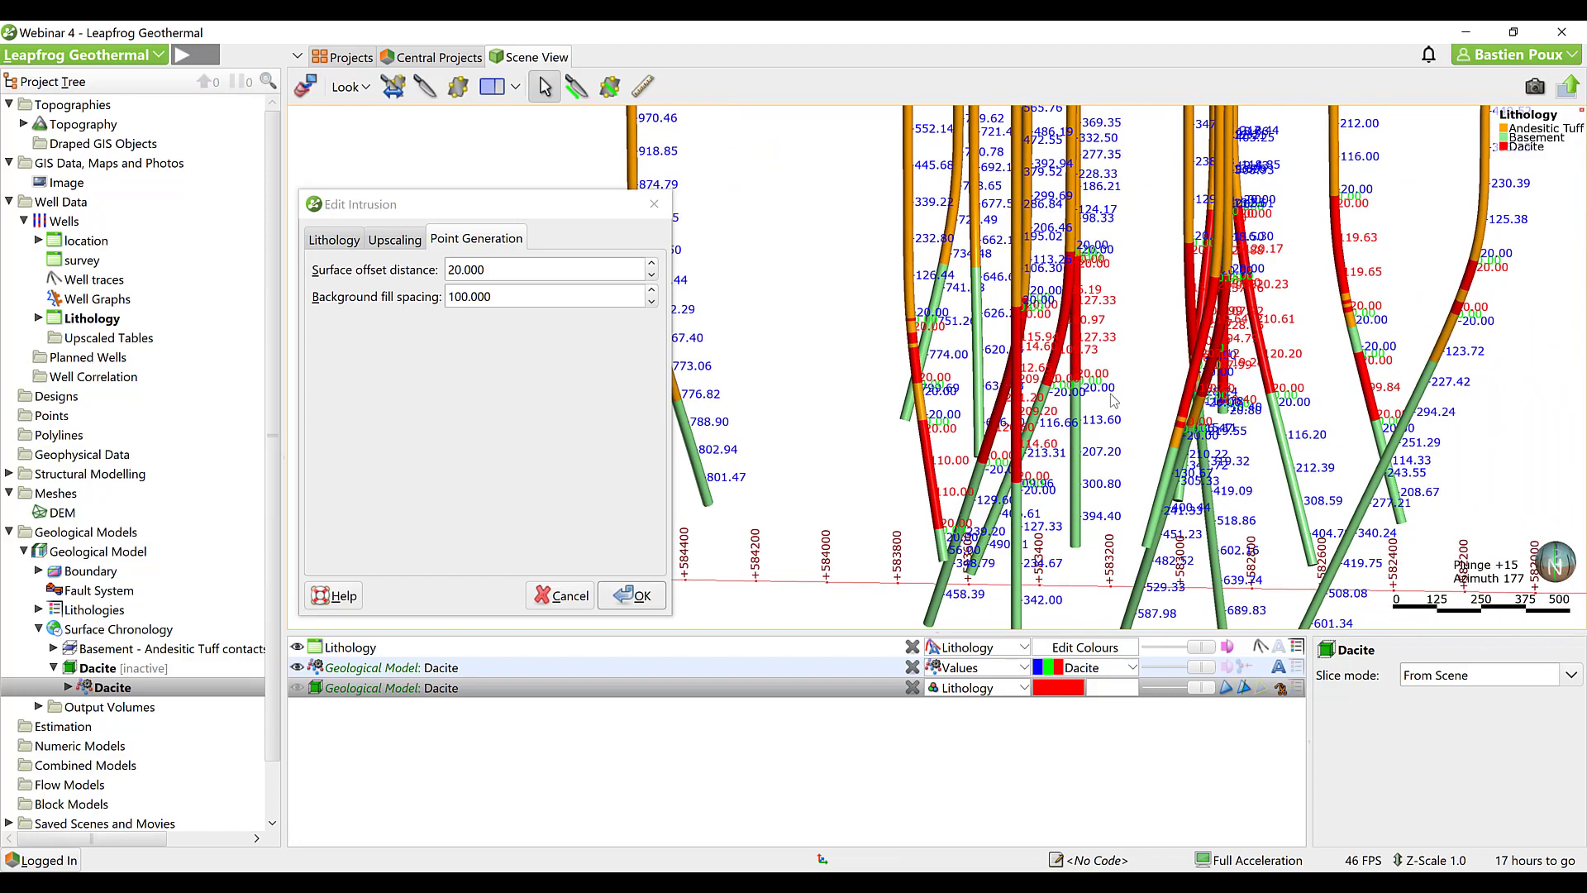
Hide the lithology intervals and add the well traces to the scene around the generated Dacite points.
drag(1115, 400, 904, 336)
scroll(939, 344, up, 5)
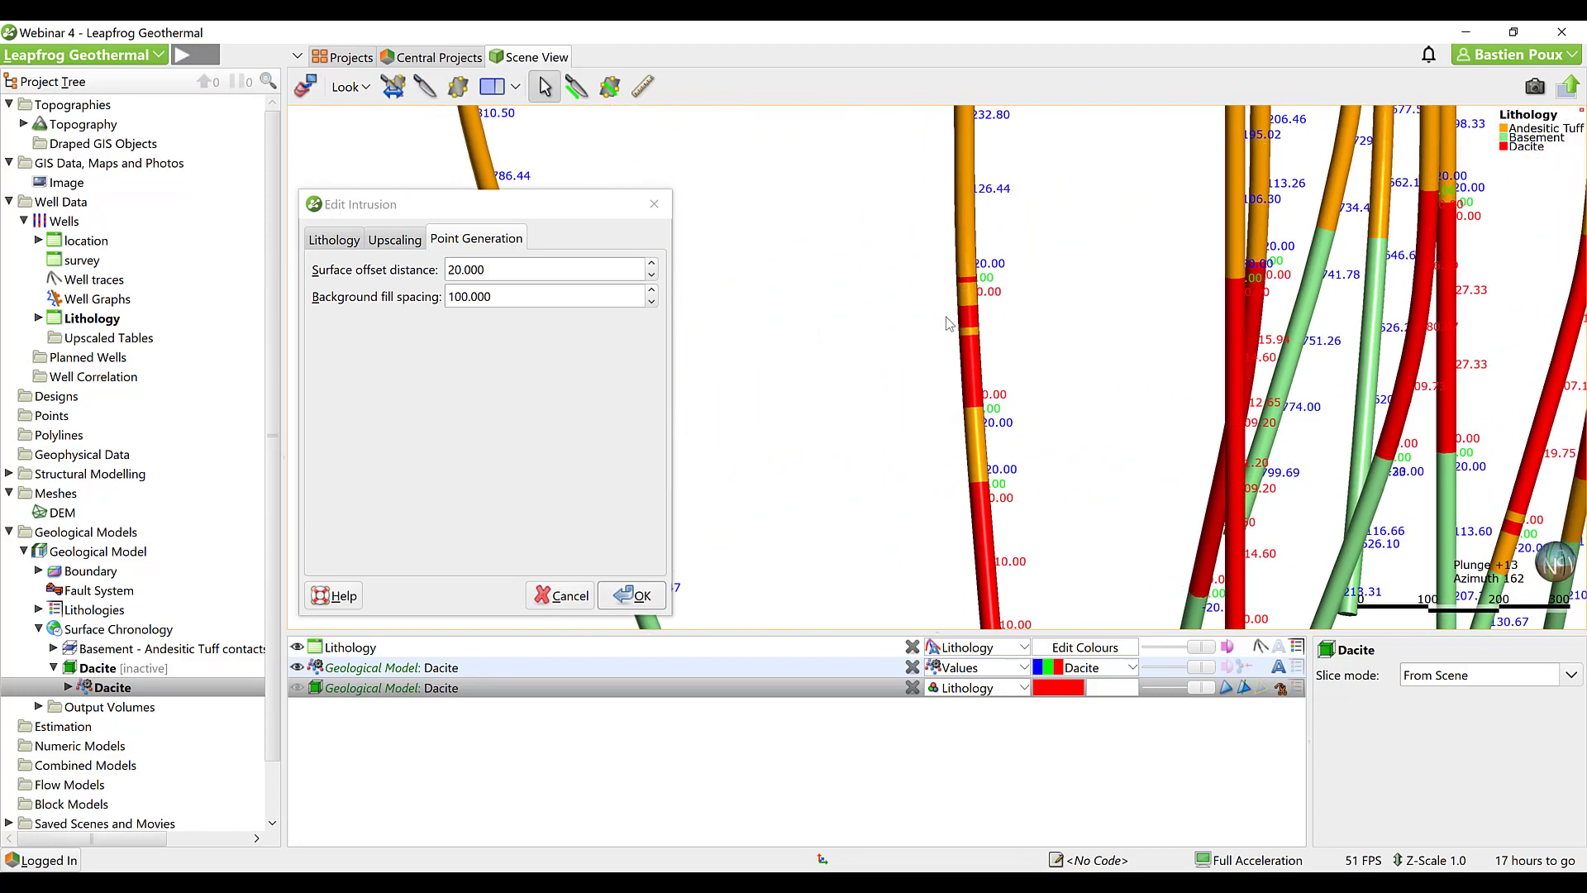
scroll(947, 322, up, 2)
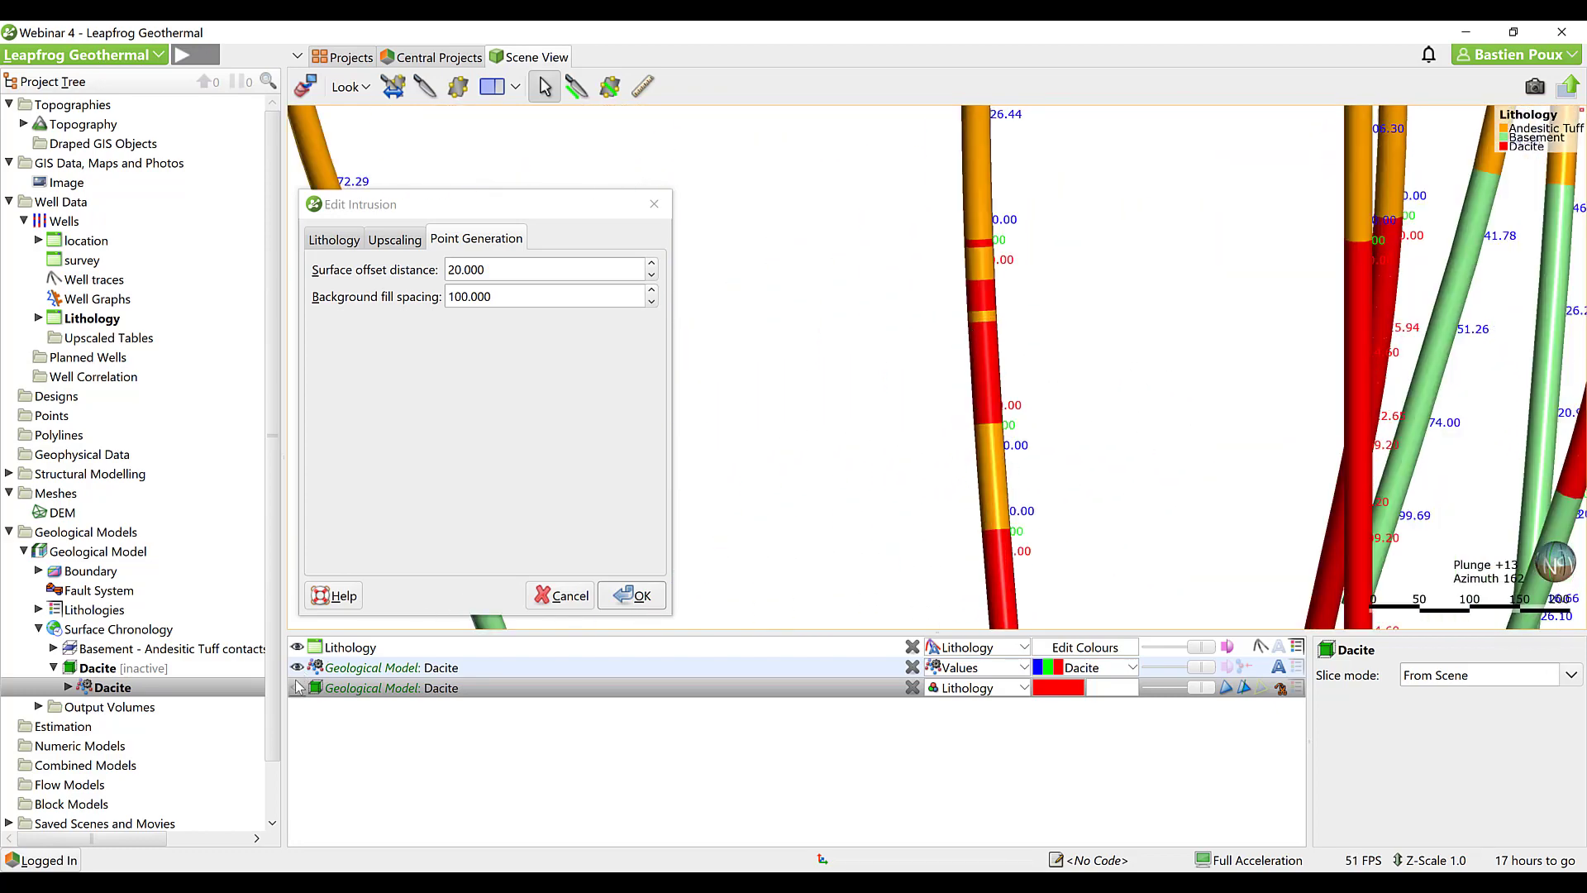
click(296, 649)
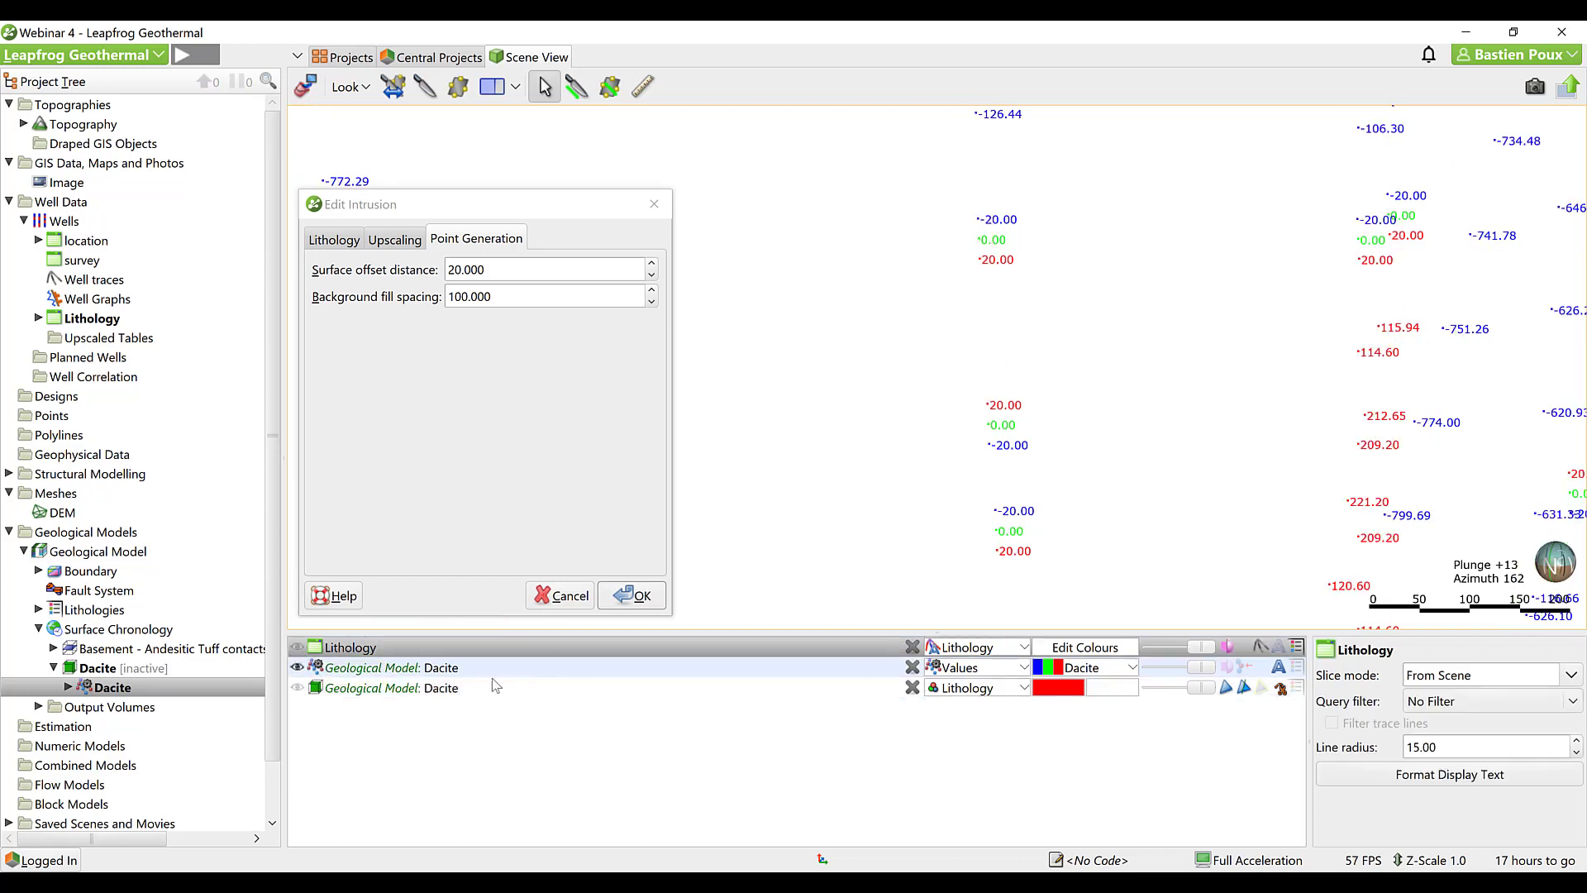
drag(76, 281, 878, 294)
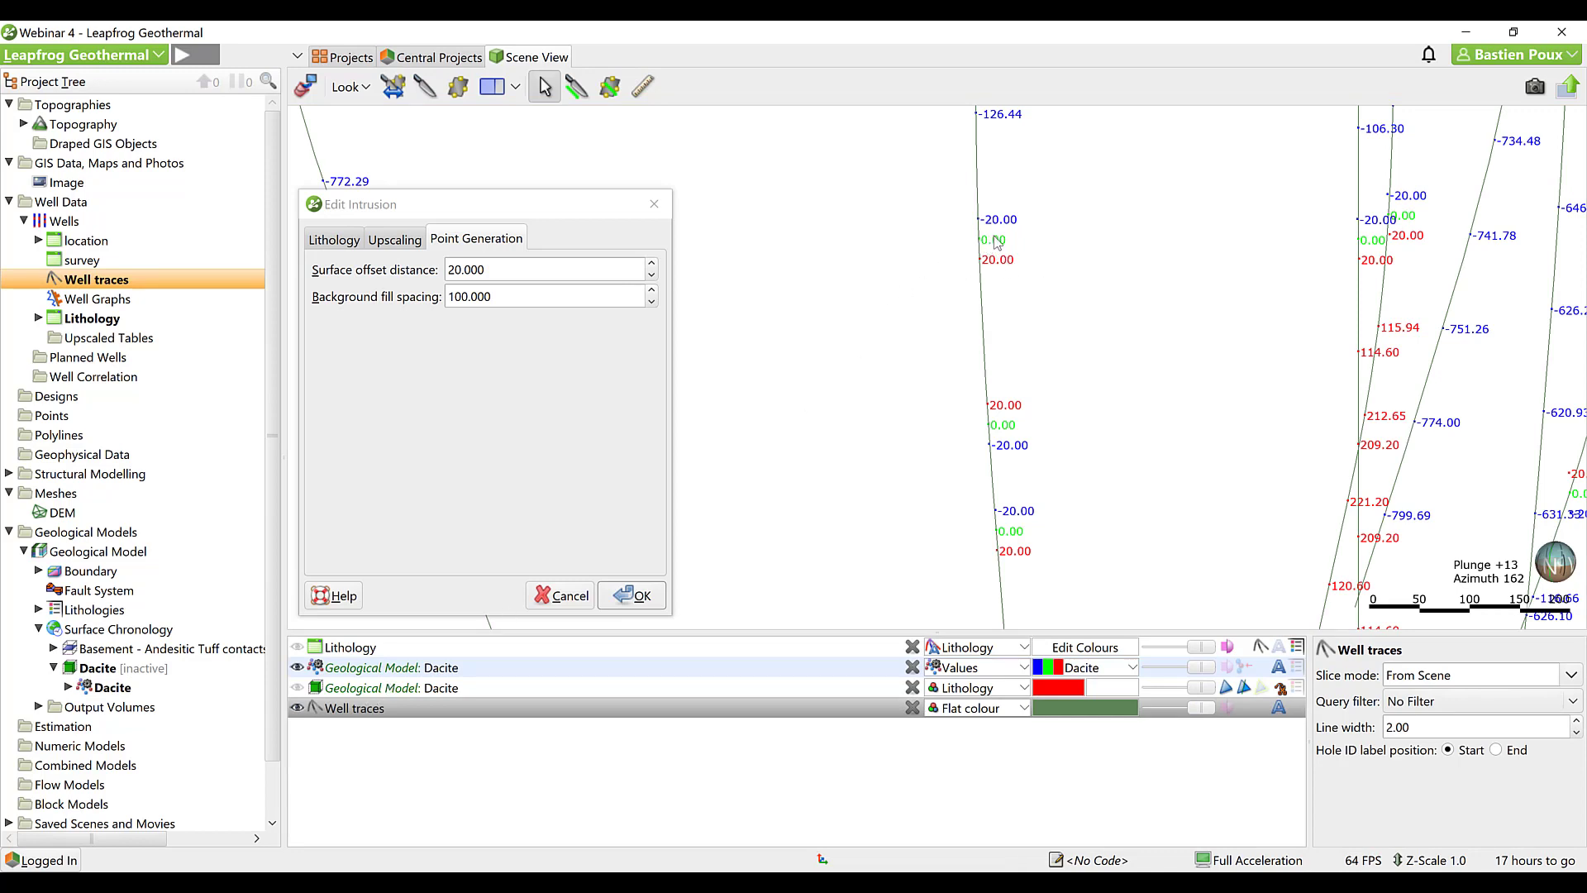
Set the intrusion's surface offset distance to 10, and apply the change.
click(446, 270)
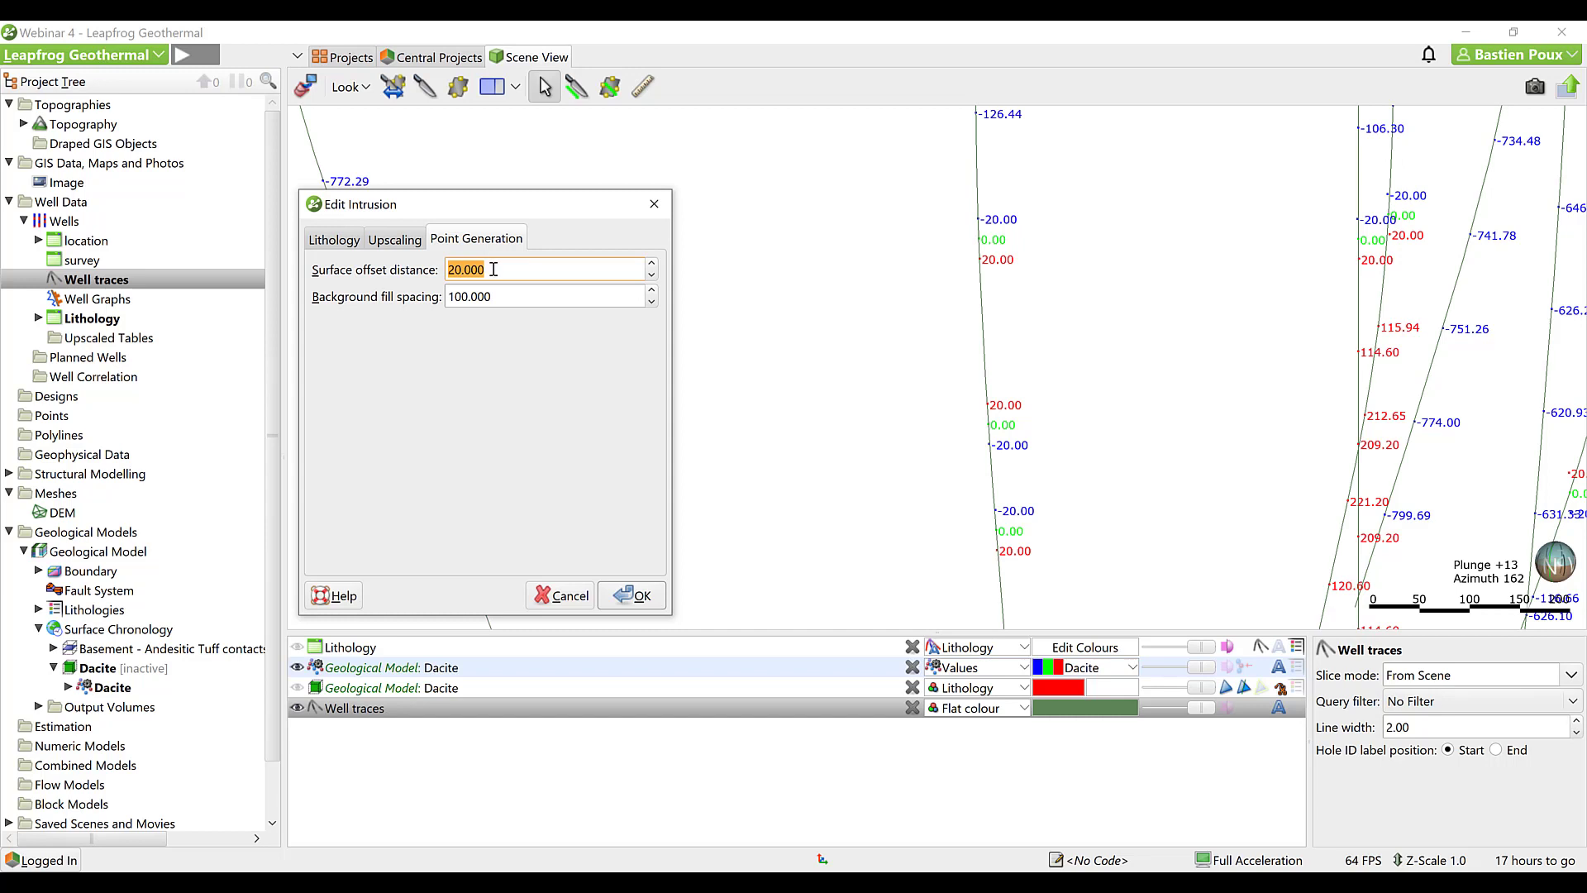
text(10)
click(638, 596)
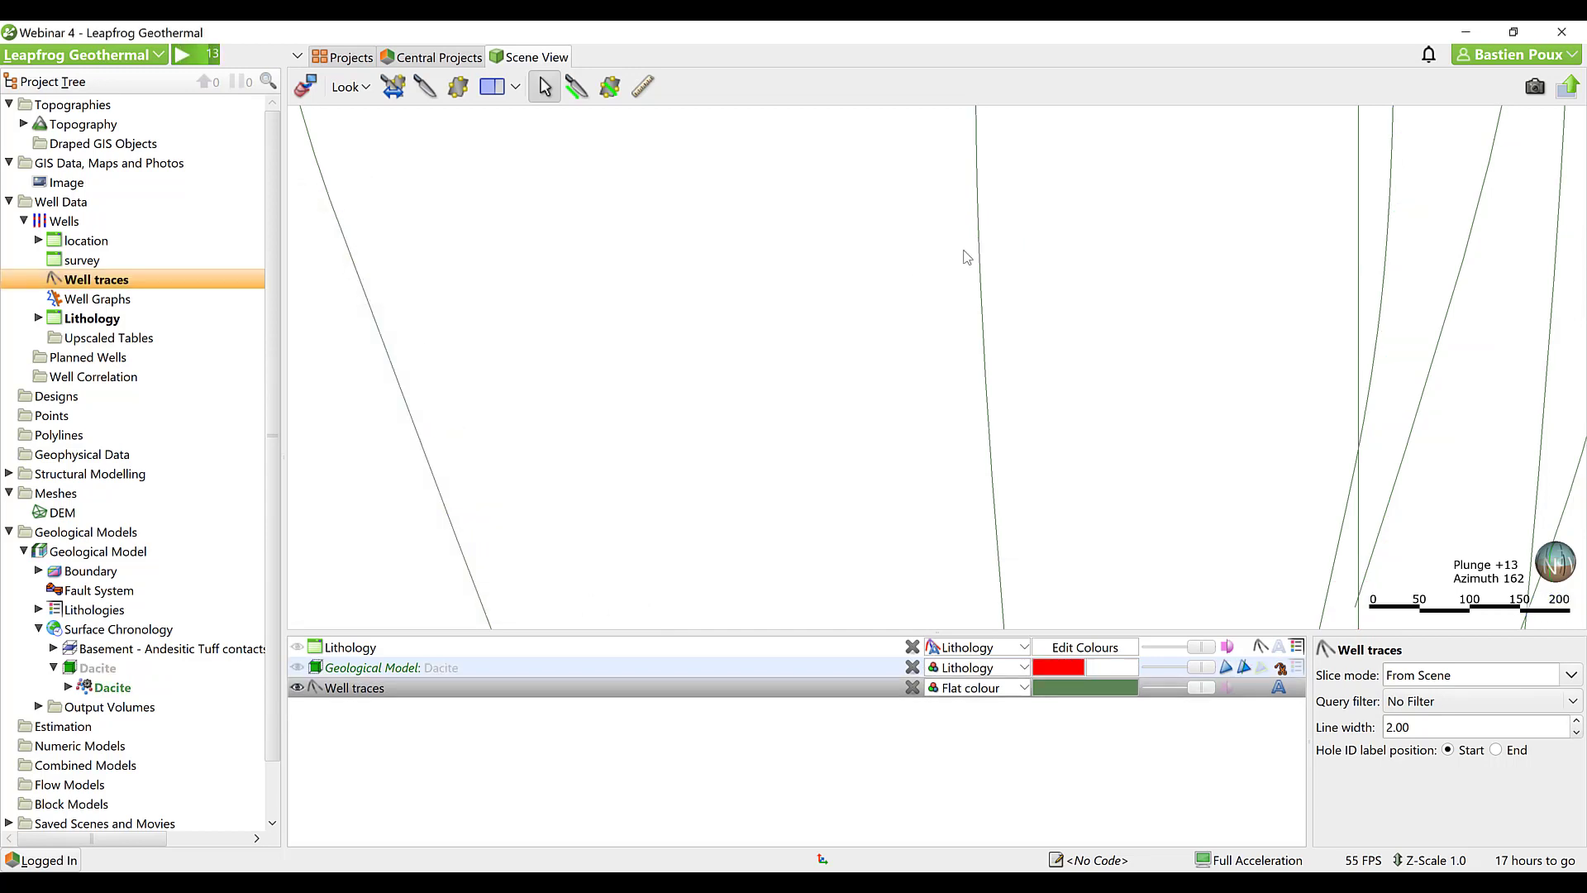
Reopen the Dacite intrusion's point generation settings, inspect the generated points along the wells, and show the intrusion volume again.
double_click(103, 689)
drag(864, 286, 536, 175)
drag(492, 253, 429, 254)
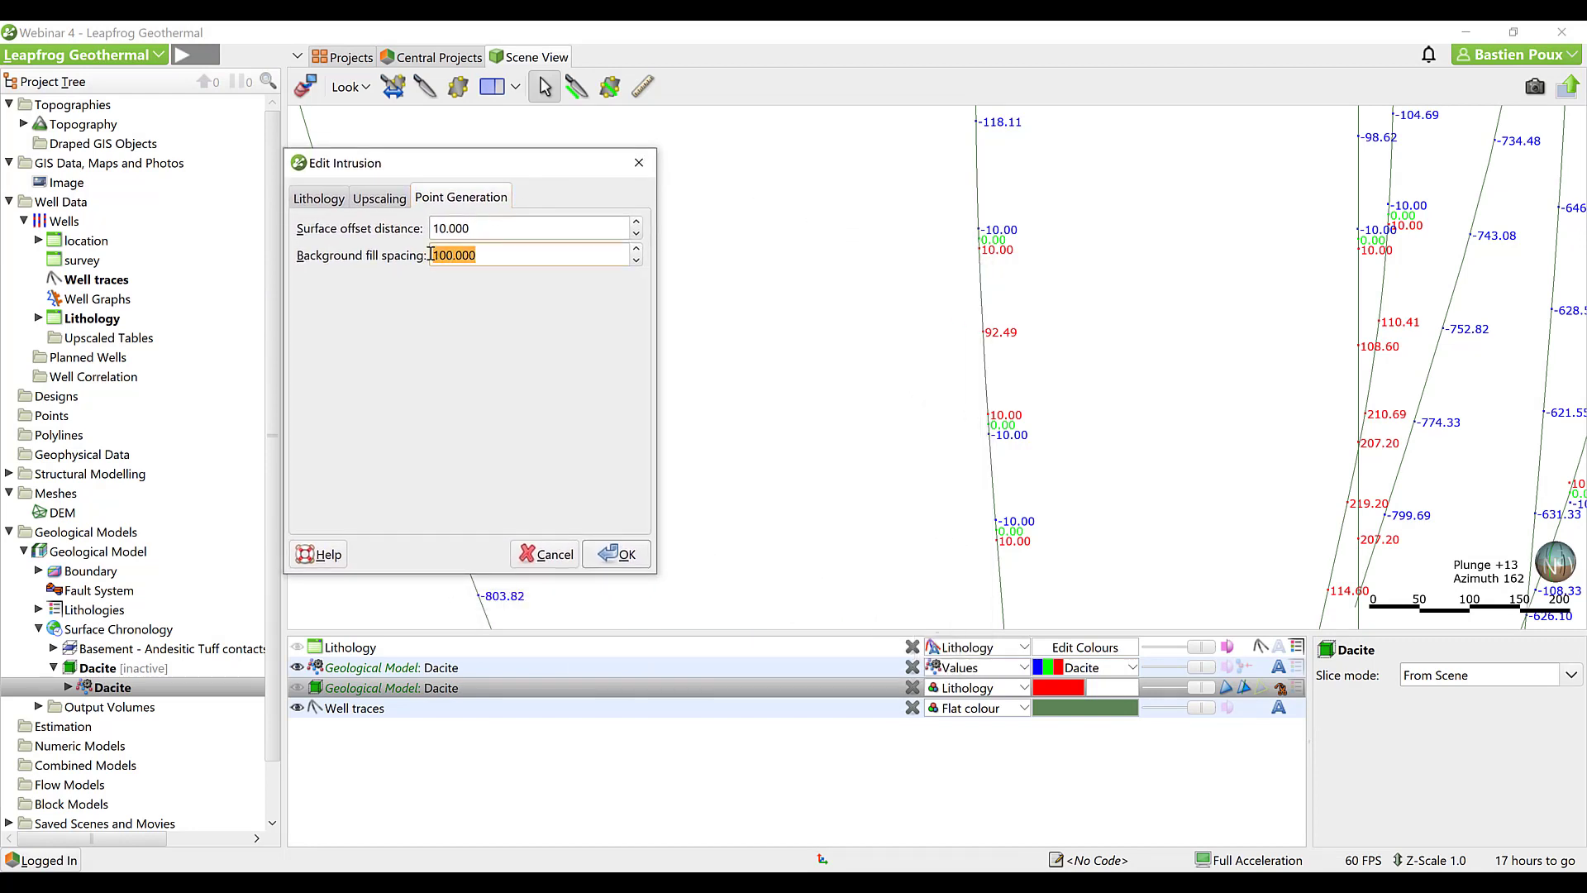
middle_drag(1016, 123, 998, 226)
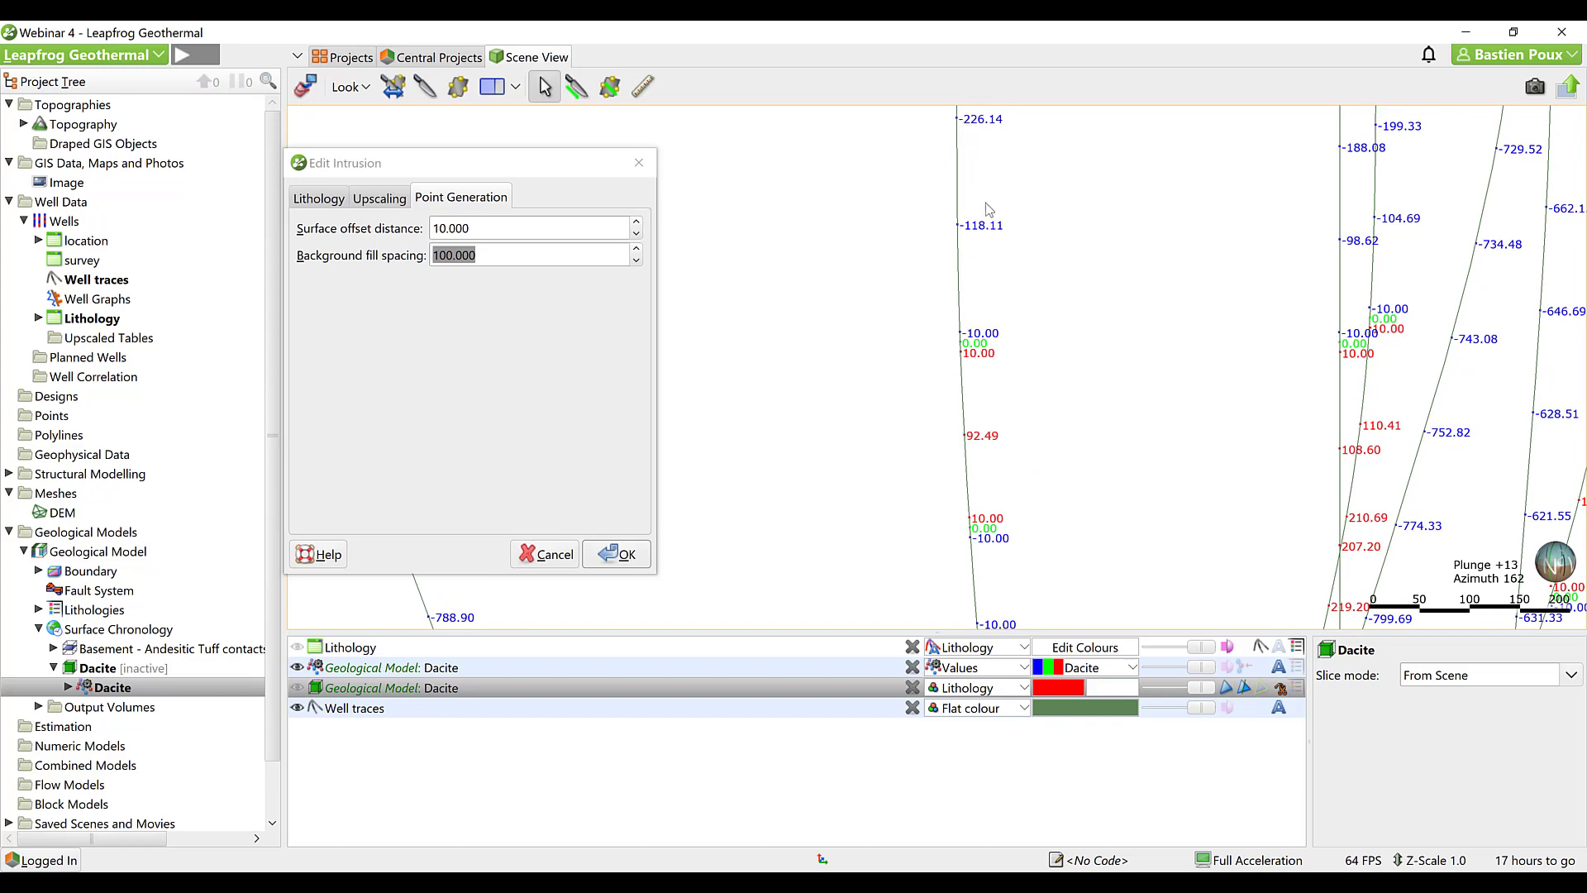
scroll(989, 209, down, 2)
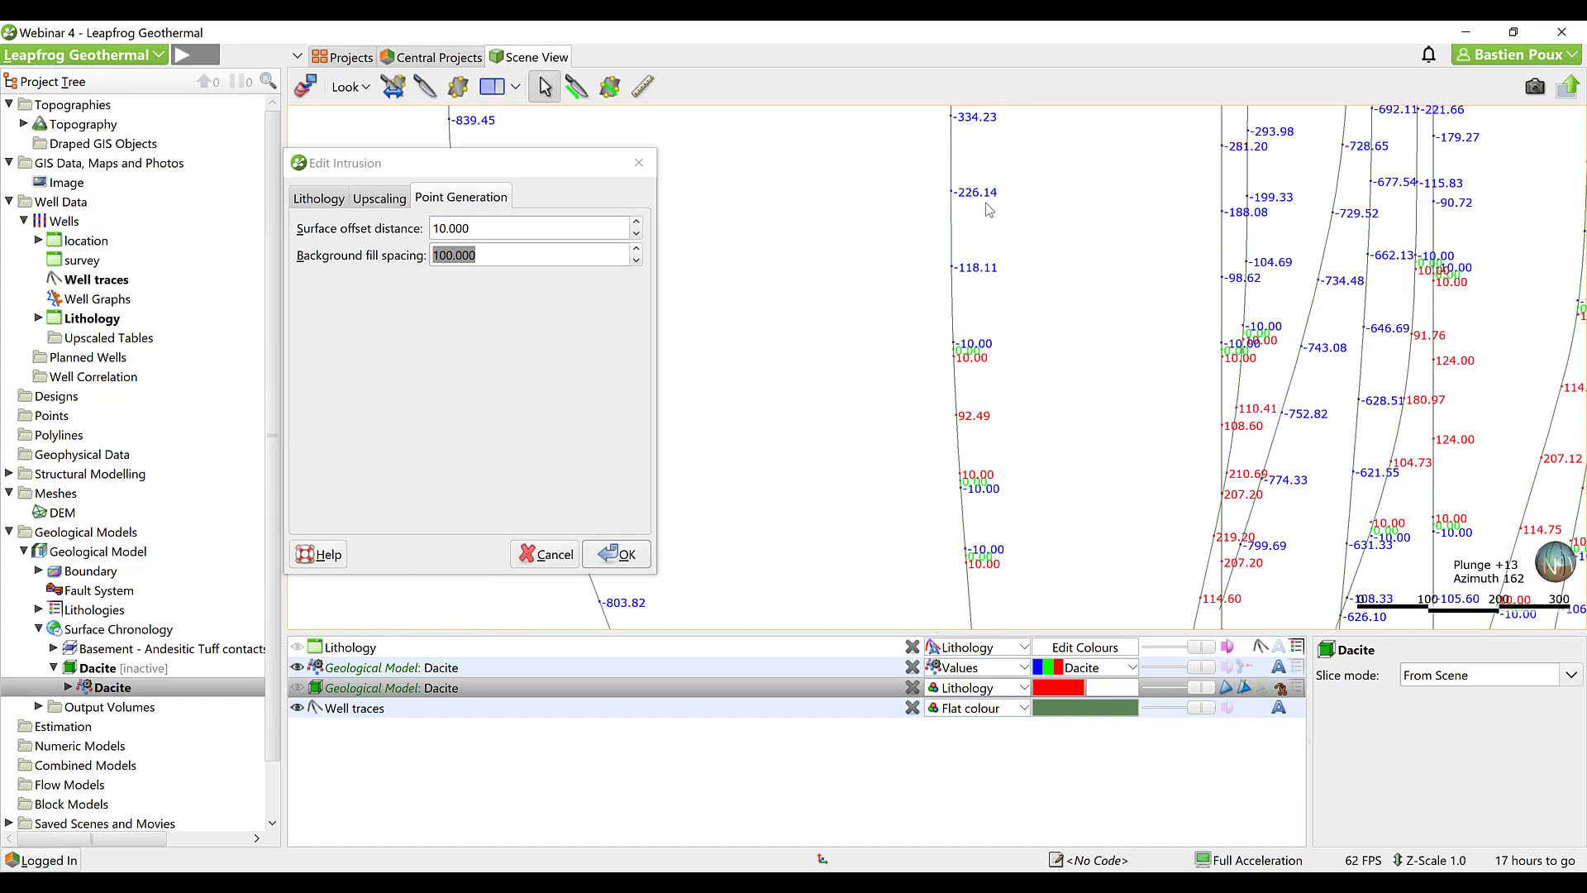
click(489, 255)
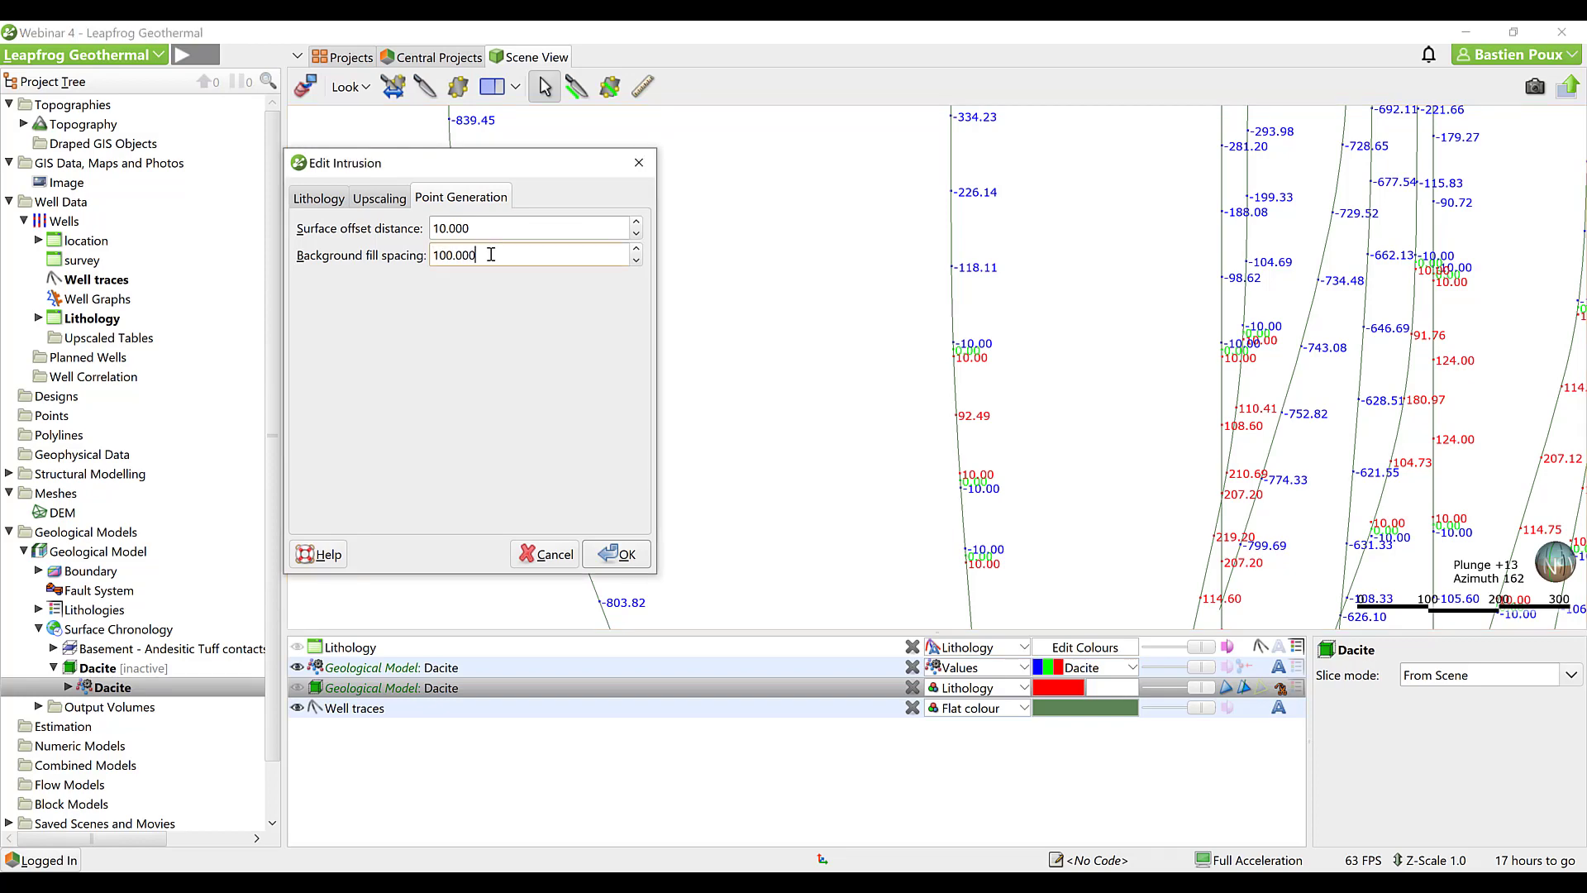
click(297, 688)
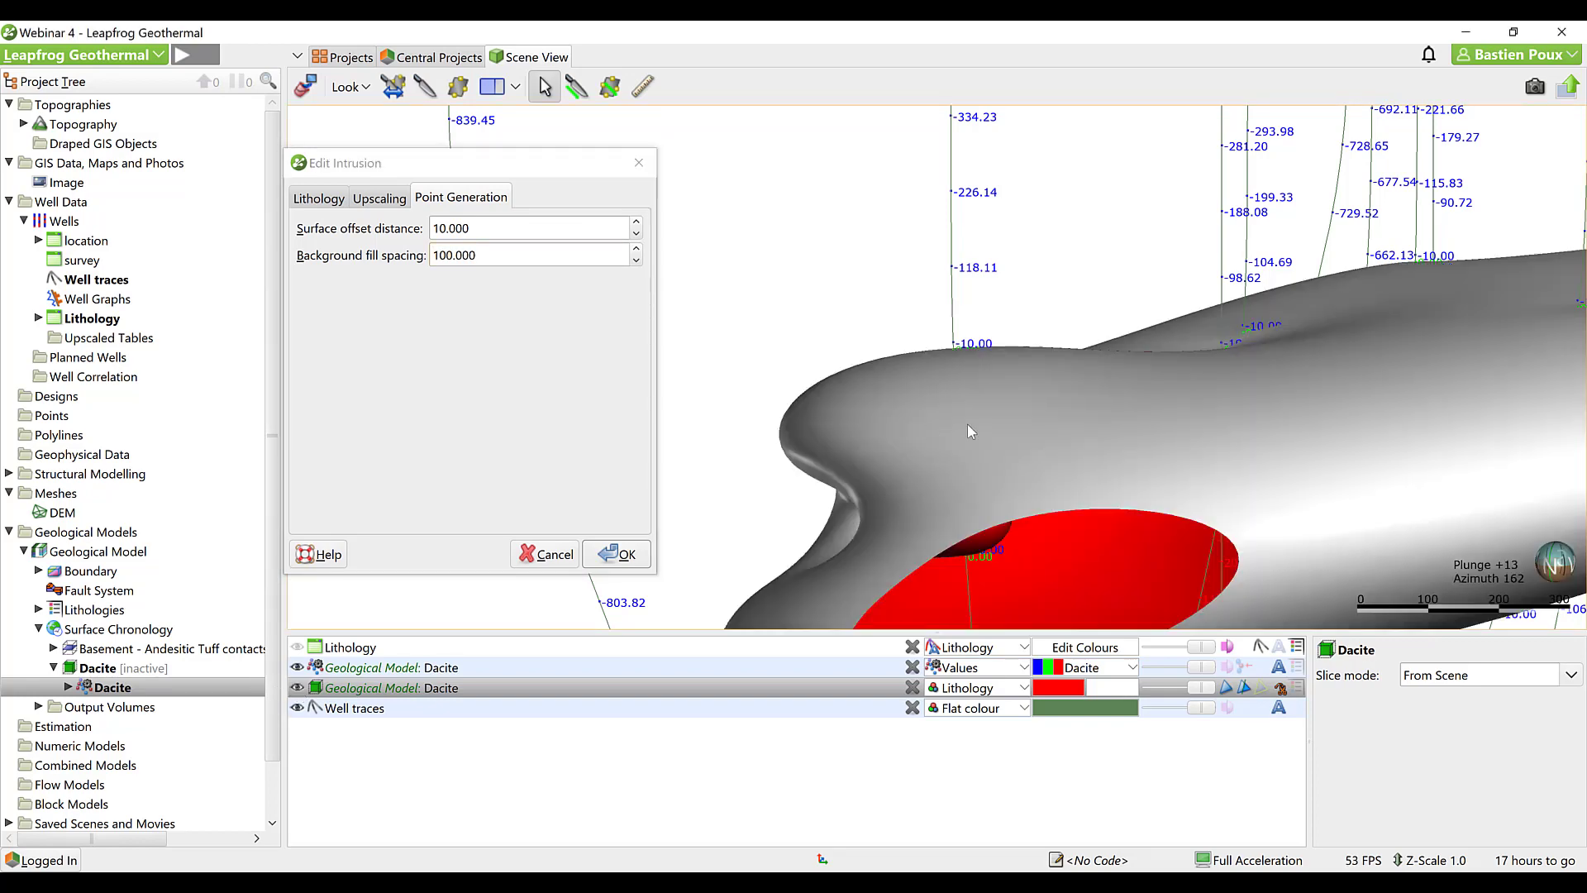
scroll(935, 408, down, 2)
drag(935, 413, 1046, 432)
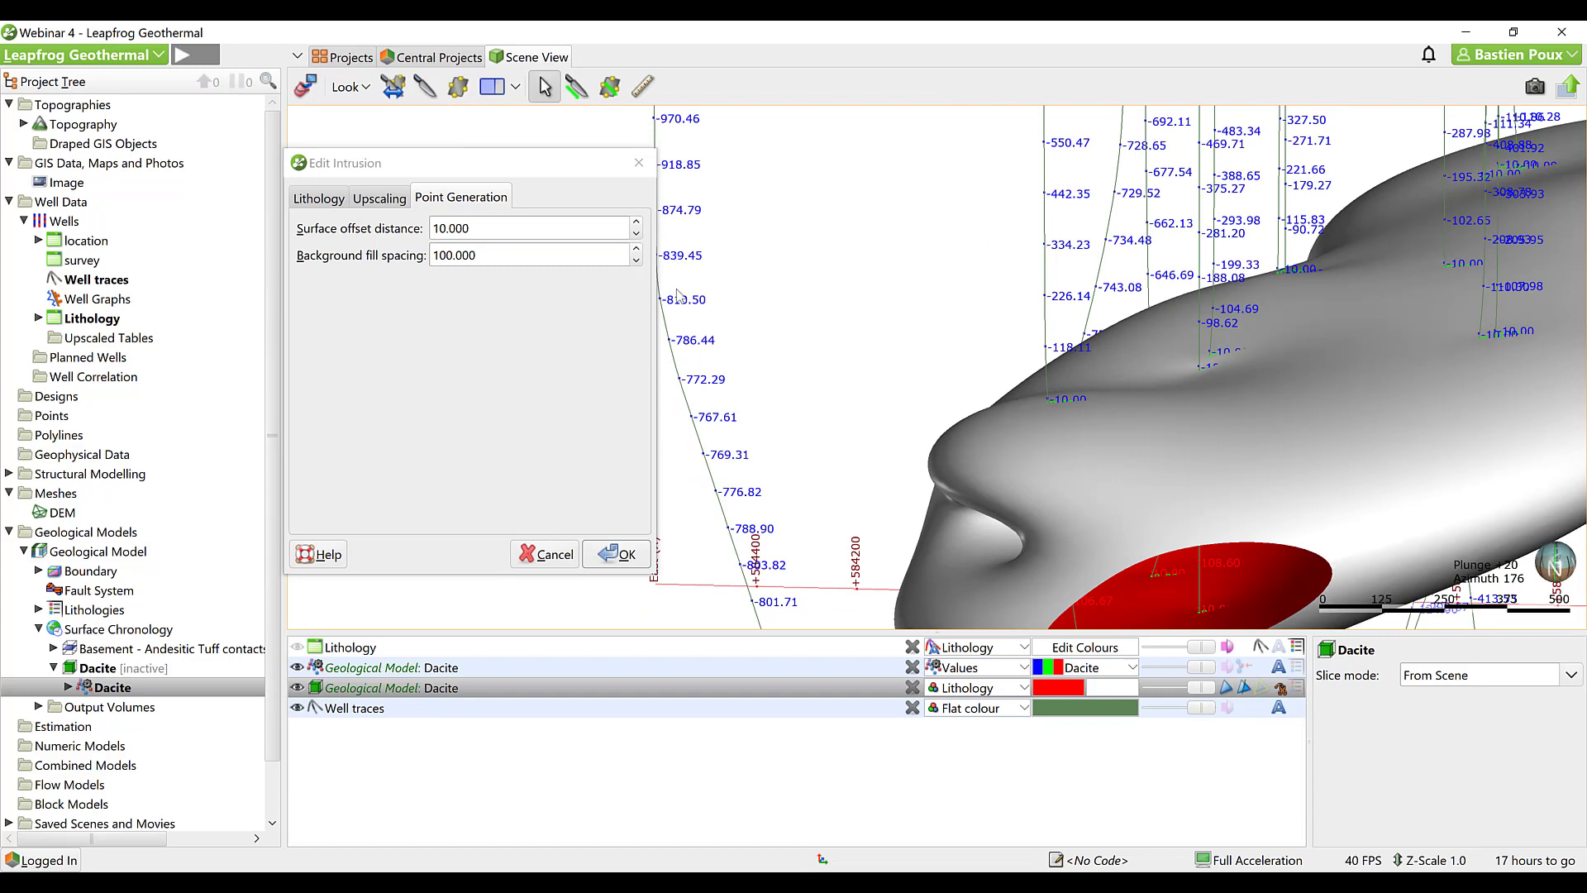
Set the intrusion's background fill spacing to 20, and apply the change.
drag(474, 249, 427, 256)
text(20)
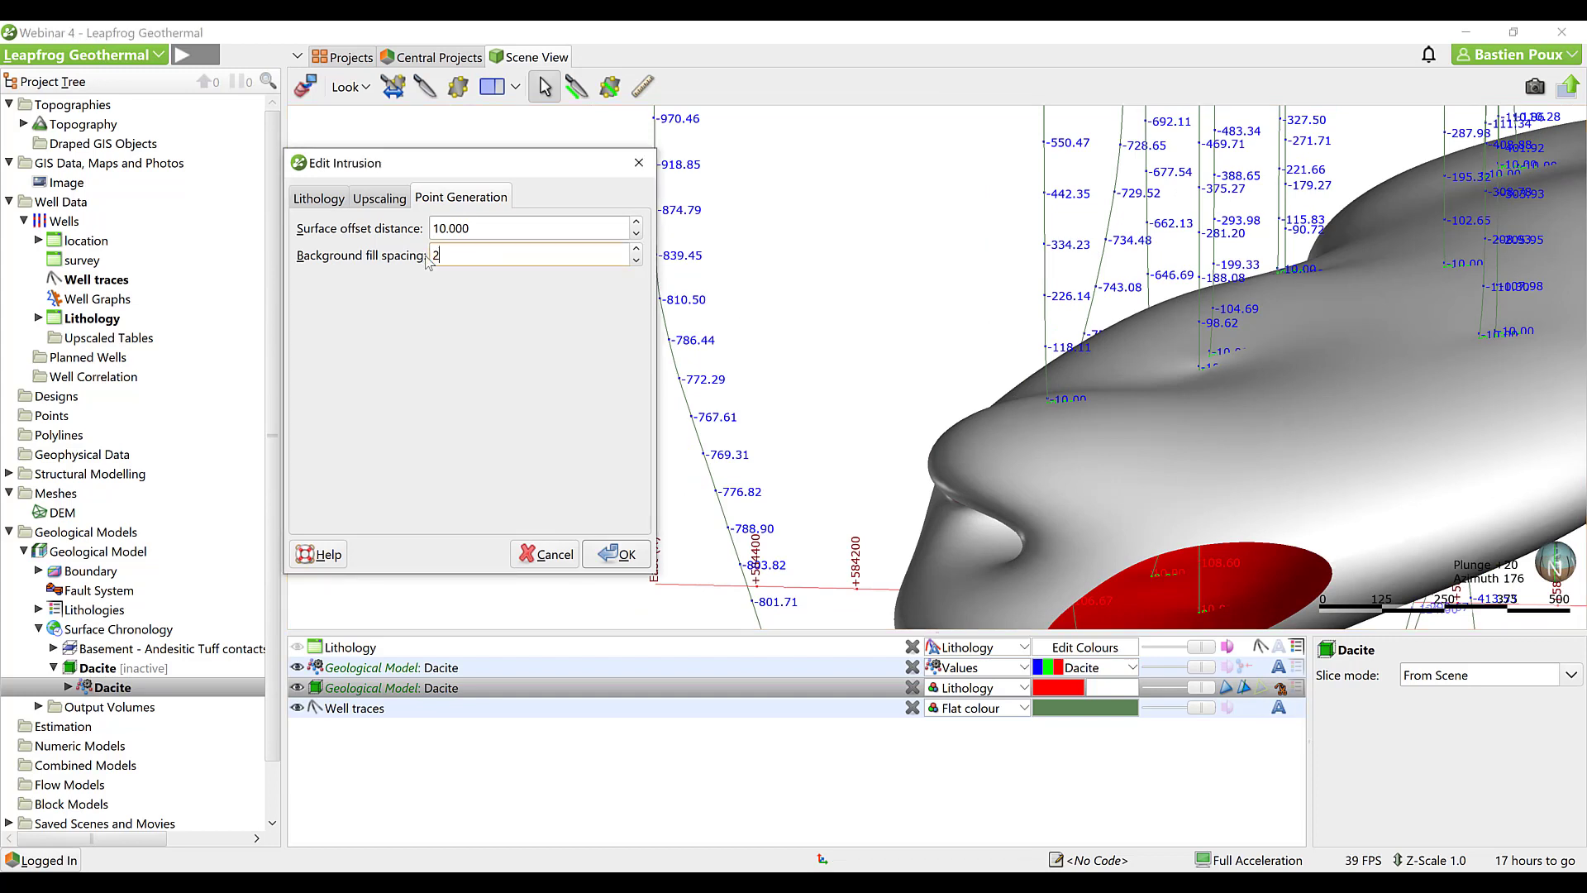
click(622, 552)
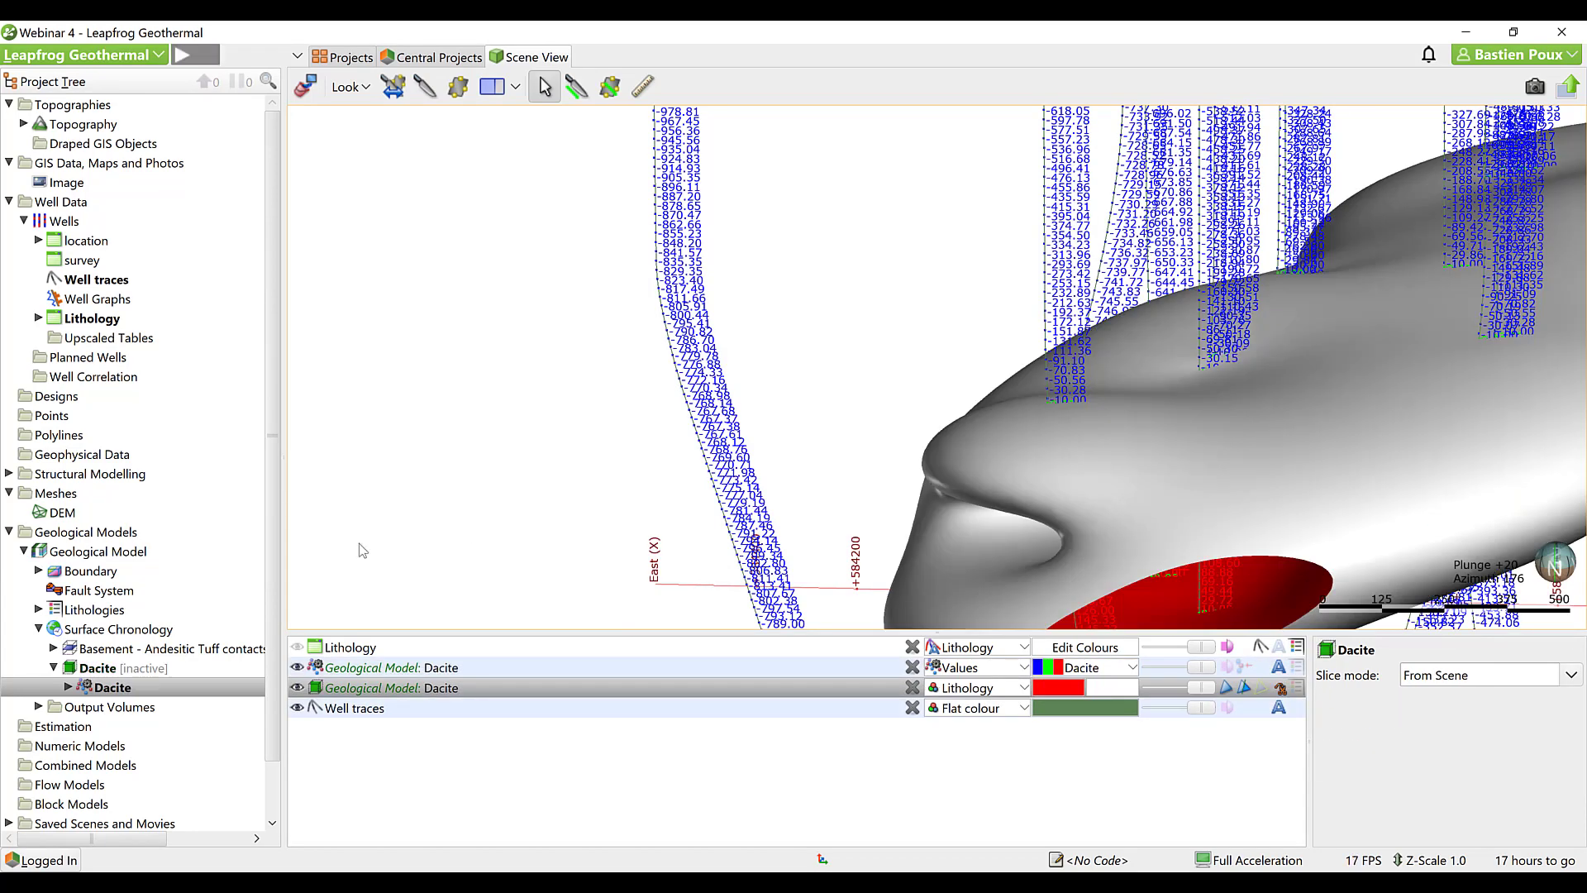
Set the Dacite intrusion's background fill spacing back to 100, apply the change, and view the whole intrusion.
double_click(98, 688)
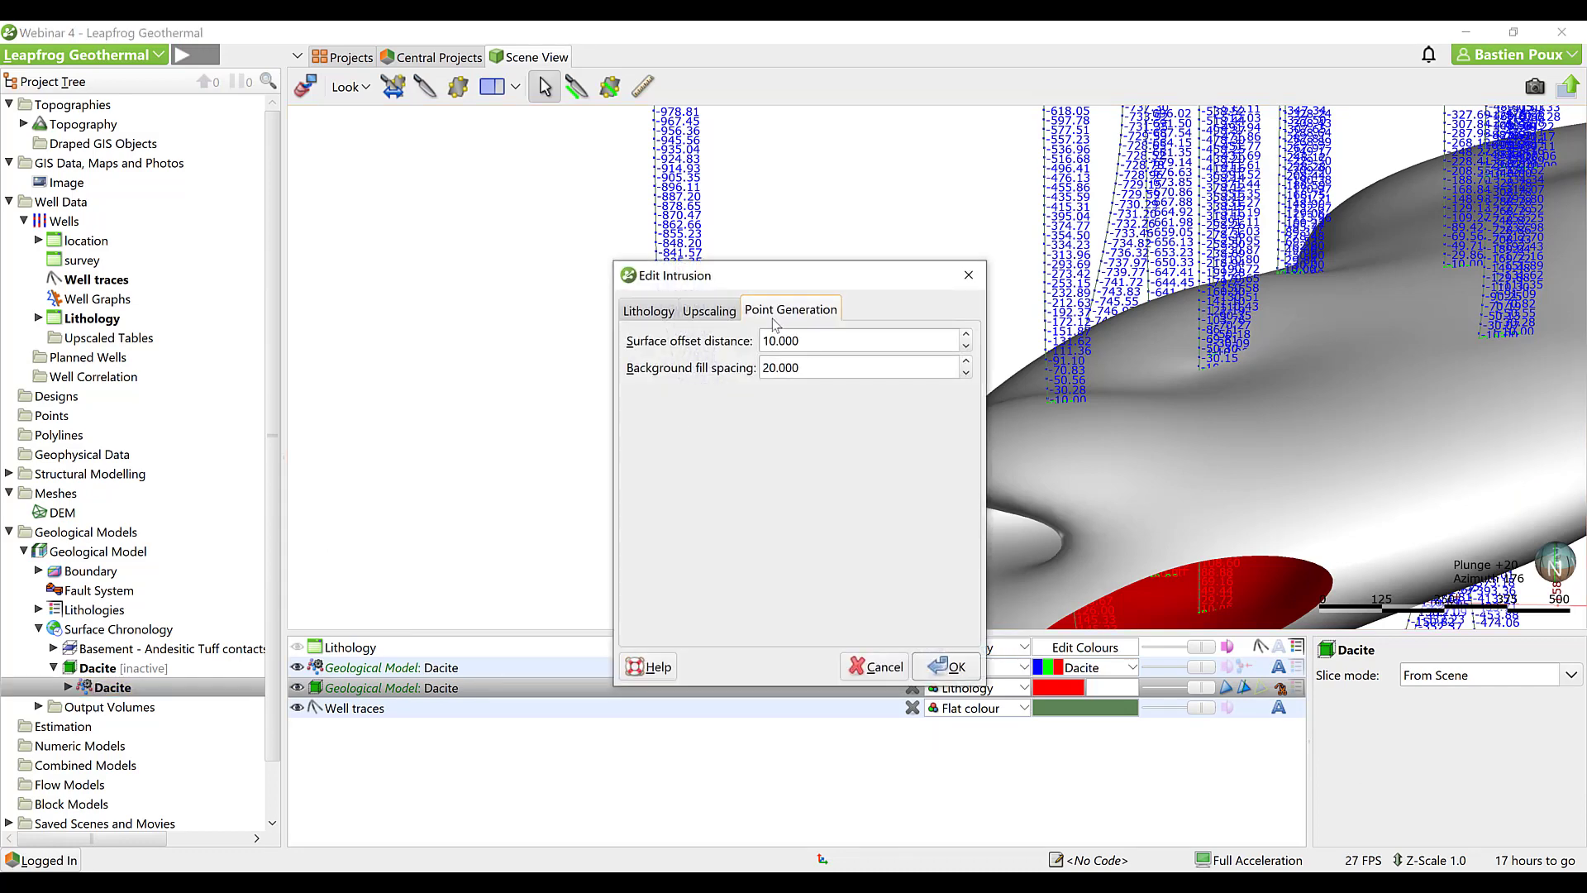
double_click(786, 368)
text(10)
click(943, 668)
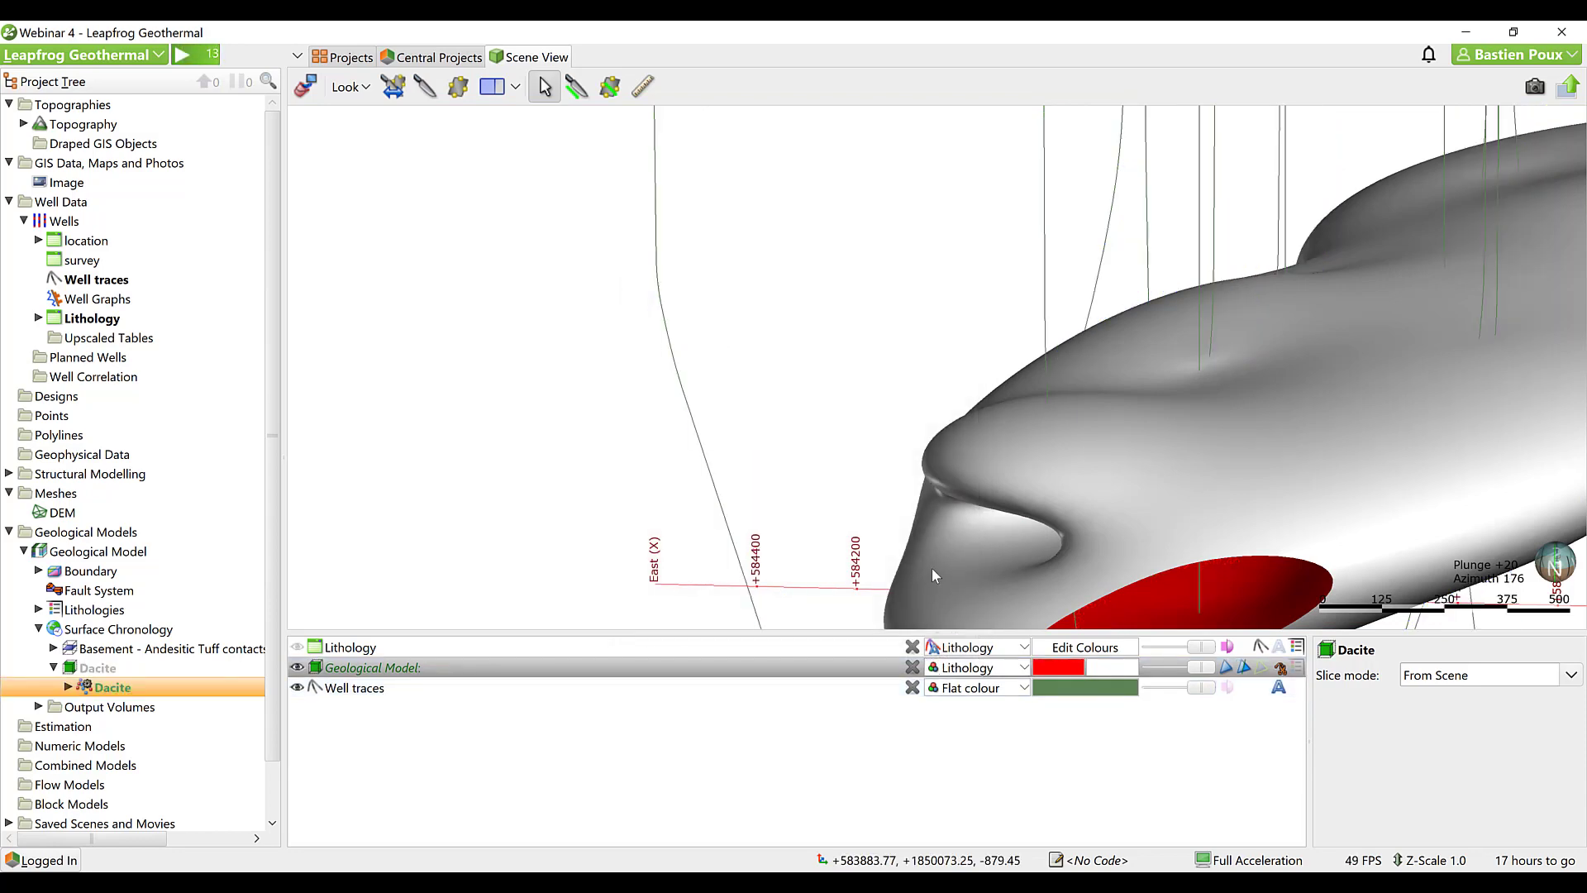
right_drag(1083, 459, 764, 428)
scroll(764, 429, down, 3)
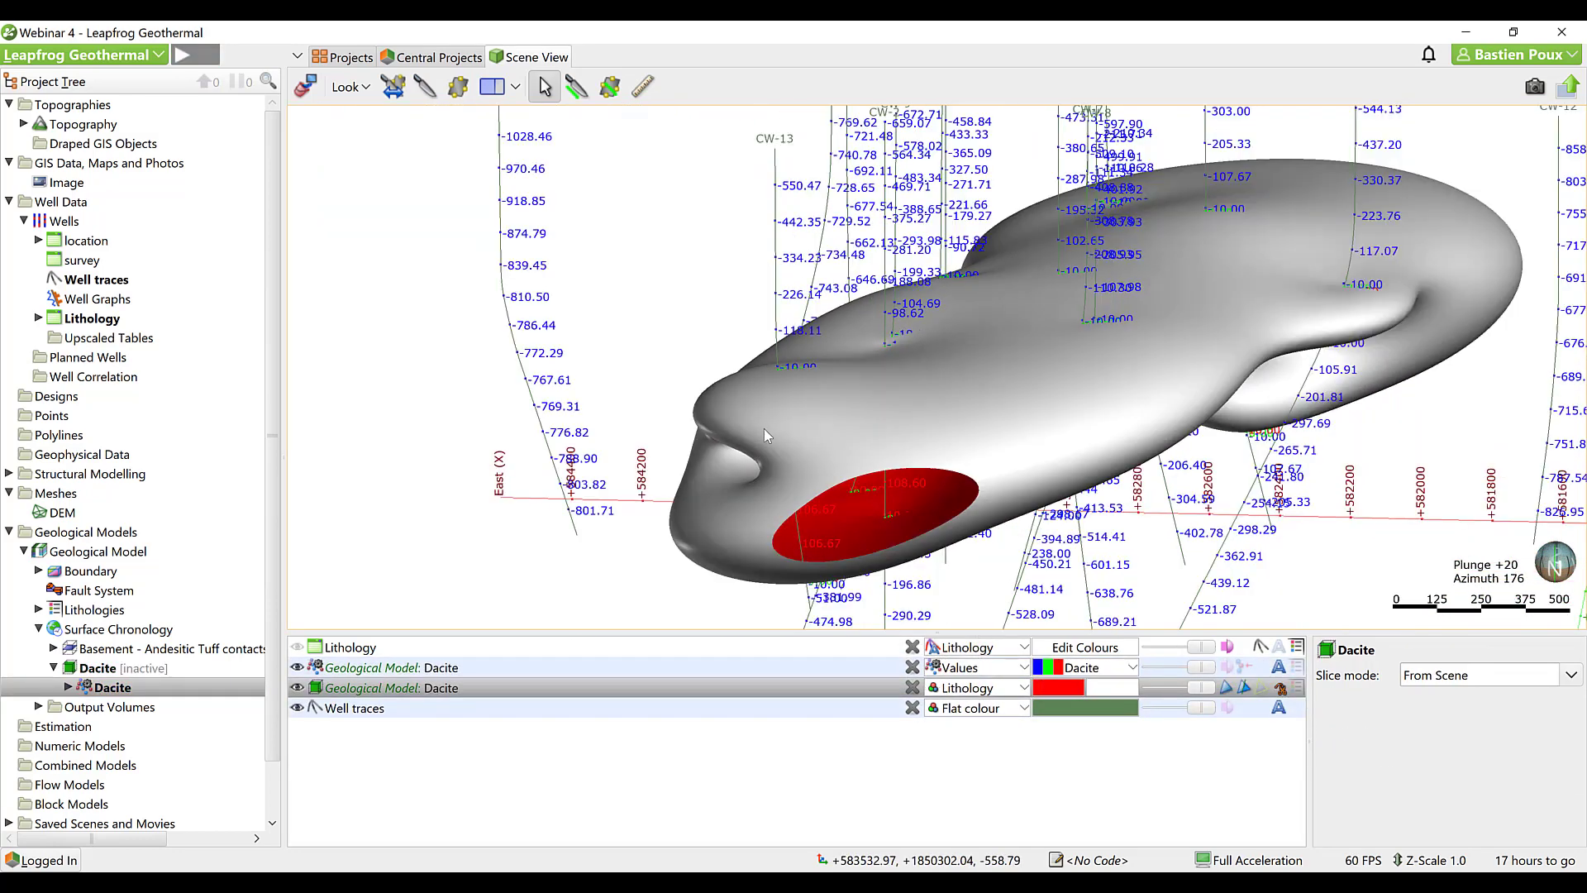
Remove the Dacite contact points and the well traces from the scene, leaving the intrusion volume displayed.
click(297, 668)
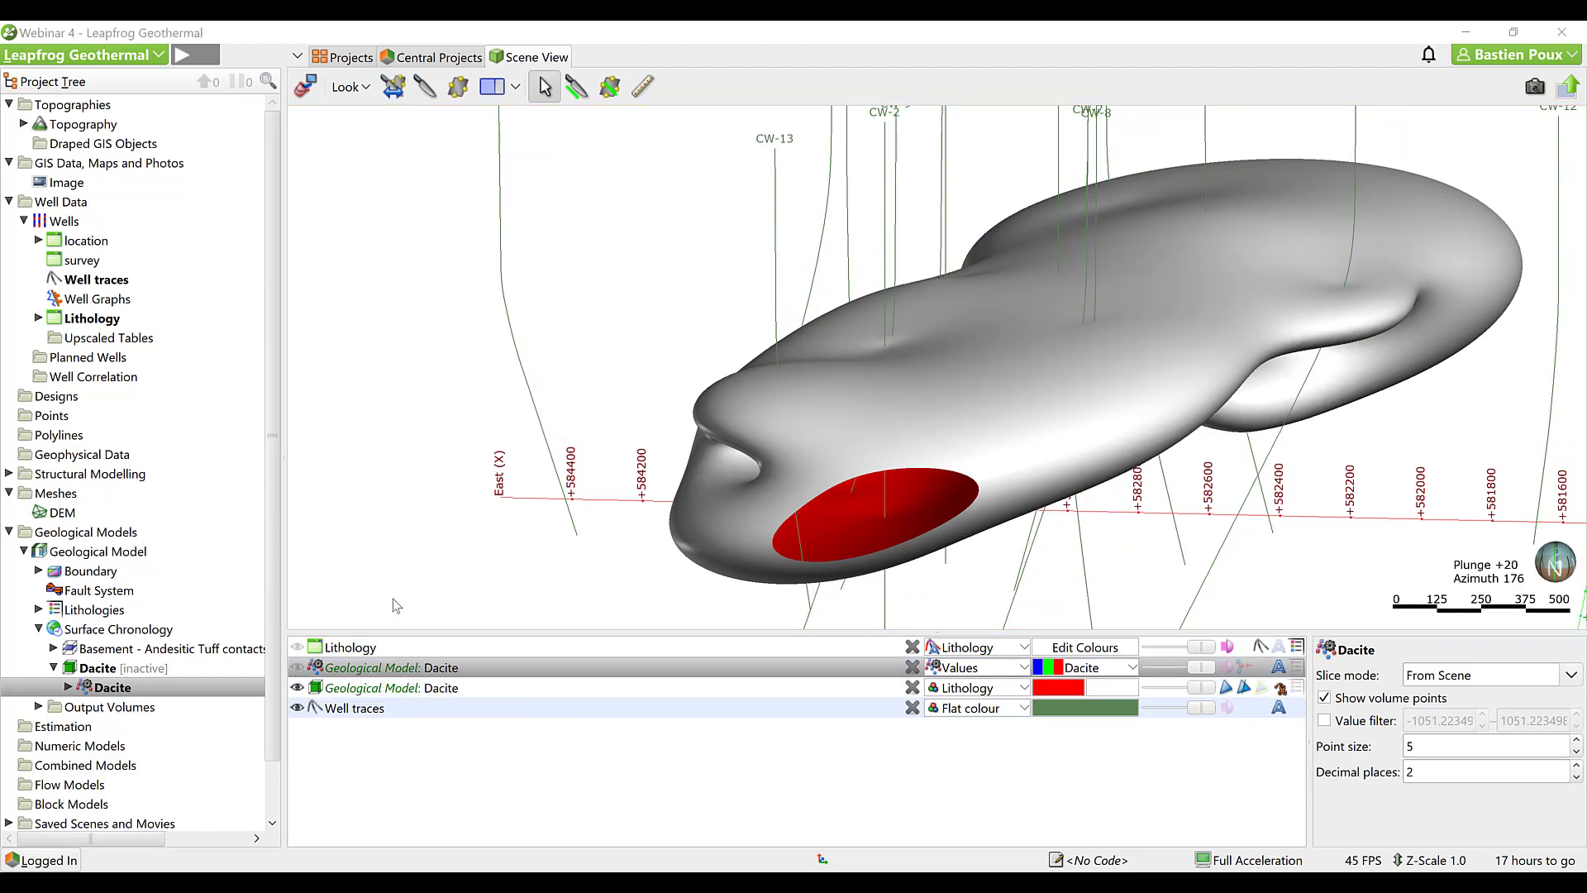
click(912, 668)
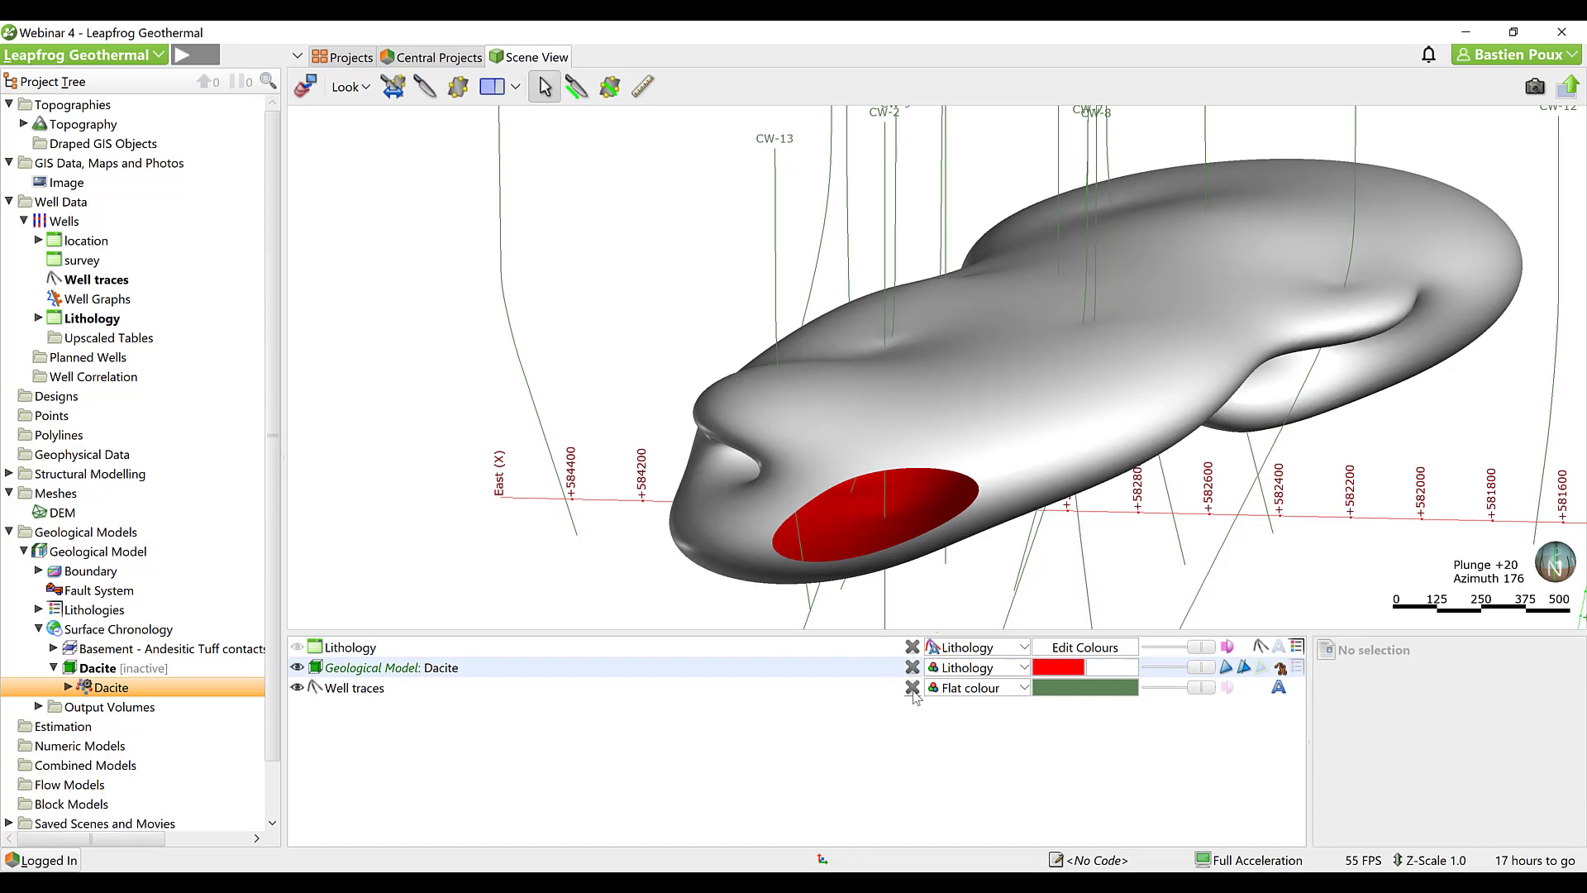
click(912, 688)
scroll(815, 493, down, 4)
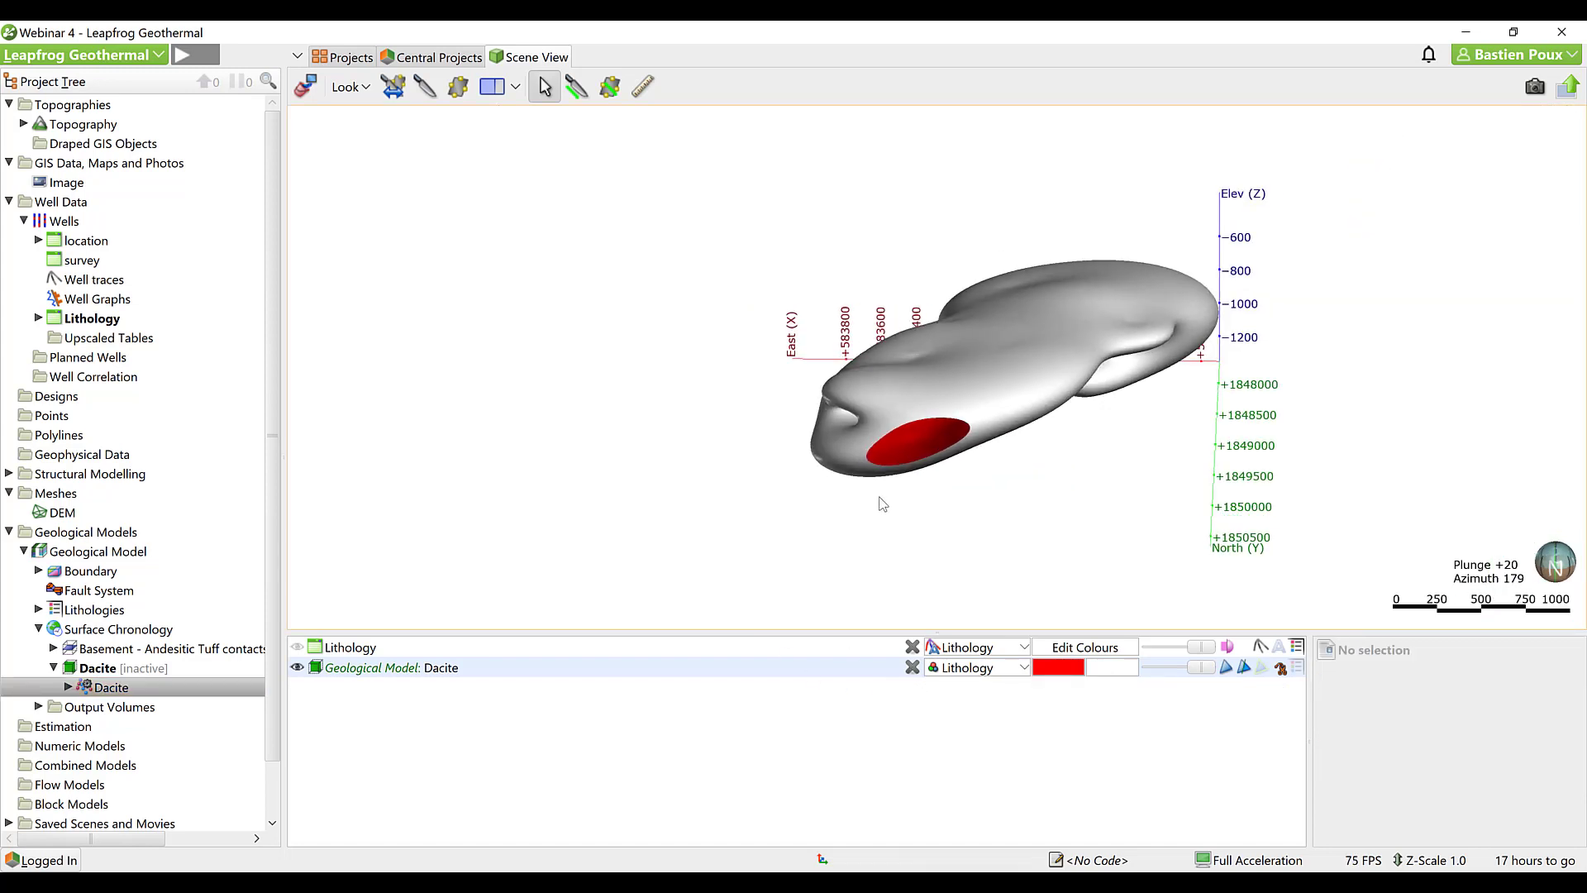
drag(883, 504, 931, 505)
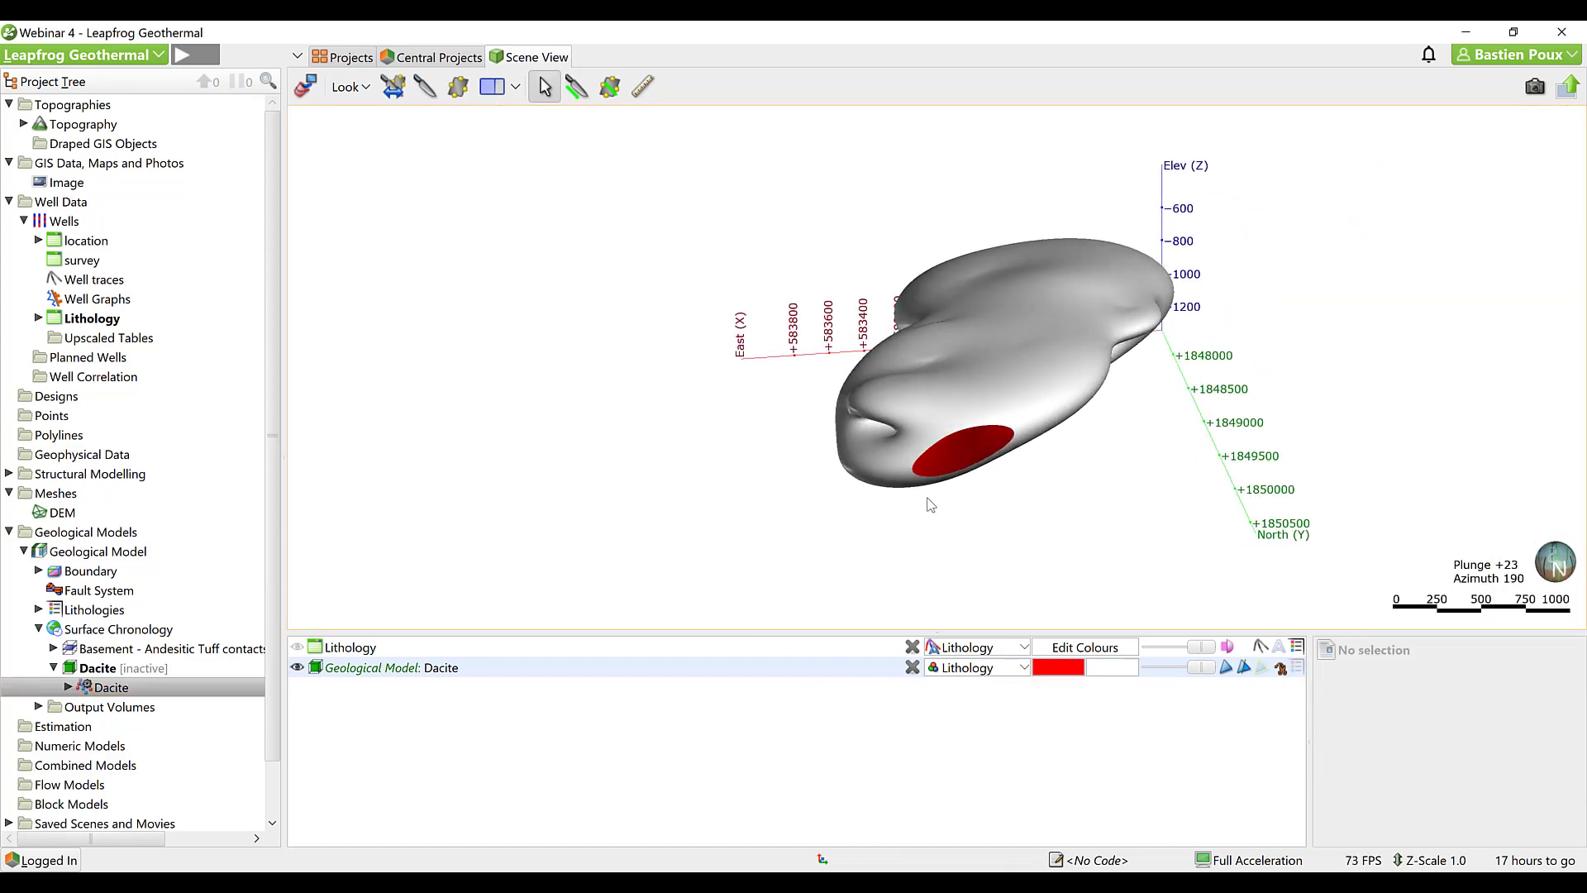
Start editing the Dacite intrusion surface with a new polyline, and show the well lithology intervals around the volume.
right_click(98, 669)
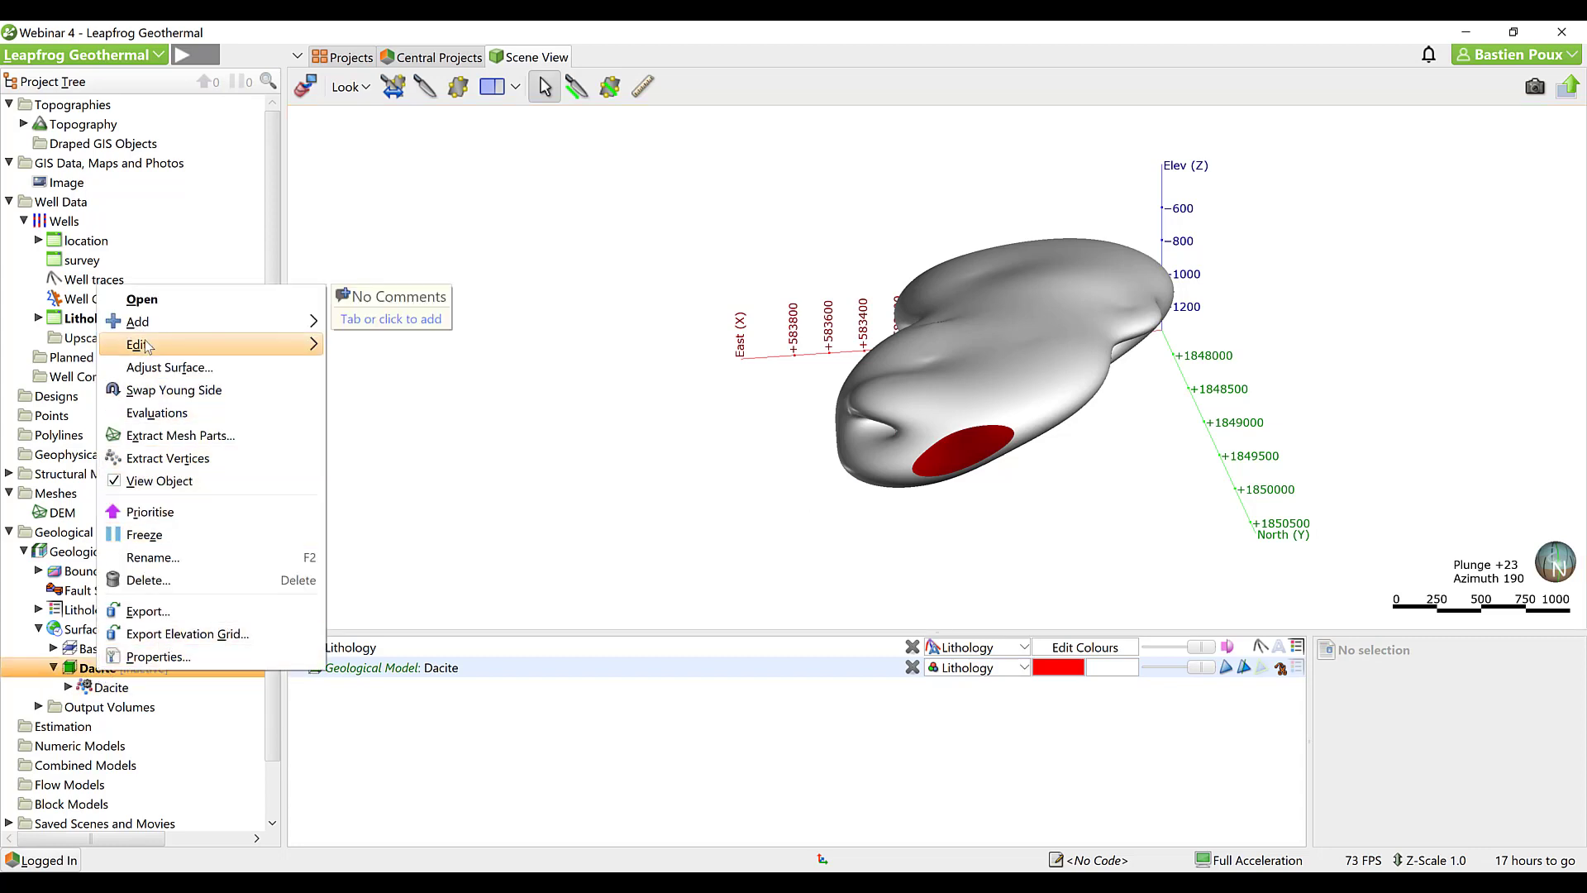
mouse_move(151, 330)
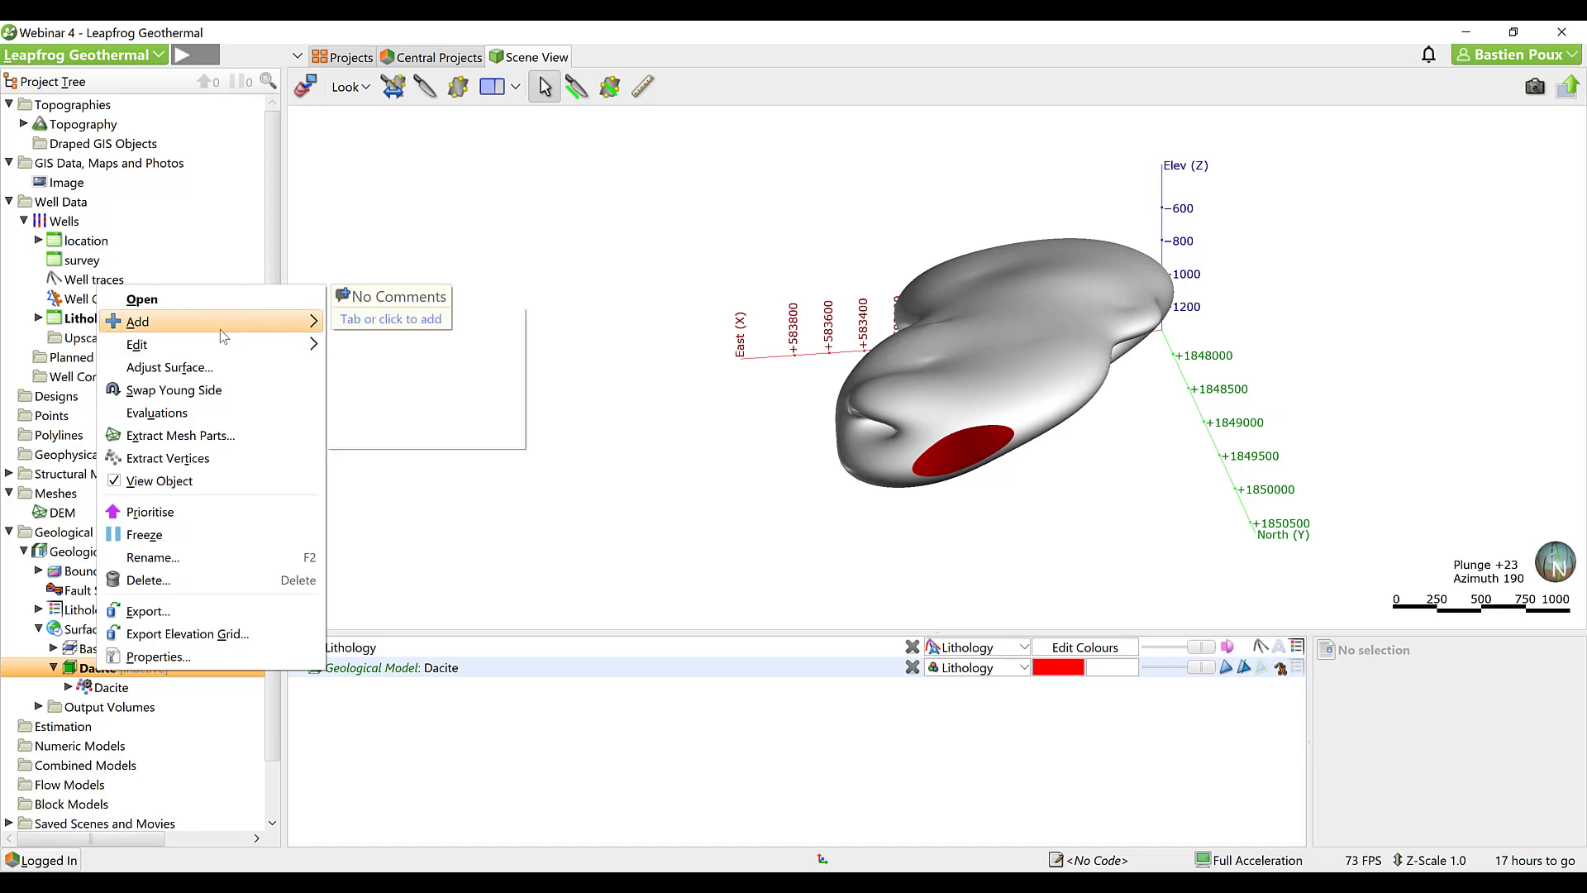
mouse_move(213, 347)
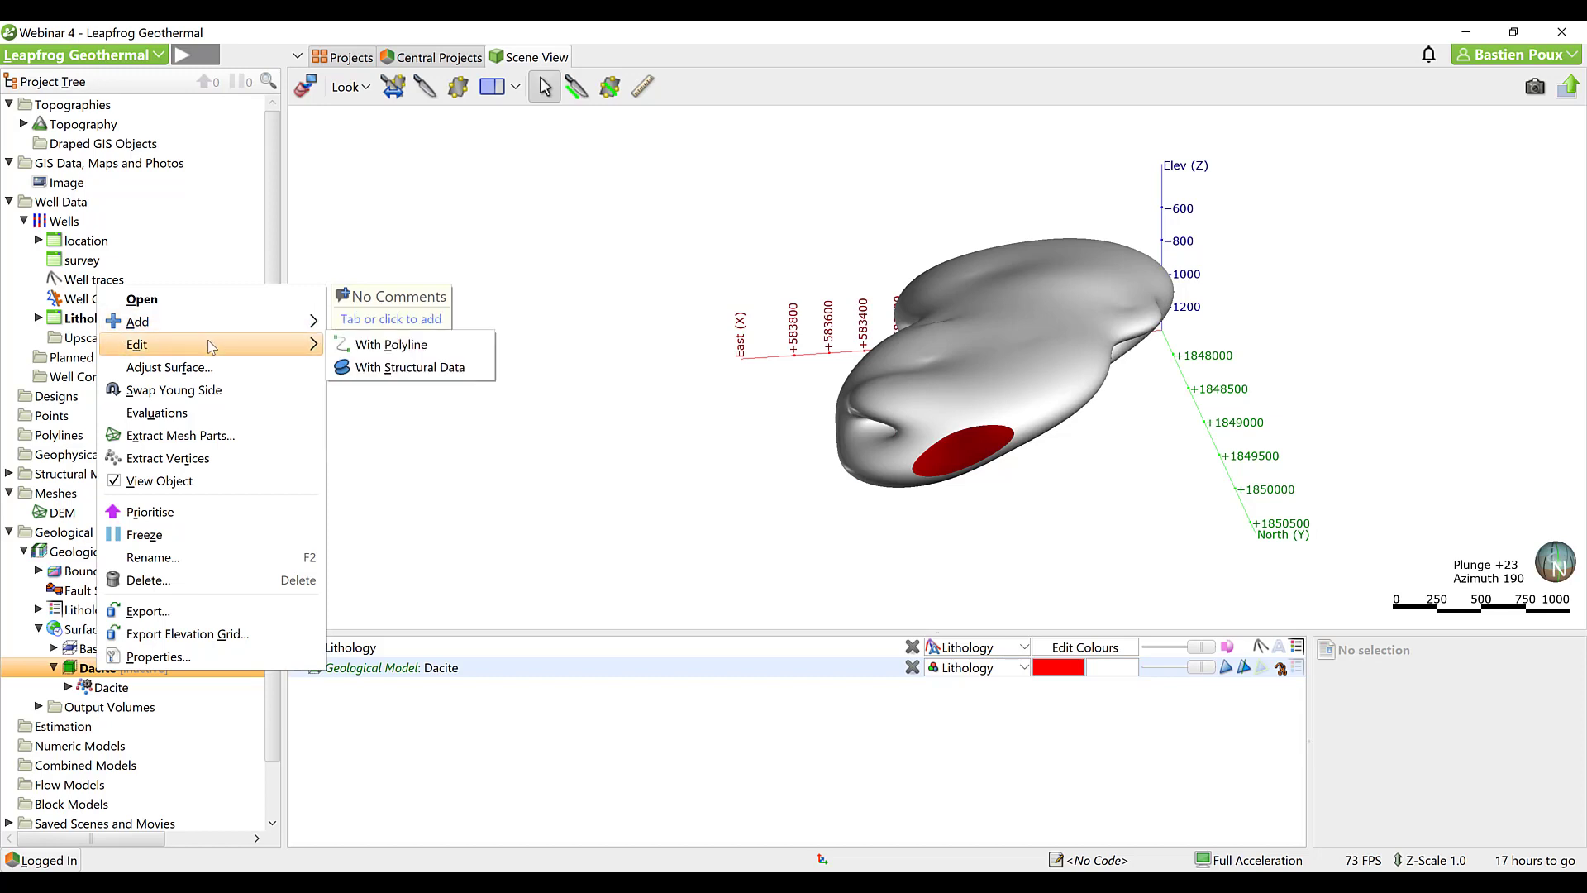
click(391, 345)
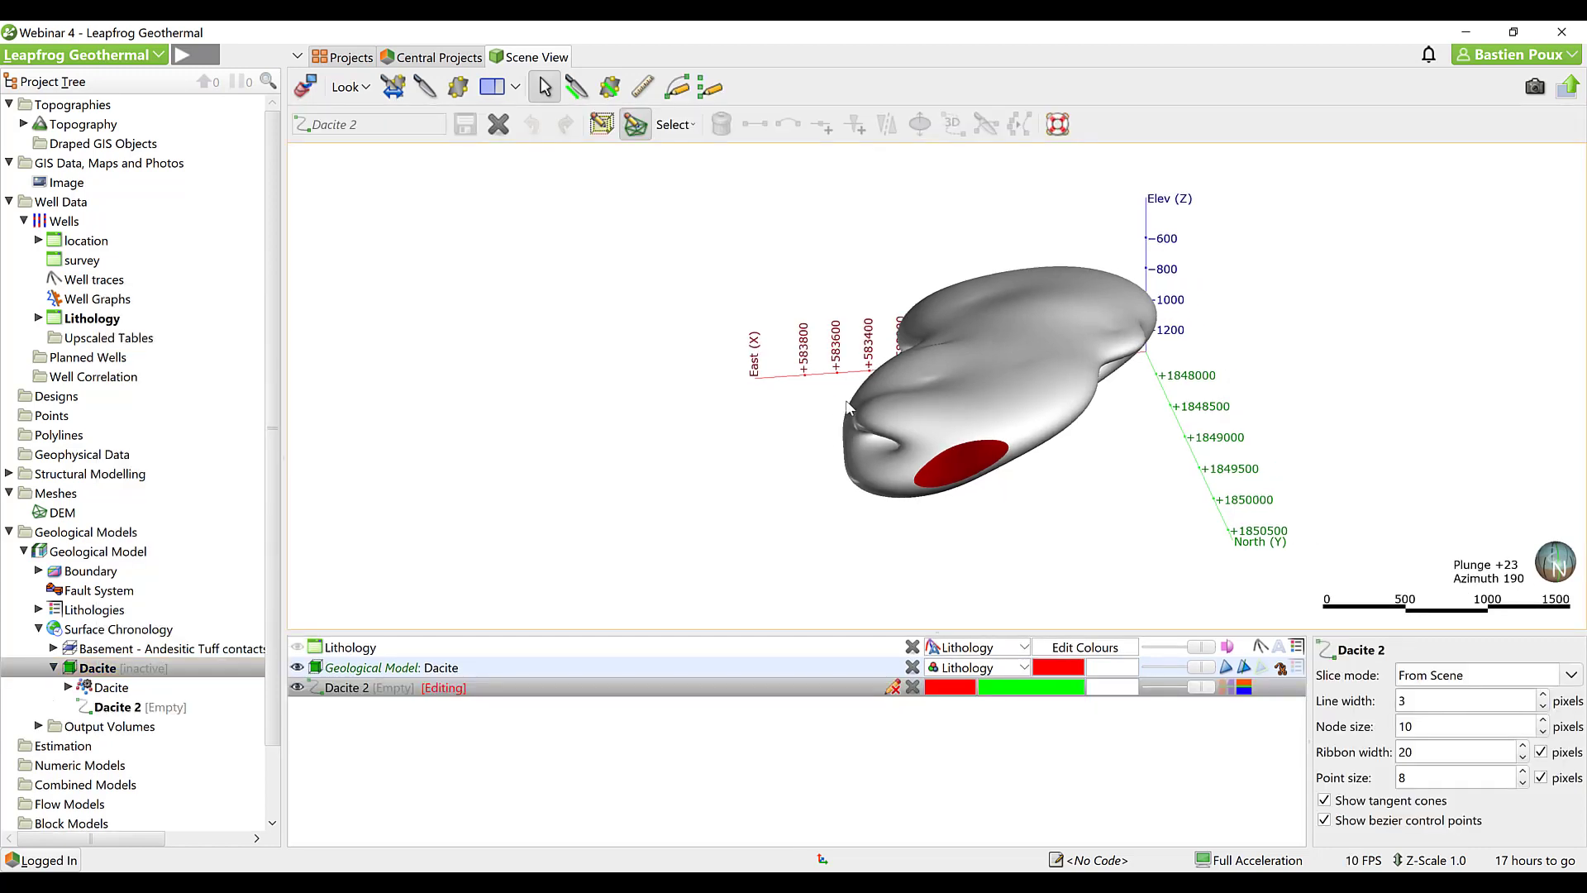
right_drag(875, 395, 795, 400)
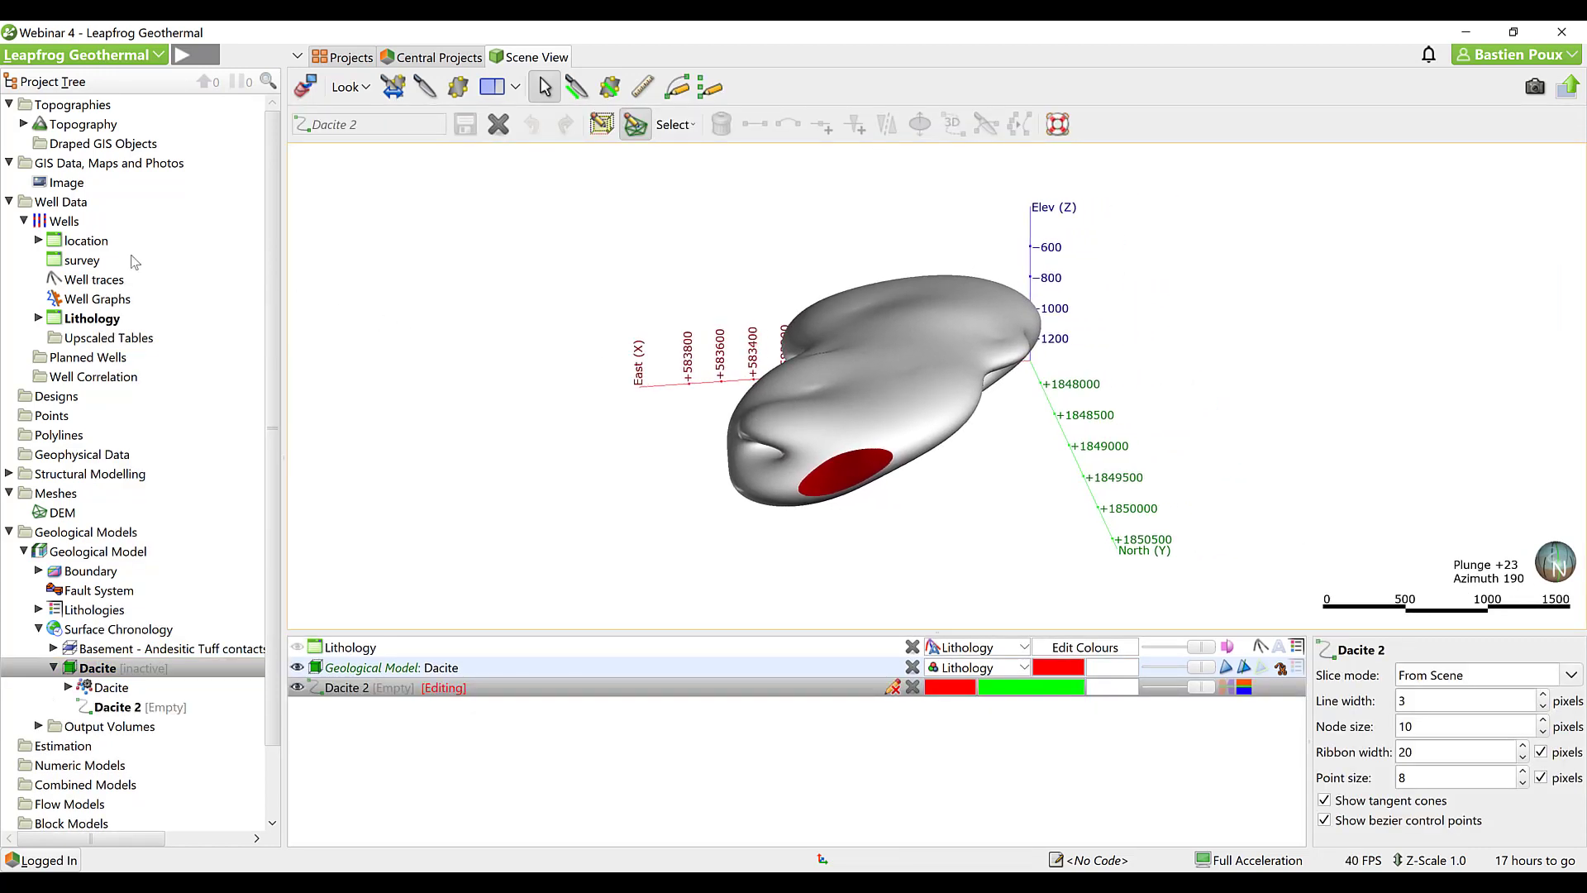
click(297, 648)
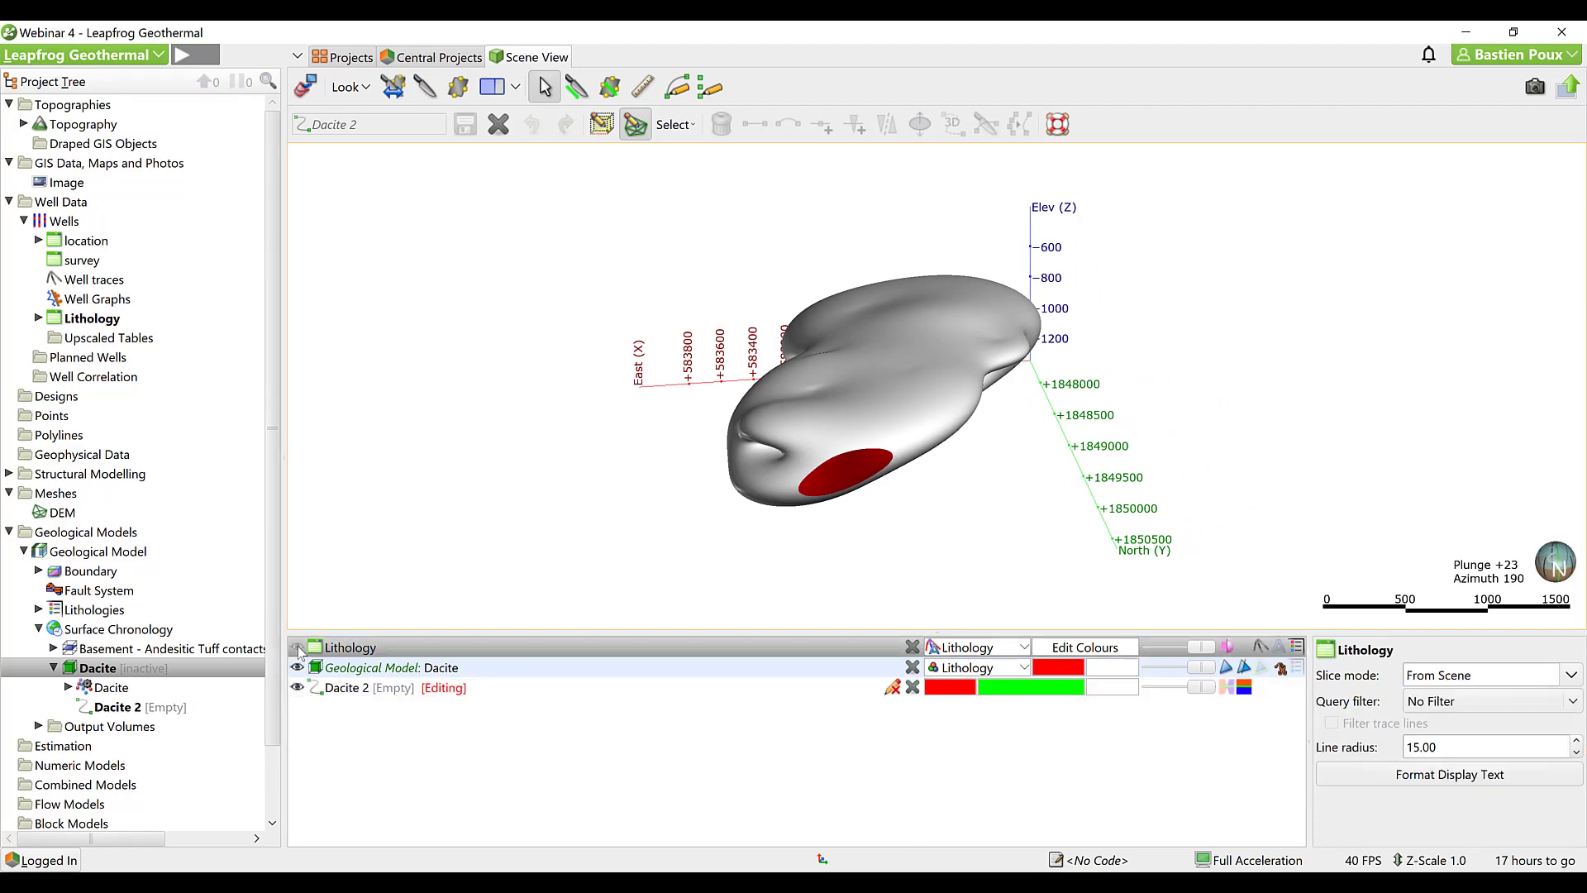
drag(860, 446, 940, 465)
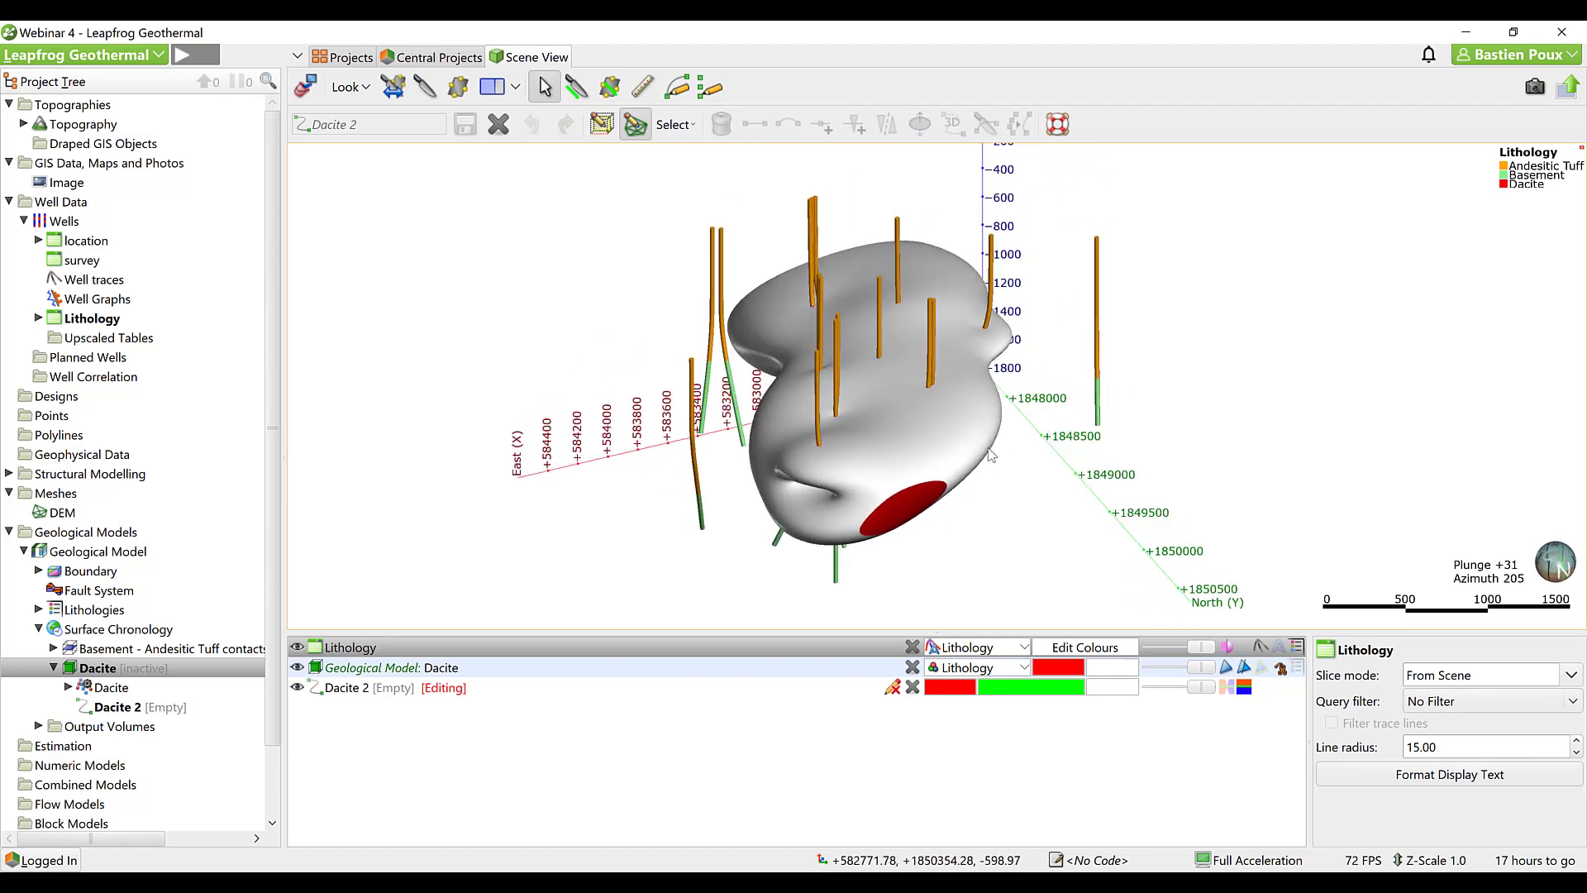
drag(1014, 422, 862, 419)
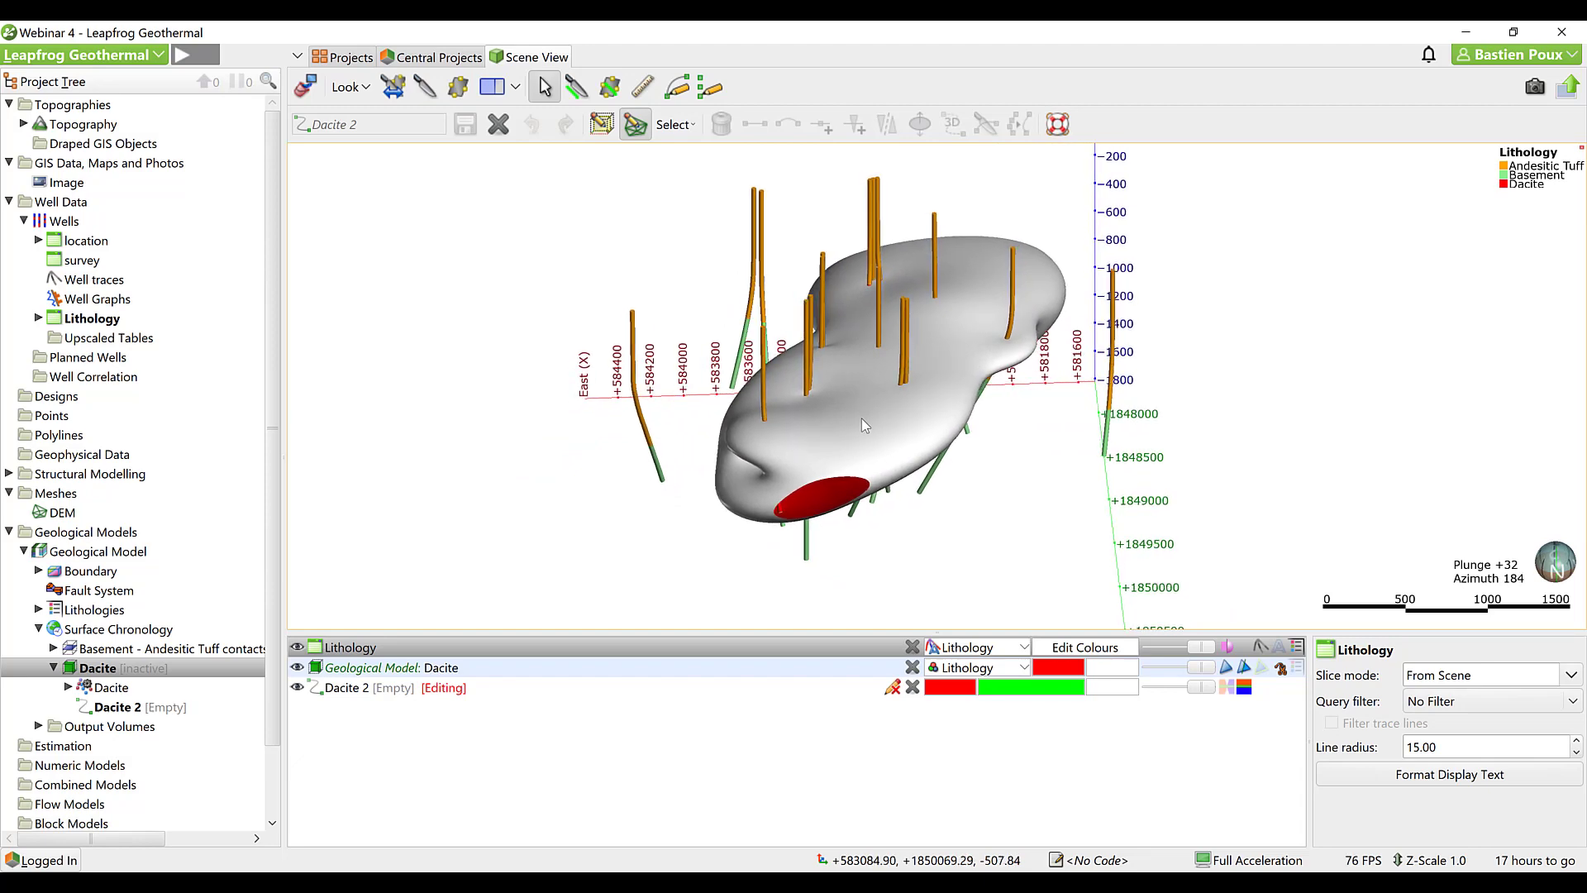
Look straight down and draw a slice diagonally across the northern part of the Dacite intrusion.
key(d)
middle_drag(951, 449, 840, 357)
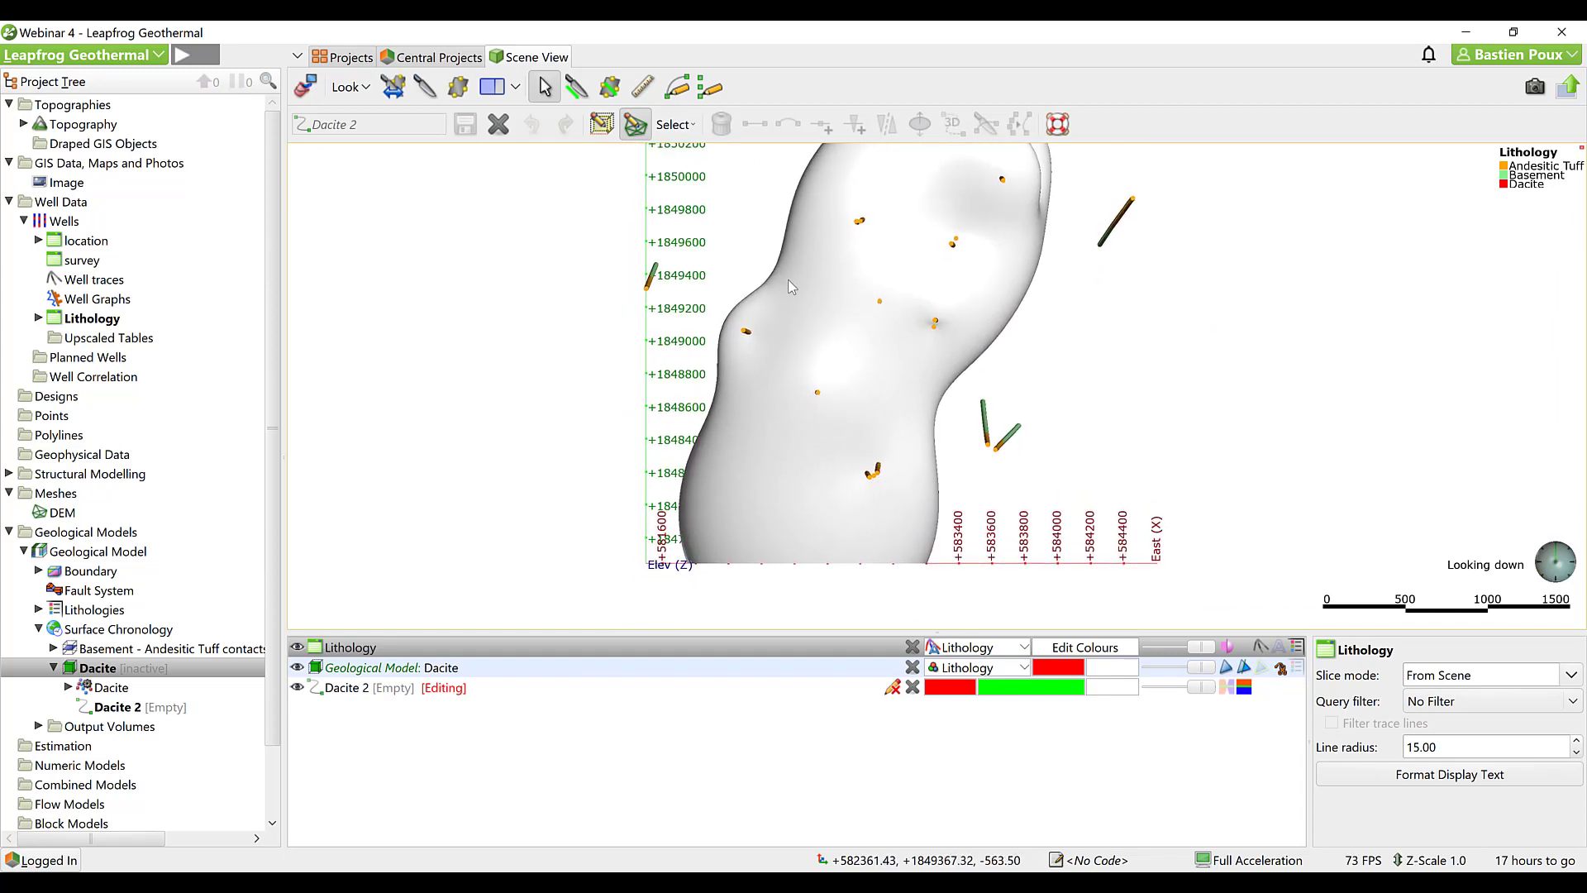
click(577, 89)
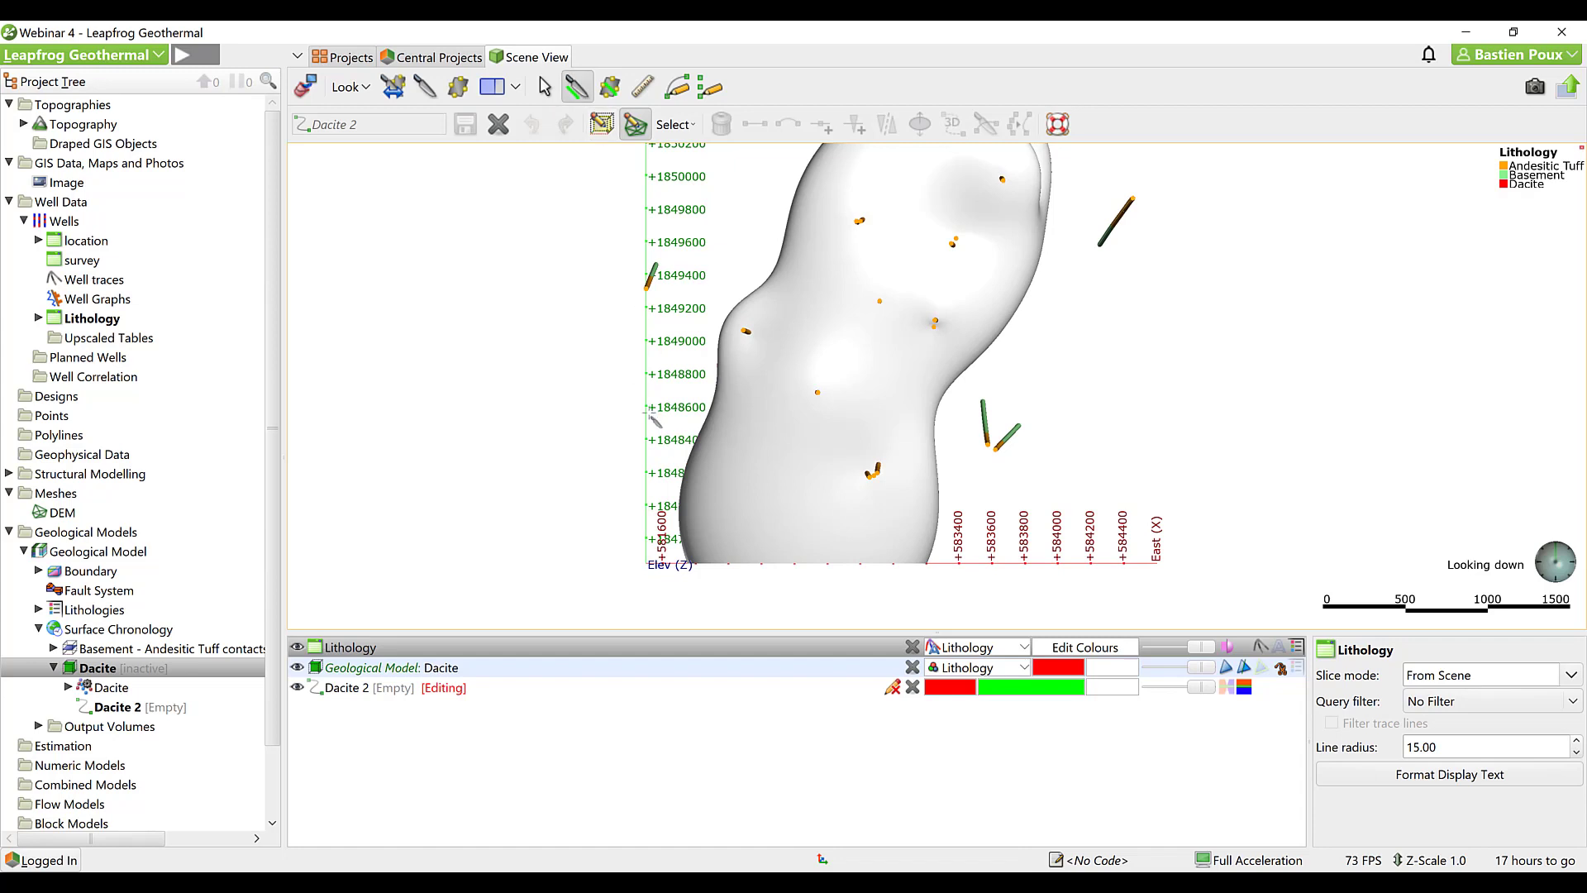
key(d)
drag(668, 248, 1085, 478)
click(949, 647)
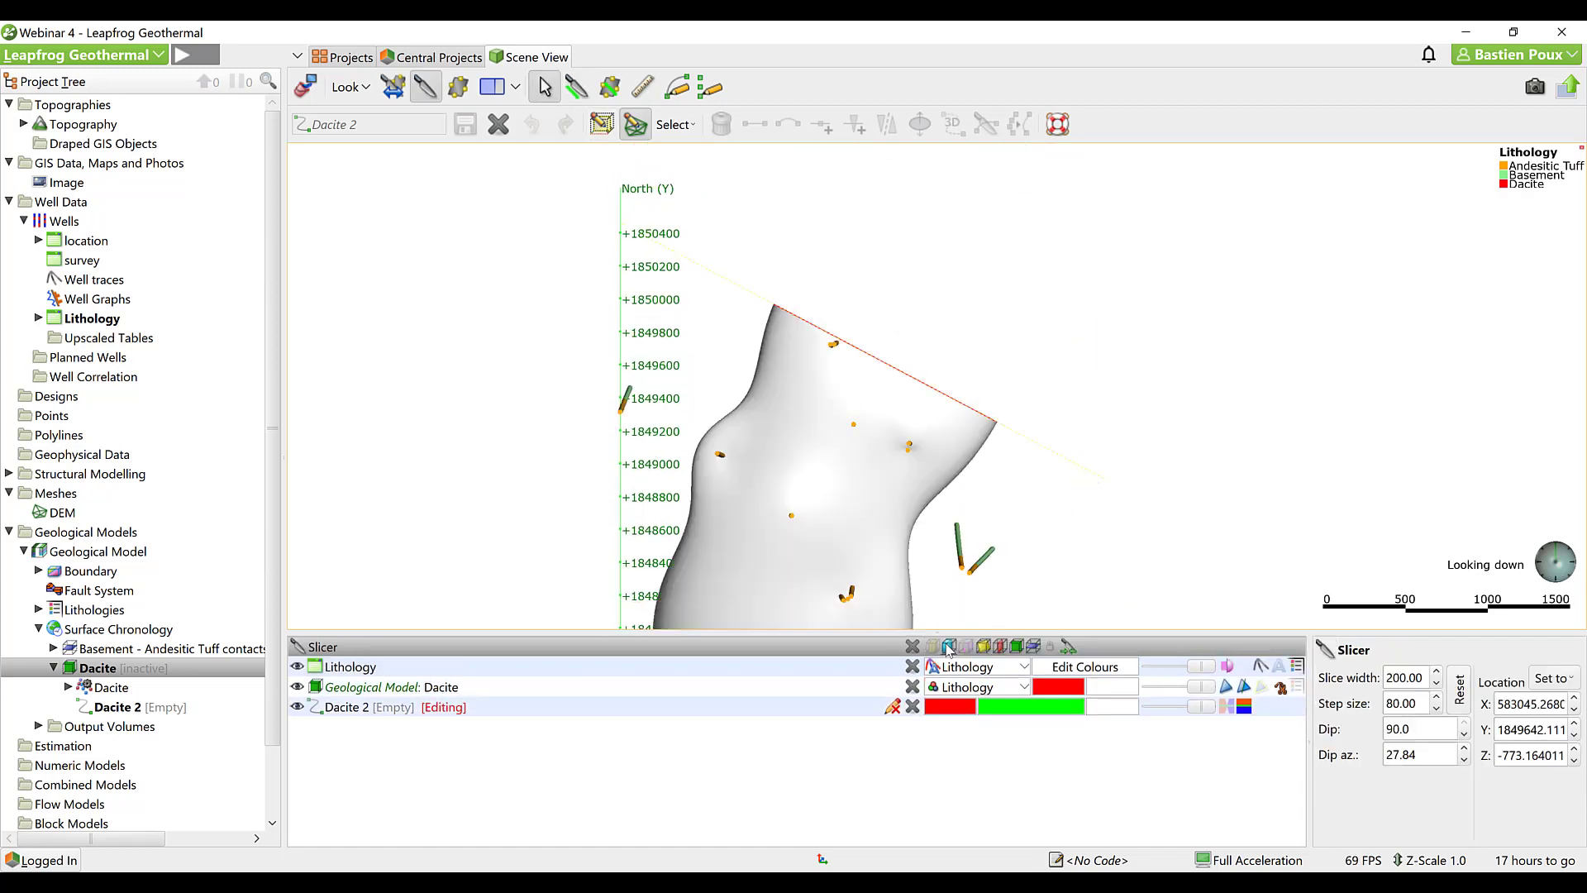
Move the slice plane north along the intrusion, and view the cut section horizontally with the well intervals.
drag(1044, 540, 1077, 542)
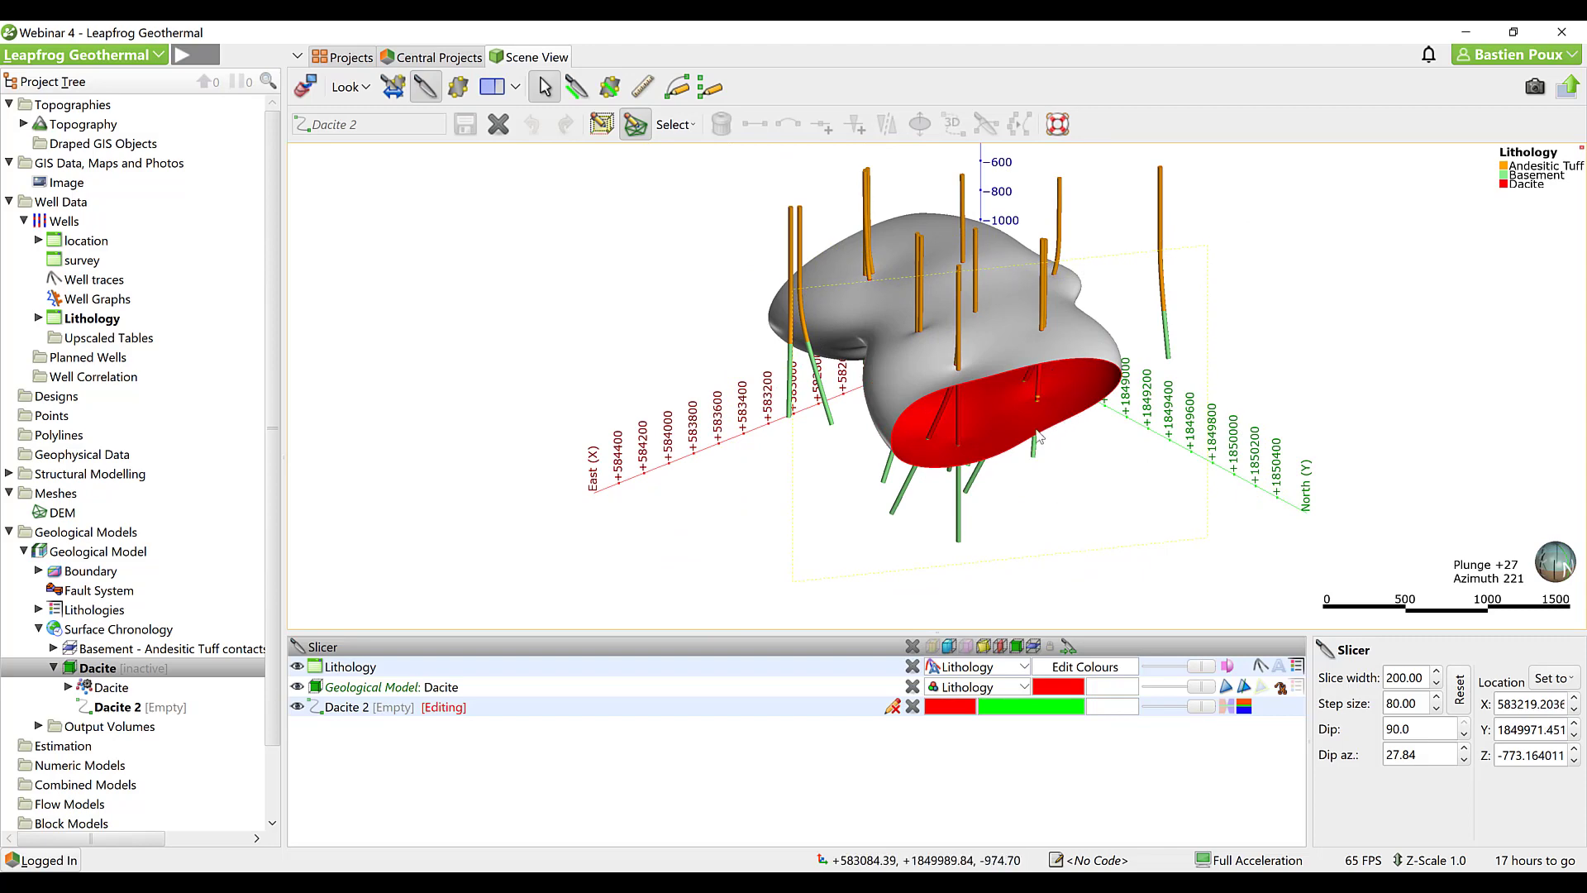
drag(1054, 495, 943, 405)
scroll(941, 403, up, 5)
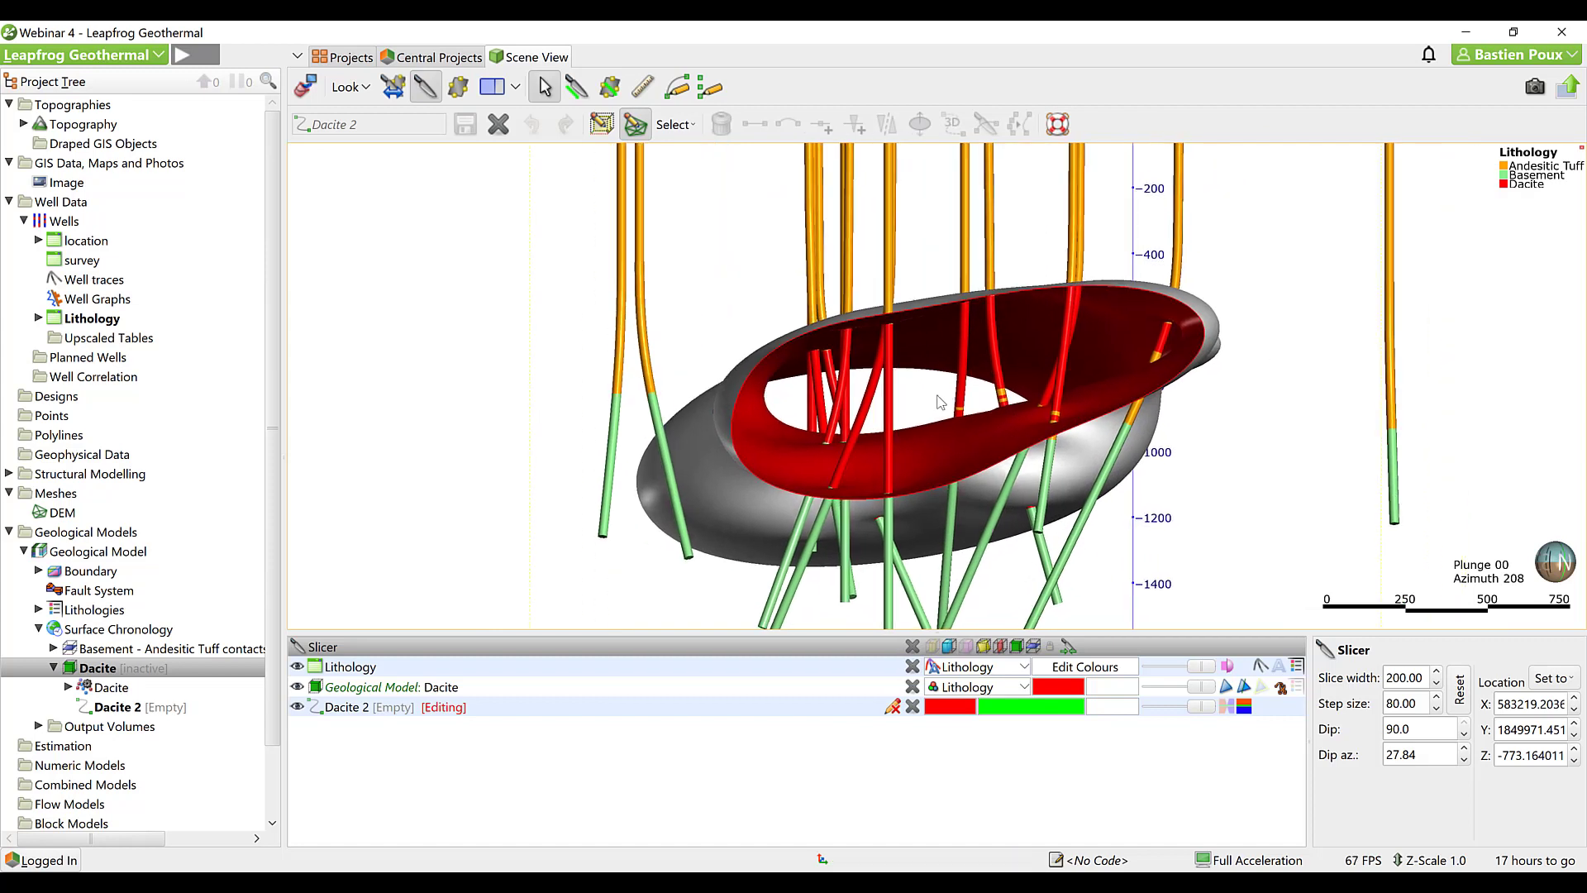
right_drag(941, 403, 784, 382)
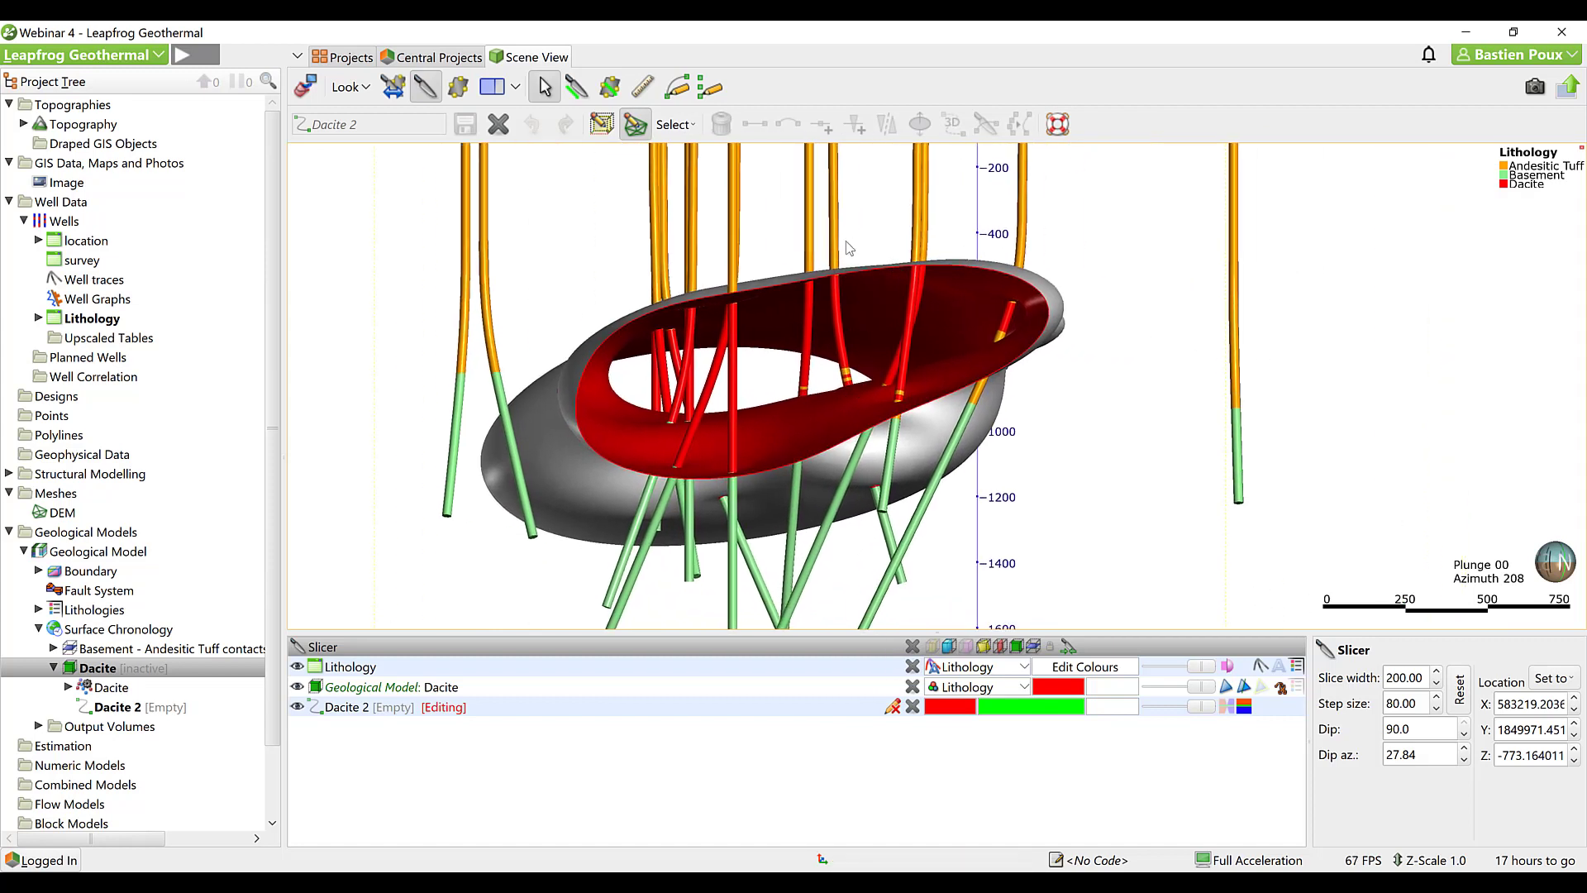
Draw a curved 2D polyline on the slicer plane, from the section's lower edge around to its upper edge, narrowing the Dacite outline.
click(678, 89)
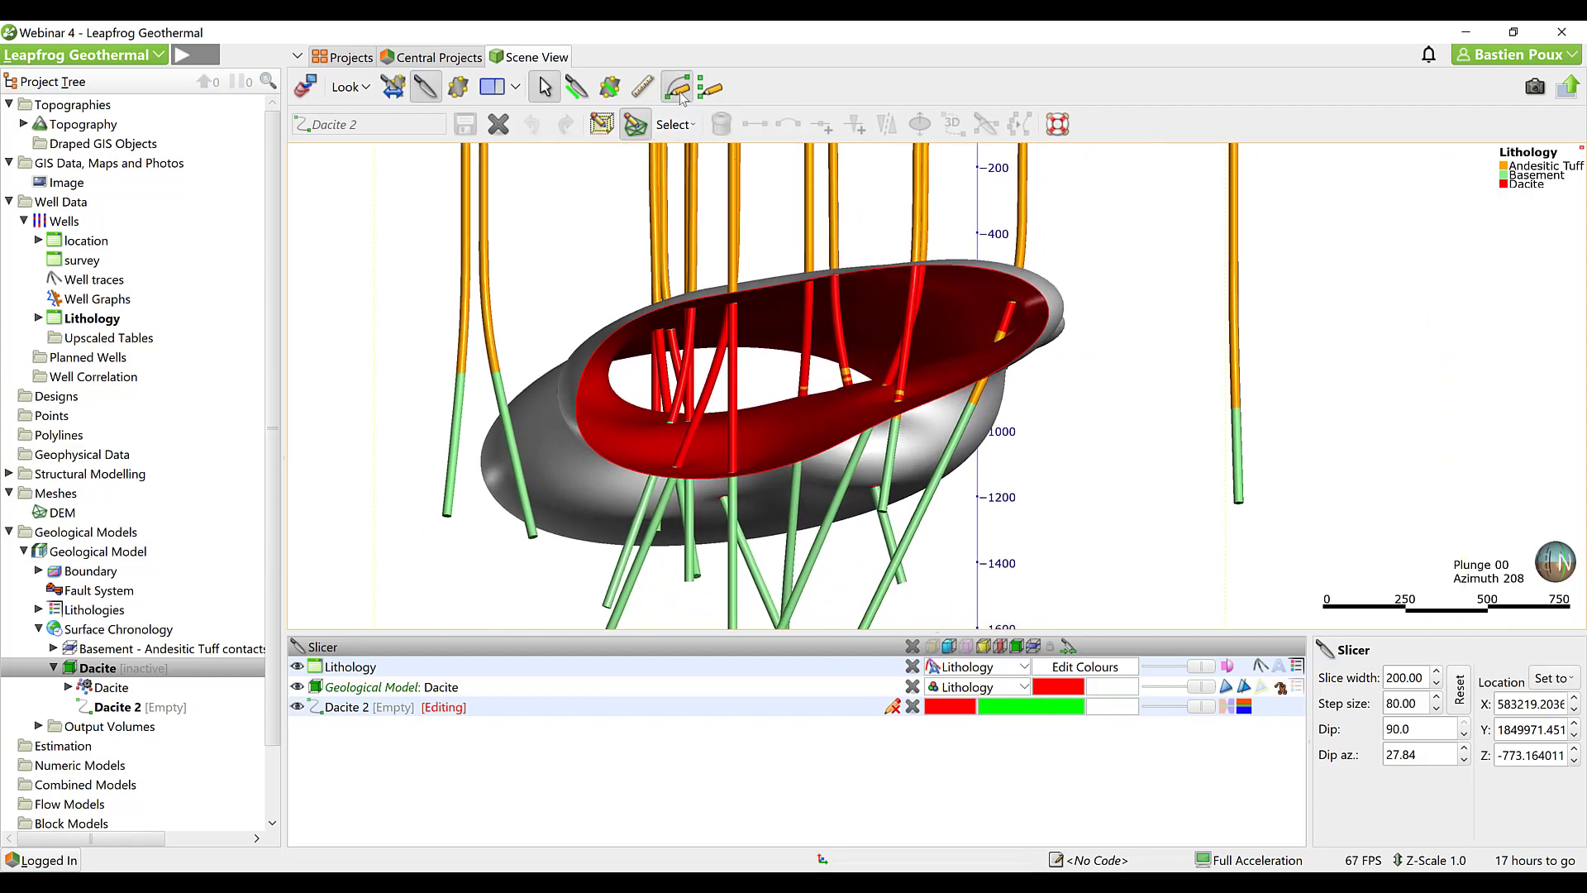
click(608, 127)
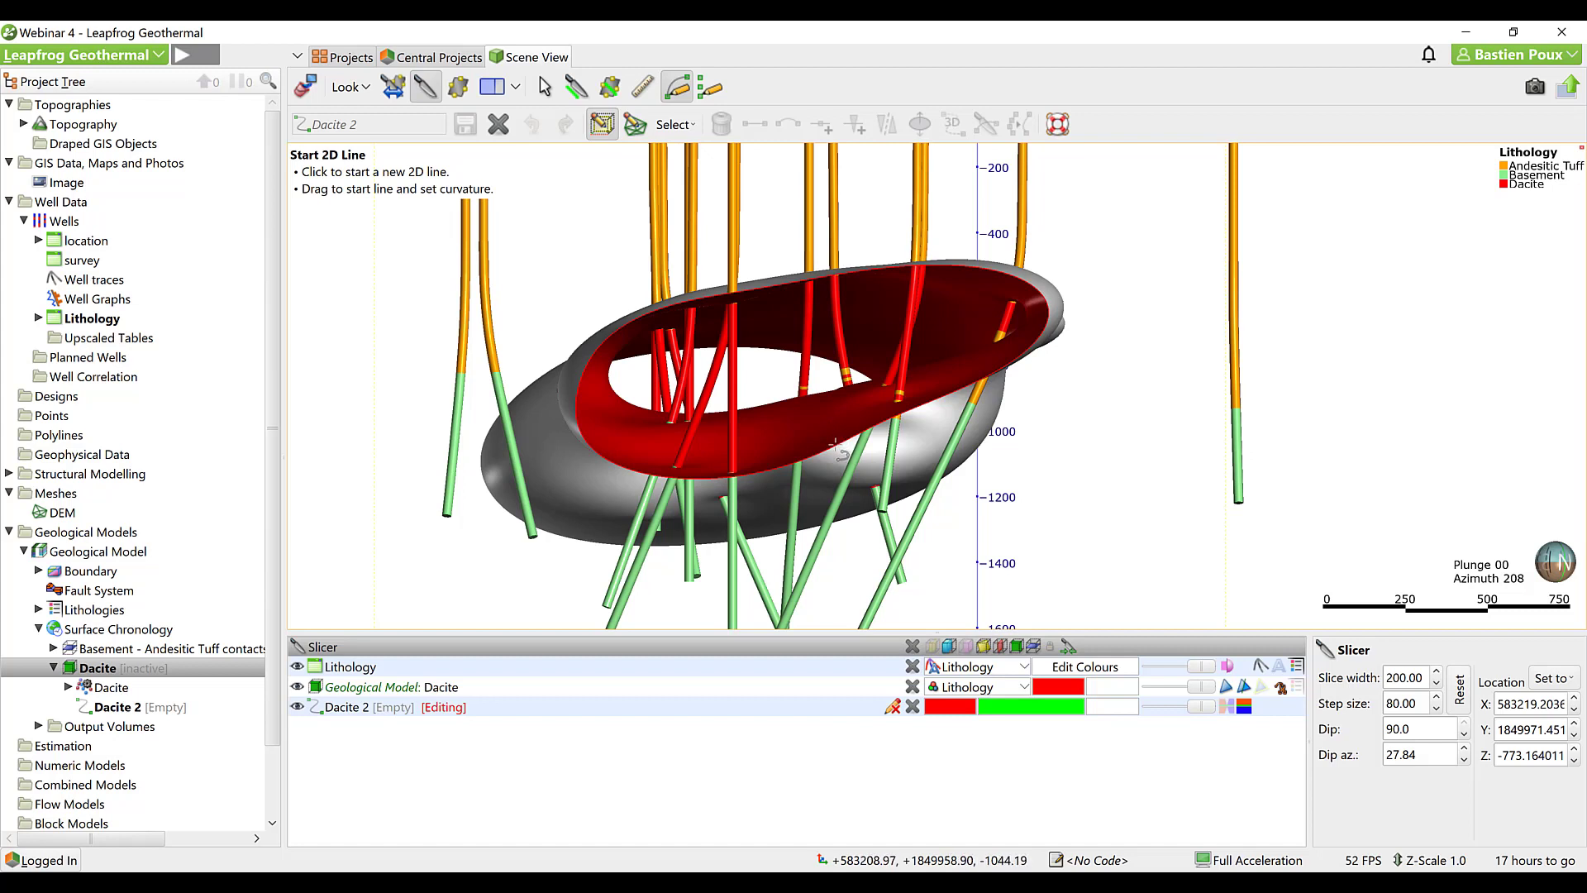
click(835, 444)
drag(926, 376, 931, 368)
drag(916, 296, 809, 281)
right_click(906, 397)
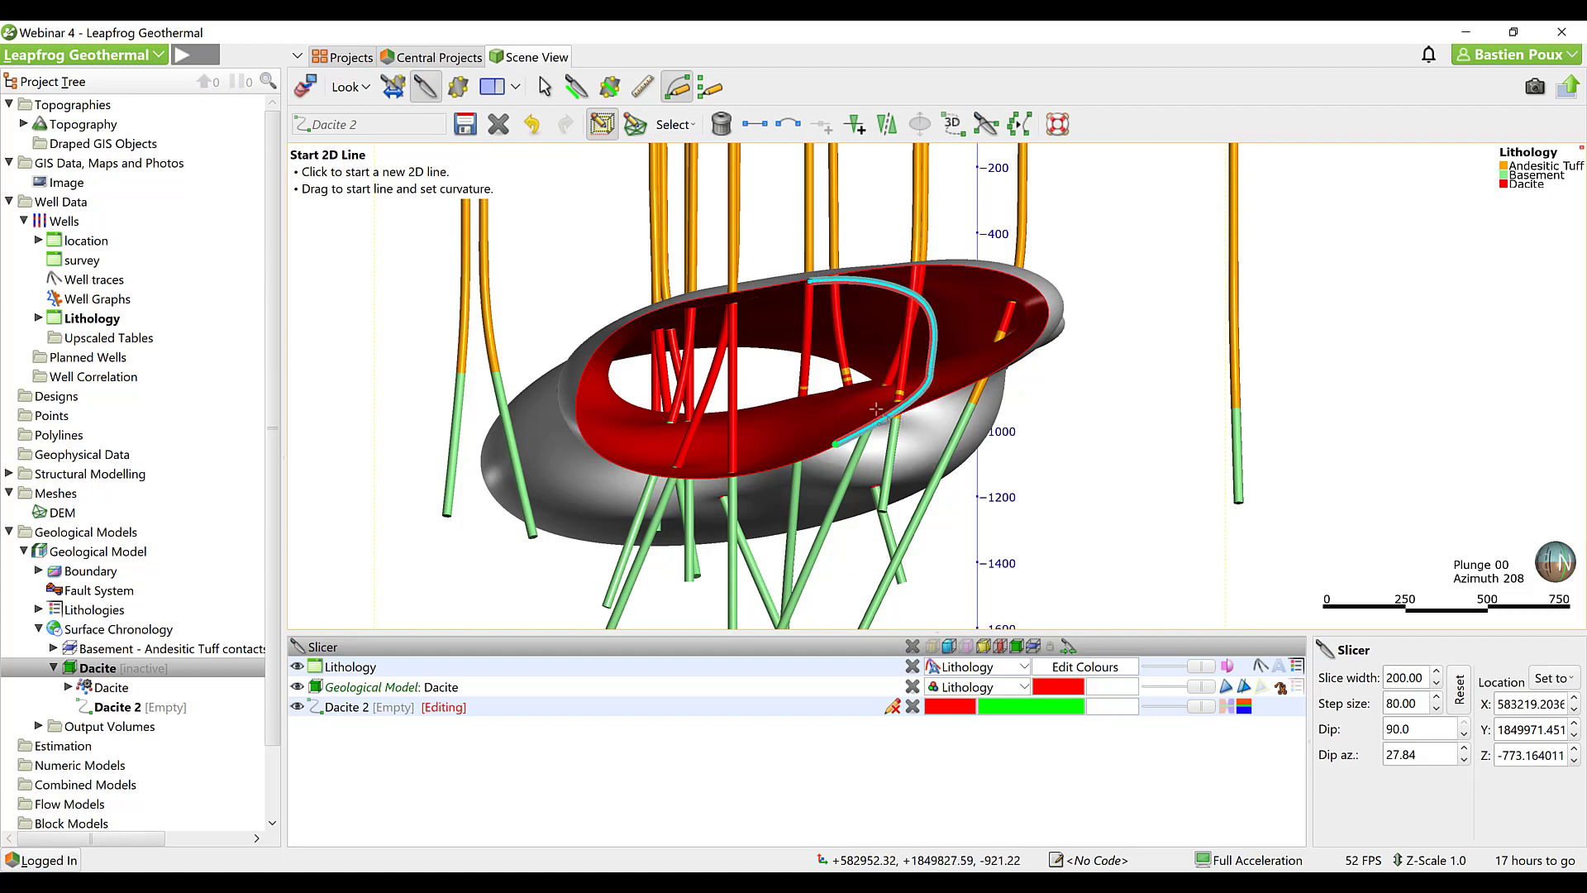
Flip the new polyline so its red Dacite side faces inward, save it, and inspect the updated Dacite surface.
click(885, 129)
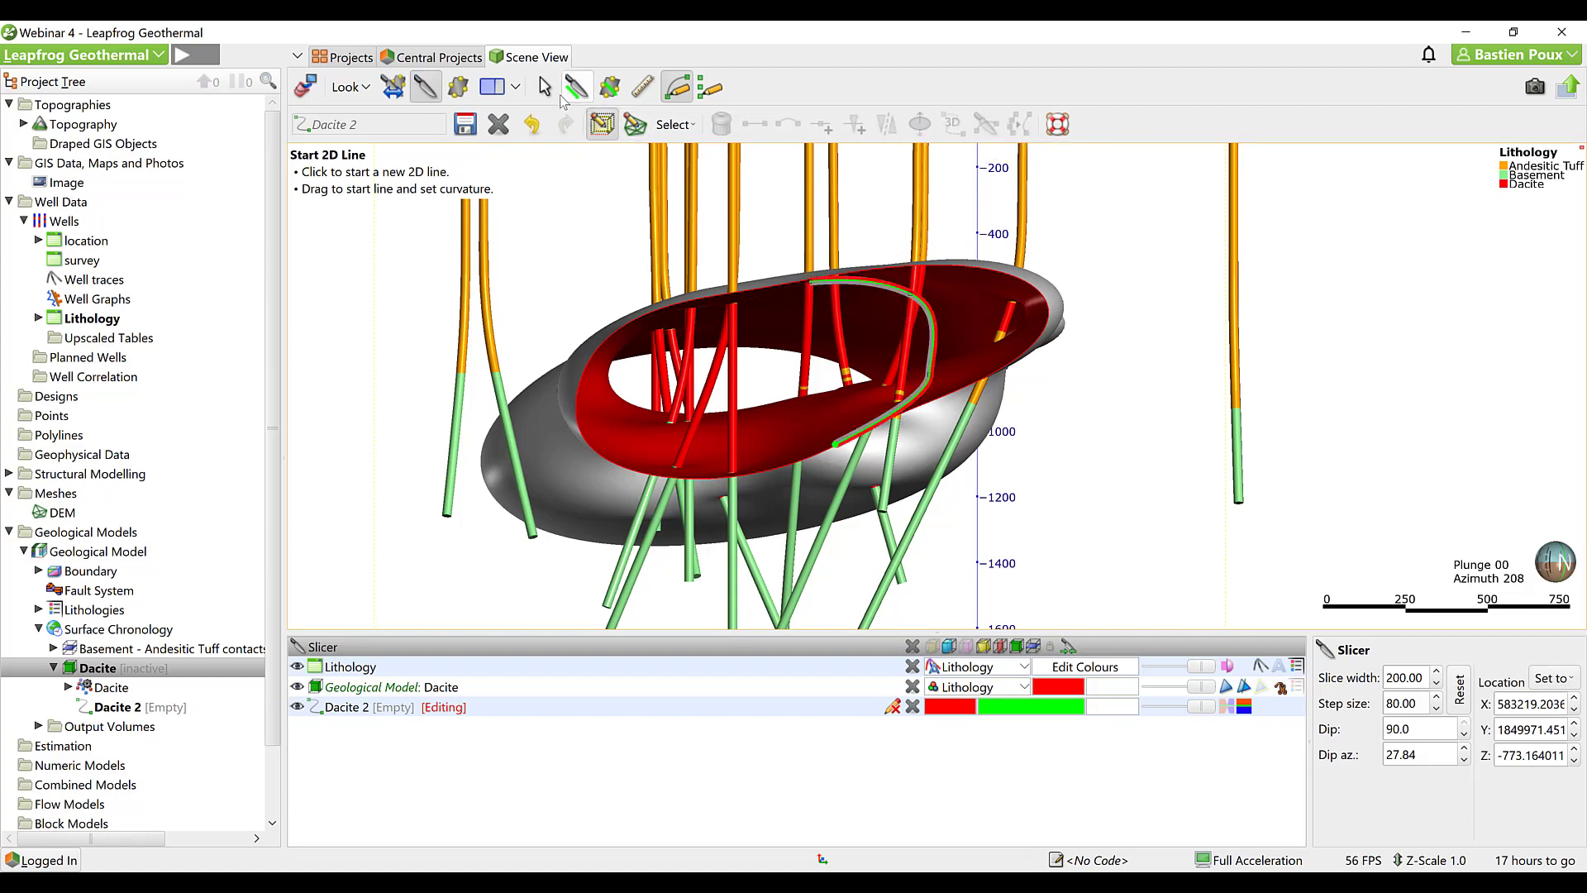
click(544, 86)
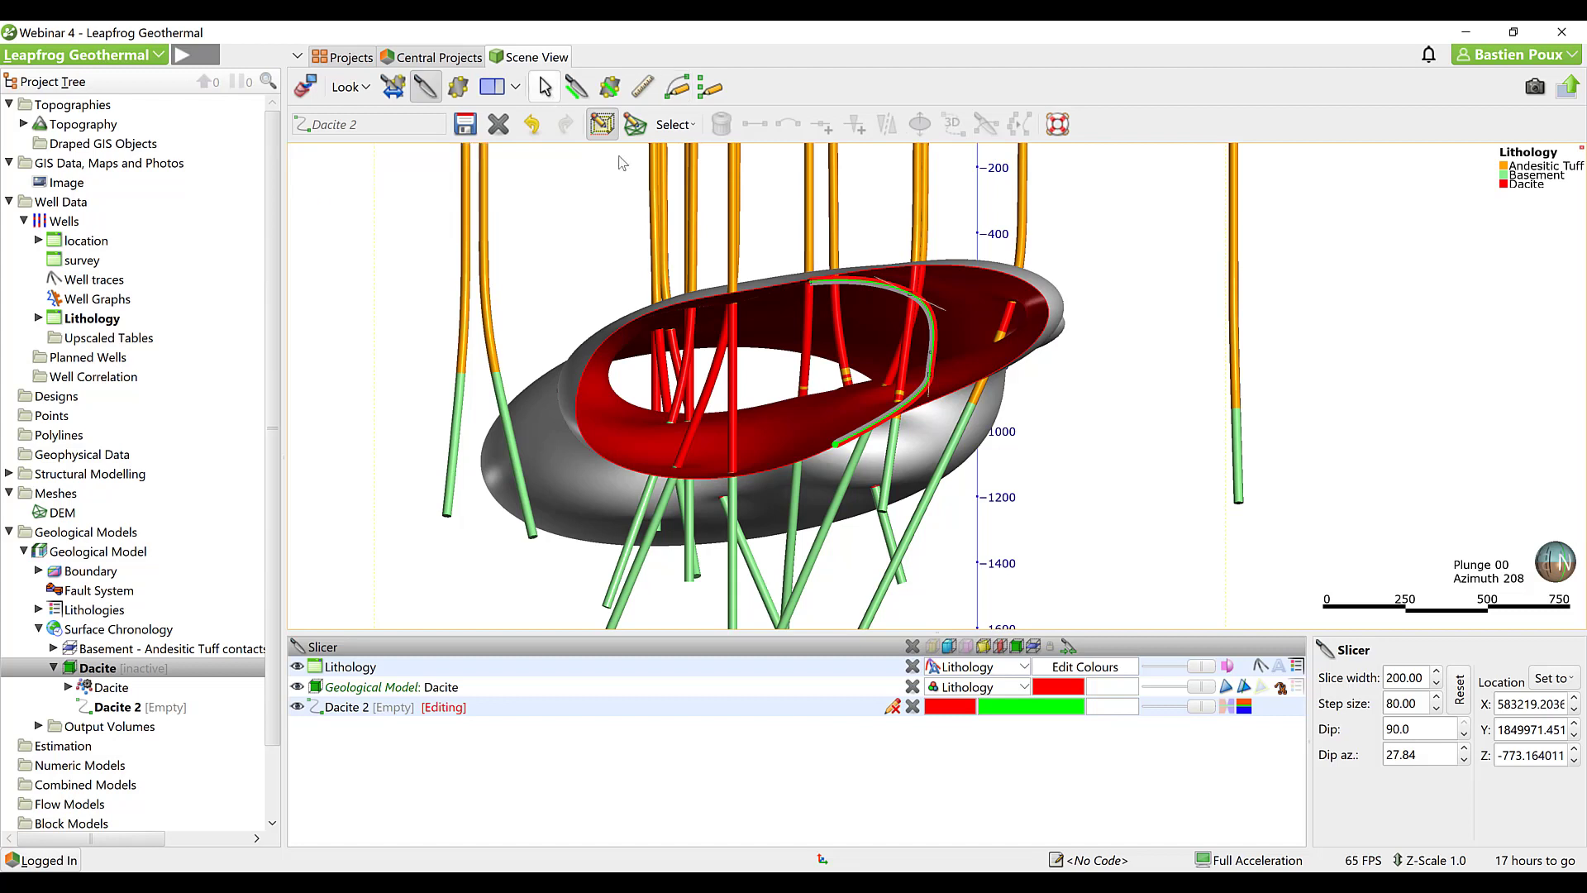
double_click(930, 309)
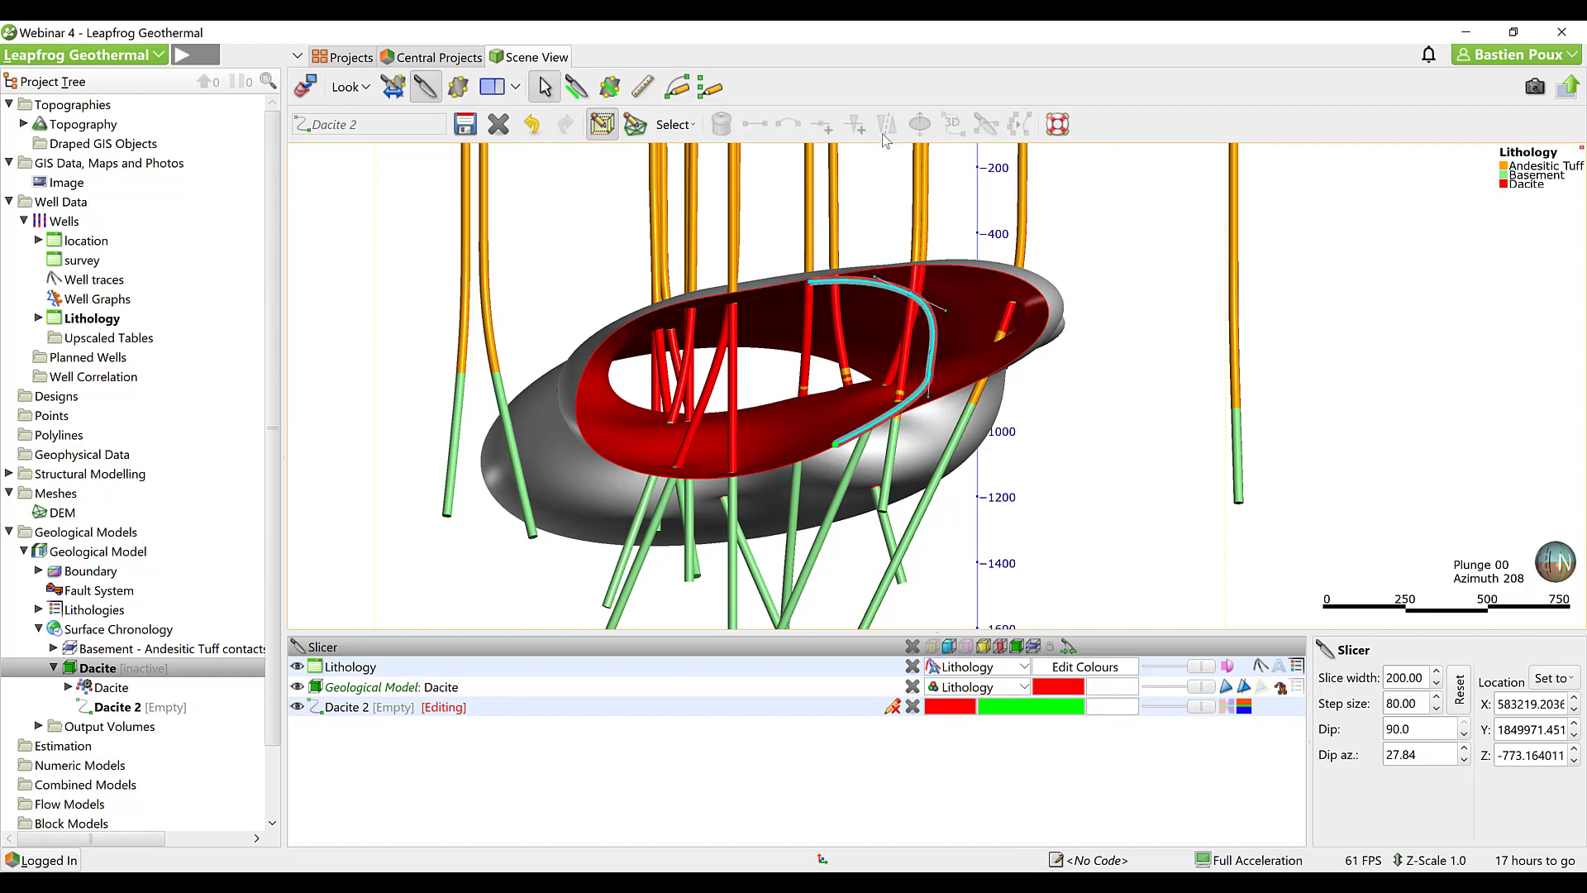
click(786, 296)
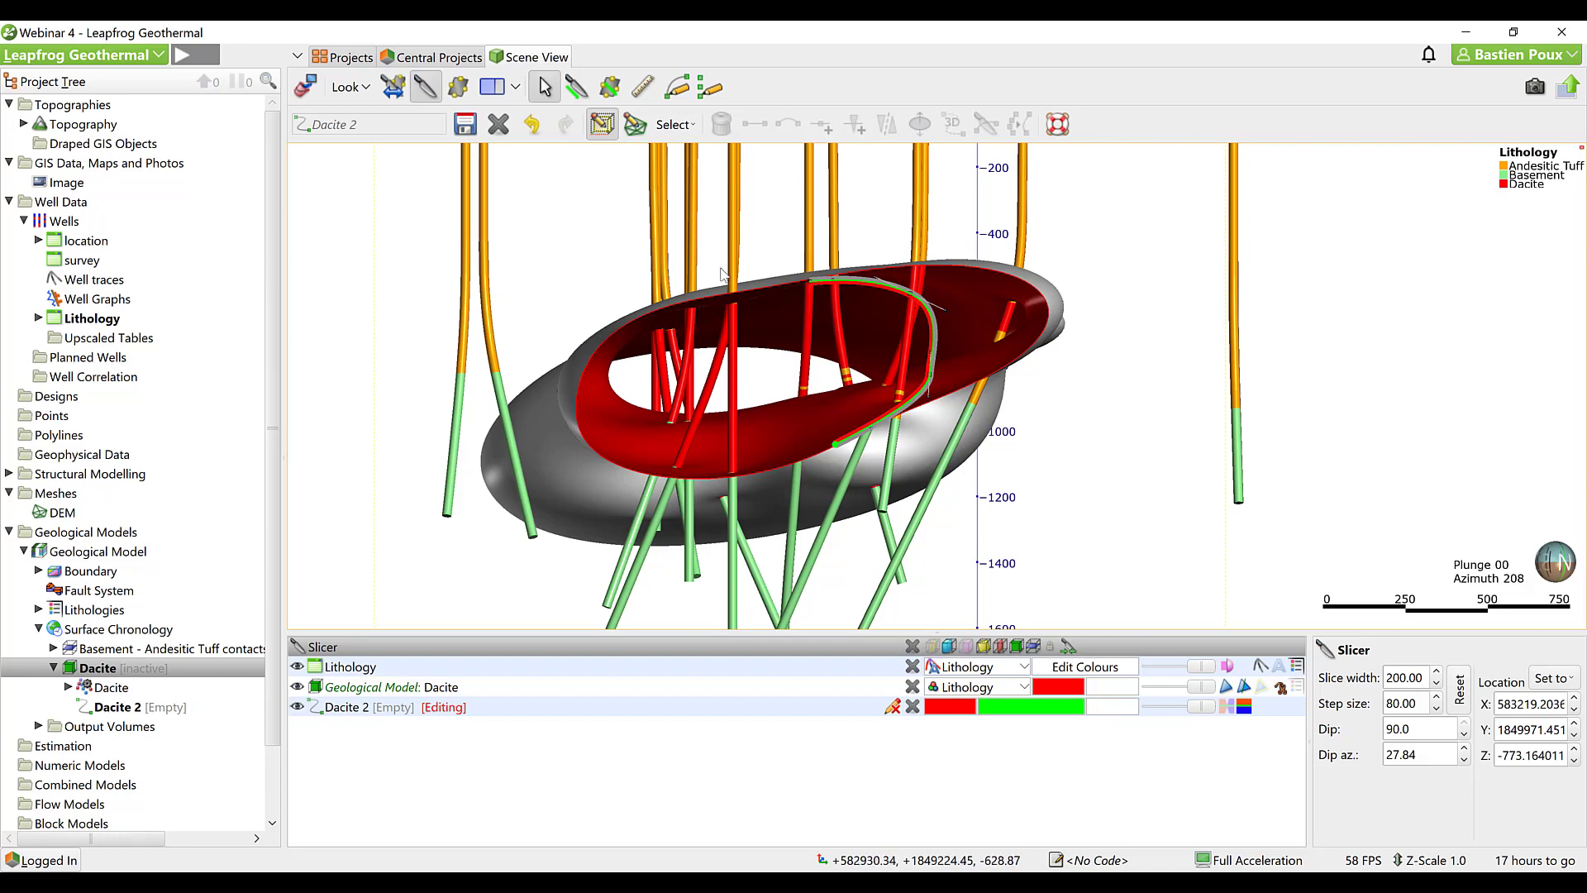
click(464, 124)
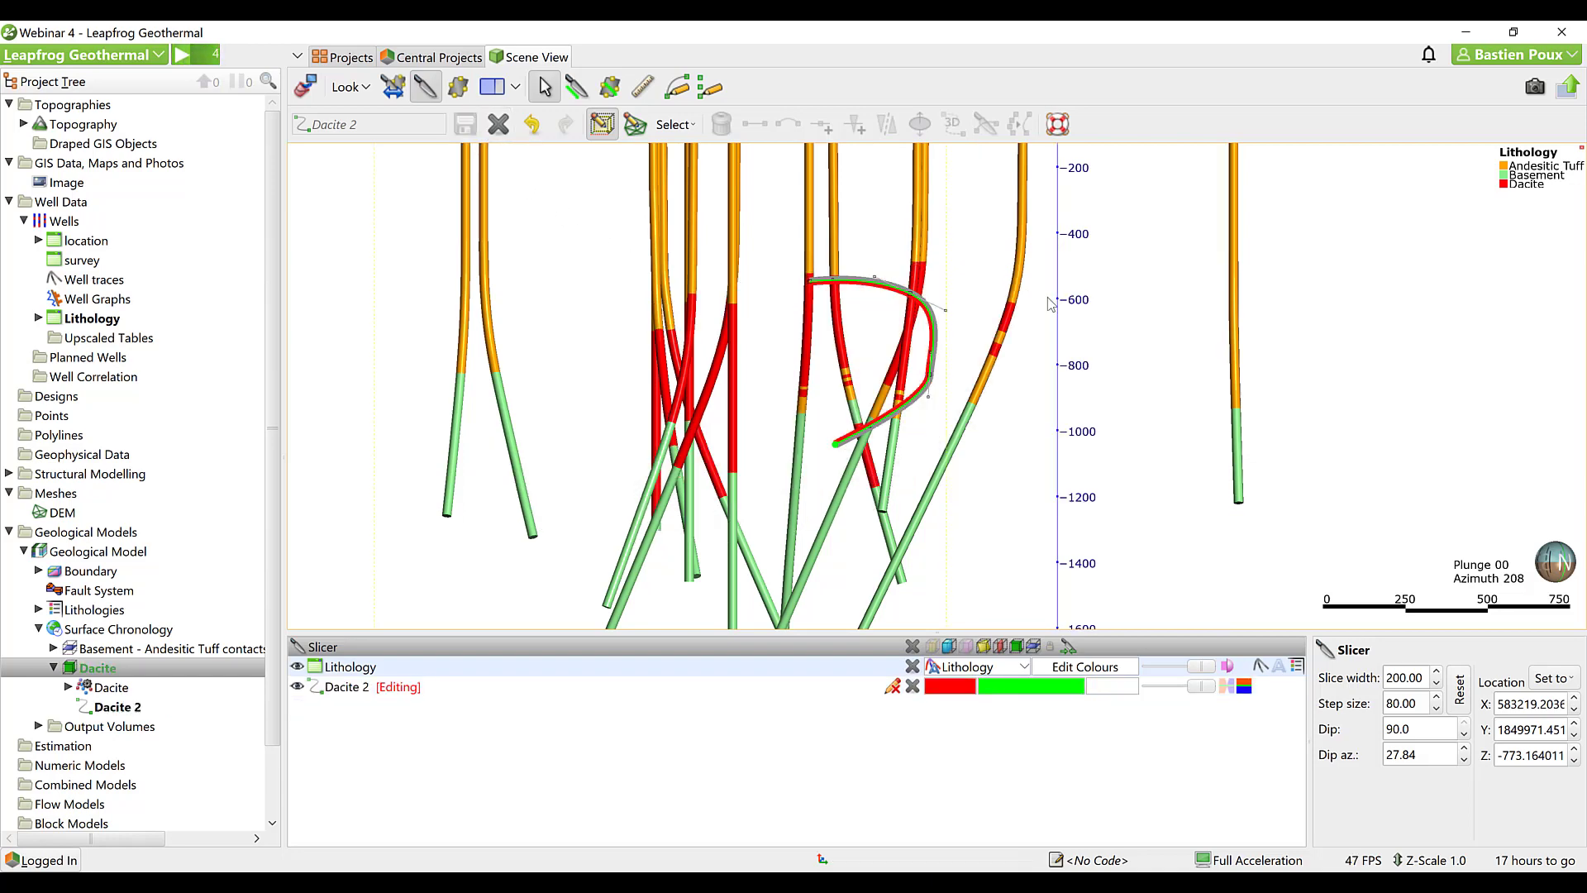
drag(967, 304, 904, 382)
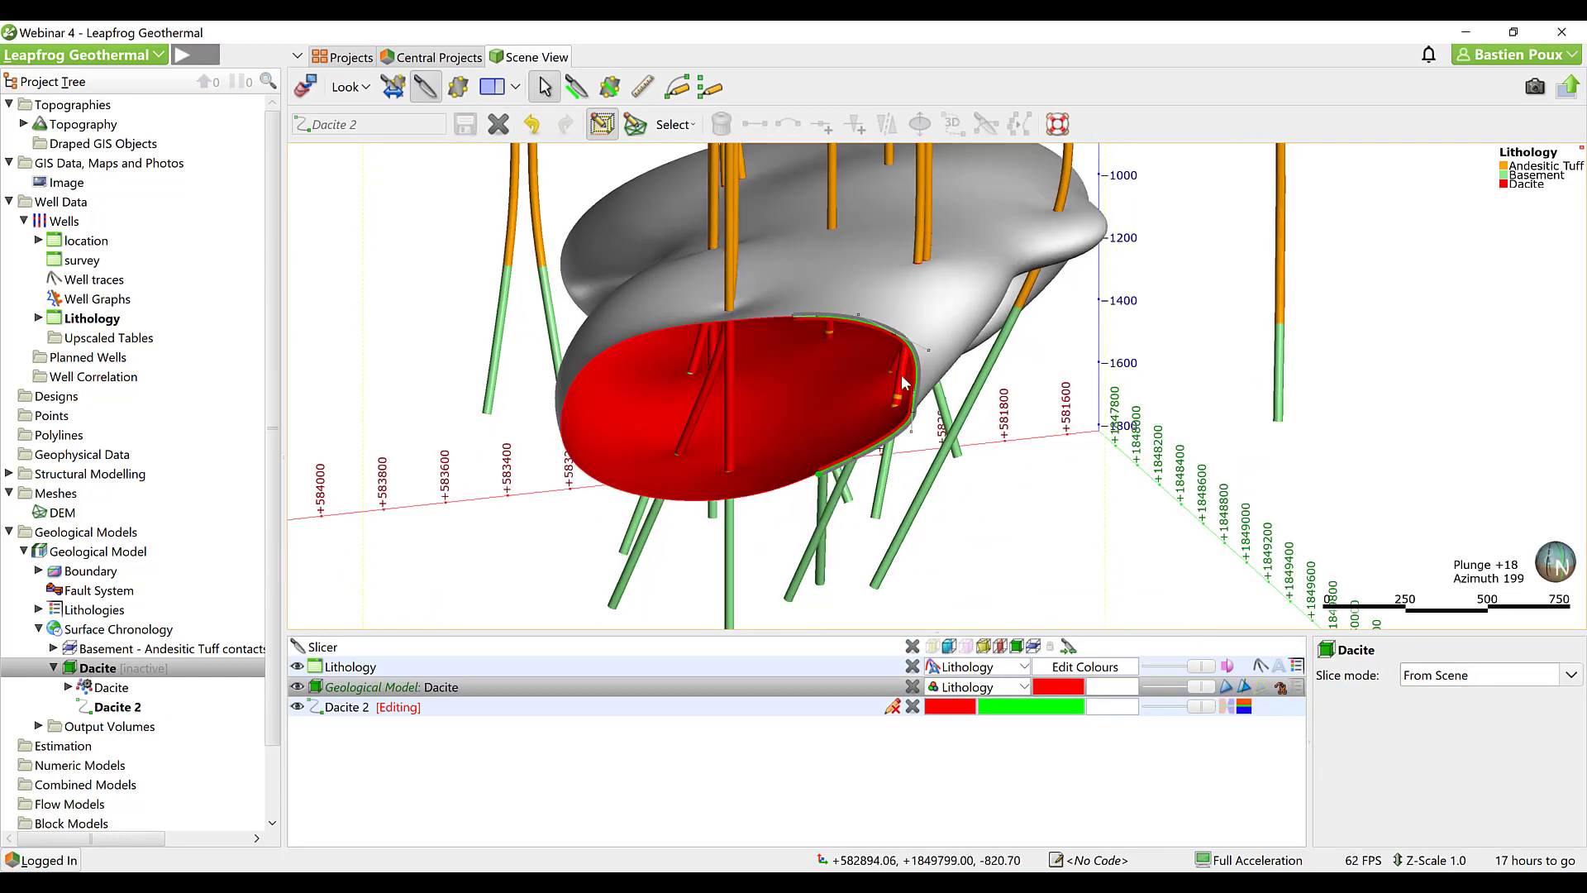
mouse_move(902, 376)
right_down()
mouse_move(904, 350)
mouse_move(821, 448)
mouse_move(910, 355)
mouse_move(907, 378)
right_up()
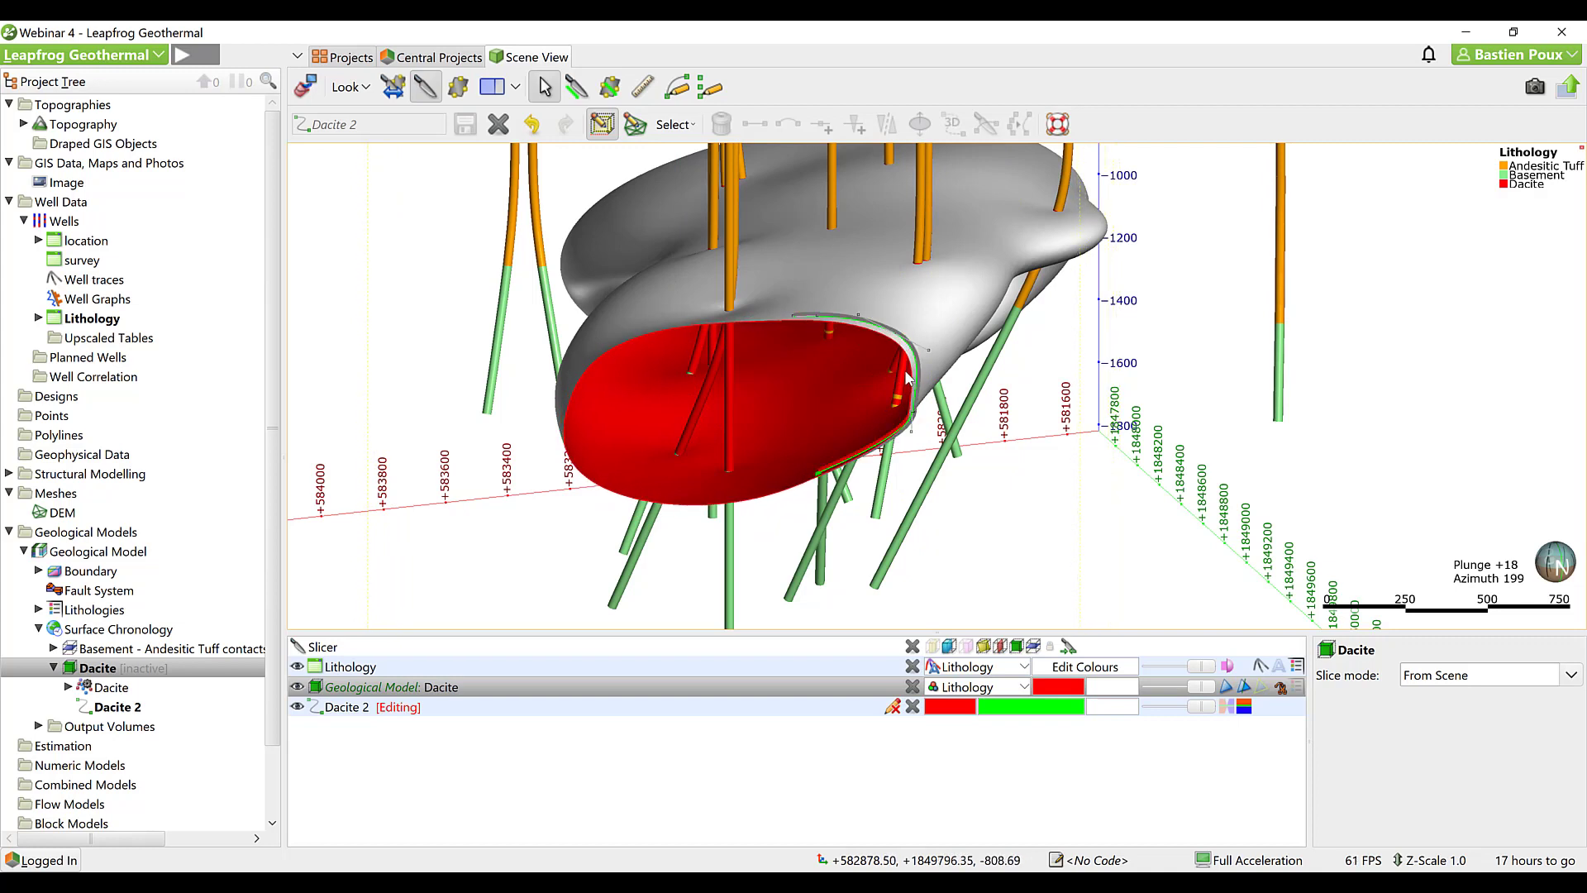
Start editing the Dacite surface with structural data, closing the open Dacite 2 polyline editor.
right_click(109, 670)
mouse_move(235, 329)
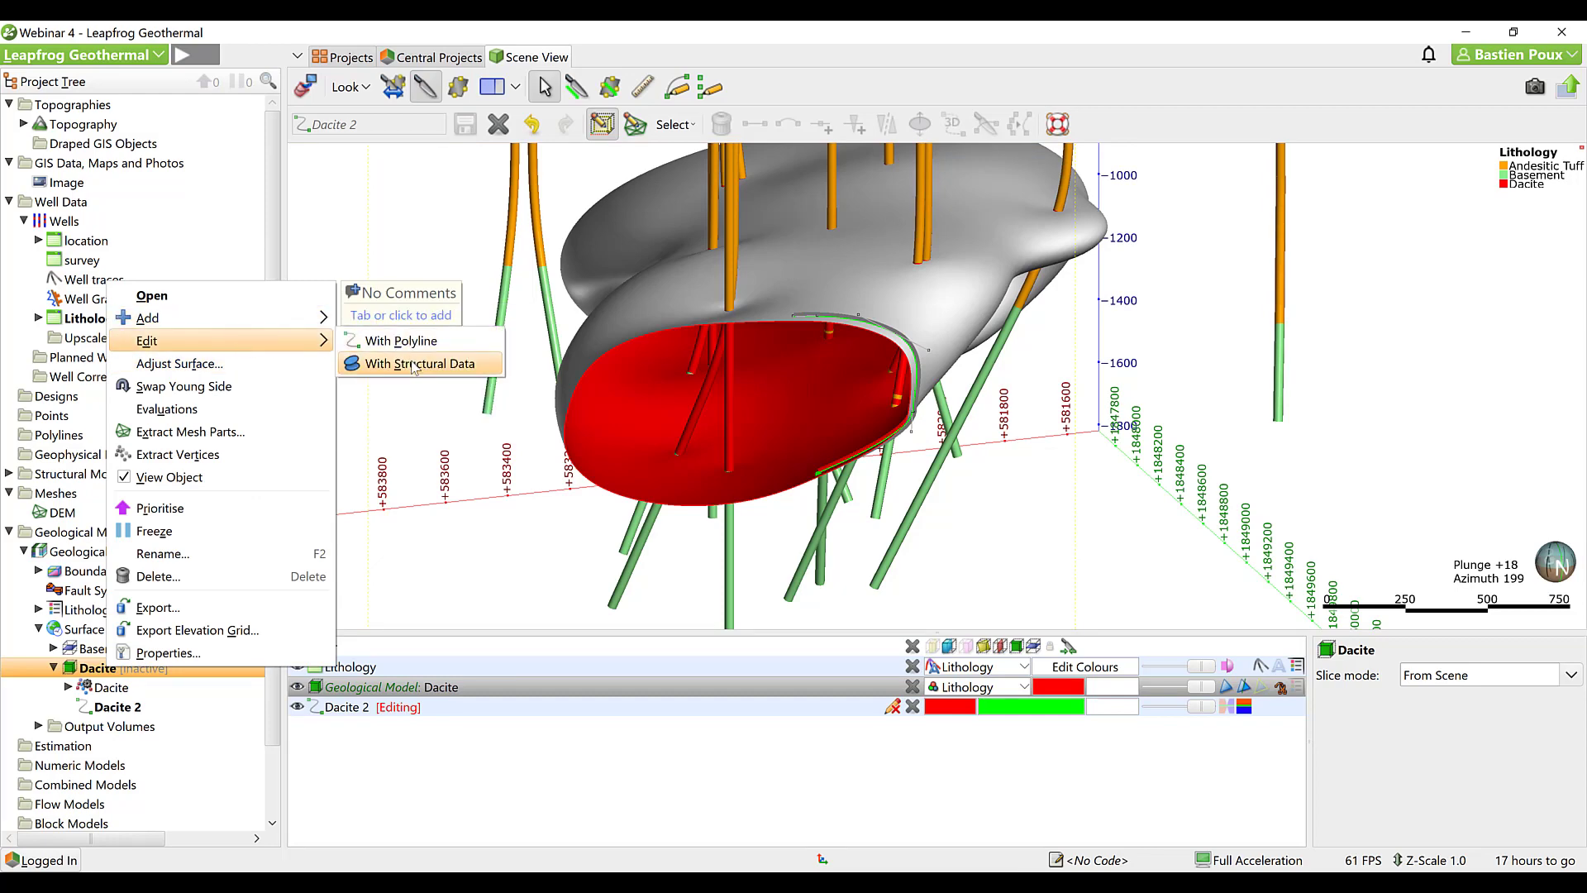
click(413, 365)
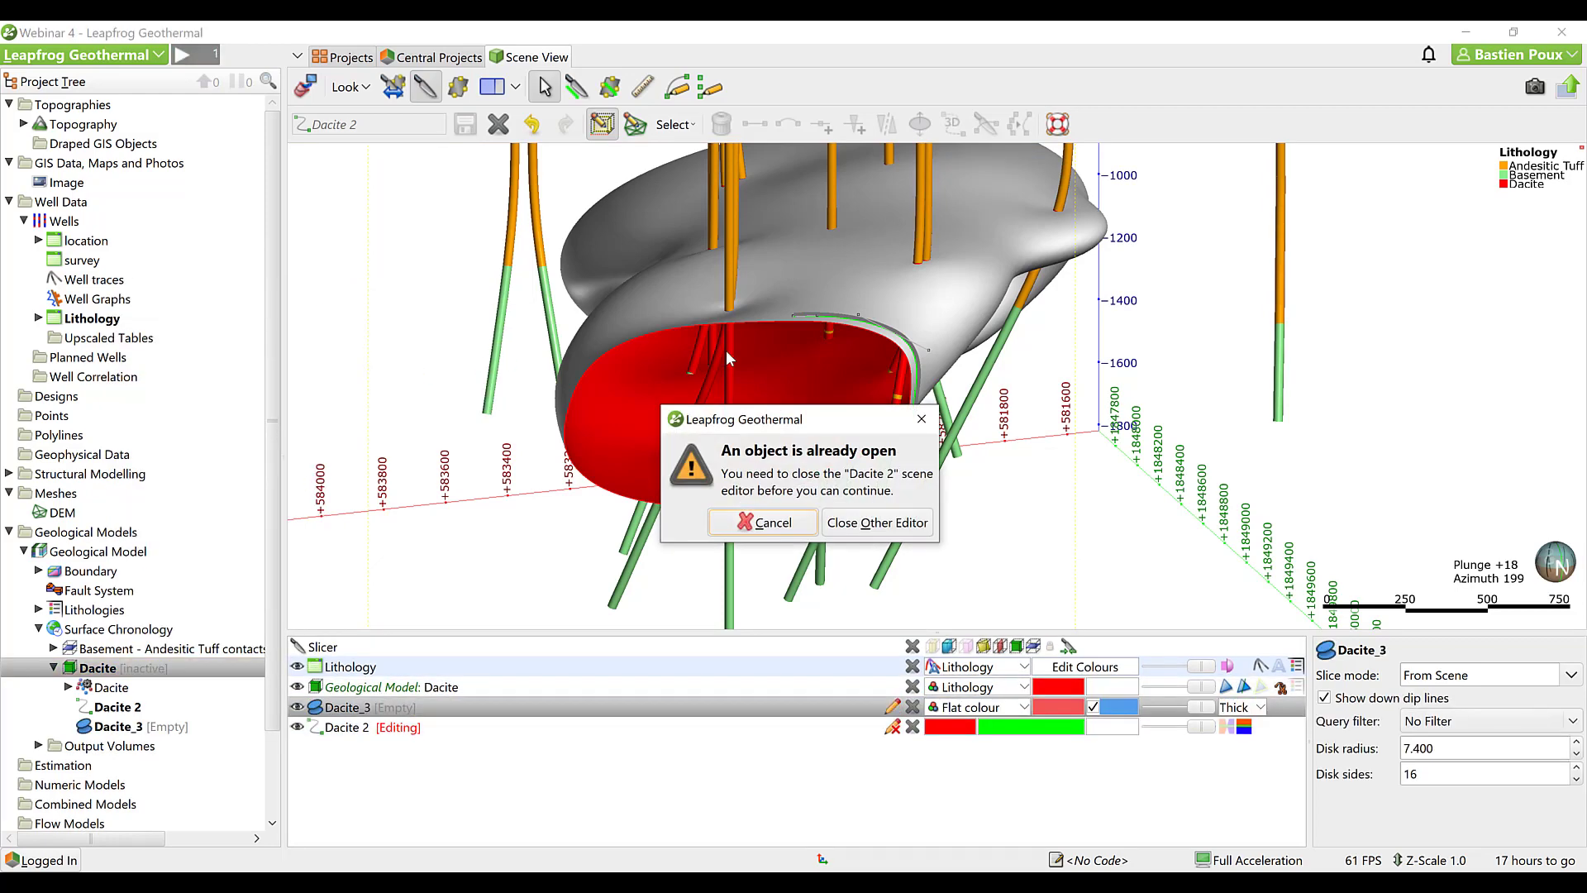
click(855, 527)
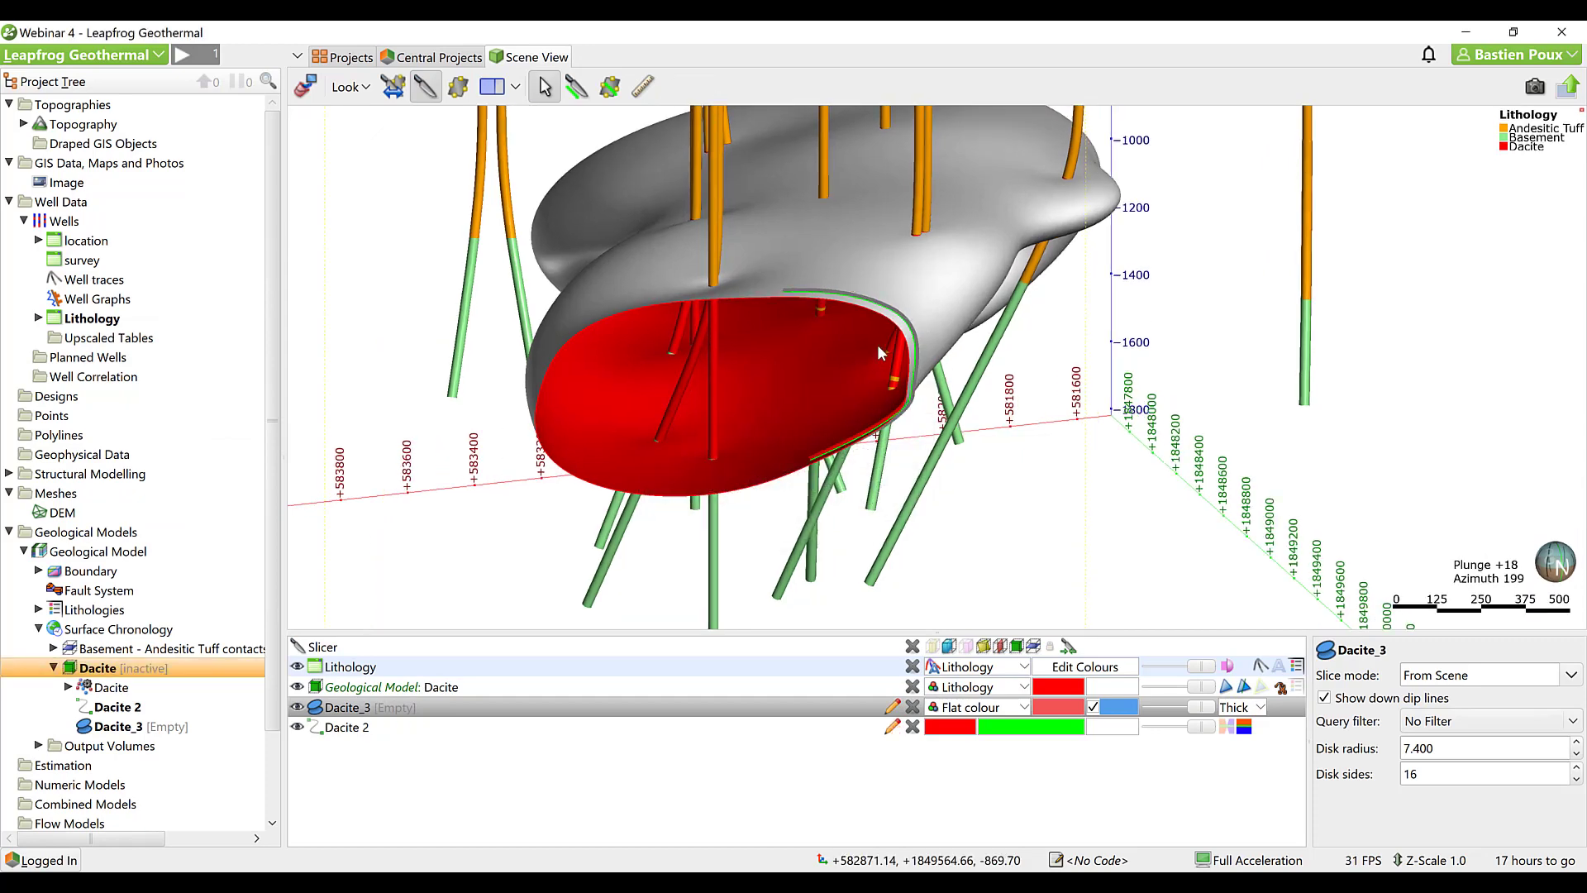
drag(871, 326, 901, 382)
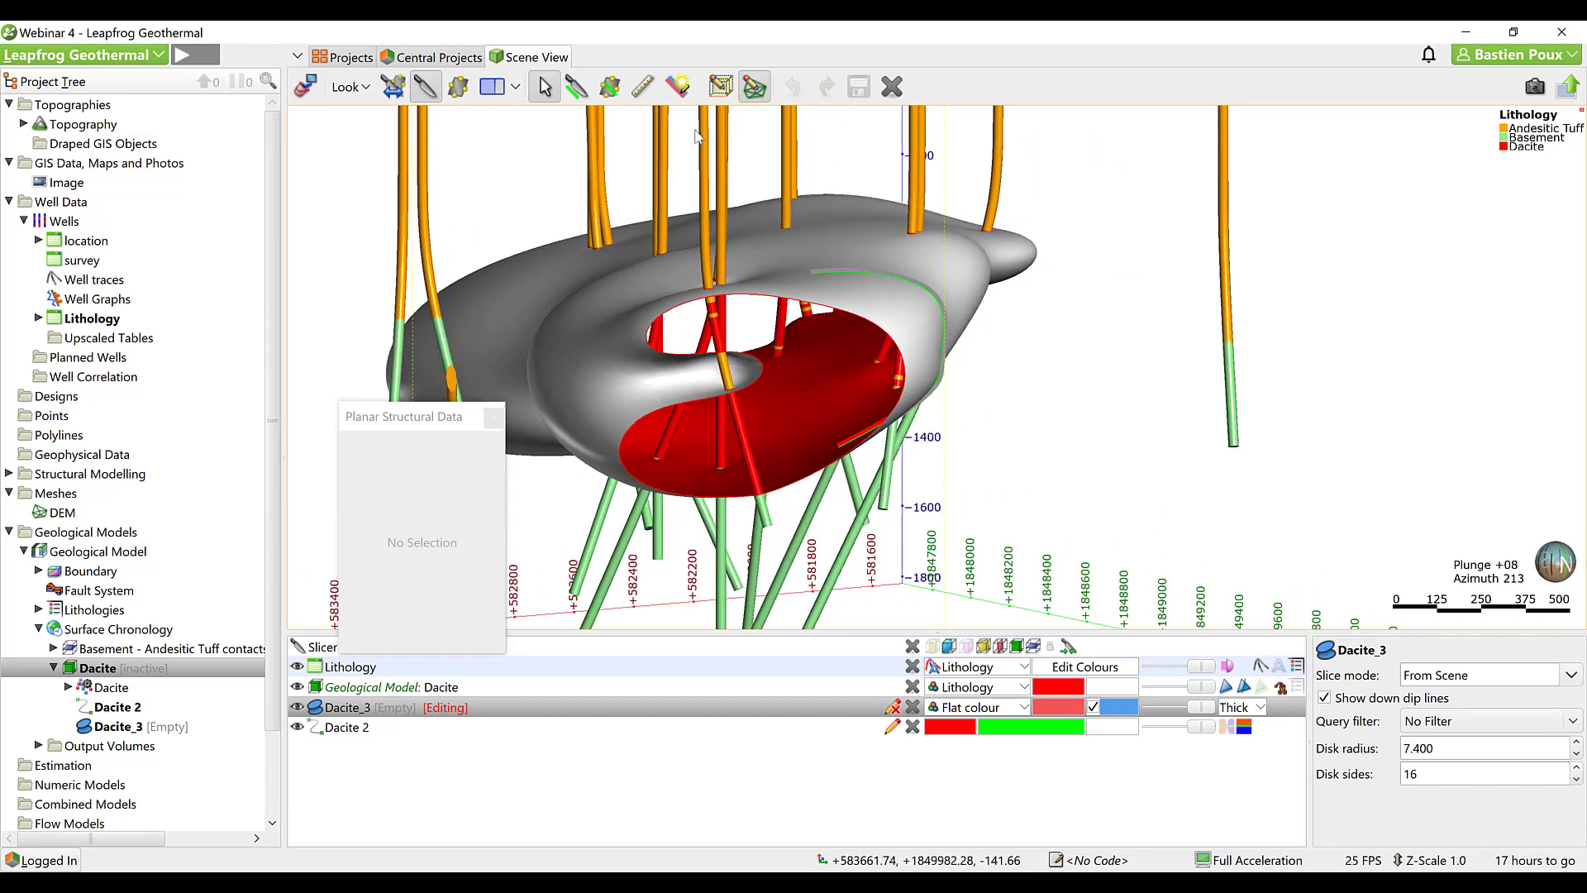
Place a new planar structural data point on the slicer plane, at the edge of the cut Dacite section beside the well.
click(679, 87)
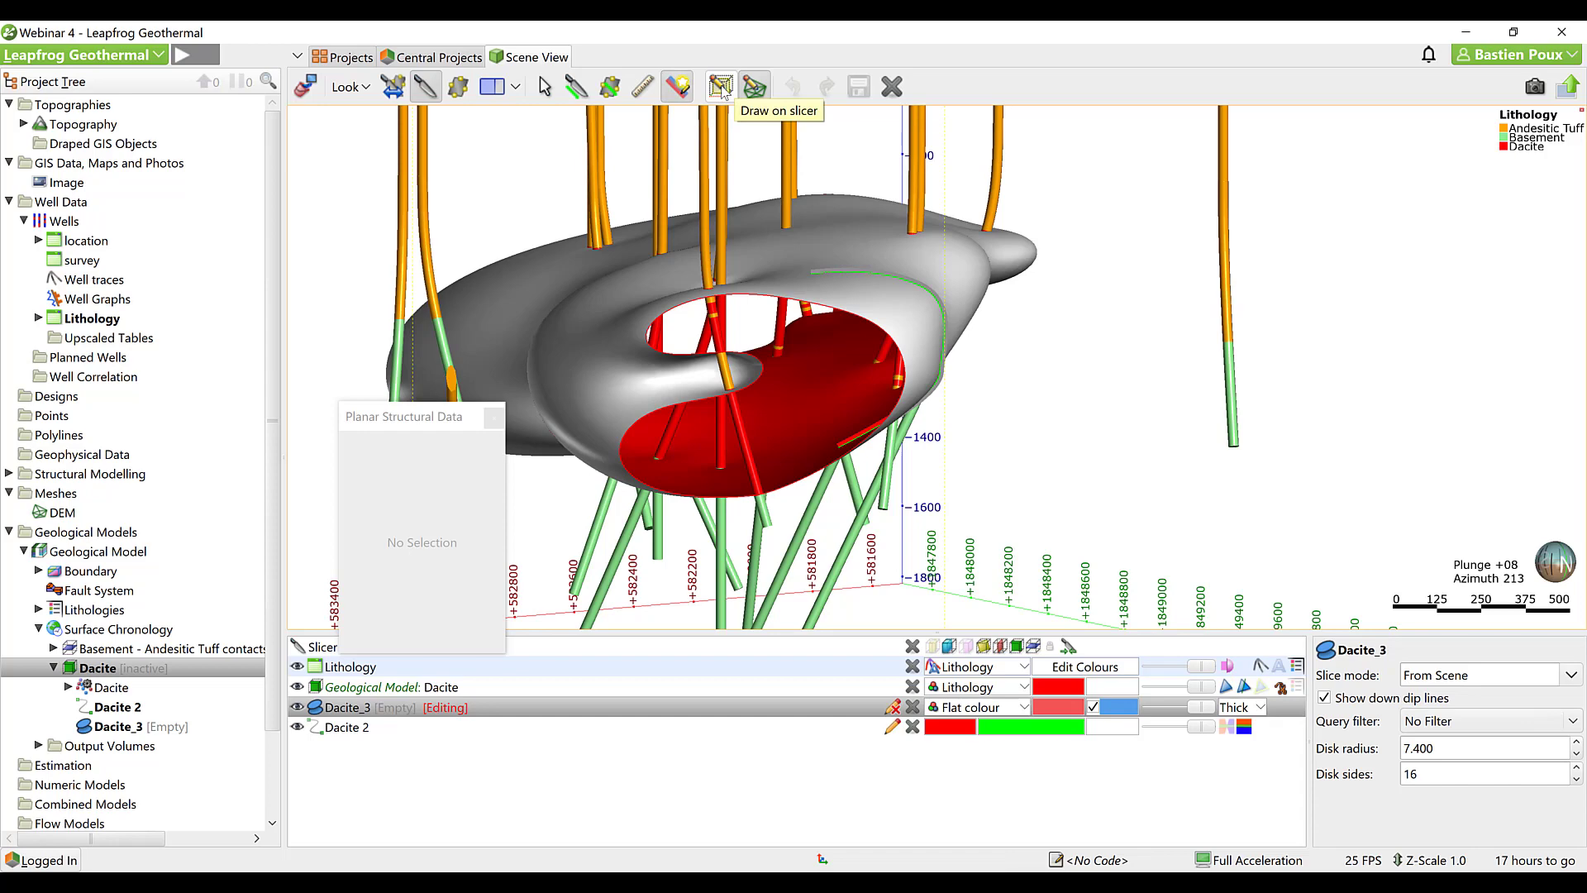
click(721, 86)
scroll(870, 340, up, 4)
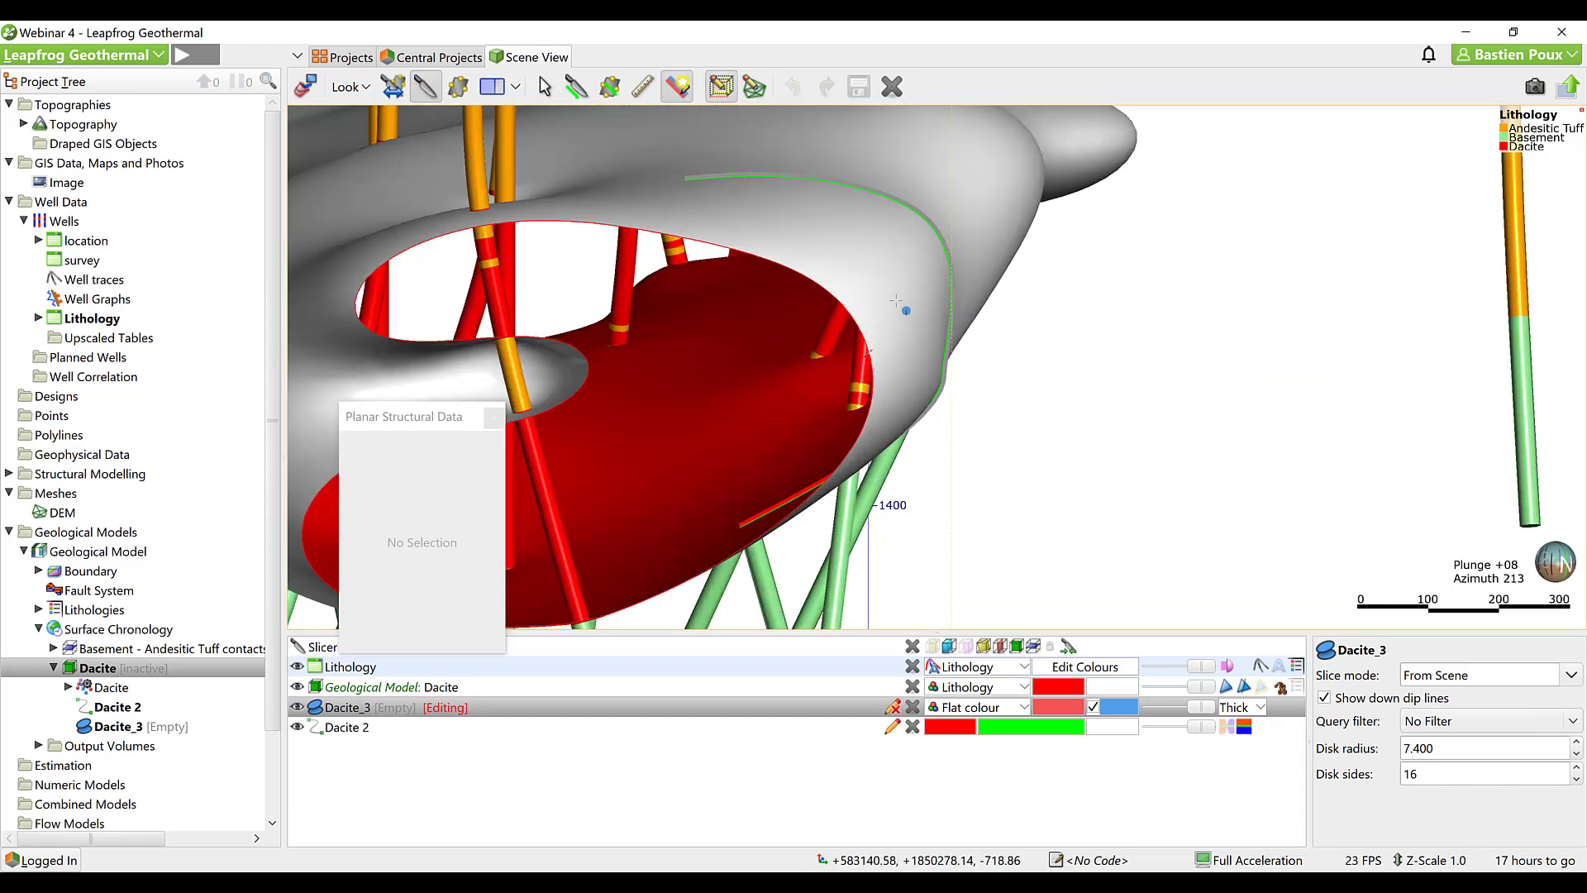
click(868, 350)
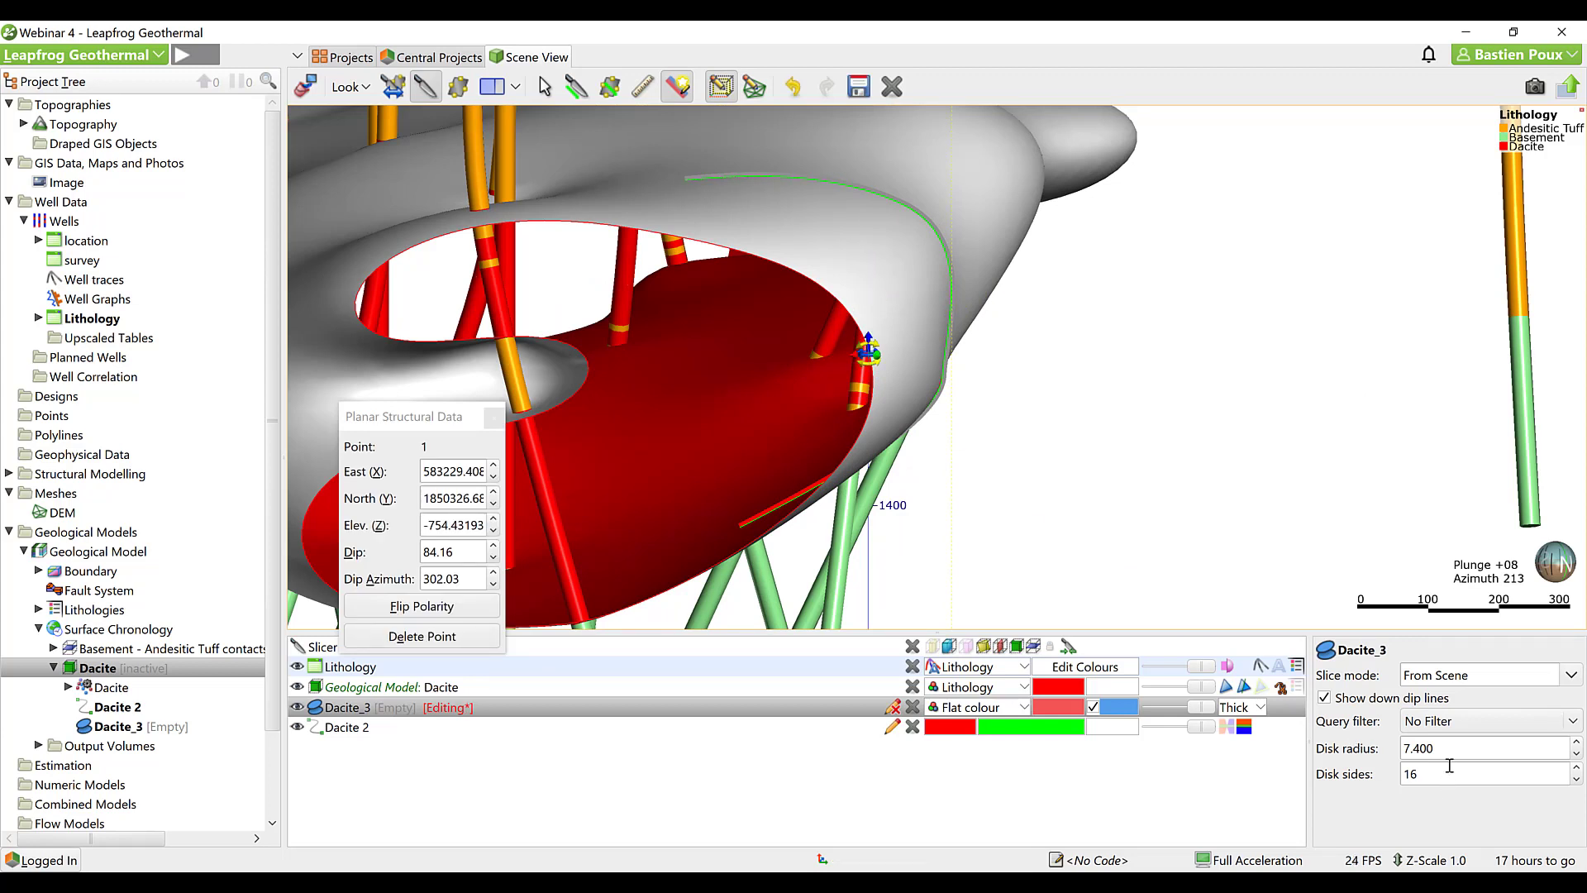
Set the structural disk radius to 100 and remove the slice from the scene.
drag(1380, 740, 1364, 741)
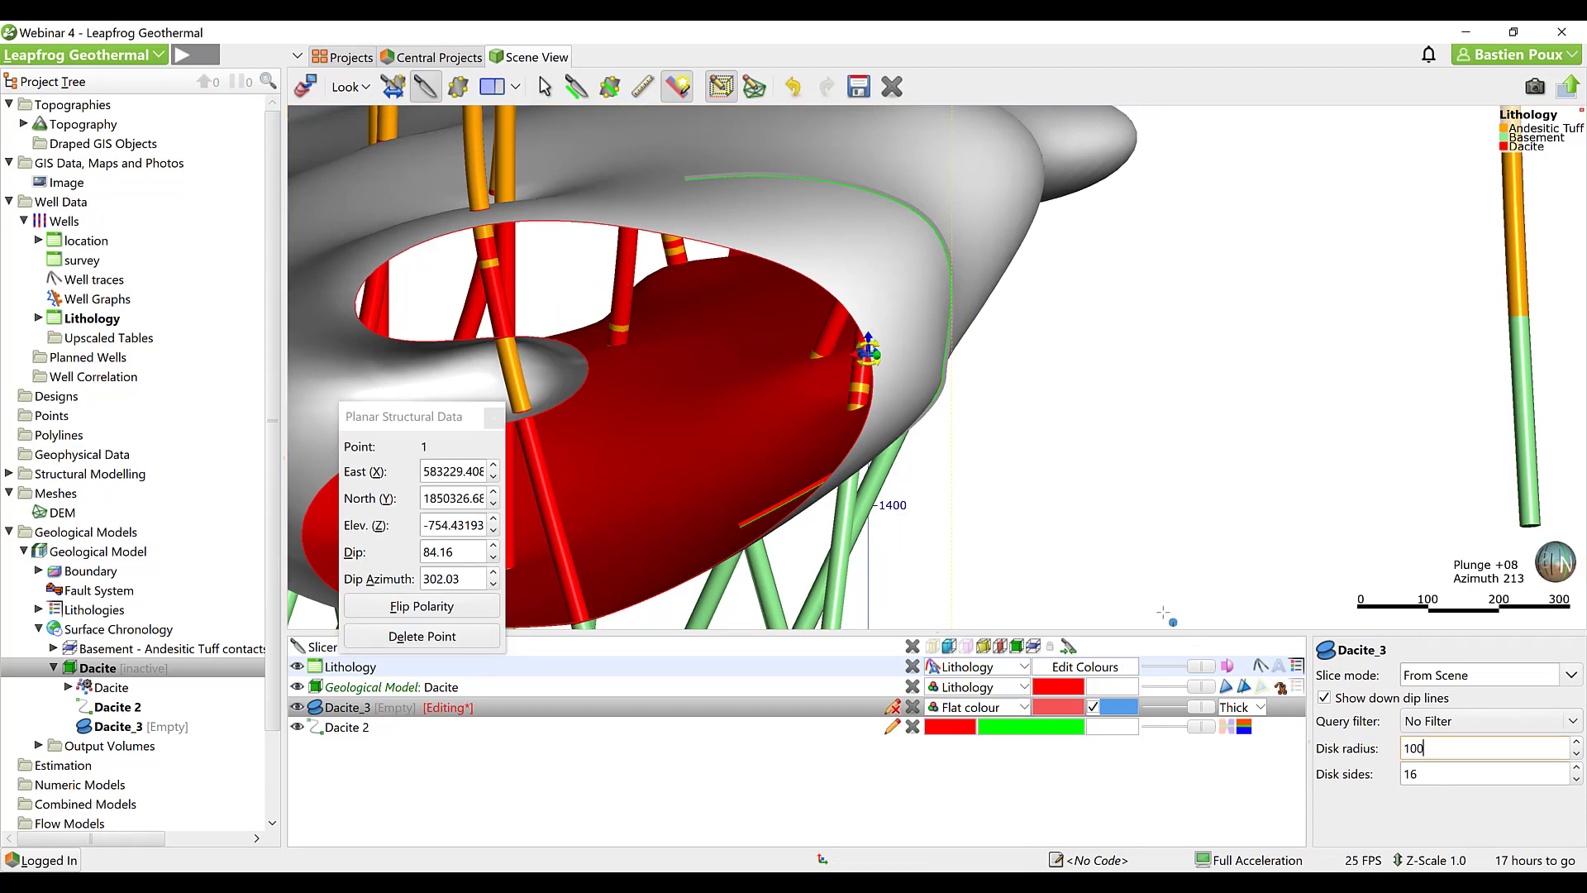
right_click(1100, 514)
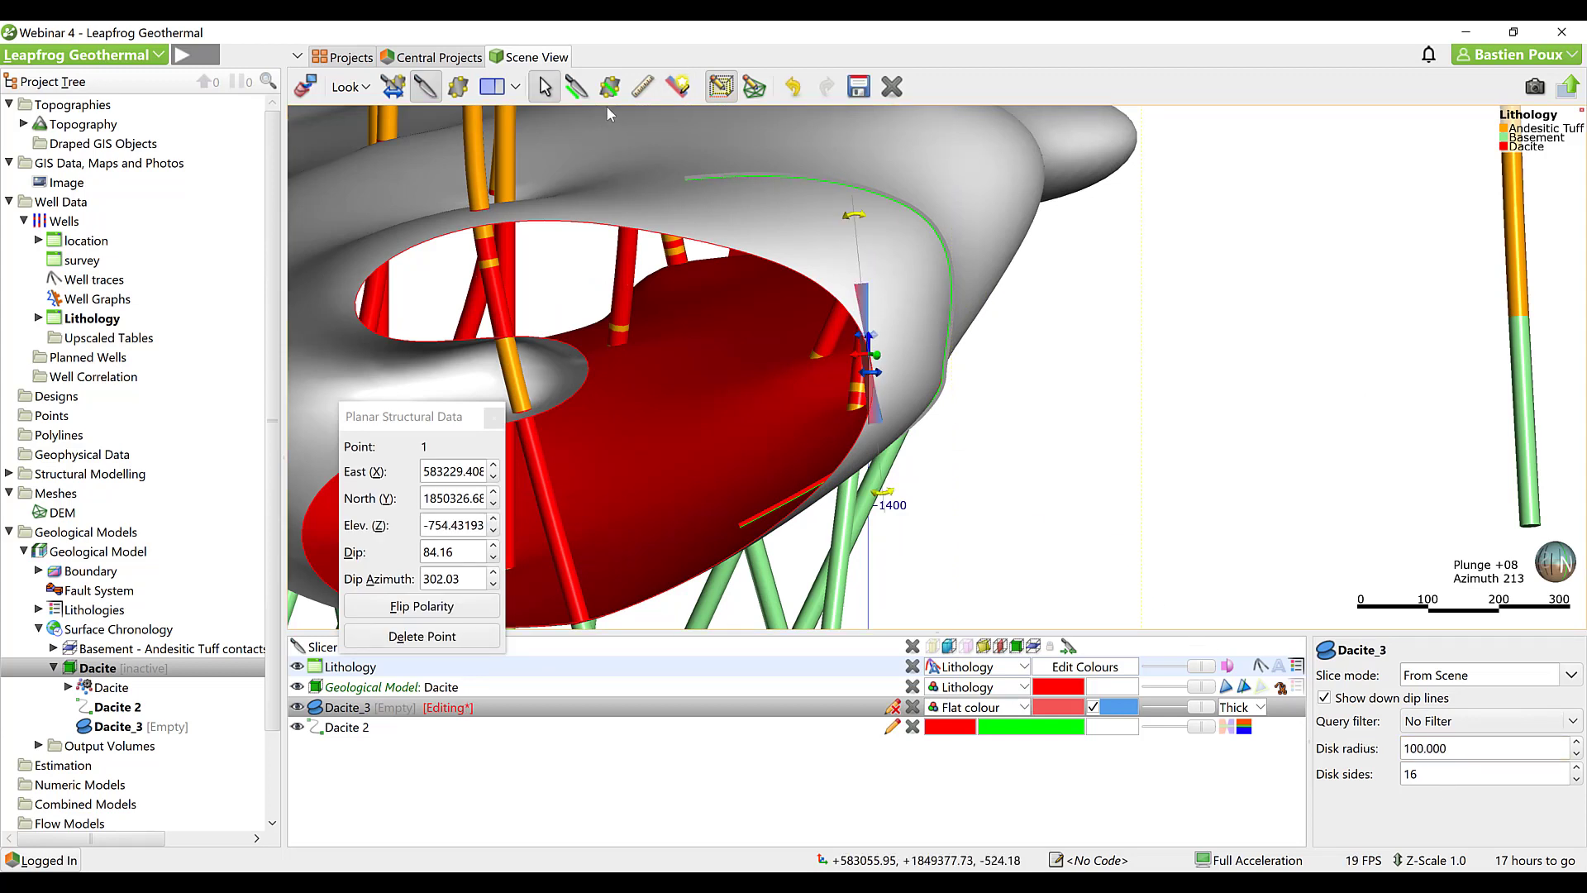
click(459, 86)
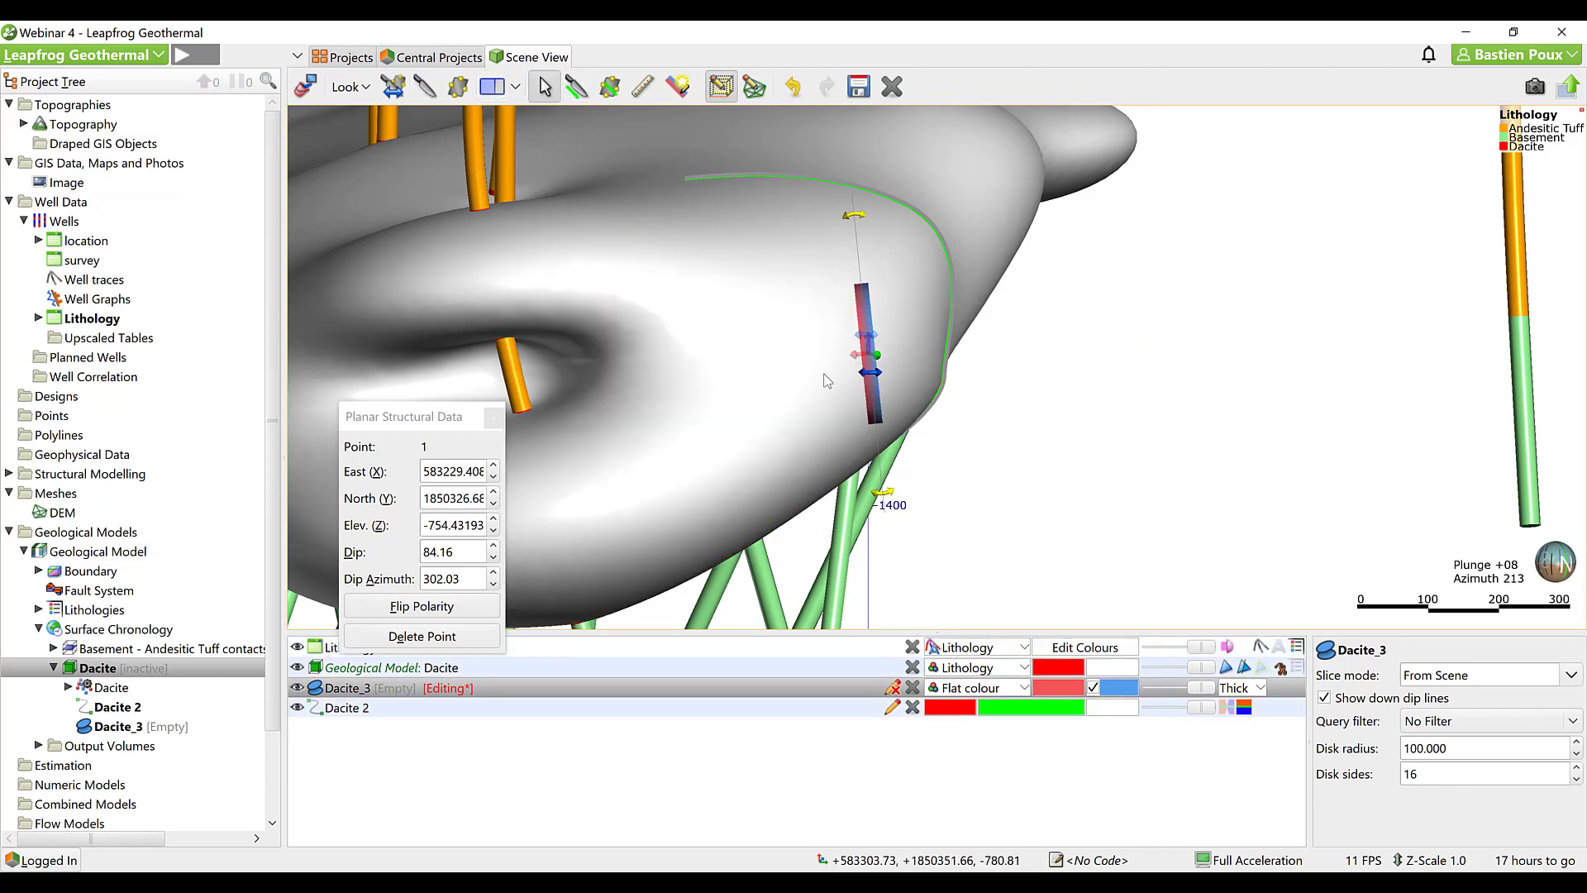
Move the structural disk north, just outside the Dacite, orient it to about dip 82.74 and dip azimuth 332.91, and save the edit.
right_drag(829, 380, 941, 376)
drag(1148, 452, 839, 378)
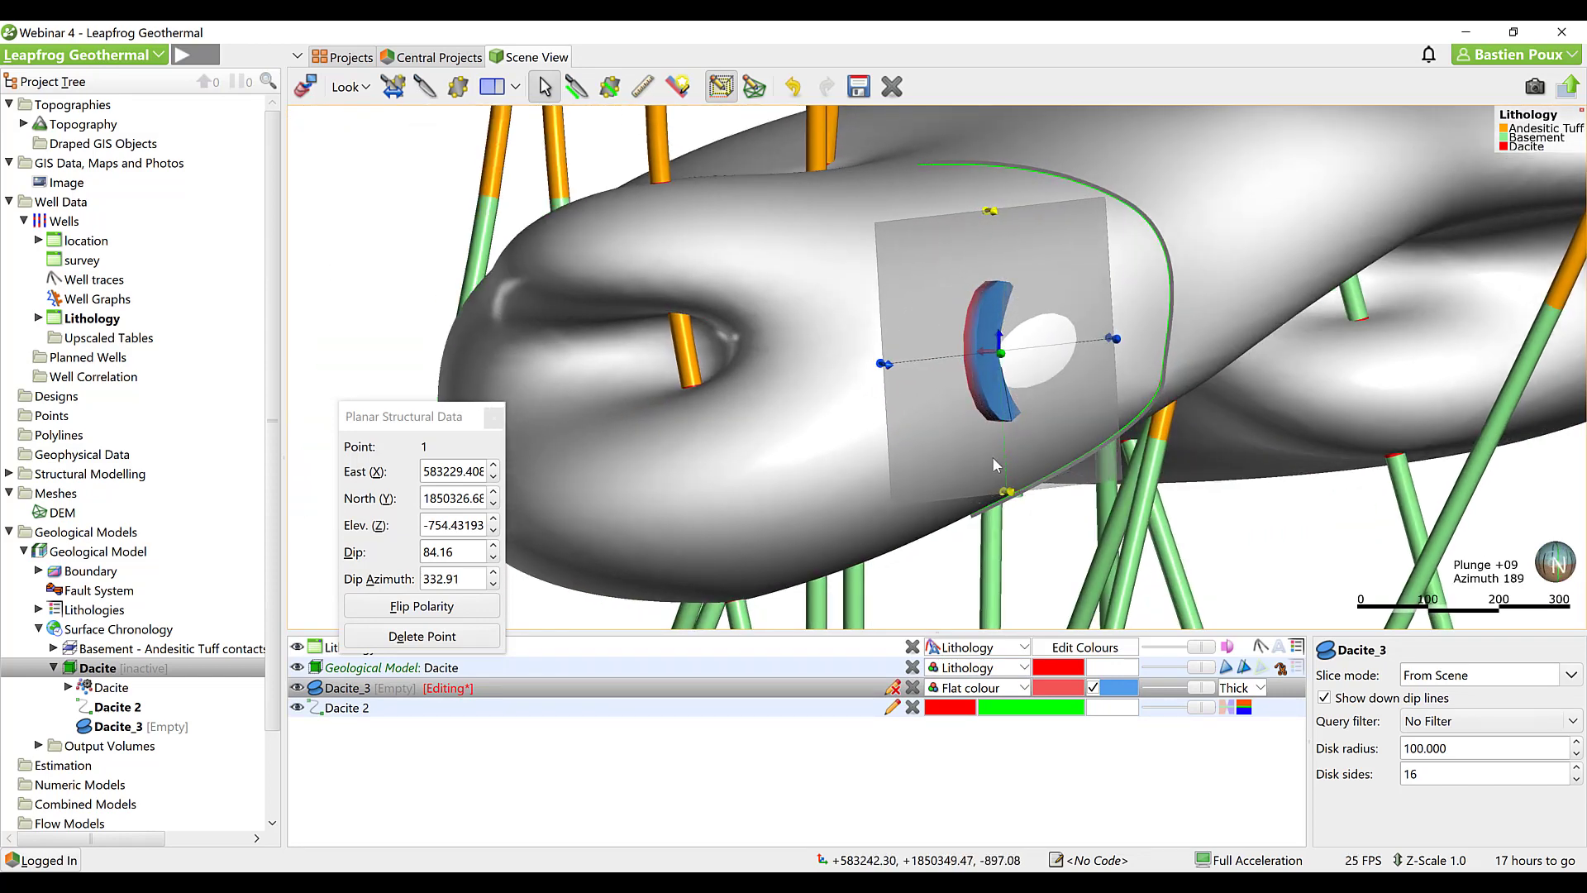
drag(1011, 495, 1002, 360)
drag(928, 536, 1017, 362)
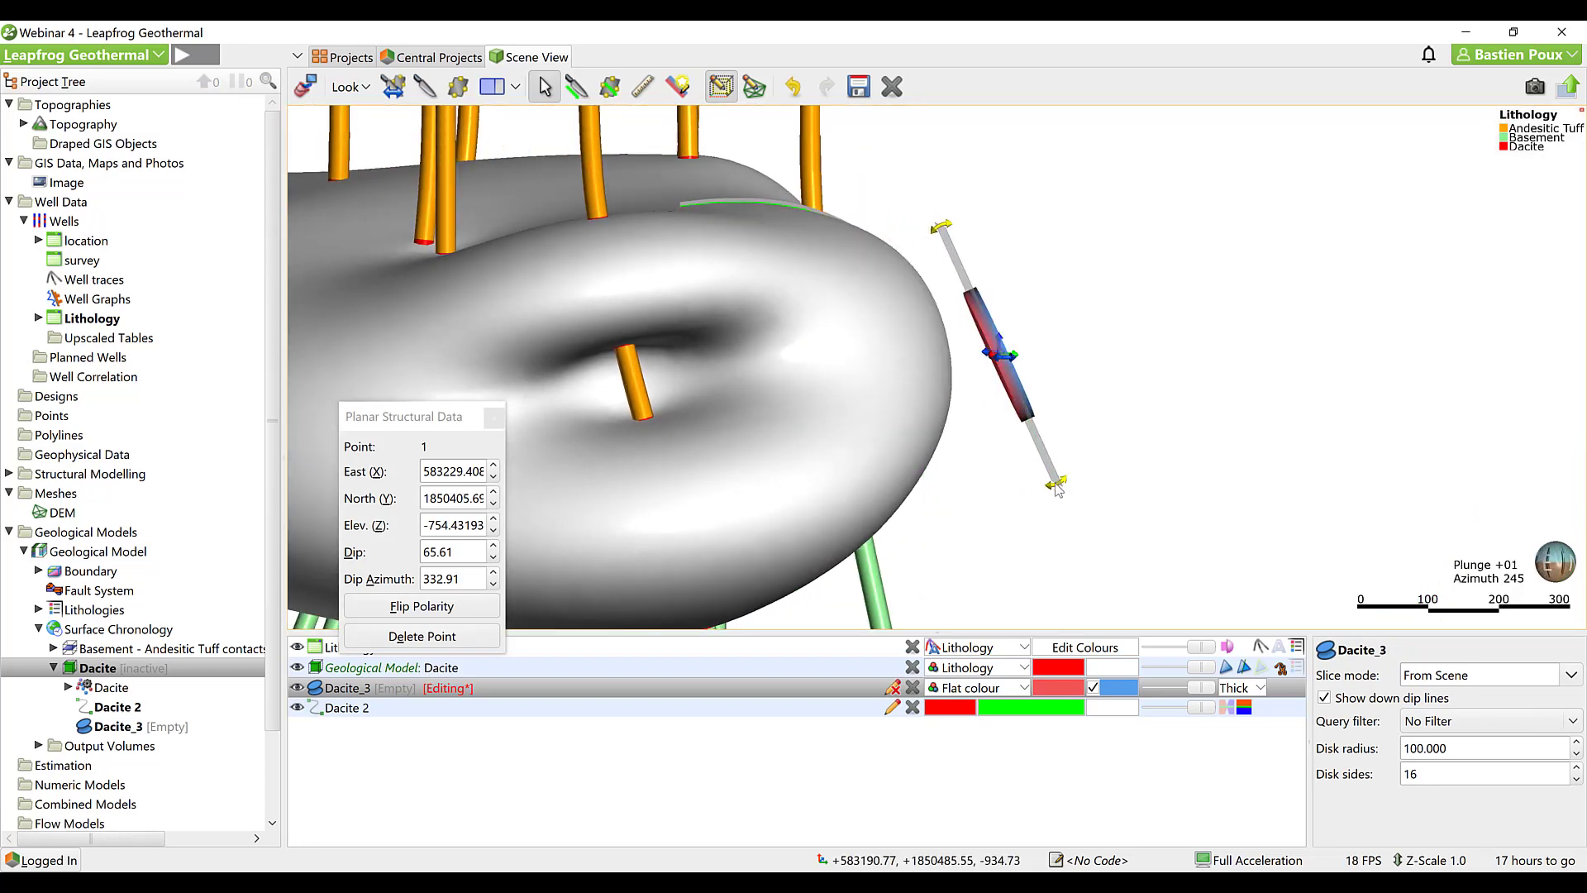
drag(1062, 484, 1026, 492)
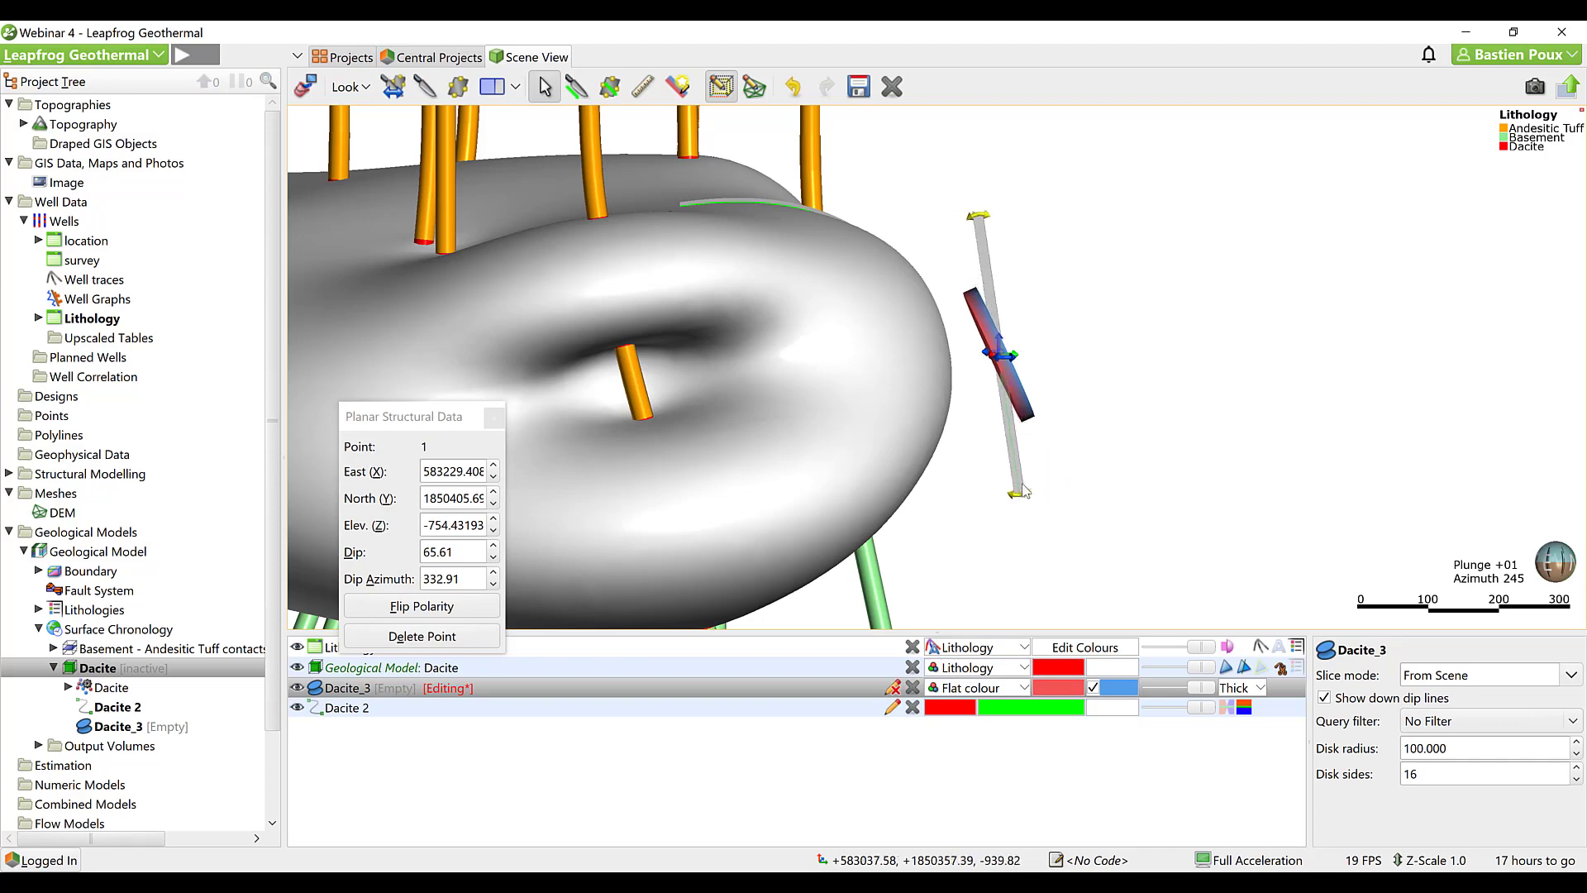
click(860, 89)
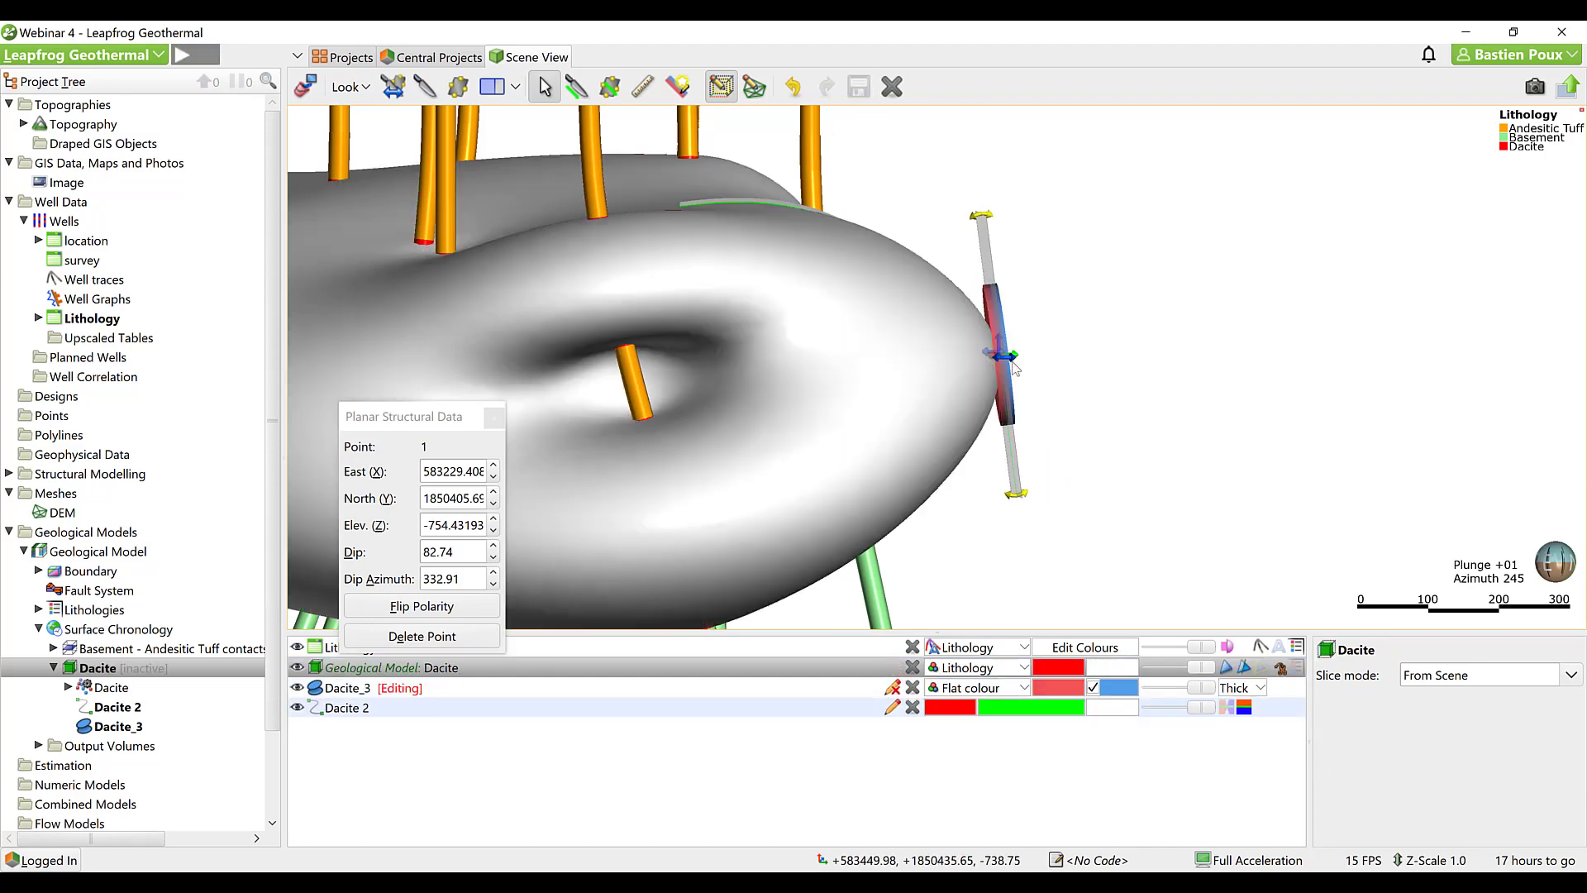
Remove the Dacite 2 polyline and the Dacite_3 structural data from the scene.
drag(1101, 401, 965, 415)
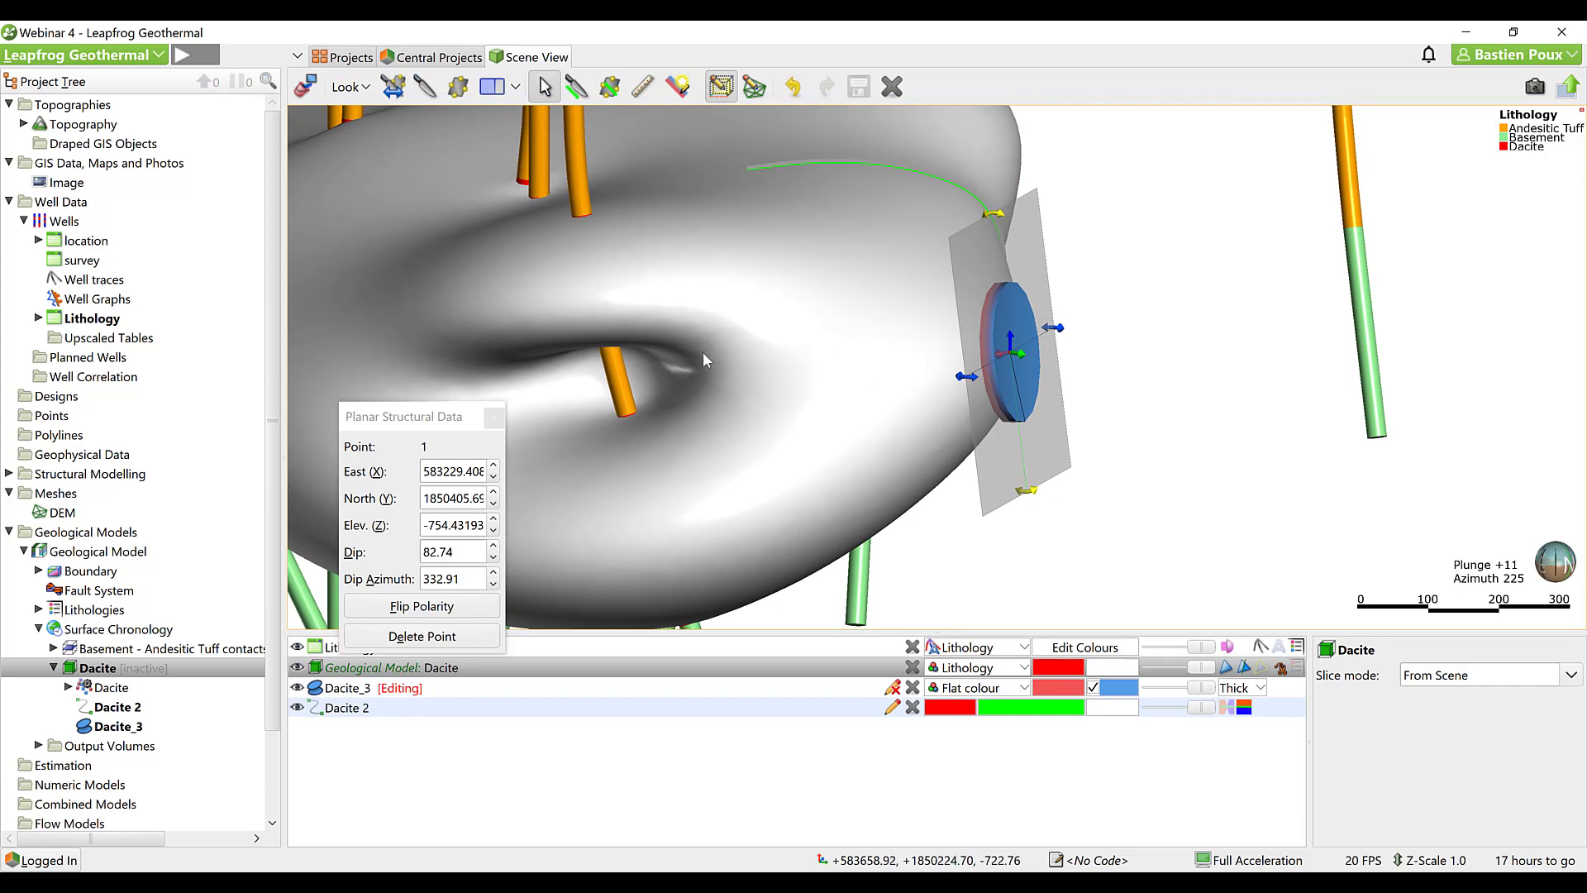
scroll(703, 356, down, 4)
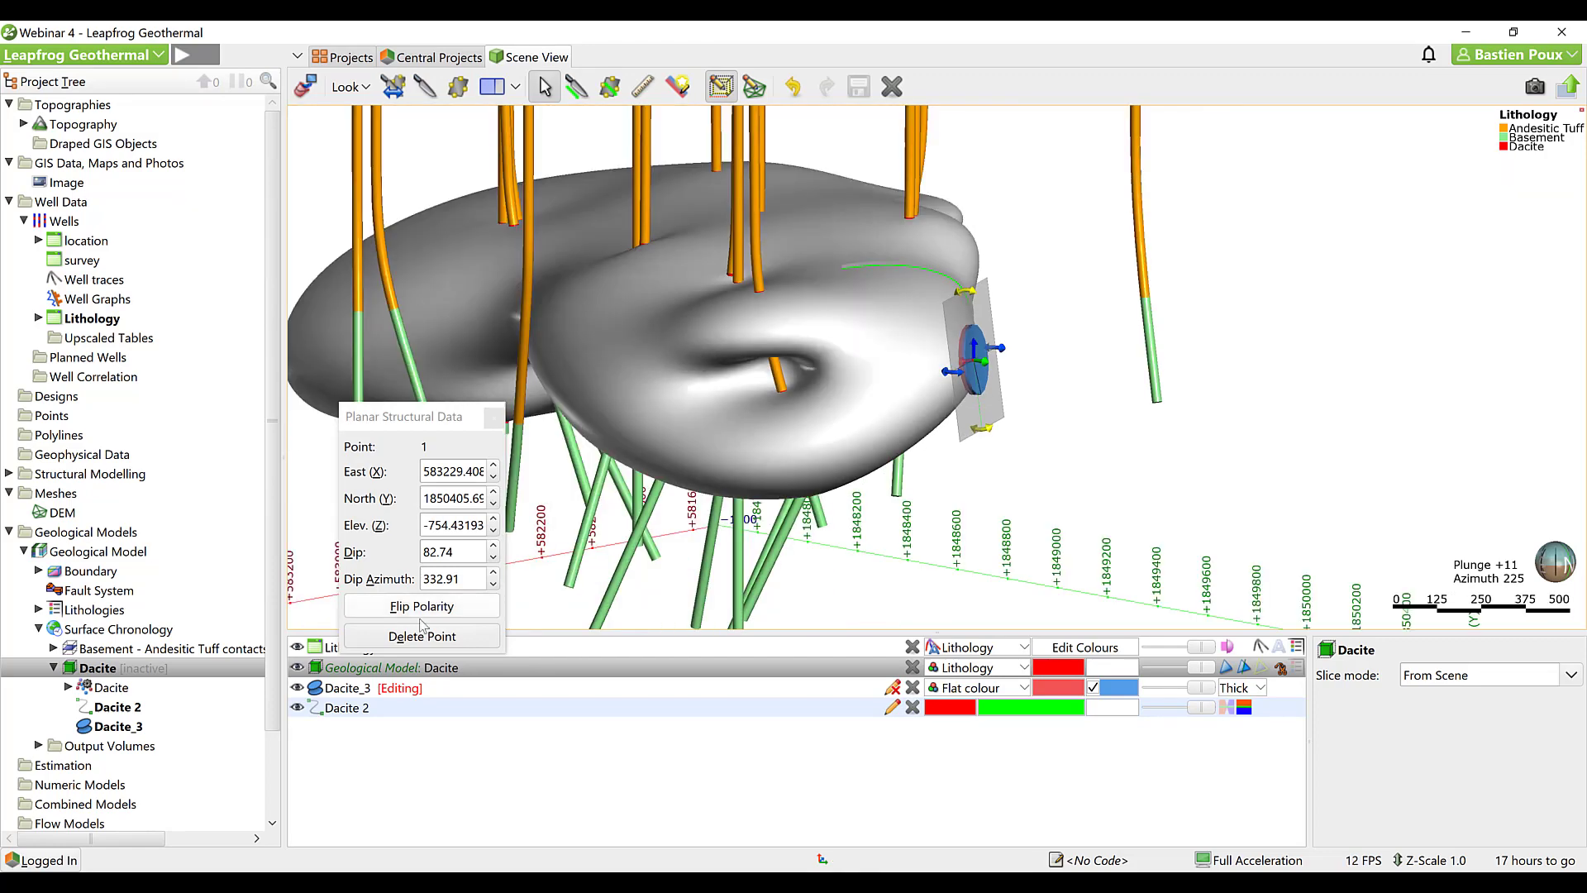
click(913, 709)
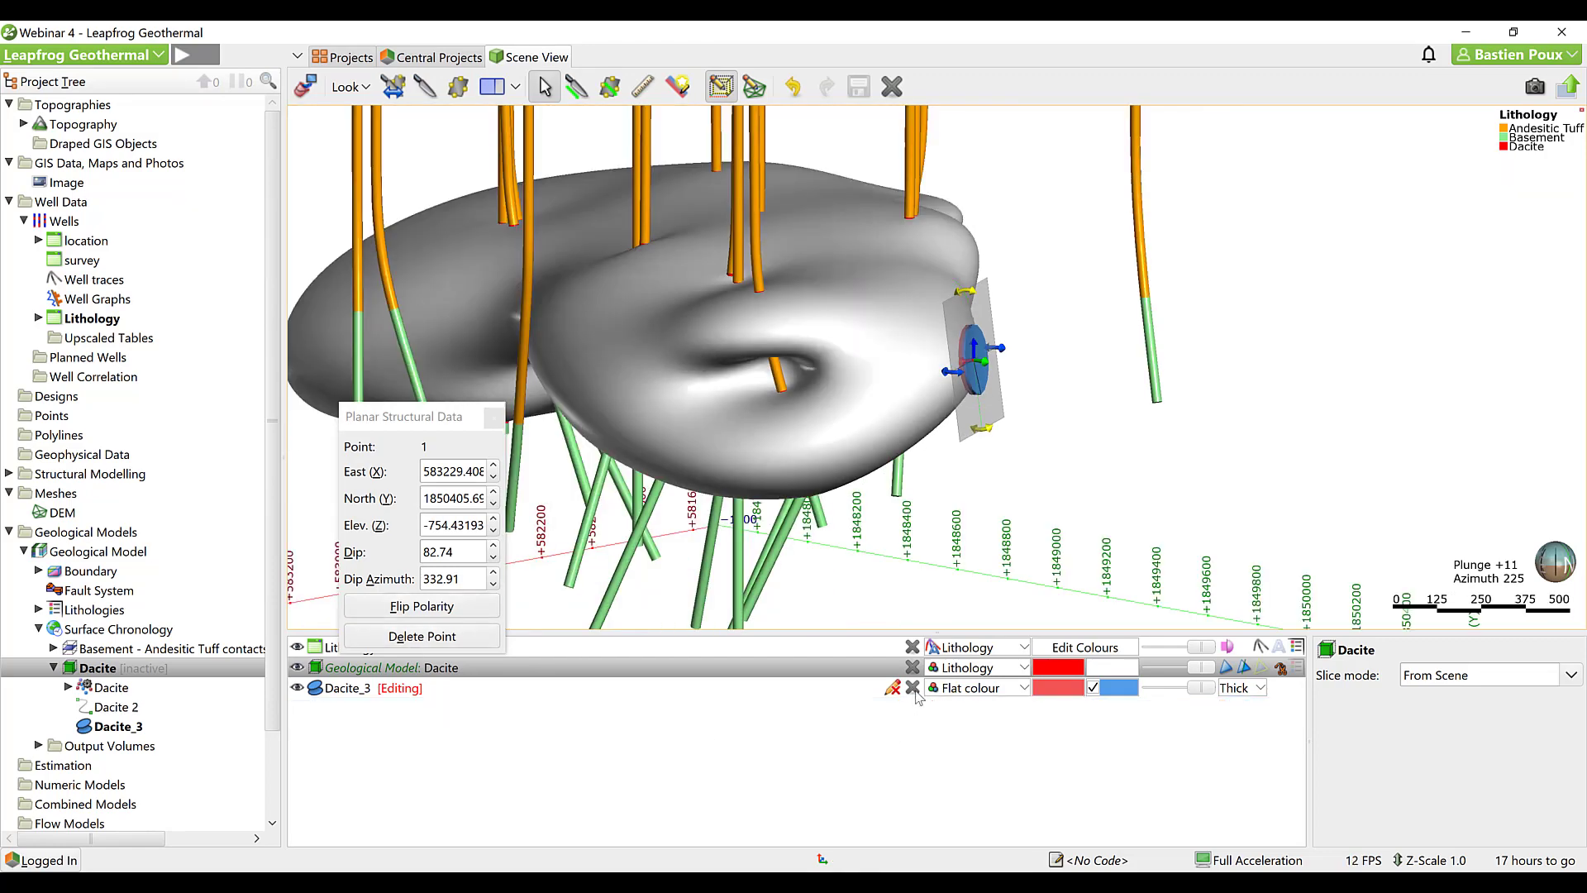
click(913, 689)
Show the Basement - Andesitic Tuff contacts surface in the scene and examine how it meets the Dacite intrusion.
right_drag(678, 382, 924, 465)
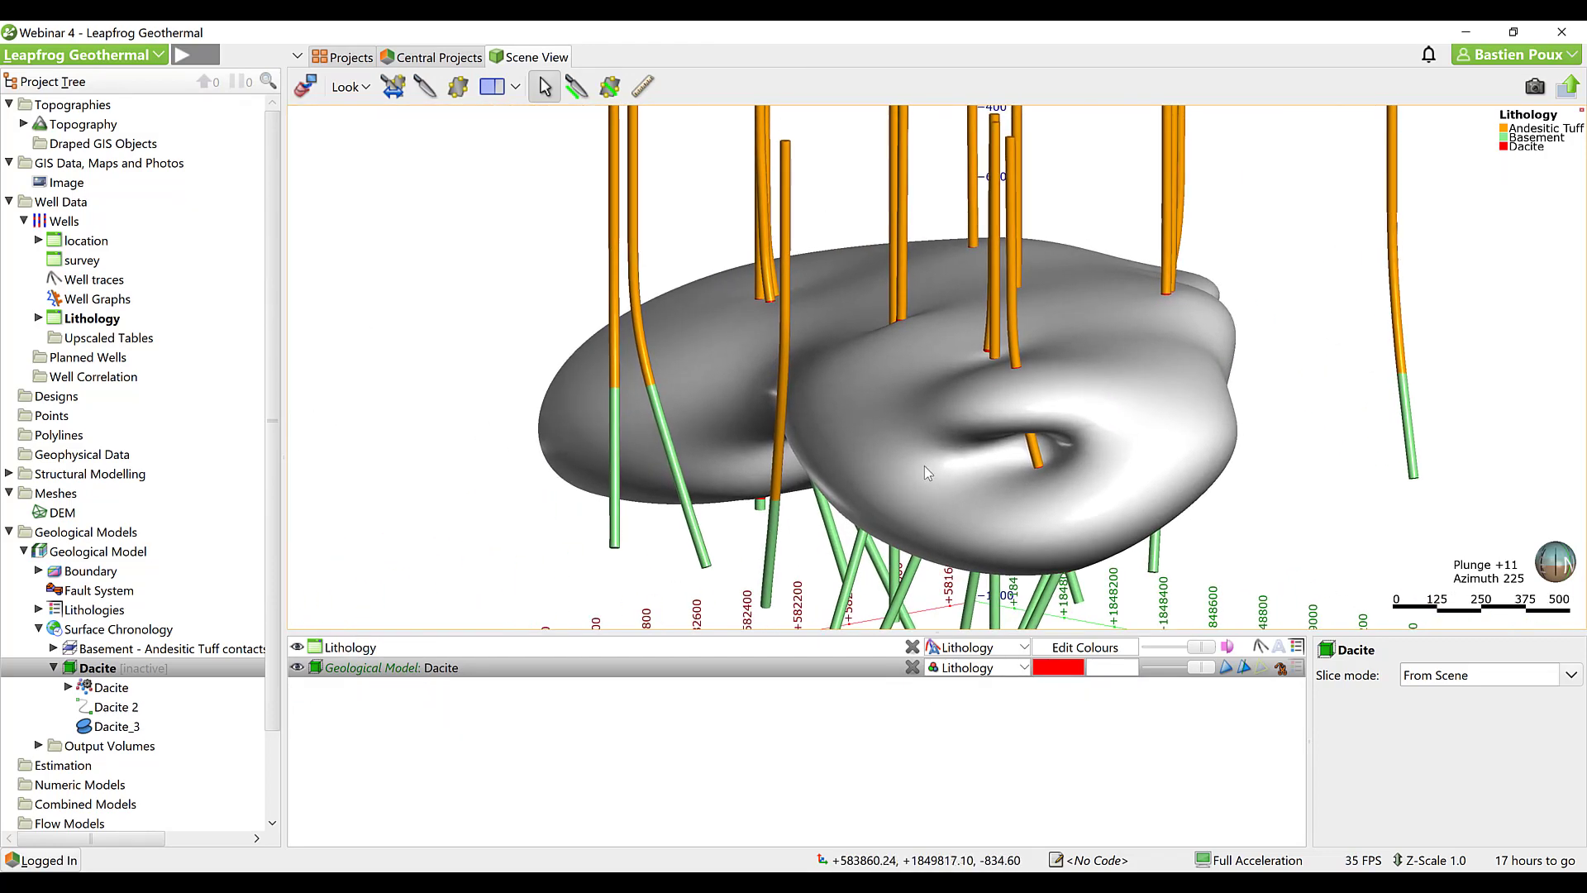
scroll(924, 465, down, 3)
drag(1164, 430, 930, 434)
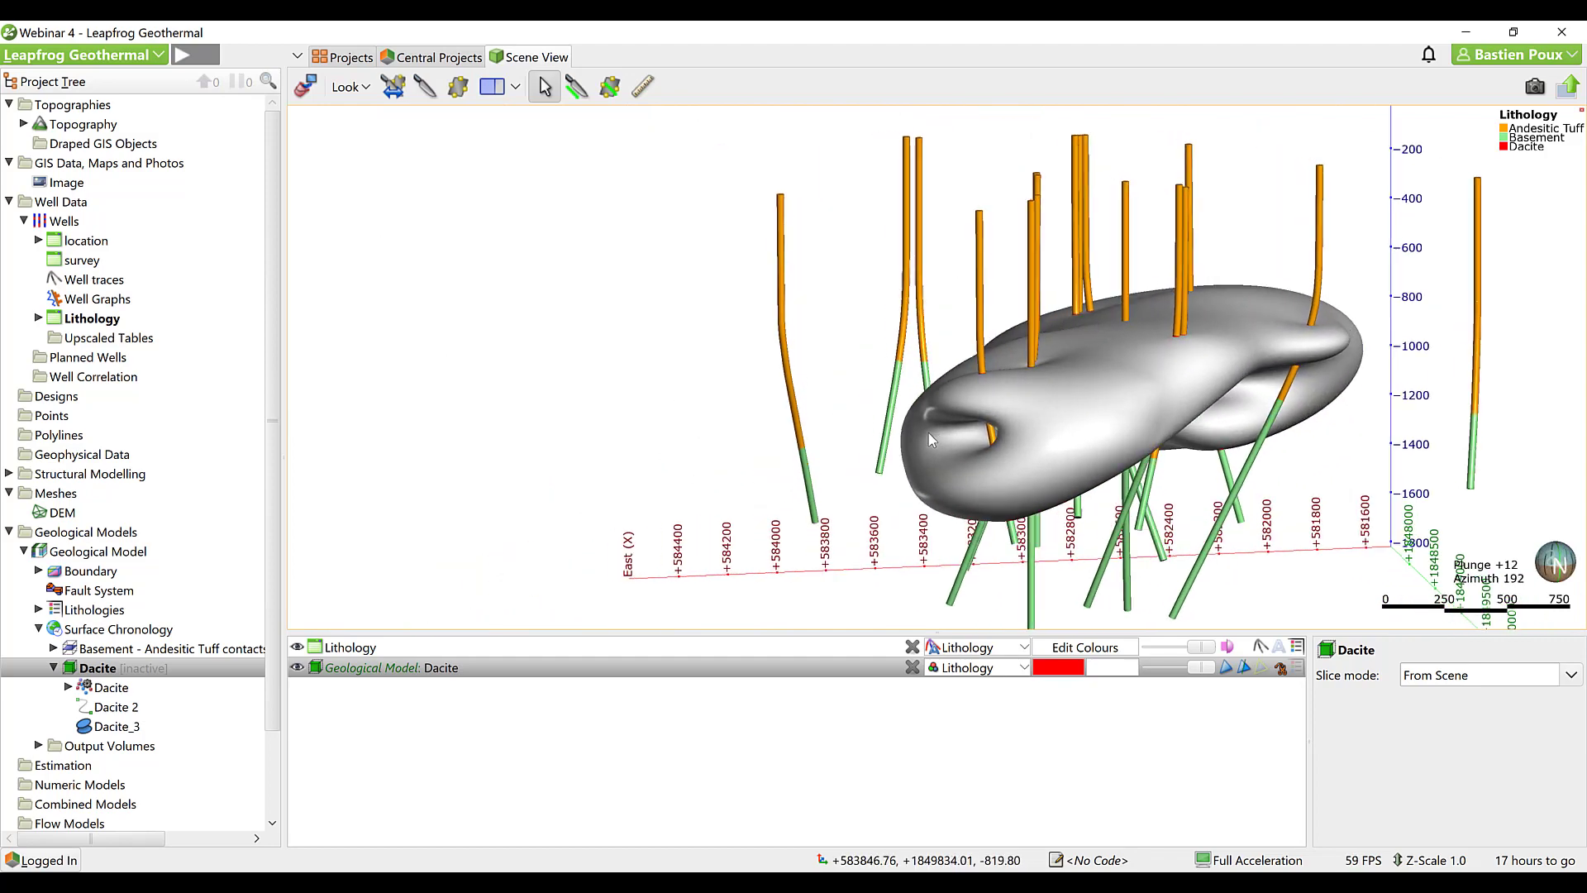
right_drag(1117, 407, 962, 403)
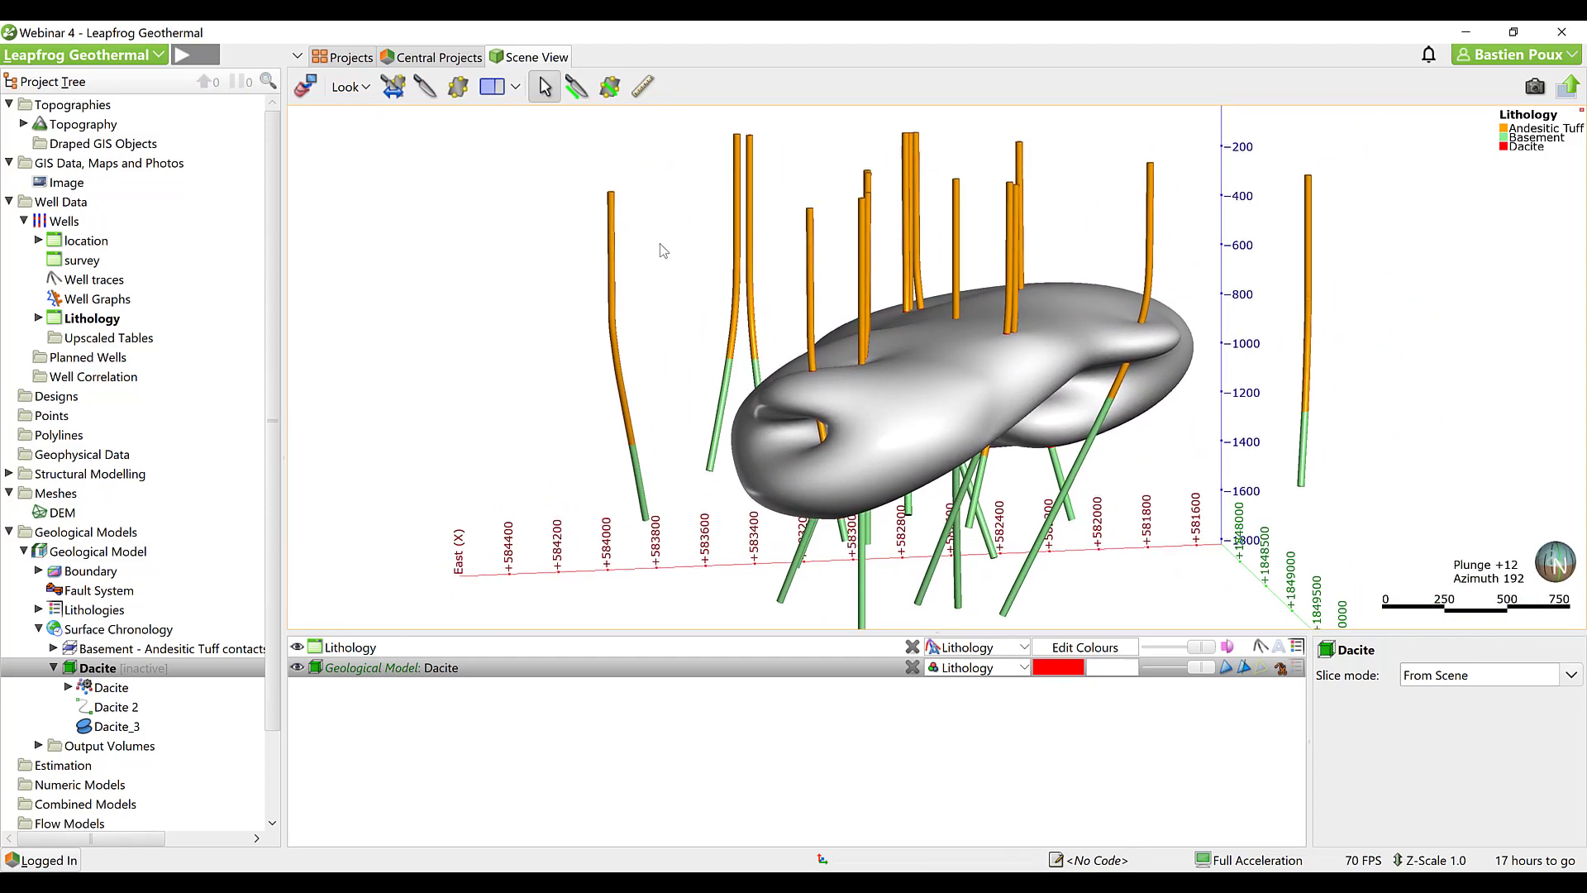
drag(104, 649, 530, 479)
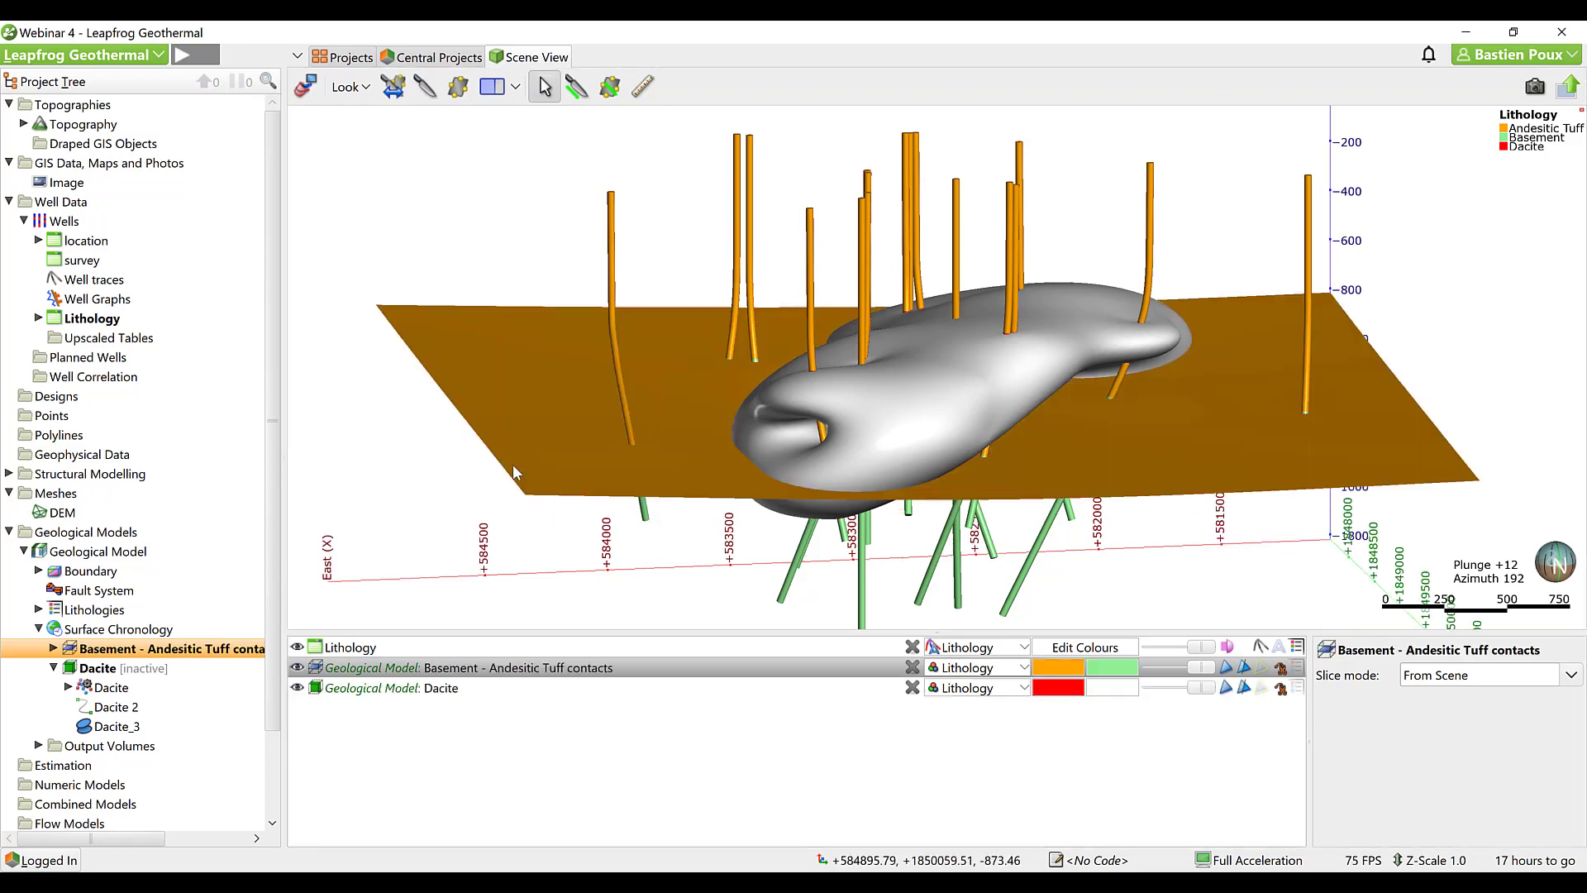
drag(689, 469, 835, 473)
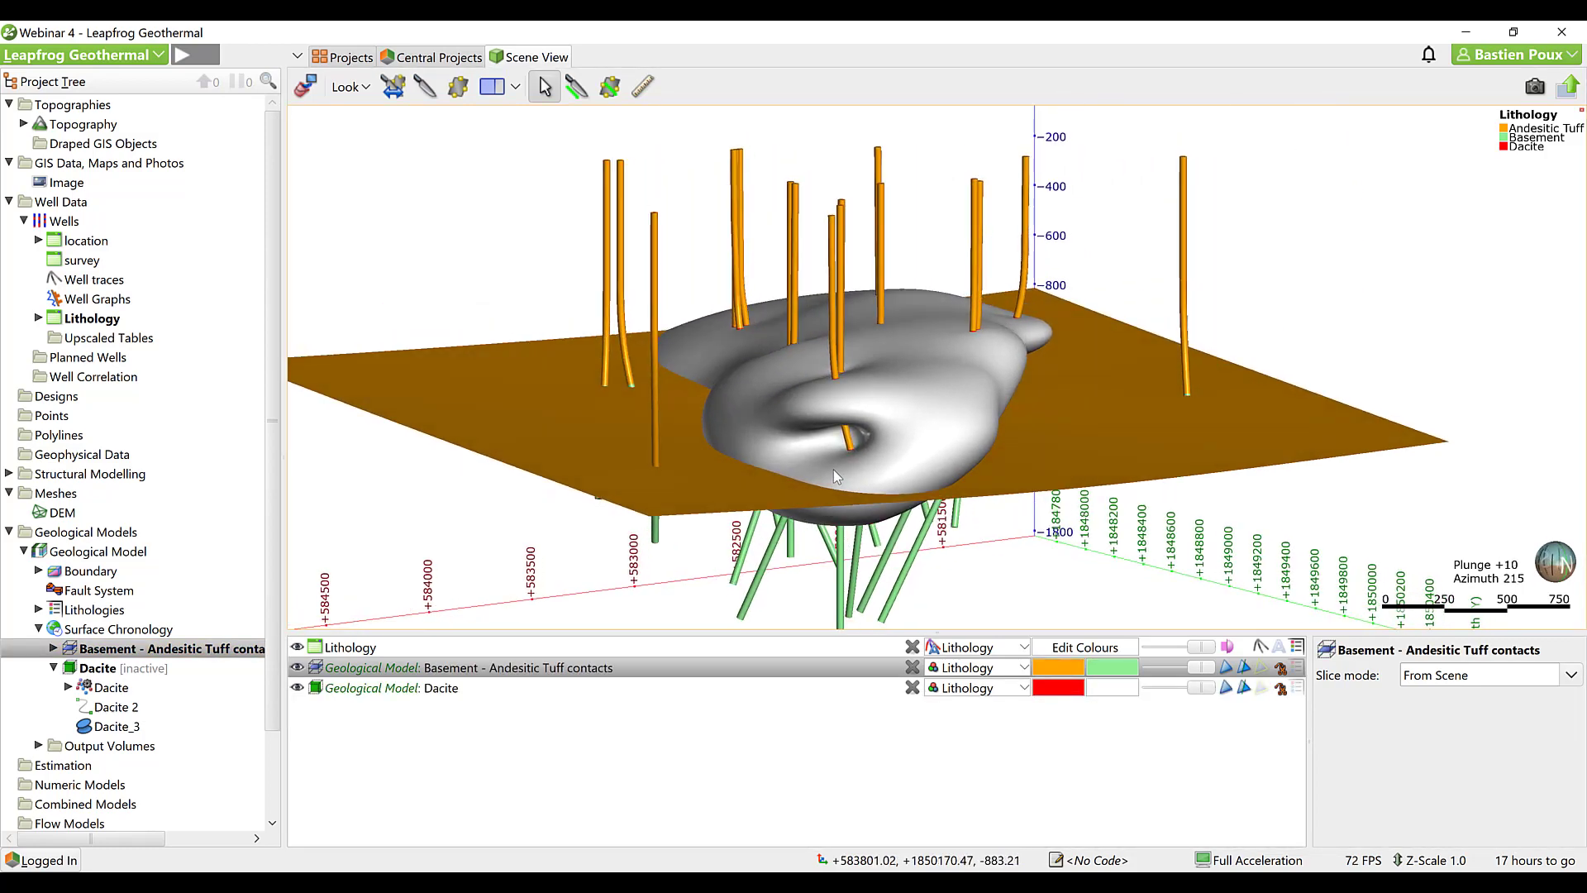
Reorder the geological model's surface chronology so that Dacite is younger than the Basement - Andesitic Tuff contacts.
double_click(114, 631)
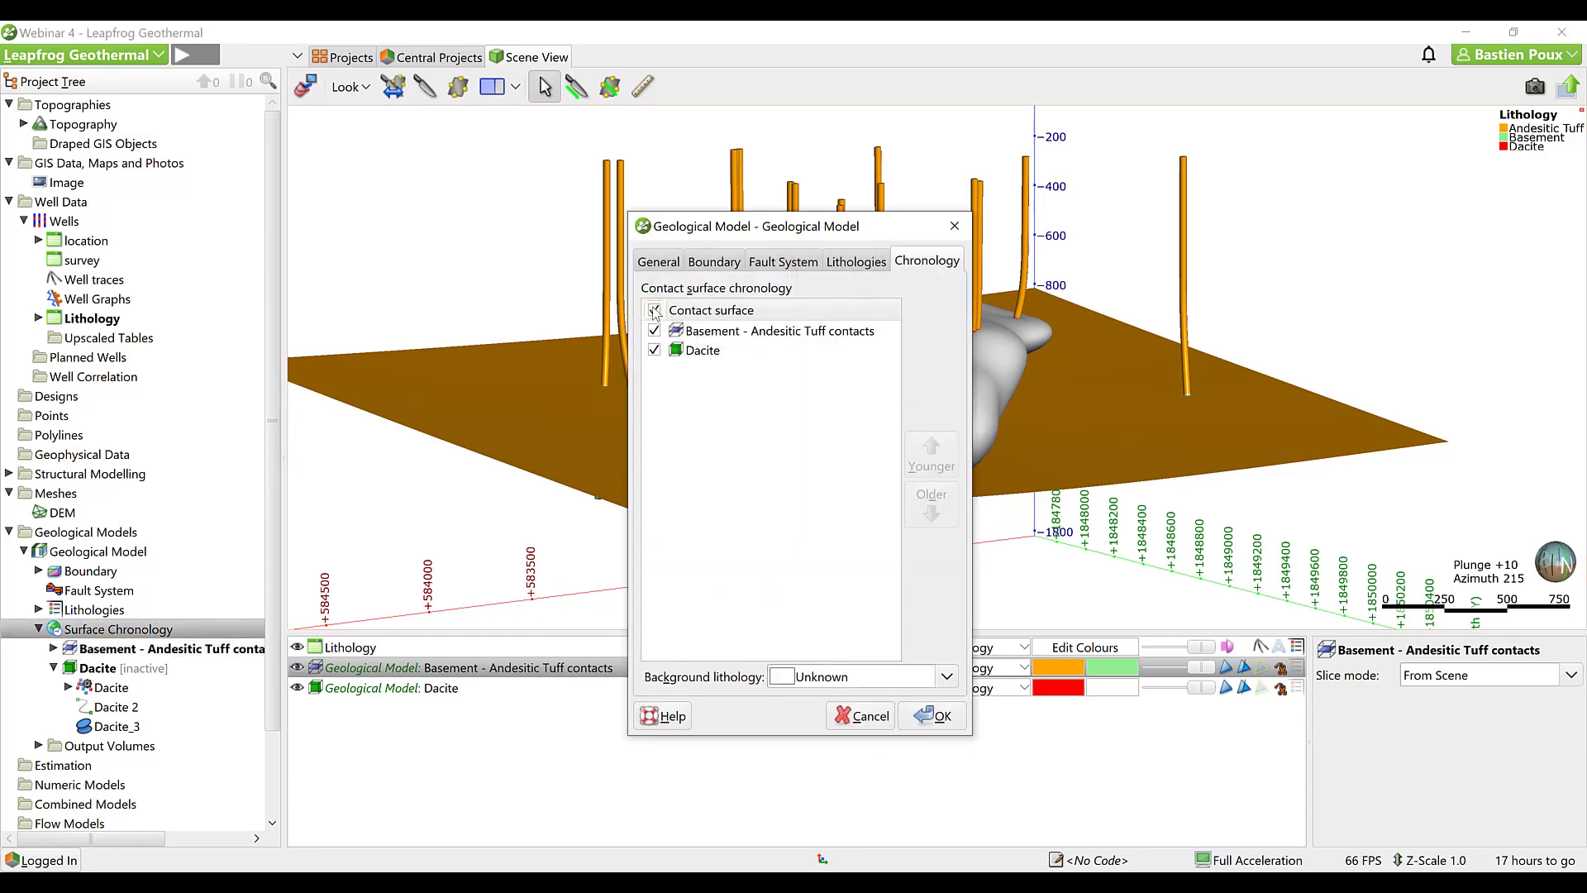
click(700, 356)
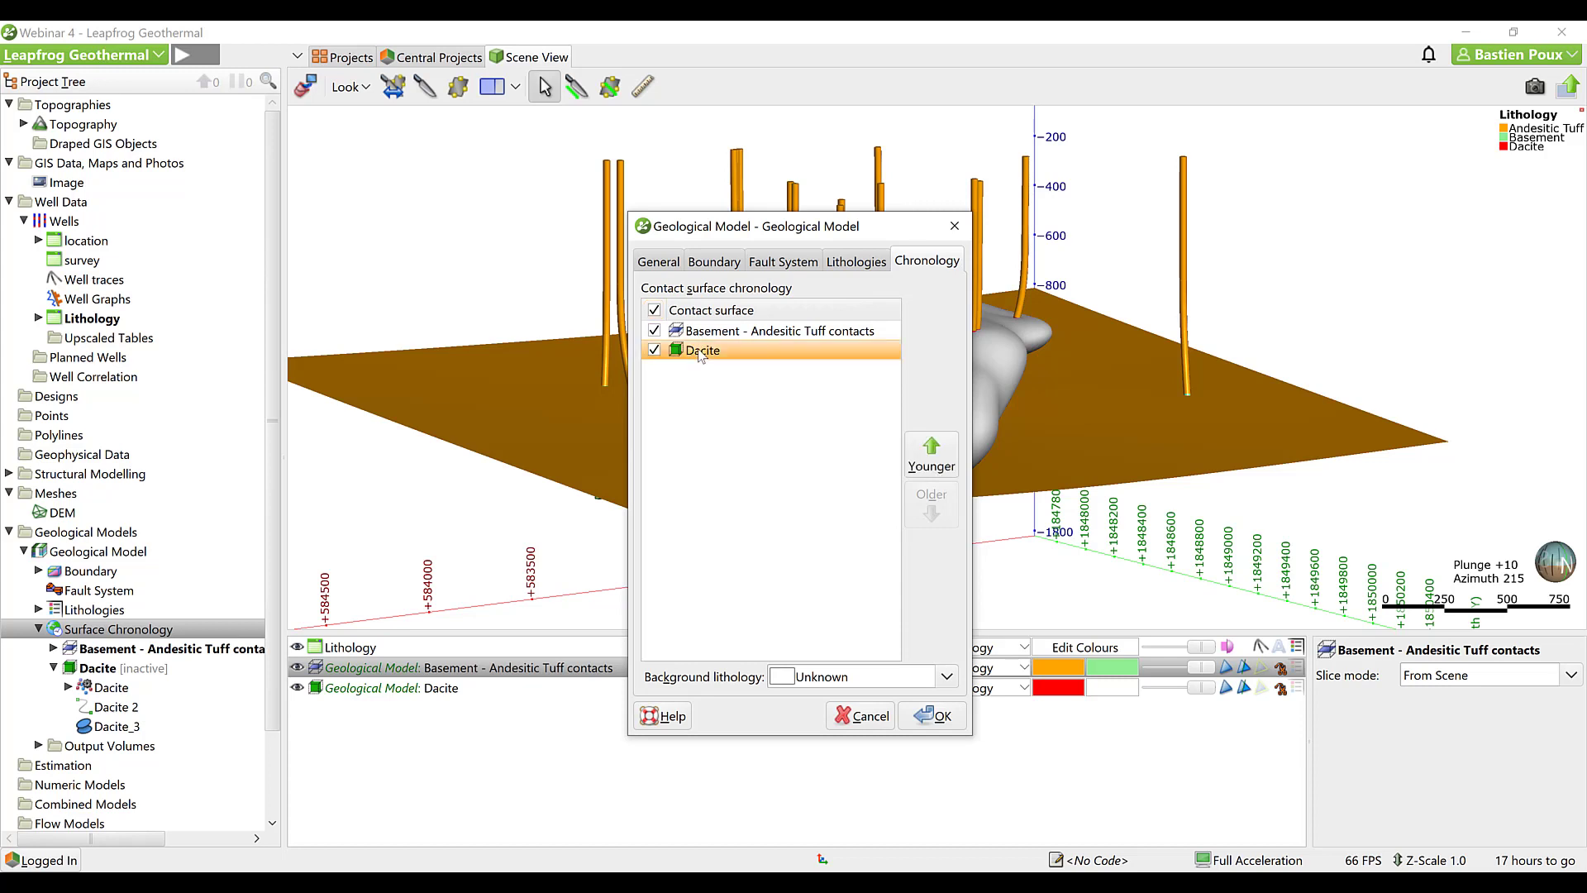
click(932, 453)
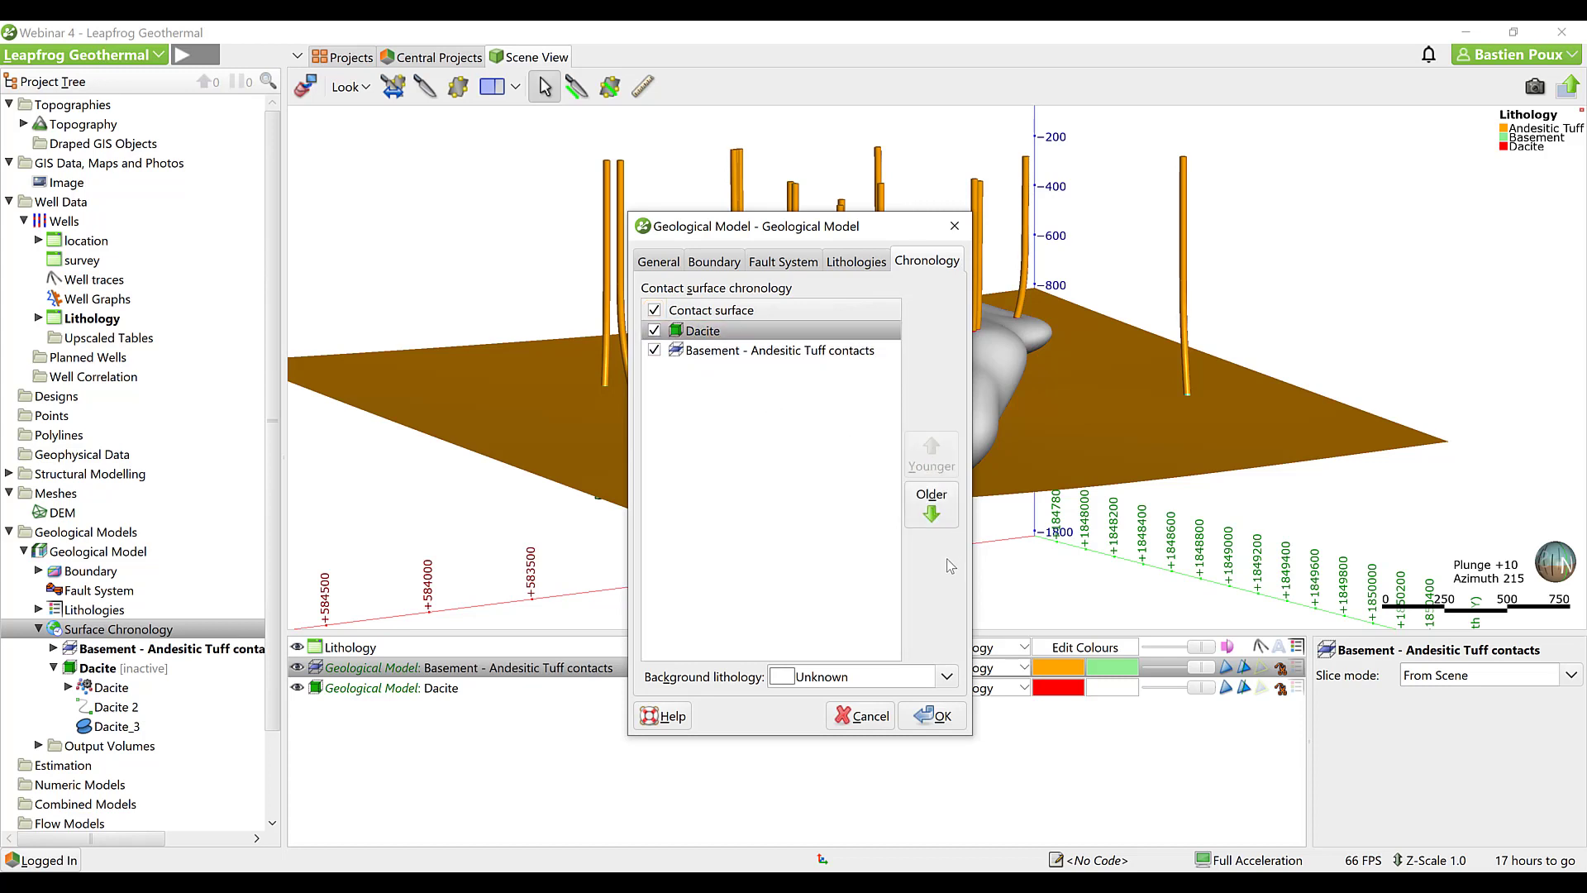
click(934, 716)
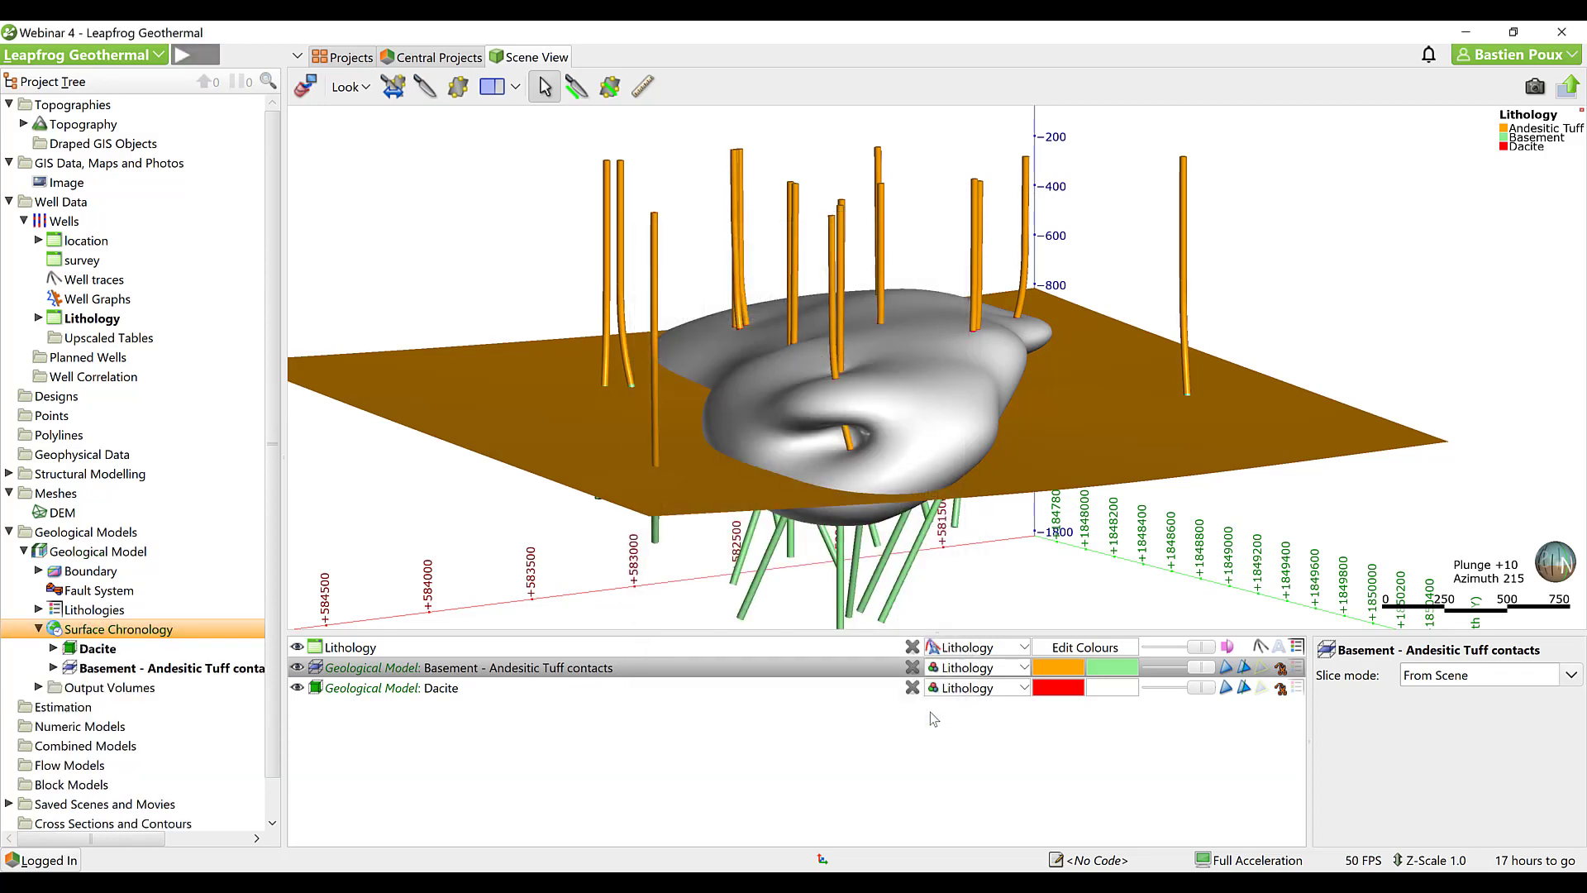
Clear the Basement - Andesitic Tuff contacts and Dacite surfaces from the scene, keeping only the well lithology.
click(912, 668)
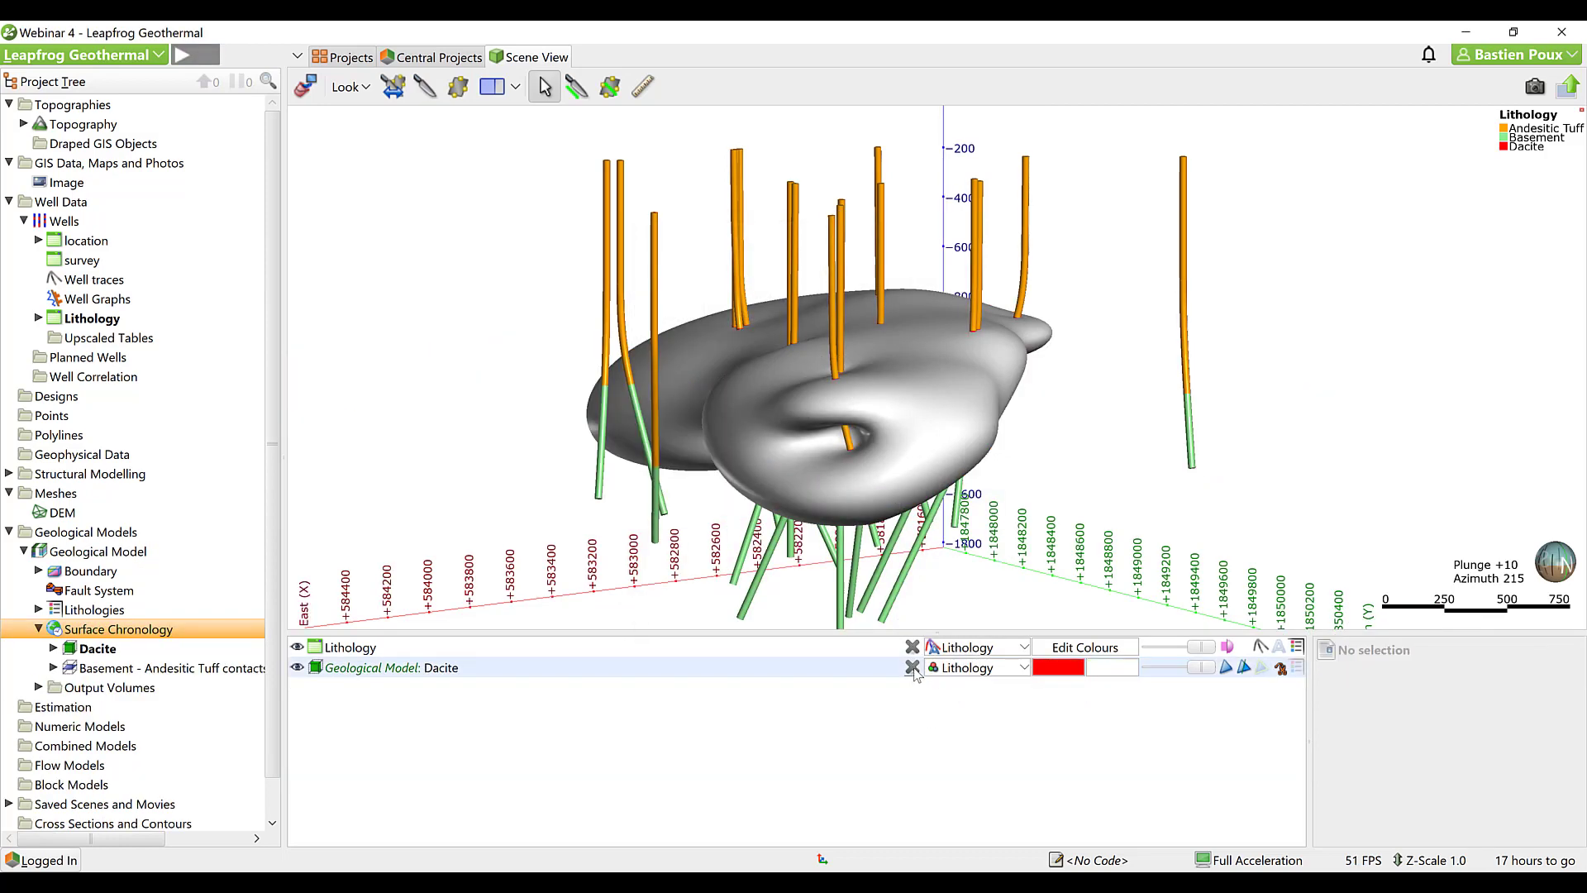
click(912, 668)
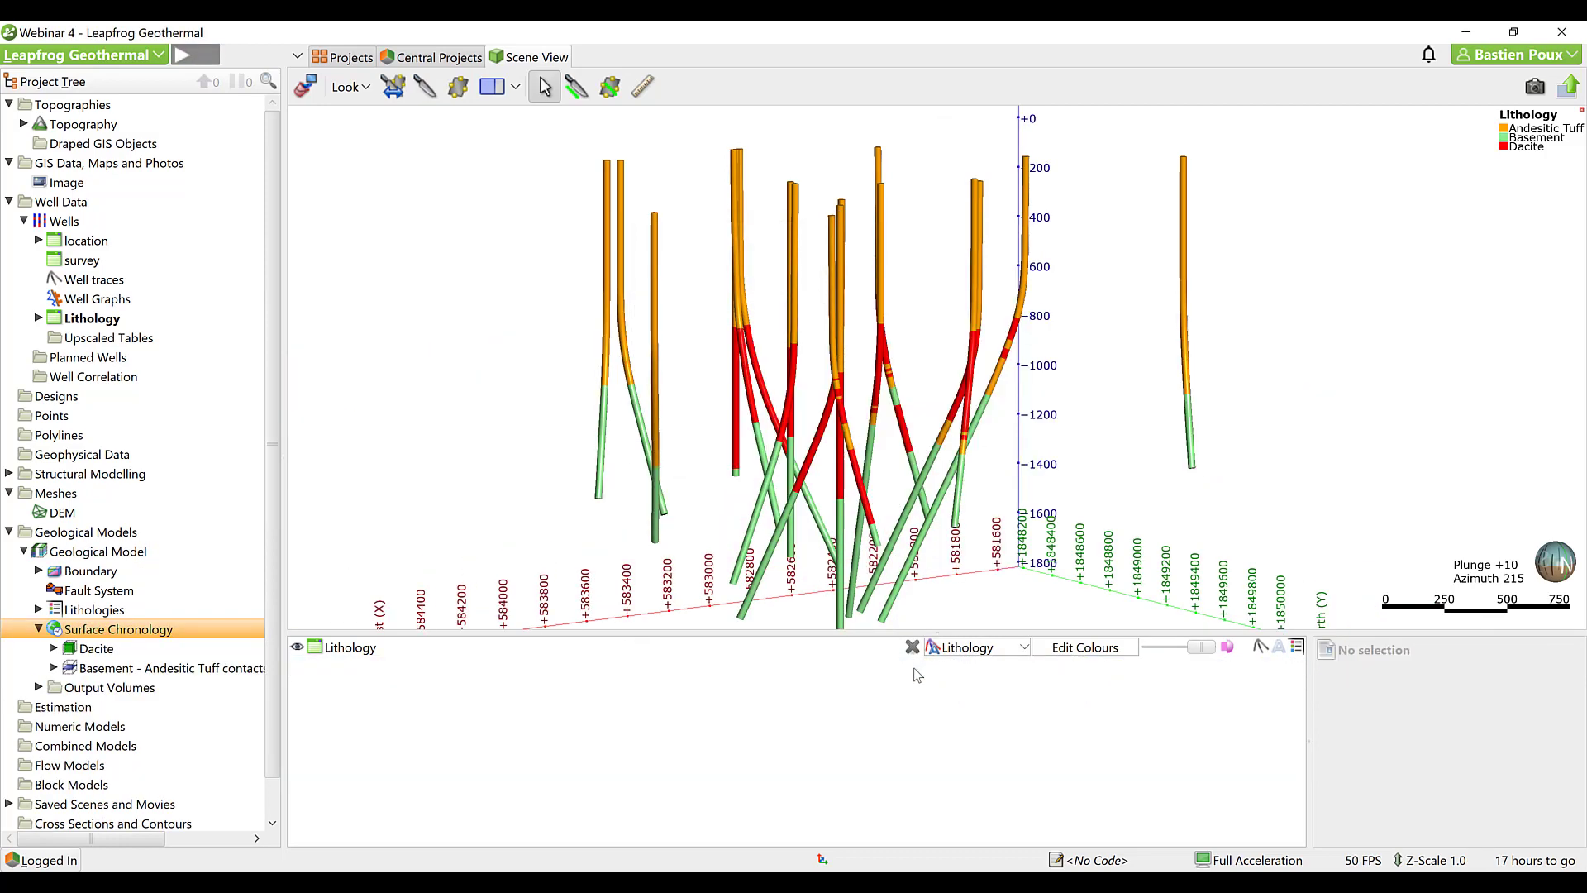
Add the Dacite, Basement and Andesitic Tuff output volumes of the geological model to the scene.
click(38, 687)
scroll(97, 626, down, 2)
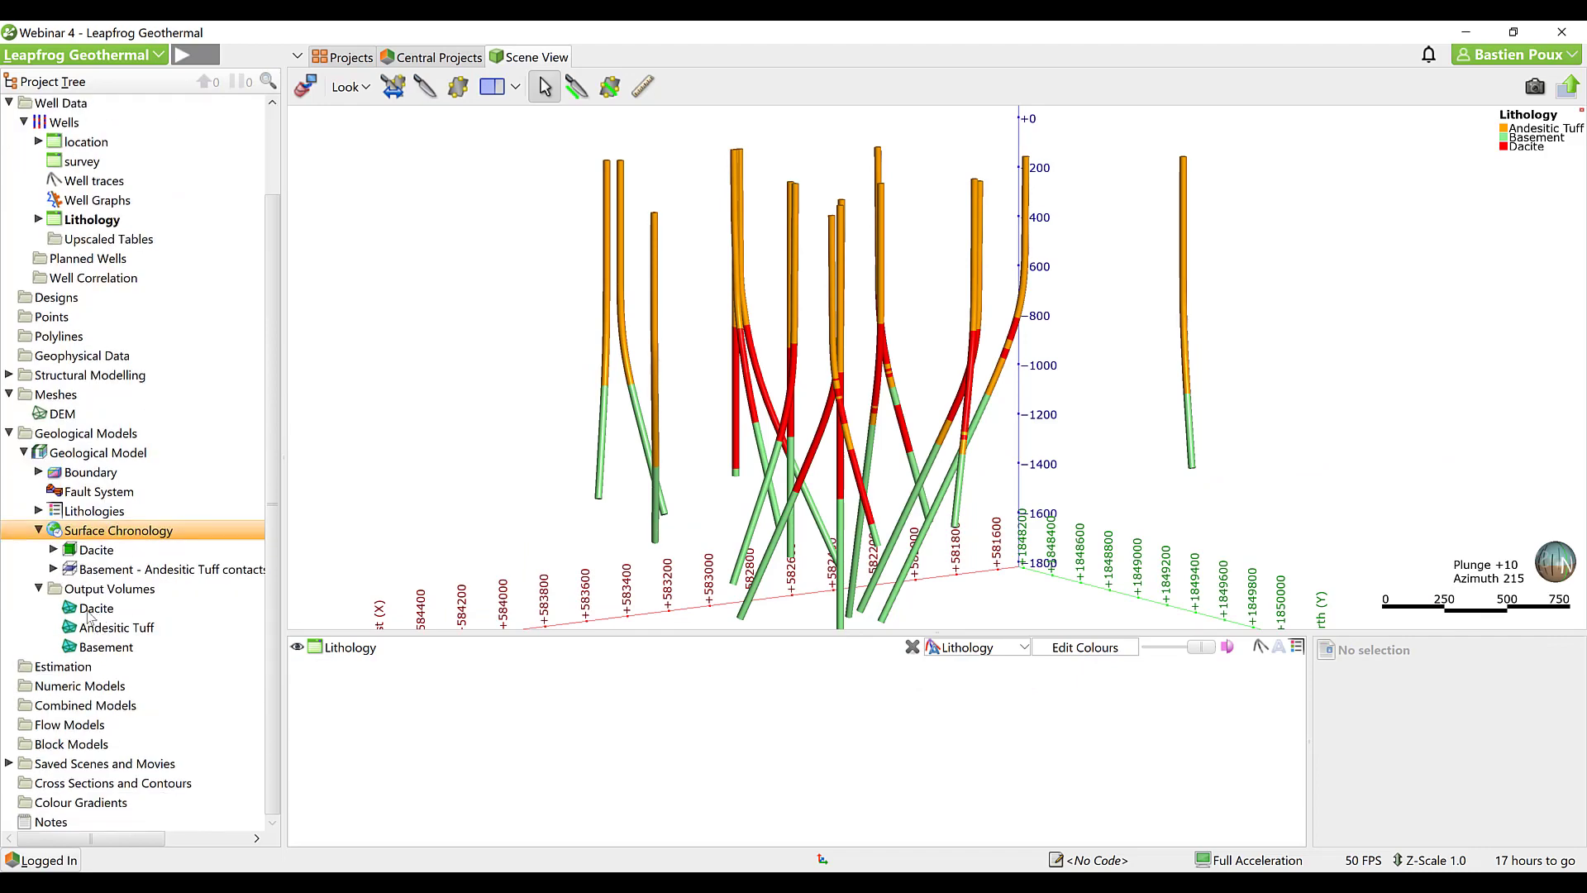
drag(89, 610, 546, 496)
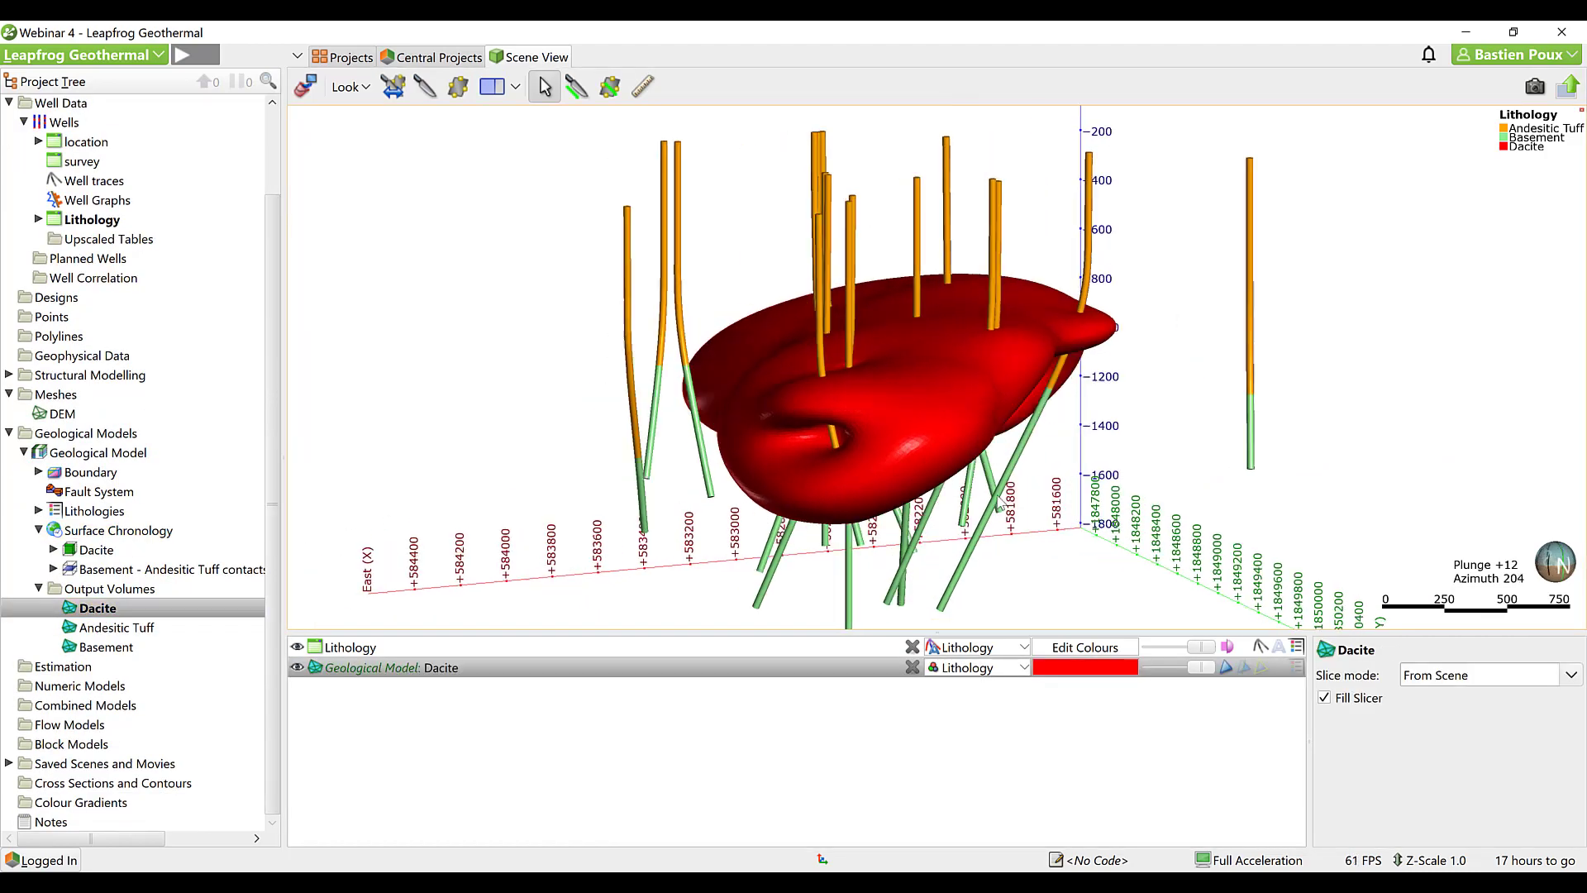
drag(999, 498, 537, 546)
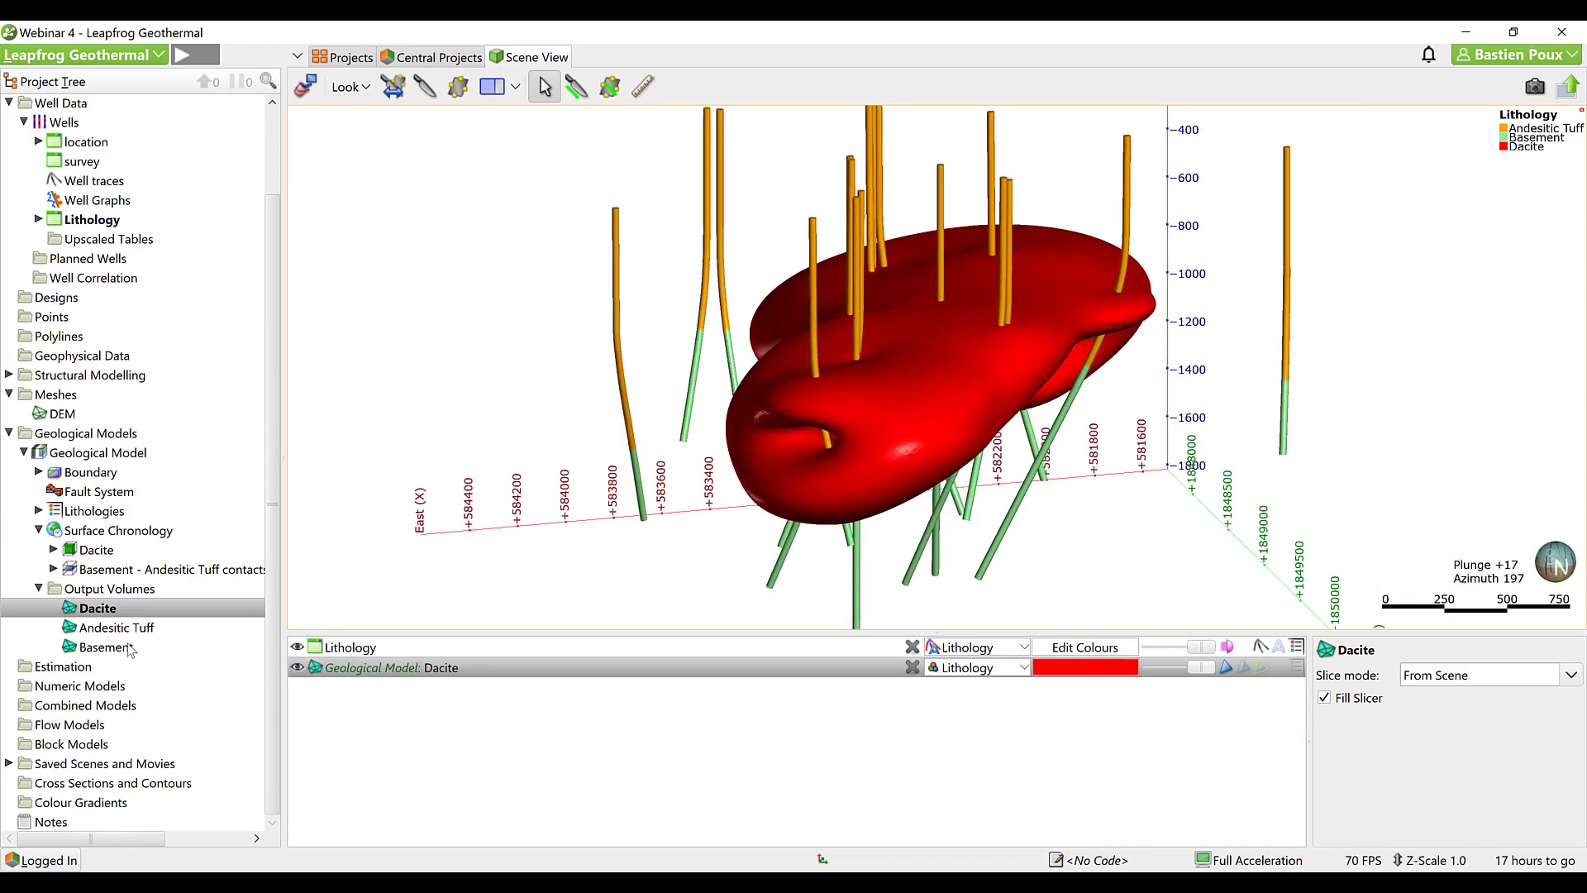
drag(107, 647, 740, 407)
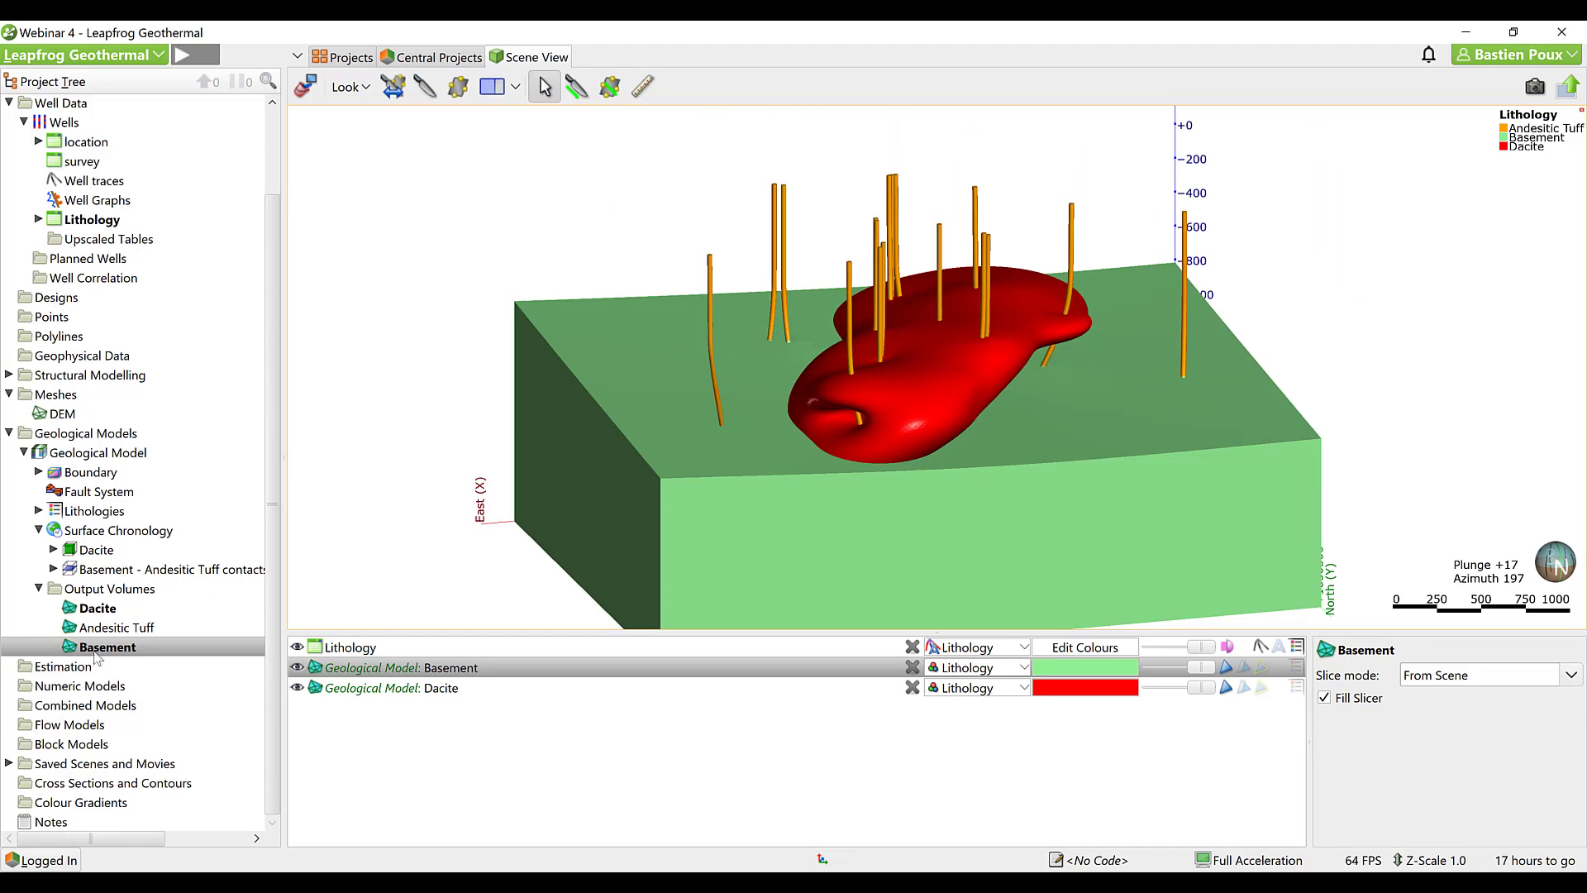
drag(103, 630, 920, 343)
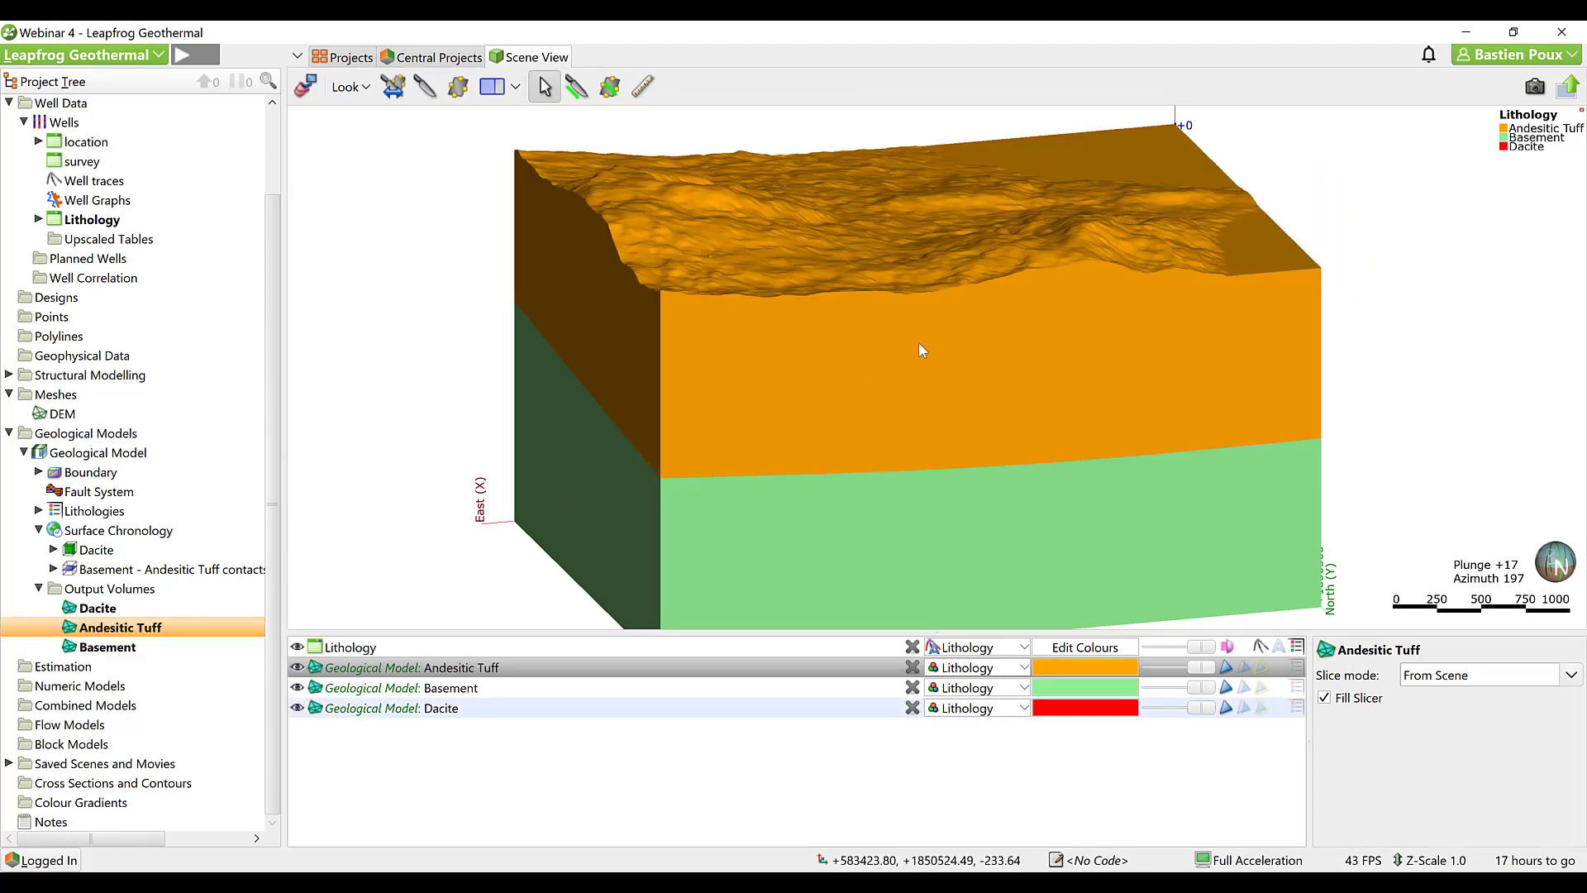
Draw a roughly east-west slice across the model in plan view and cut away its northern part to expose the cross section.
drag(1143, 435, 652, 436)
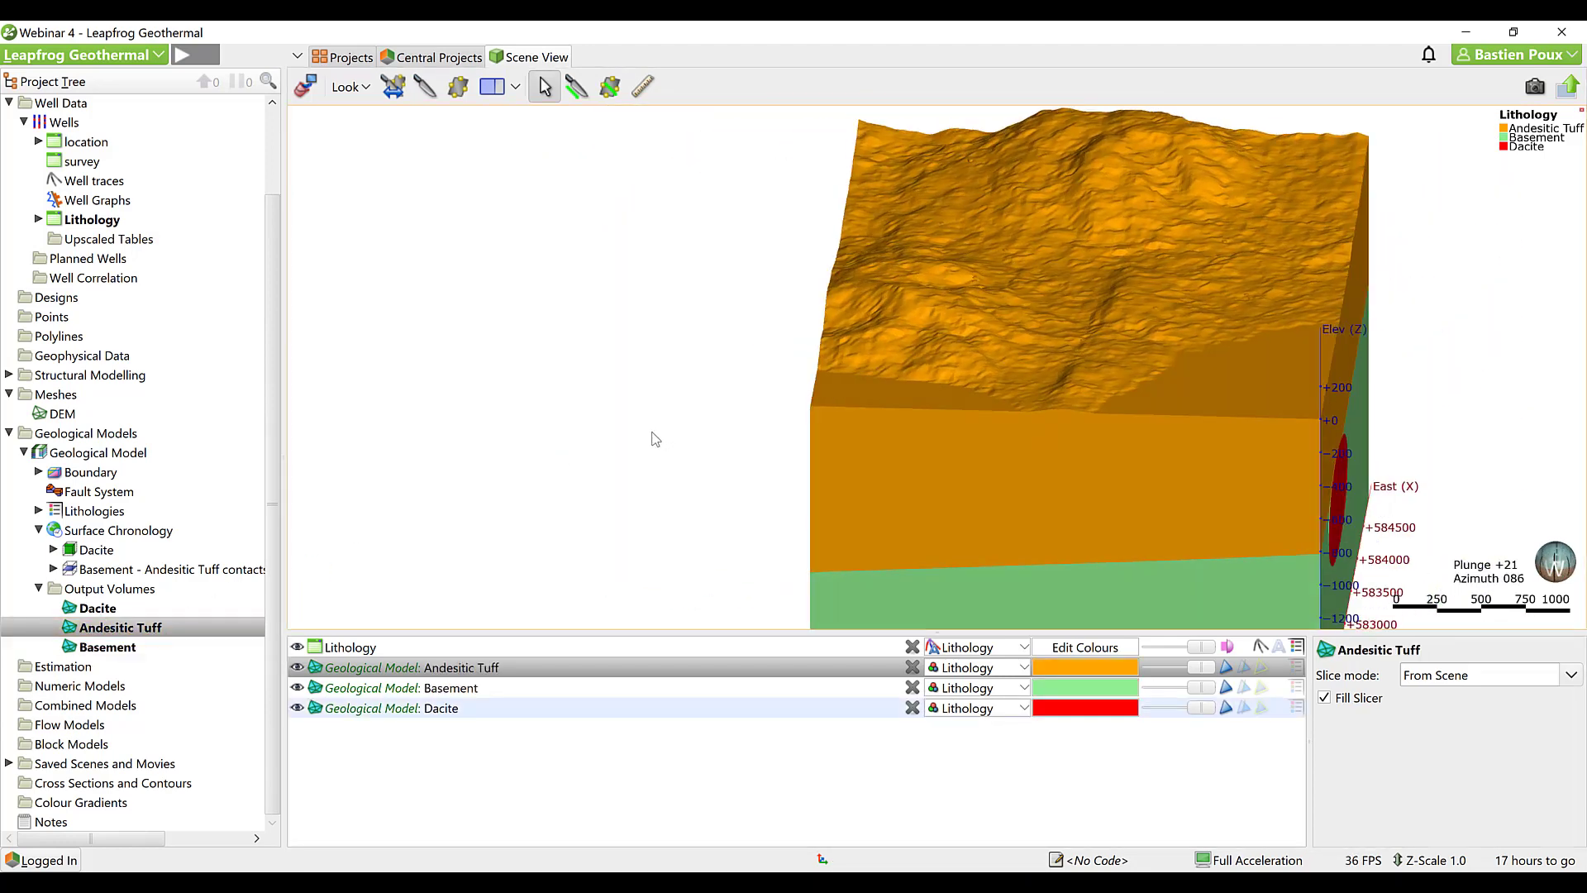
key(d)
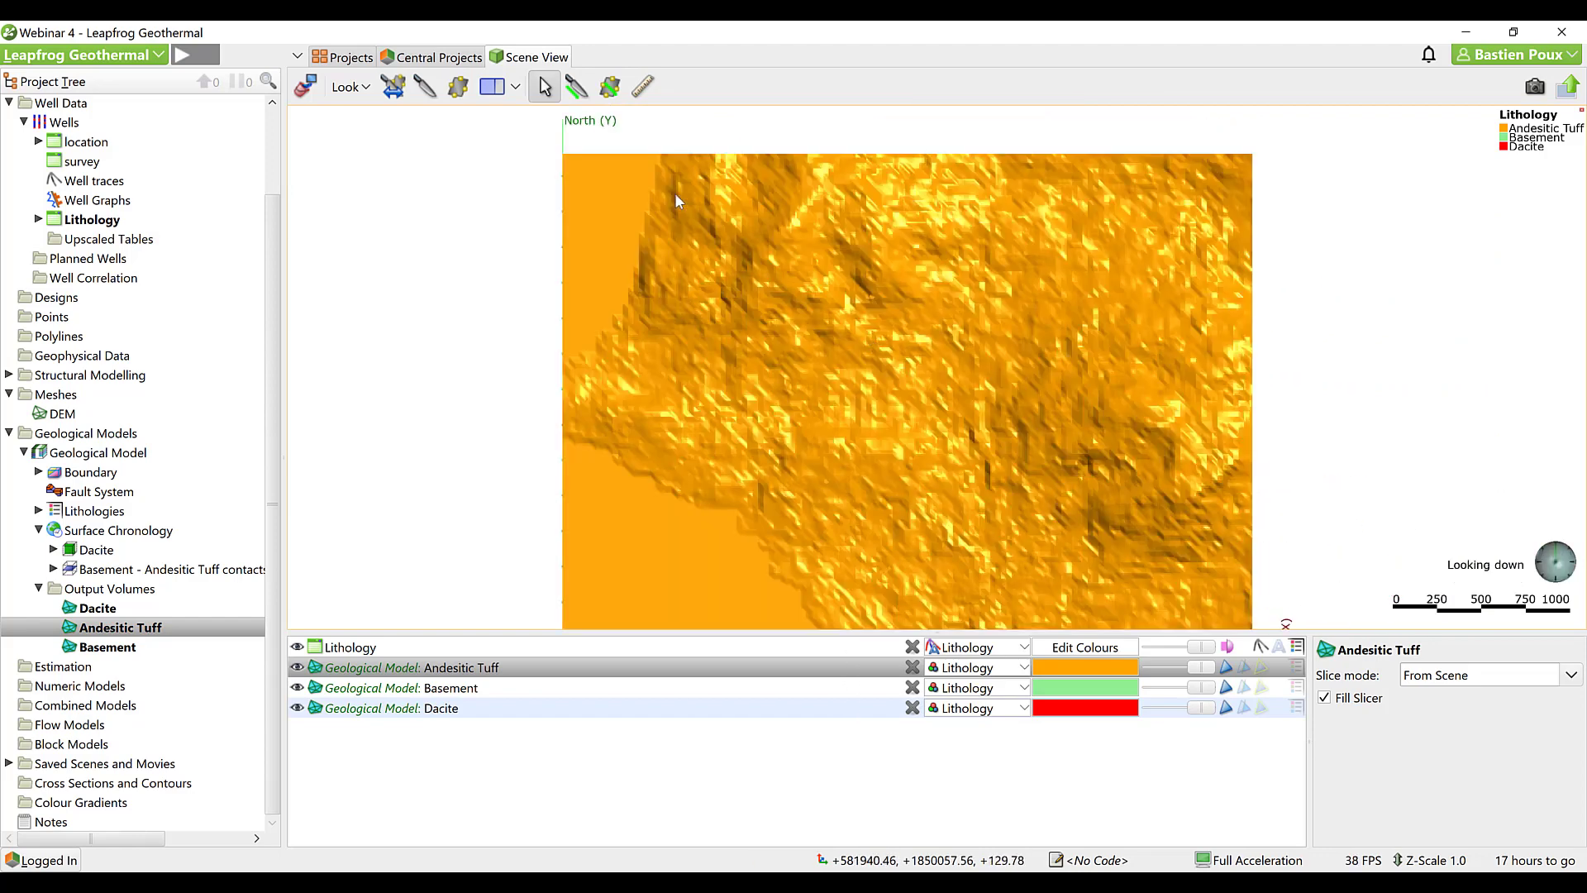
click(576, 86)
drag(510, 372, 1463, 402)
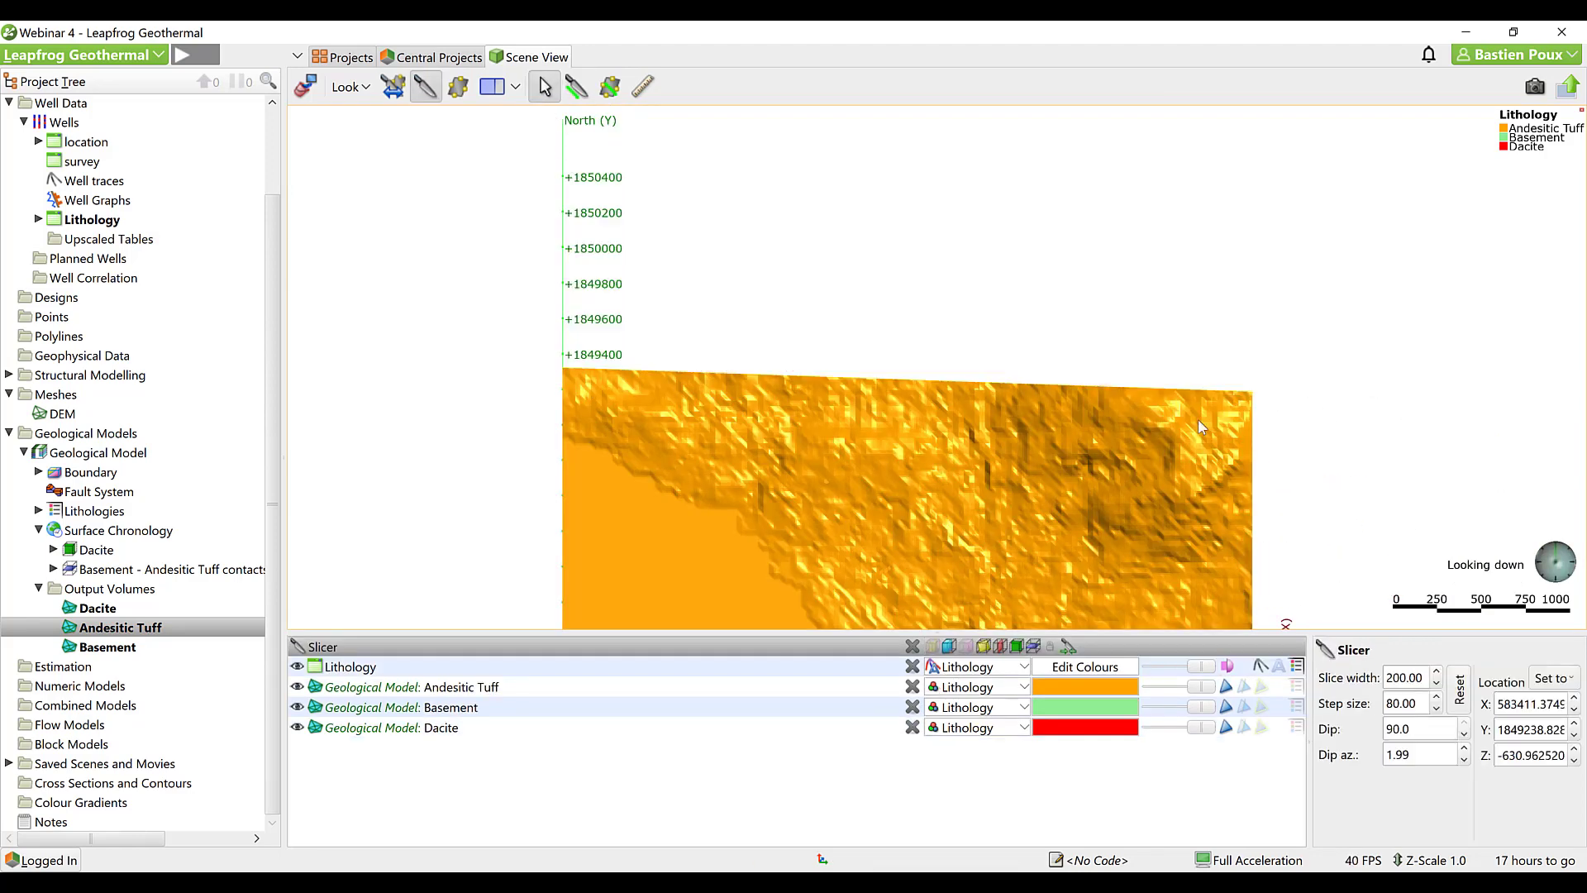
click(962, 649)
drag(937, 496, 825, 339)
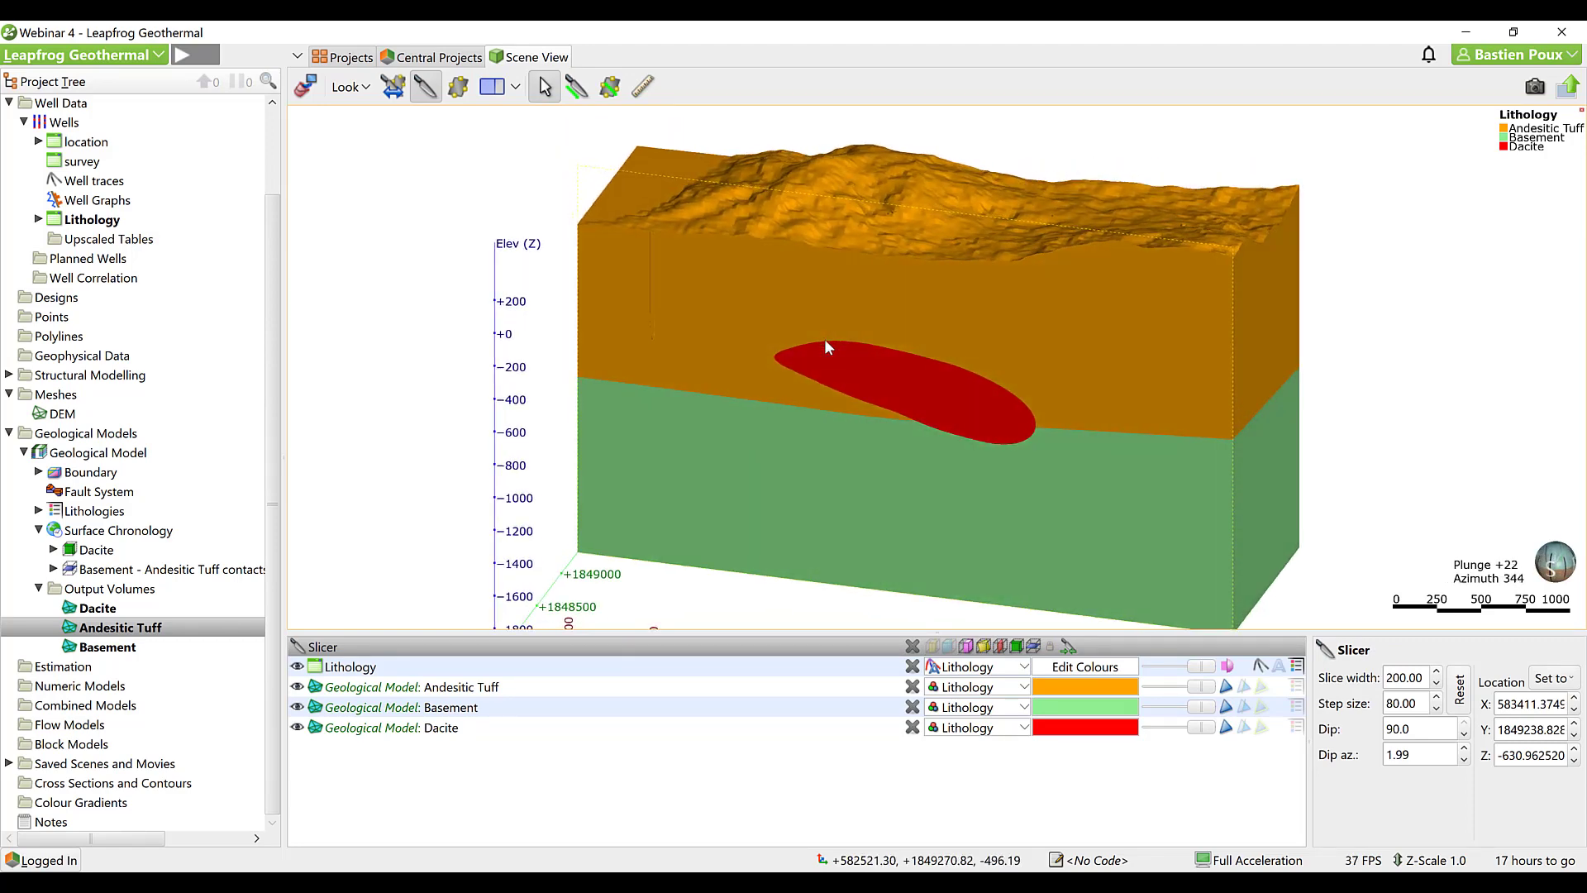
Set the slice mode of the Dacite output volume and the Lithology wells to Unsliced.
click(941, 410)
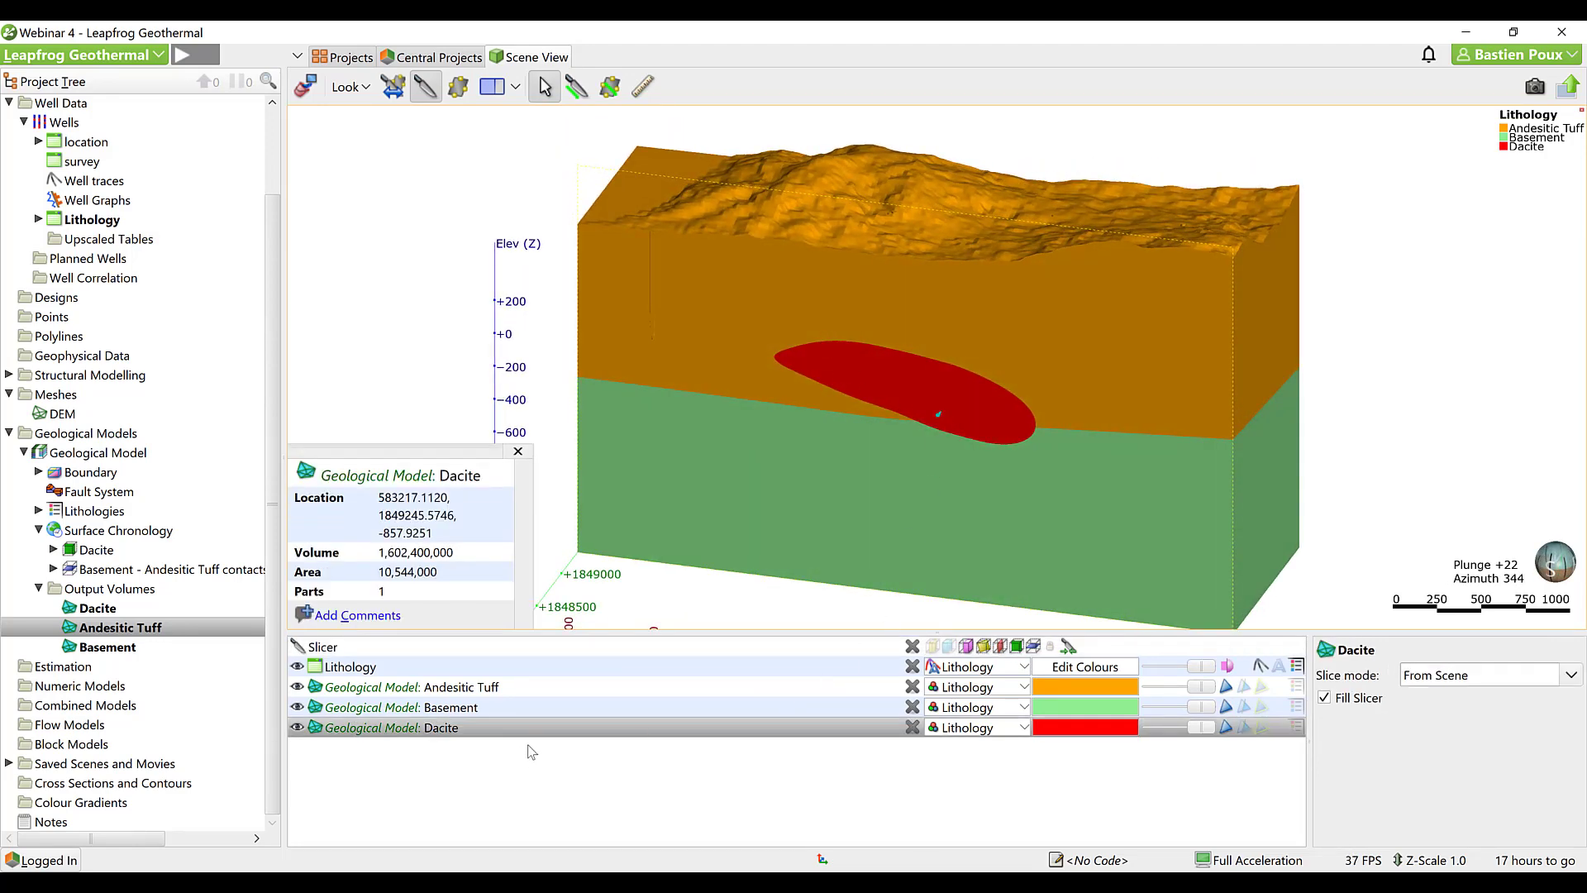
click(1427, 678)
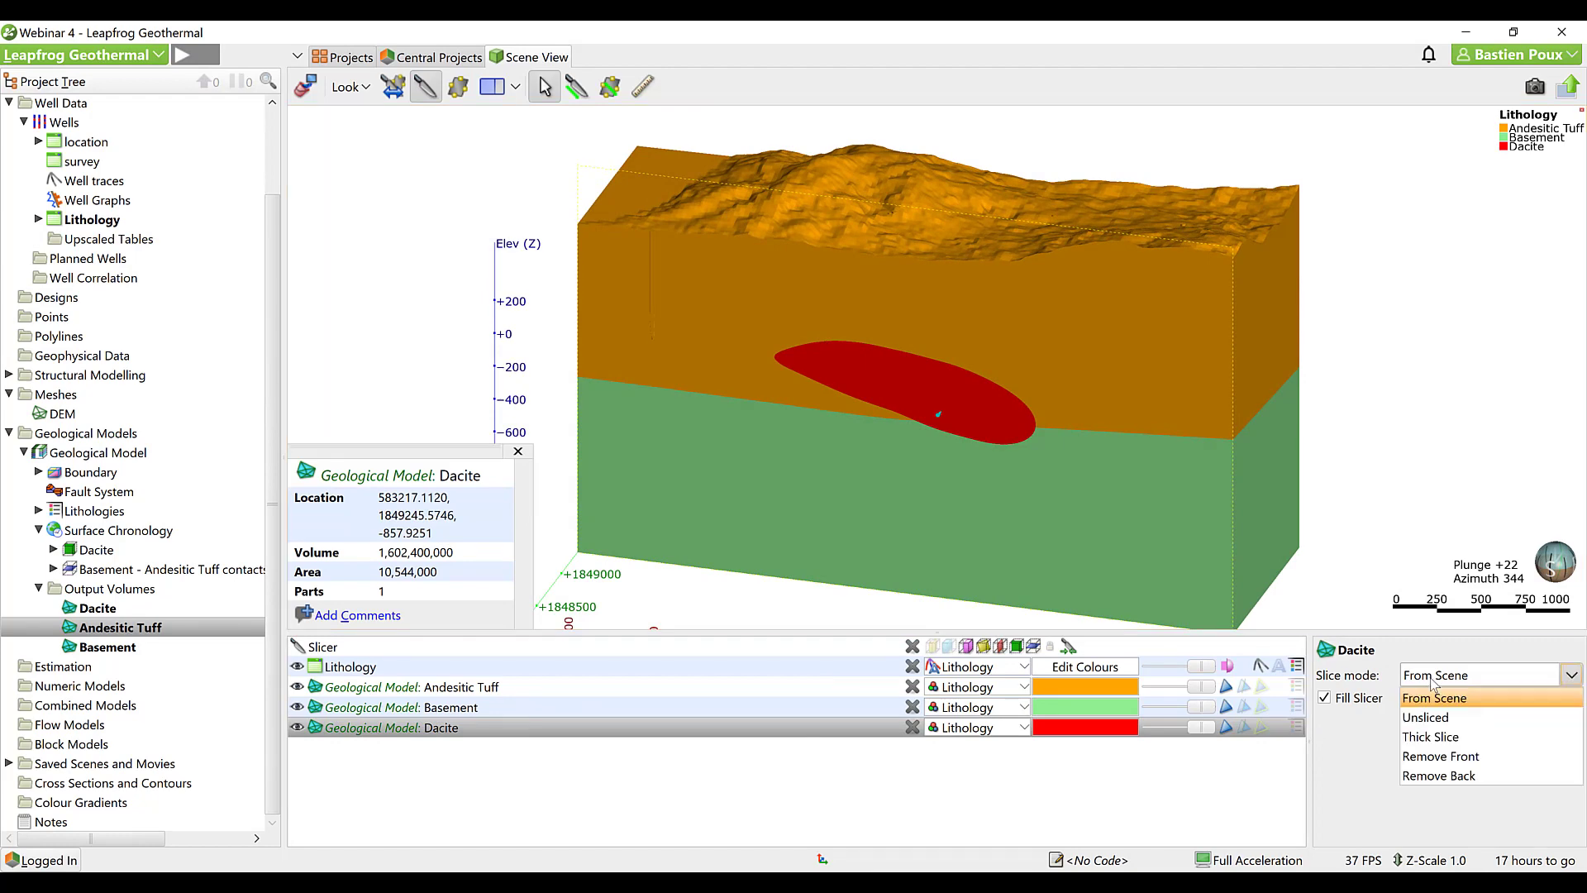
click(1441, 722)
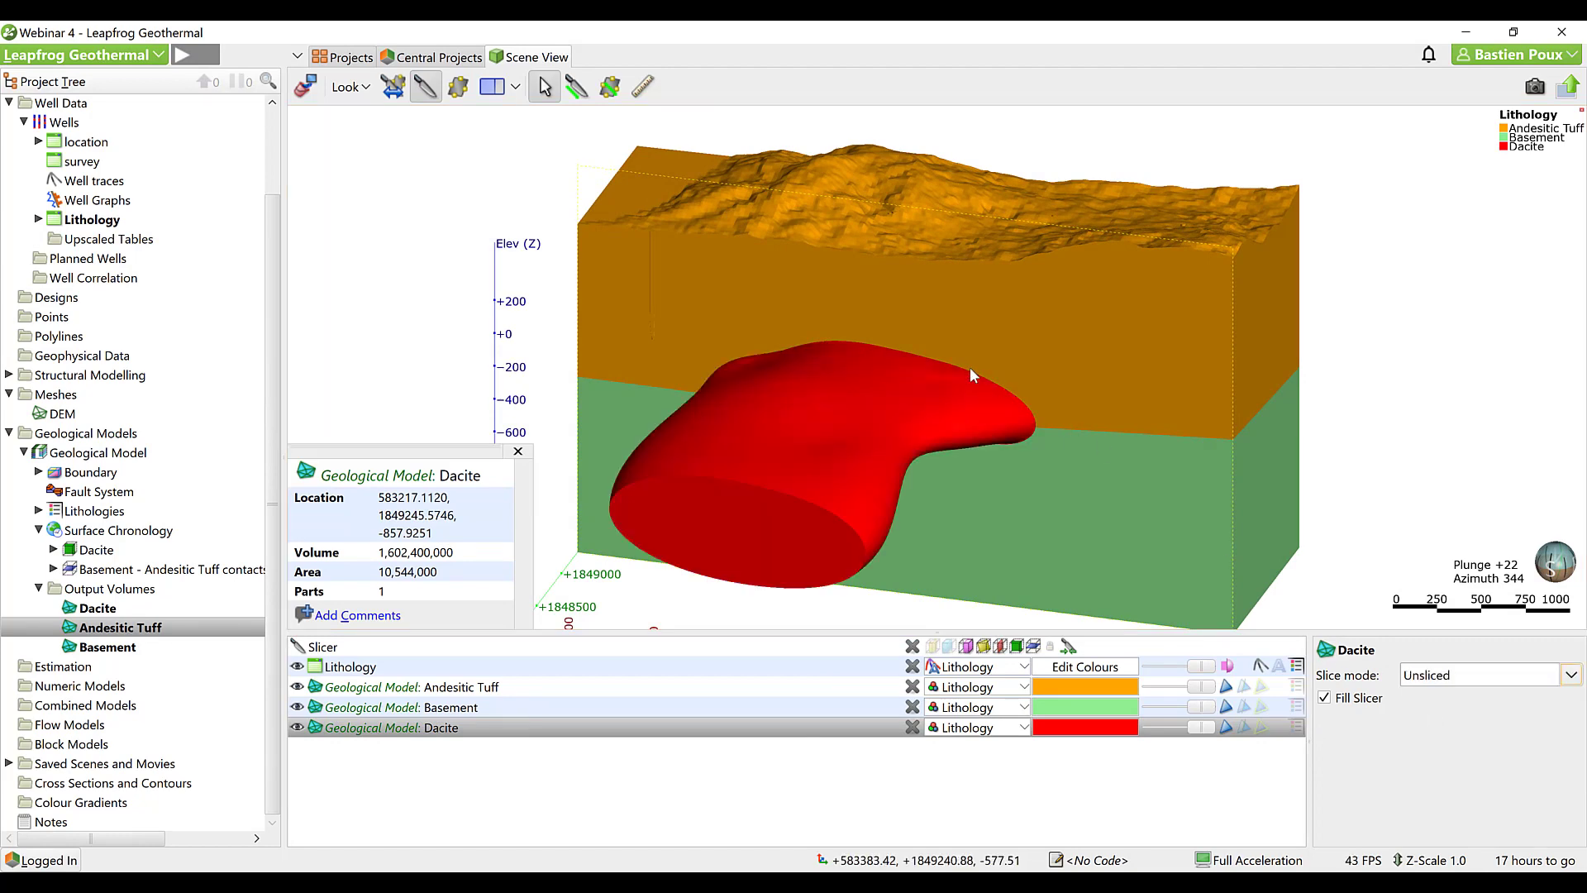
scroll(969, 367, down, 2)
drag(1059, 518, 984, 513)
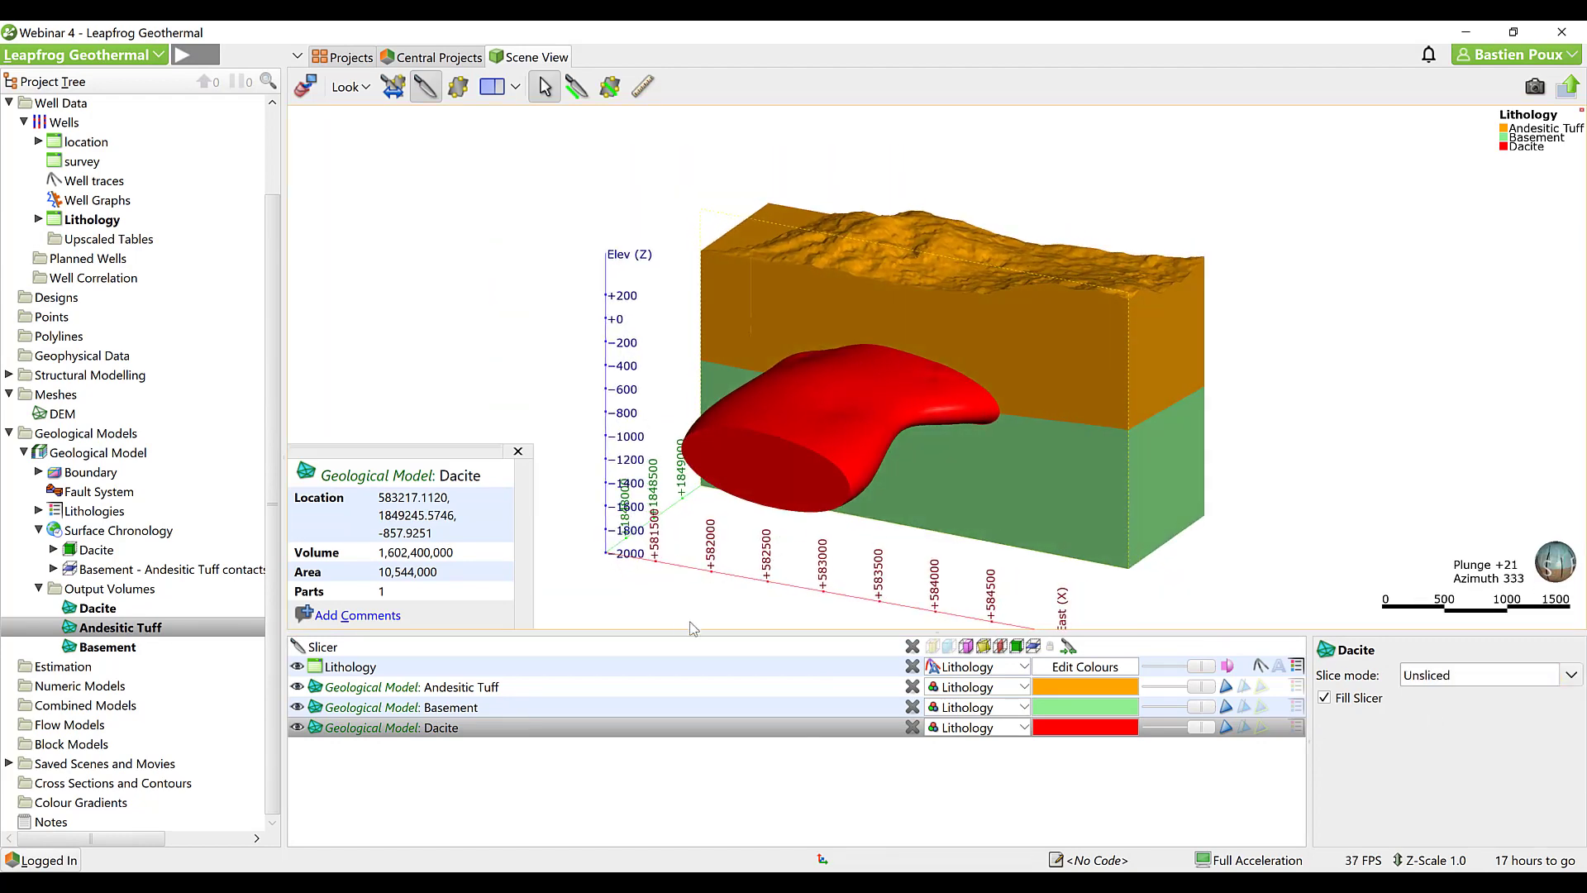
click(699, 667)
click(1453, 678)
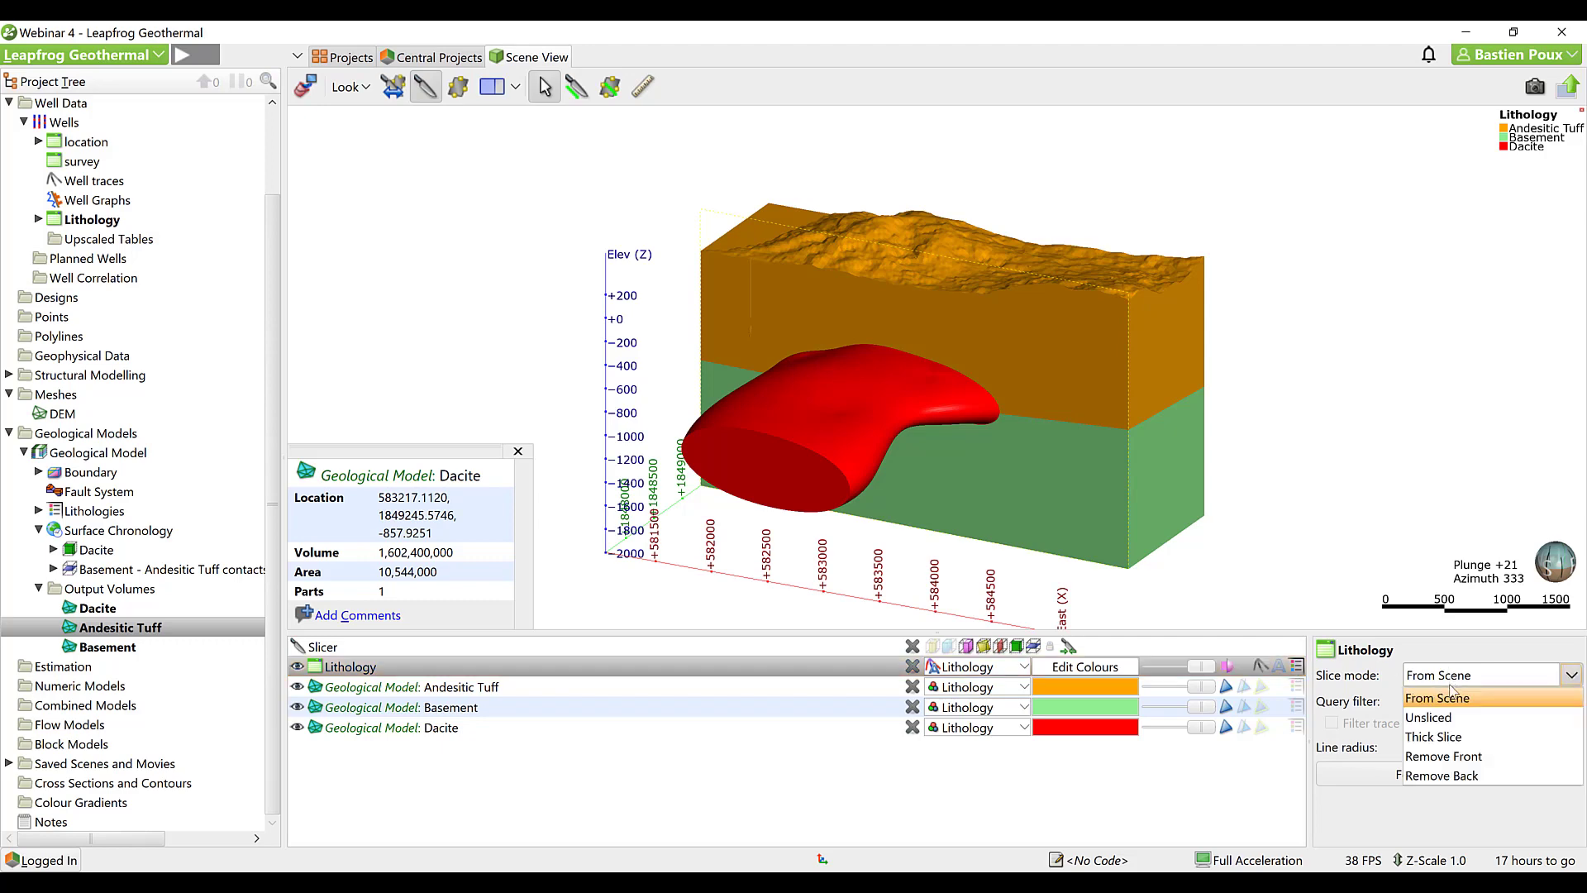
click(1446, 721)
Step the slicer back and forth through the model to examine the Dacite intrusion and wells against the sliced volumes.
drag(972, 479, 1131, 305)
key(comma)
key(comma)
key(comma)
key(comma)
key(comma)
key(comma)
key(comma)
key(comma)
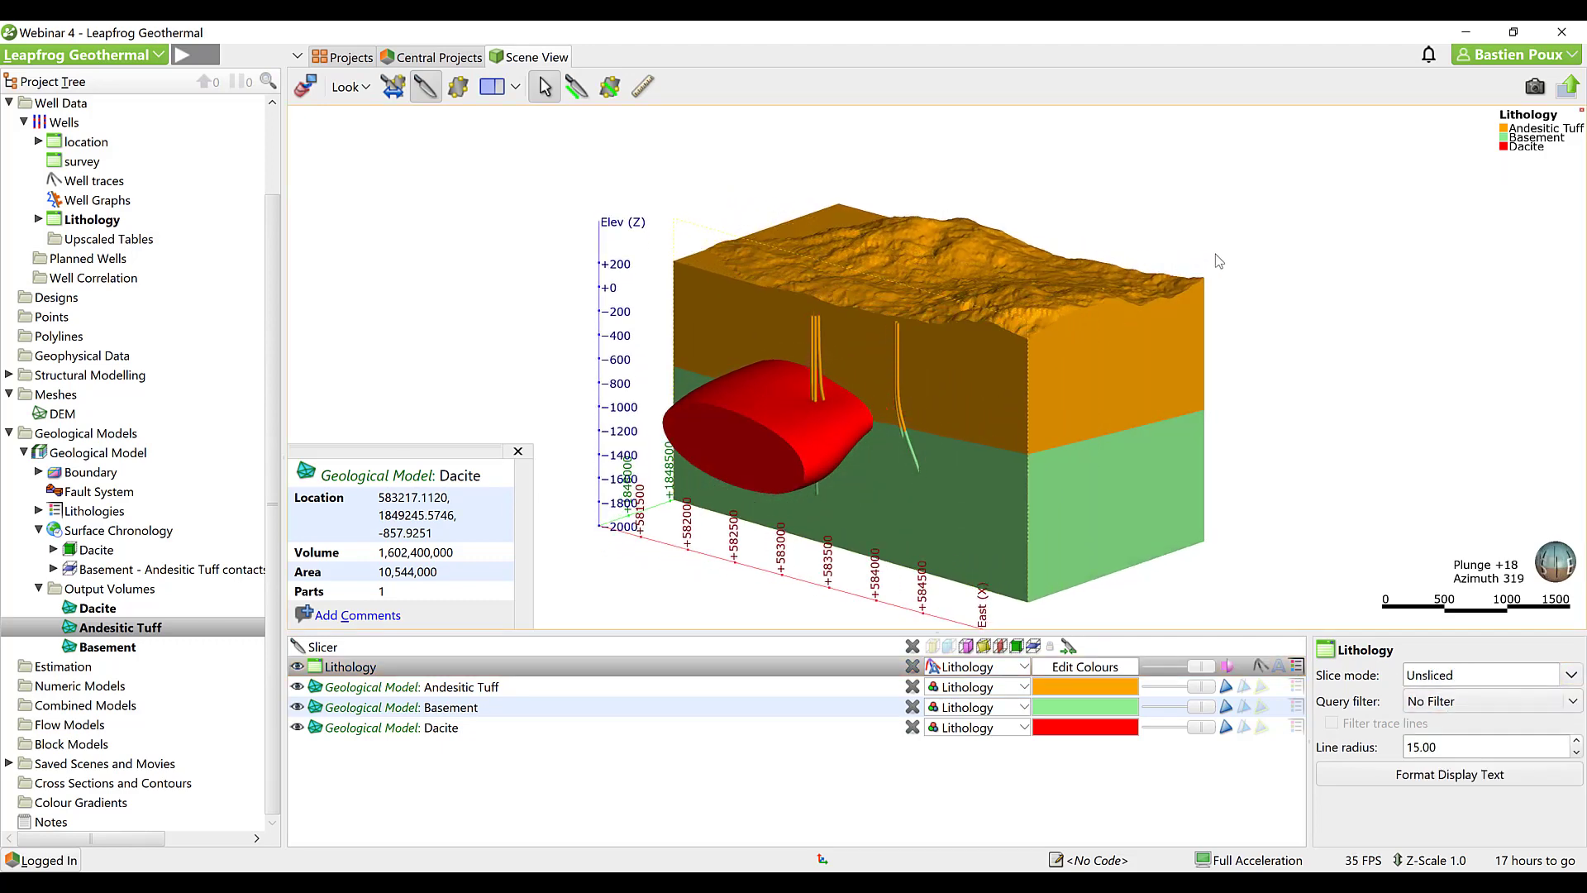
key(period)
key(period)
key(period)
key(period)
key(period)
key(period)
key(period)
key(period)
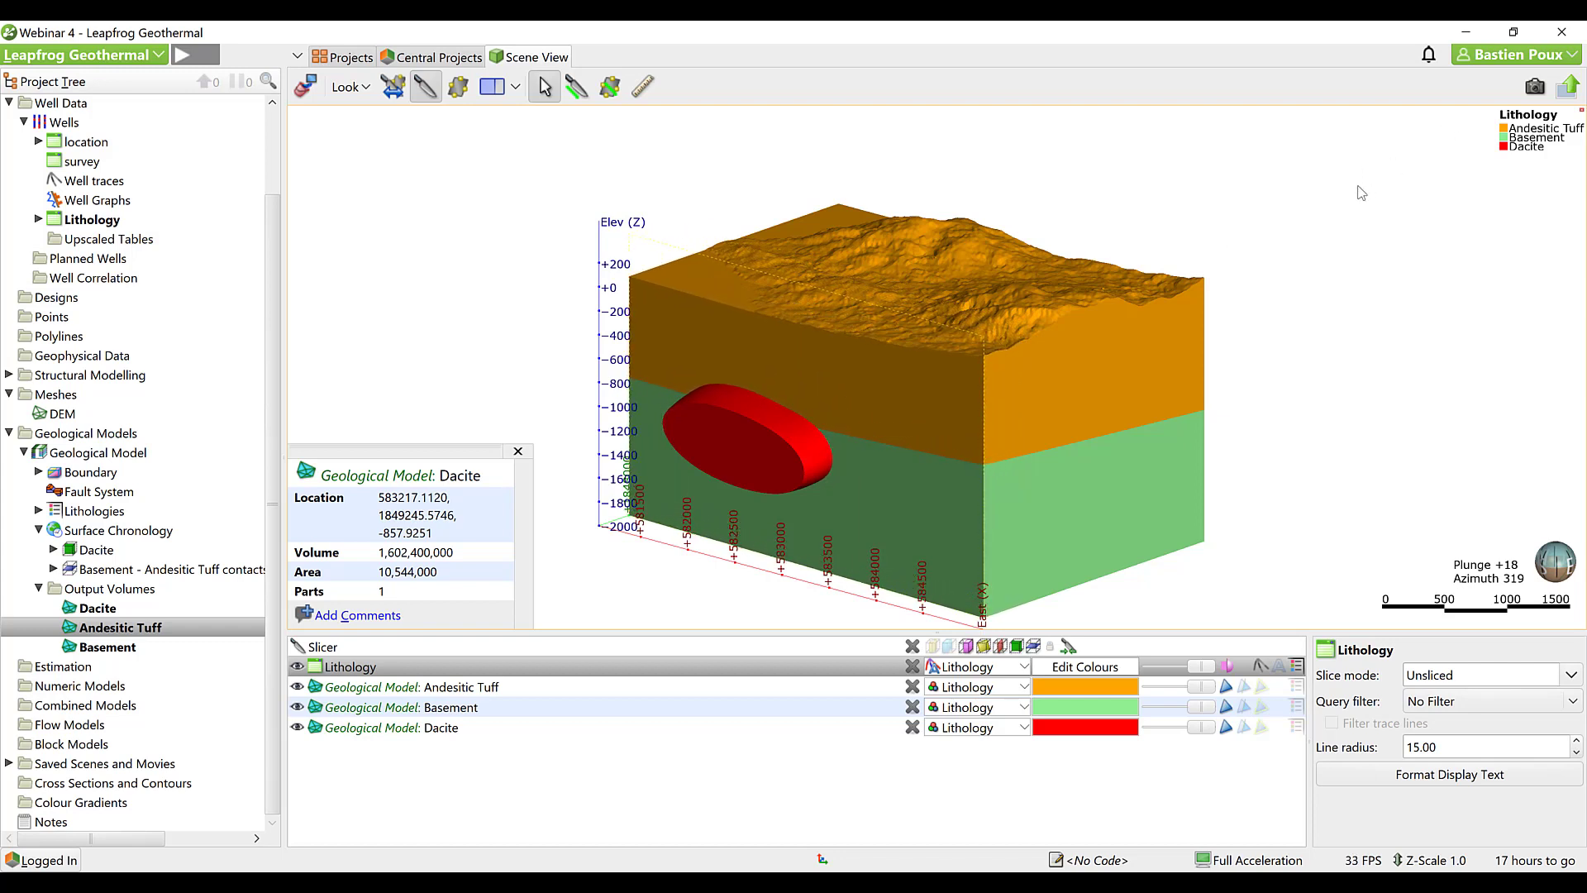
key(period)
key(period)
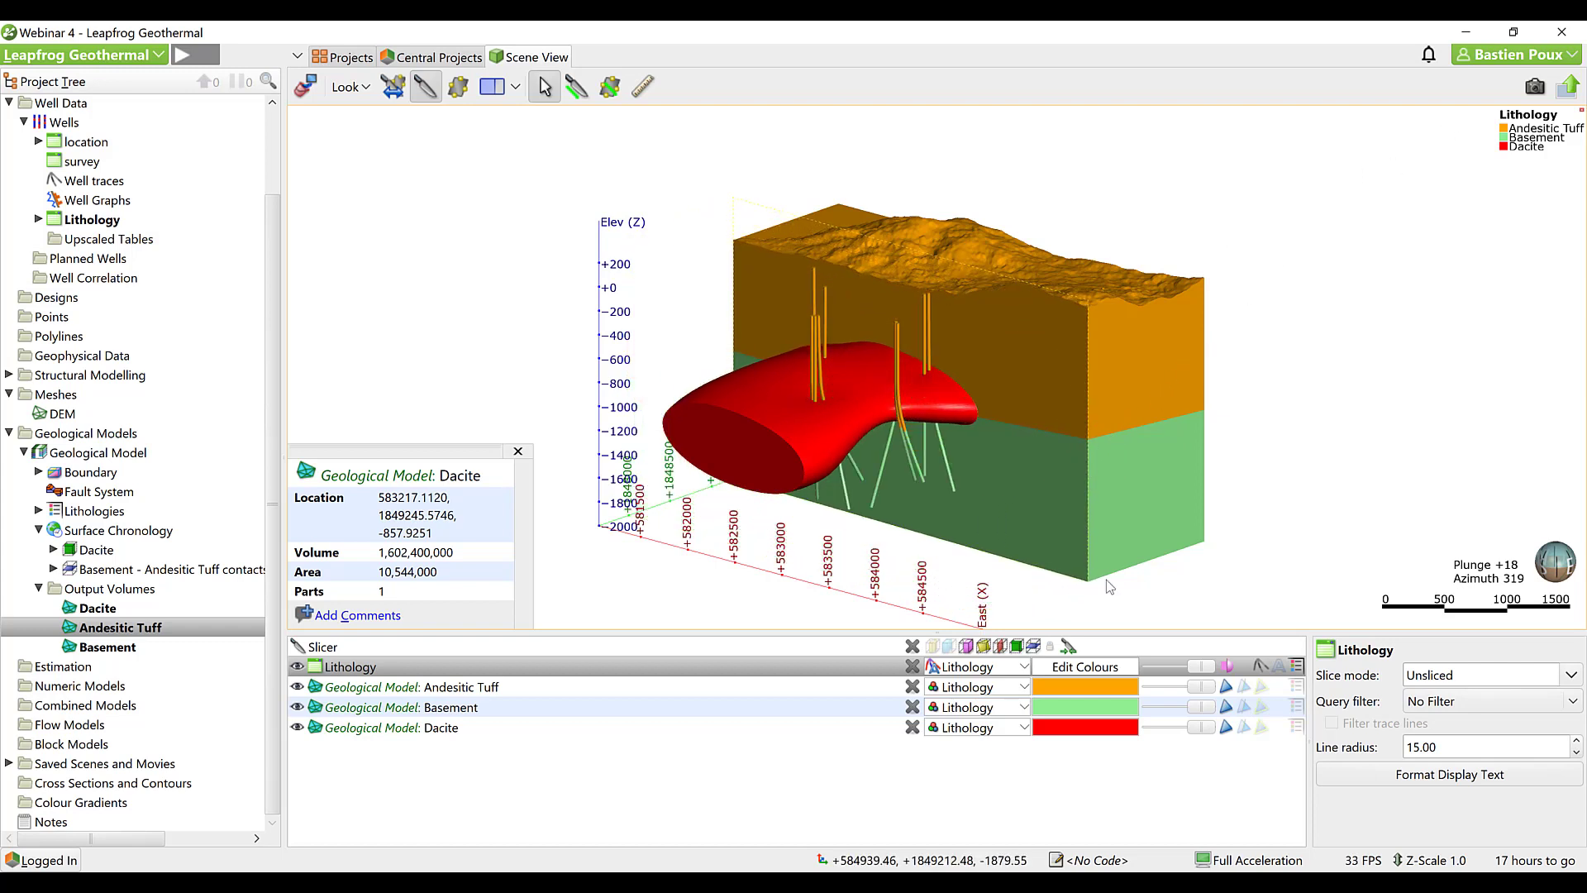
Make the Dacite volume slightly transparent to inspect the well intervals inside the intrusion.
drag(1201, 728, 1185, 731)
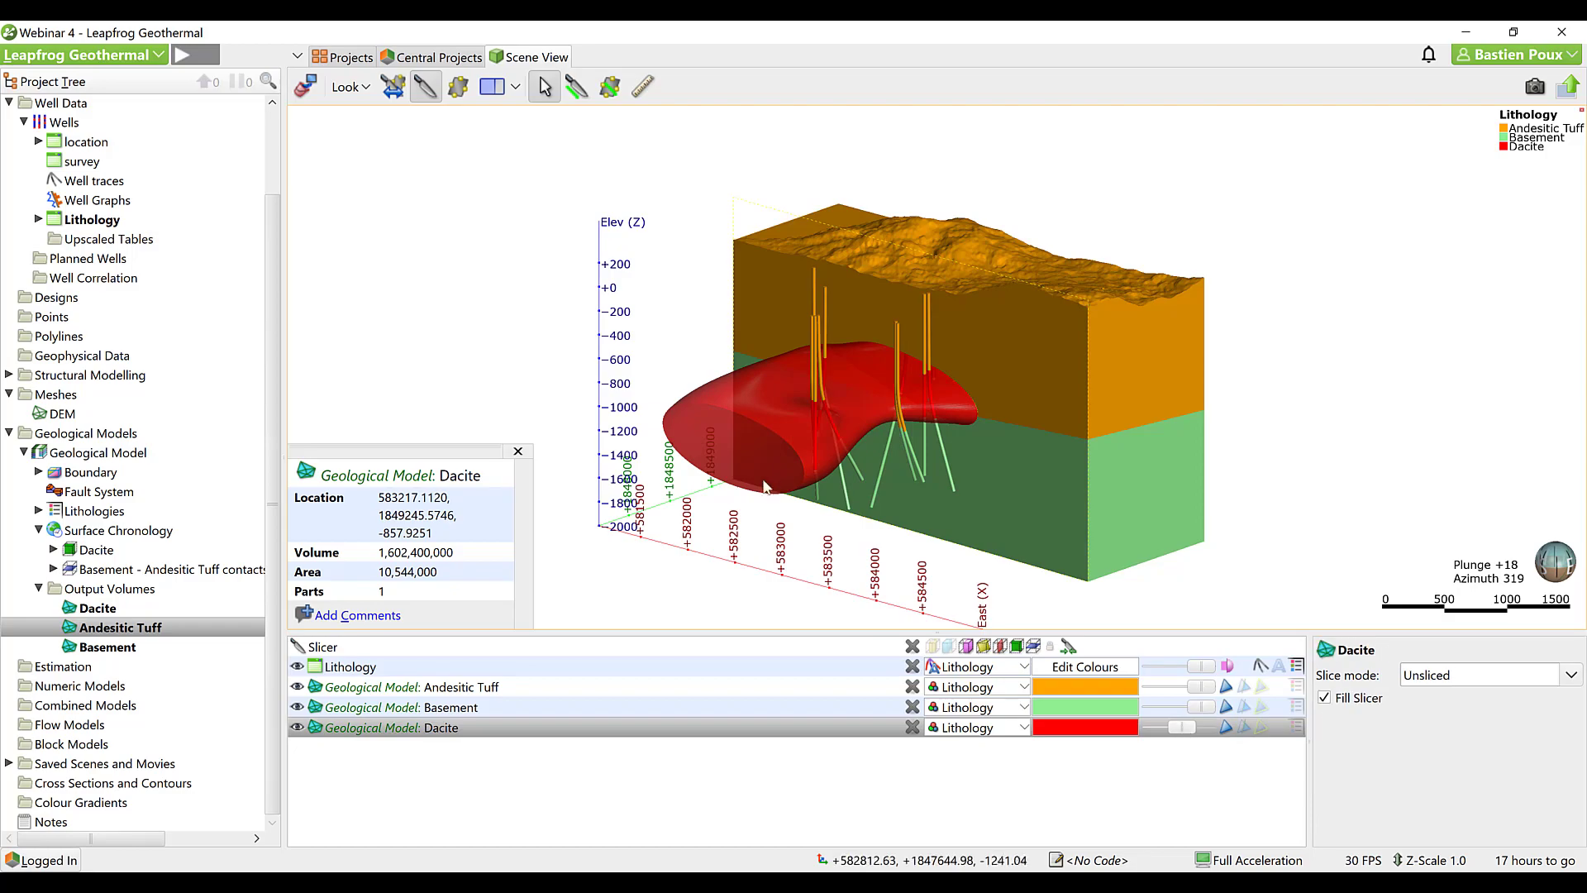
drag(893, 501, 985, 507)
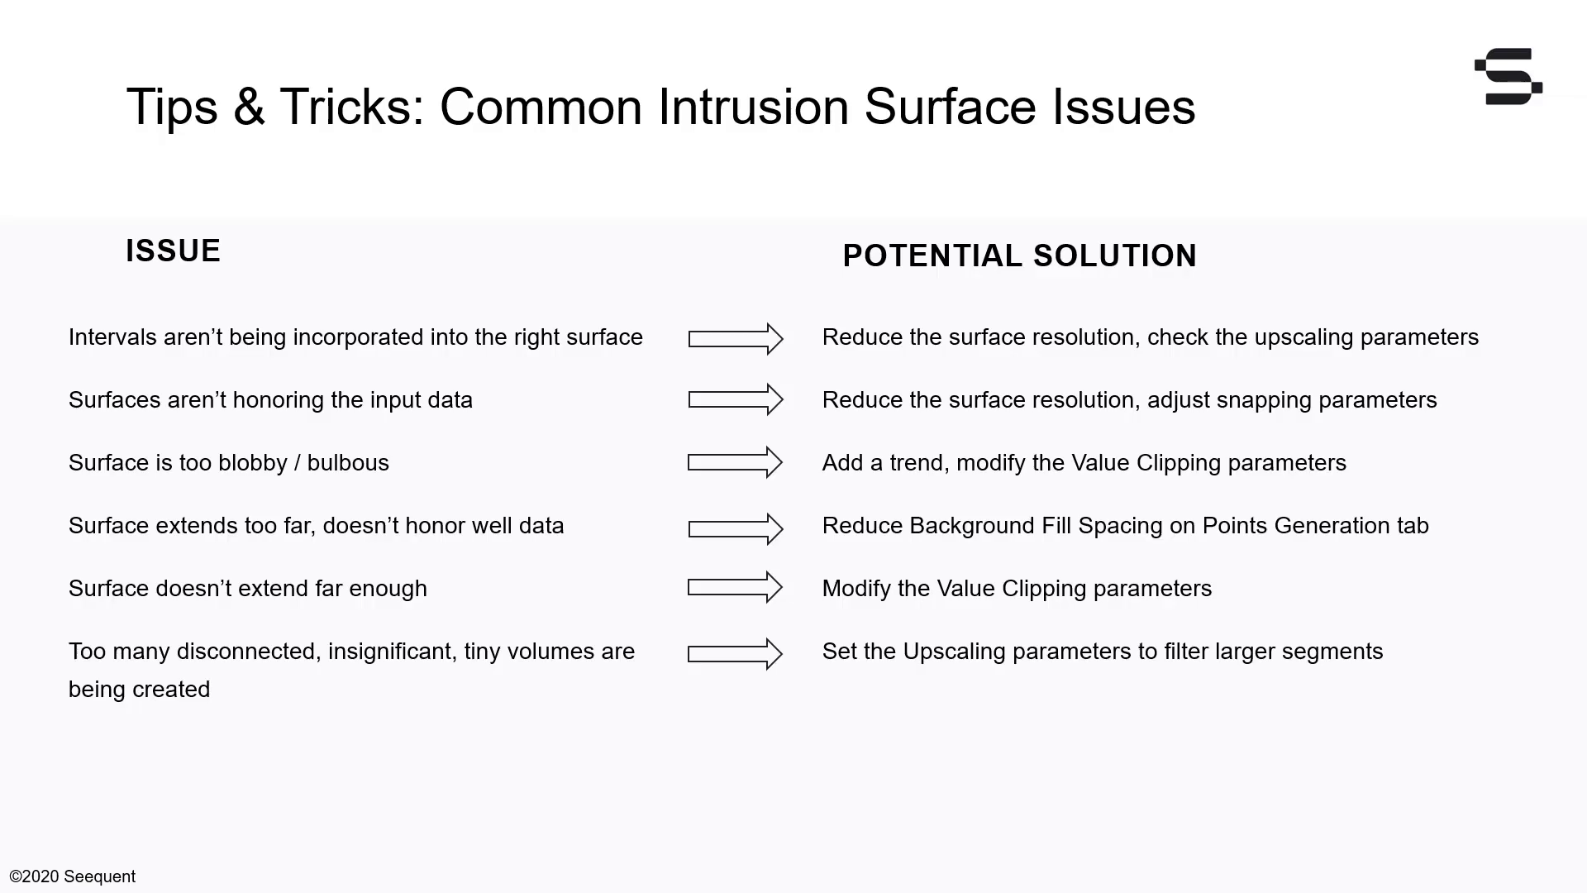